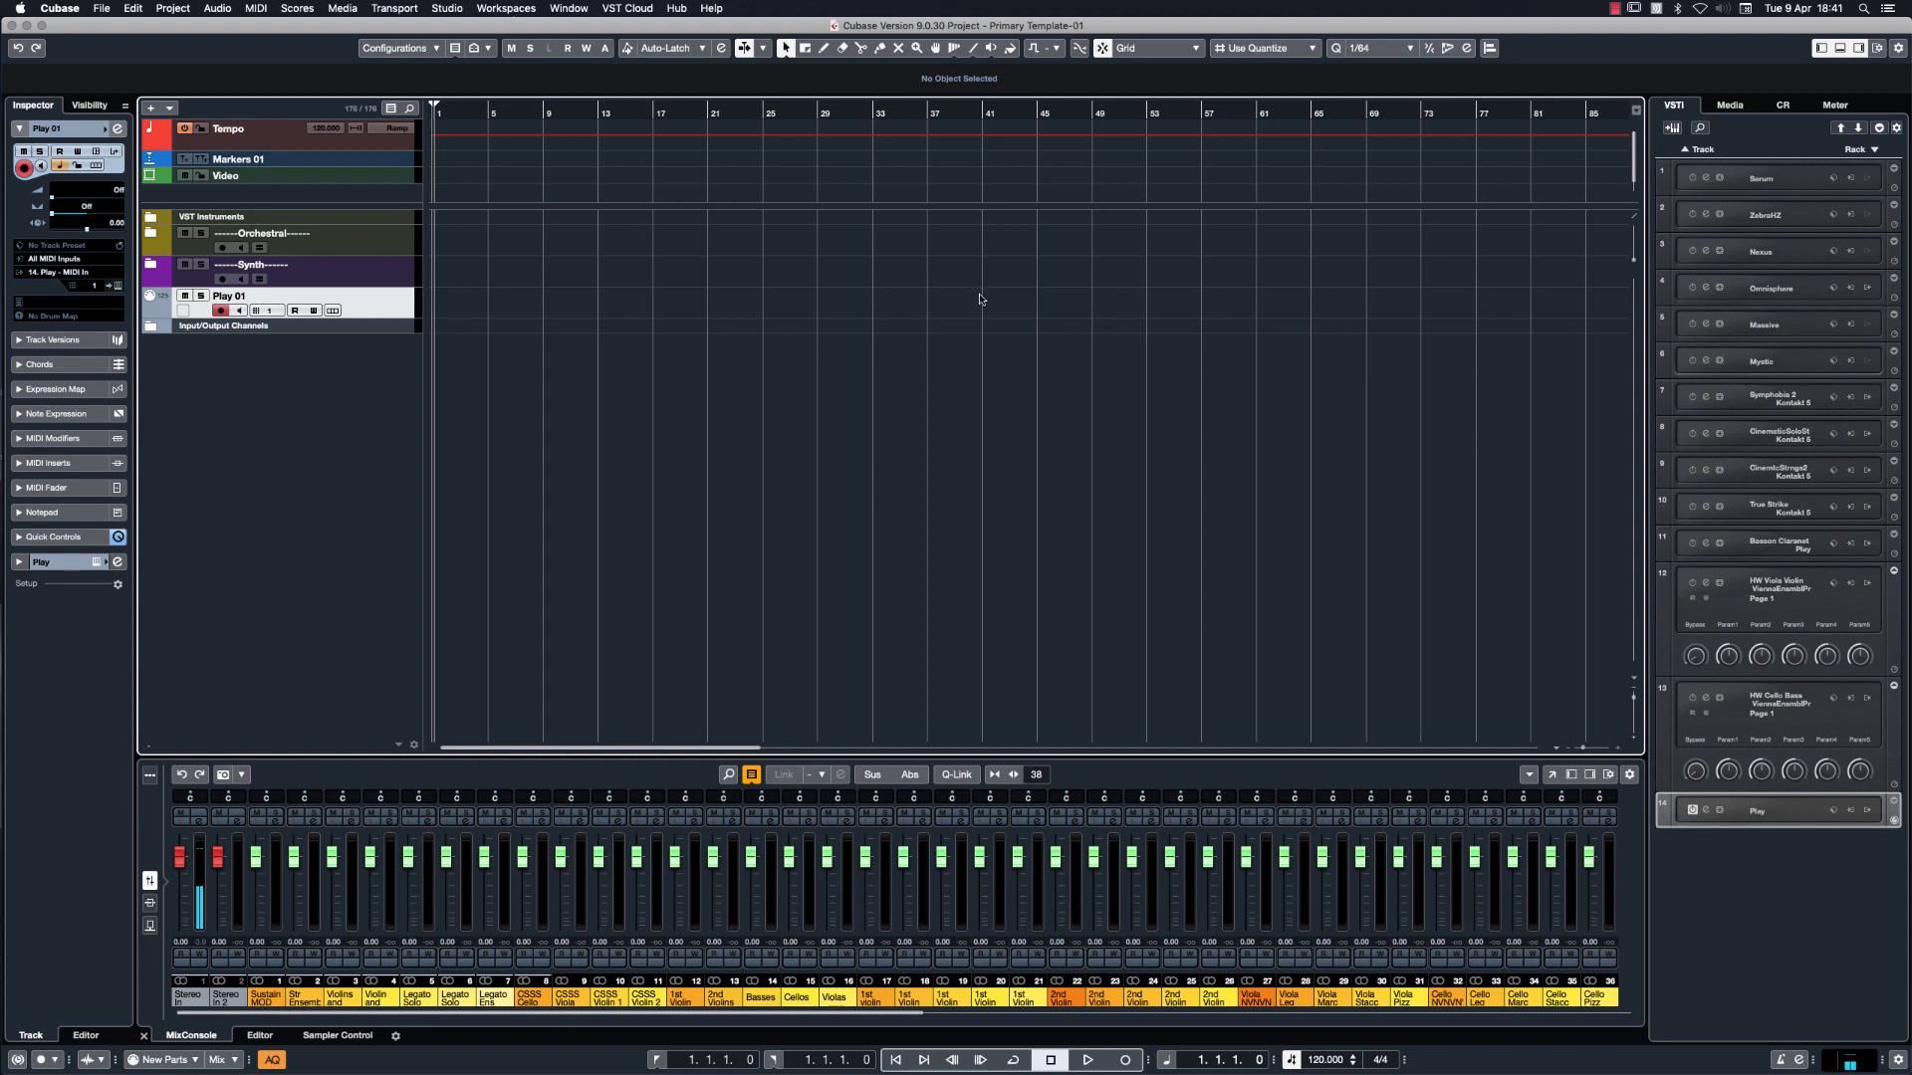
# Enlarge the upper section of the divided track list to make room below the Video track.
pyautogui.doubleClick(266, 158)
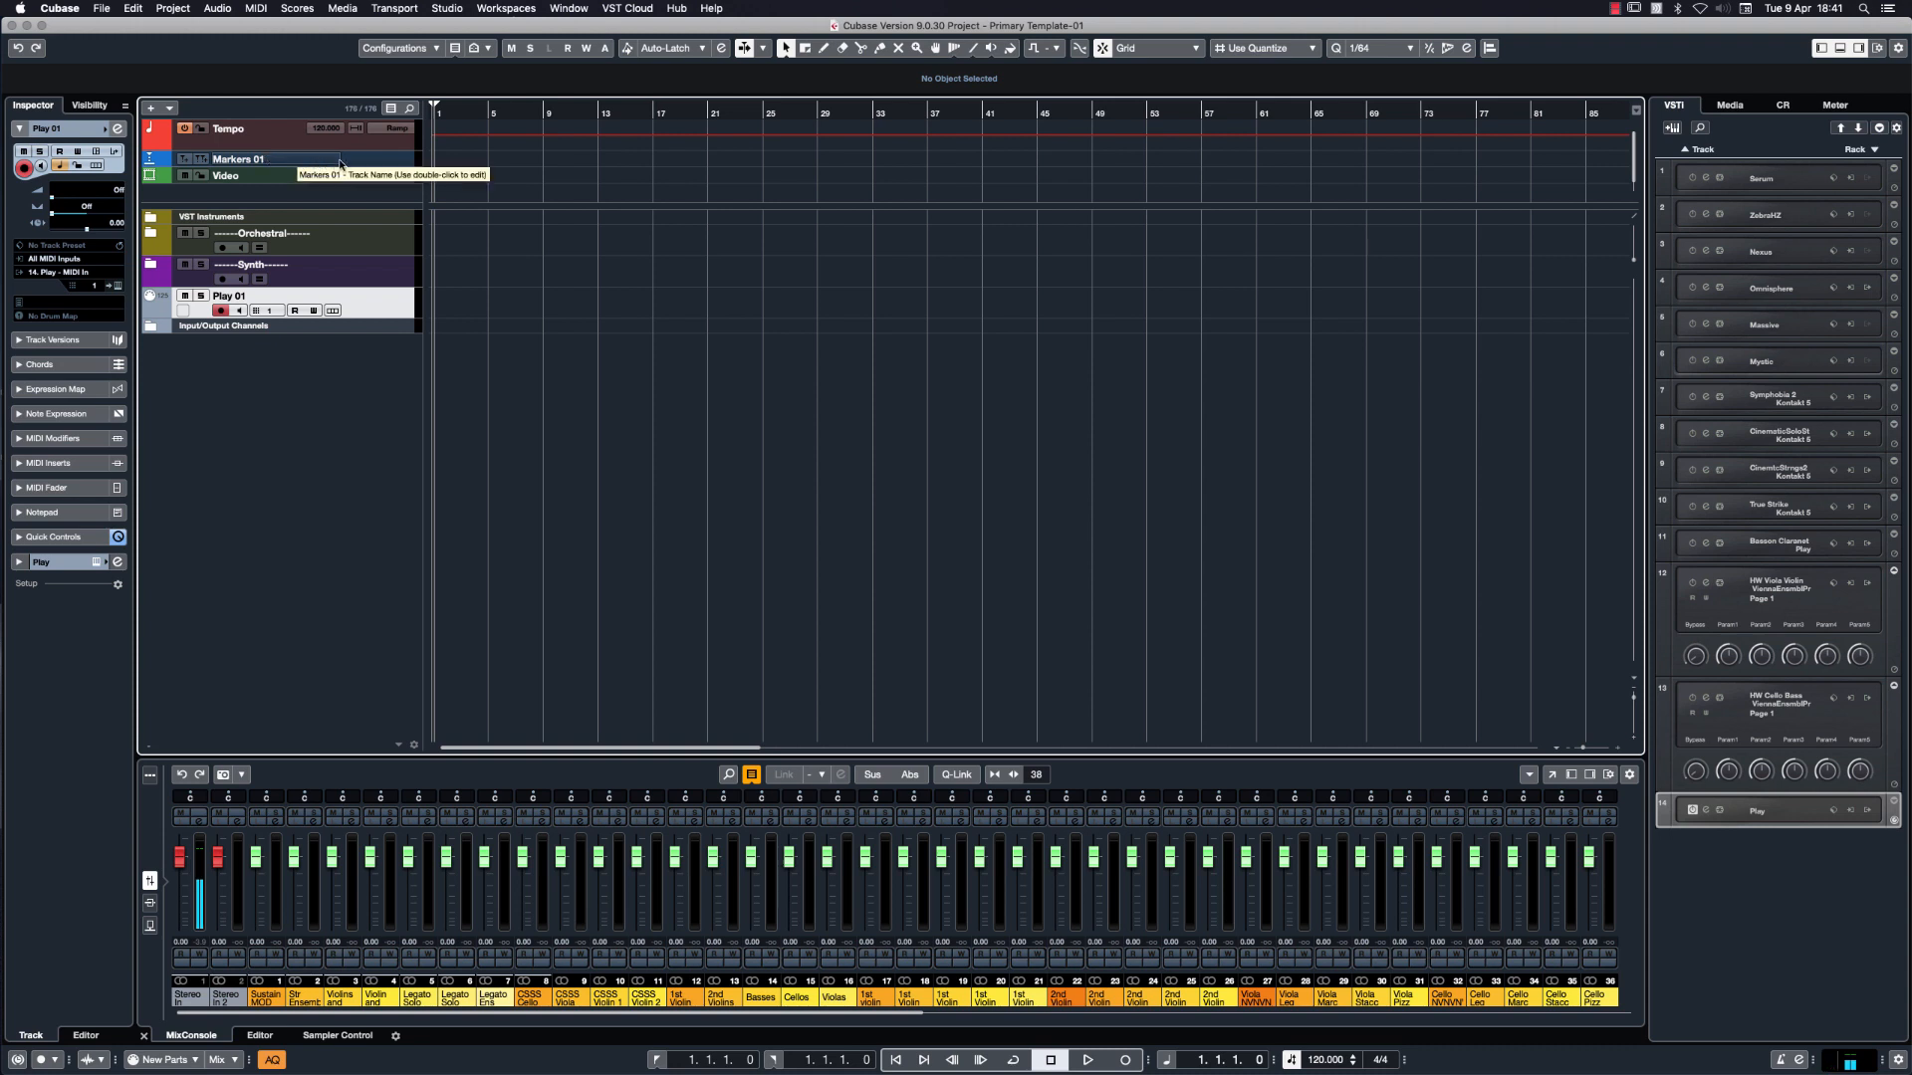
pyautogui.press('Return')
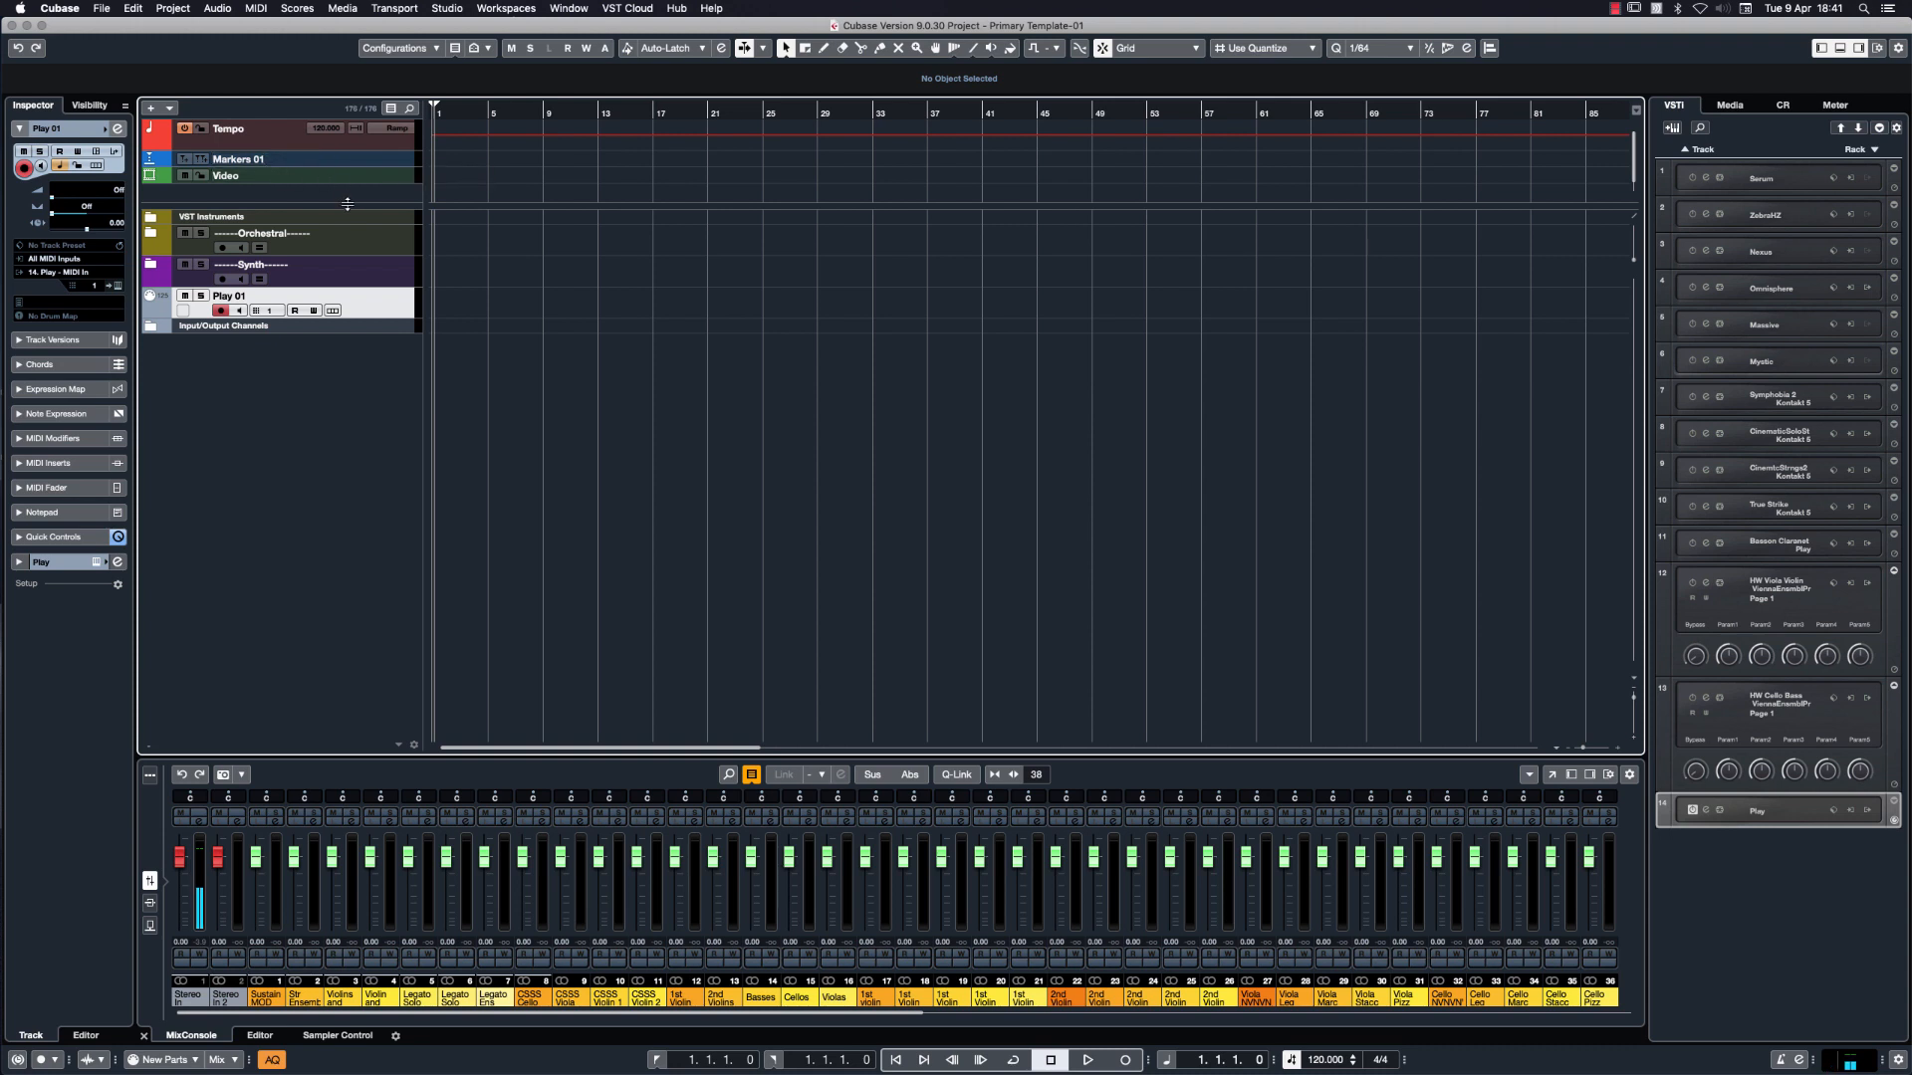
pyautogui.moveTo(345, 205); pyautogui.dragTo(361, 294)
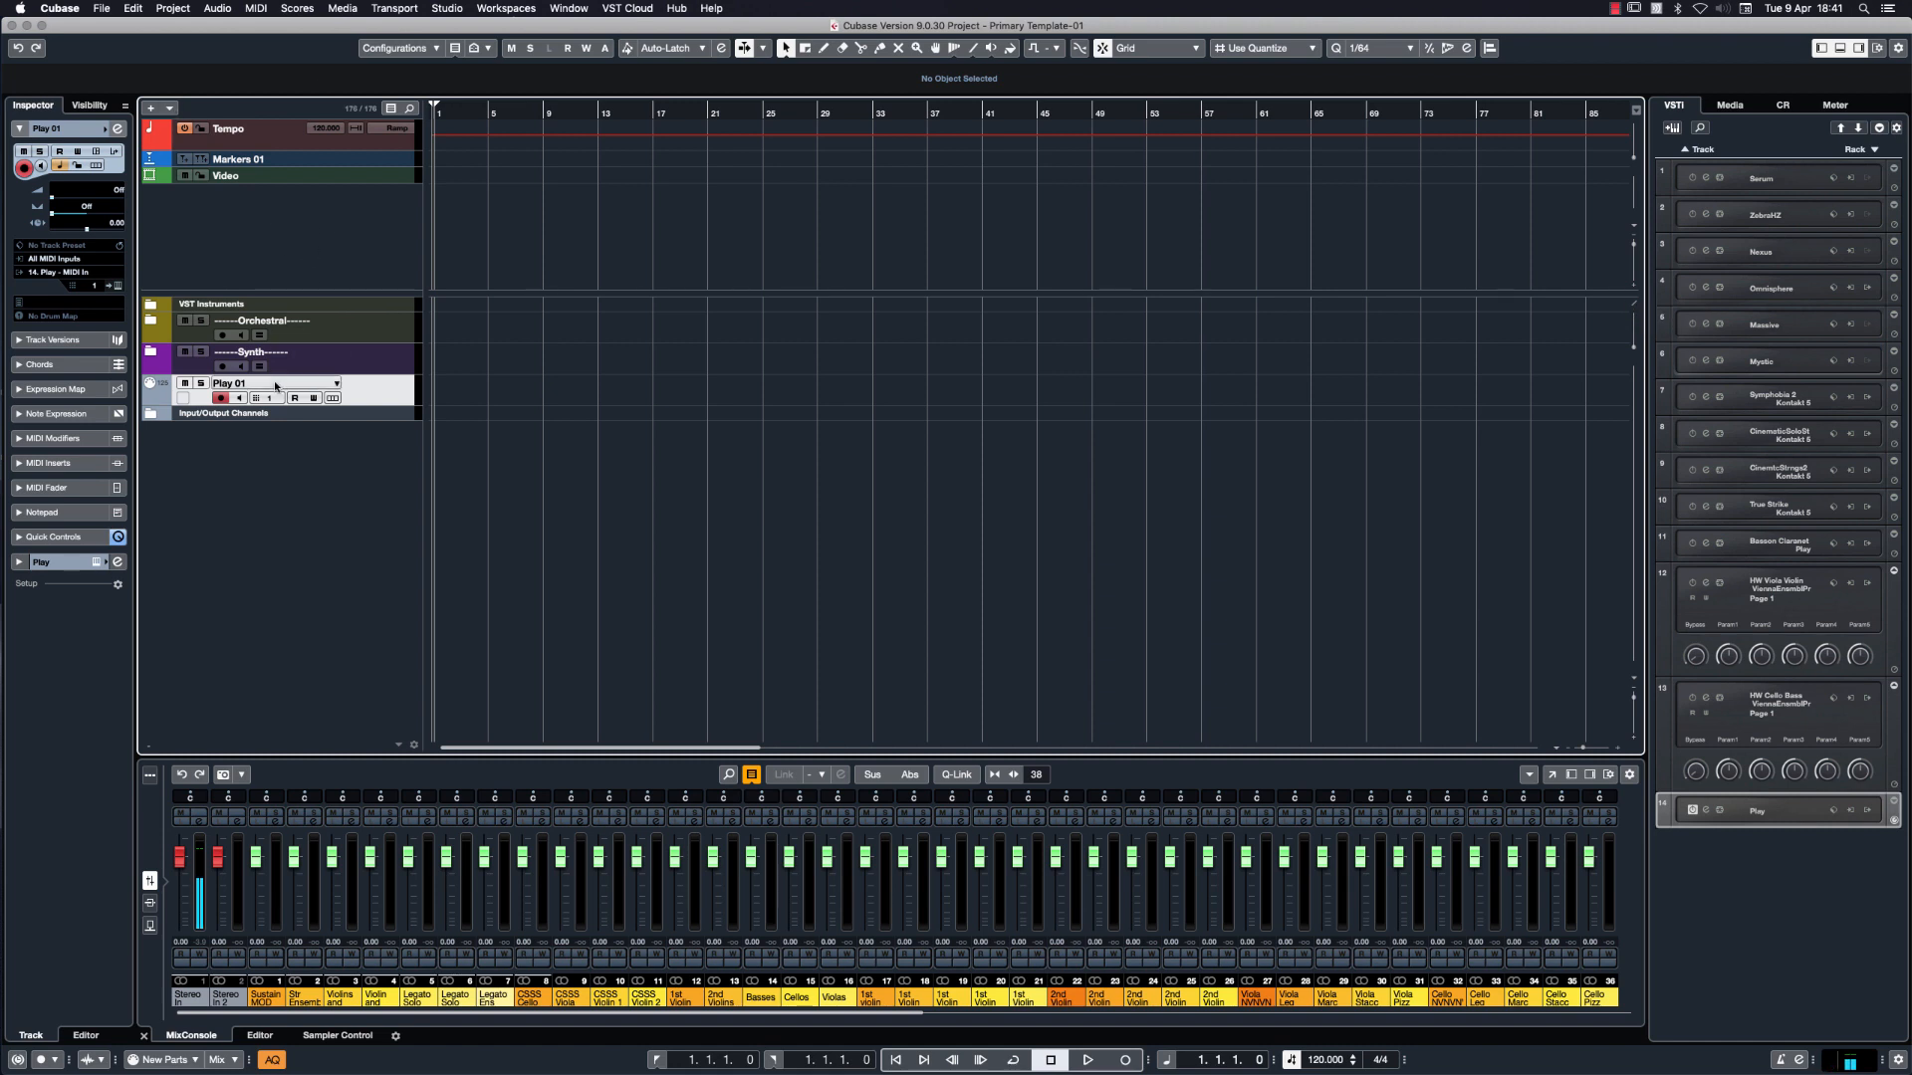
# Add a stereo effect track named Reverb with QL Spaces, routed to Main Mix and created inside a folder.
pyautogui.rightClick(265, 227)
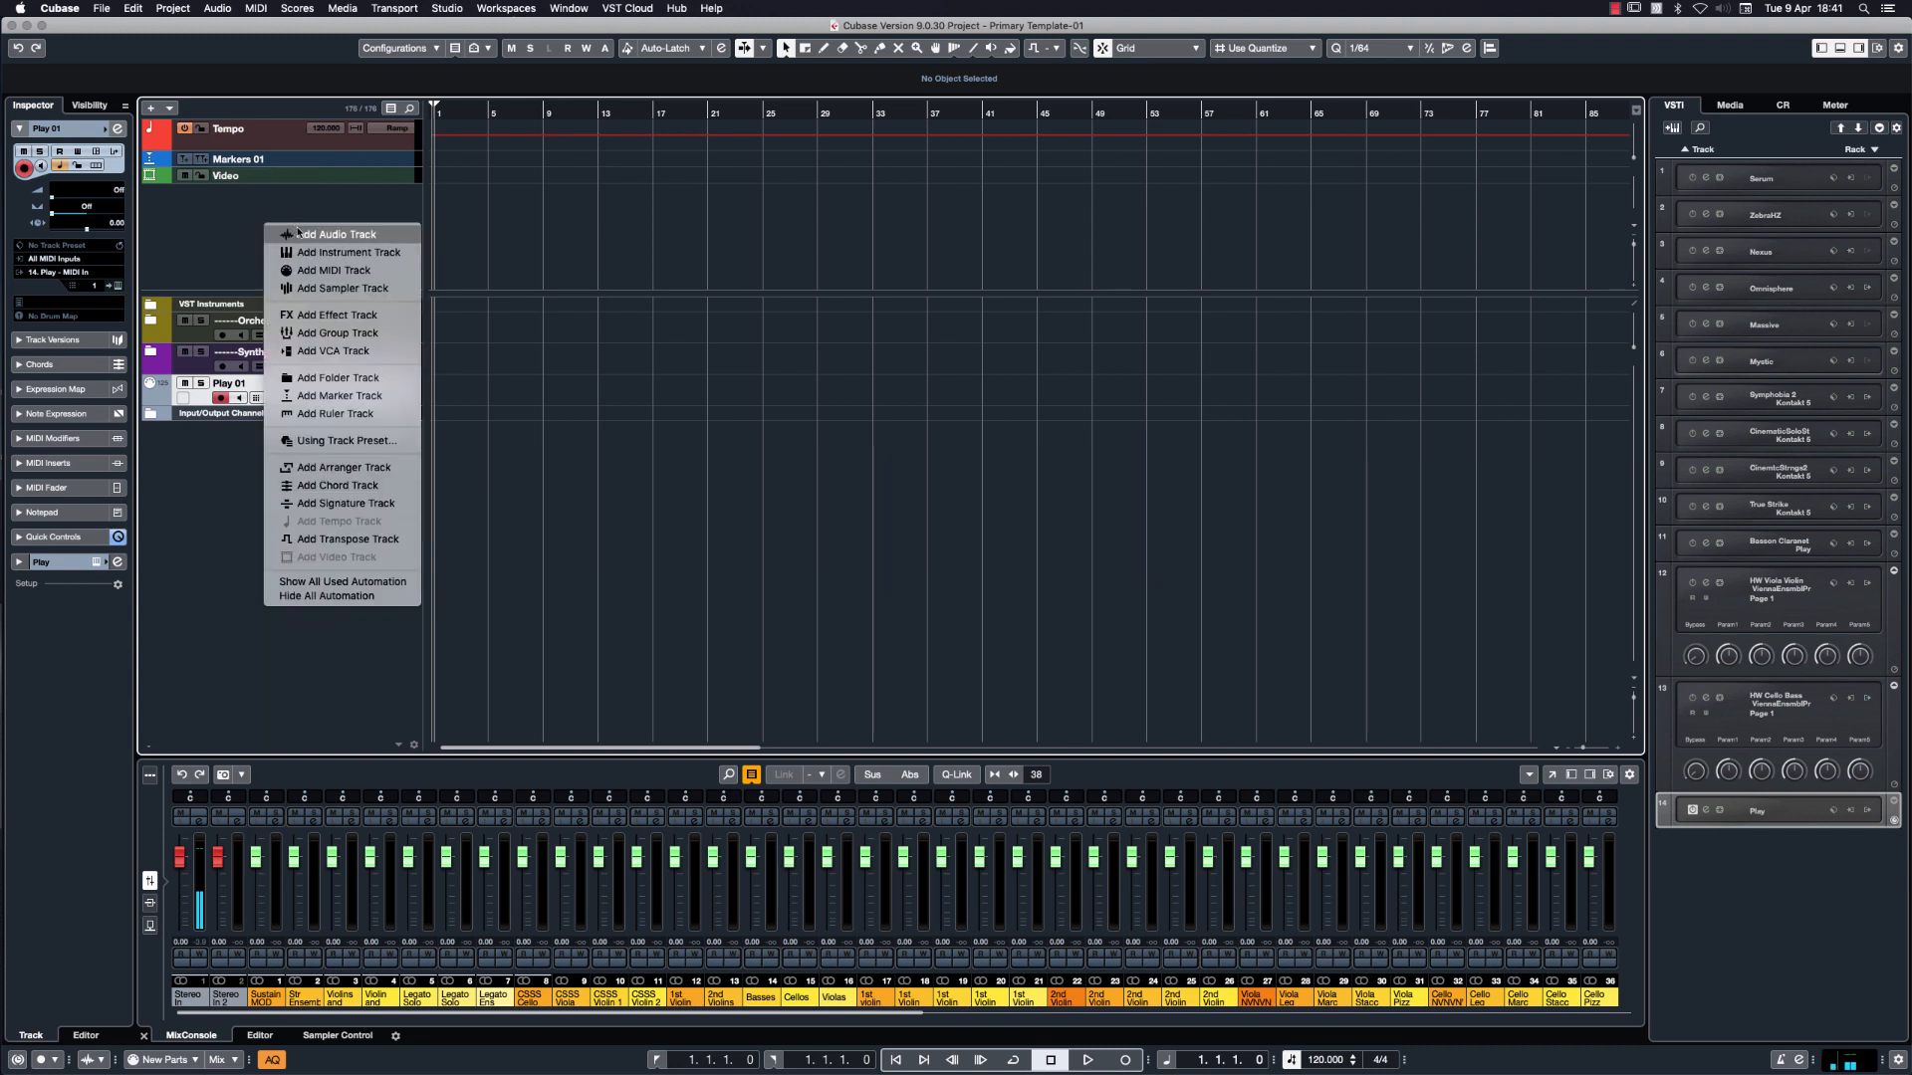
pyautogui.click(365, 316)
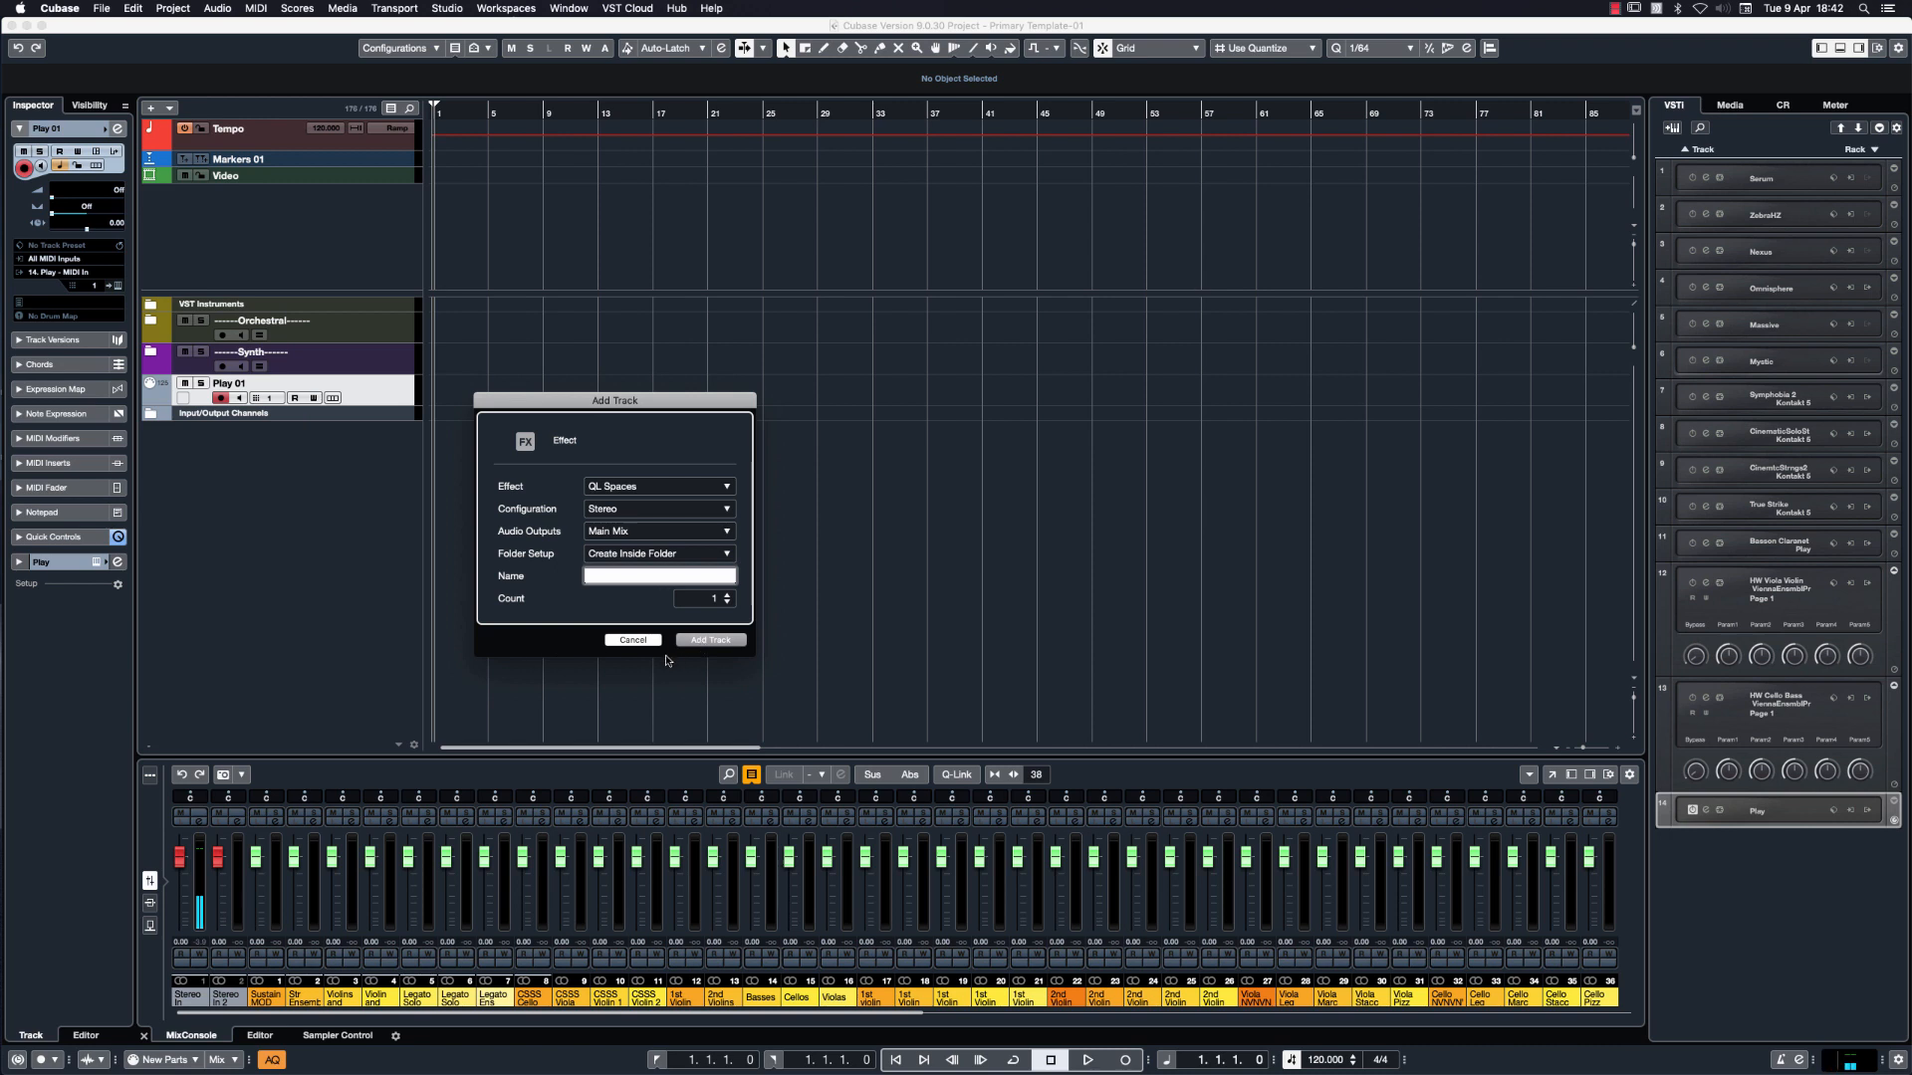
pyautogui.write('Reve')
pyautogui.press('BackSpace')
pyautogui.press('BackSpace')
pyautogui.press('BackSpace')
pyautogui.press('BackSpace')
pyautogui.press('BackSpace')
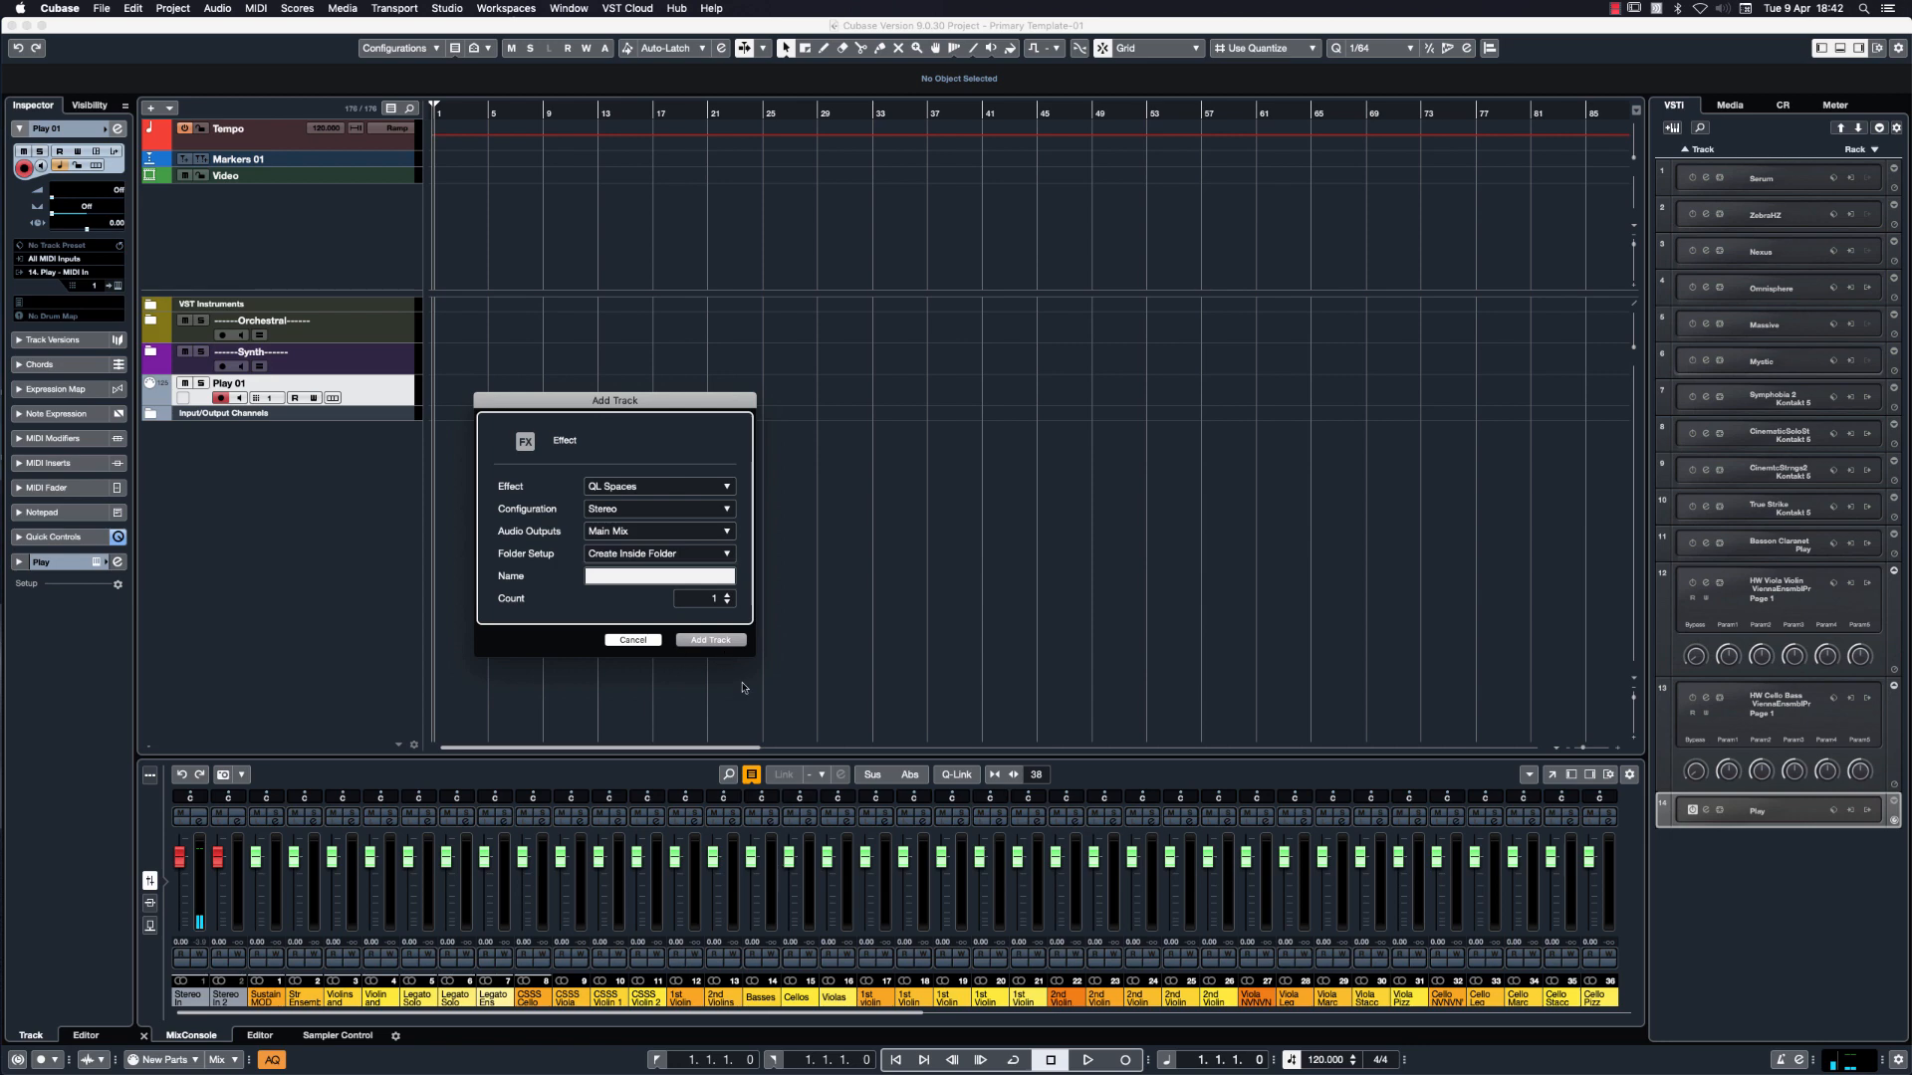
pyautogui.click(711, 639)
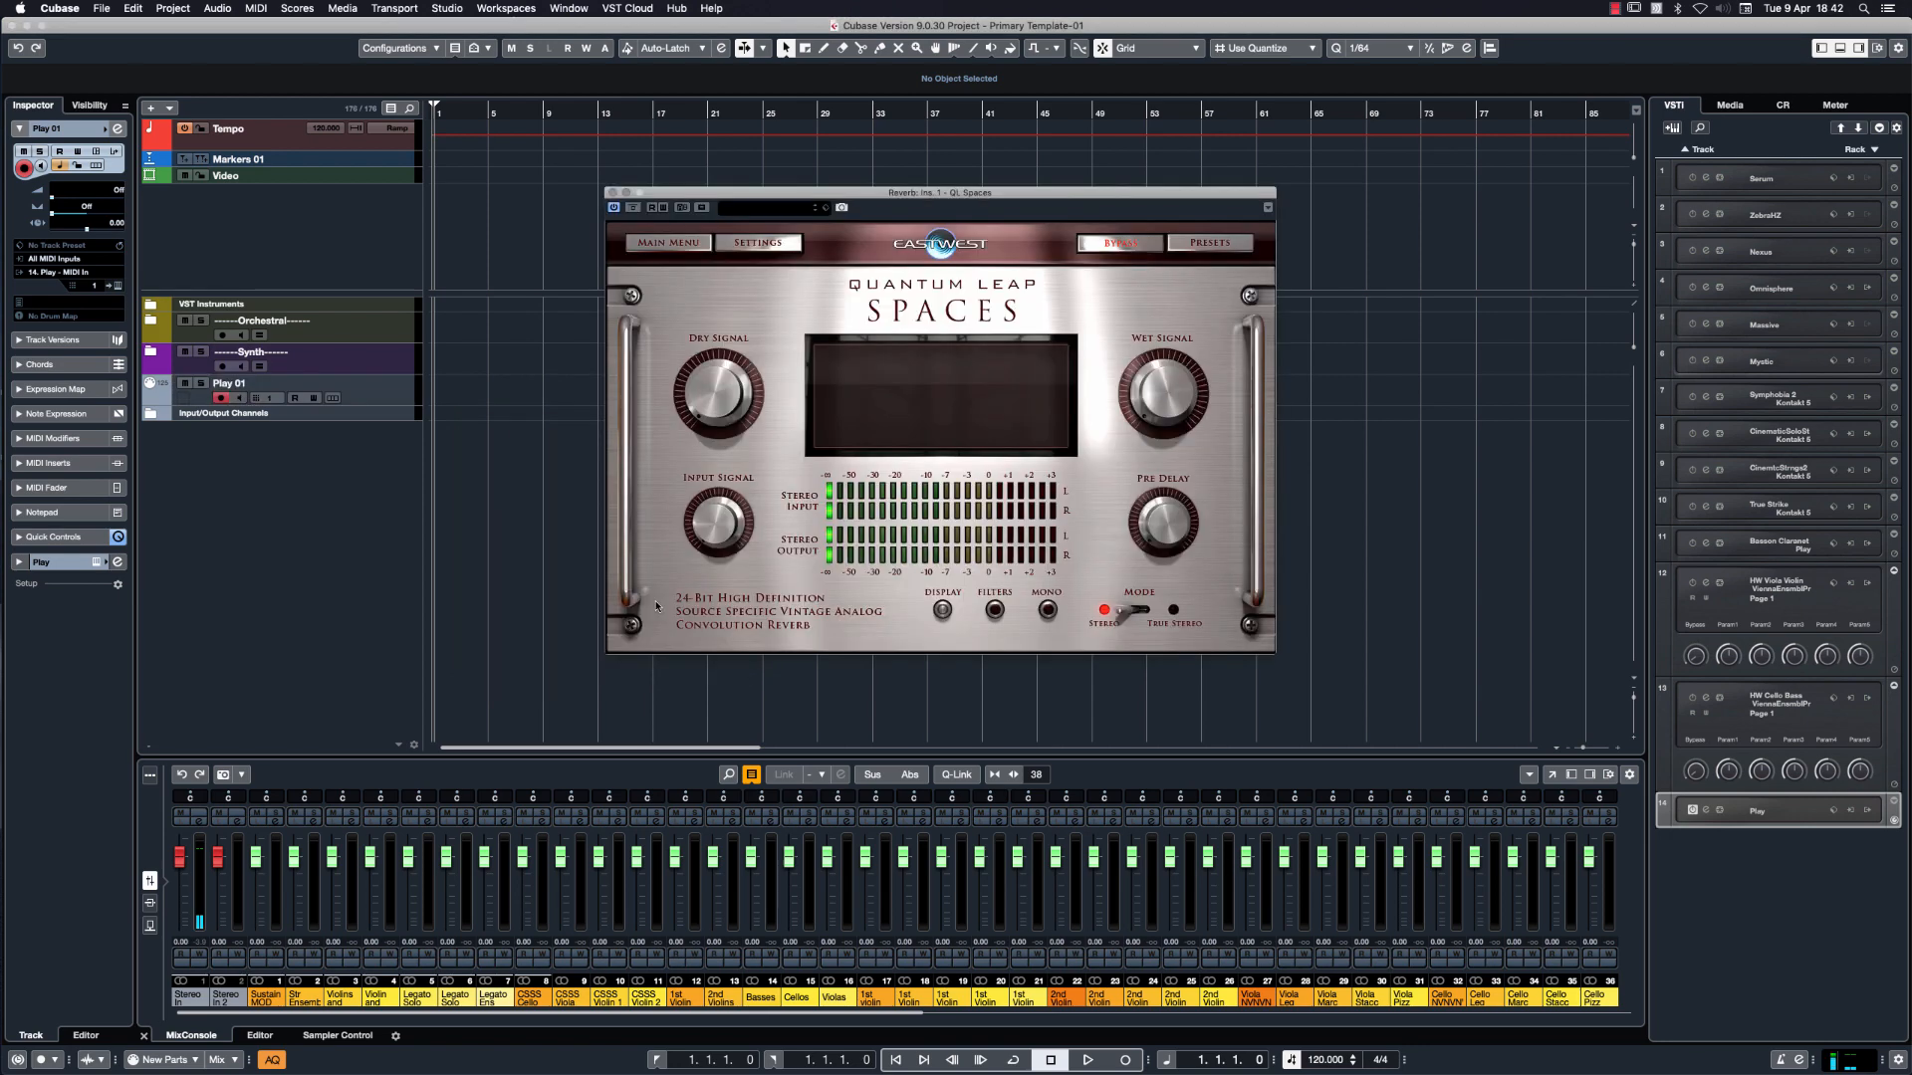
# Load the Digital Hollywood Hall ST 3.8s preset from the Plate Digital category in QL Spaces and close the plug-in window.
pyautogui.click(875, 371)
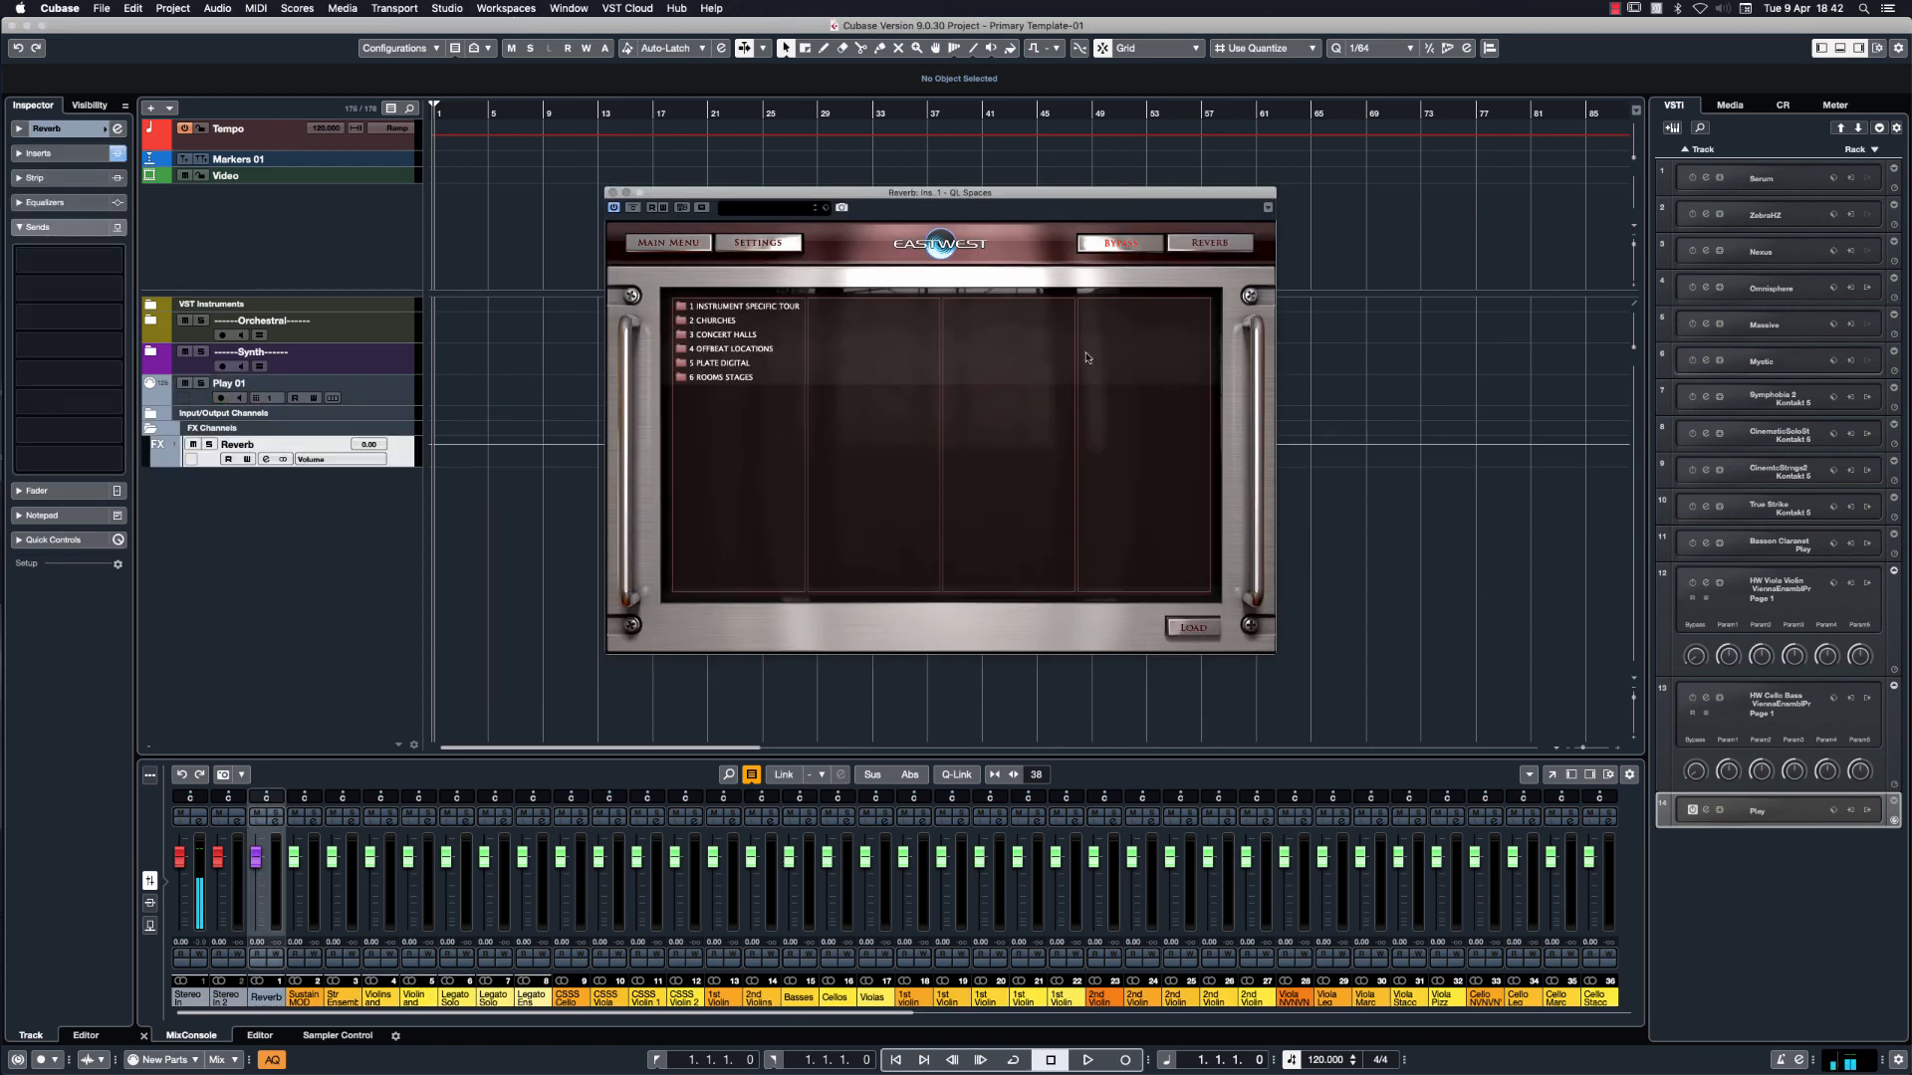
pyautogui.click(731, 365)
pyautogui.click(876, 321)
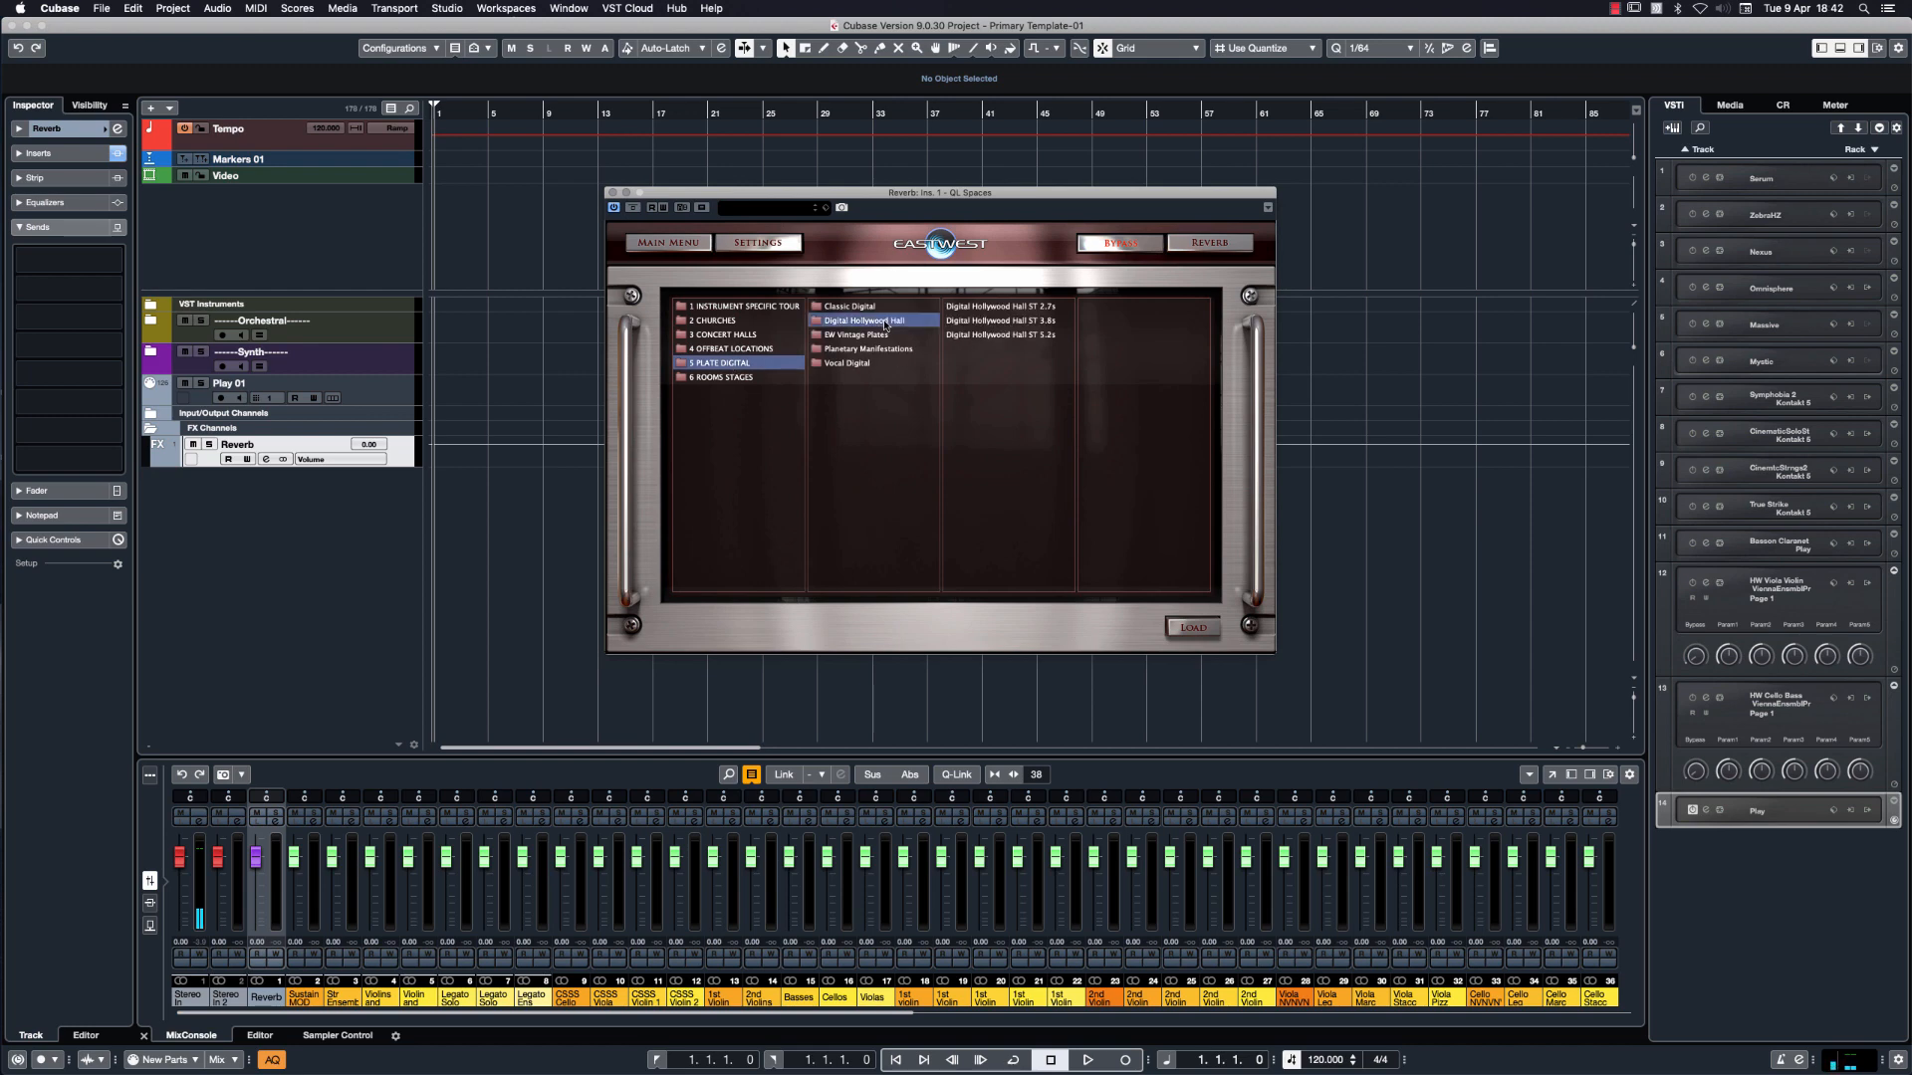
pyautogui.doubleClick(1023, 322)
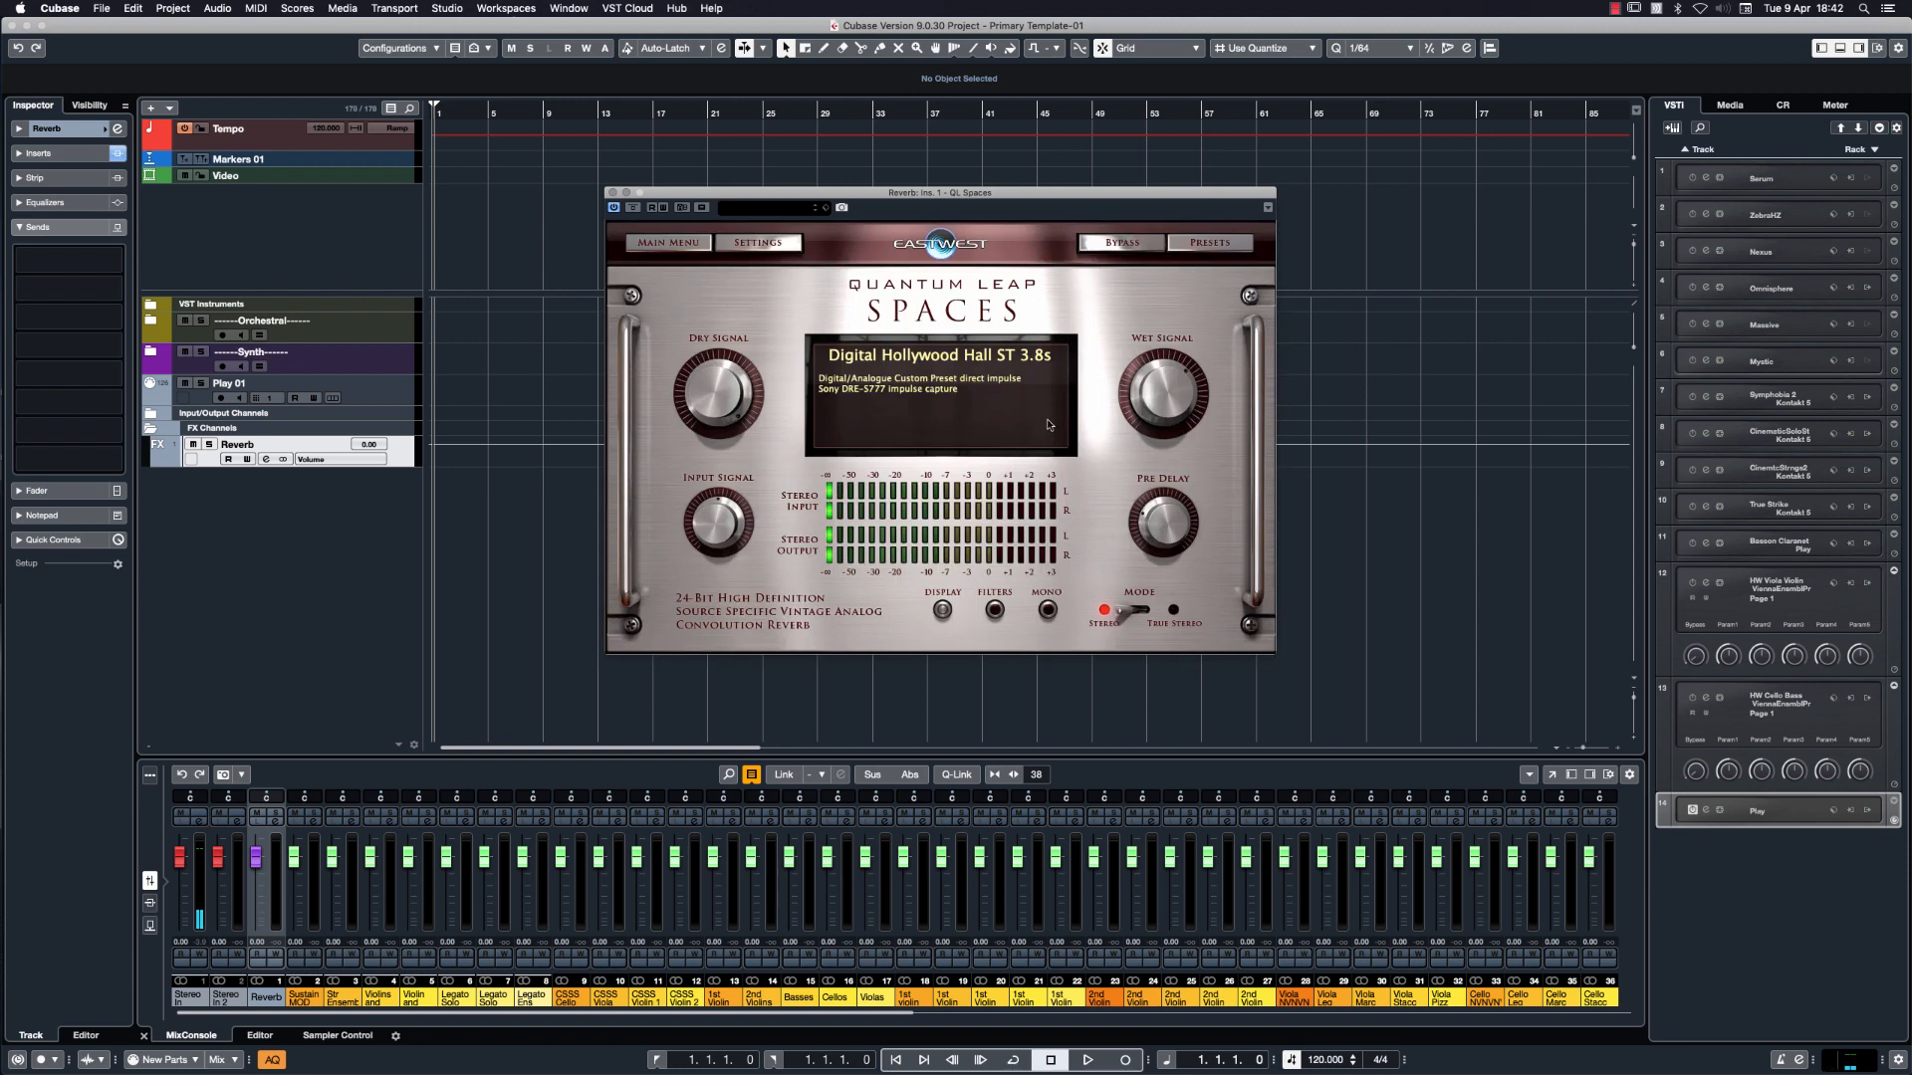
pyautogui.click(613, 193)
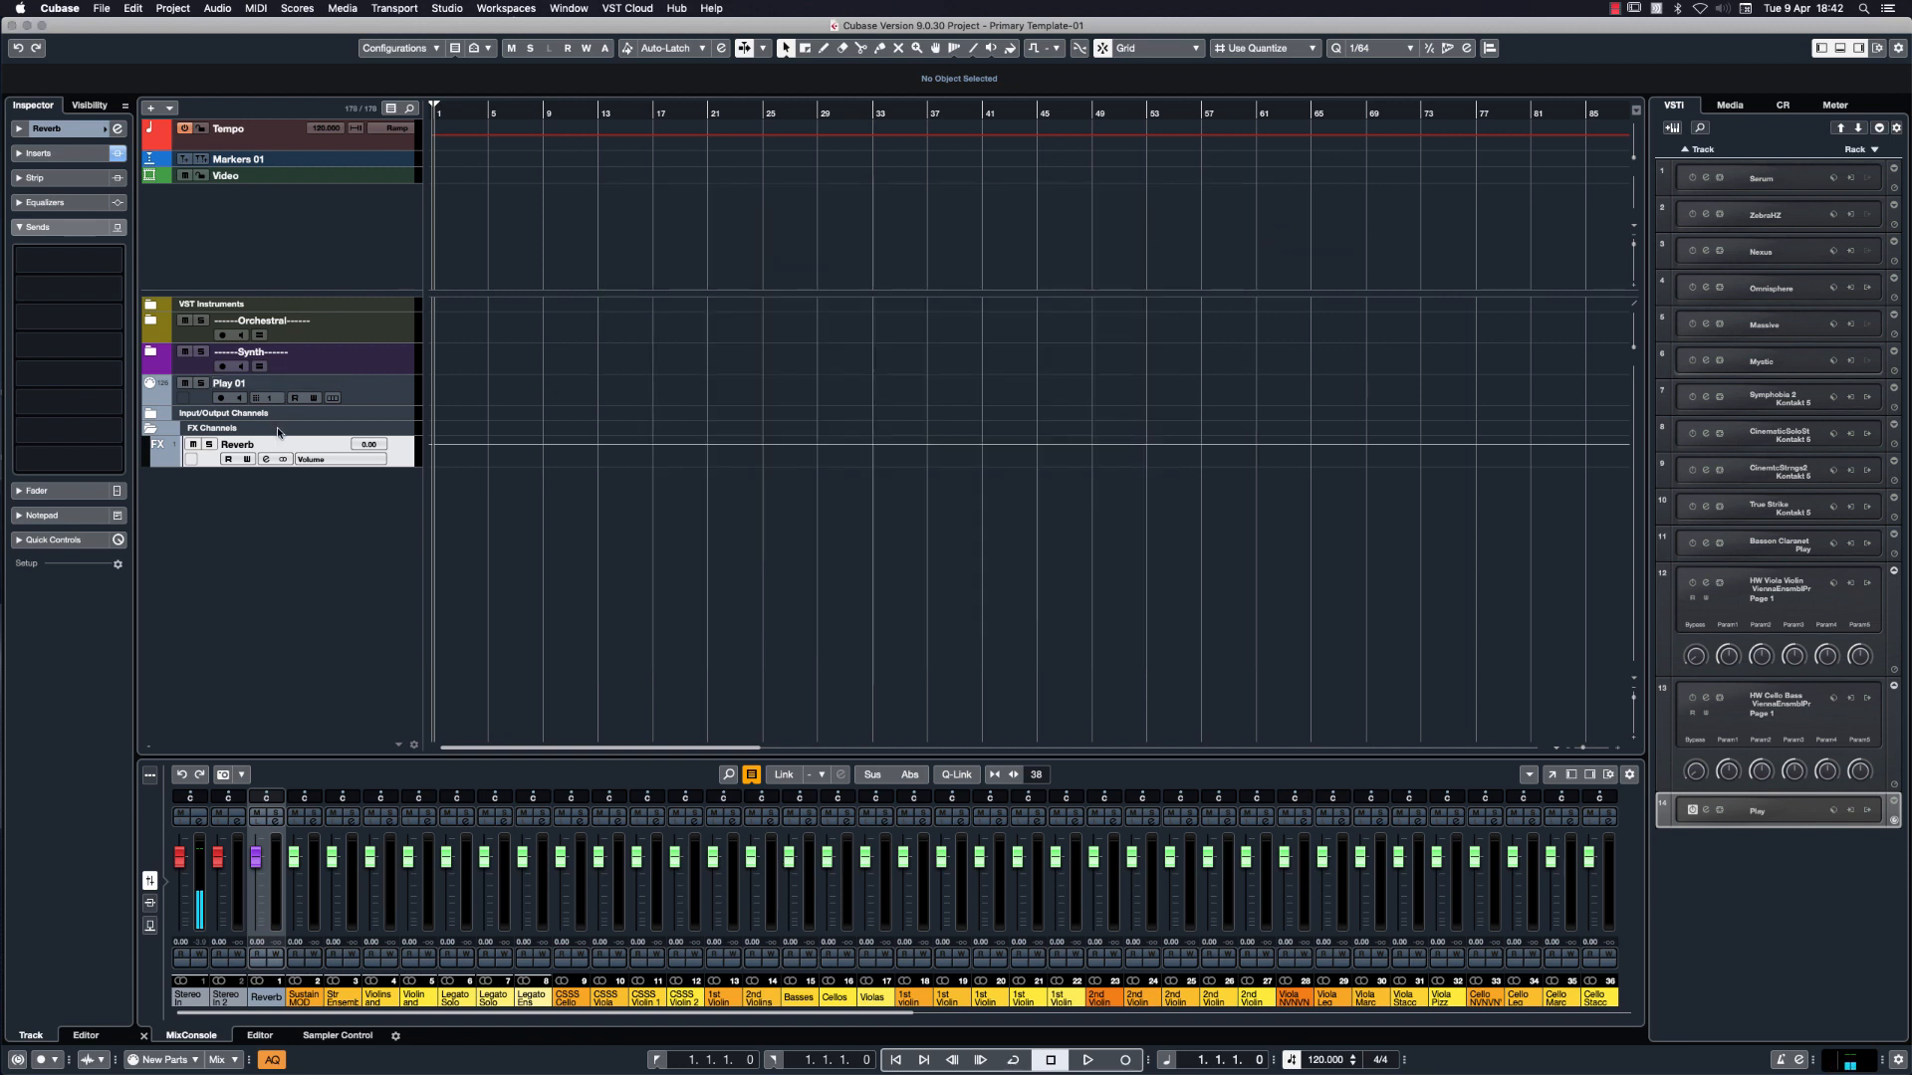
# Move the FX Channels folder into the upper track list section beneath the Video track and collapse it.
pyautogui.moveTo(280, 430); pyautogui.dragTo(263, 240)
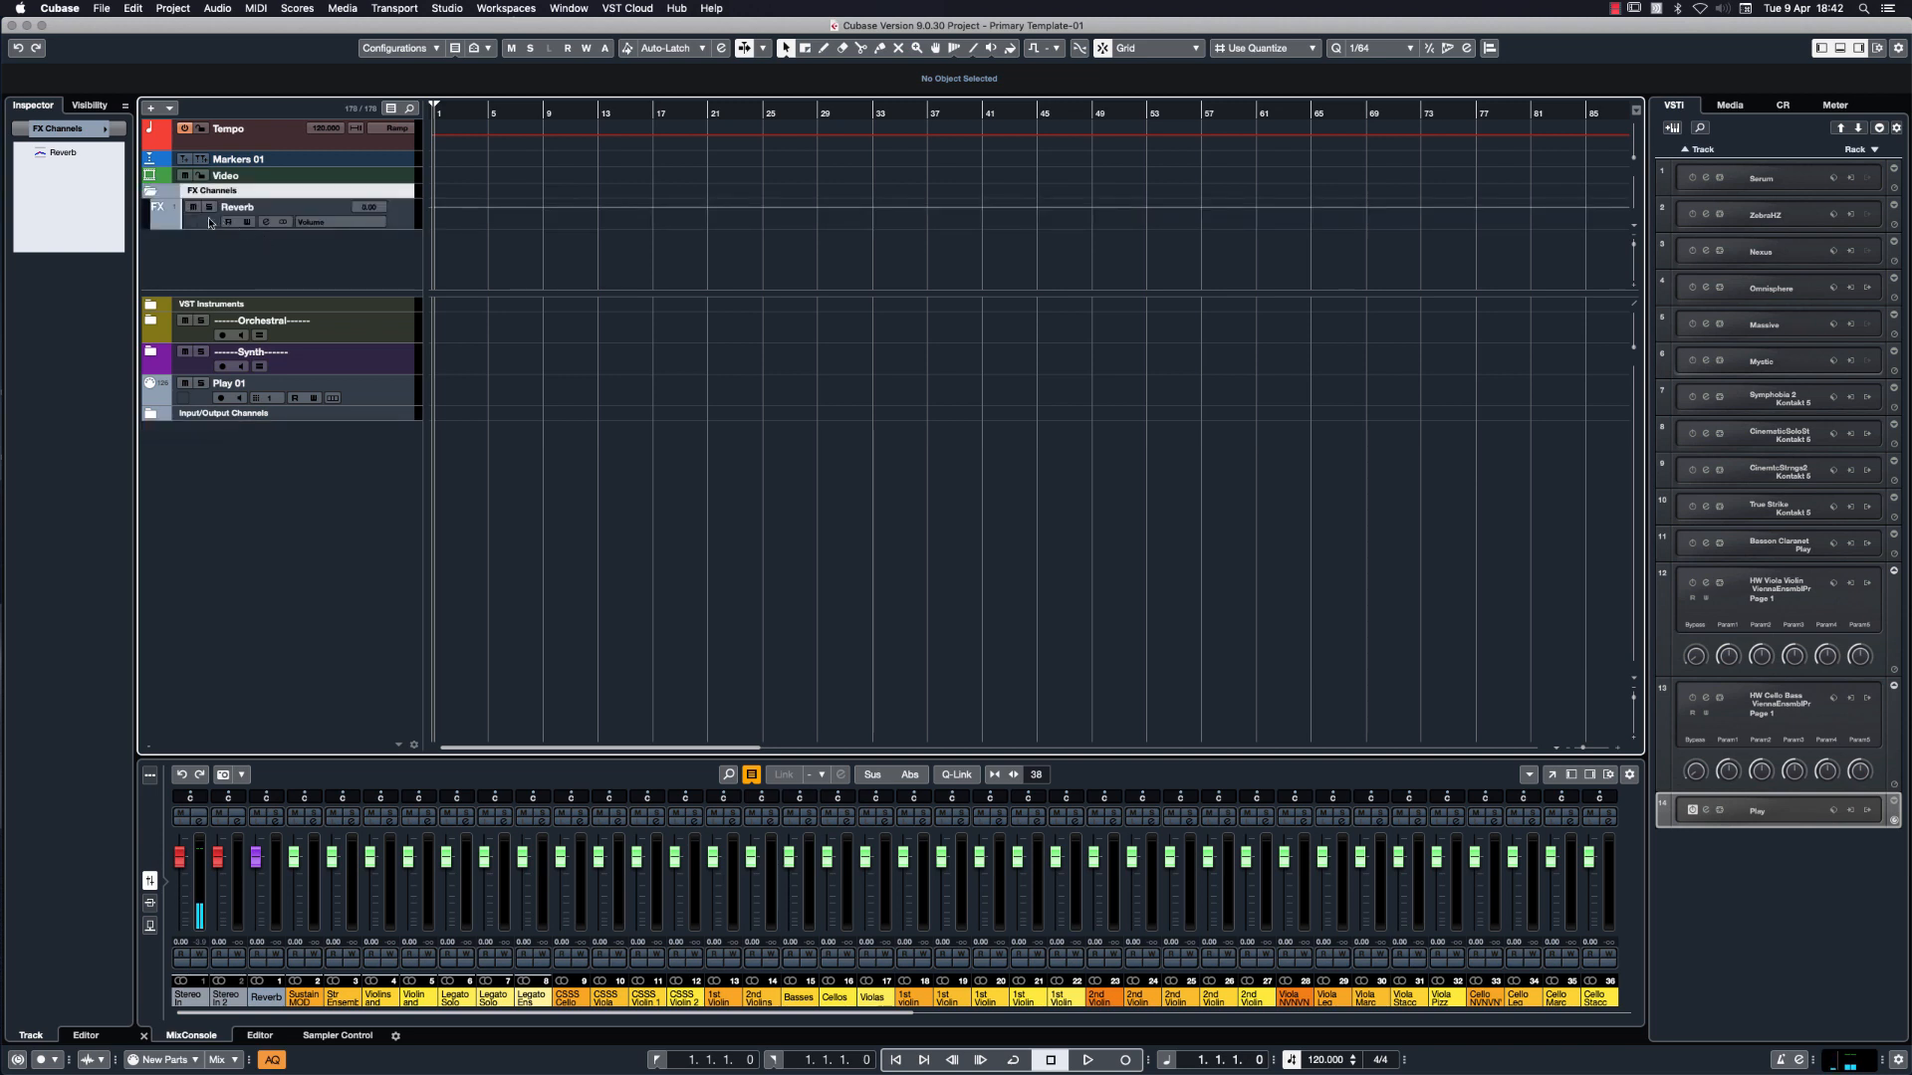
pyautogui.click(402, 221)
pyautogui.click(153, 194)
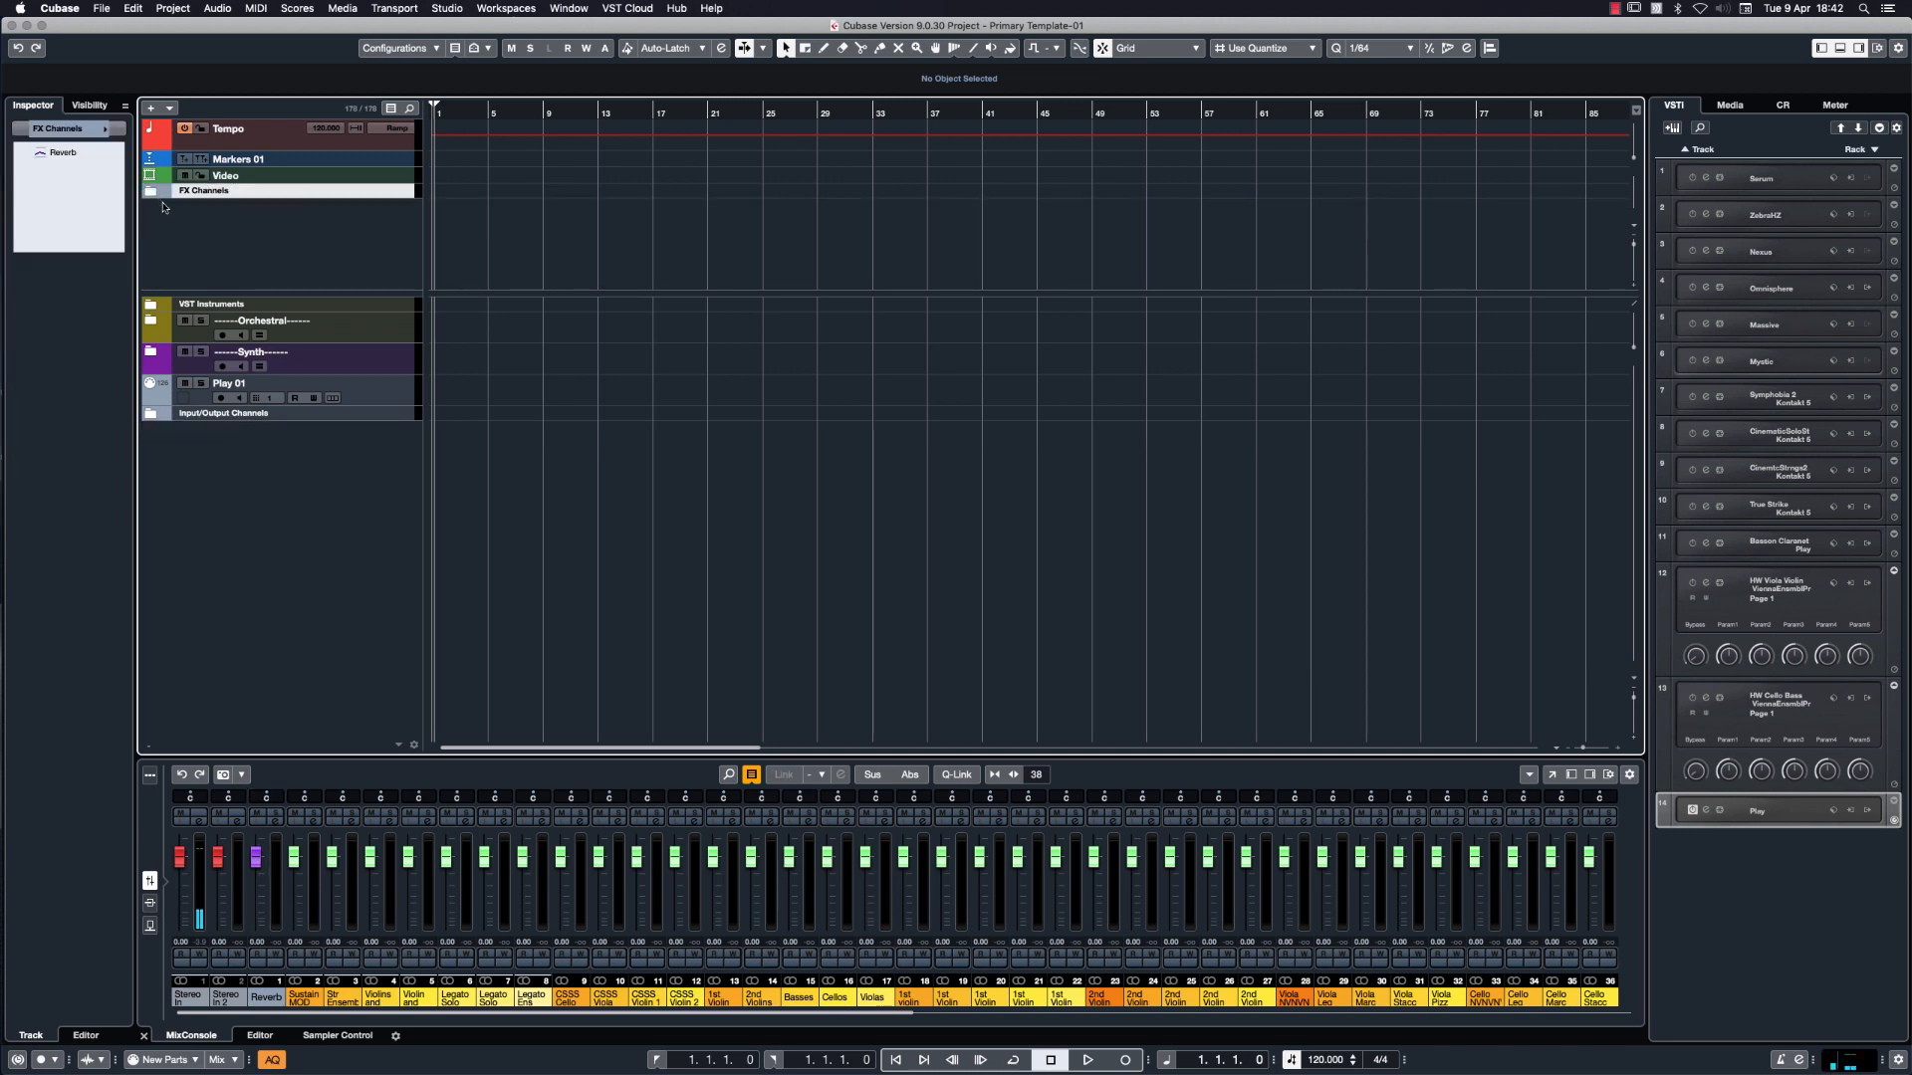
# Expand the Synth, Orchestral, STRINGS and Symphobia2 folders and look through the tracks they contain.
pyautogui.click(161, 362)
pyautogui.click(152, 324)
pyautogui.click(165, 355)
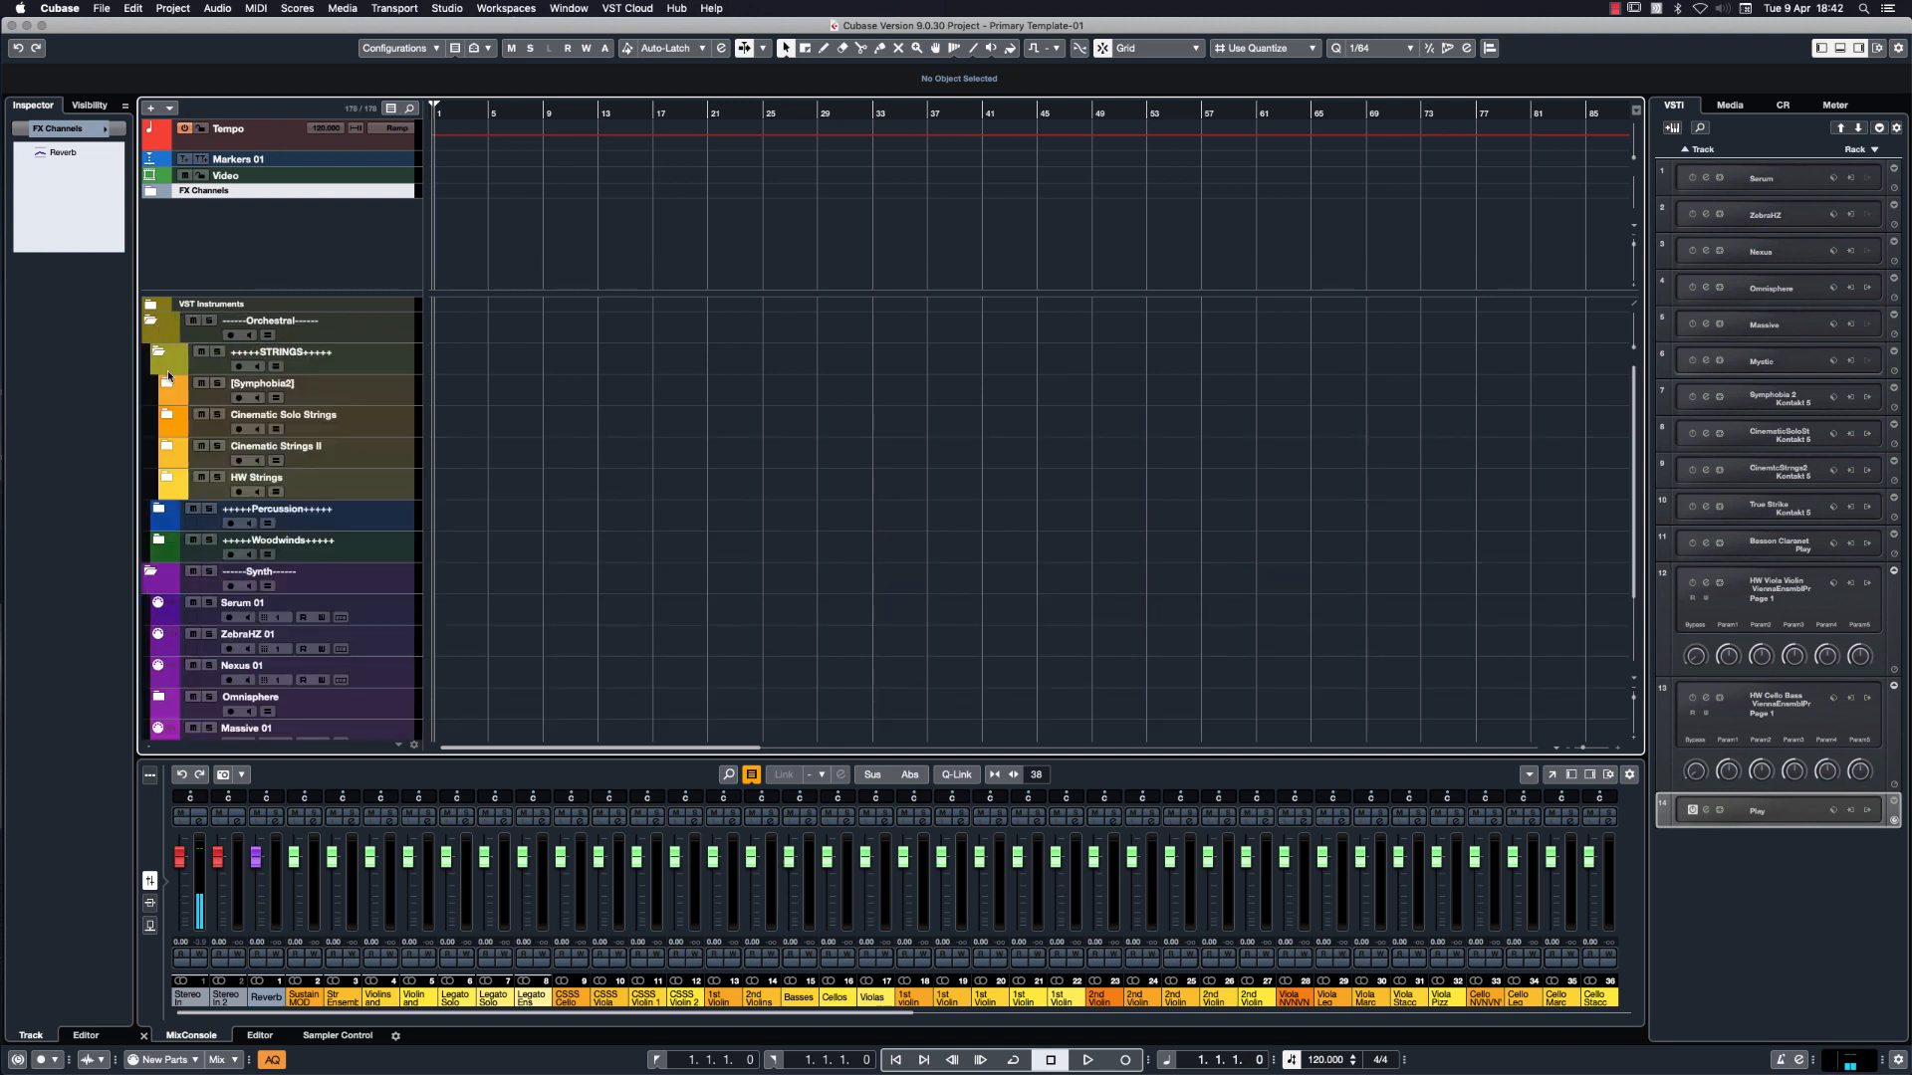
pyautogui.click(169, 386)
pyautogui.scroll(-5, 148, 691)
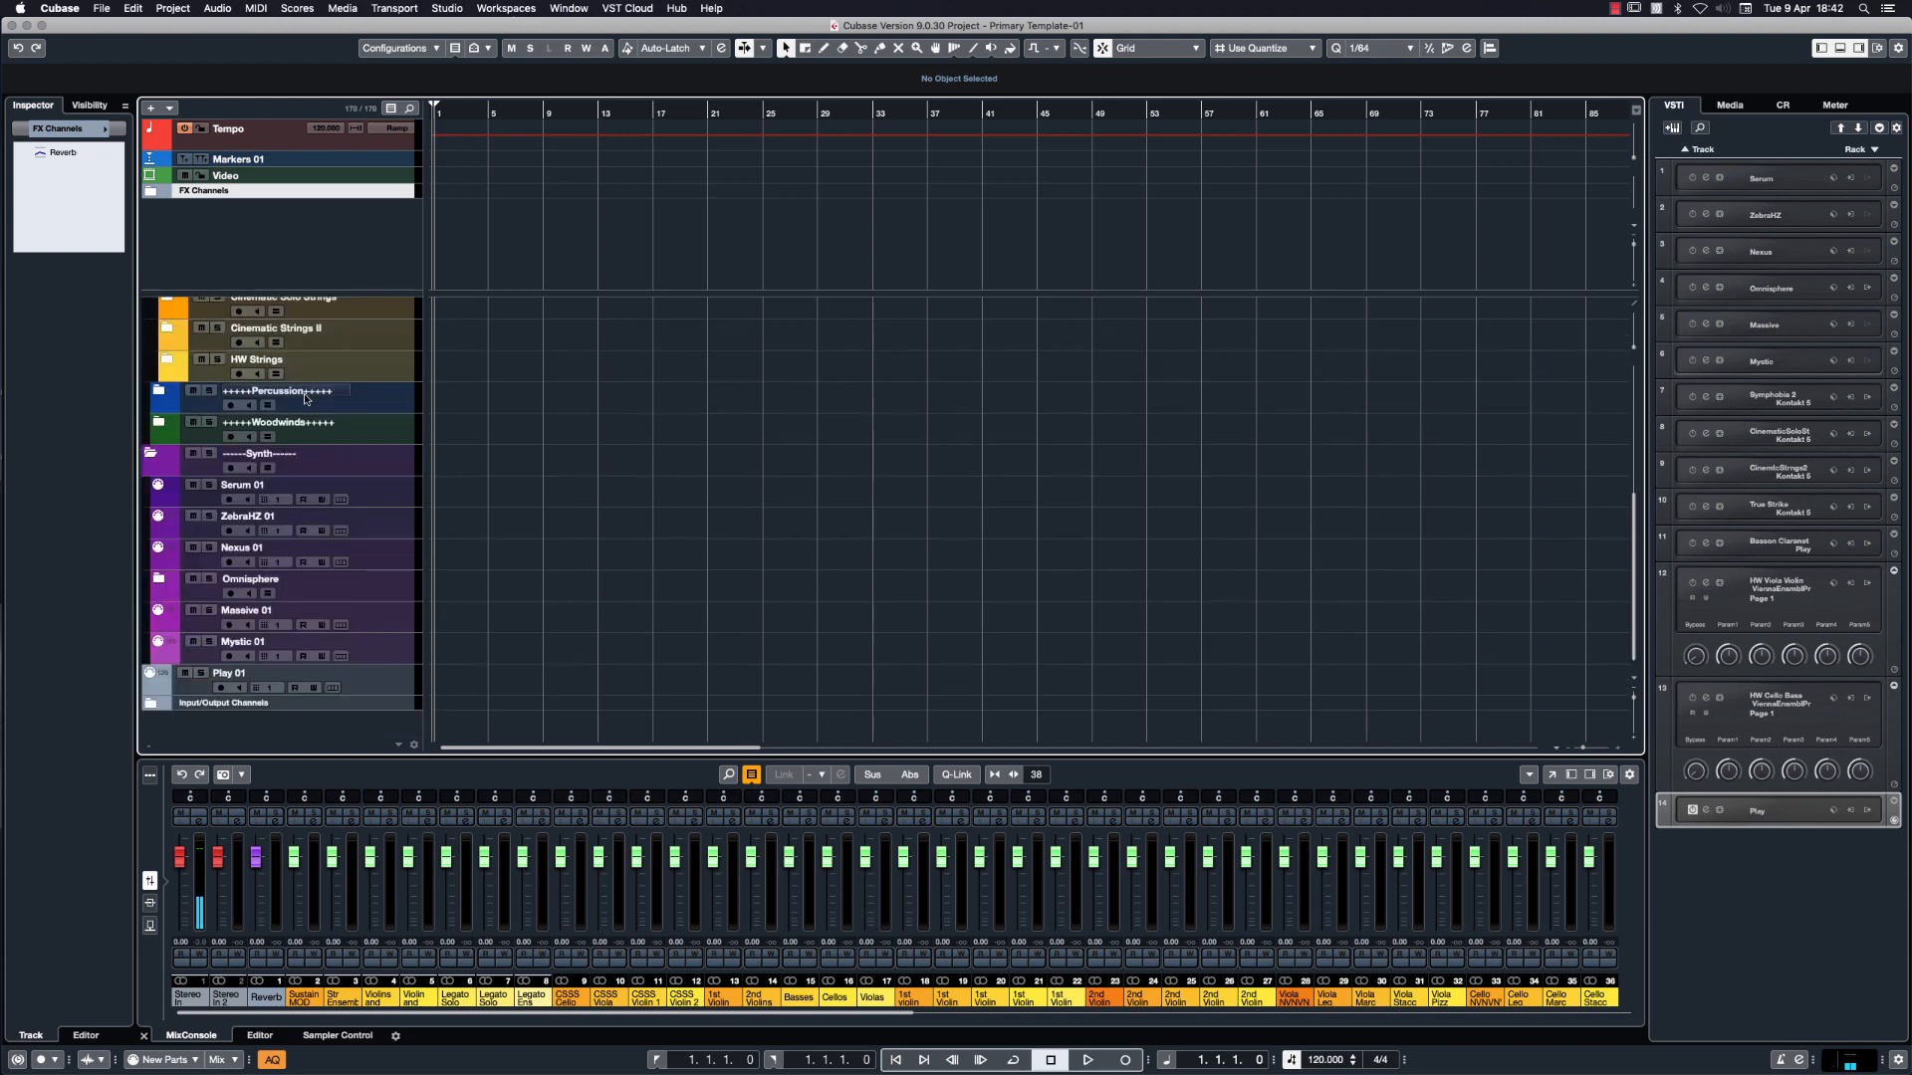
pyautogui.scroll(5, 305, 399)
# Shrink the upper track list section to fit its tracks and collapse the open Orchestral and Synth folders with their subfolders.
pyautogui.moveTo(321, 295); pyautogui.dragTo(325, 217)
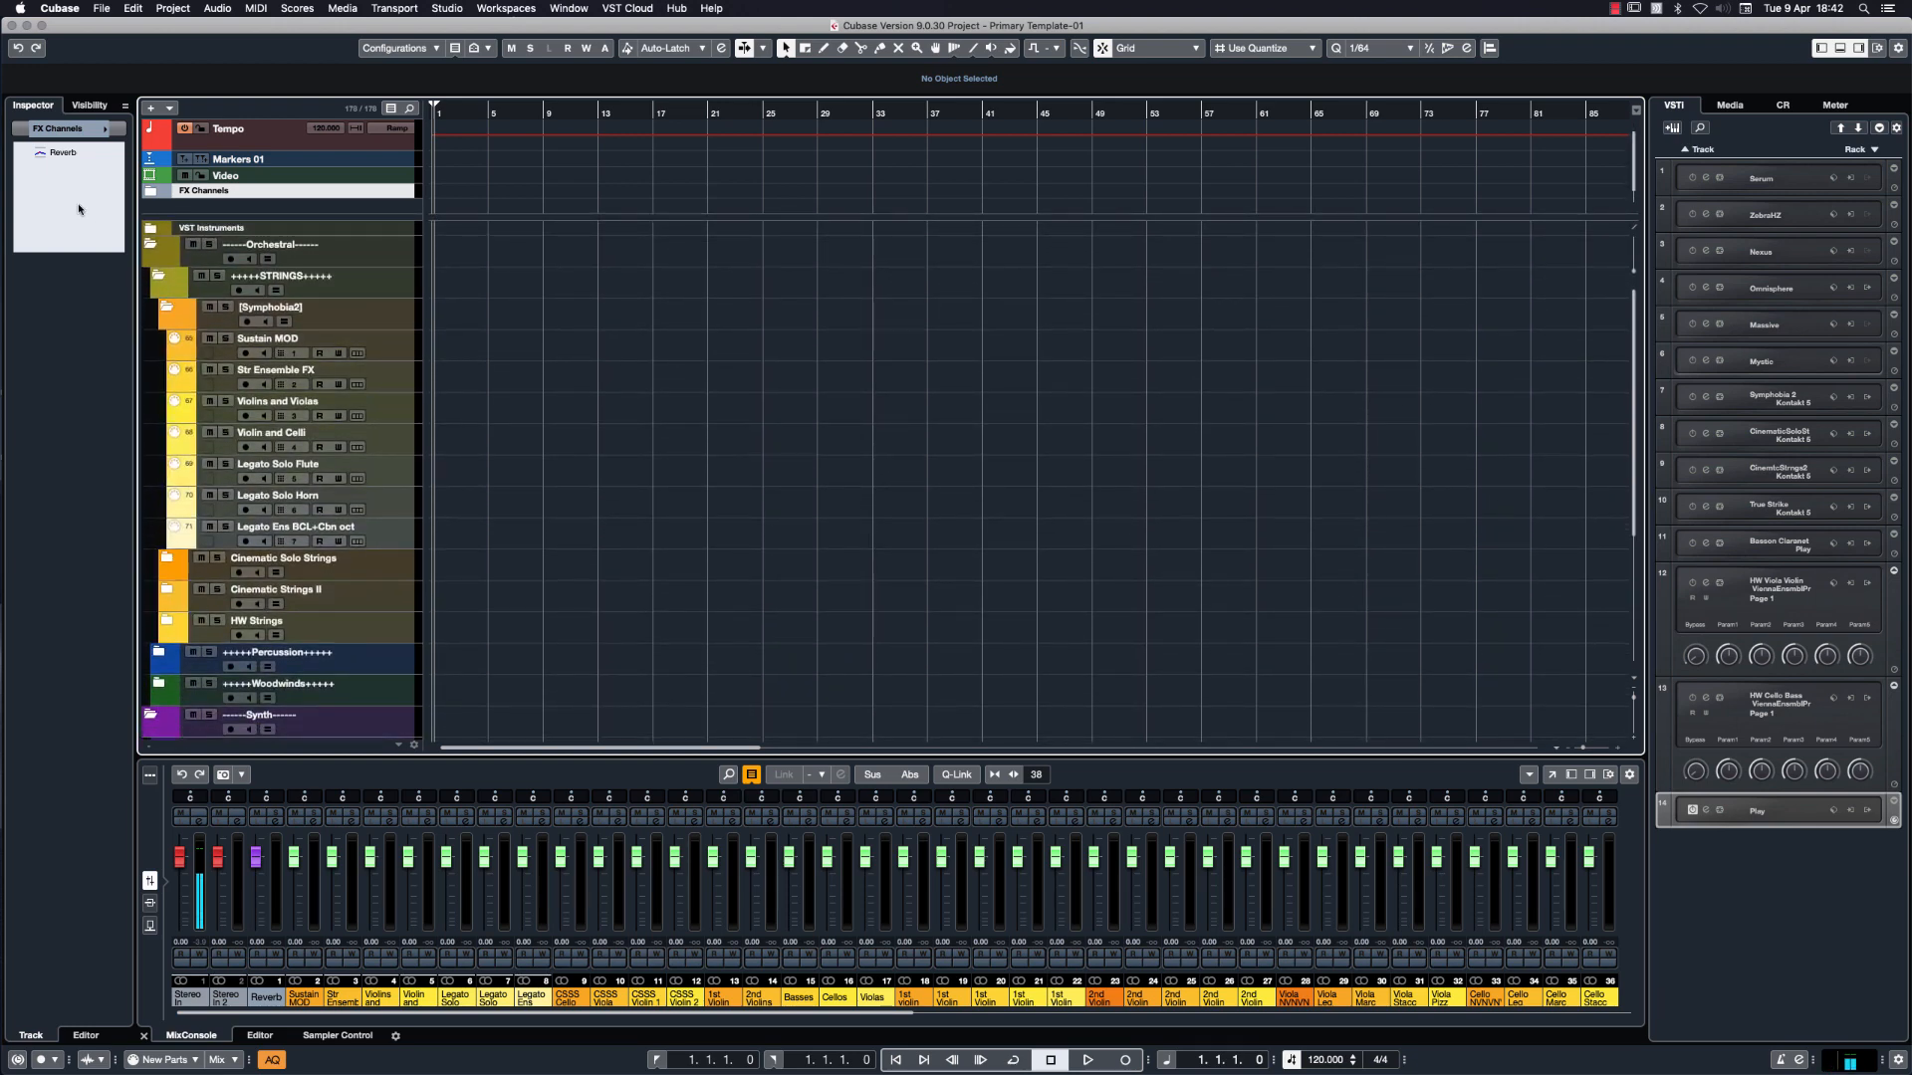
pyautogui.click(161, 308)
pyautogui.click(157, 278)
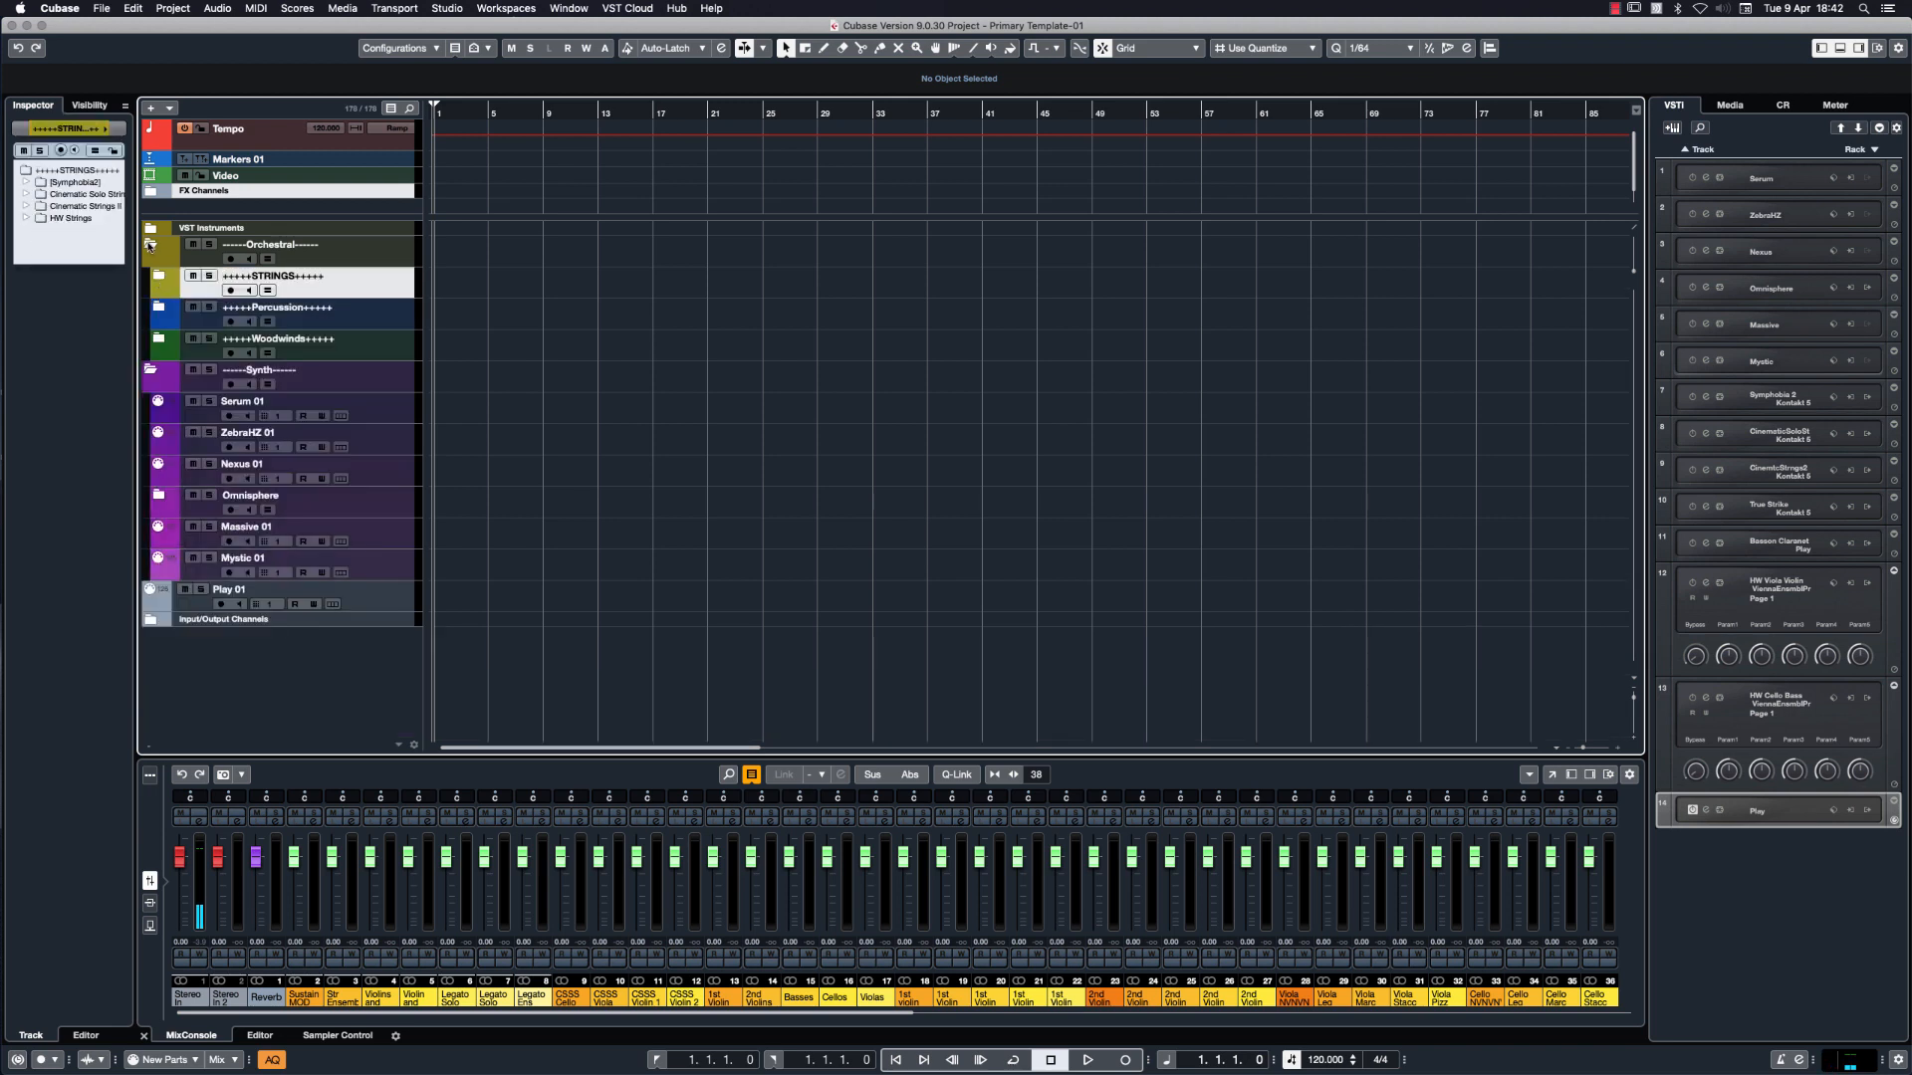
pyautogui.click(151, 246)
pyautogui.click(151, 280)
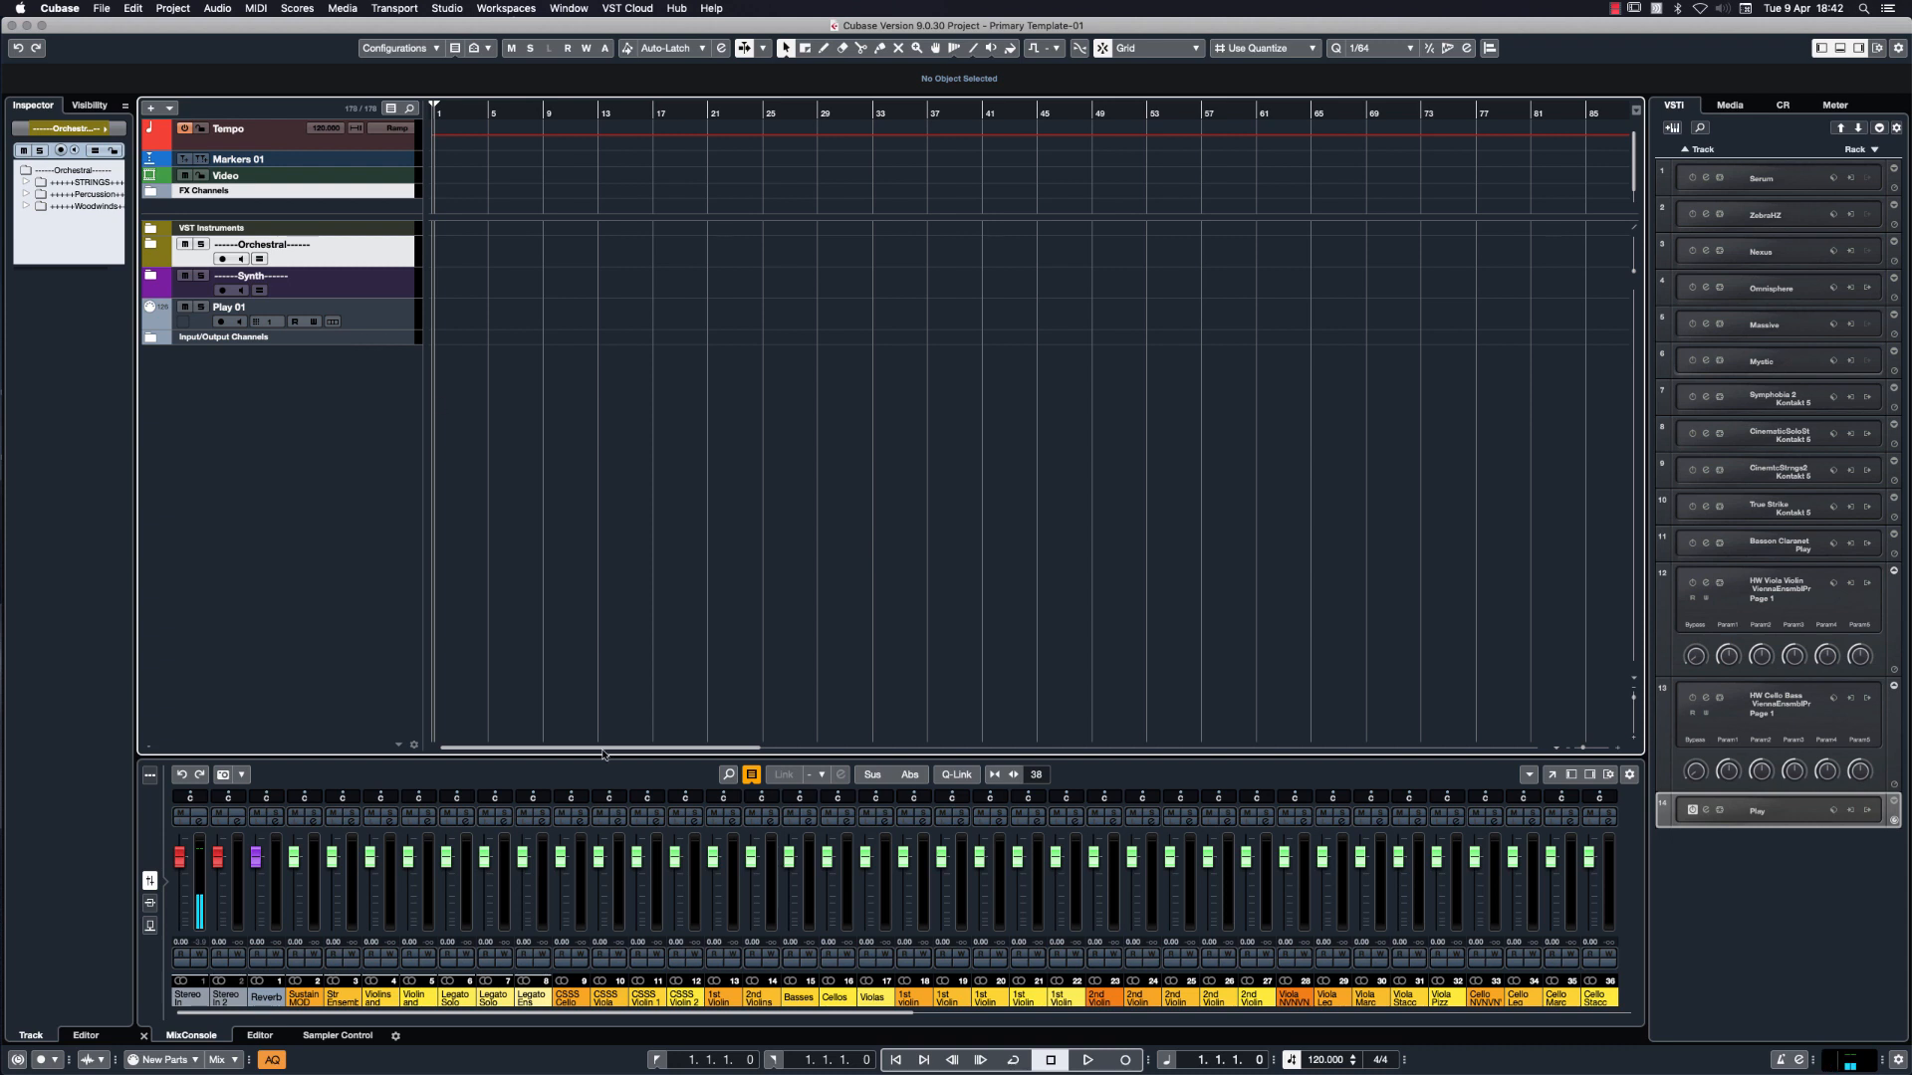
# Switch to Scapple and examine the Orchestral Template mind map along its Strings and Violins branches, shifting the Orchestral Template note slightly outward.
pyautogui.moveTo(900, 1070)
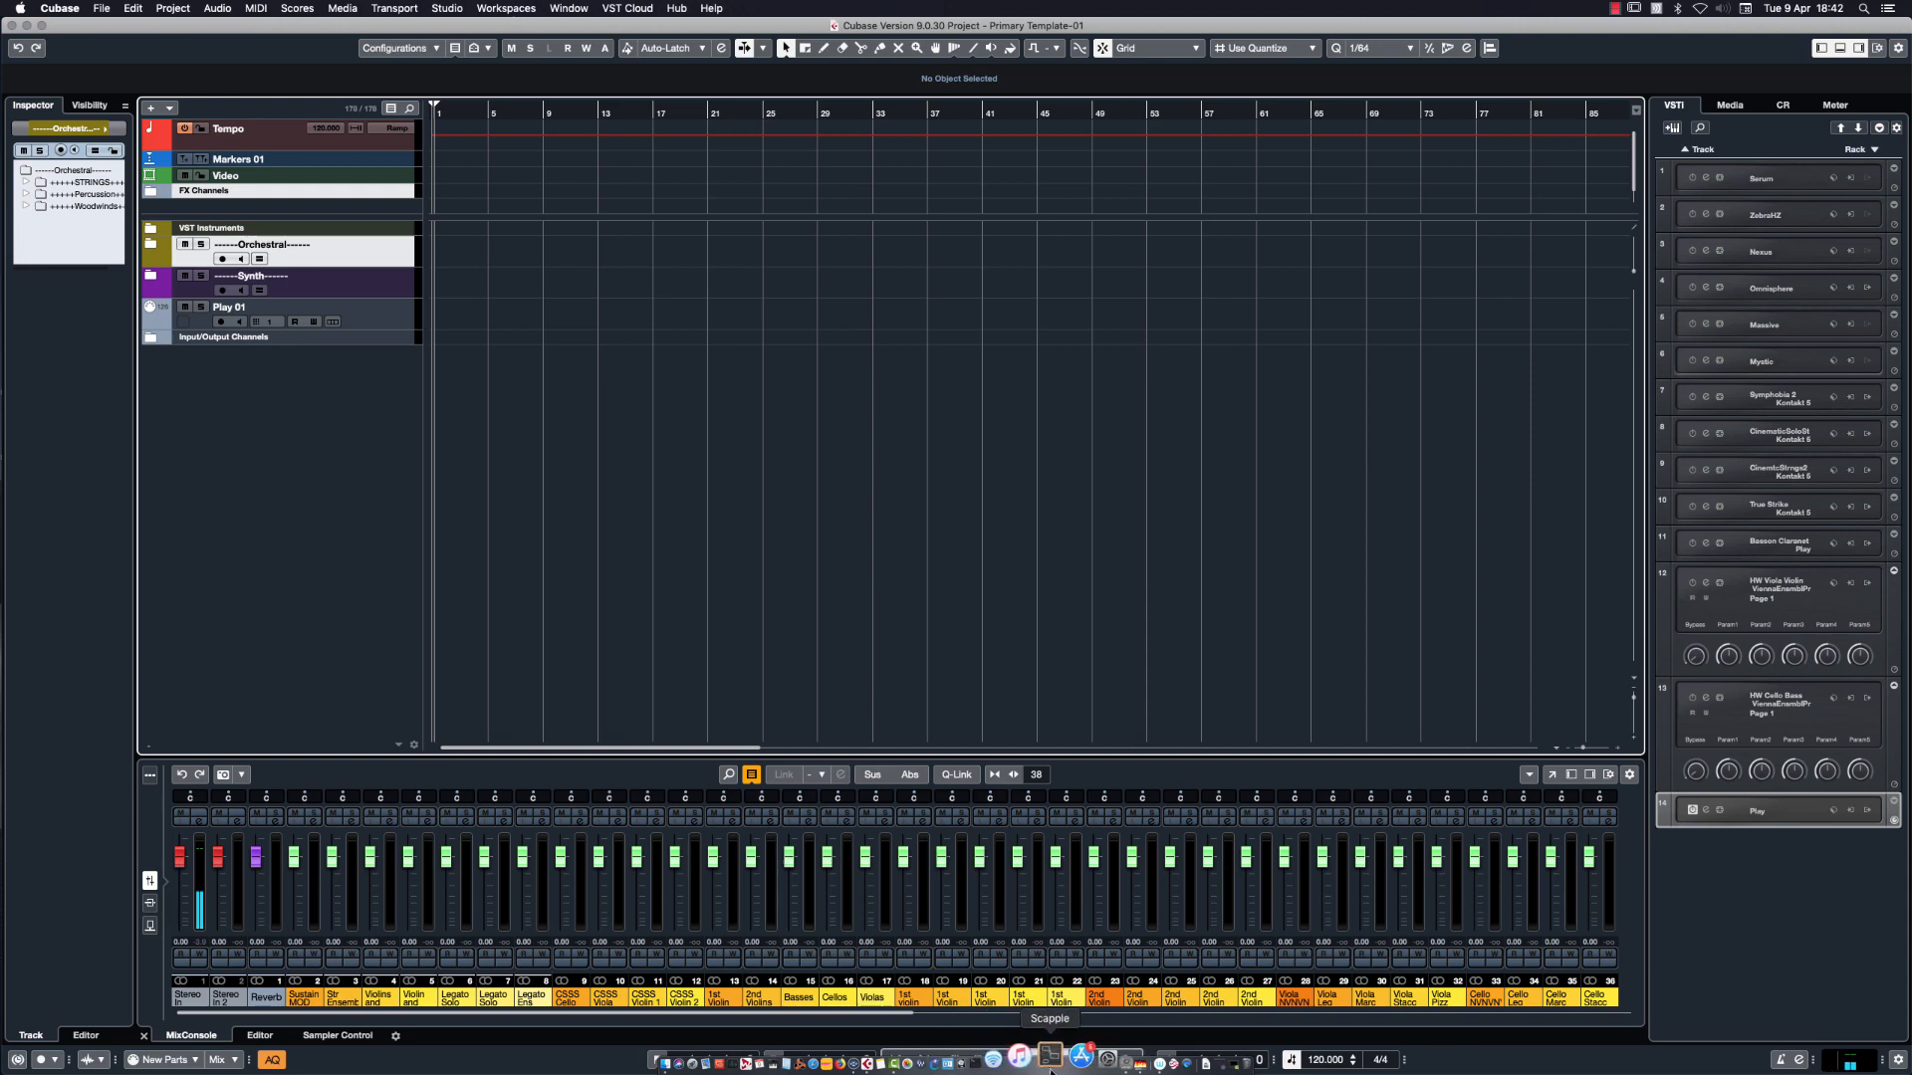
pyautogui.click(1055, 1030)
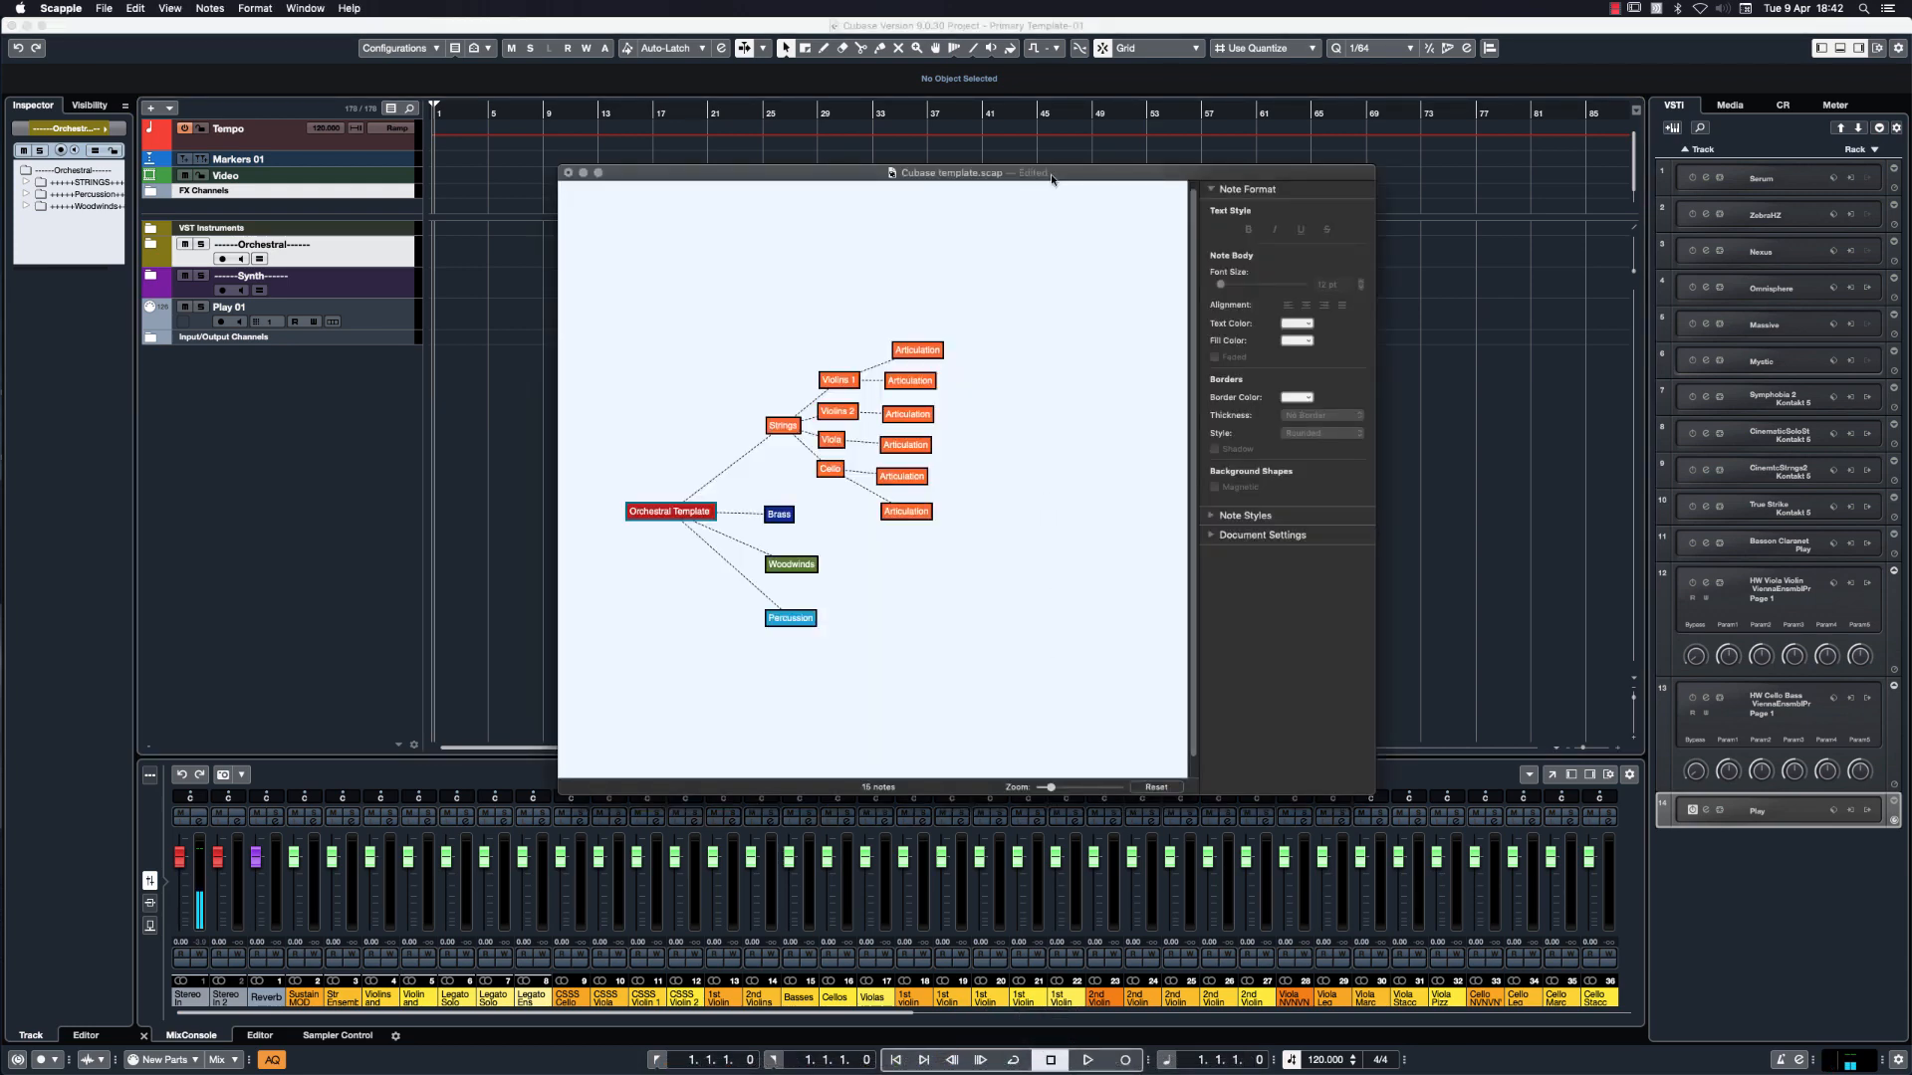
pyautogui.moveTo(1053, 176); pyautogui.dragTo(1068, 213)
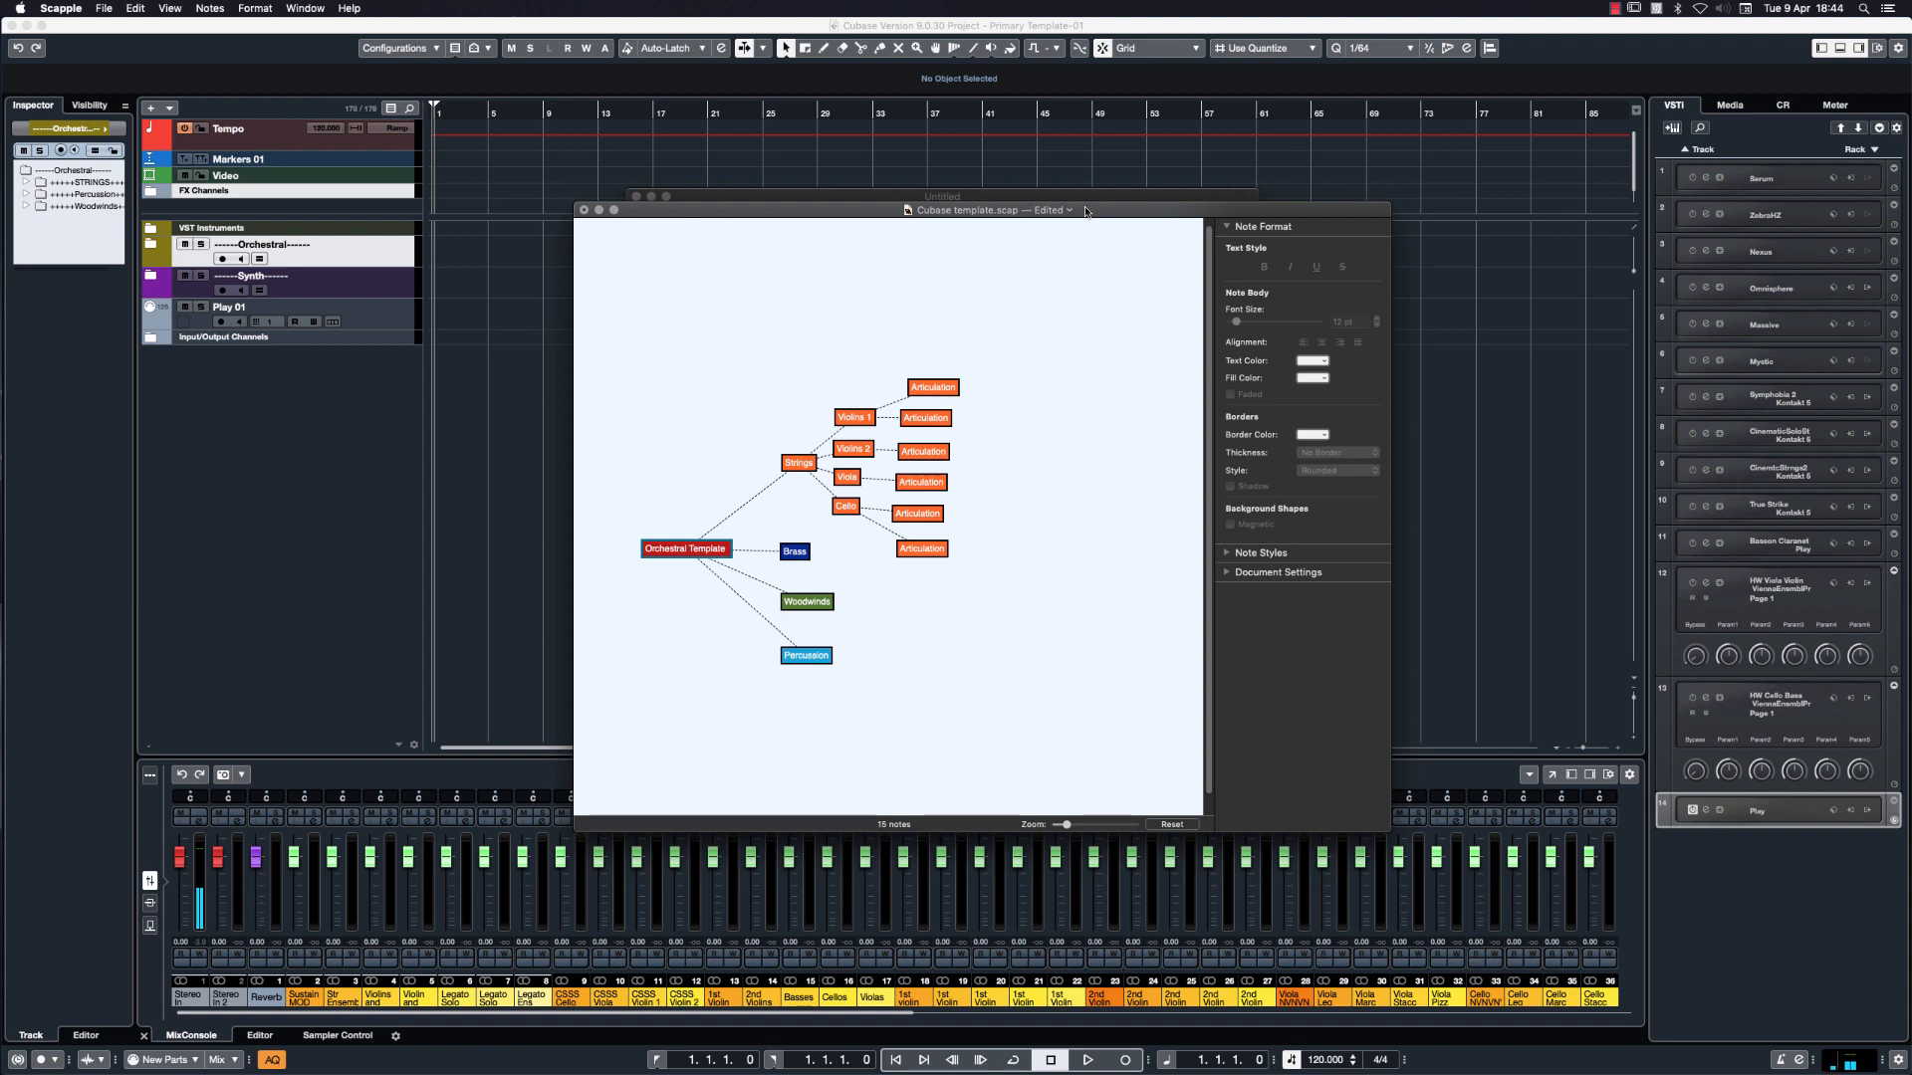
pyautogui.click(699, 549)
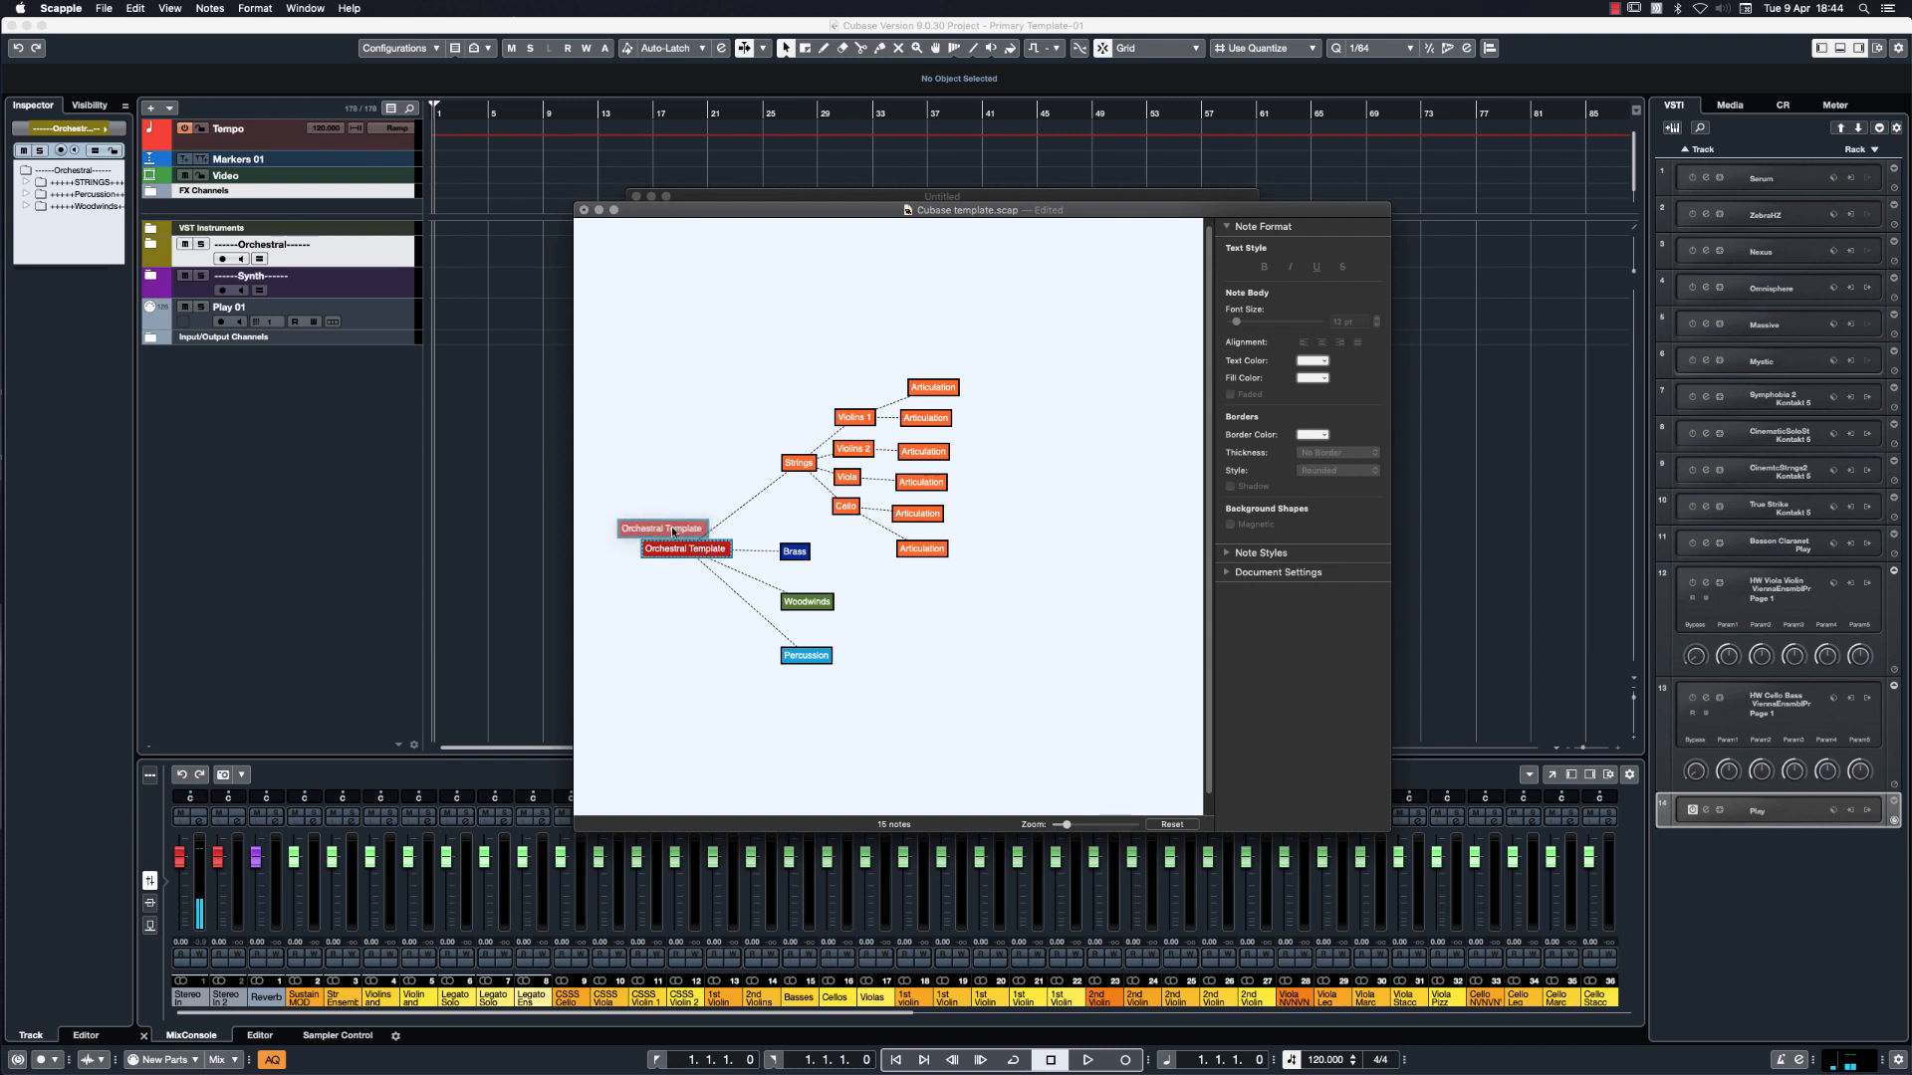
pyautogui.moveTo(673, 532); pyautogui.dragTo(668, 531)
pyautogui.click(799, 472)
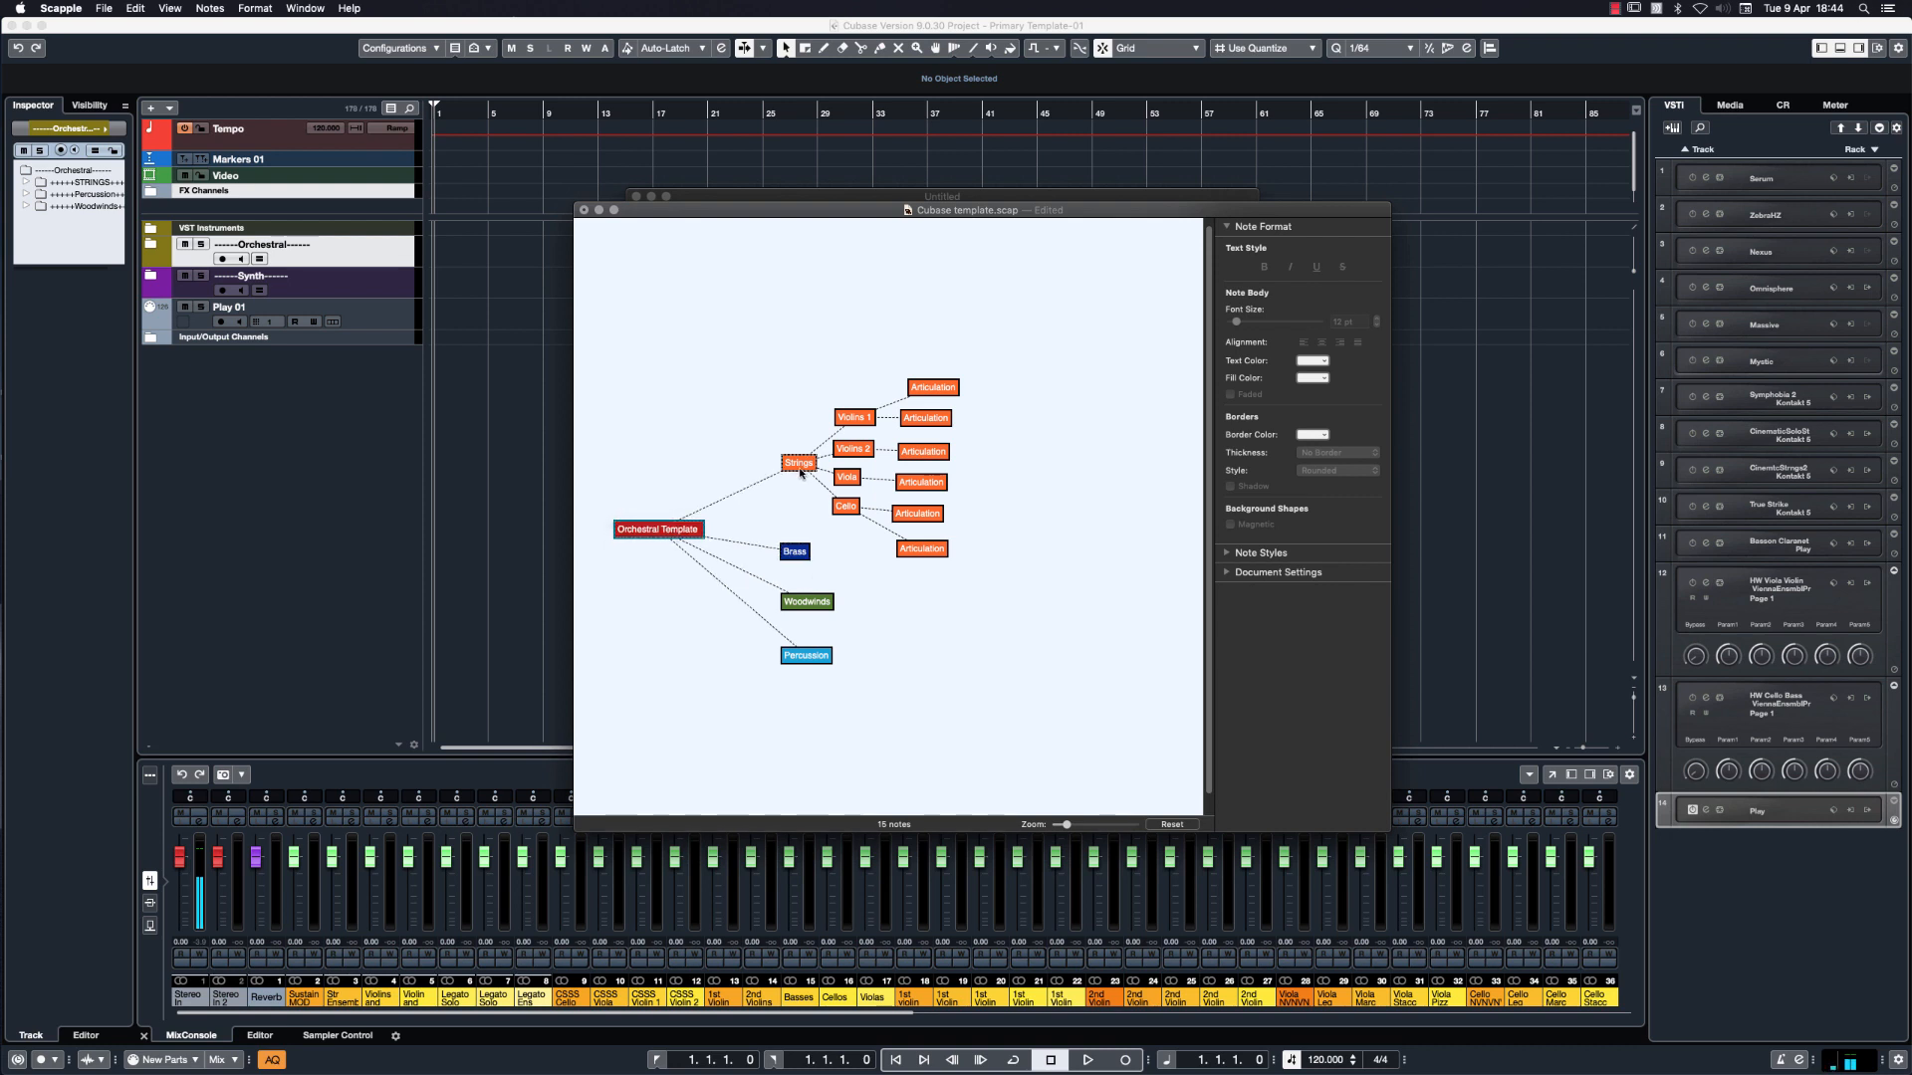
pyautogui.click(854, 417)
pyautogui.click(864, 450)
# Switch back to Cubase, expand the Orchestral and STRINGS folders, and inspect the tracks in the Symphobia2 folder.
pyautogui.click(150, 248)
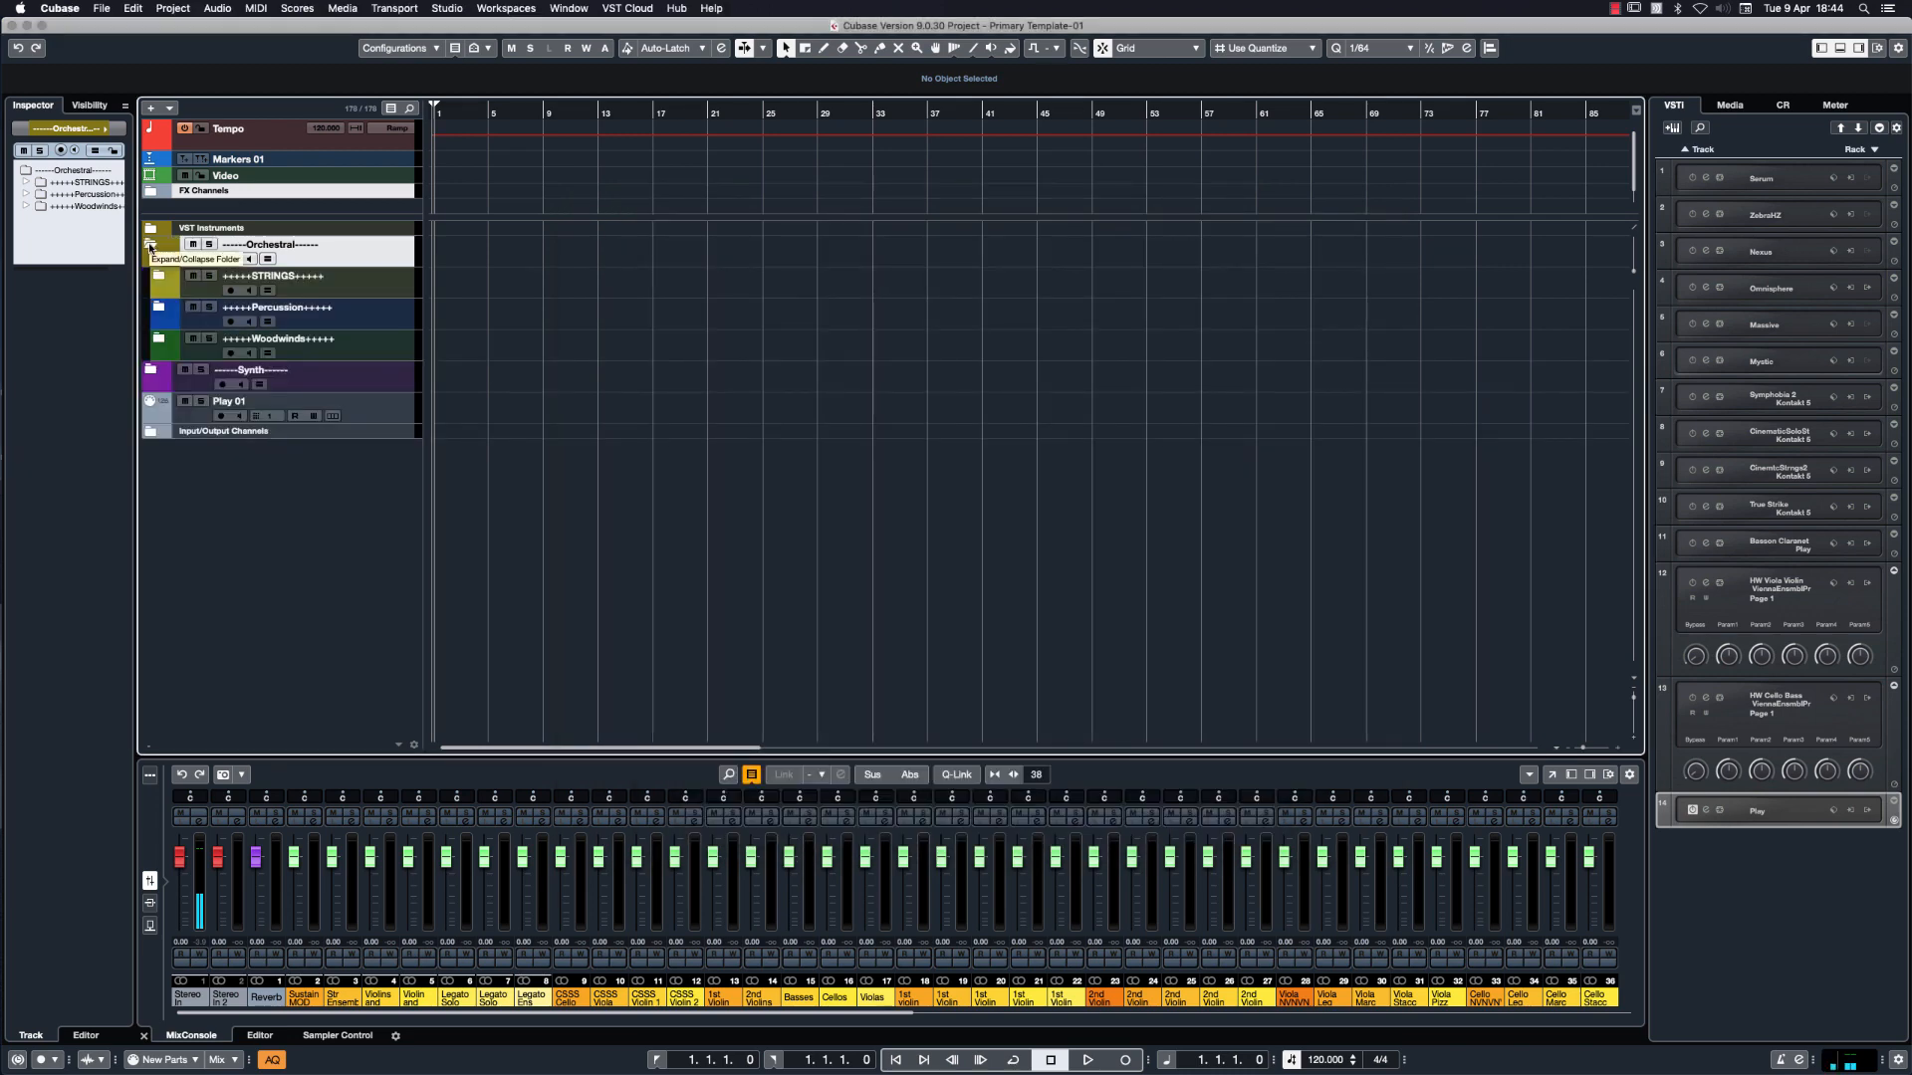
pyautogui.click(159, 275)
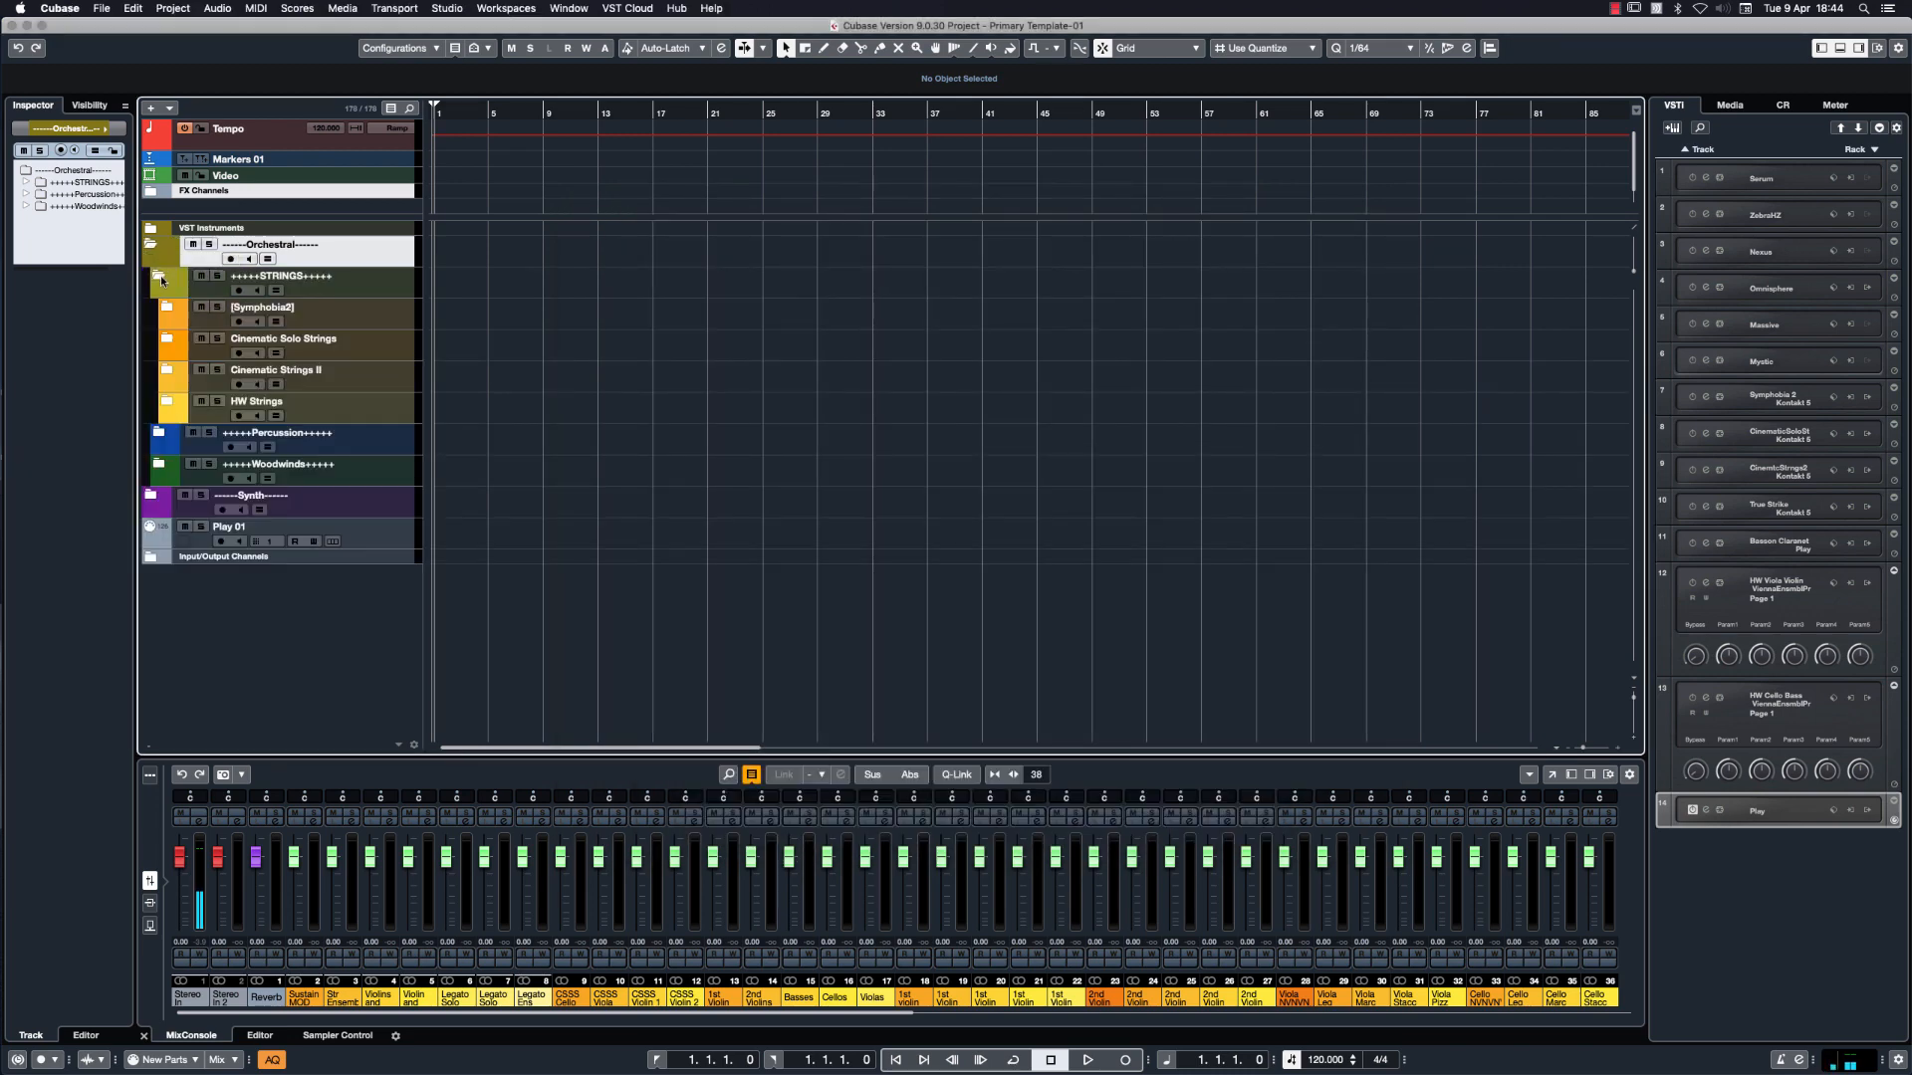
pyautogui.click(169, 307)
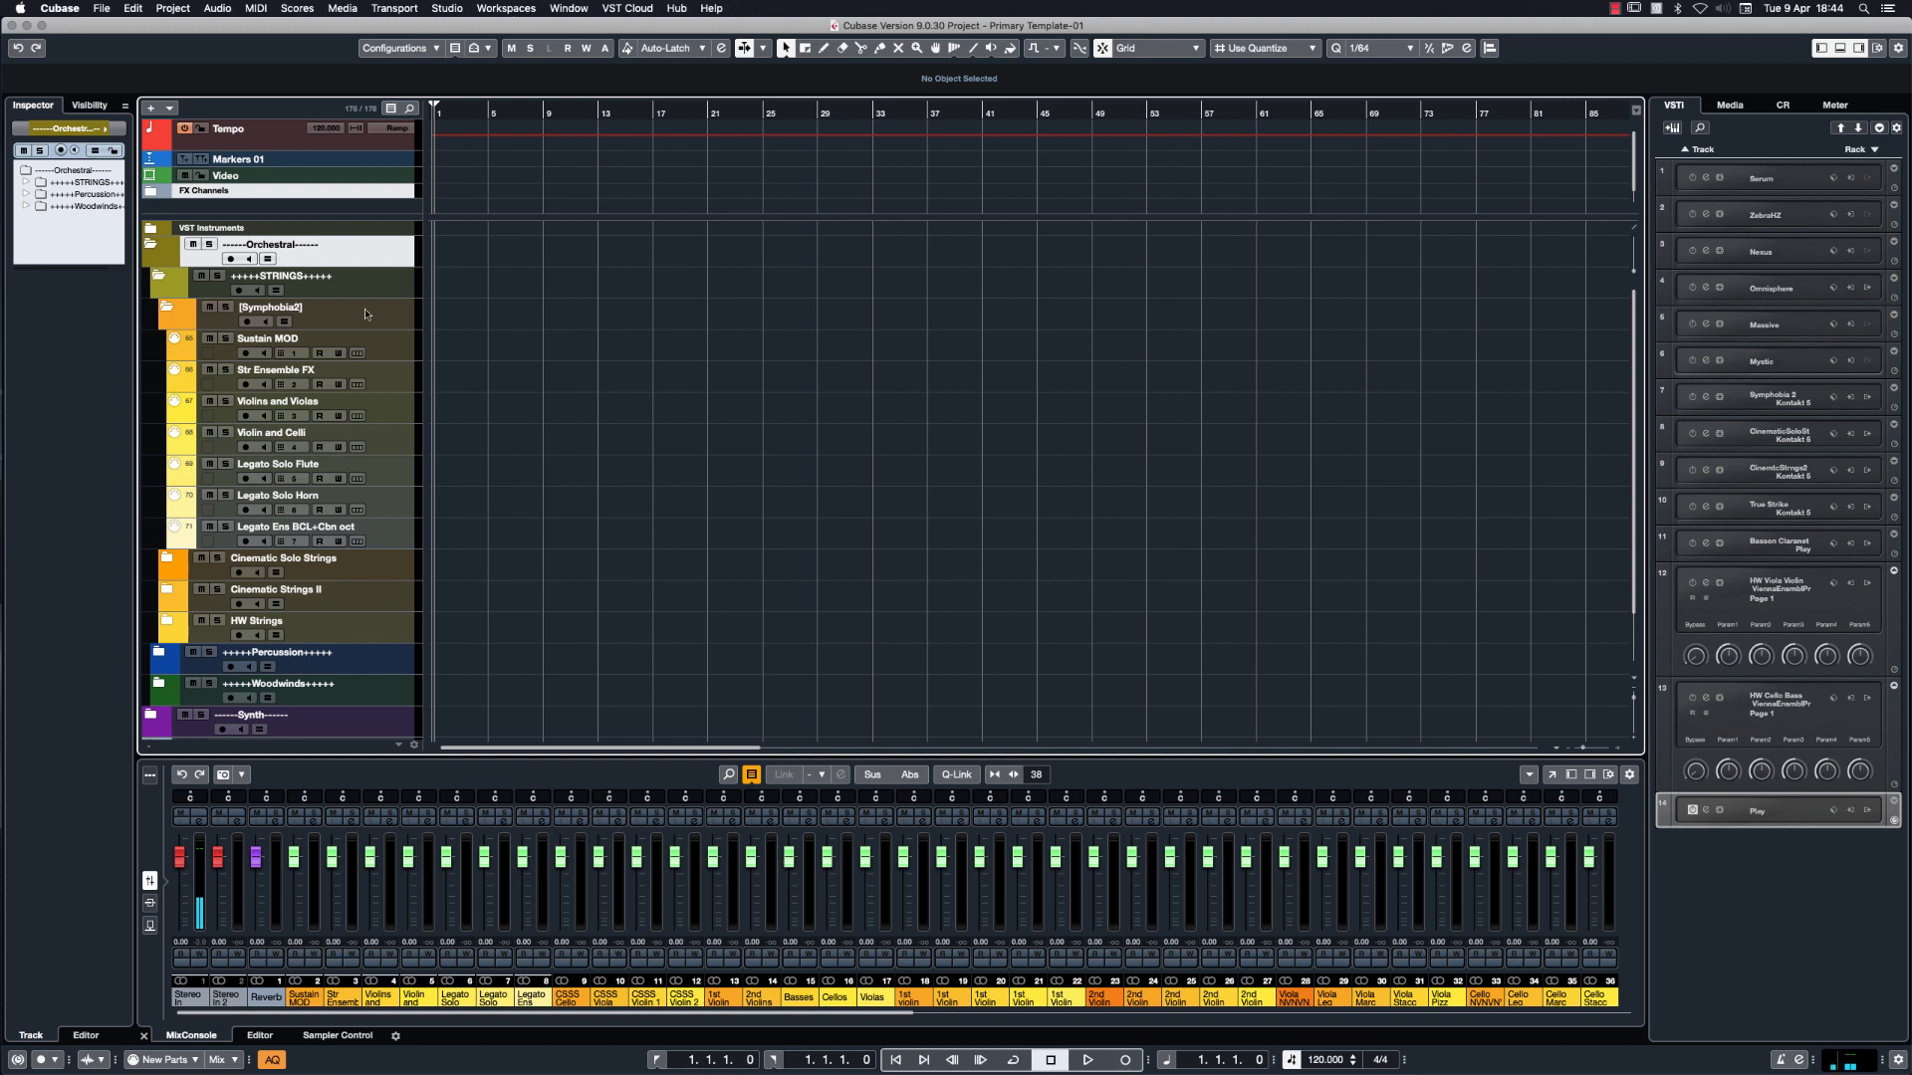
pyautogui.click(165, 305)
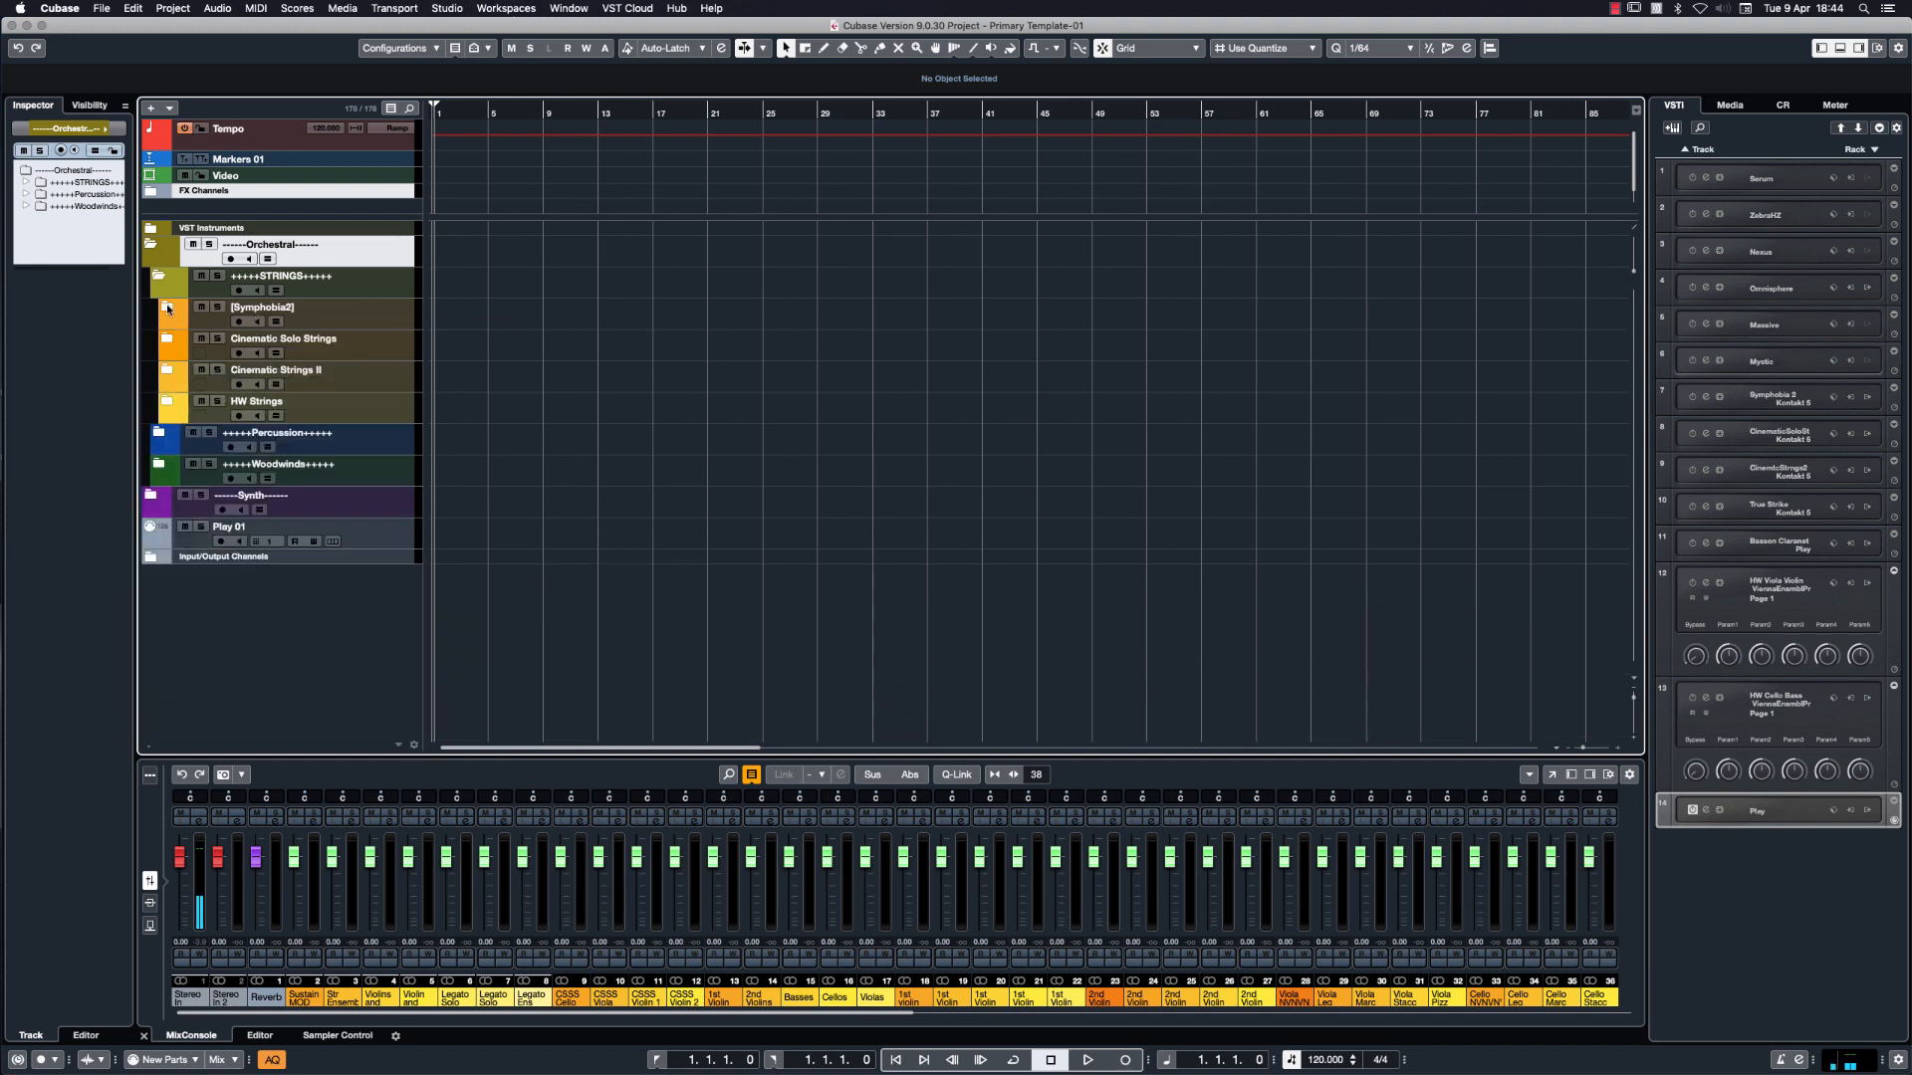
# Expand Cinematic Solo Strings, Cinematic Strings II, HW Strings and its 1st Violins subfolder to examine the instrument and articulation tracks.
pyautogui.click(167, 339)
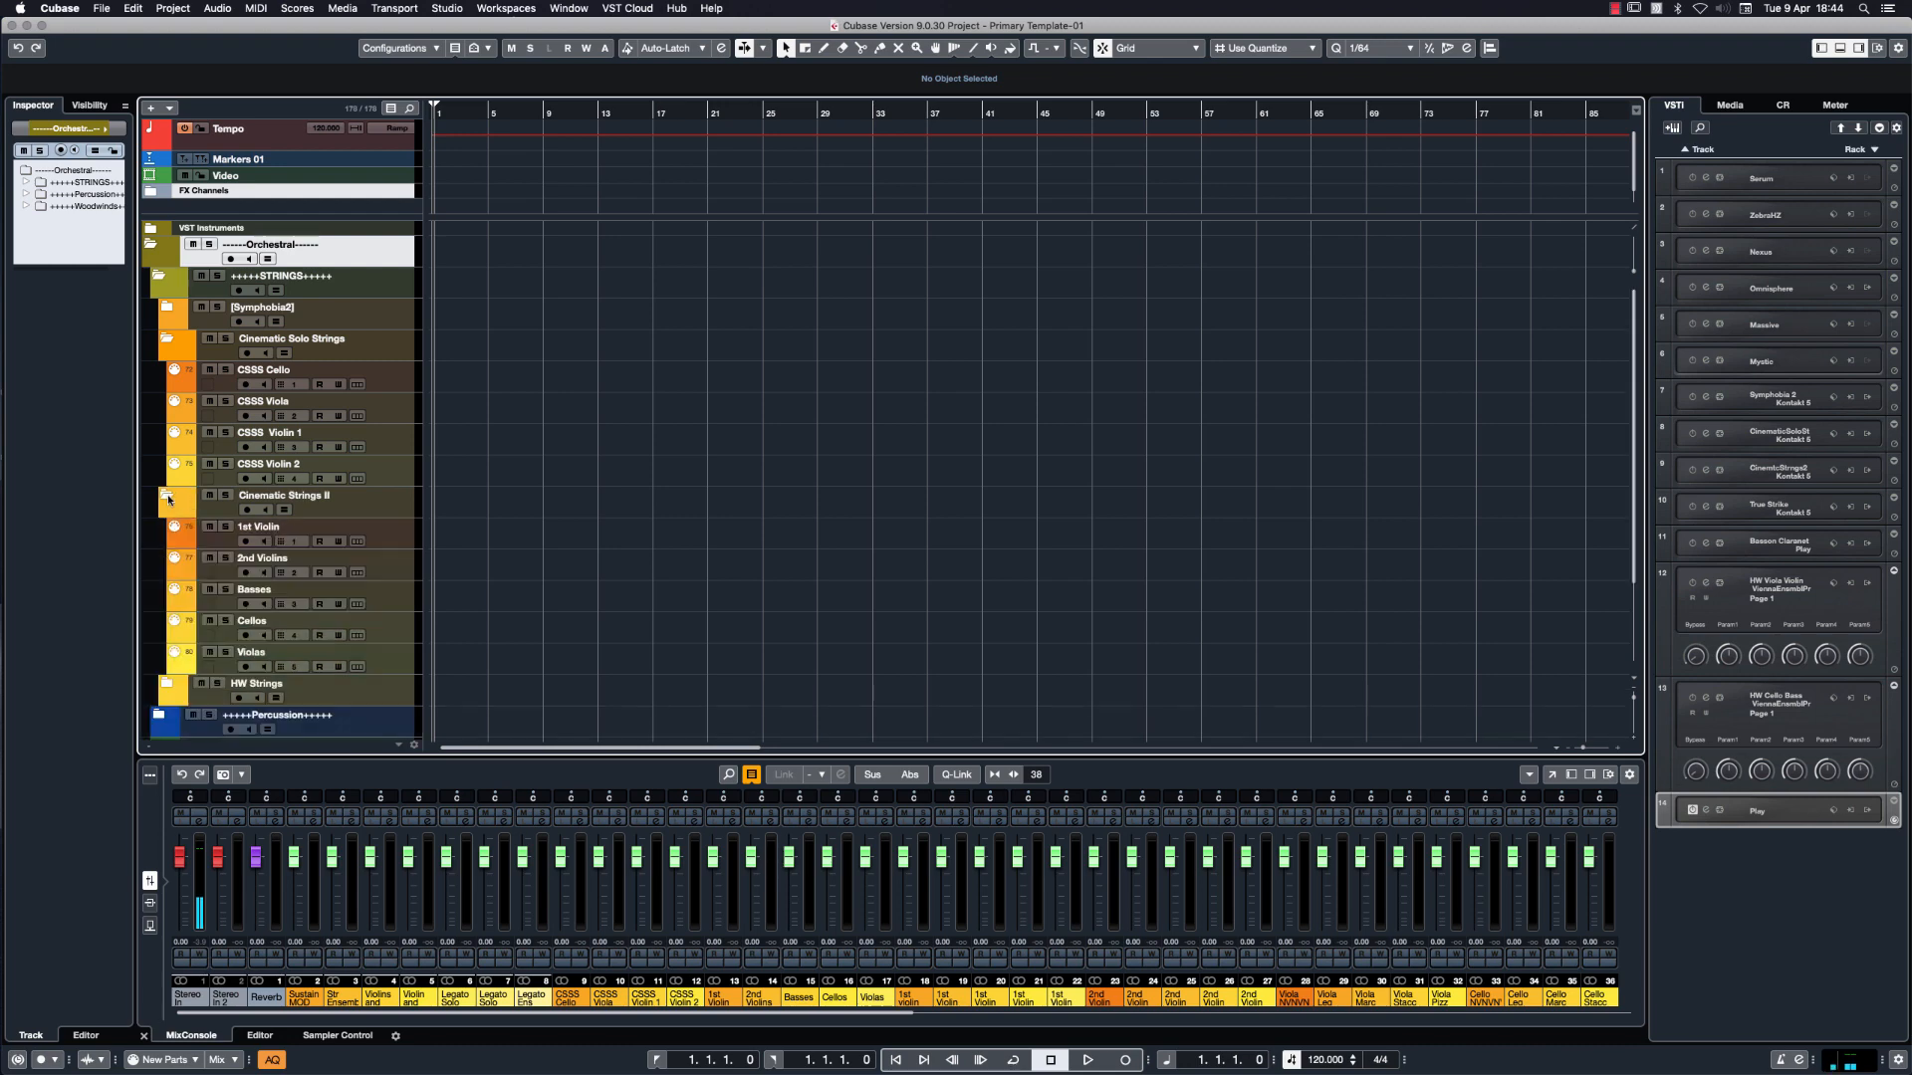
pyautogui.click(169, 496)
pyautogui.click(174, 685)
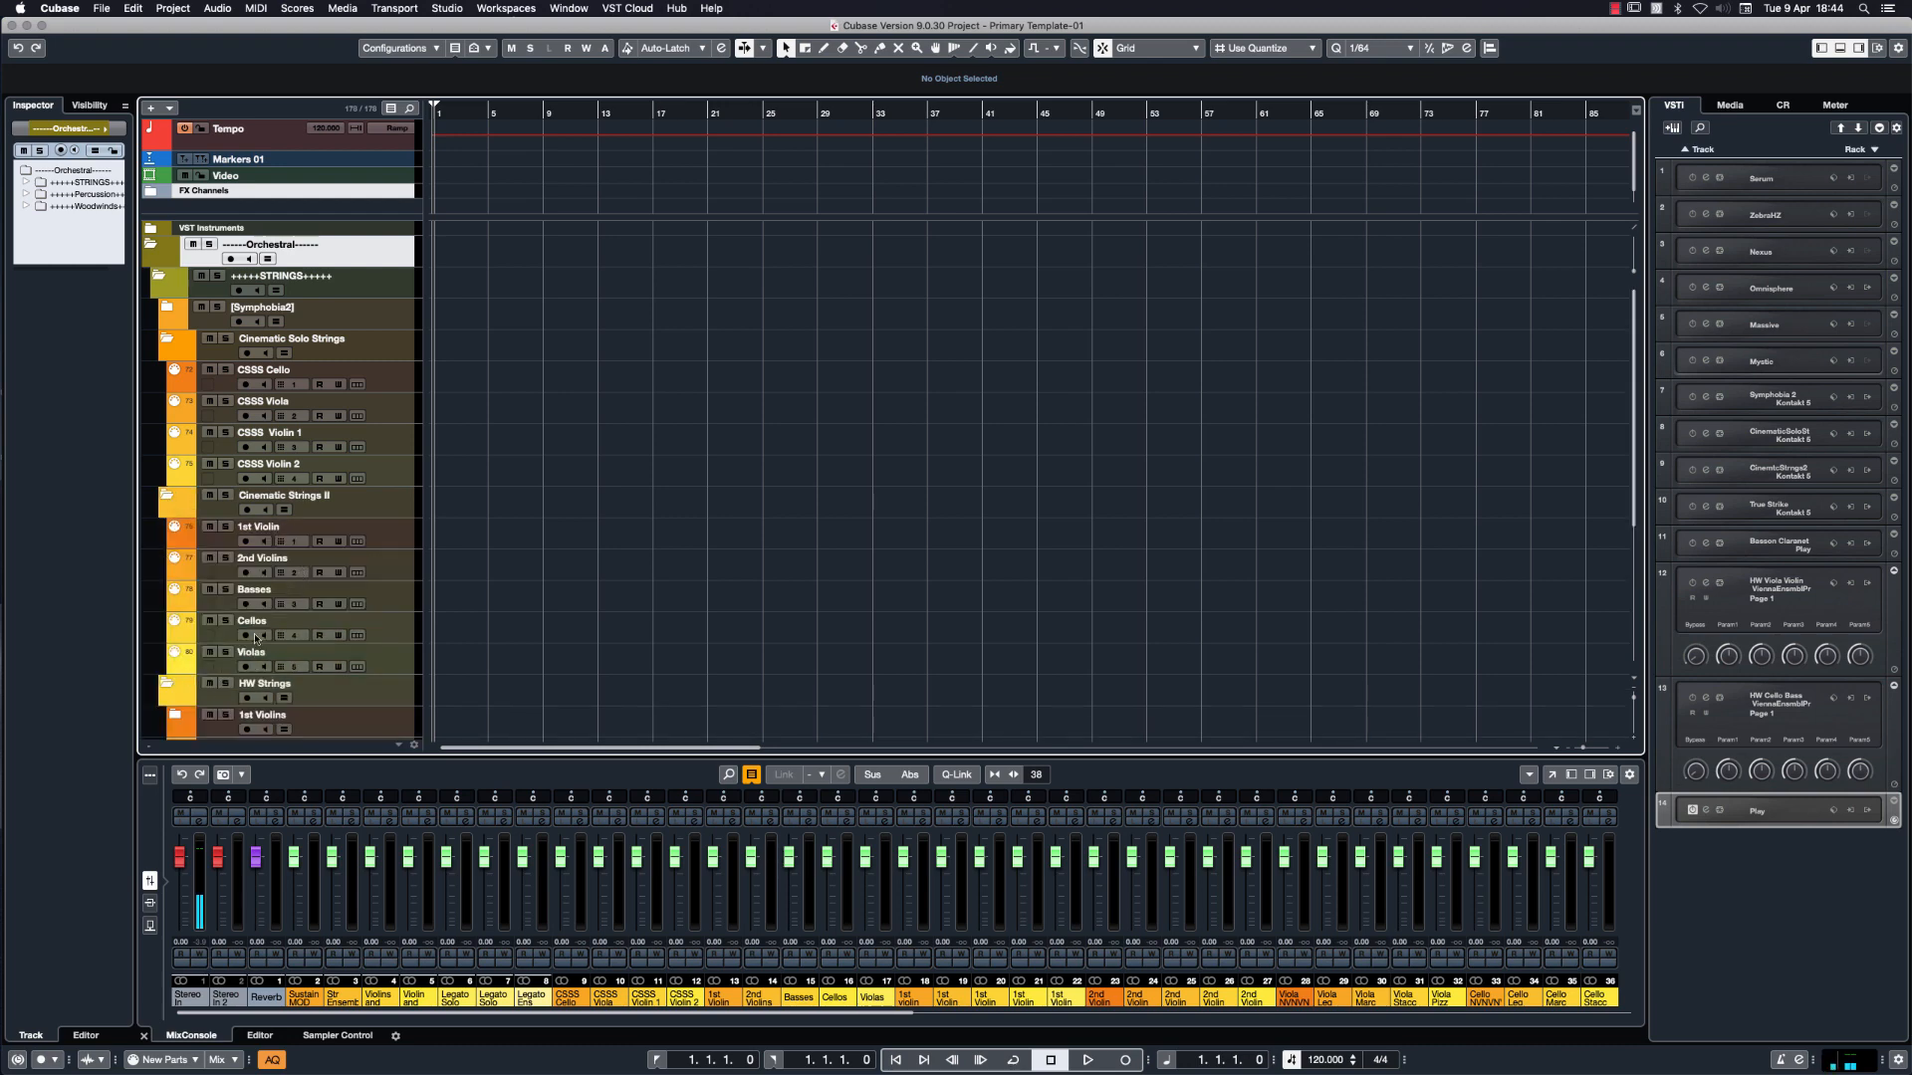
pyautogui.scroll(-3, 193, 428)
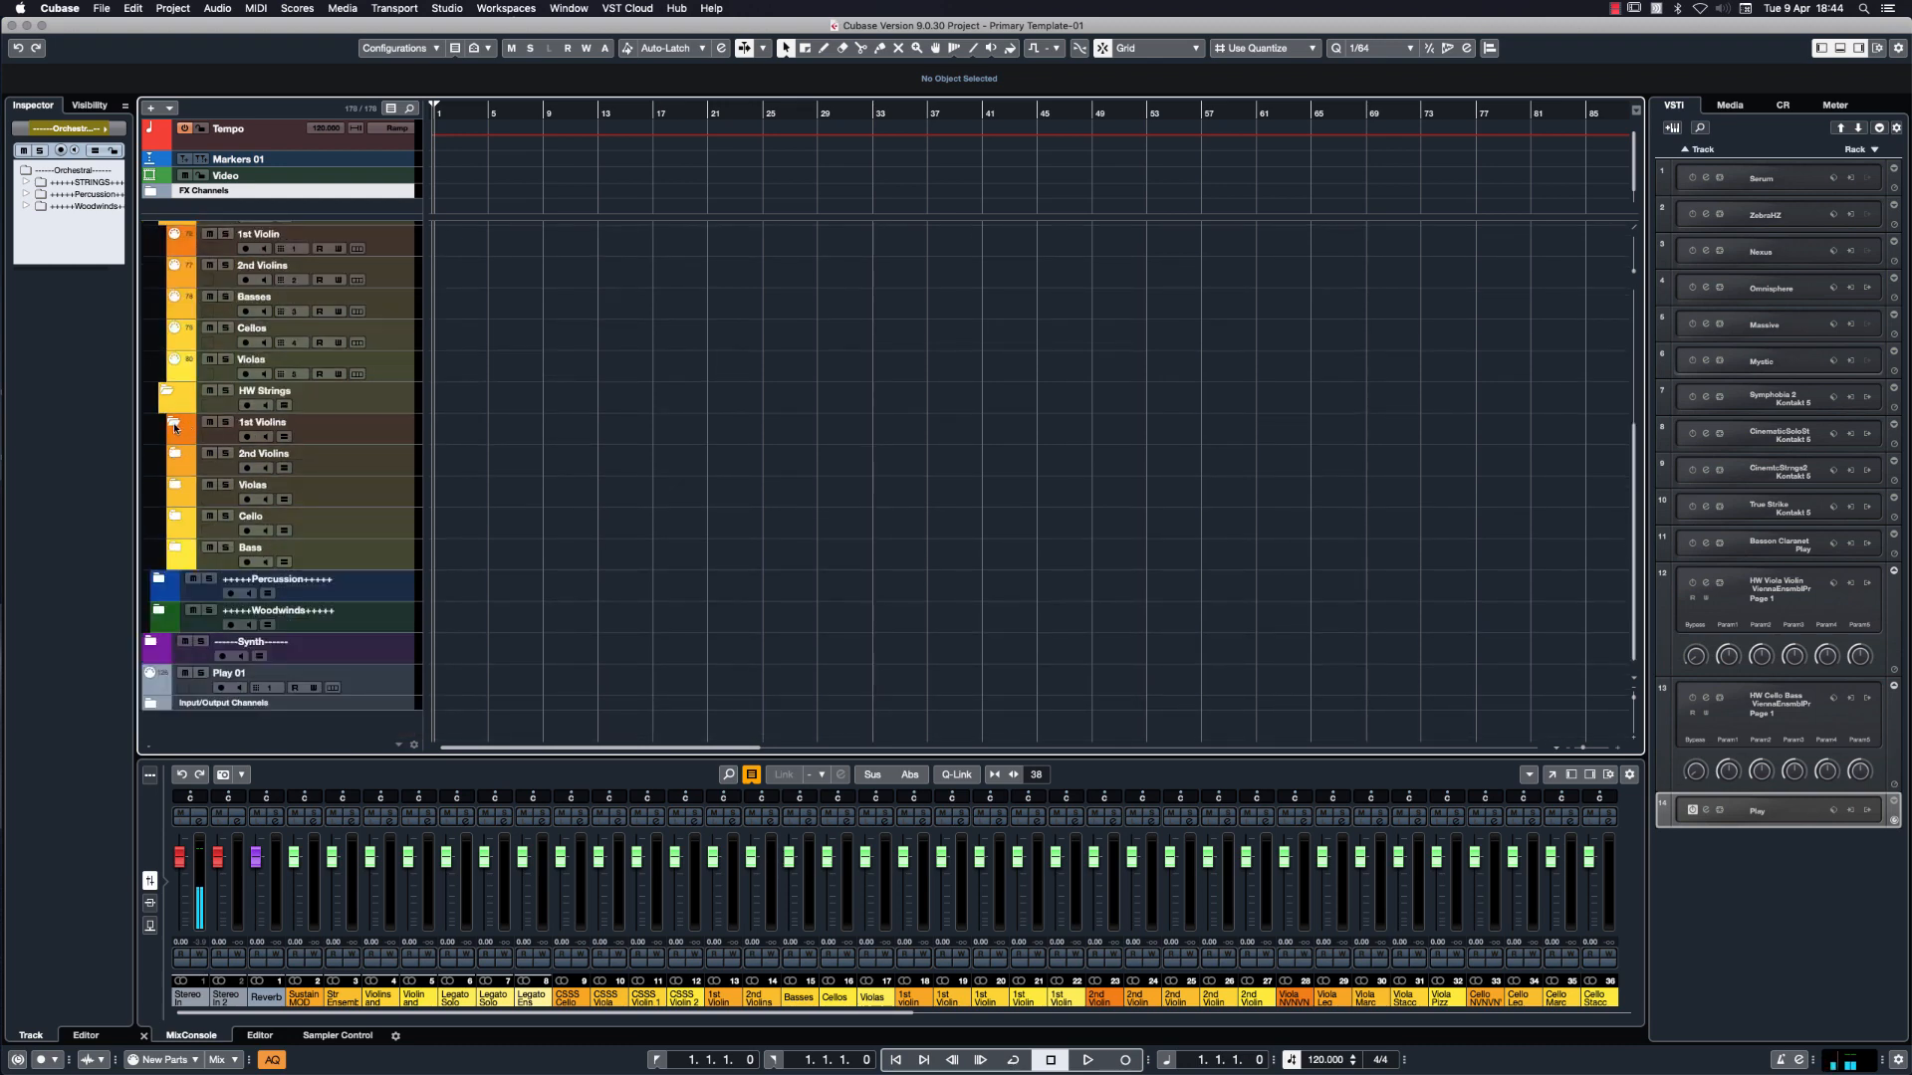
pyautogui.click(177, 425)
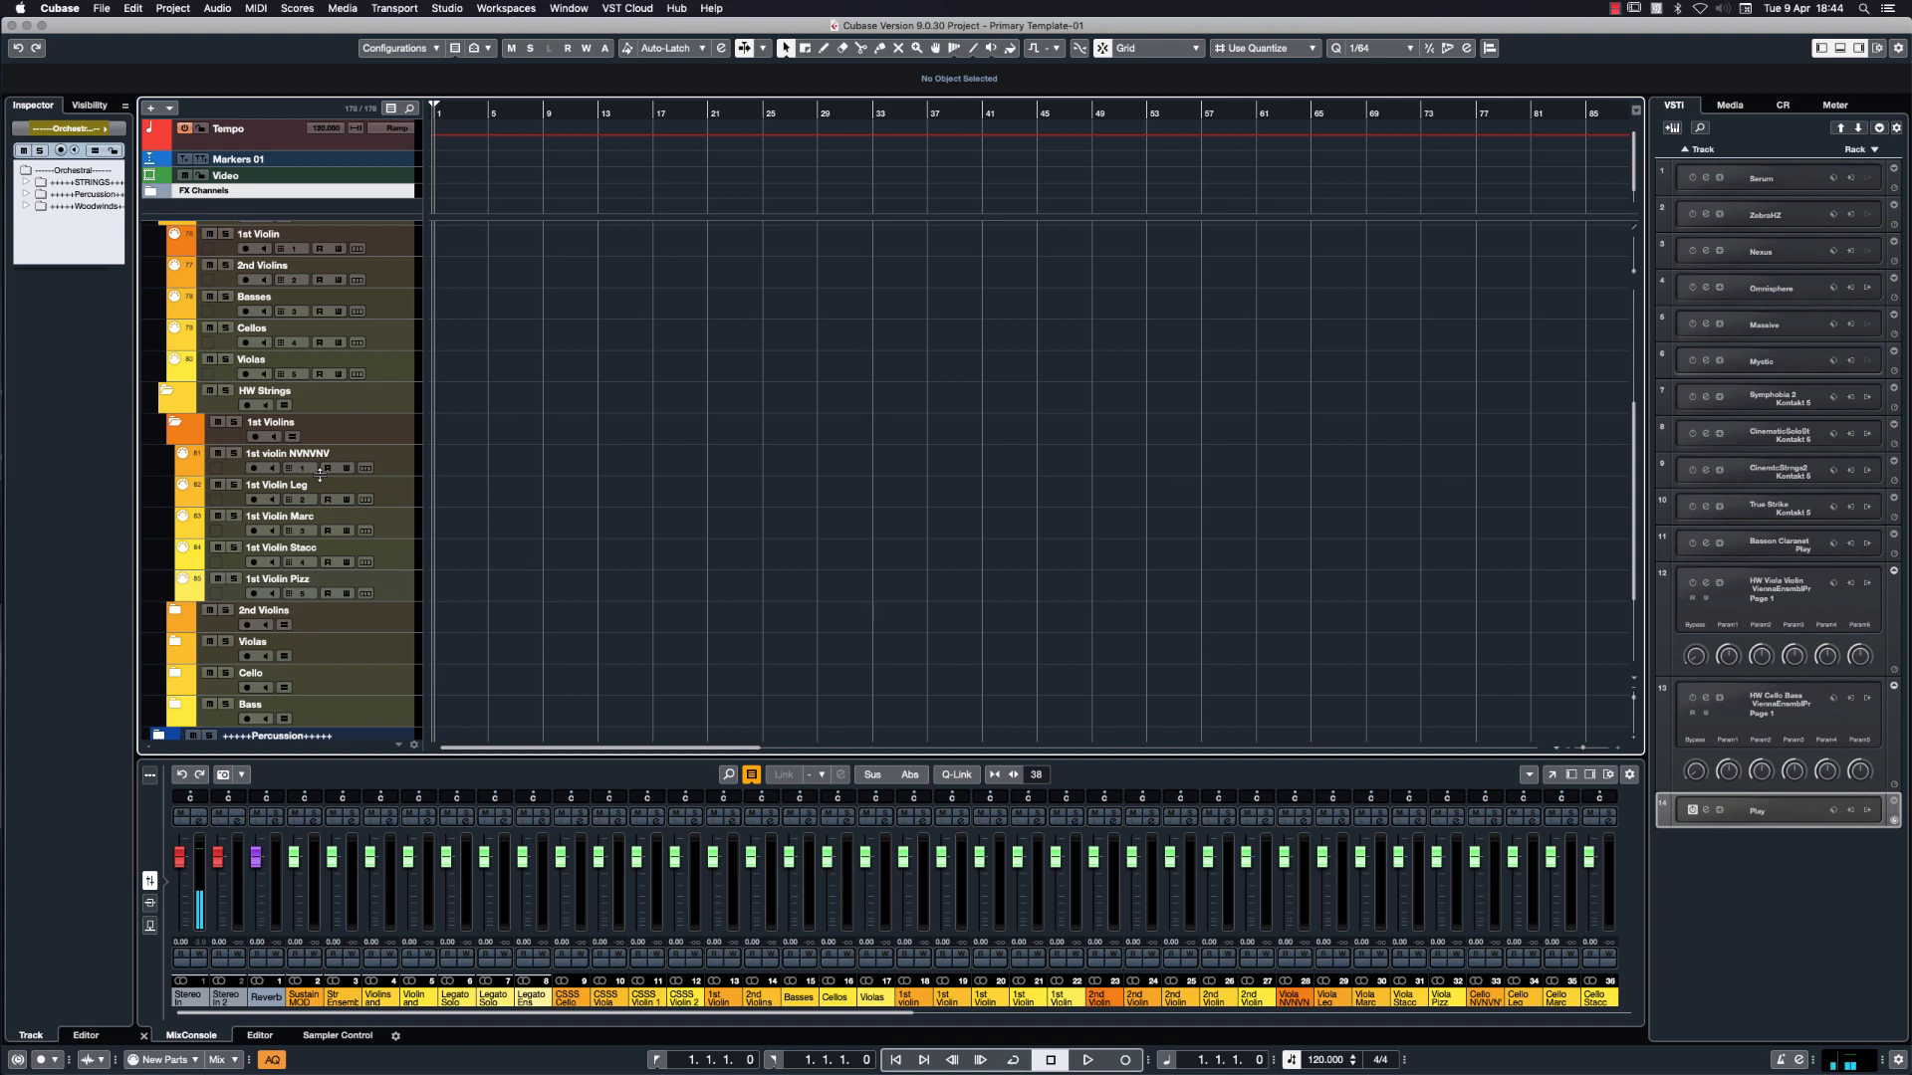
pyautogui.scroll(5, 328, 436)
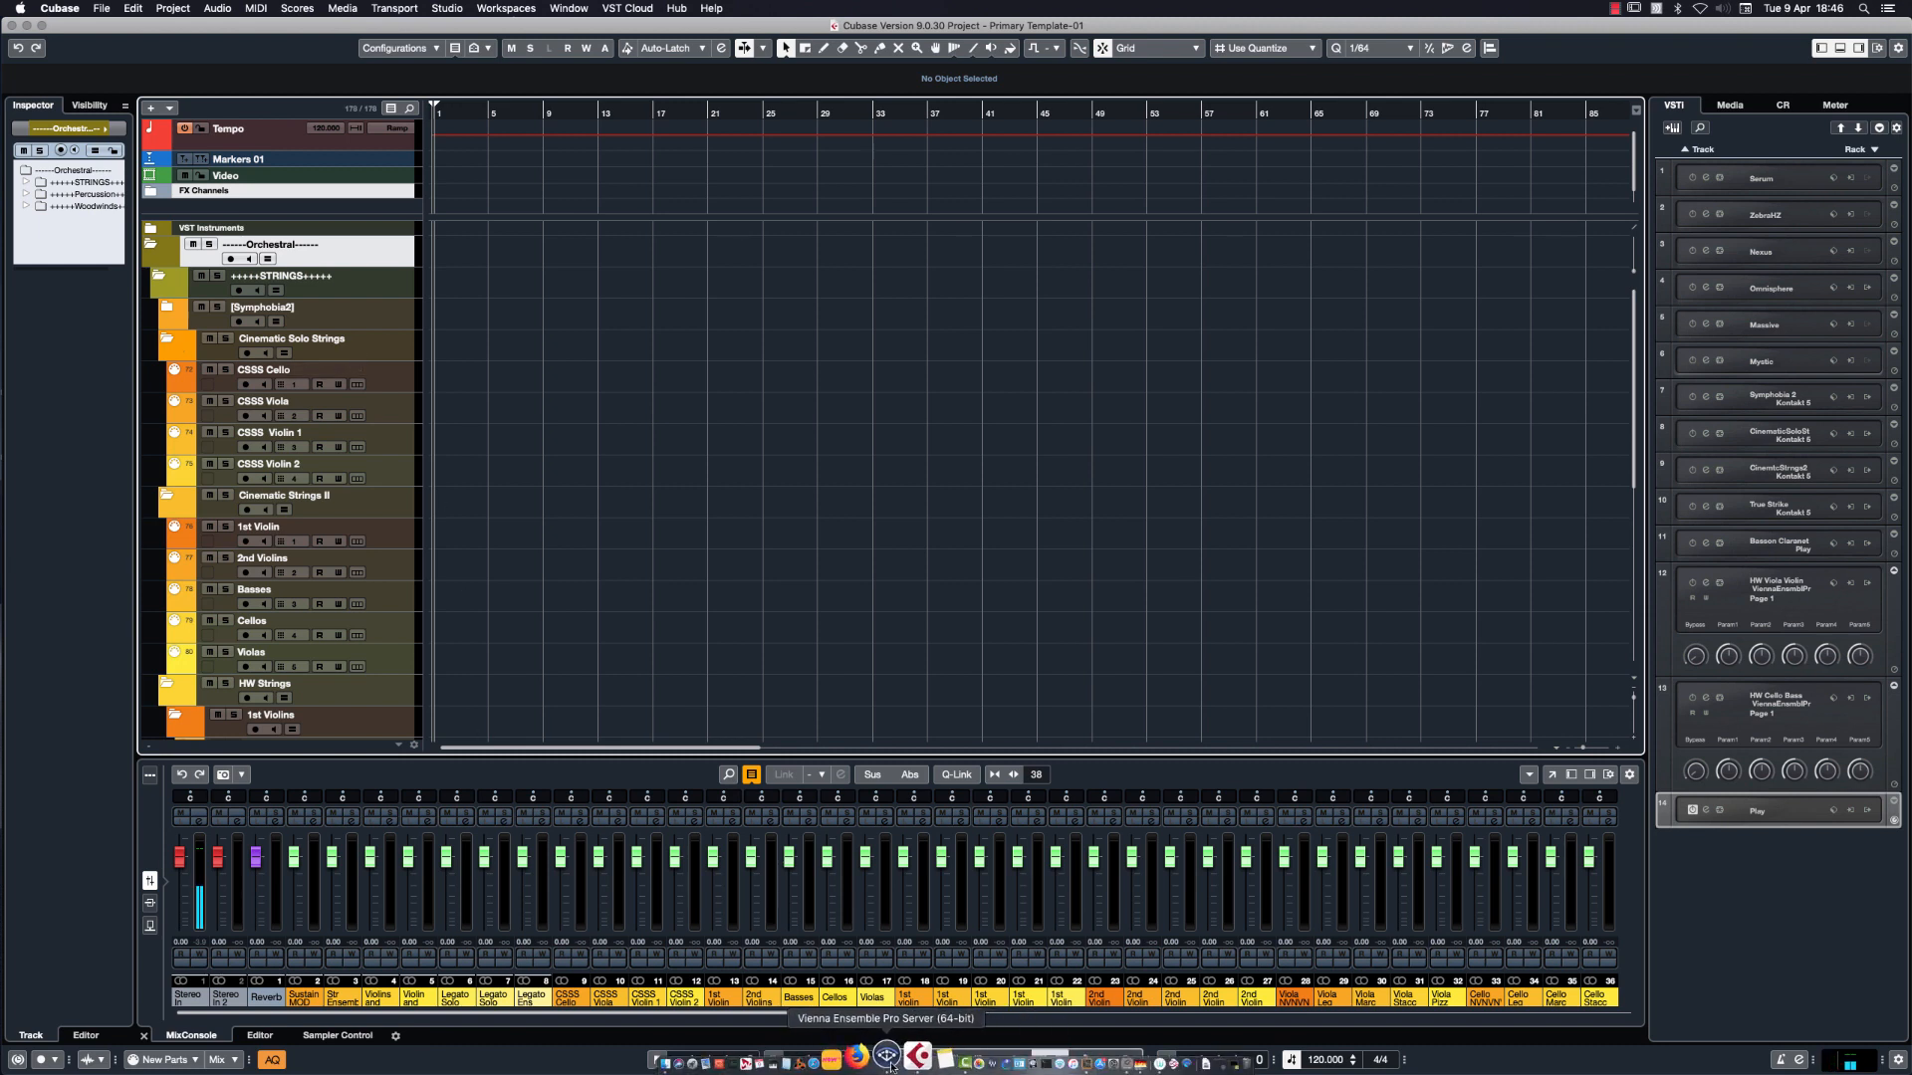
# Show the Vienna Ensemble Pro Server window and move it aside, then return to Cubase and collapse the Orchestral folder.
pyautogui.click(881, 1057)
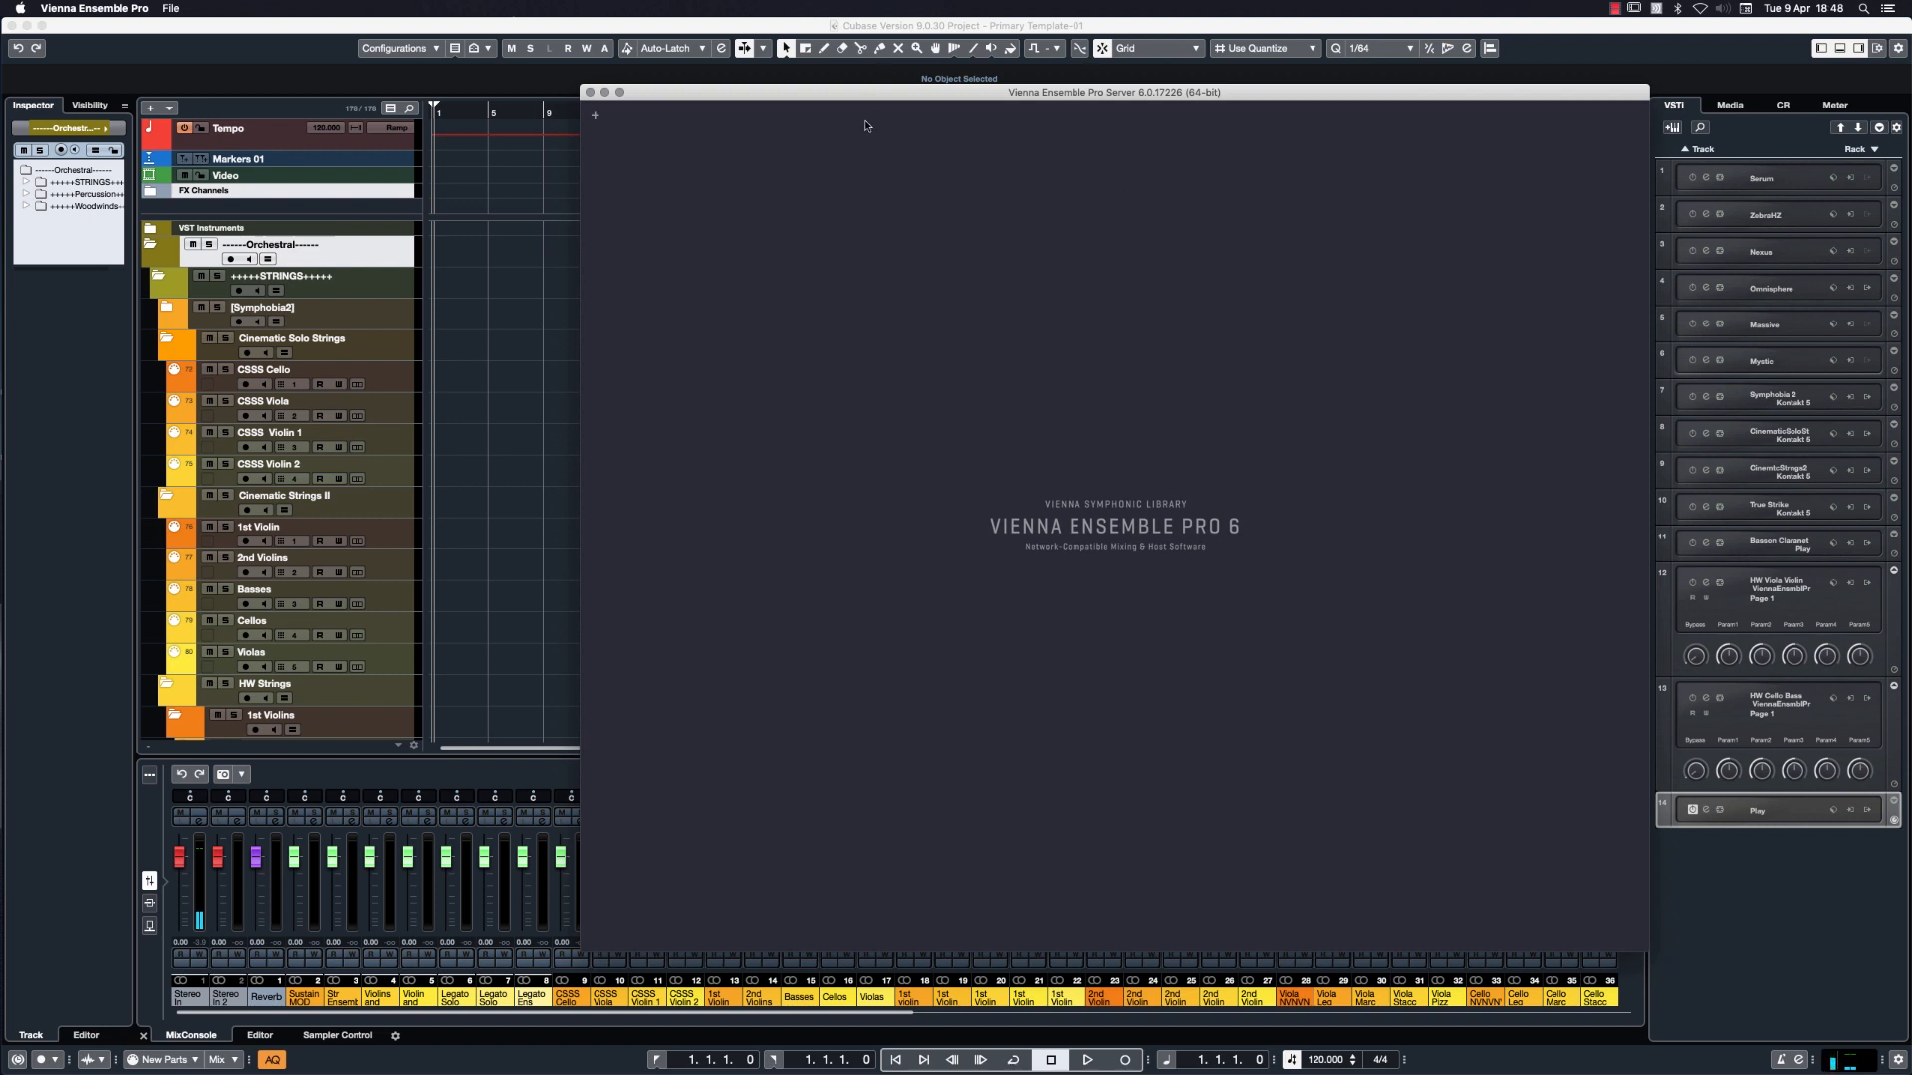
pyautogui.moveTo(779, 92); pyautogui.dragTo(857, 72)
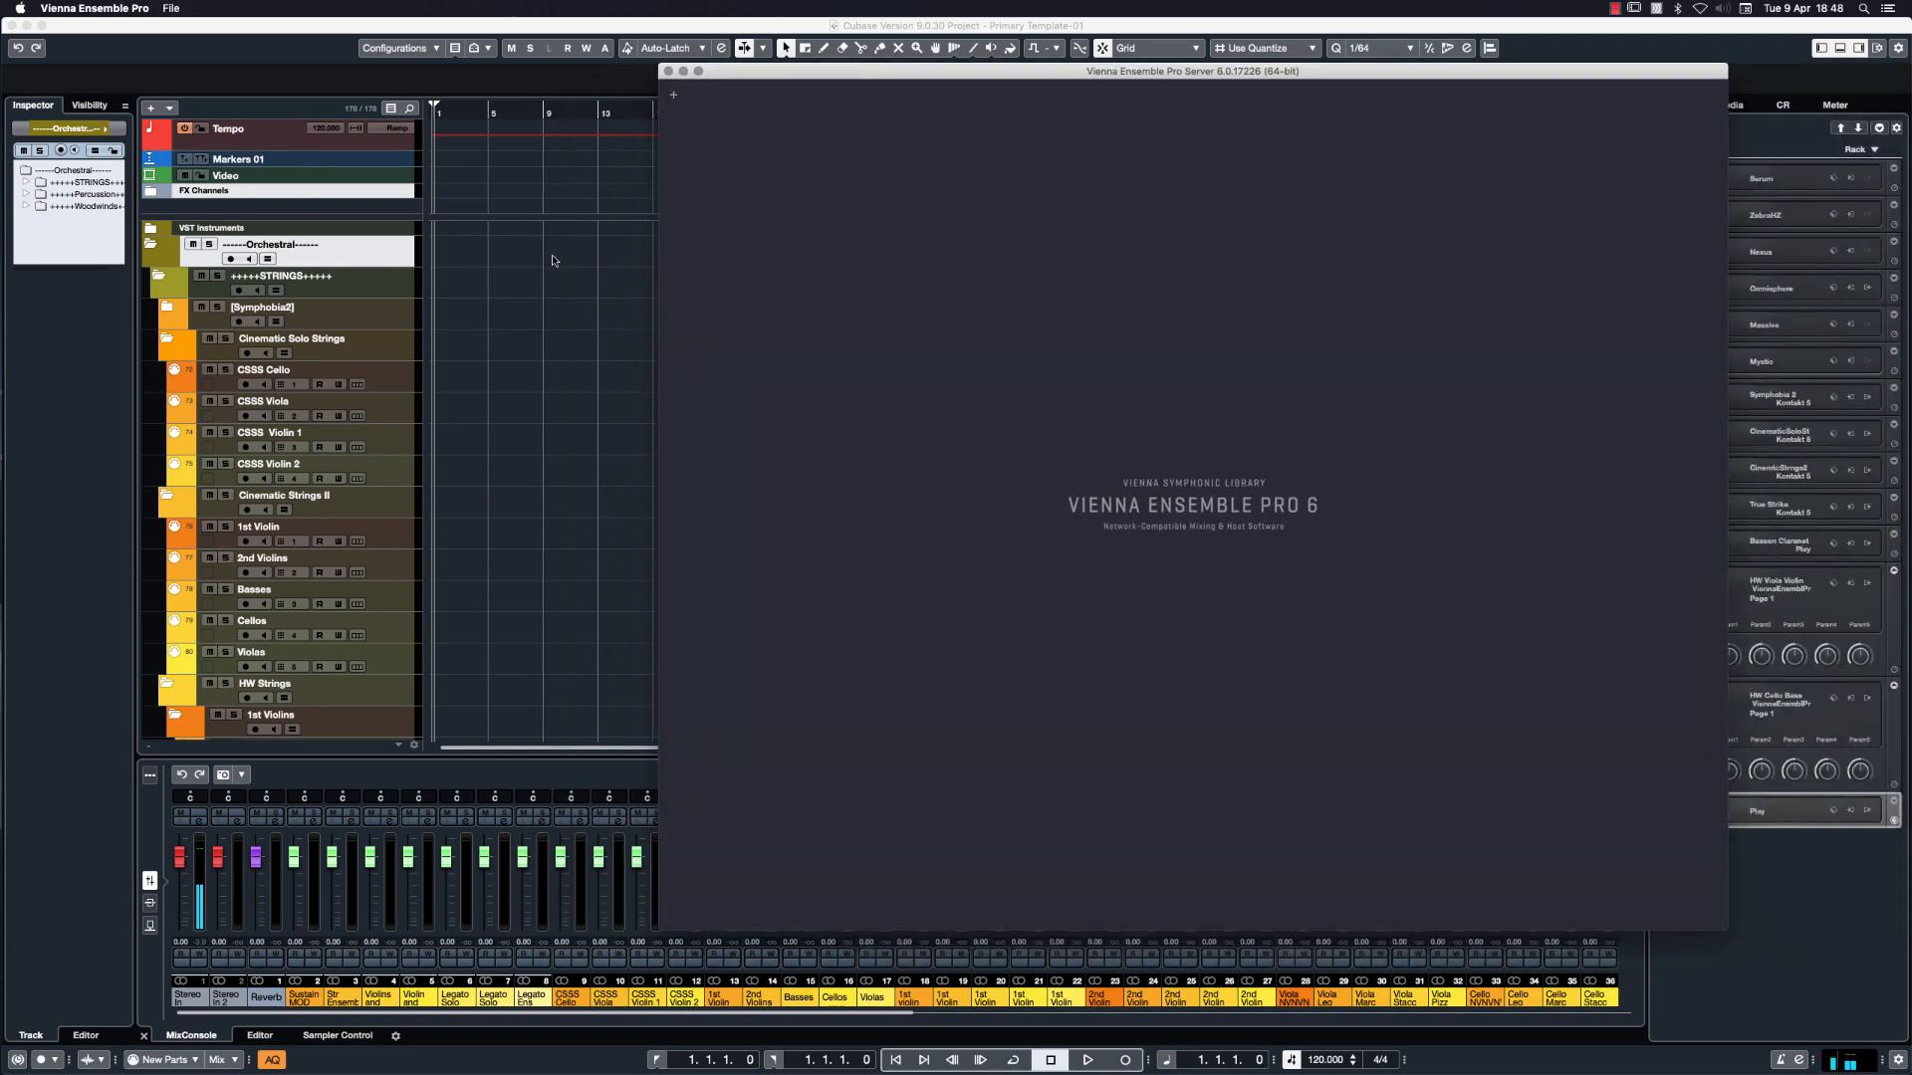
pyautogui.click(150, 244)
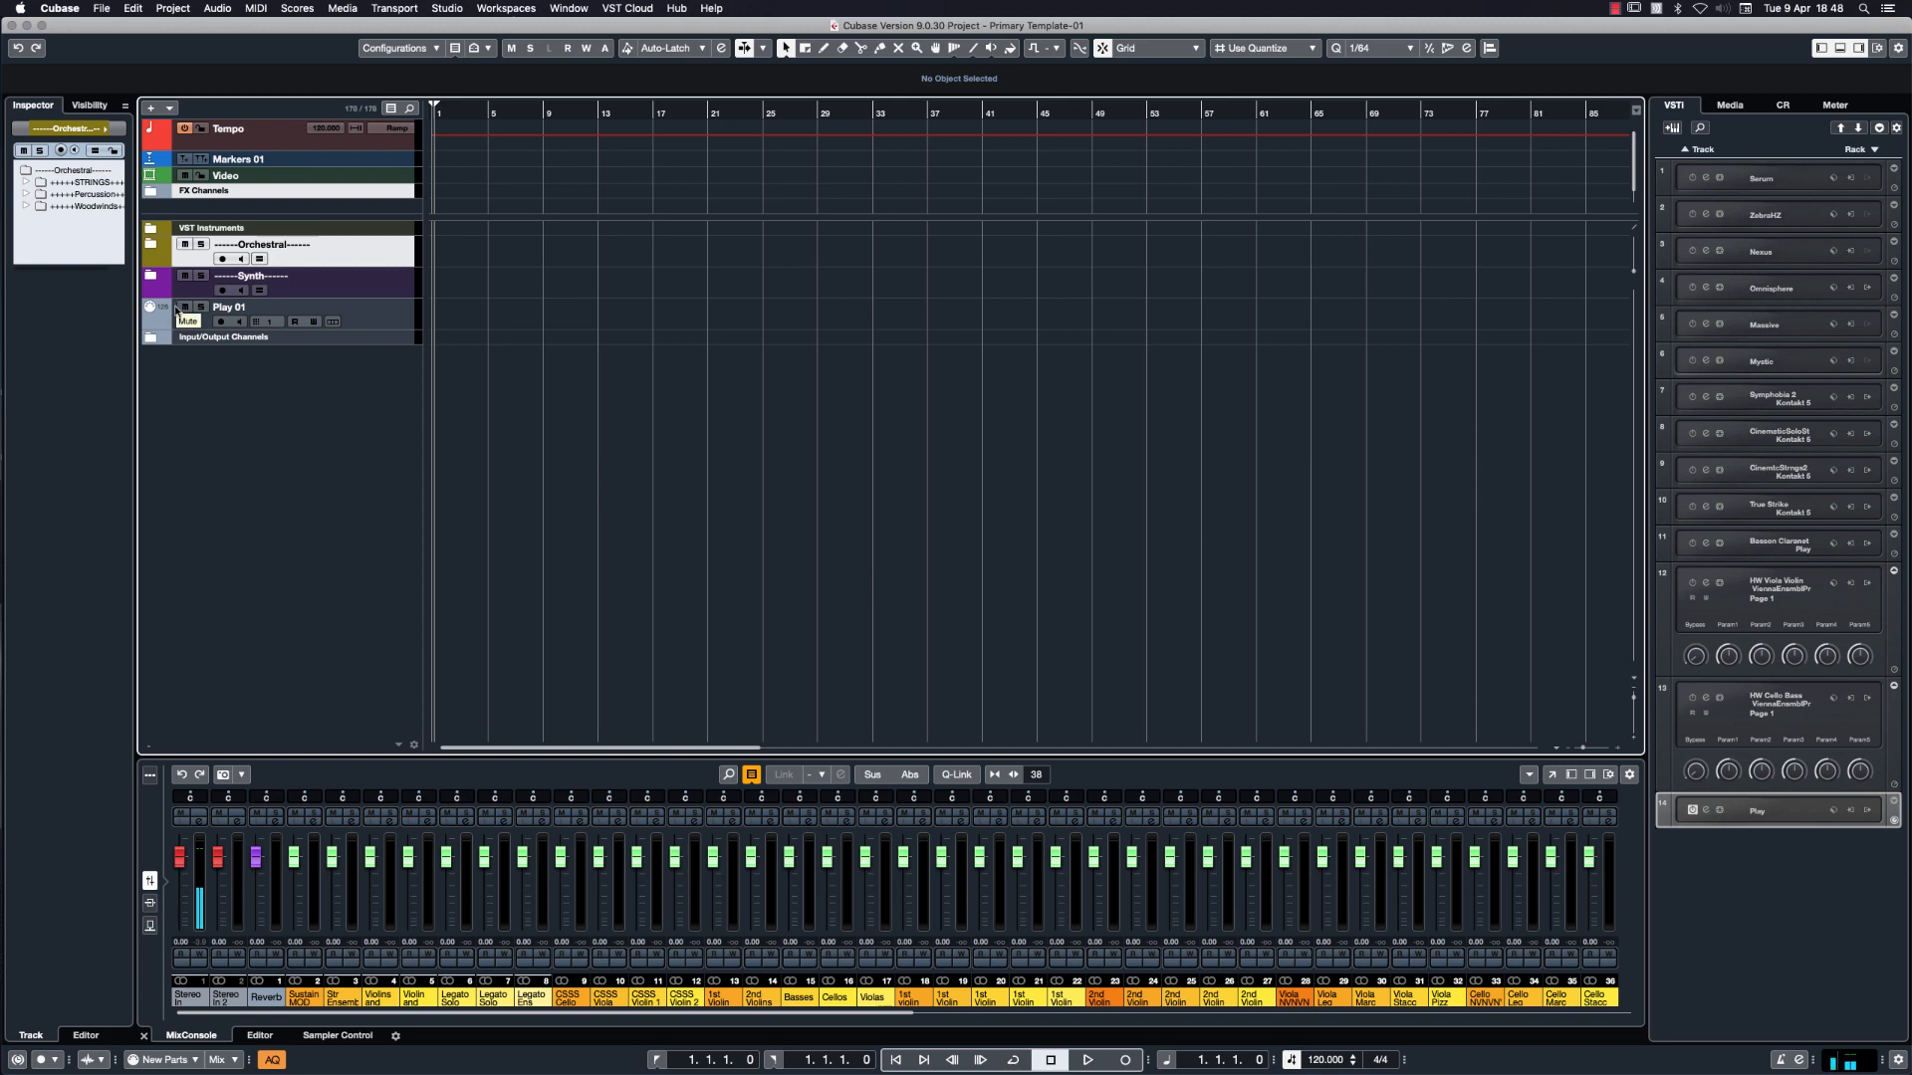
# Collapse the quick controls of the HW Viola Violin and HW Cello Bass instruments in the VSTi rack.
pyautogui.rightClick(279, 421)
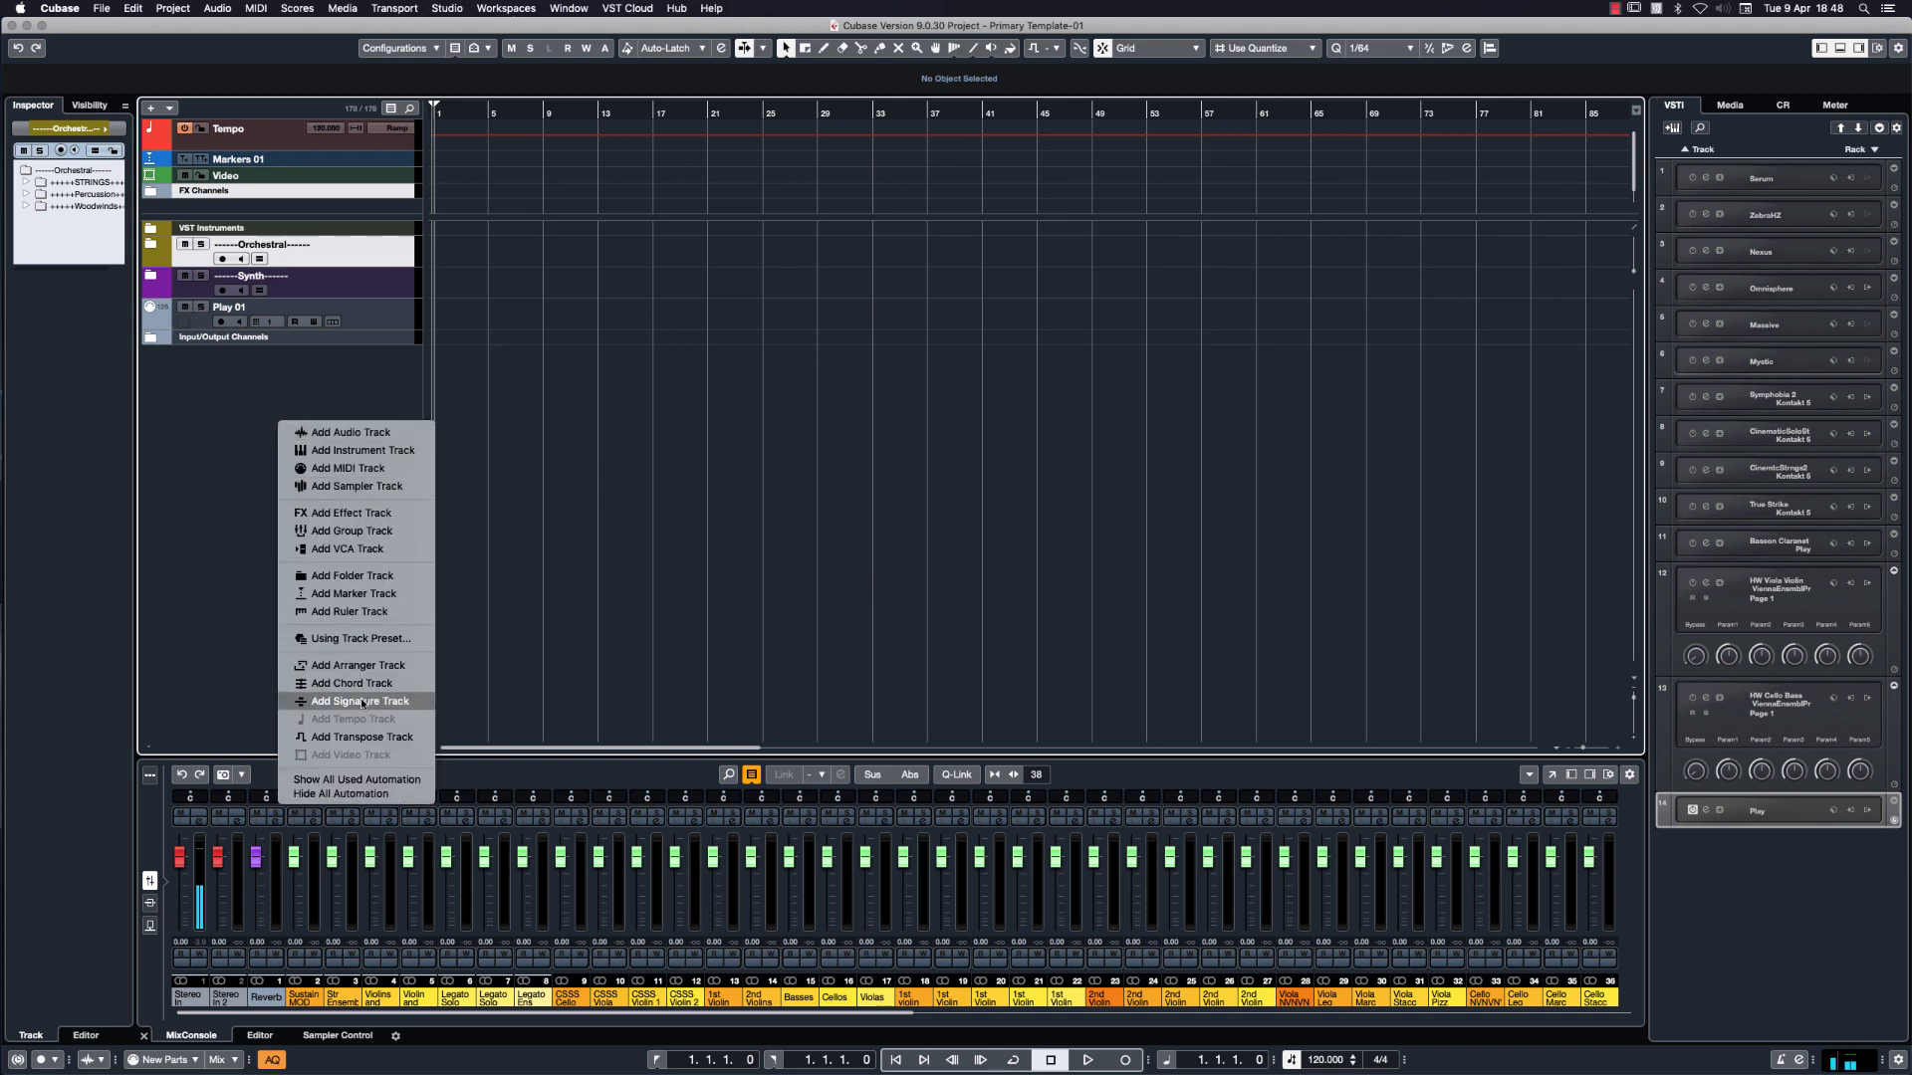
pyautogui.click(245, 387)
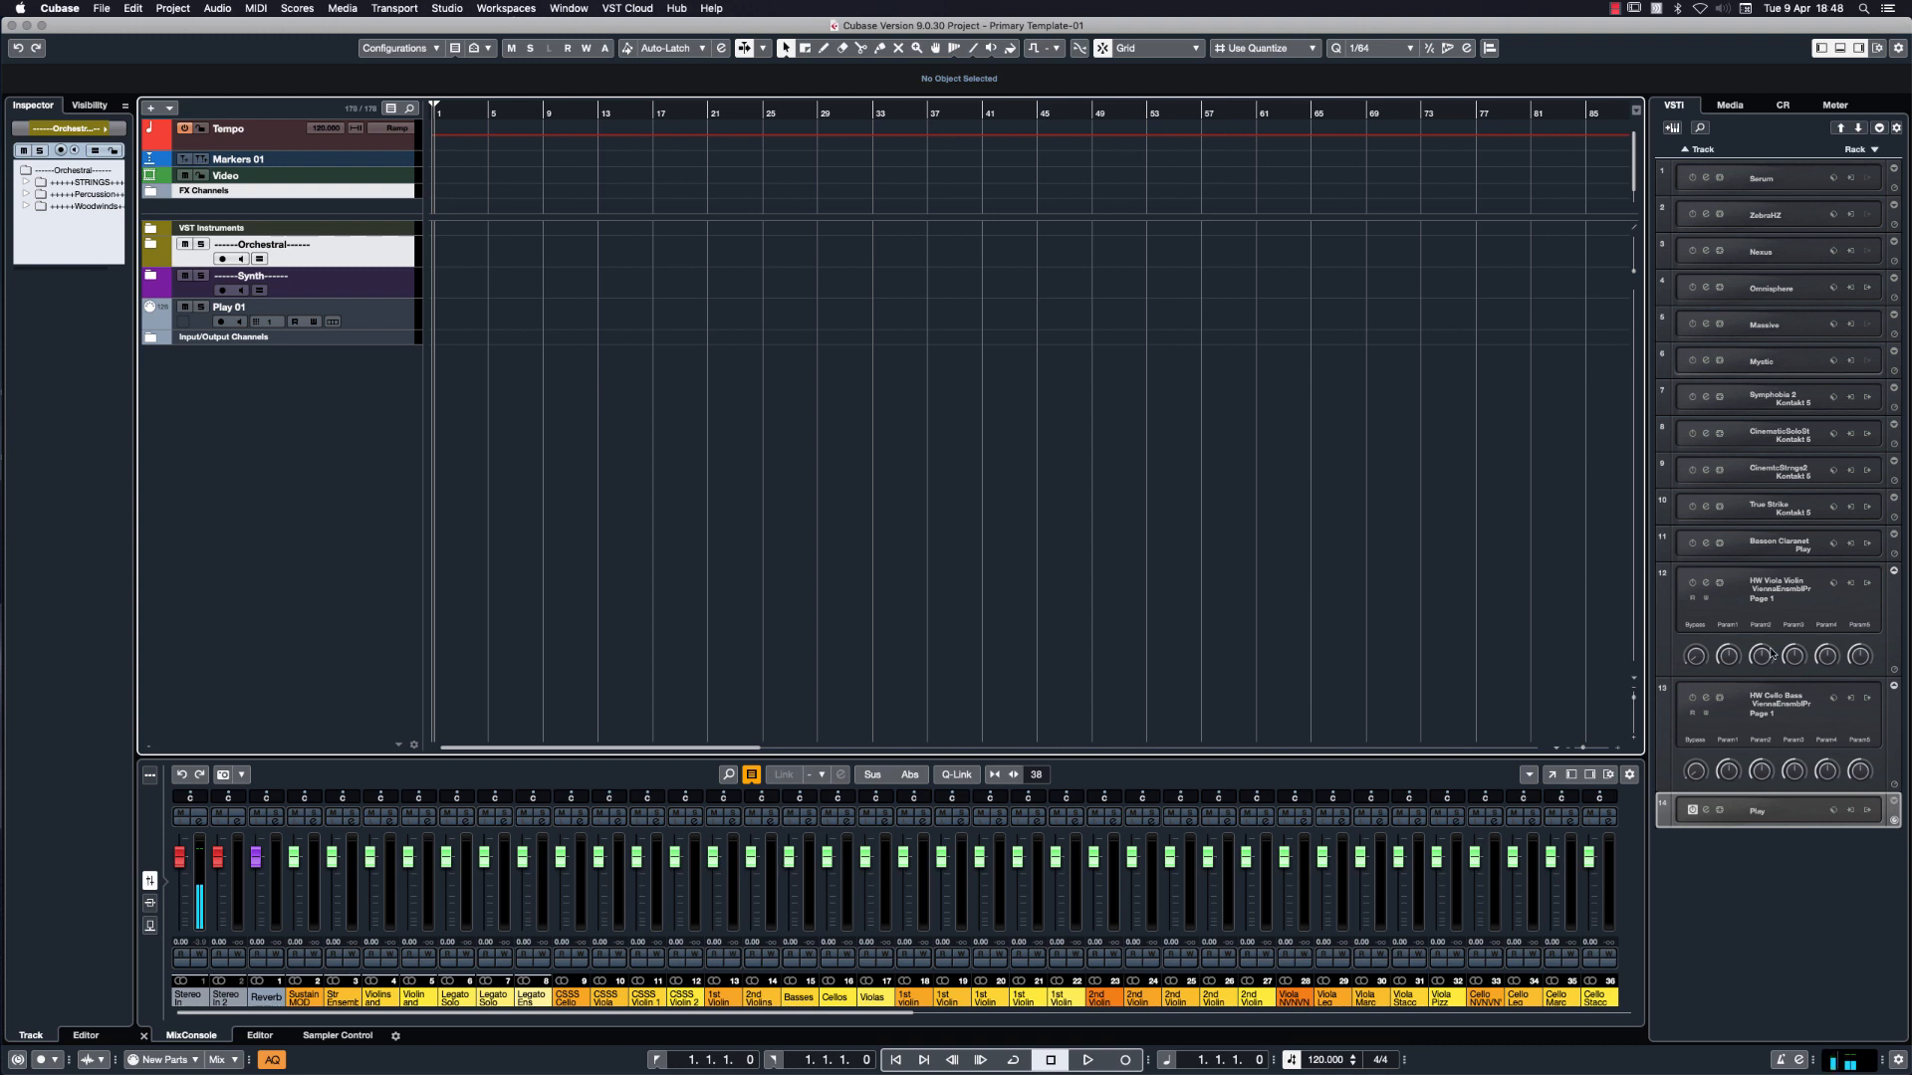
pyautogui.click(1894, 686)
pyautogui.click(1894, 575)
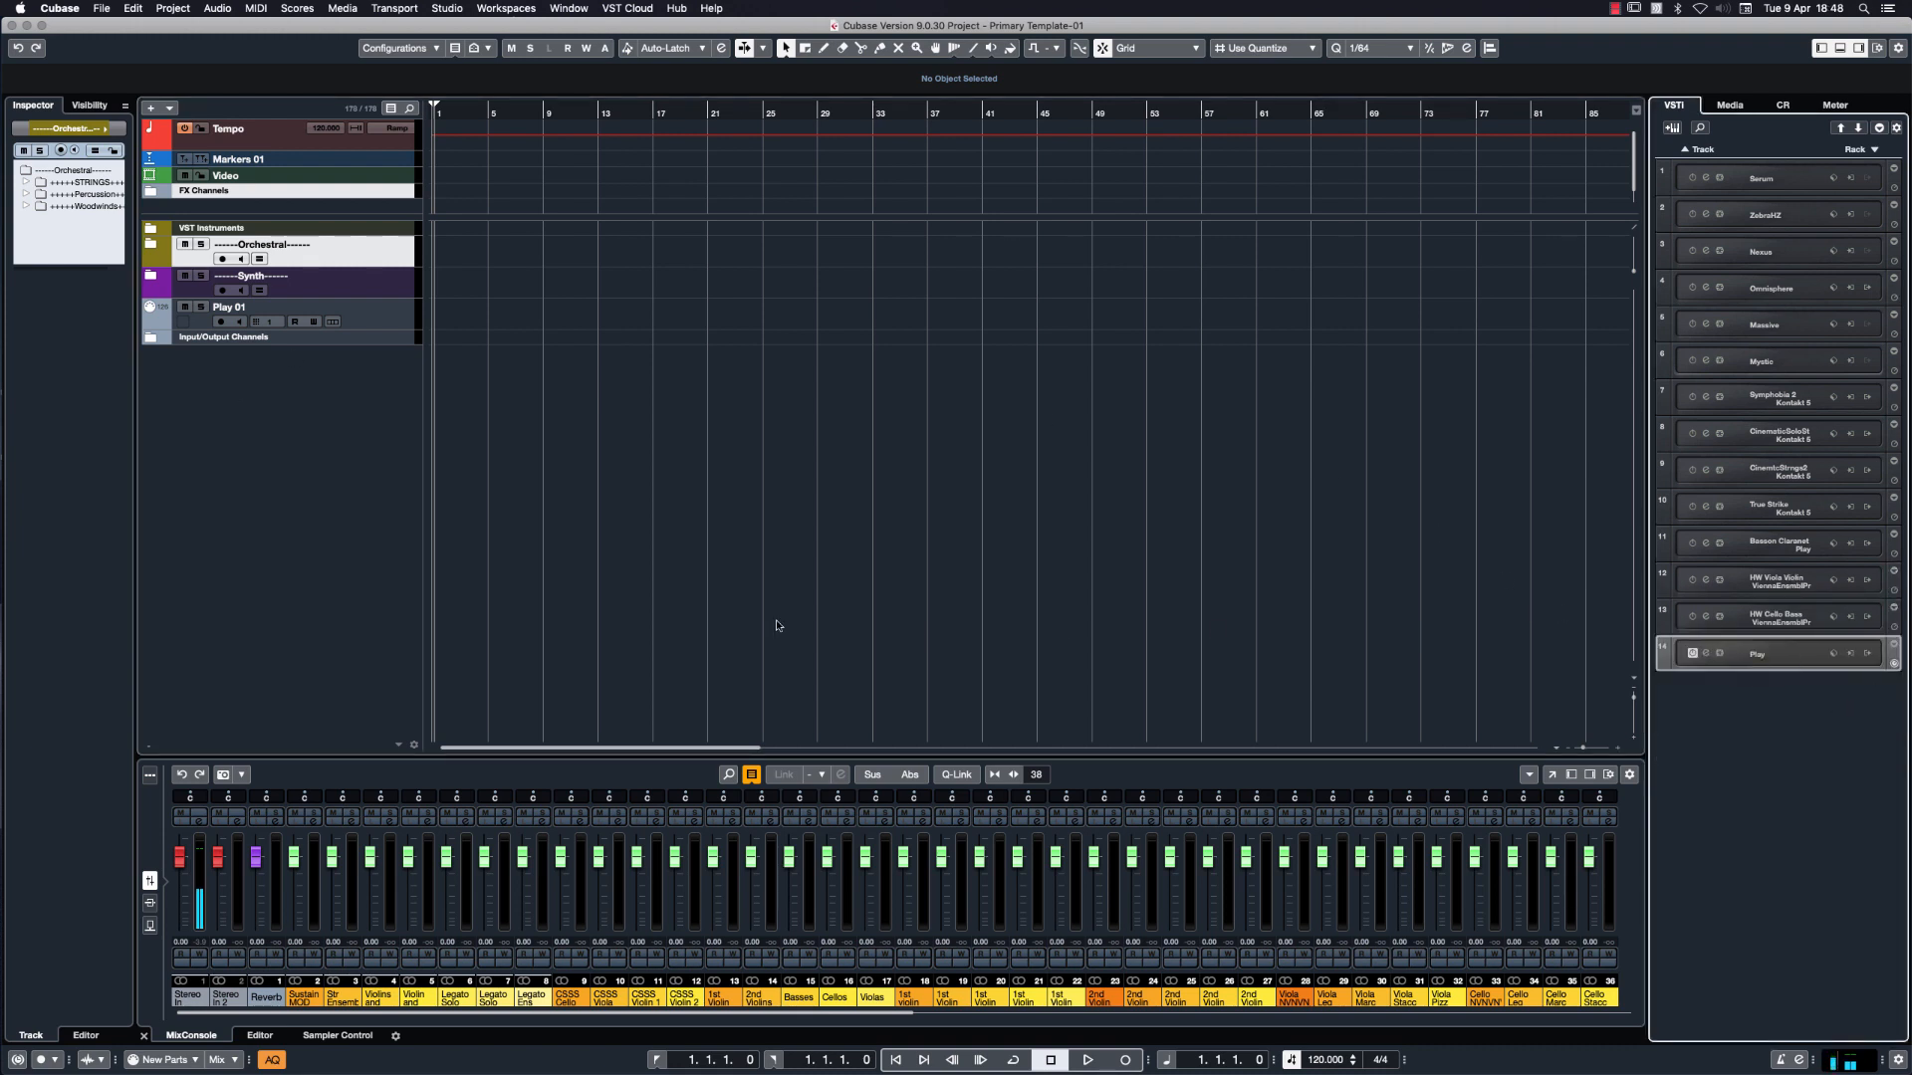
# Add five folder tracks to the project.
pyautogui.rightClick(280, 486)
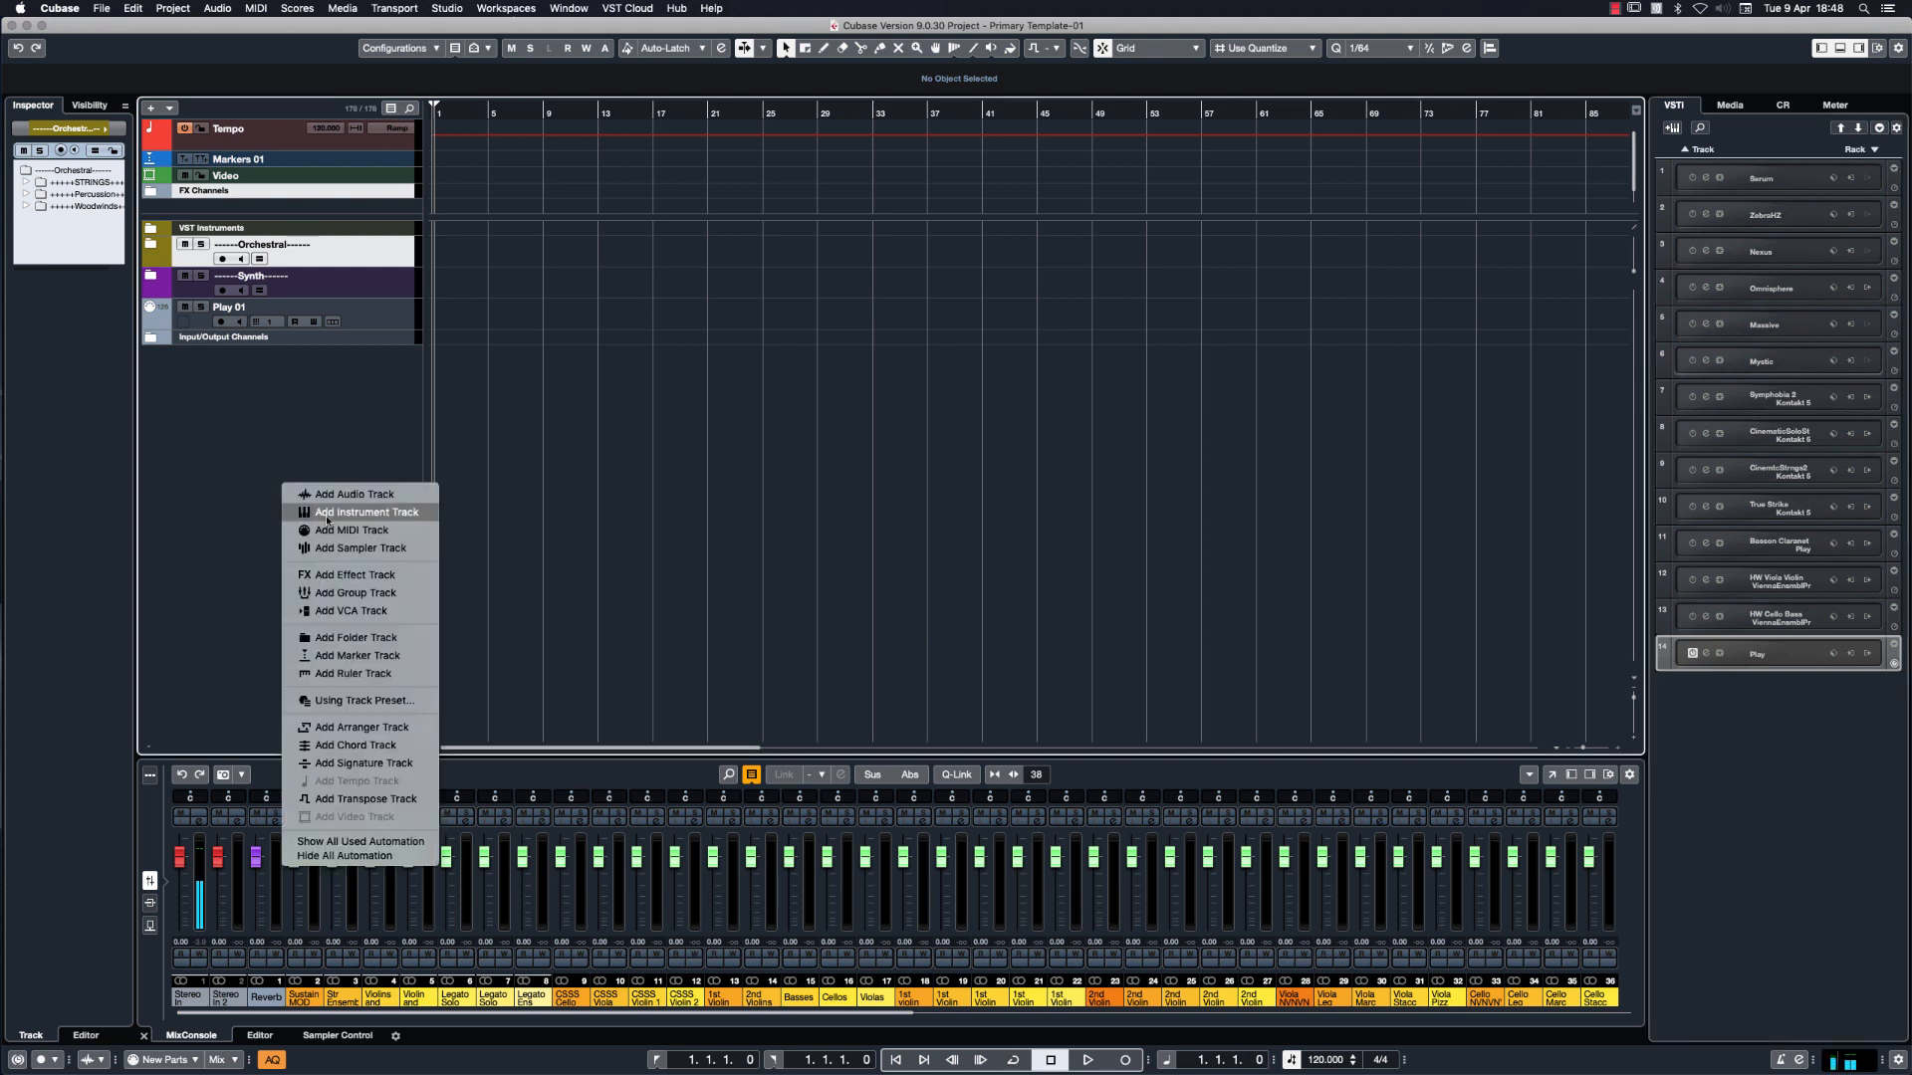
pyautogui.click(355, 637)
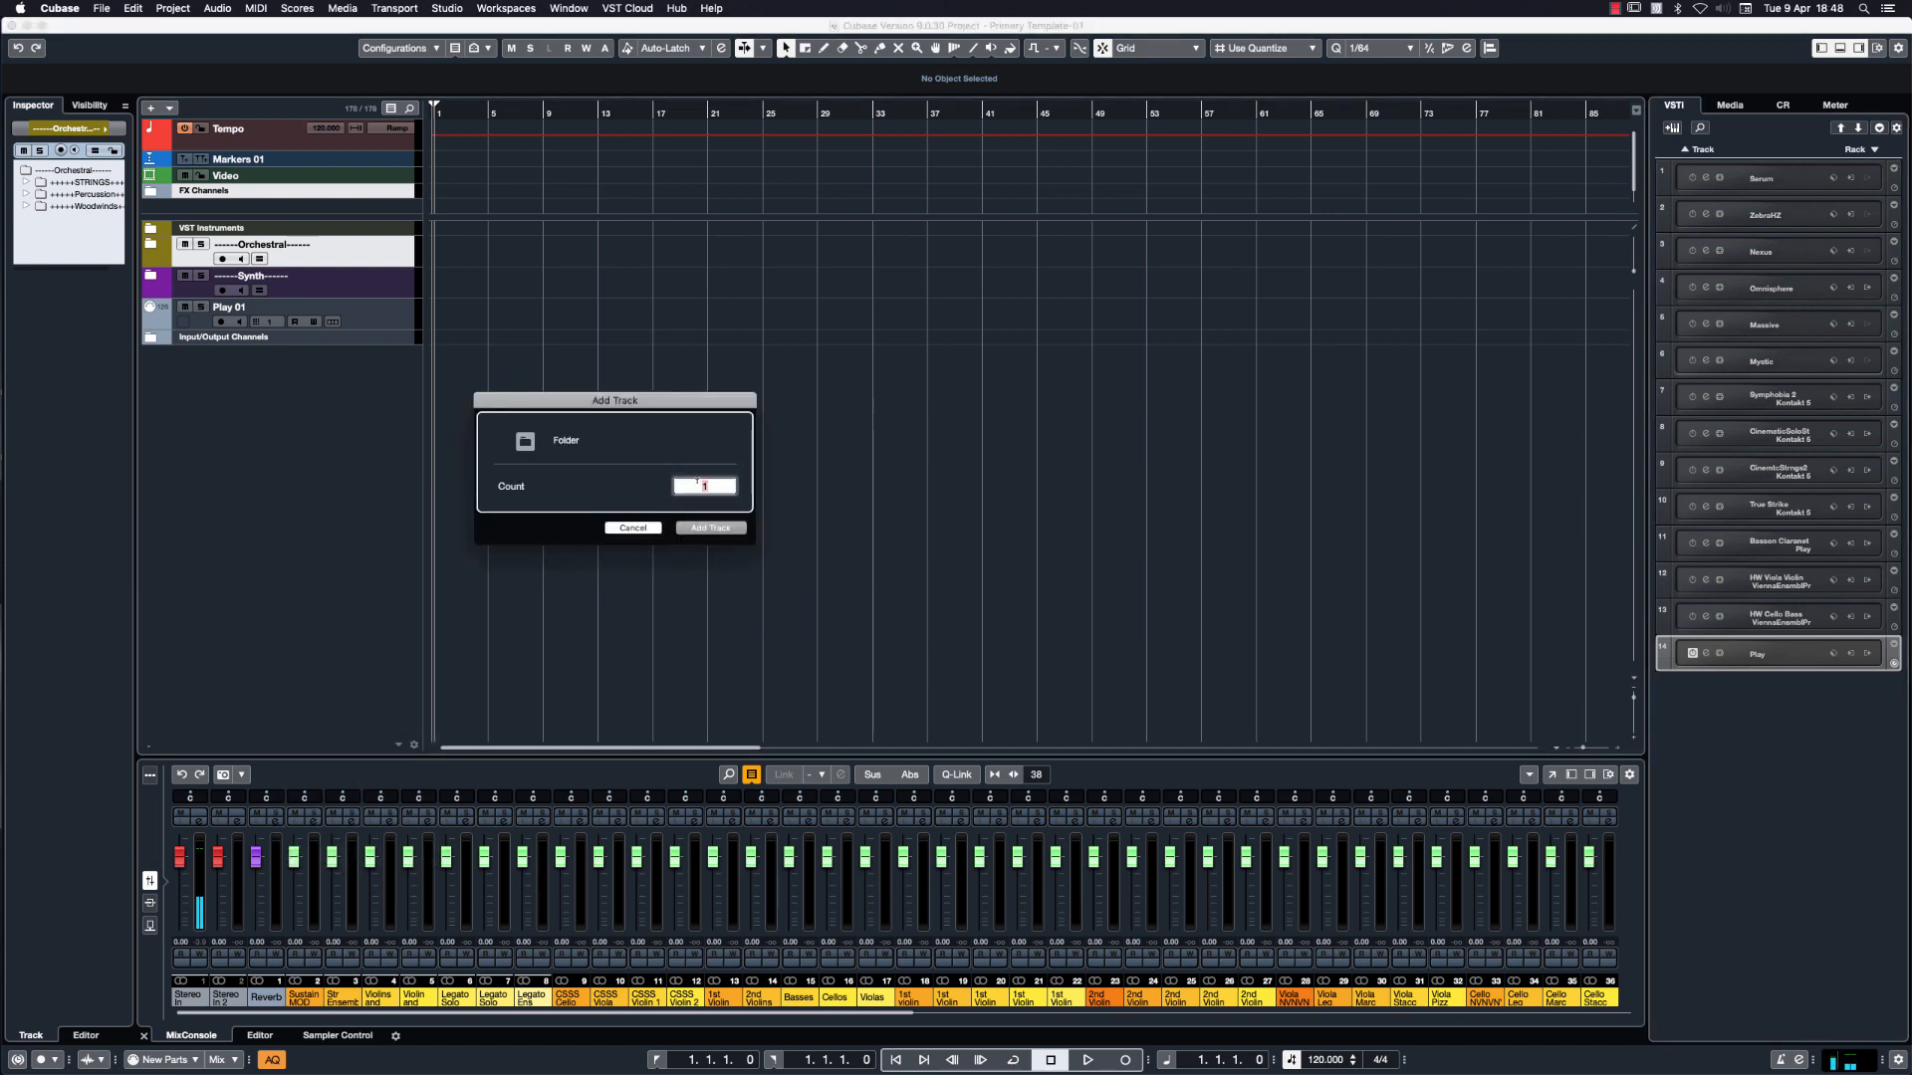
pyautogui.write('5')
pyautogui.press('Return')
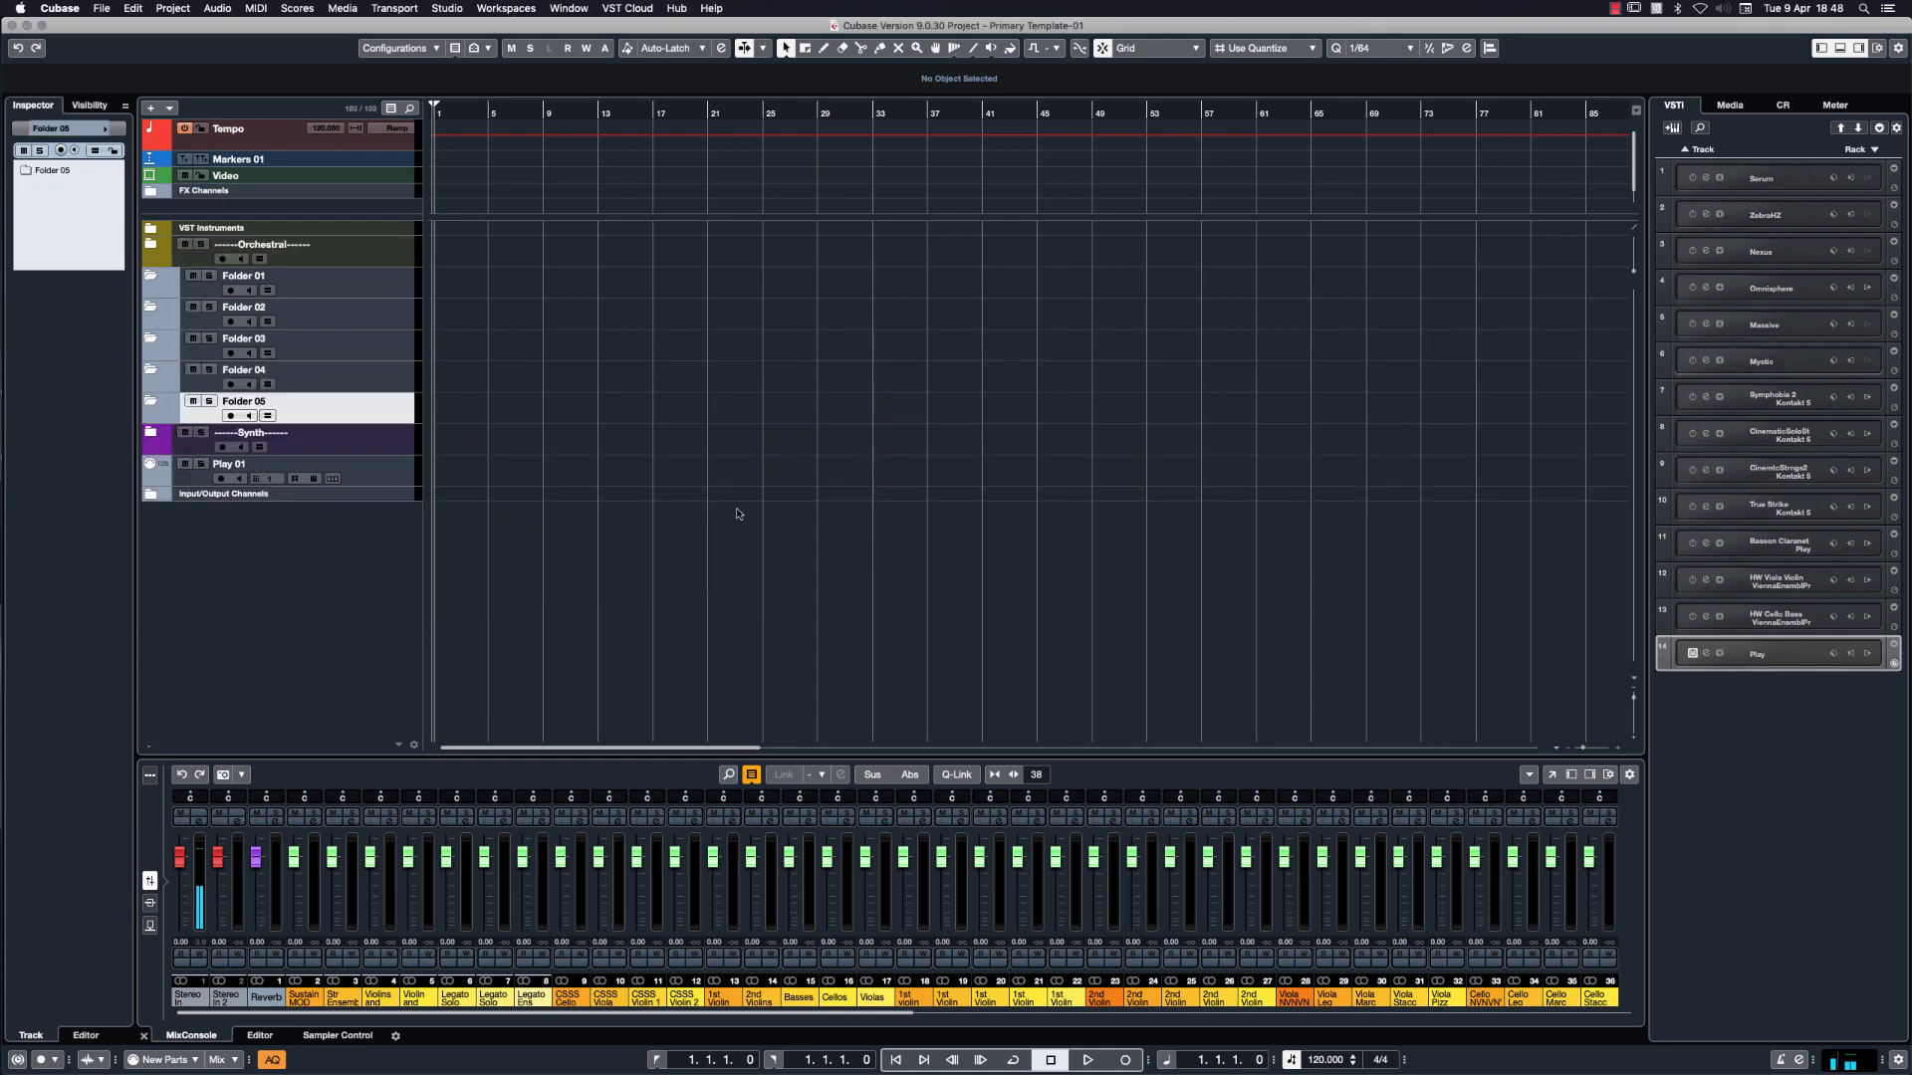
# Nest Folder 02 through Folder 05 inside Folder 01 and place that folder below the Input/Output Channels at the end of the track list.
pyautogui.click(357, 320)
pyautogui.keyDown('shift'); pyautogui.click(370, 414); pyautogui.keyUp('shift')
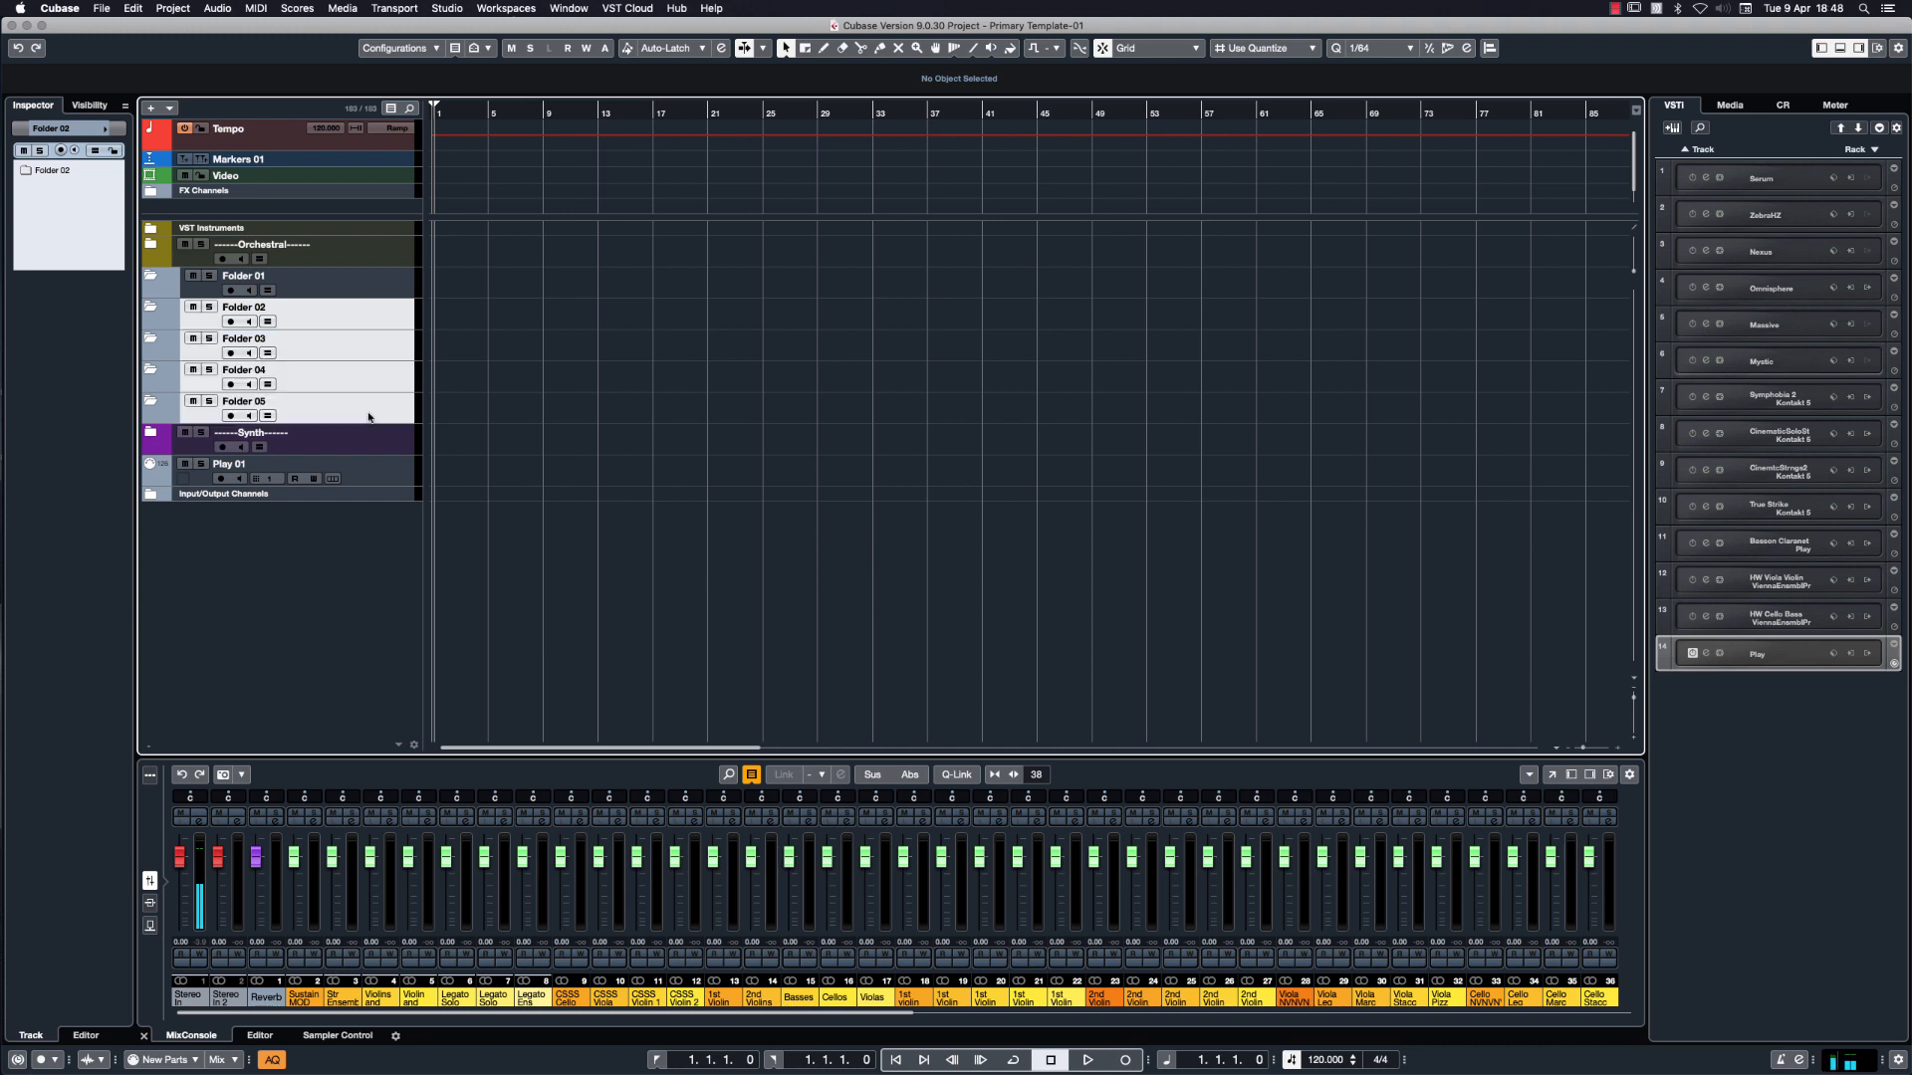
pyautogui.moveTo(340, 305); pyautogui.dragTo(353, 508)
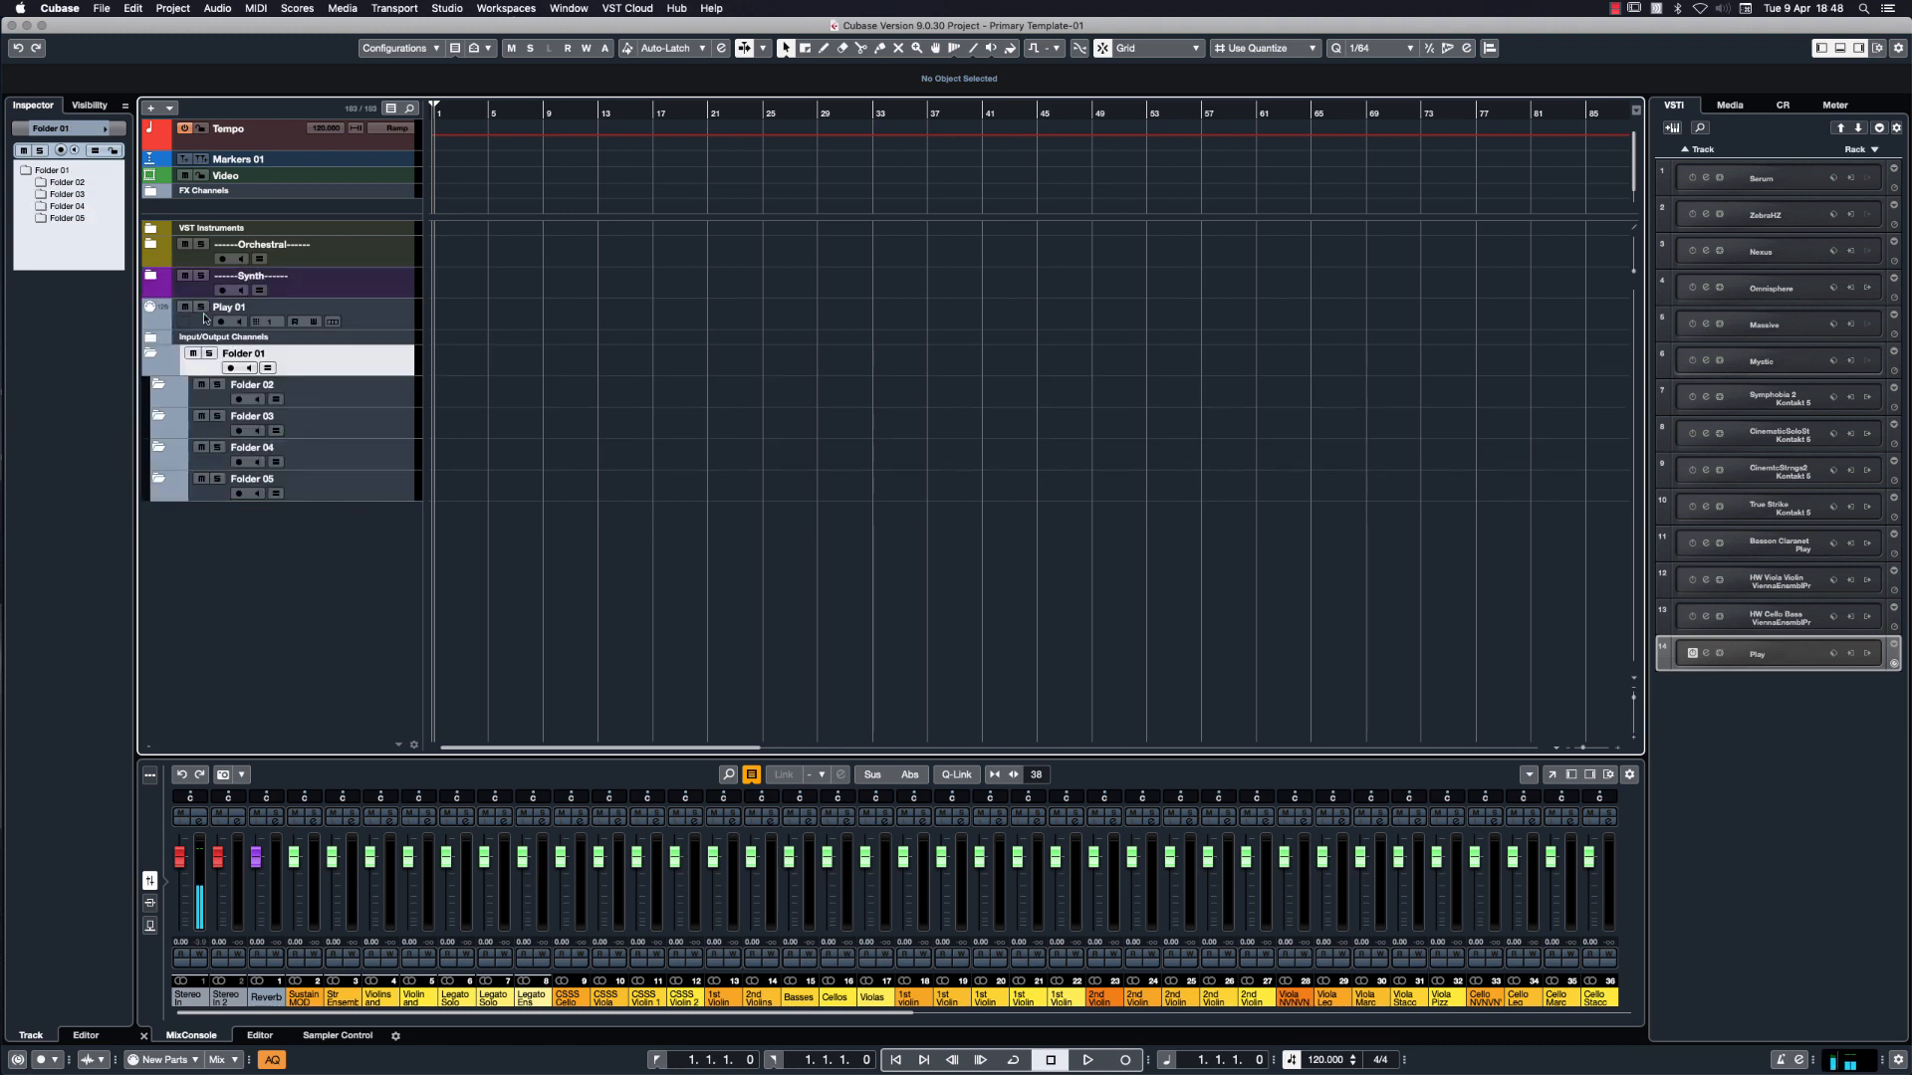
# Move the Input/Output Channels folder above the VST Instruments folder in the track list.
pyautogui.moveTo(356, 329); pyautogui.dragTo(361, 252)
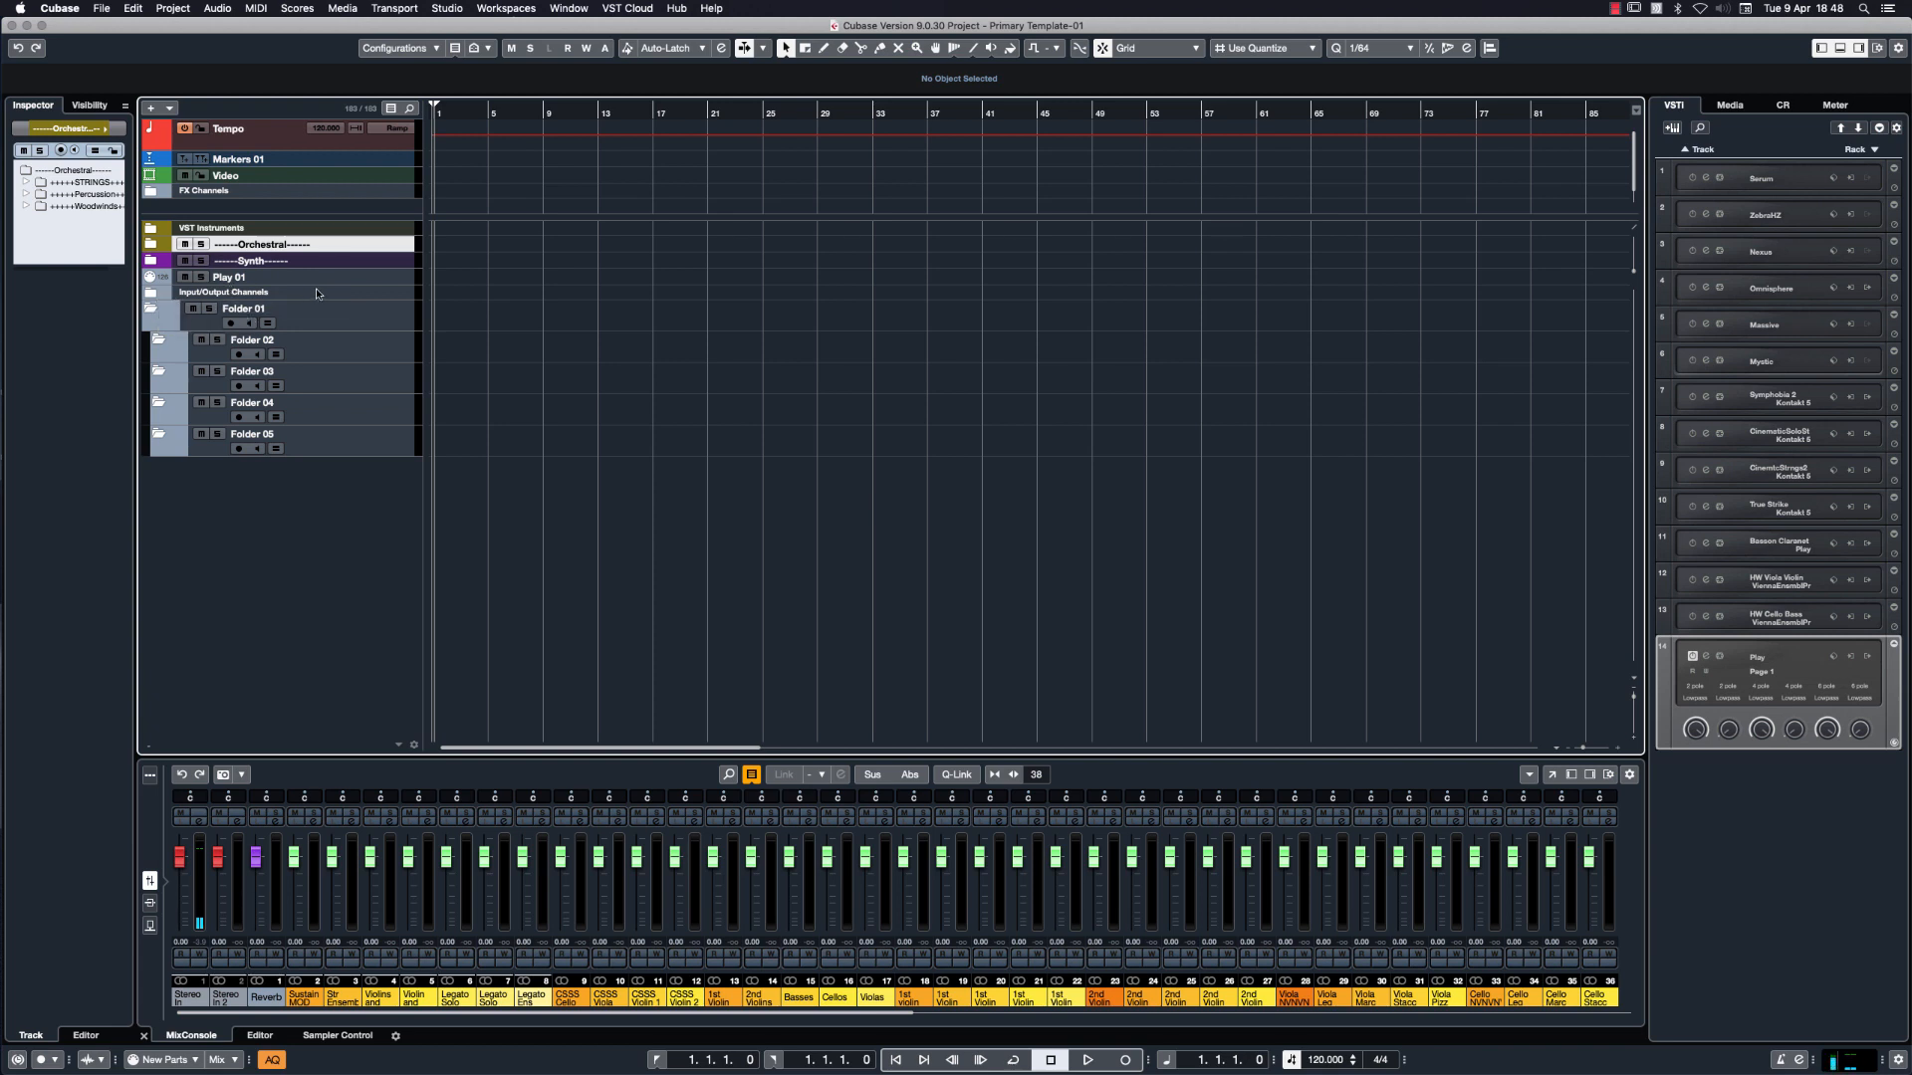
pyautogui.moveTo(320, 292); pyautogui.dragTo(321, 231)
# Rename Folder 01 as "Kontakt" and its first subfolder, Folder 02, as "String lib".
pyautogui.click(391, 319)
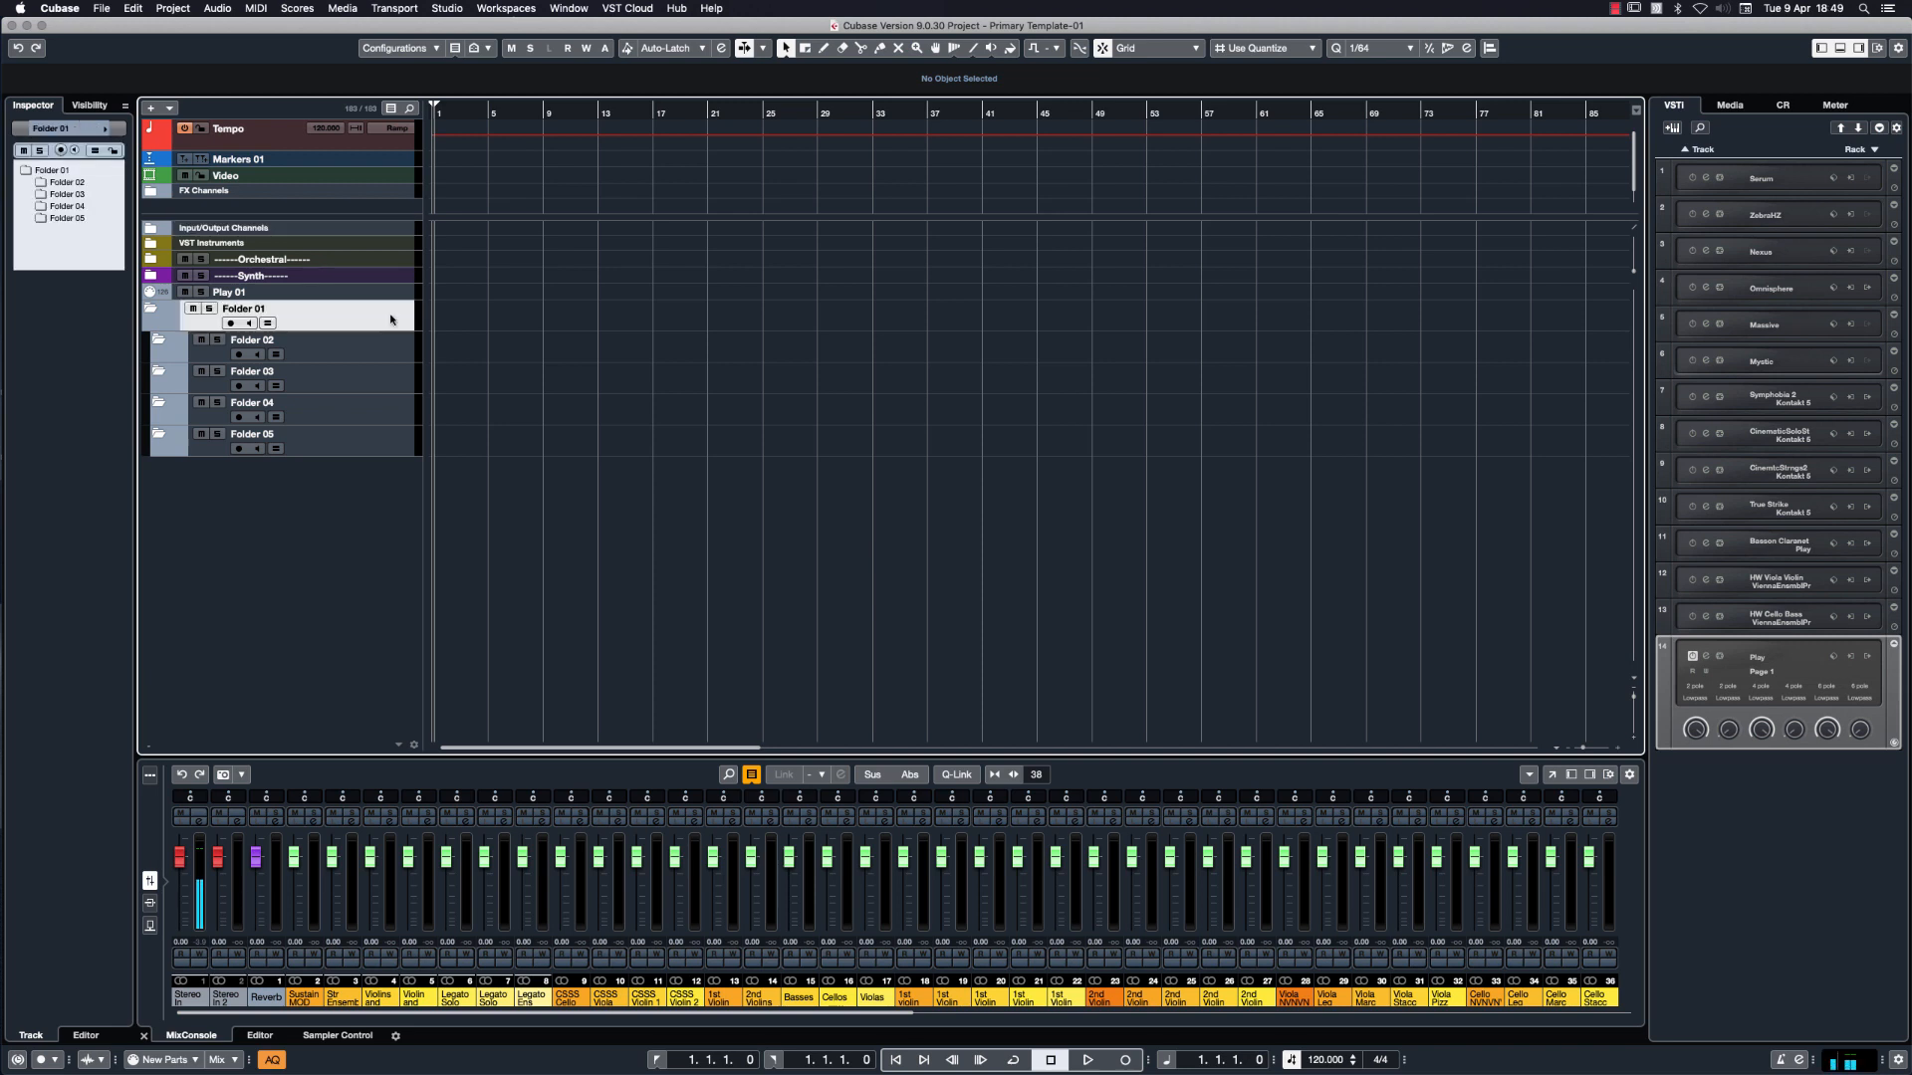
pyautogui.doubleClick(276, 305)
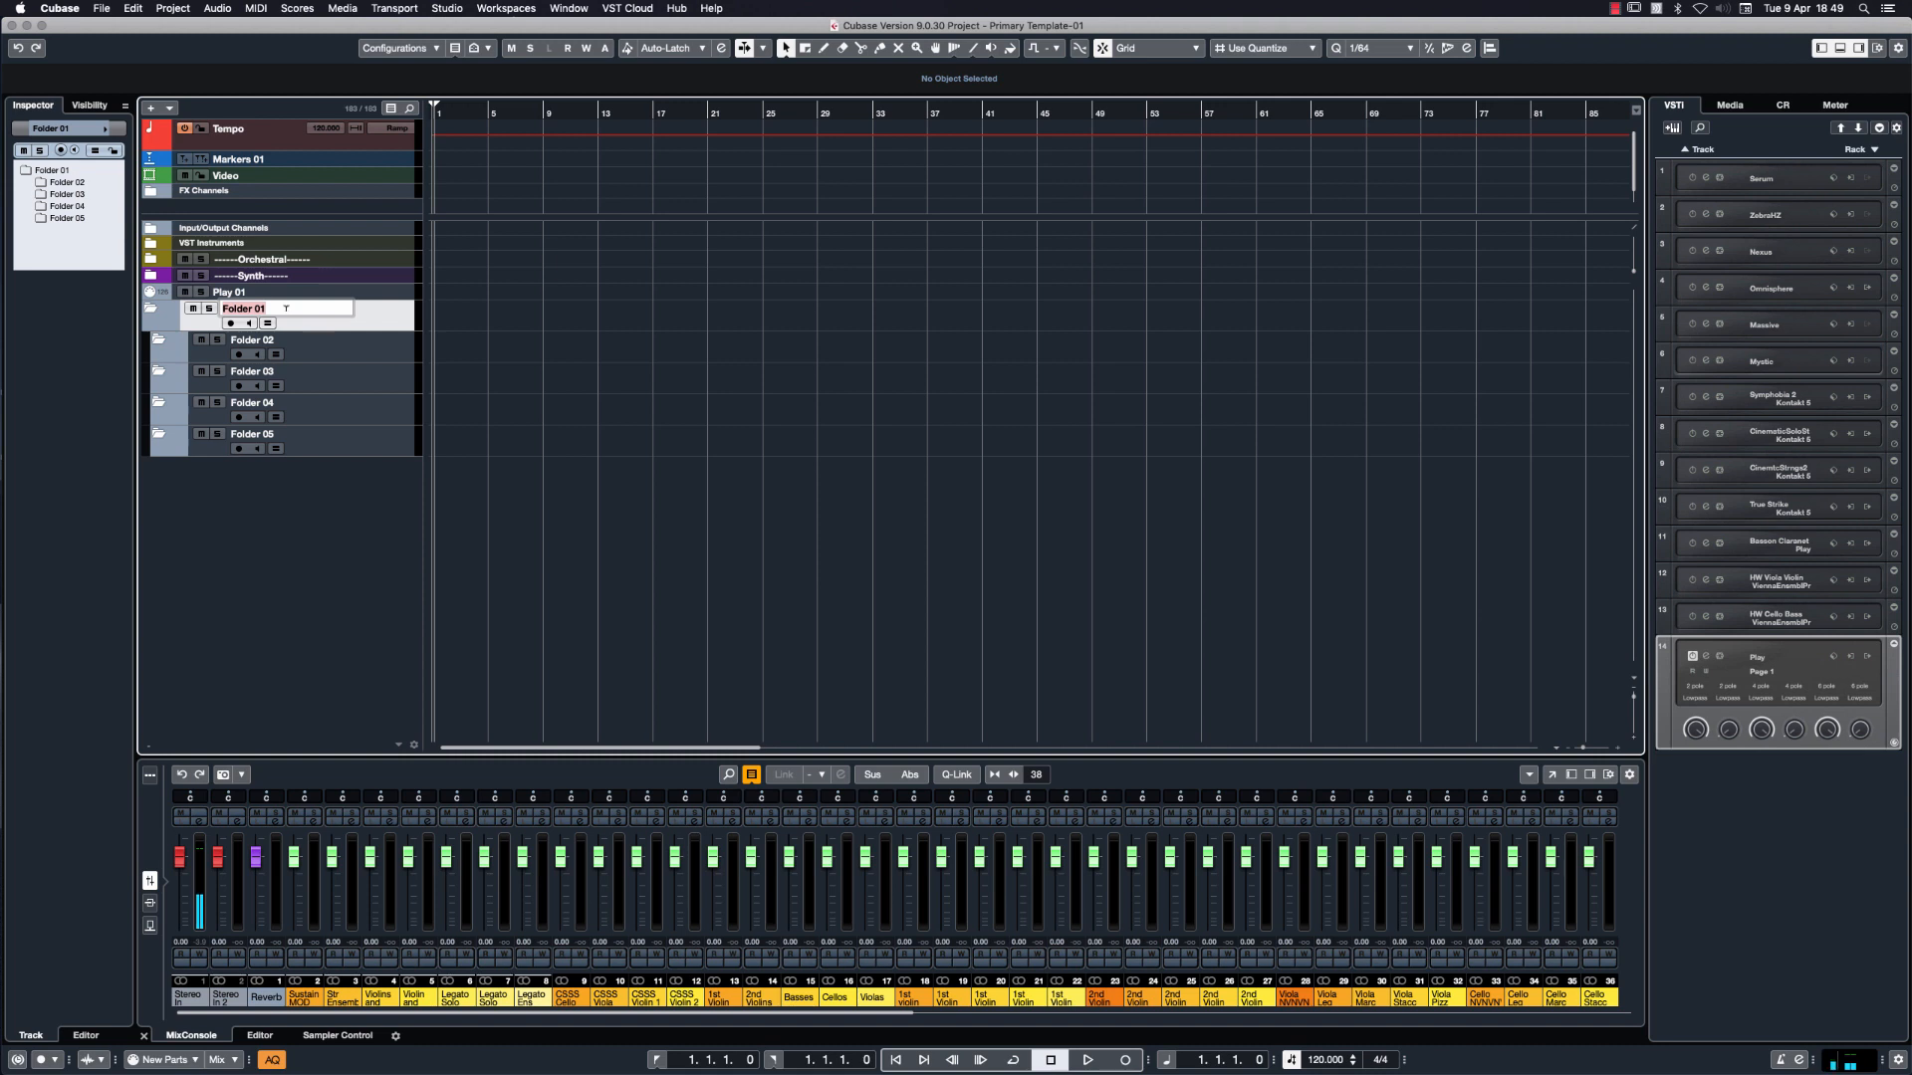
pyautogui.write('Kontakt')
pyautogui.click(311, 343)
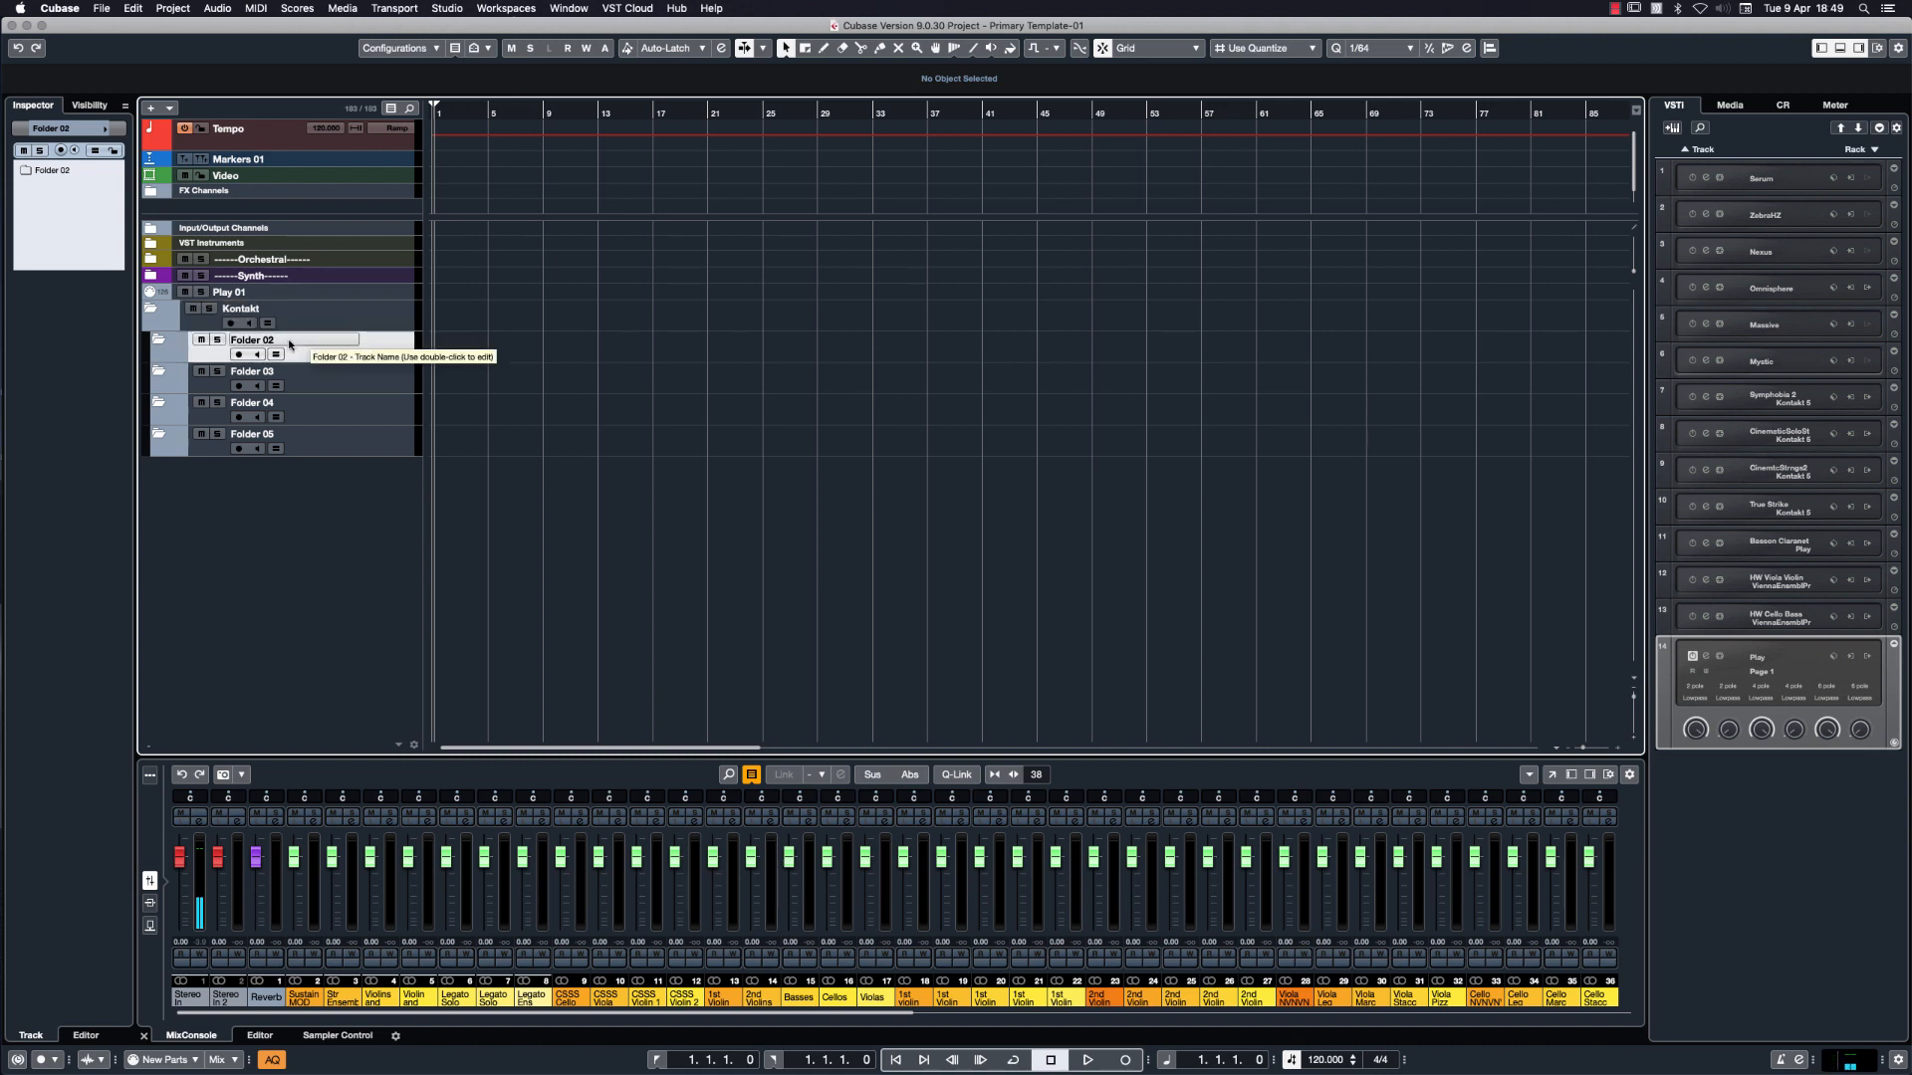
pyautogui.doubleClick(290, 343)
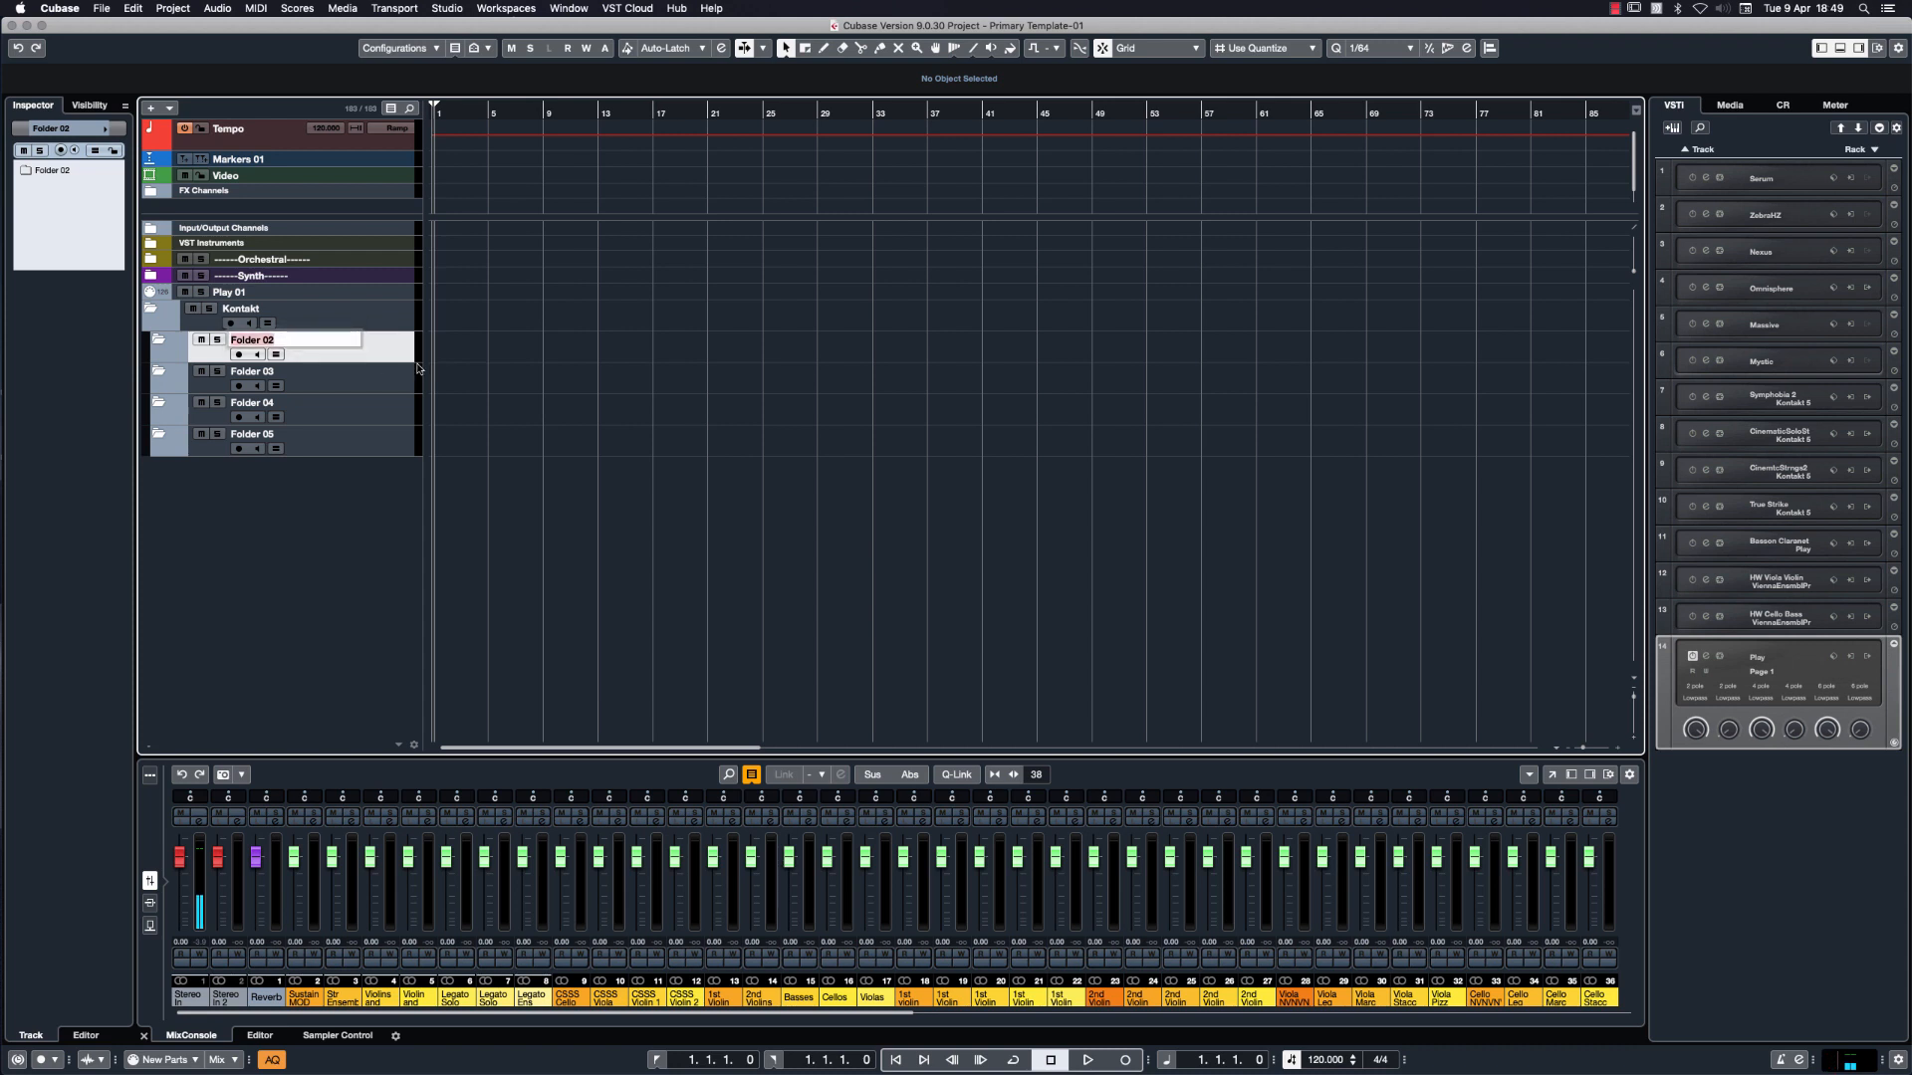
pyautogui.write('String lib')
pyautogui.press('Return')
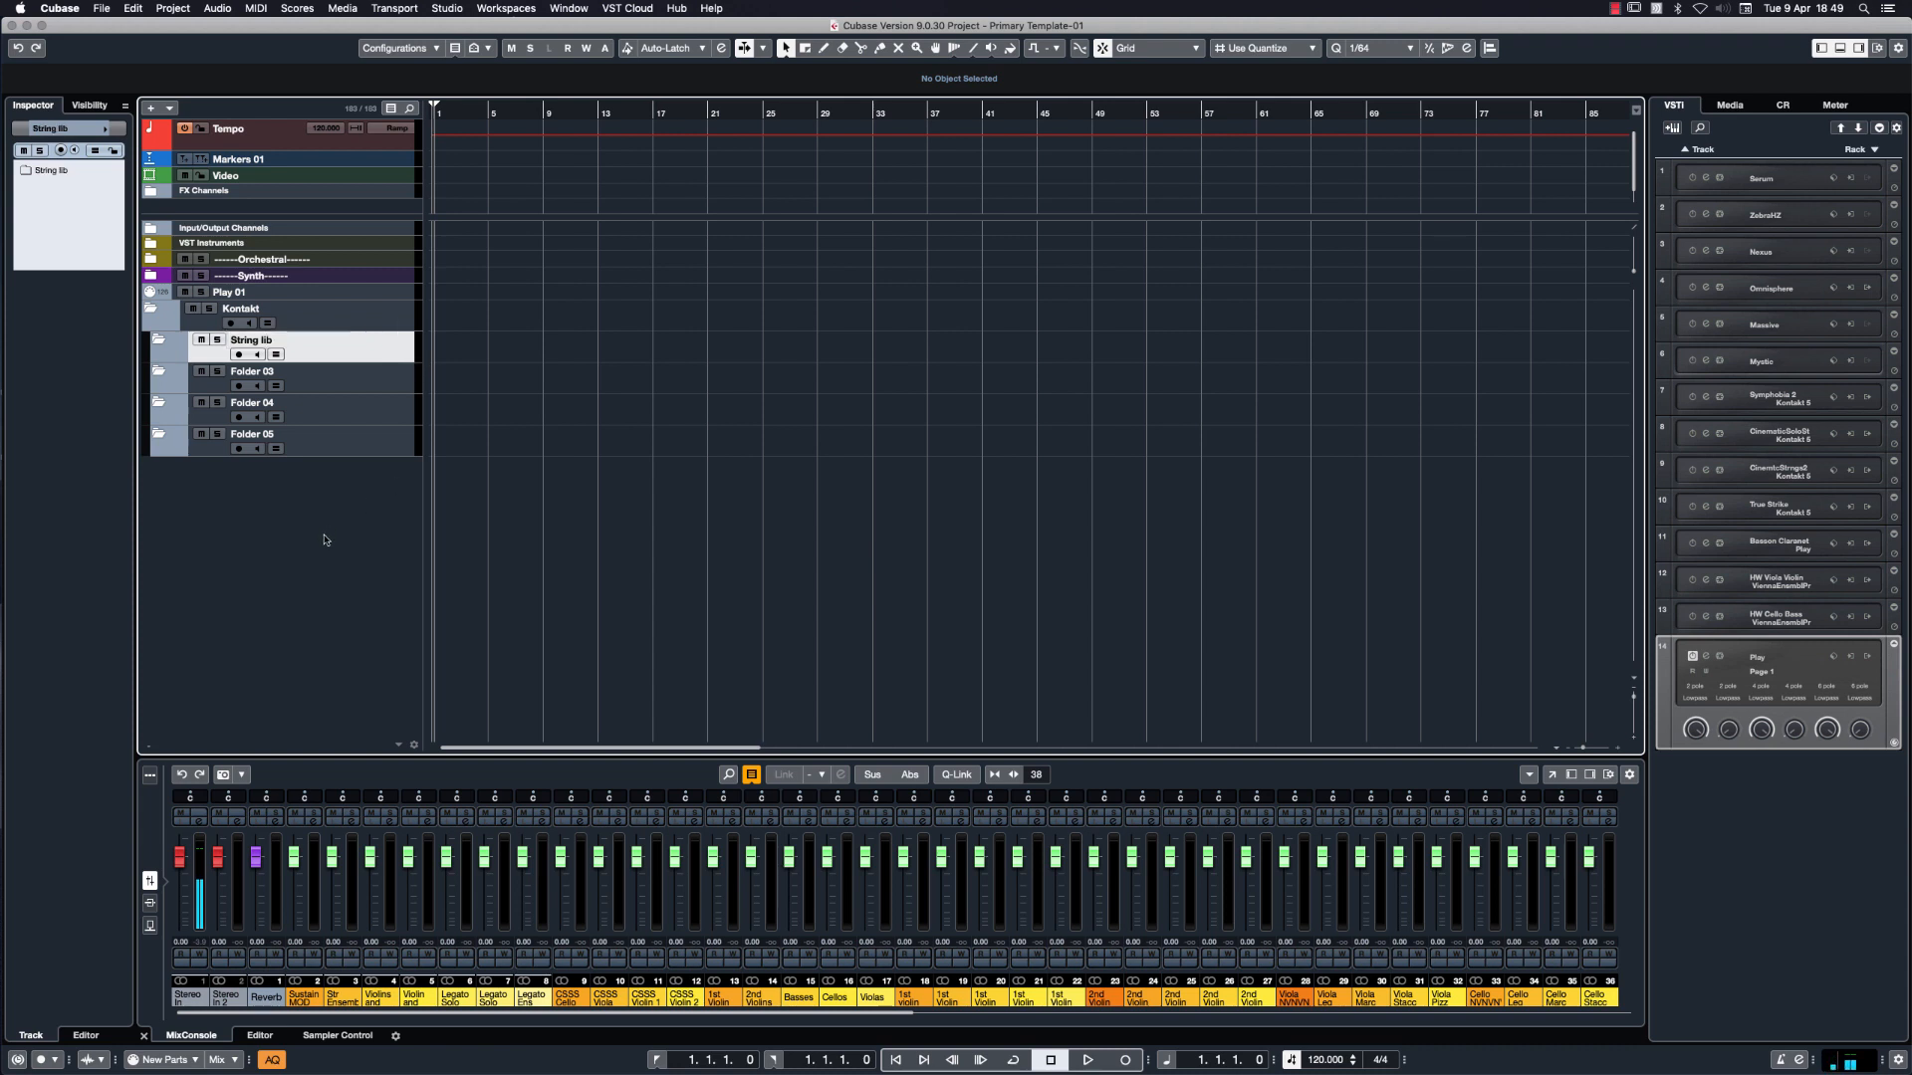
# Rename Folder 03 as "symphobia" and nest it inside the String lib folder.
pyautogui.doubleClick(267, 375)
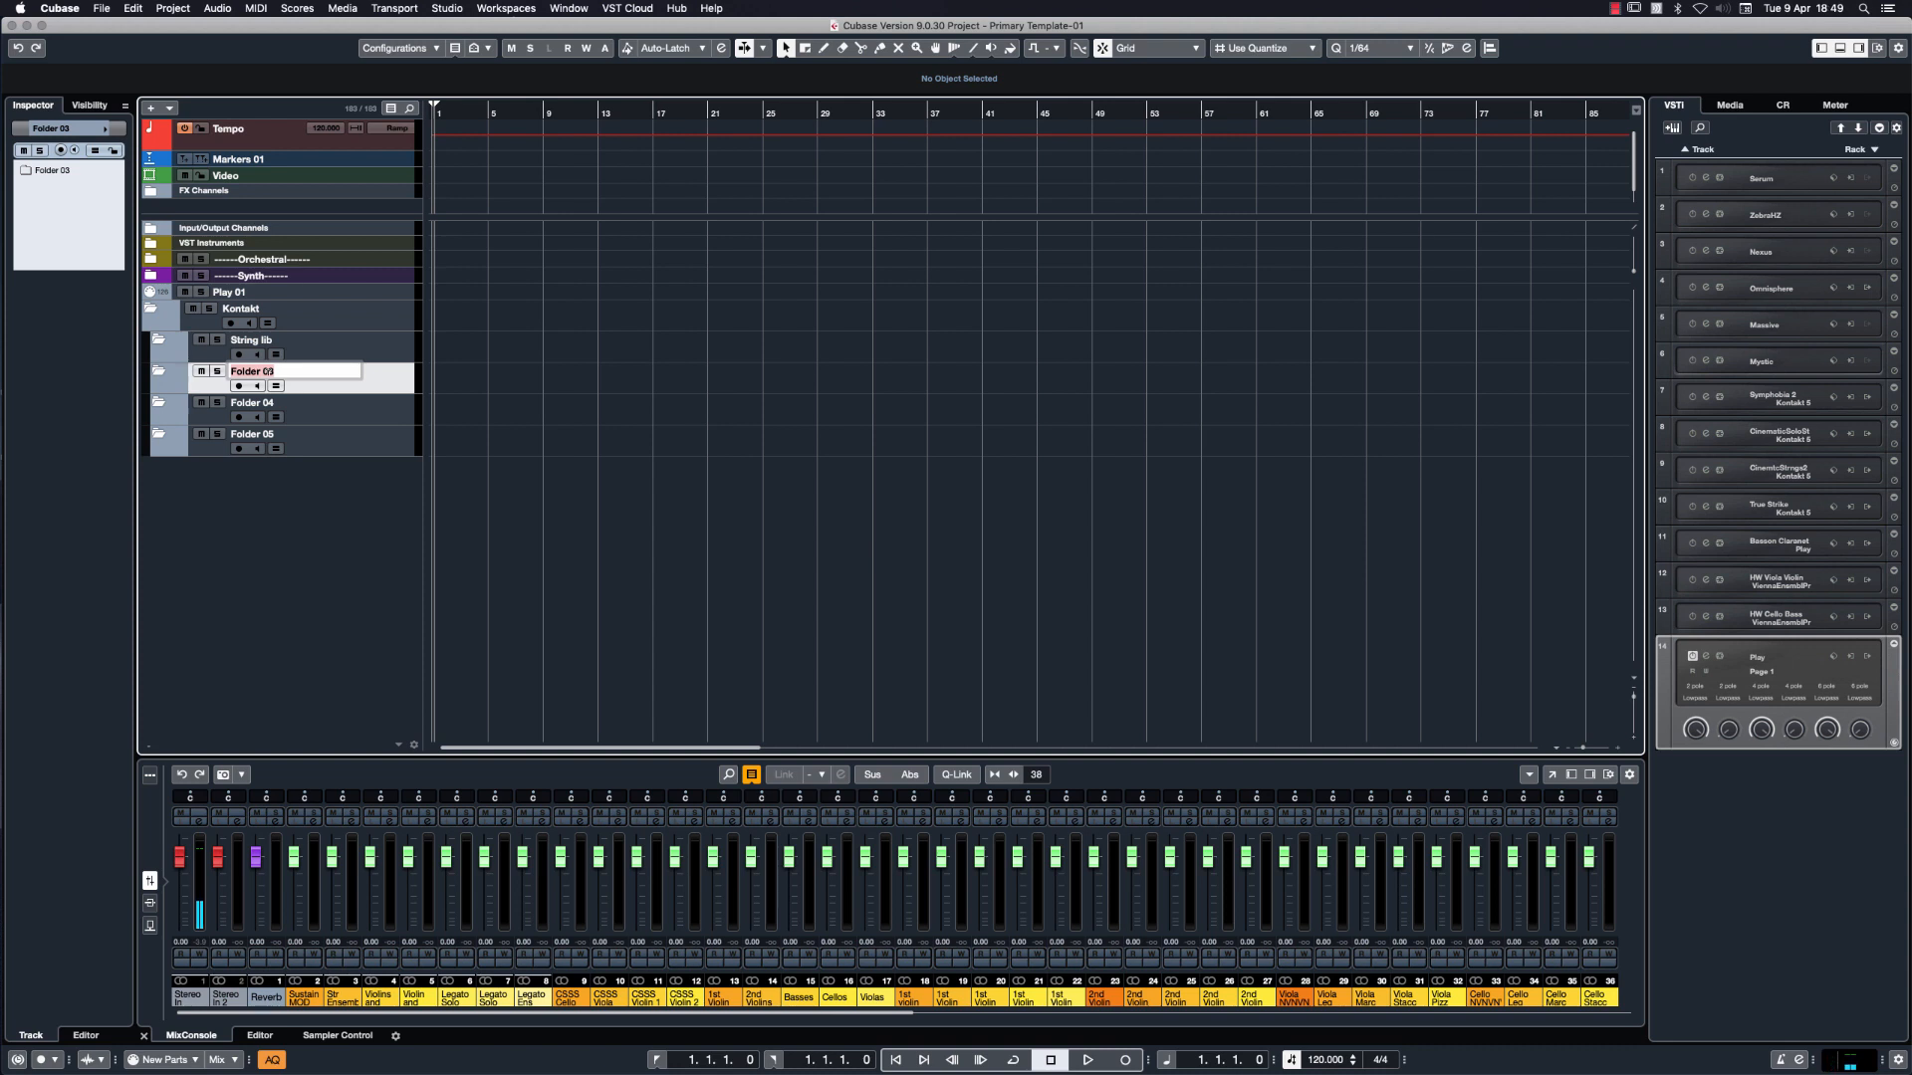
pyautogui.write('symphobia')
pyautogui.press('Return')
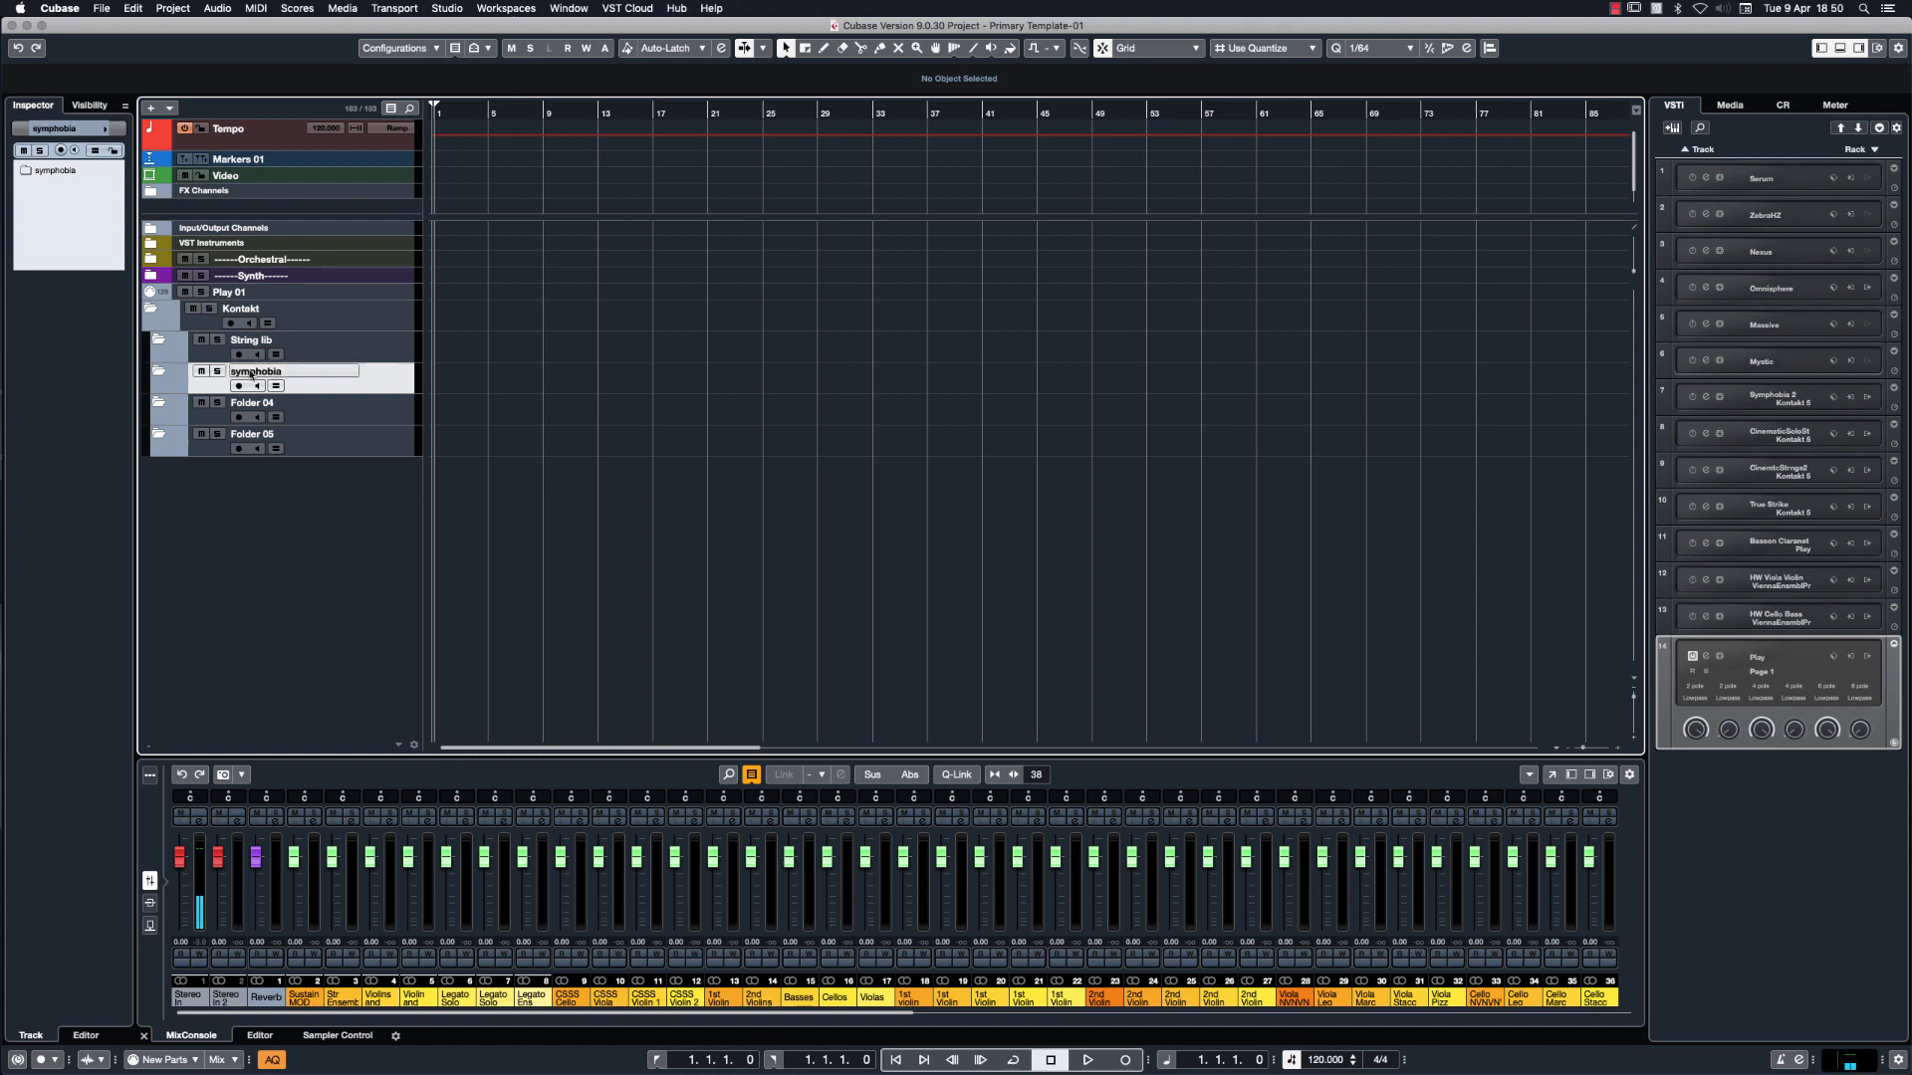
pyautogui.moveTo(360, 383); pyautogui.dragTo(356, 351)
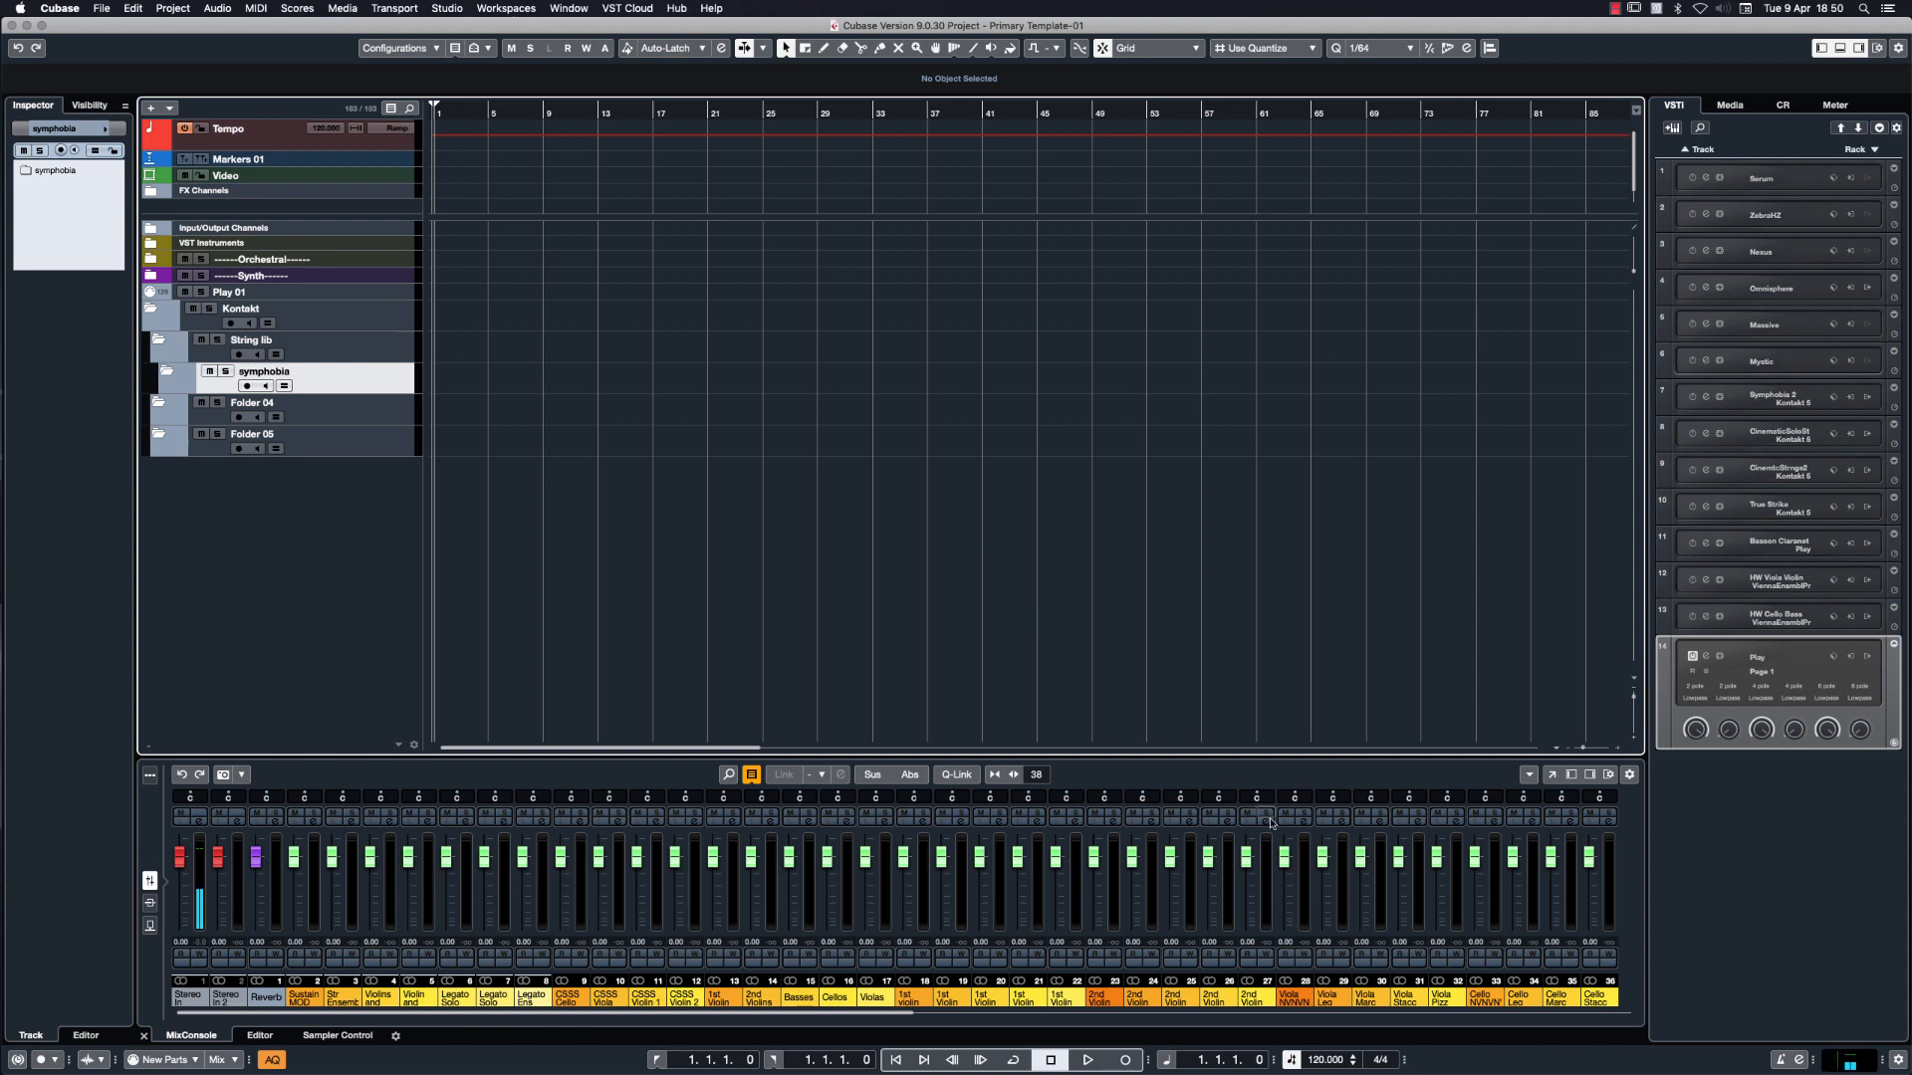
# Collapse the Play slot's controls and add Vienna Ensemble Pro as a new rack instrument without creating a MIDI track.
pyautogui.click(1894, 645)
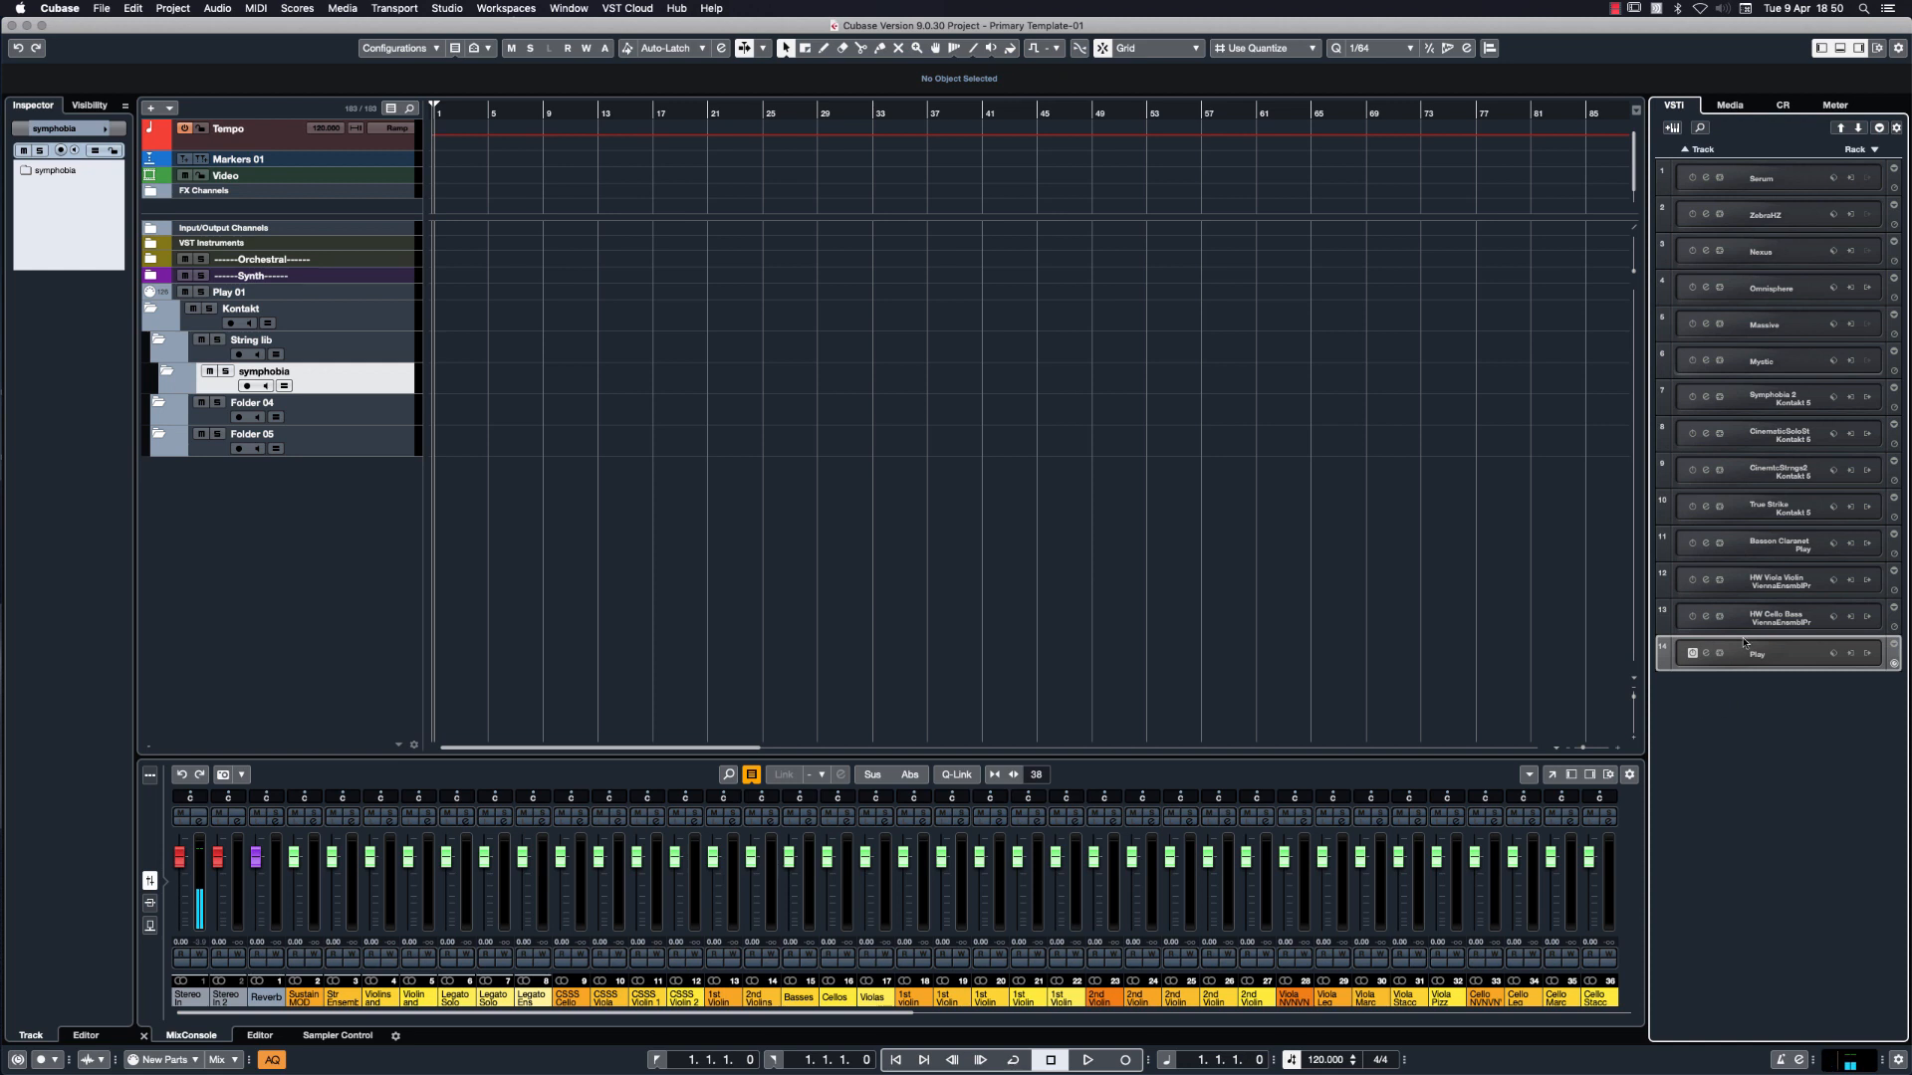
pyautogui.click(1876, 150)
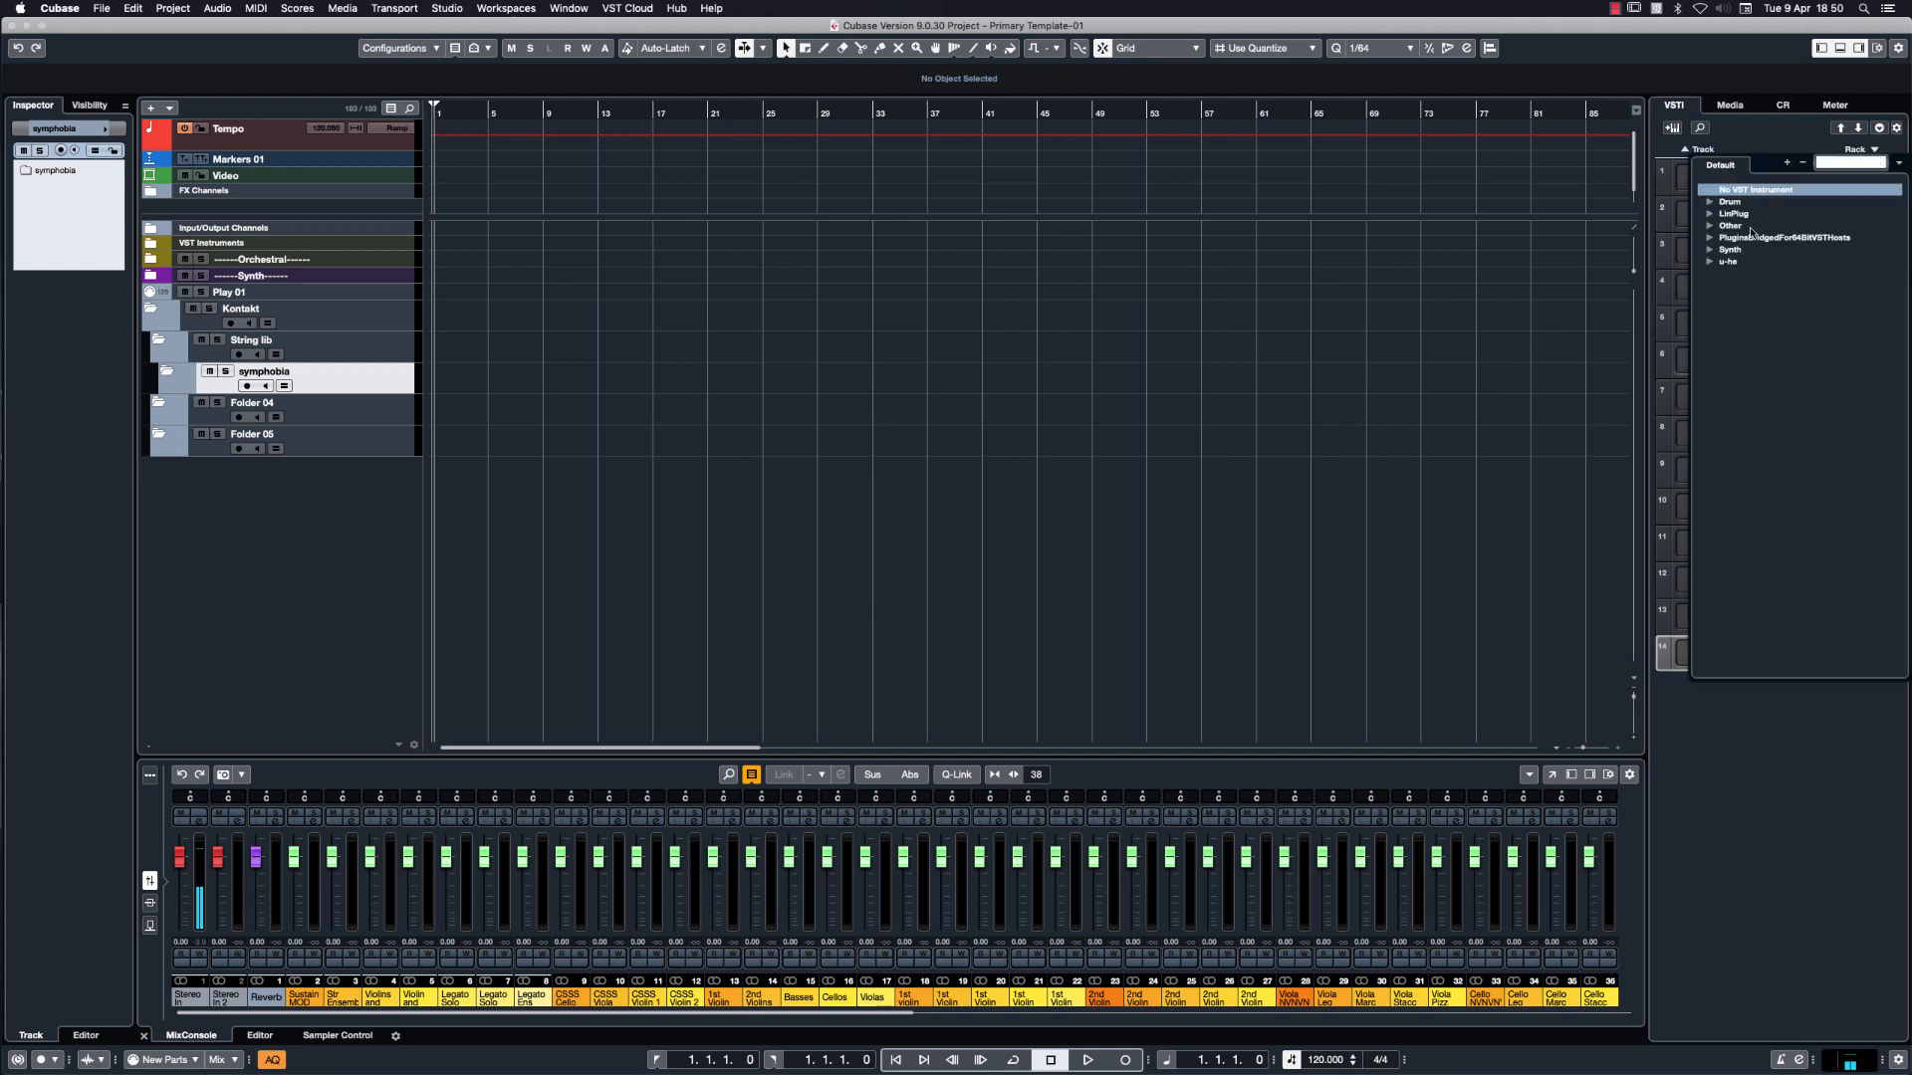
pyautogui.click(1709, 226)
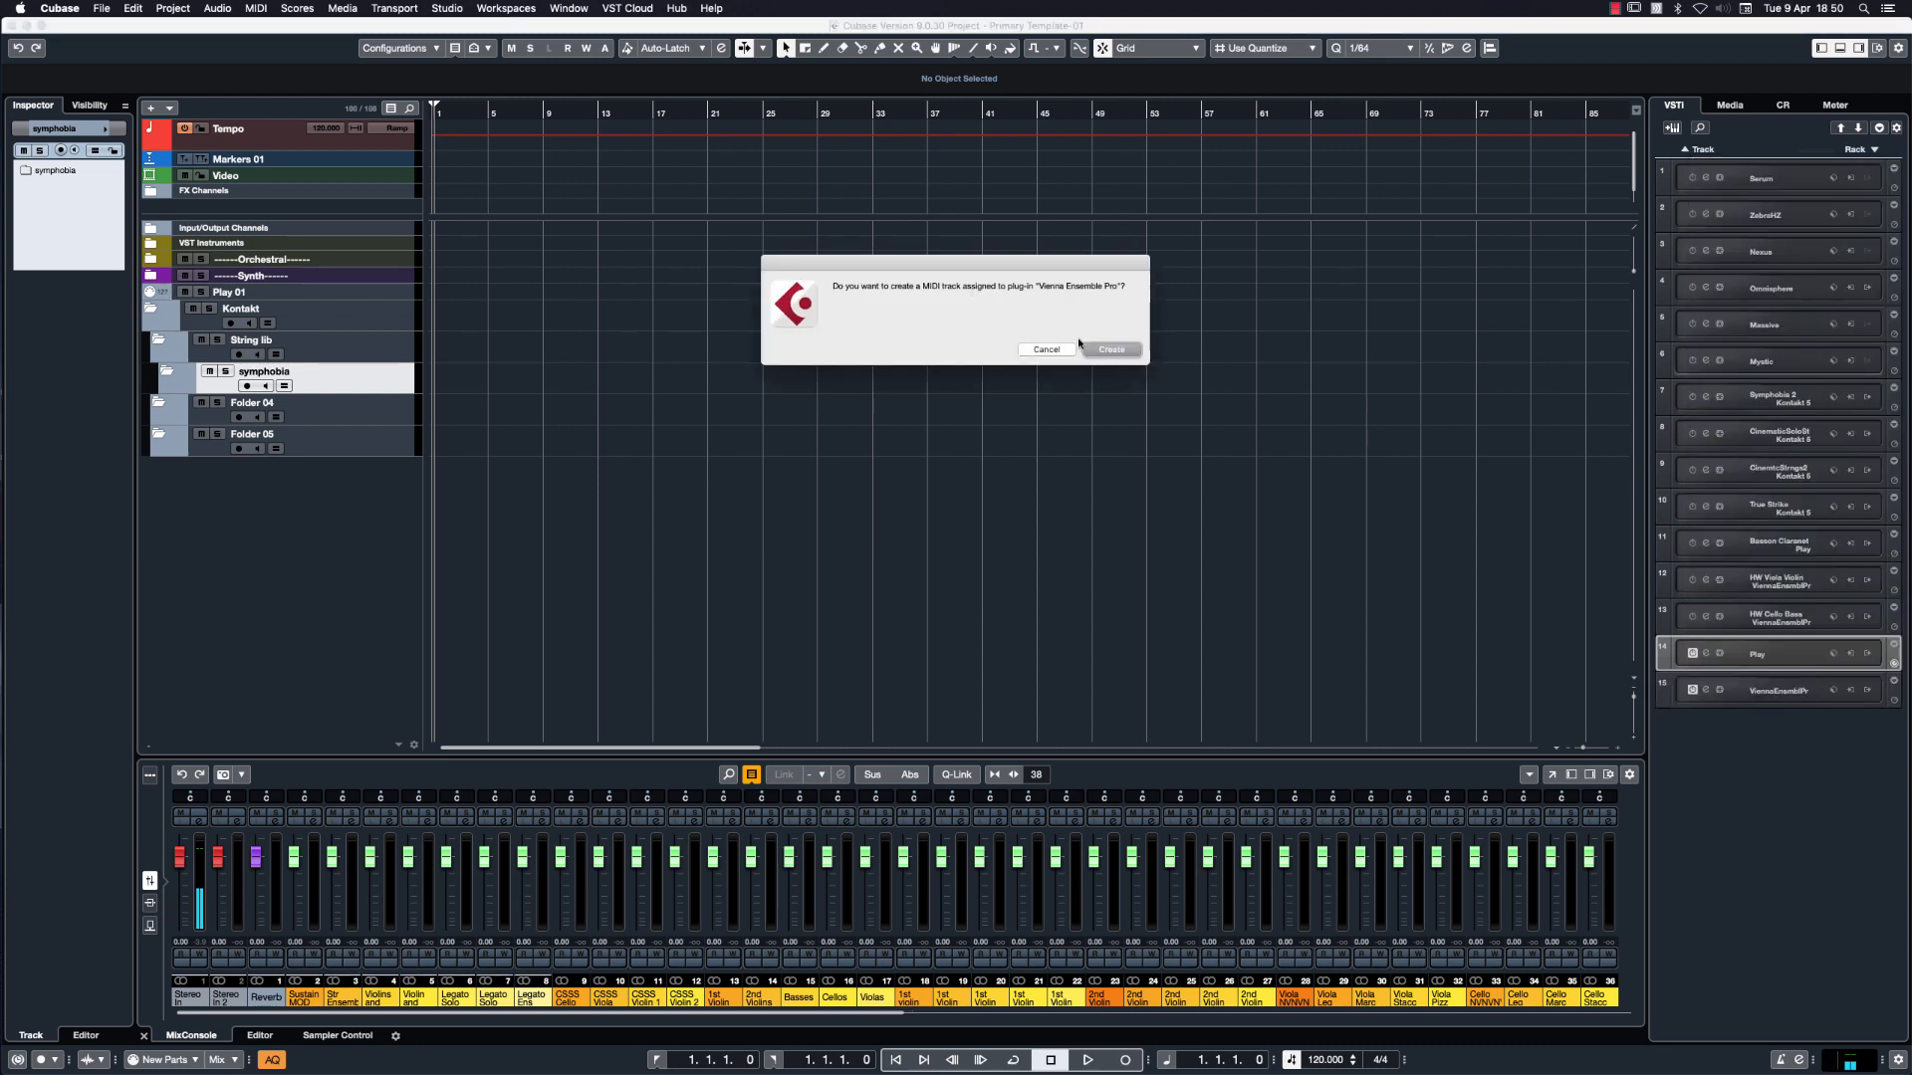
pyautogui.click(1053, 349)
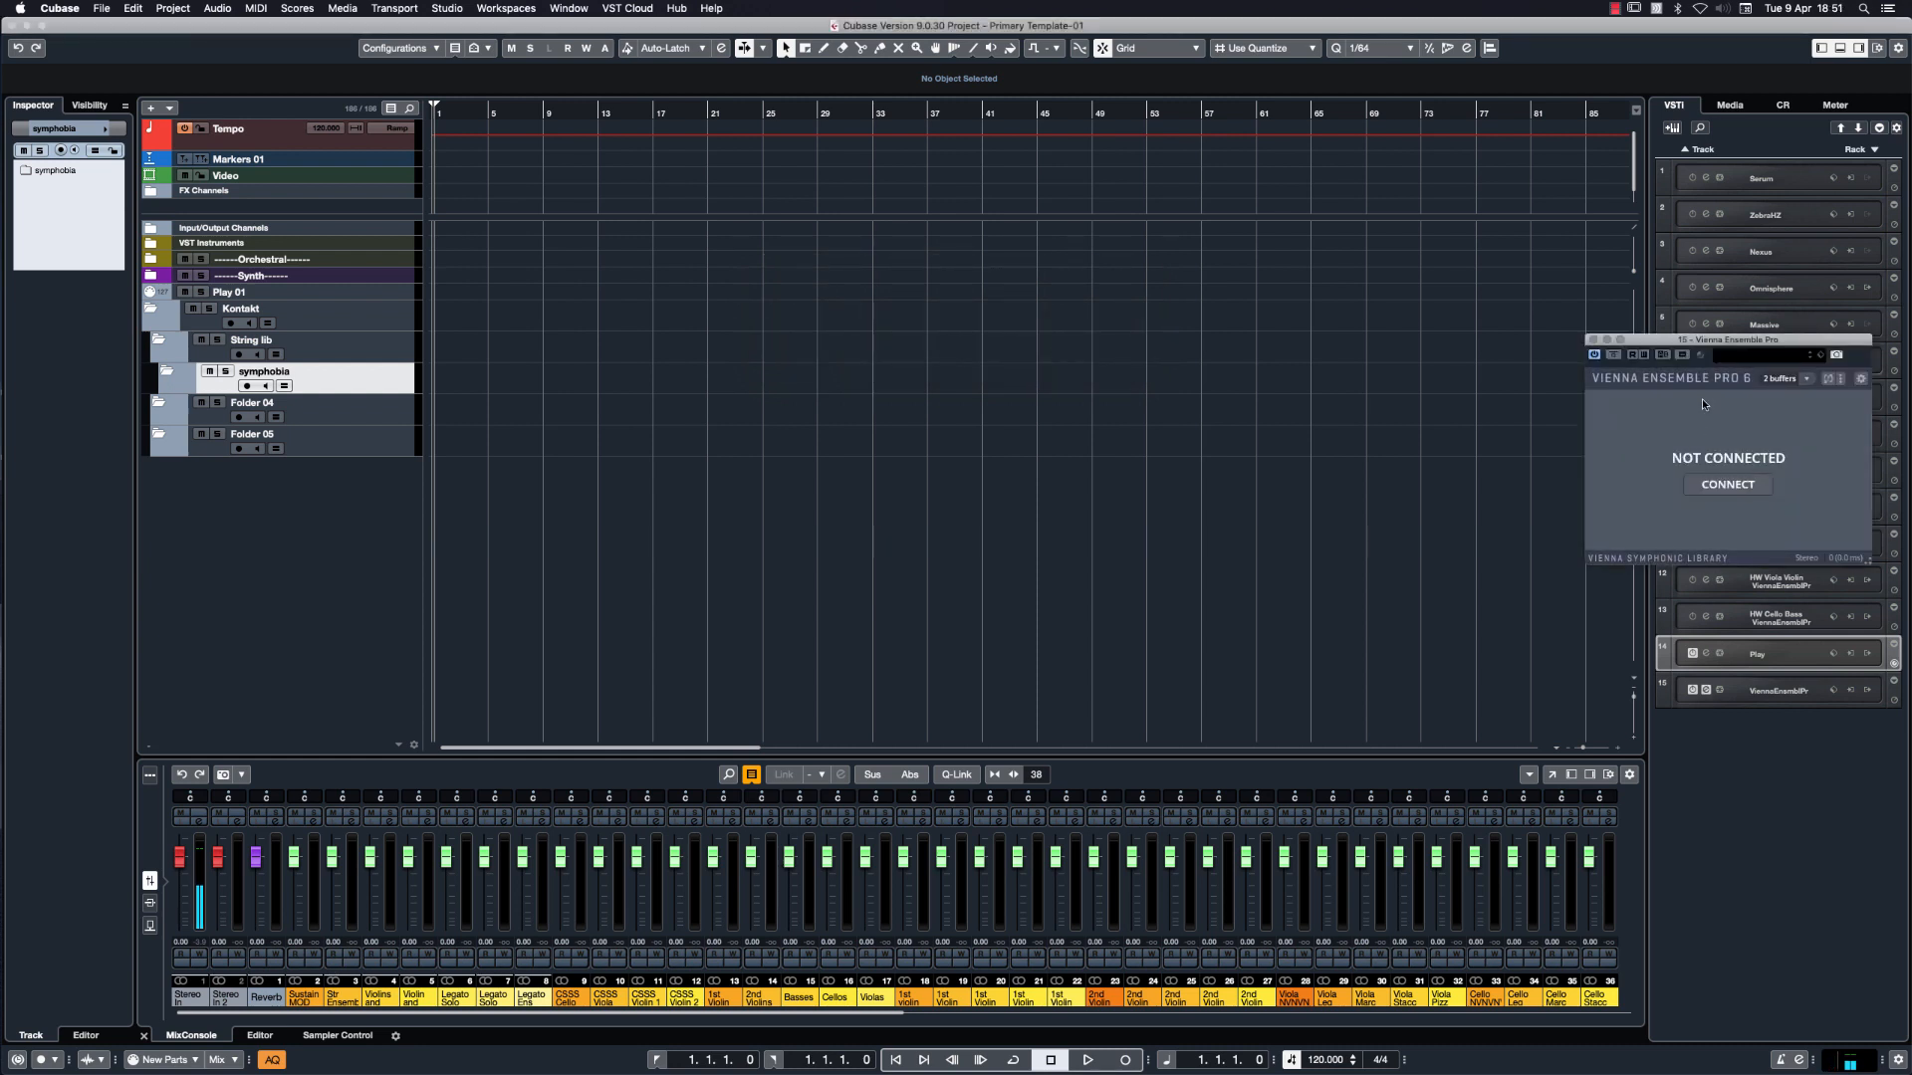
# Bring the Vienna Ensemble Pro plug-in window over the project area and examine its audio output, MIDI port and audio input preferences.
pyautogui.moveTo(1704, 343); pyautogui.dragTo(1037, 356)
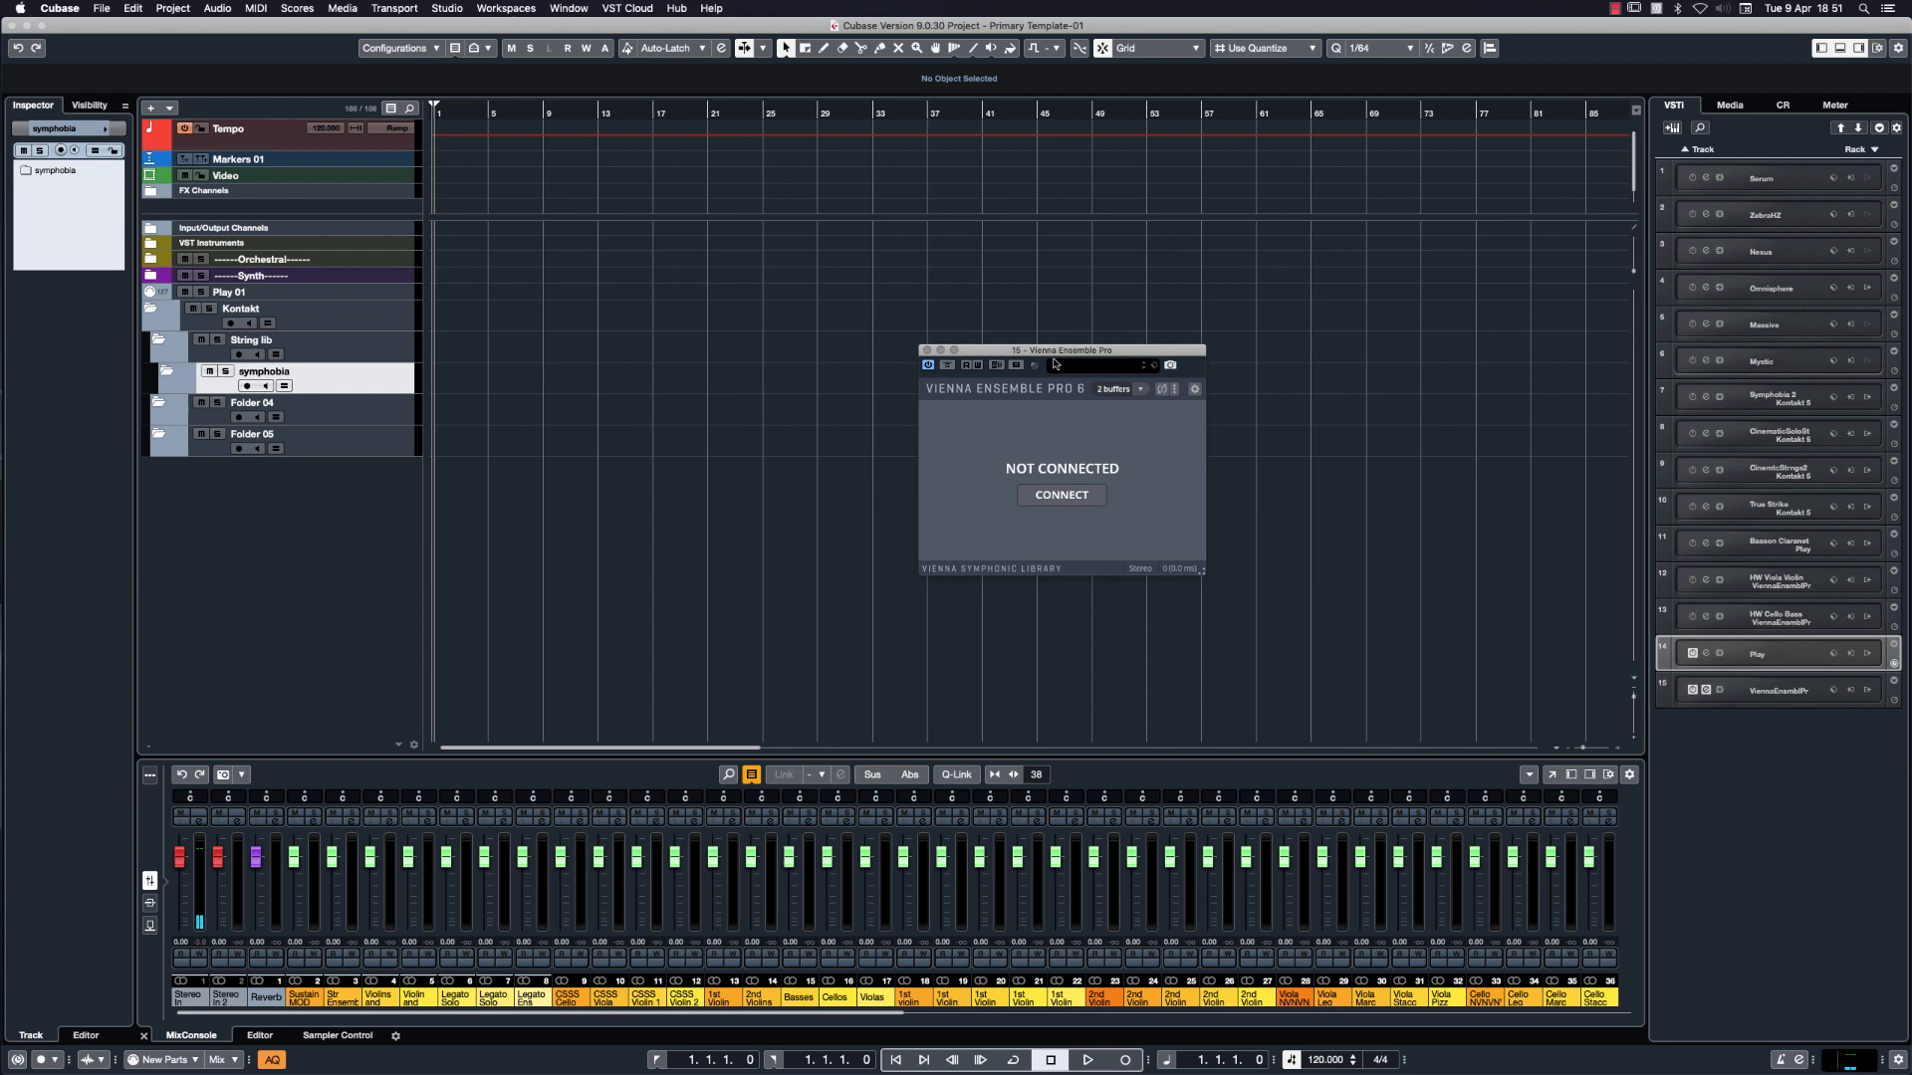
pyautogui.click(1194, 390)
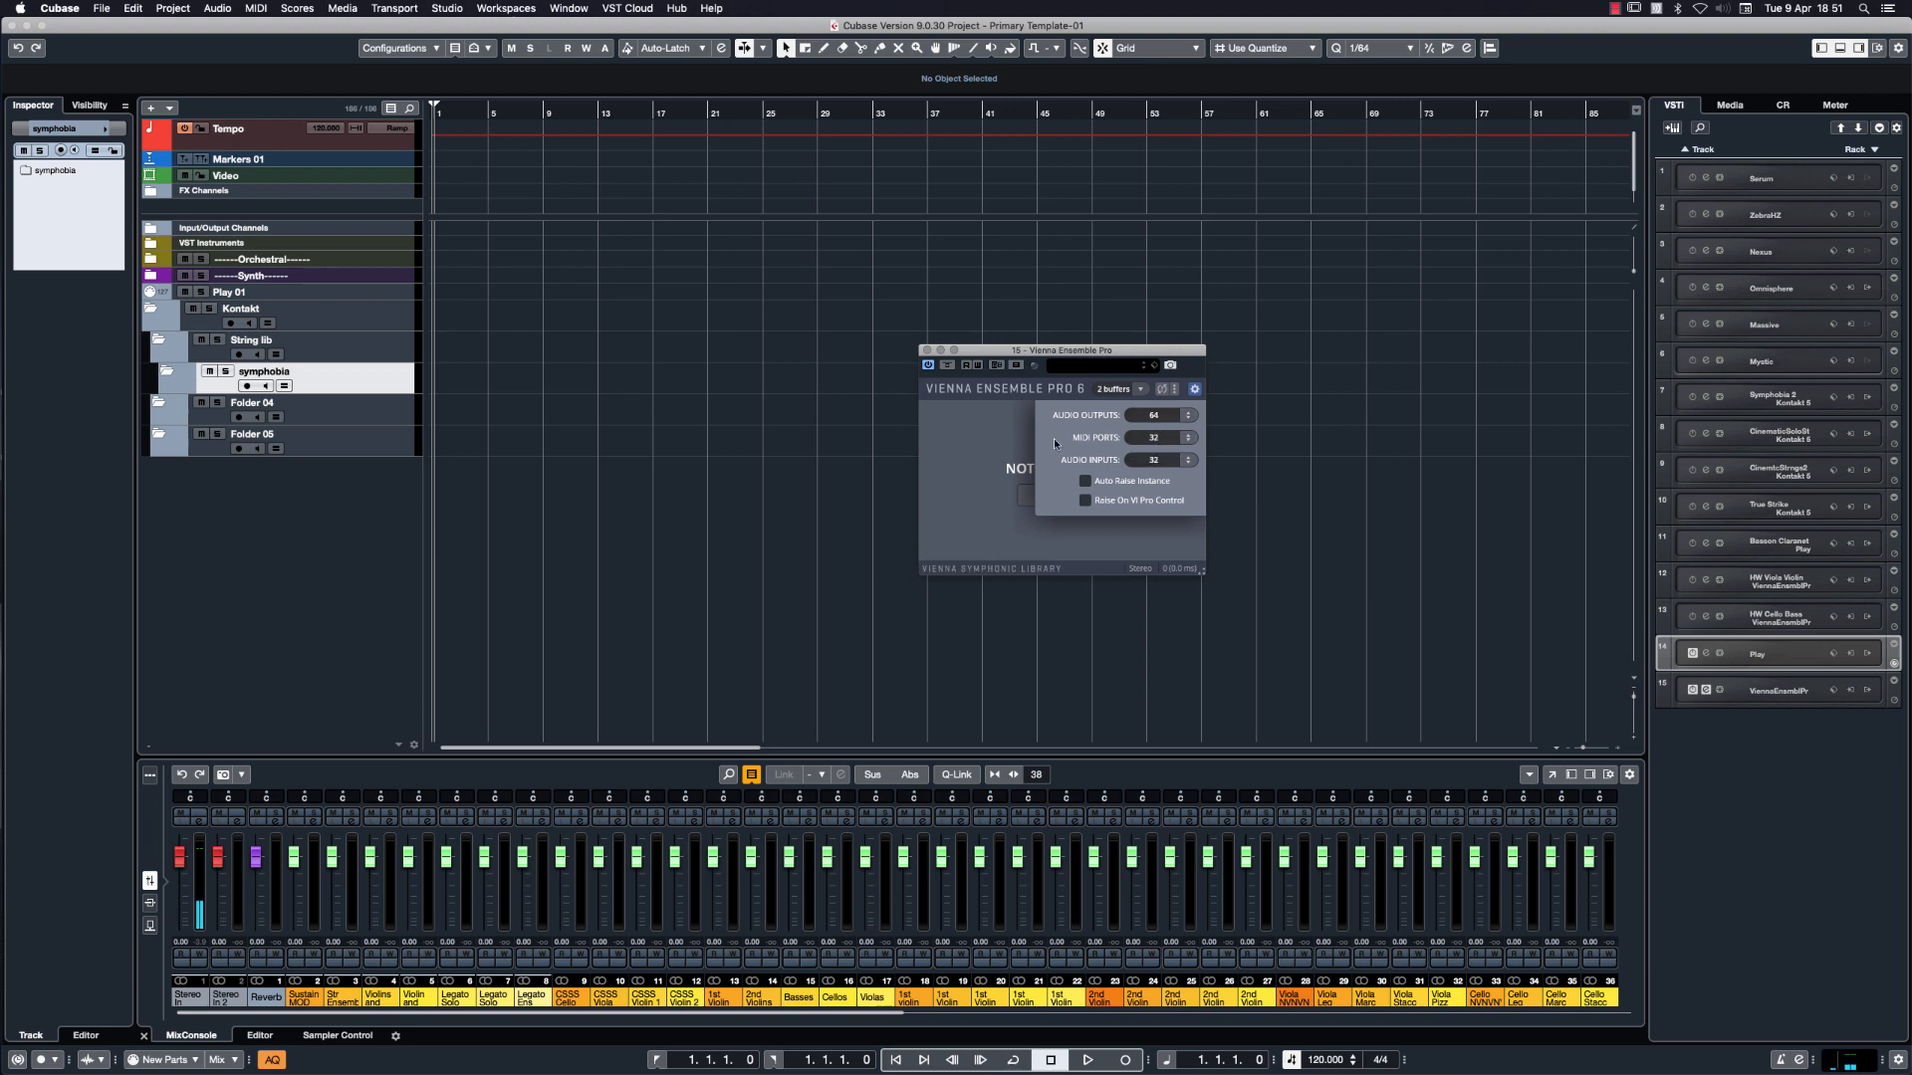
pyautogui.click(1195, 388)
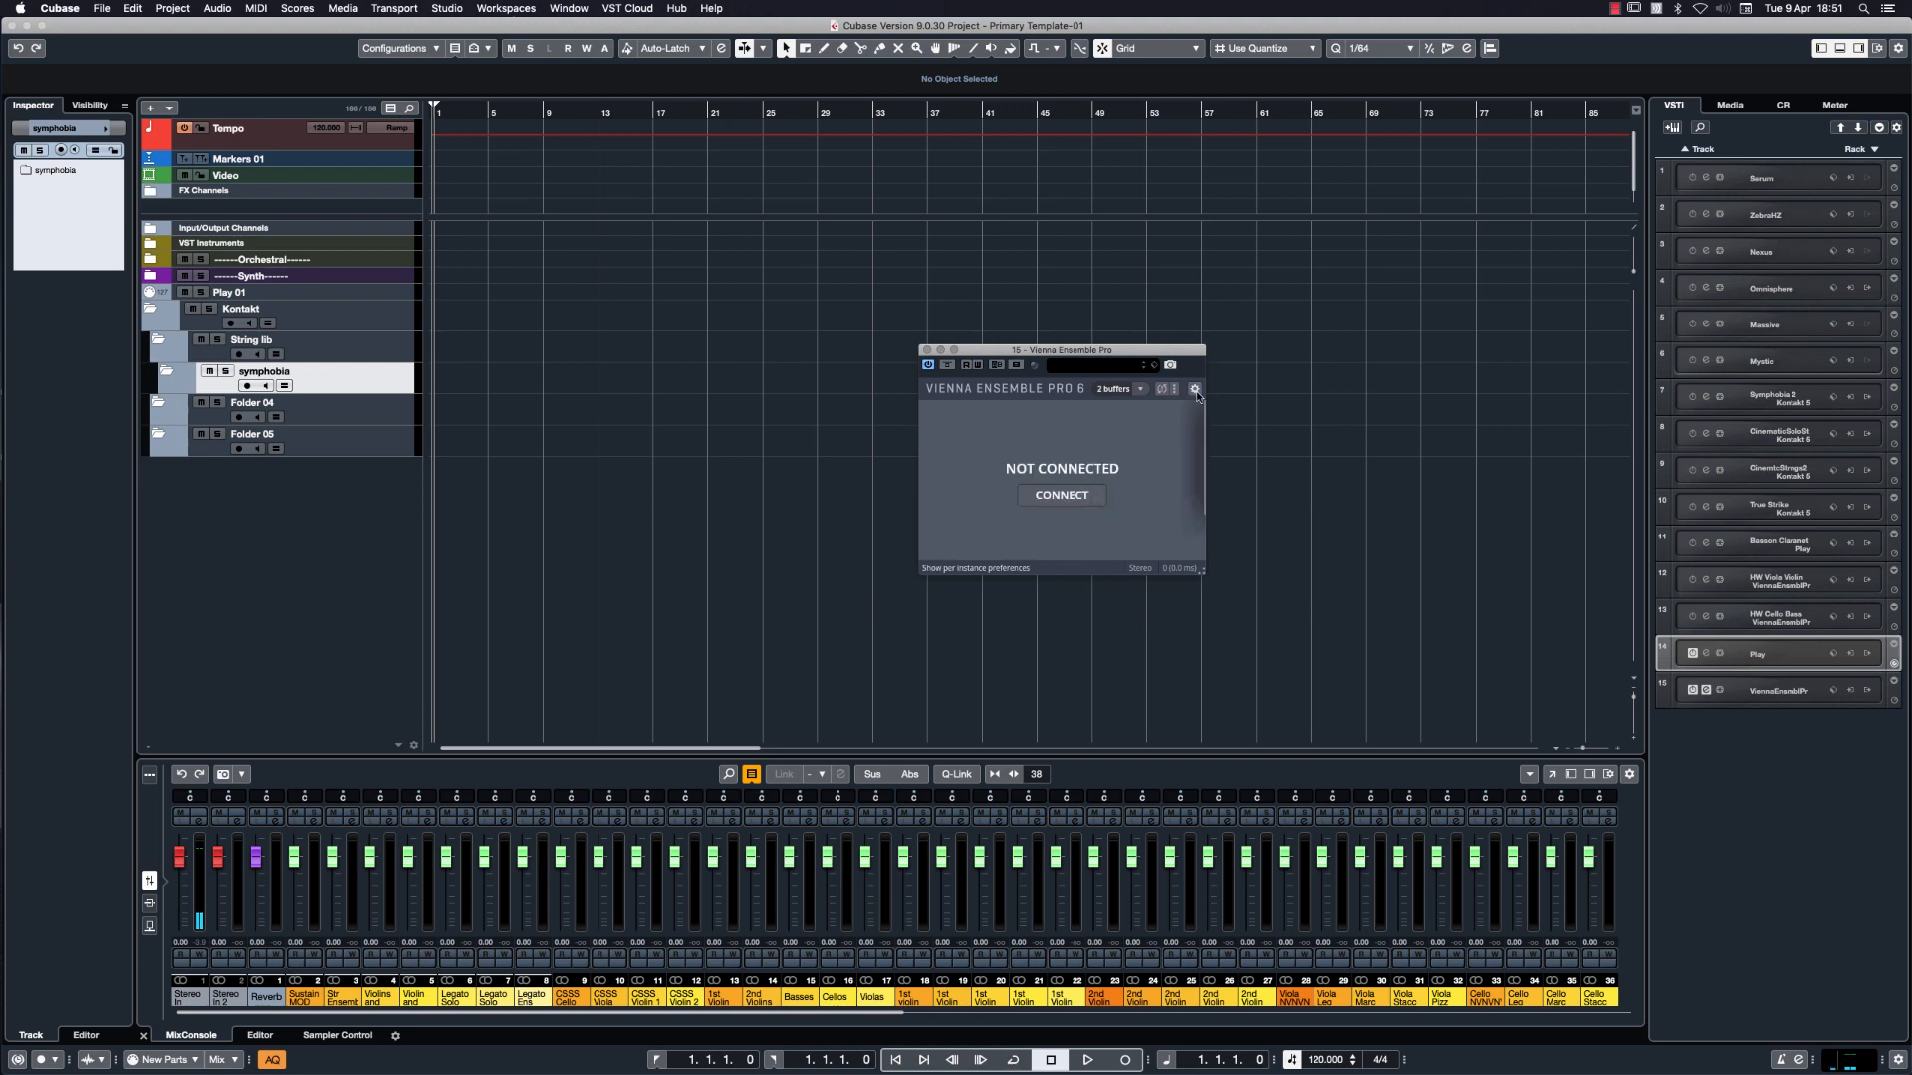
# Connect the Vienna Ensemble Pro plug-in to a new server instance on localhost.
pyautogui.click(1061, 495)
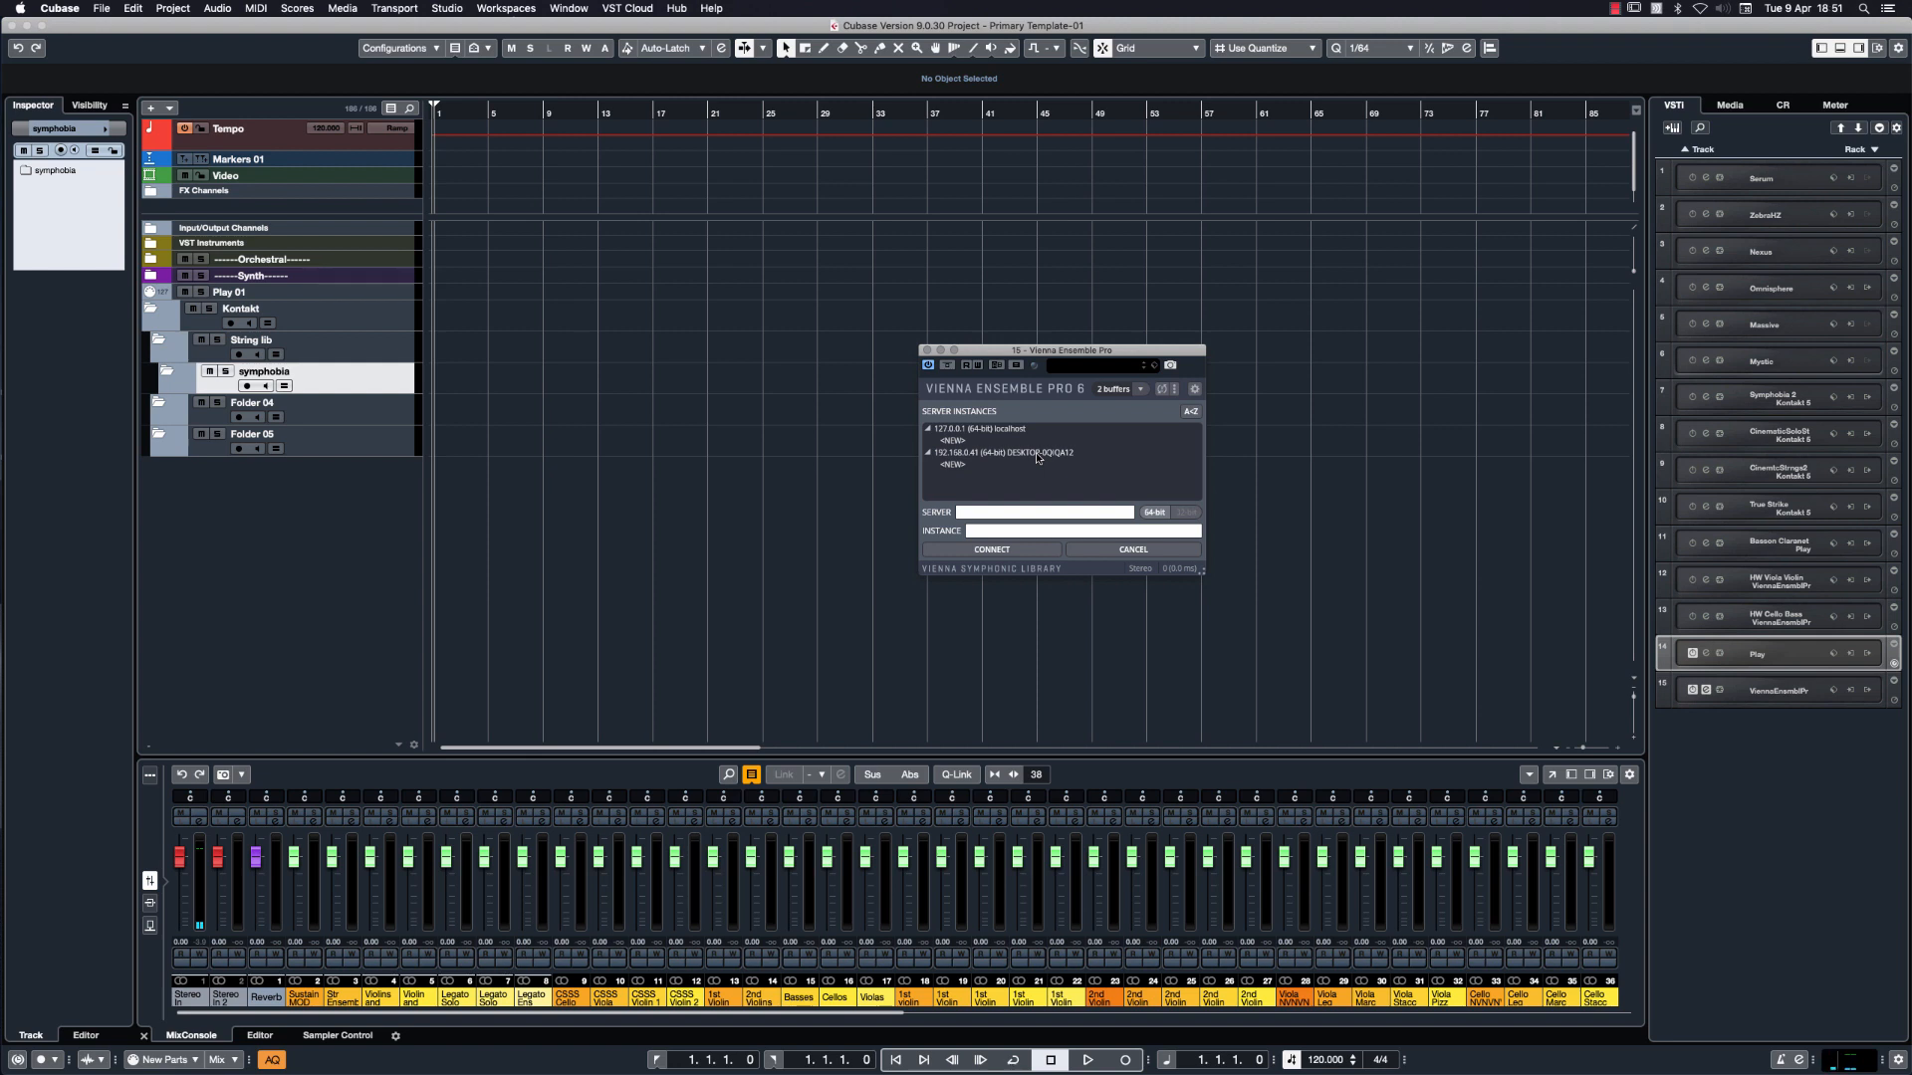
pyautogui.click(953, 441)
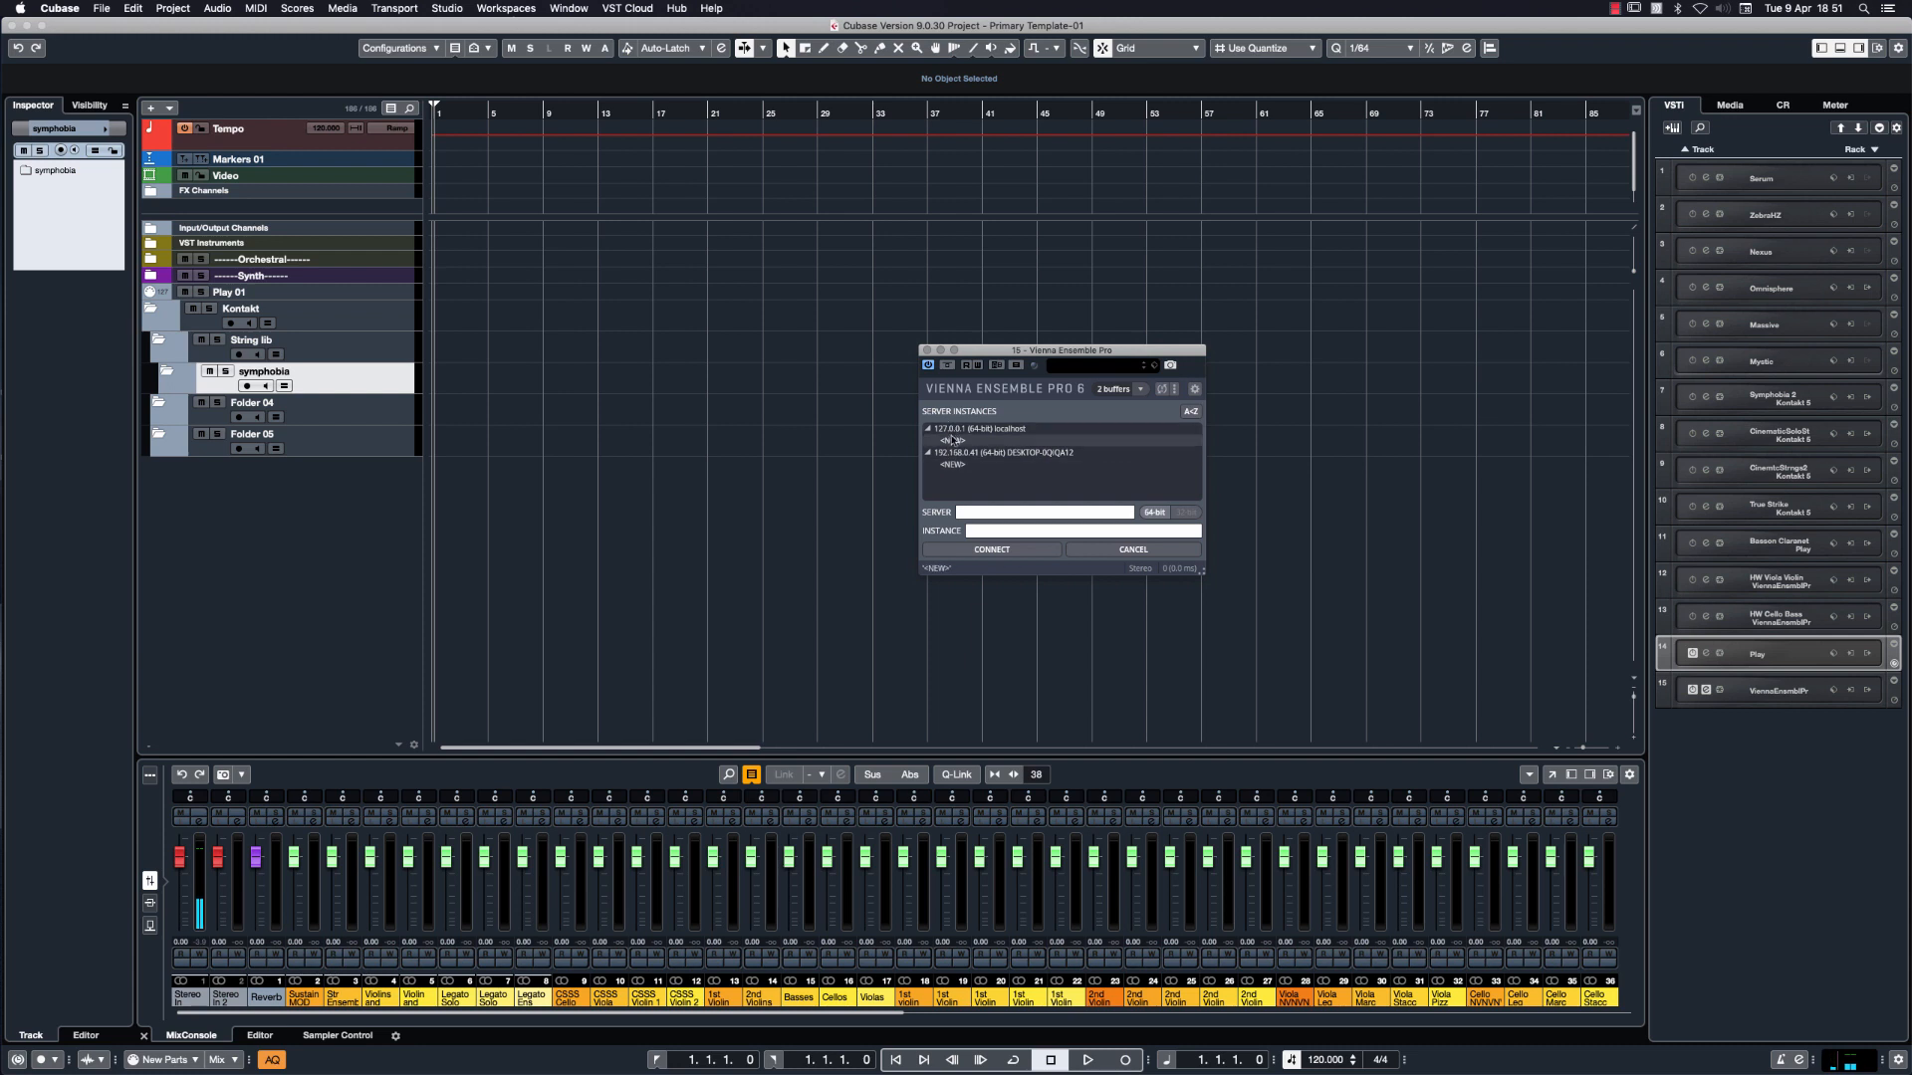
pyautogui.click(993, 550)
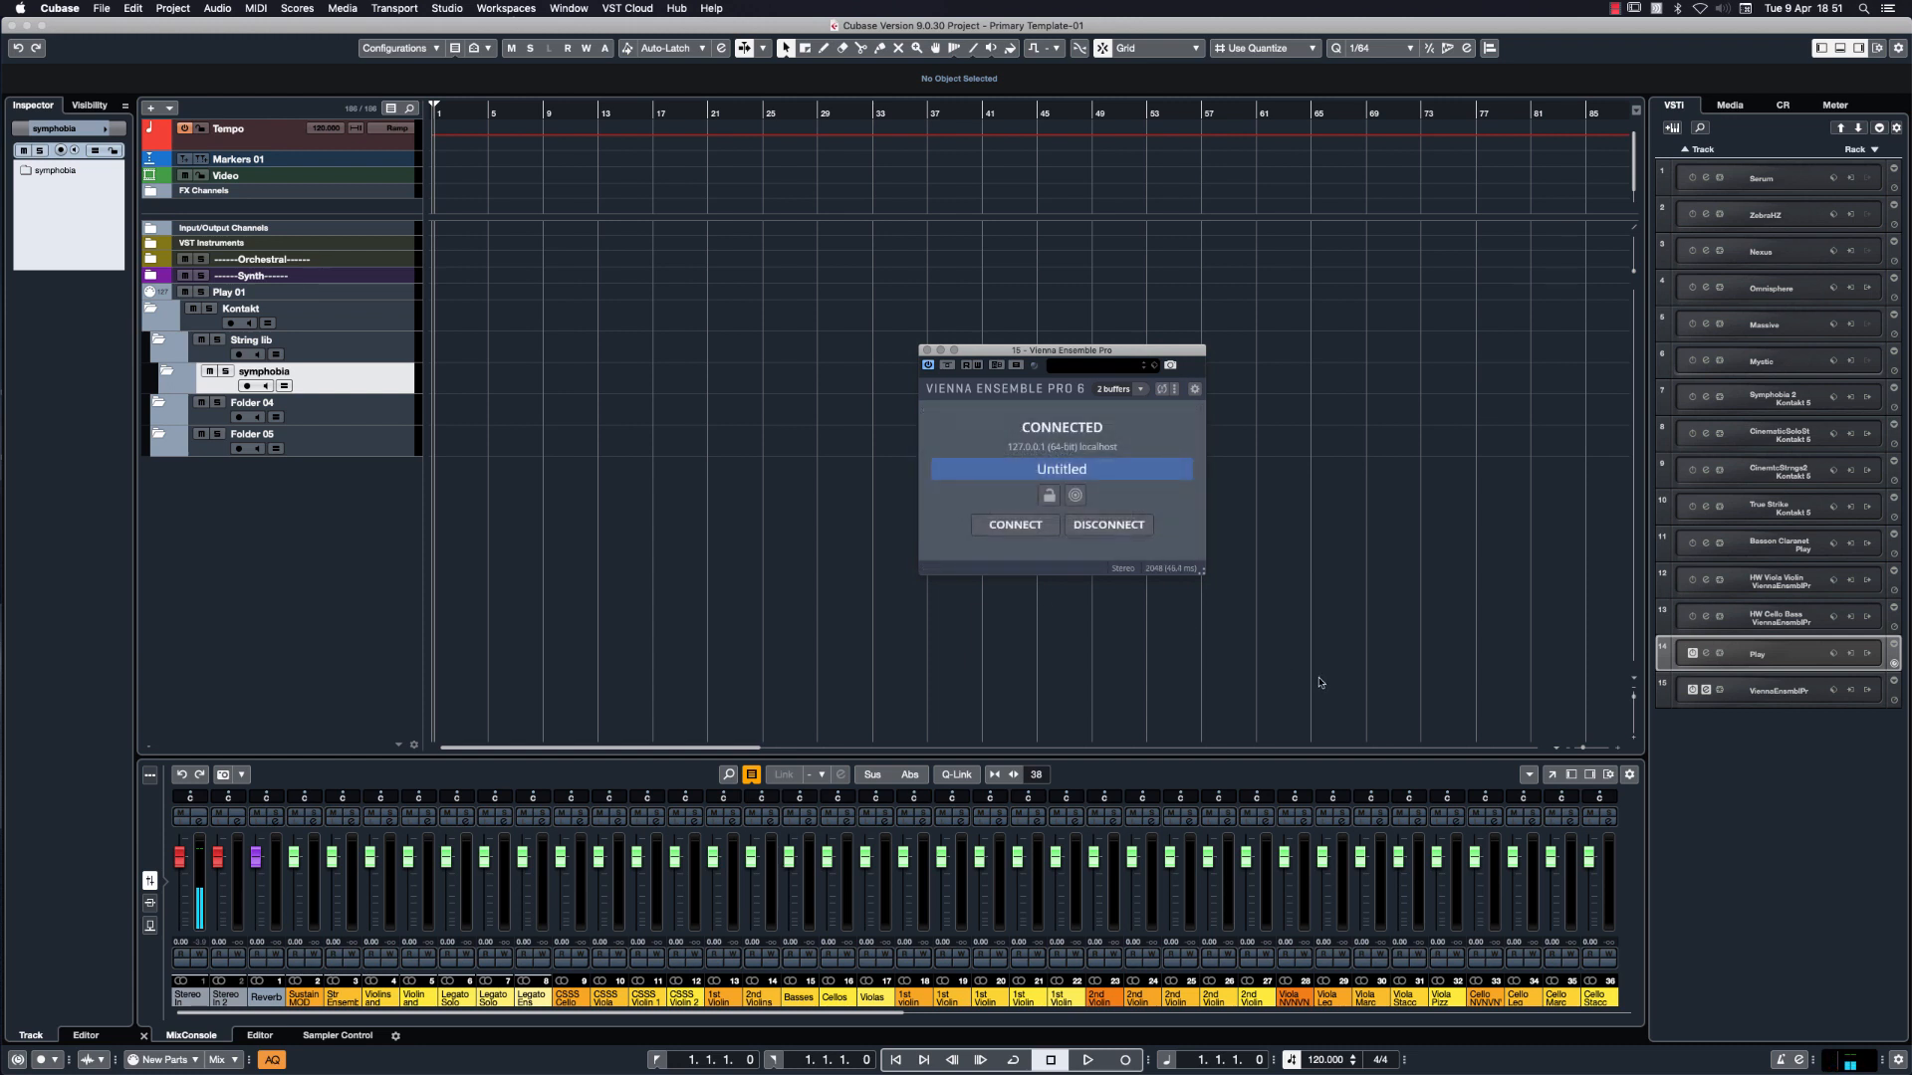
# Rename the connected server instance as "Local Instance 01" and close the plug-in window.
pyautogui.doubleClick(1083, 474)
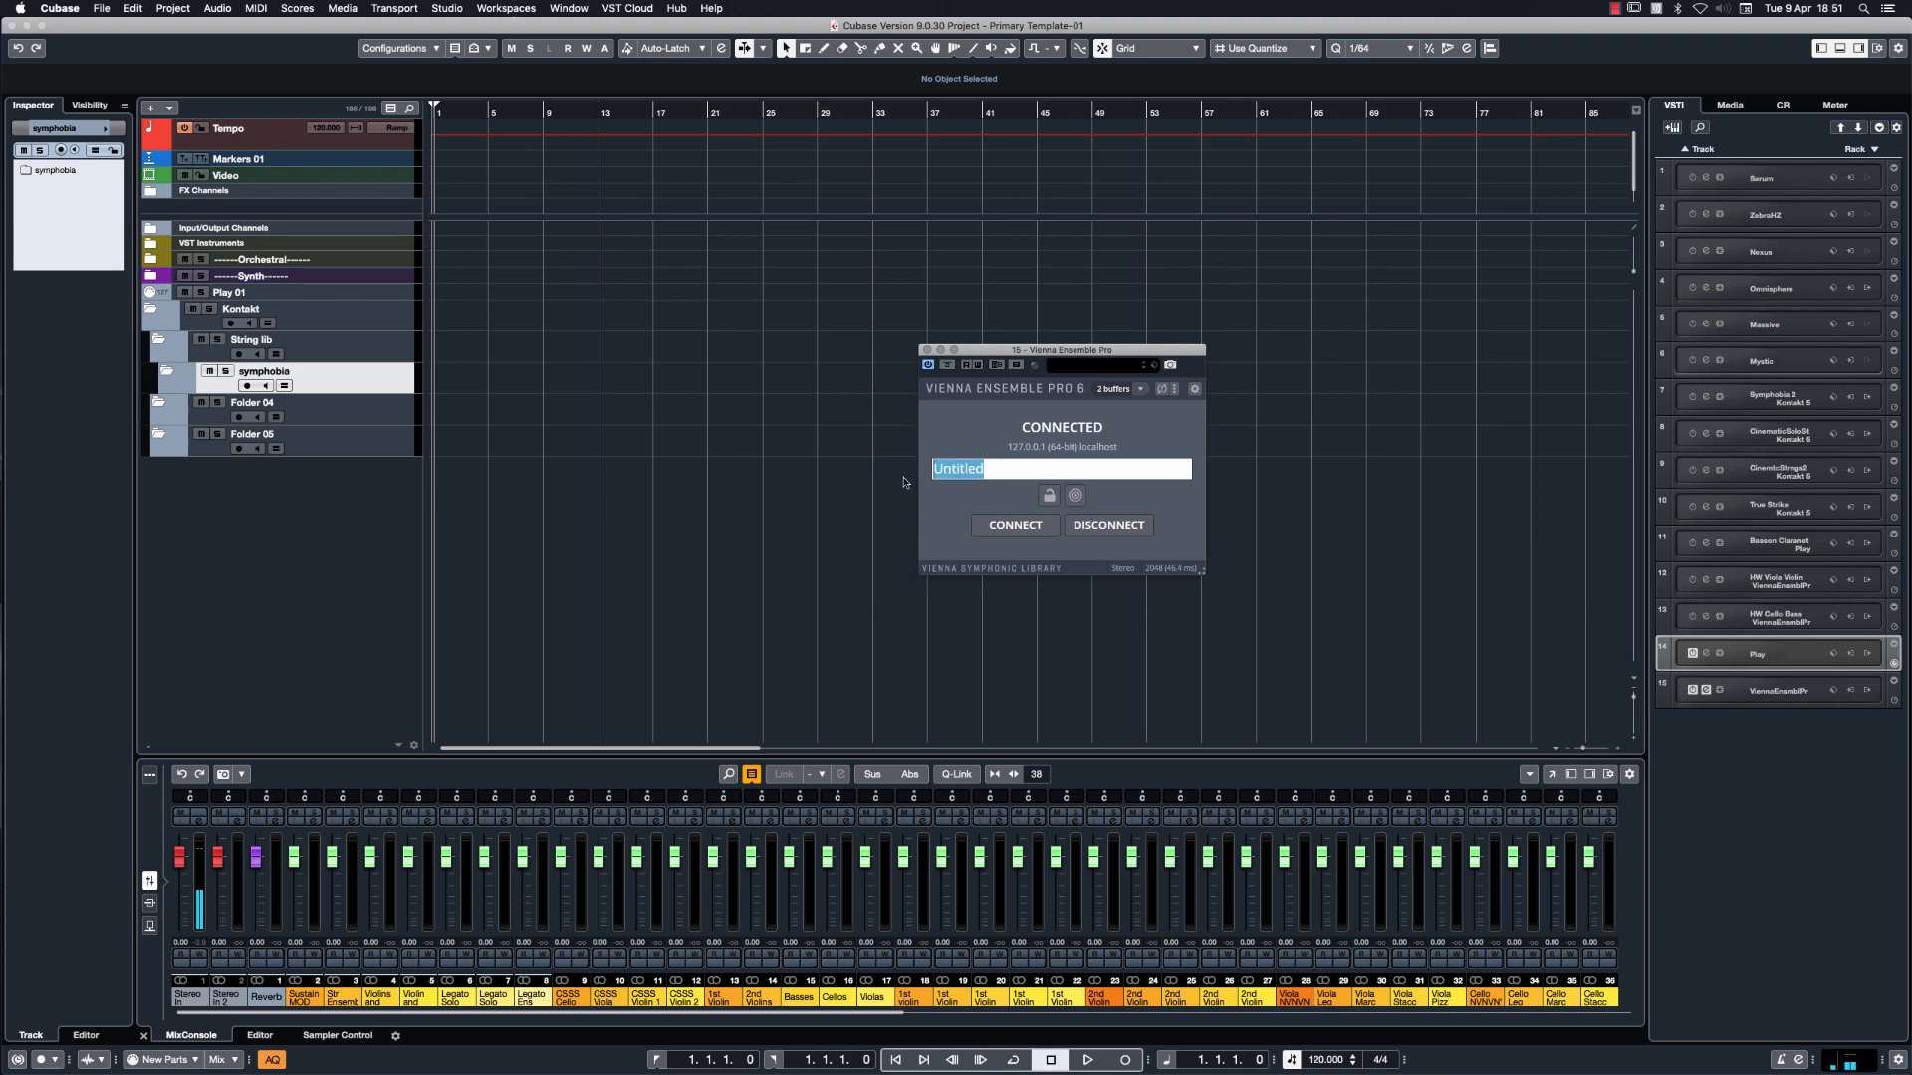
pyautogui.write('Local Instance 01')
pyautogui.press('Return')
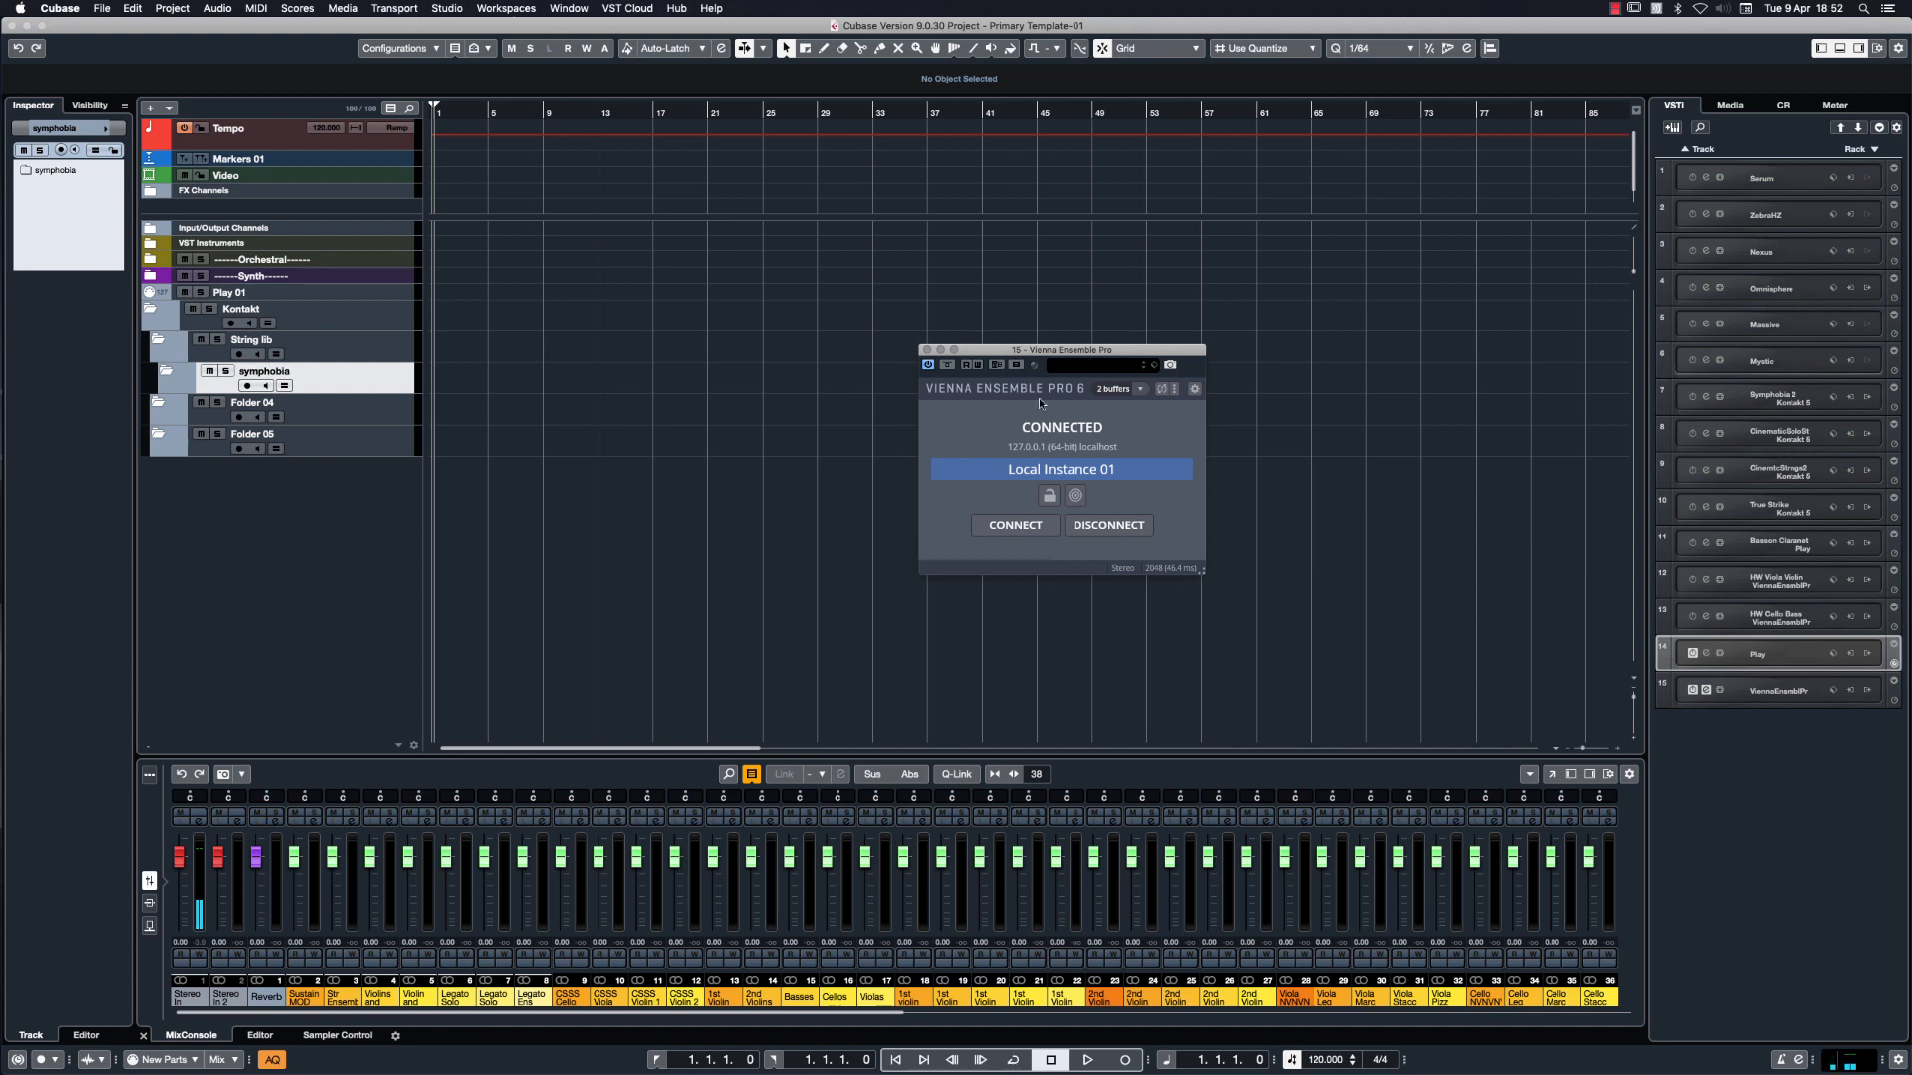
pyautogui.click(926, 352)
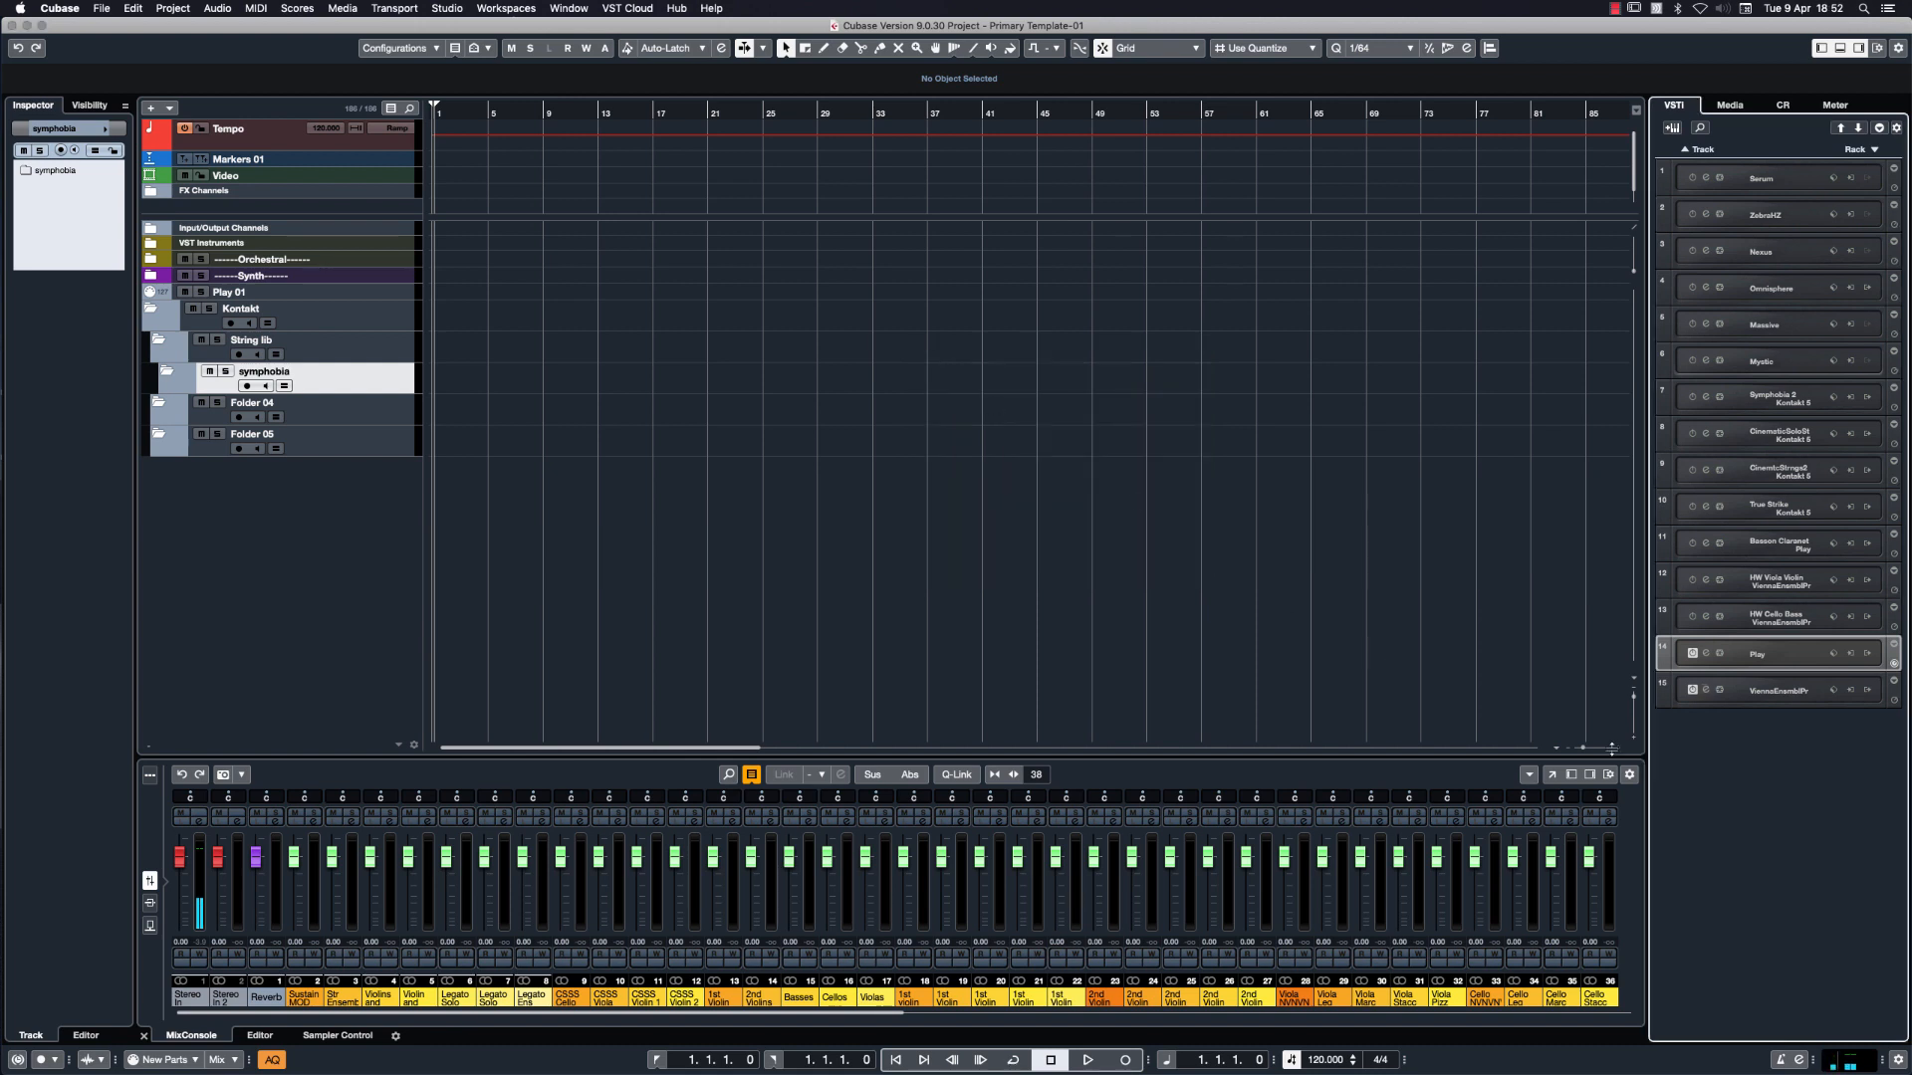
# Rename the new Vienna Ensemble Pro slot in the VSTi rack as "Local Instance01".
pyautogui.doubleClick(1780, 692)
pyautogui.press('BackSpace')
pyautogui.write('Local Instance01')
pyautogui.press('Return')
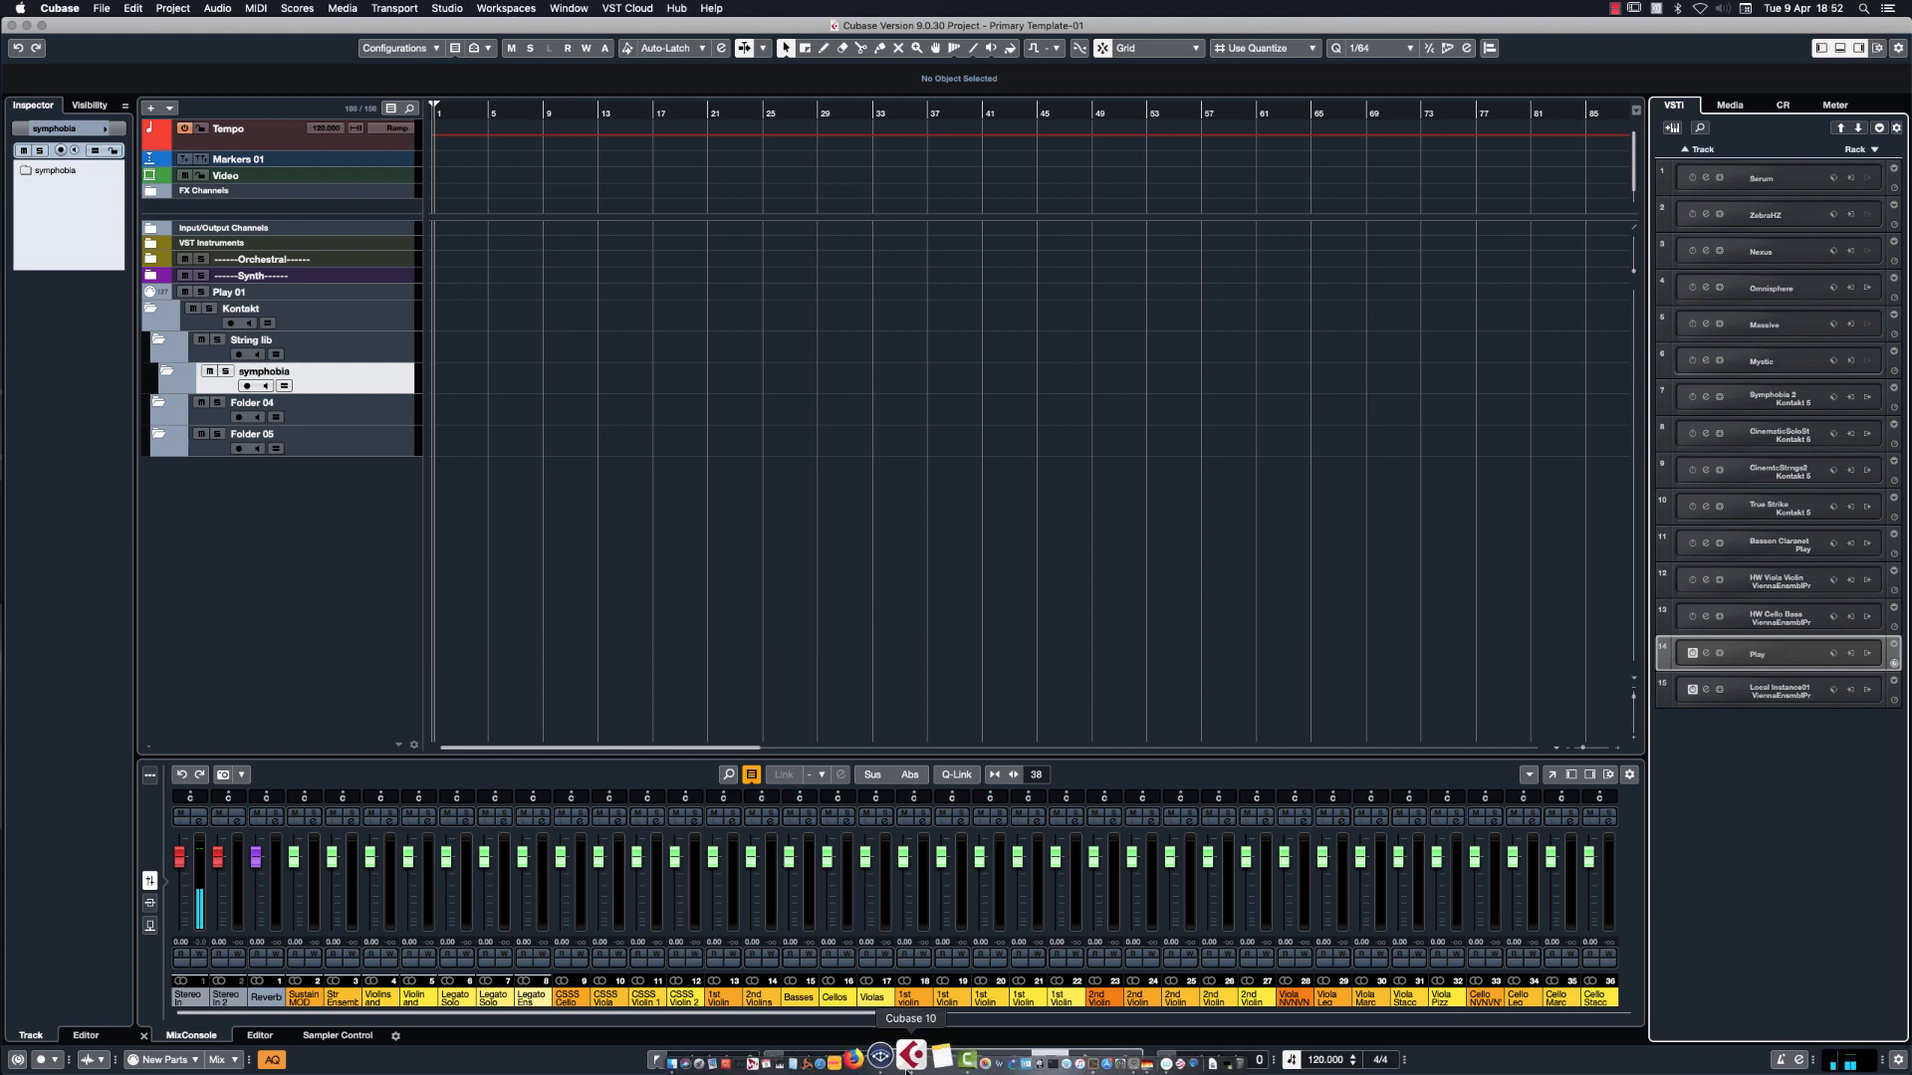
# Show the Vienna Ensemble Pro Server window, skip the offered Java update version, and move the server window aside to uncover the Cubase project.
pyautogui.click(880, 1057)
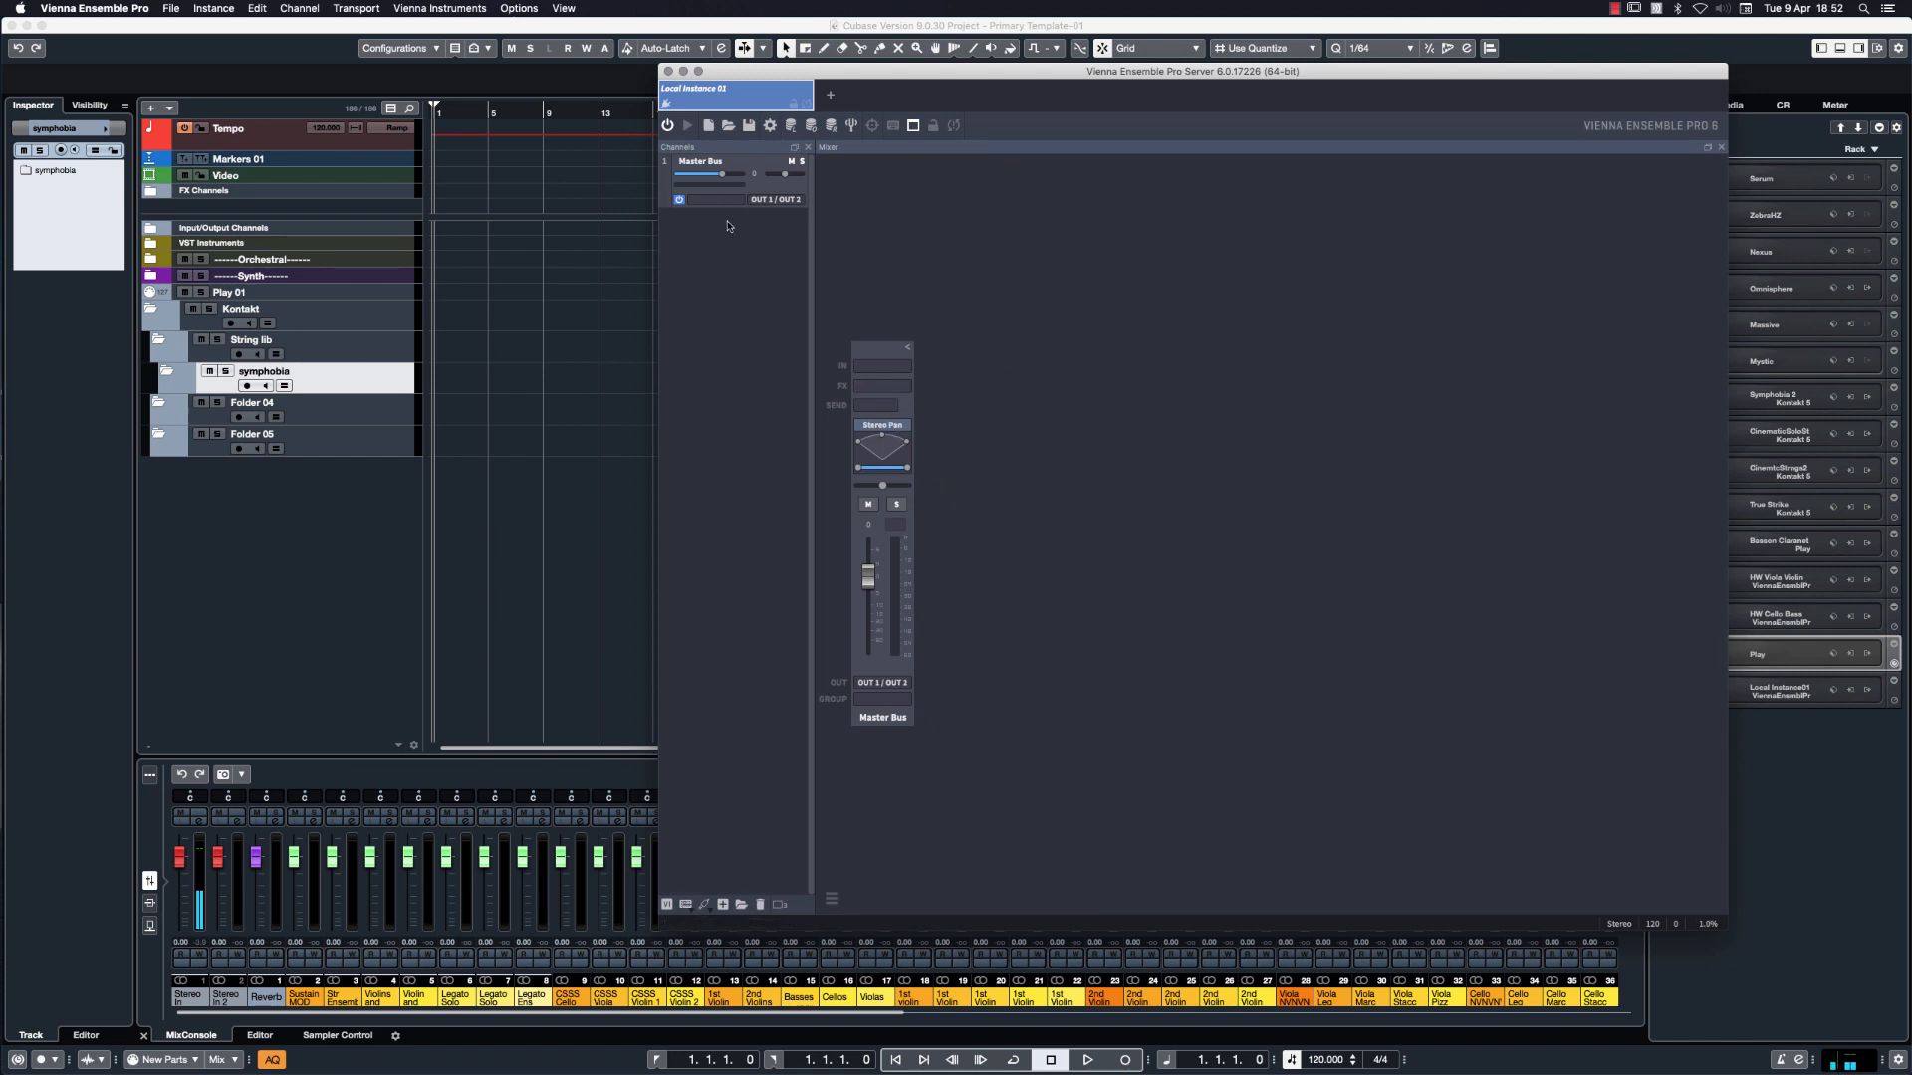
pyautogui.moveTo(915, 71); pyautogui.dragTo(857, 96)
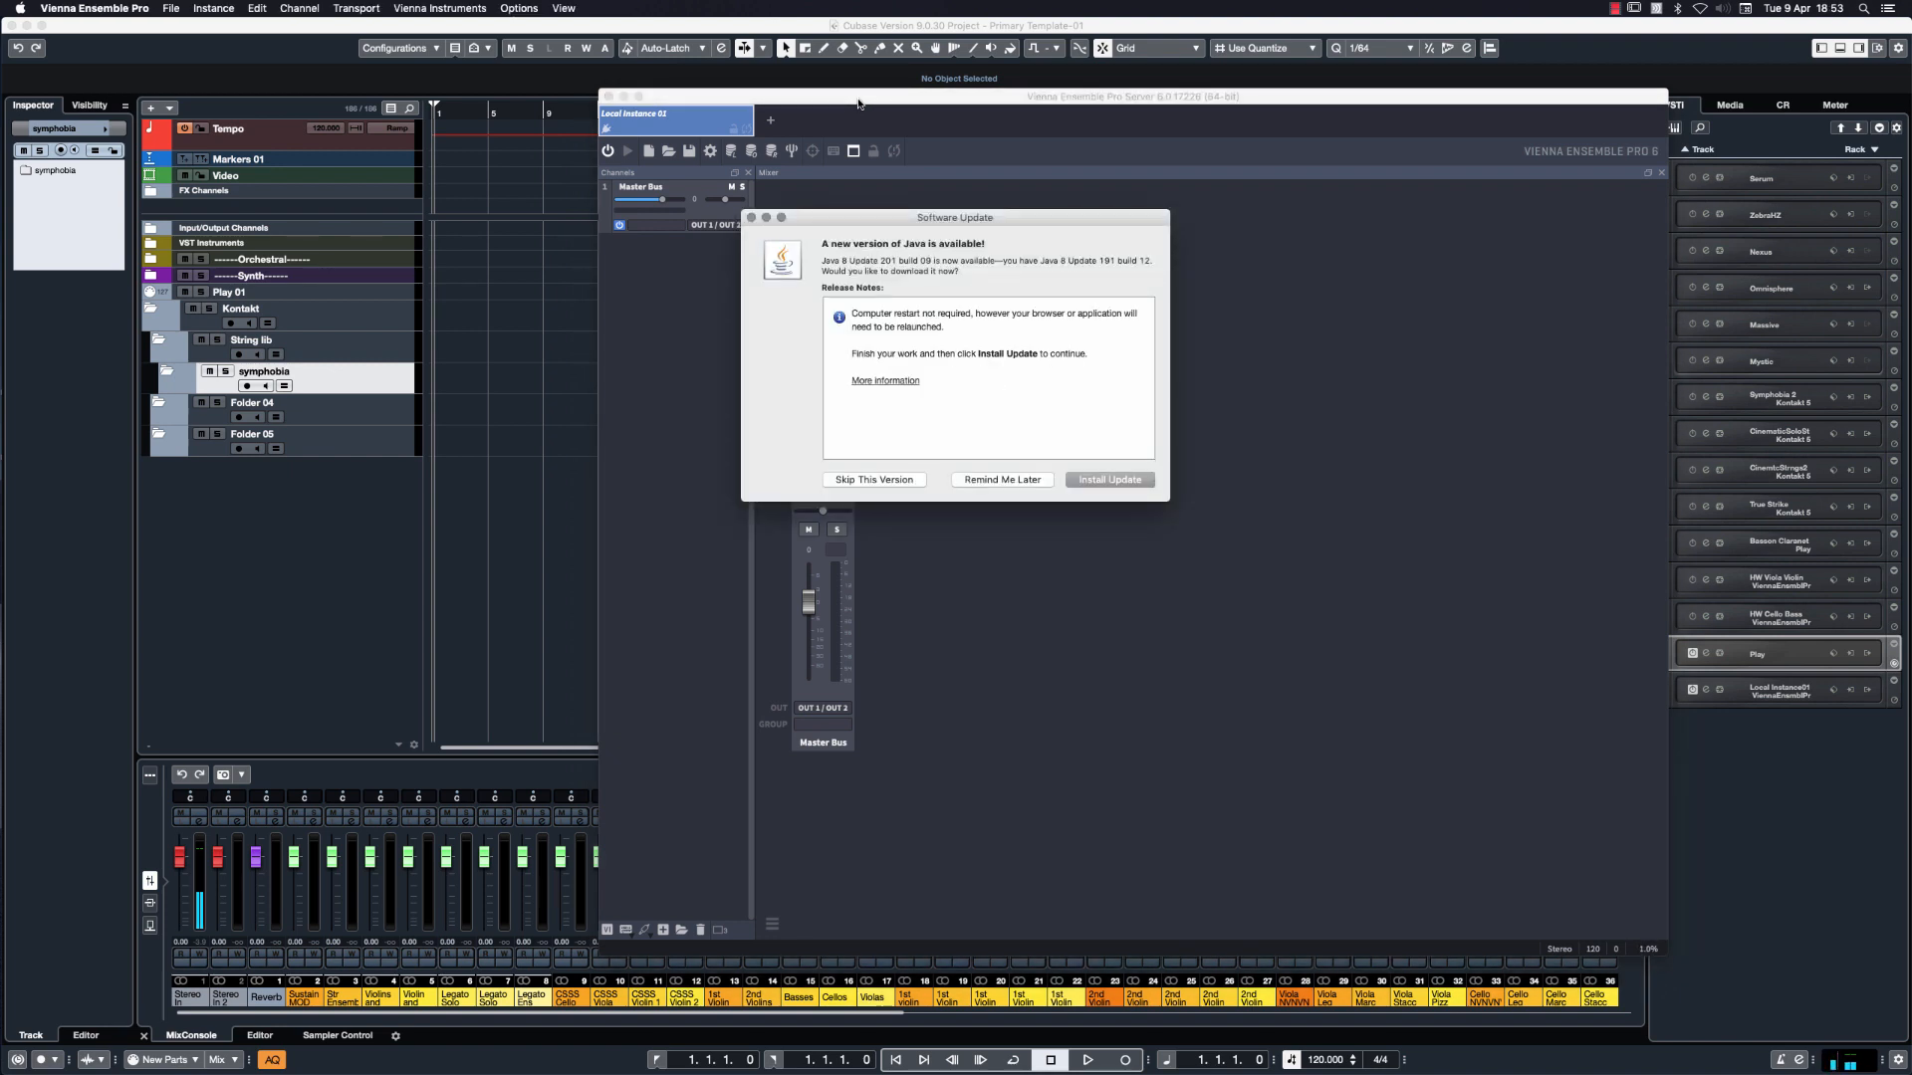
pyautogui.click(878, 480)
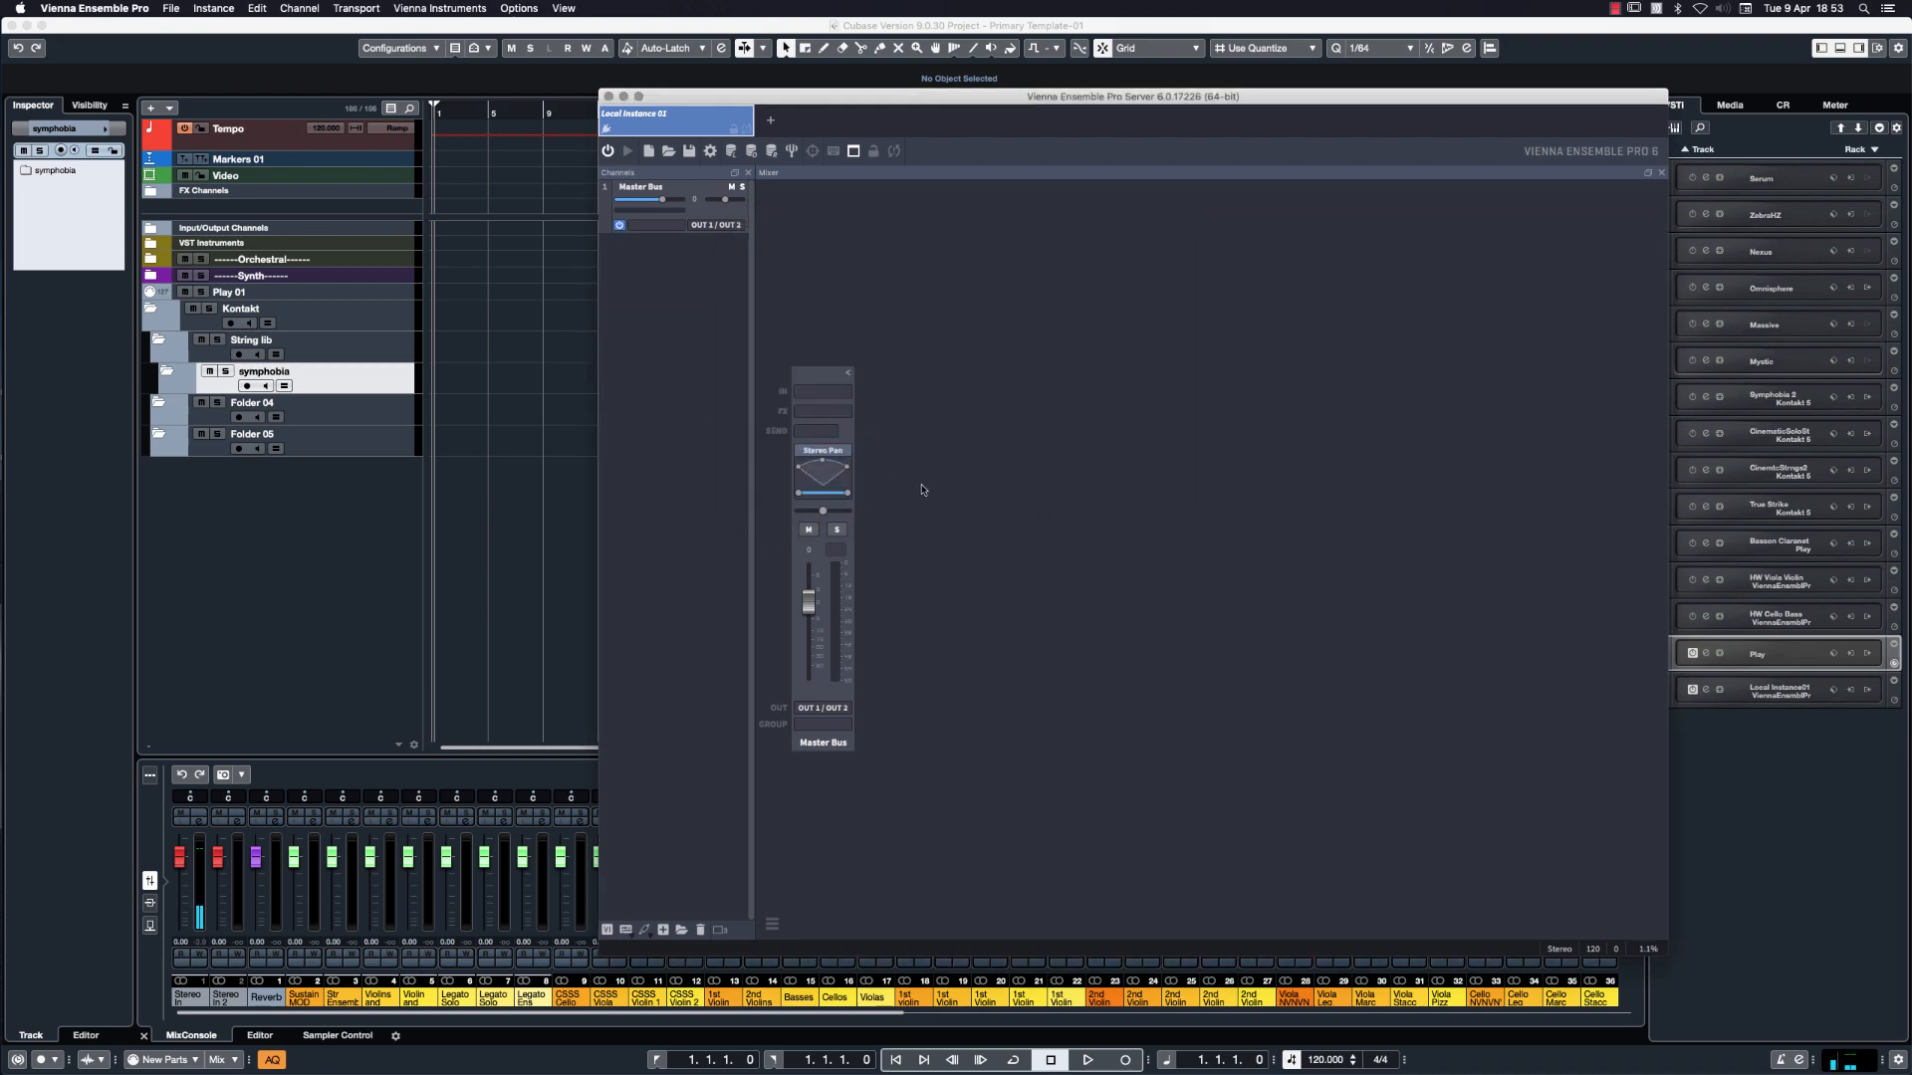
pyautogui.moveTo(720, 97); pyautogui.dragTo(1888, 182)
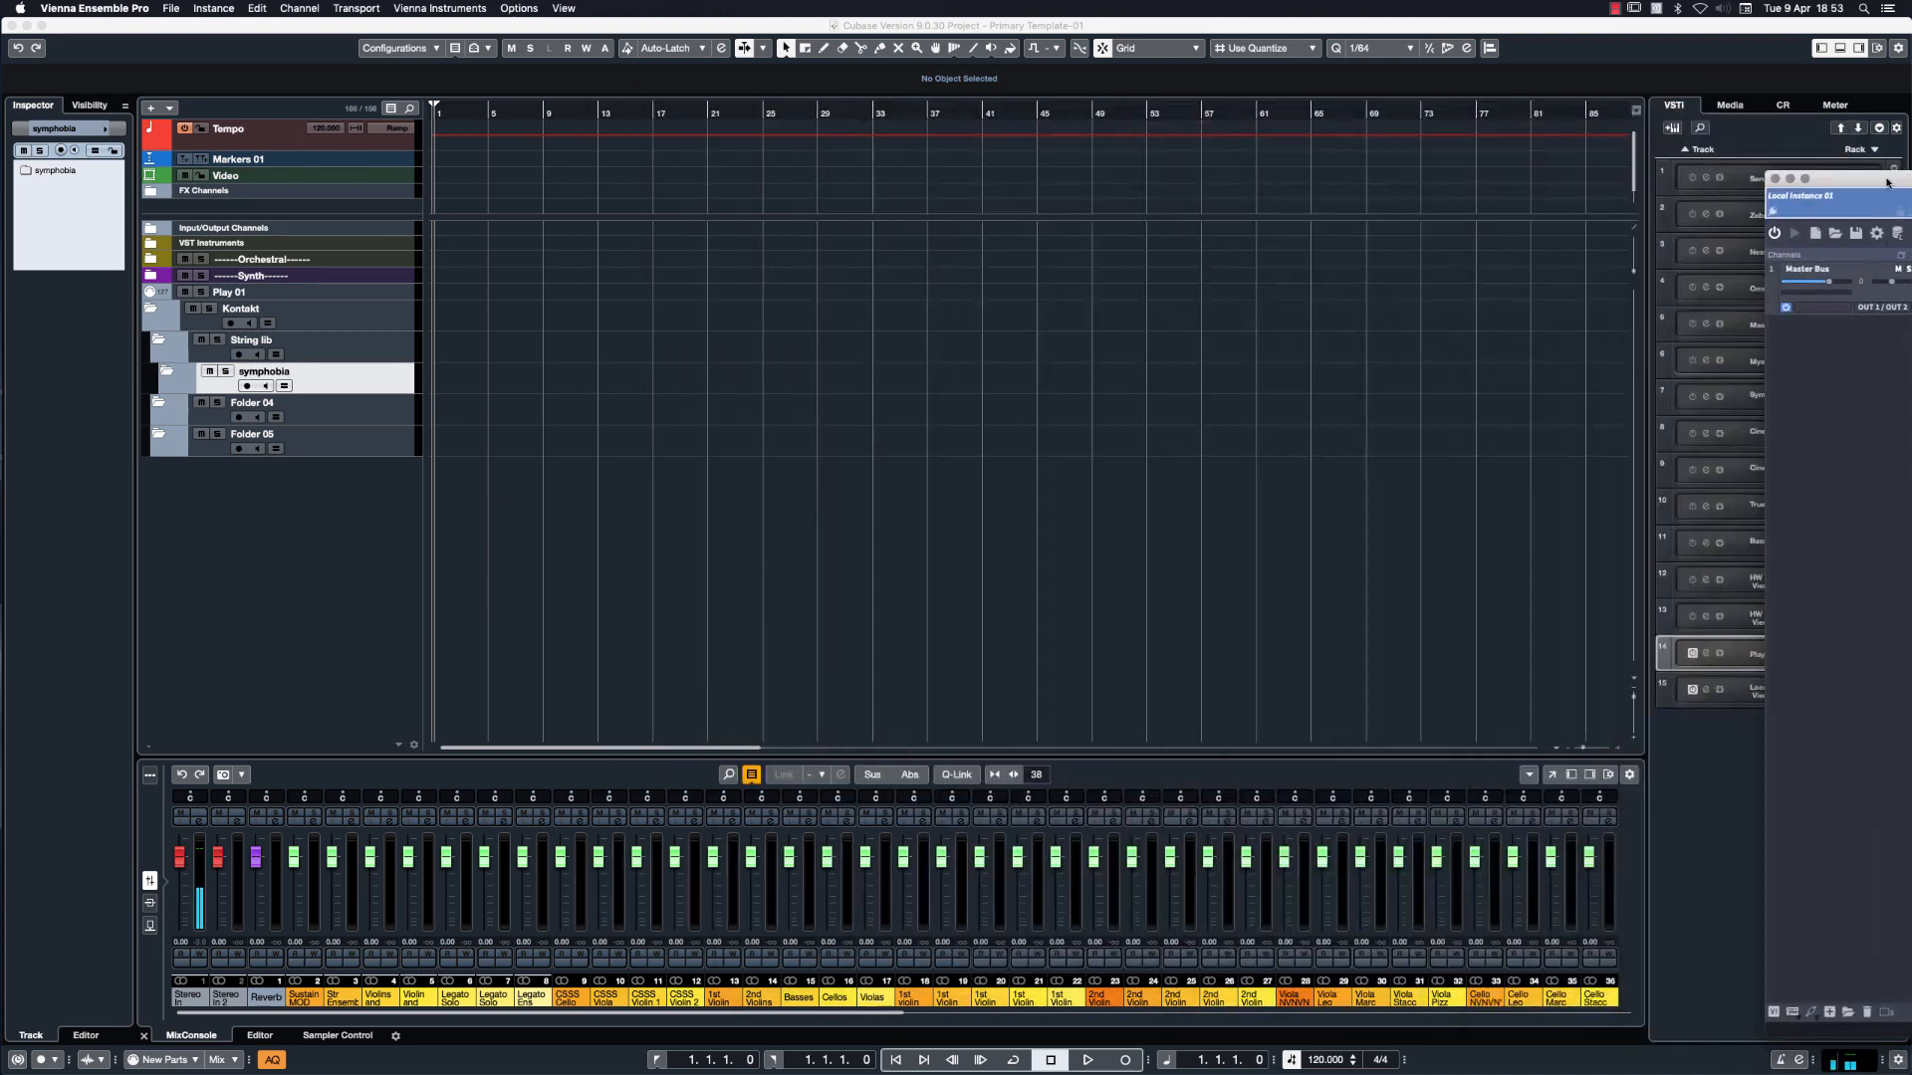
# Return to the Cubase project and look through the mixer channels from the first to the last and back.
pyautogui.click(1506, 211)
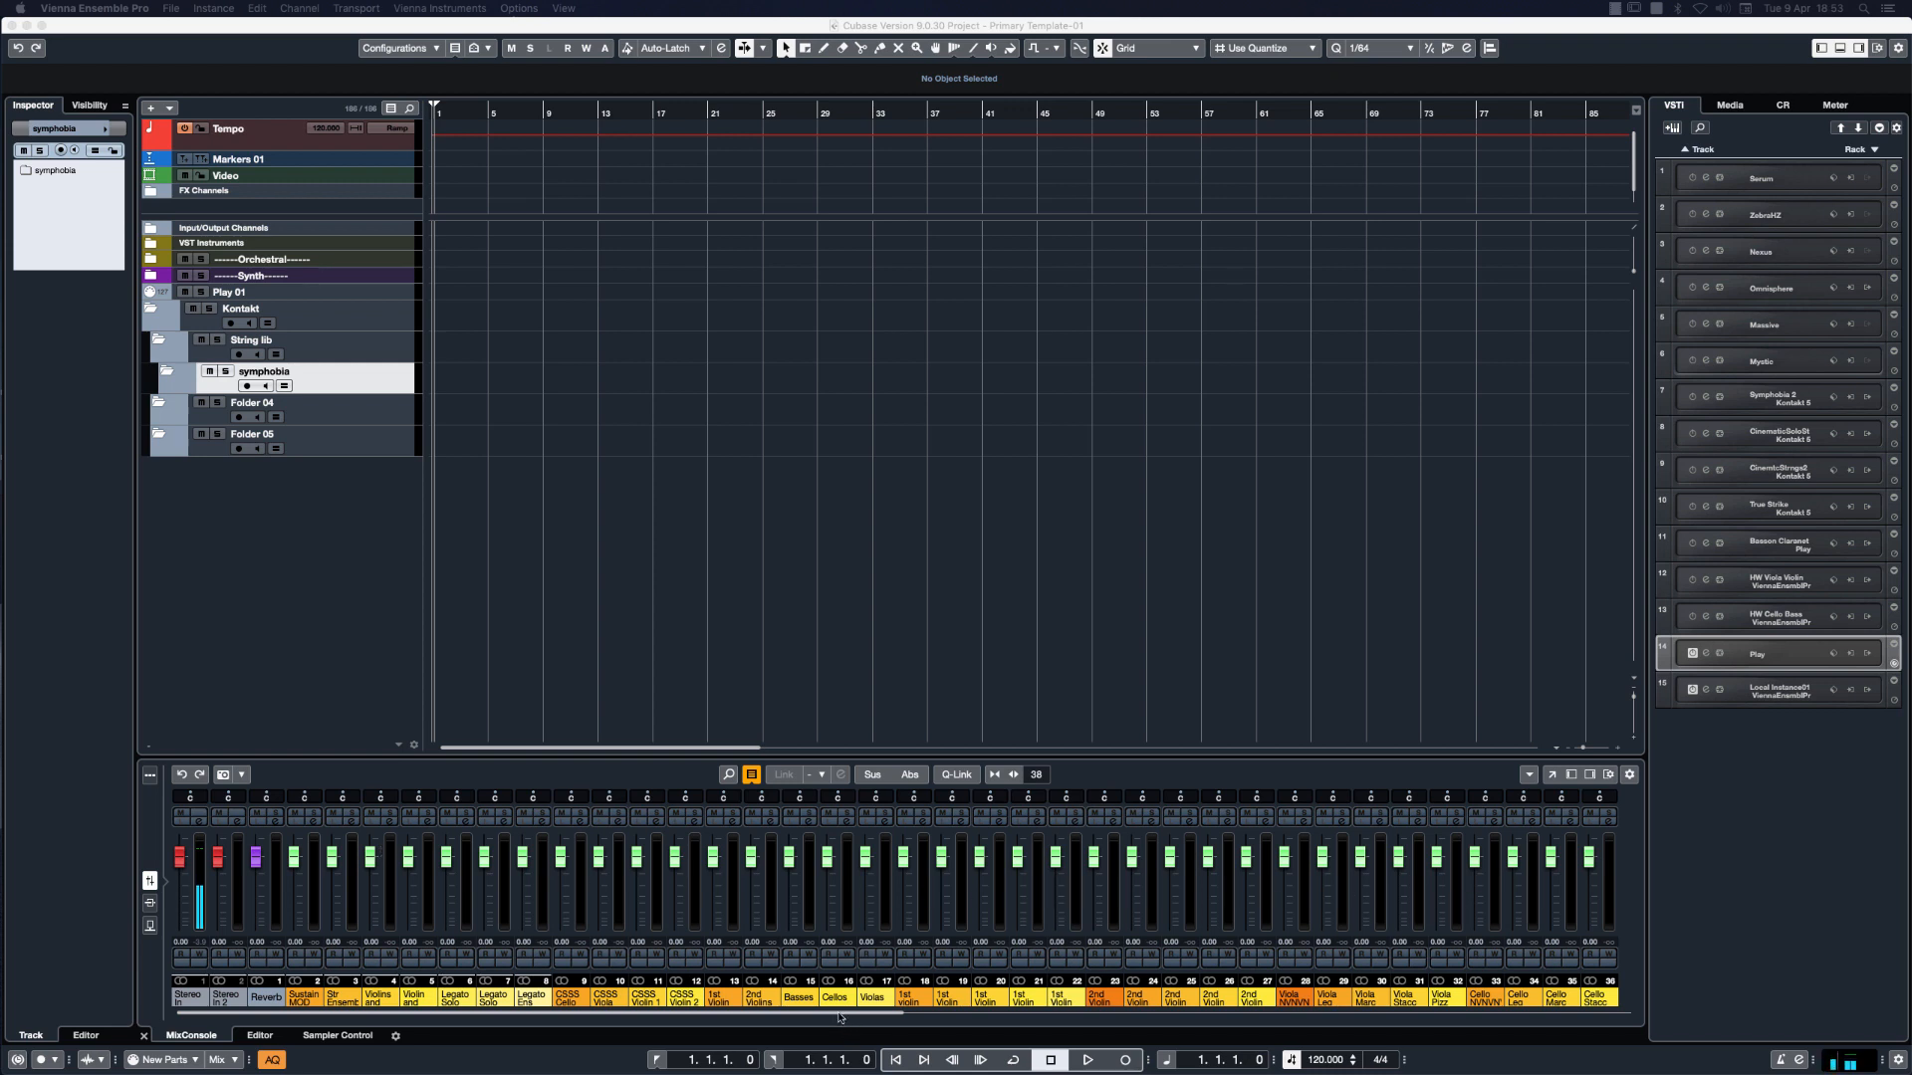
pyautogui.moveTo(847, 1014); pyautogui.dragTo(1559, 1018)
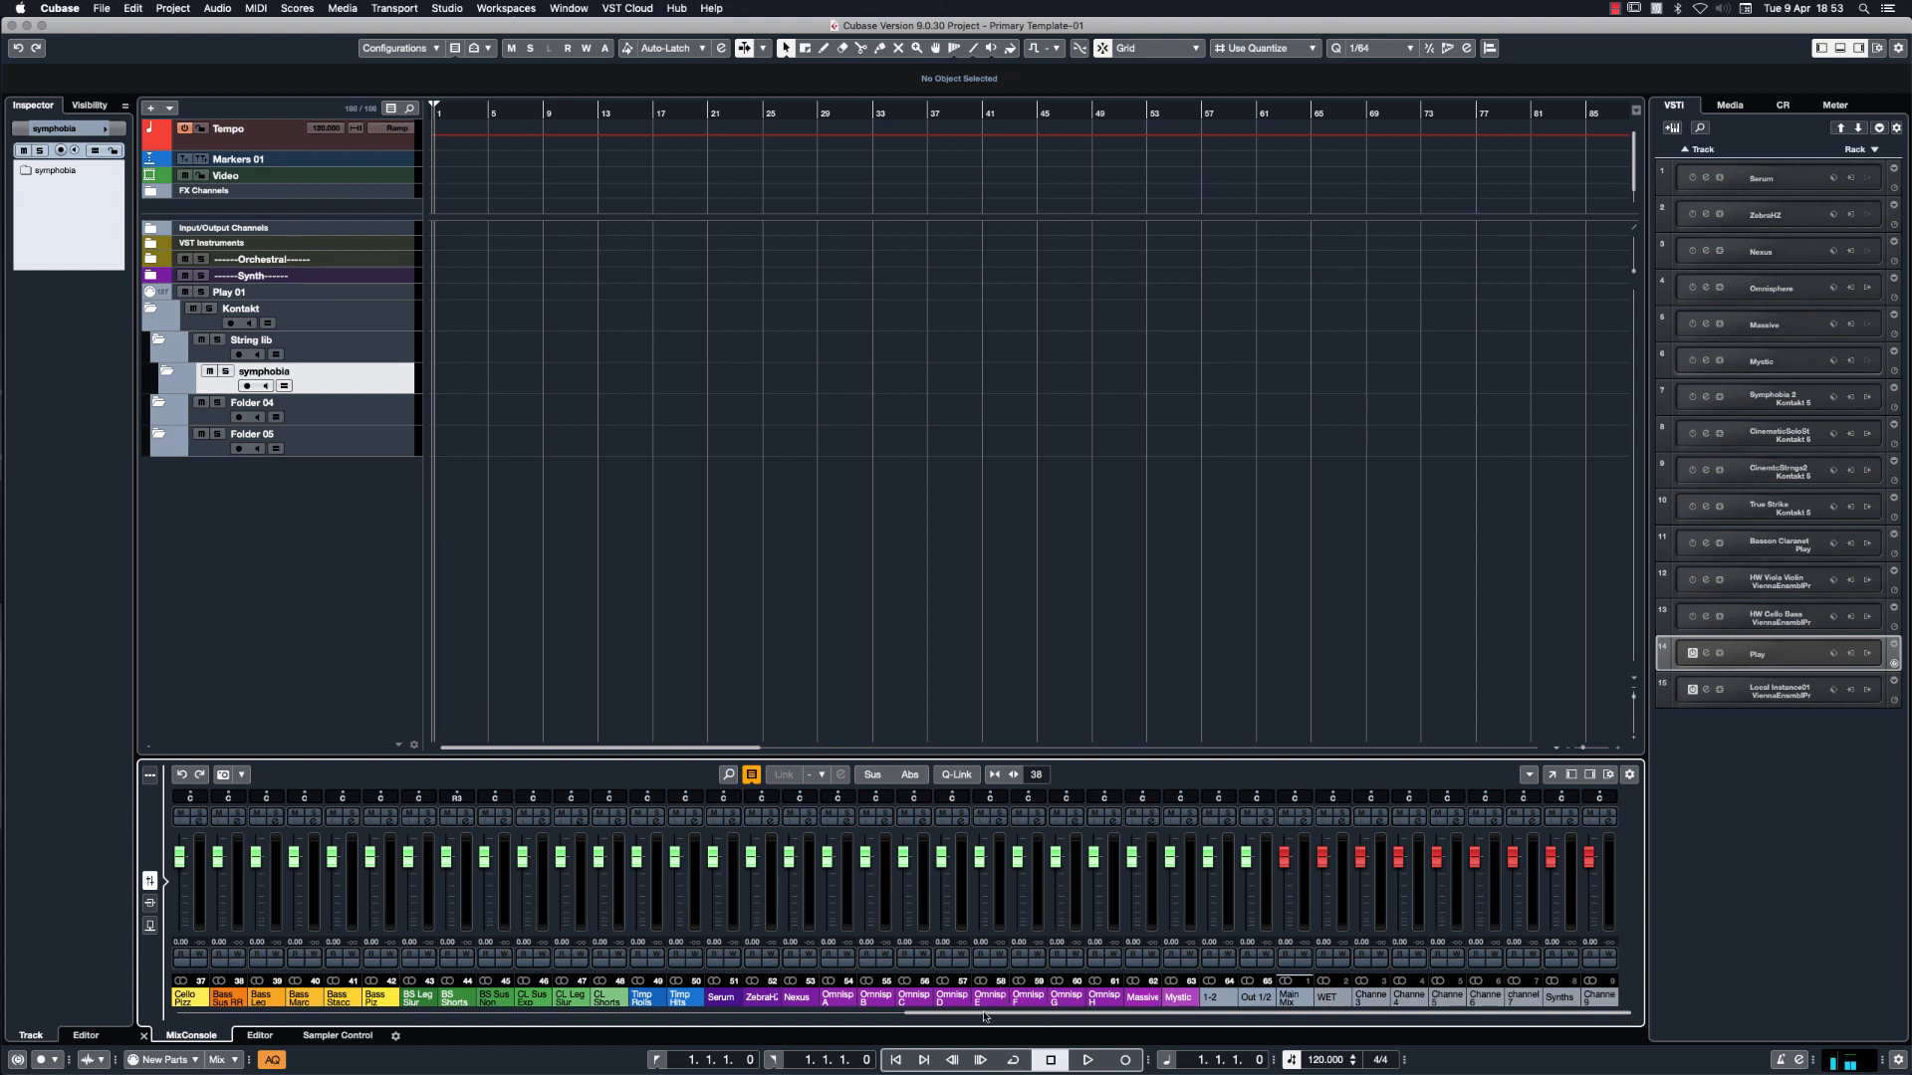
pyautogui.moveTo(977, 1014); pyautogui.dragTo(254, 1000)
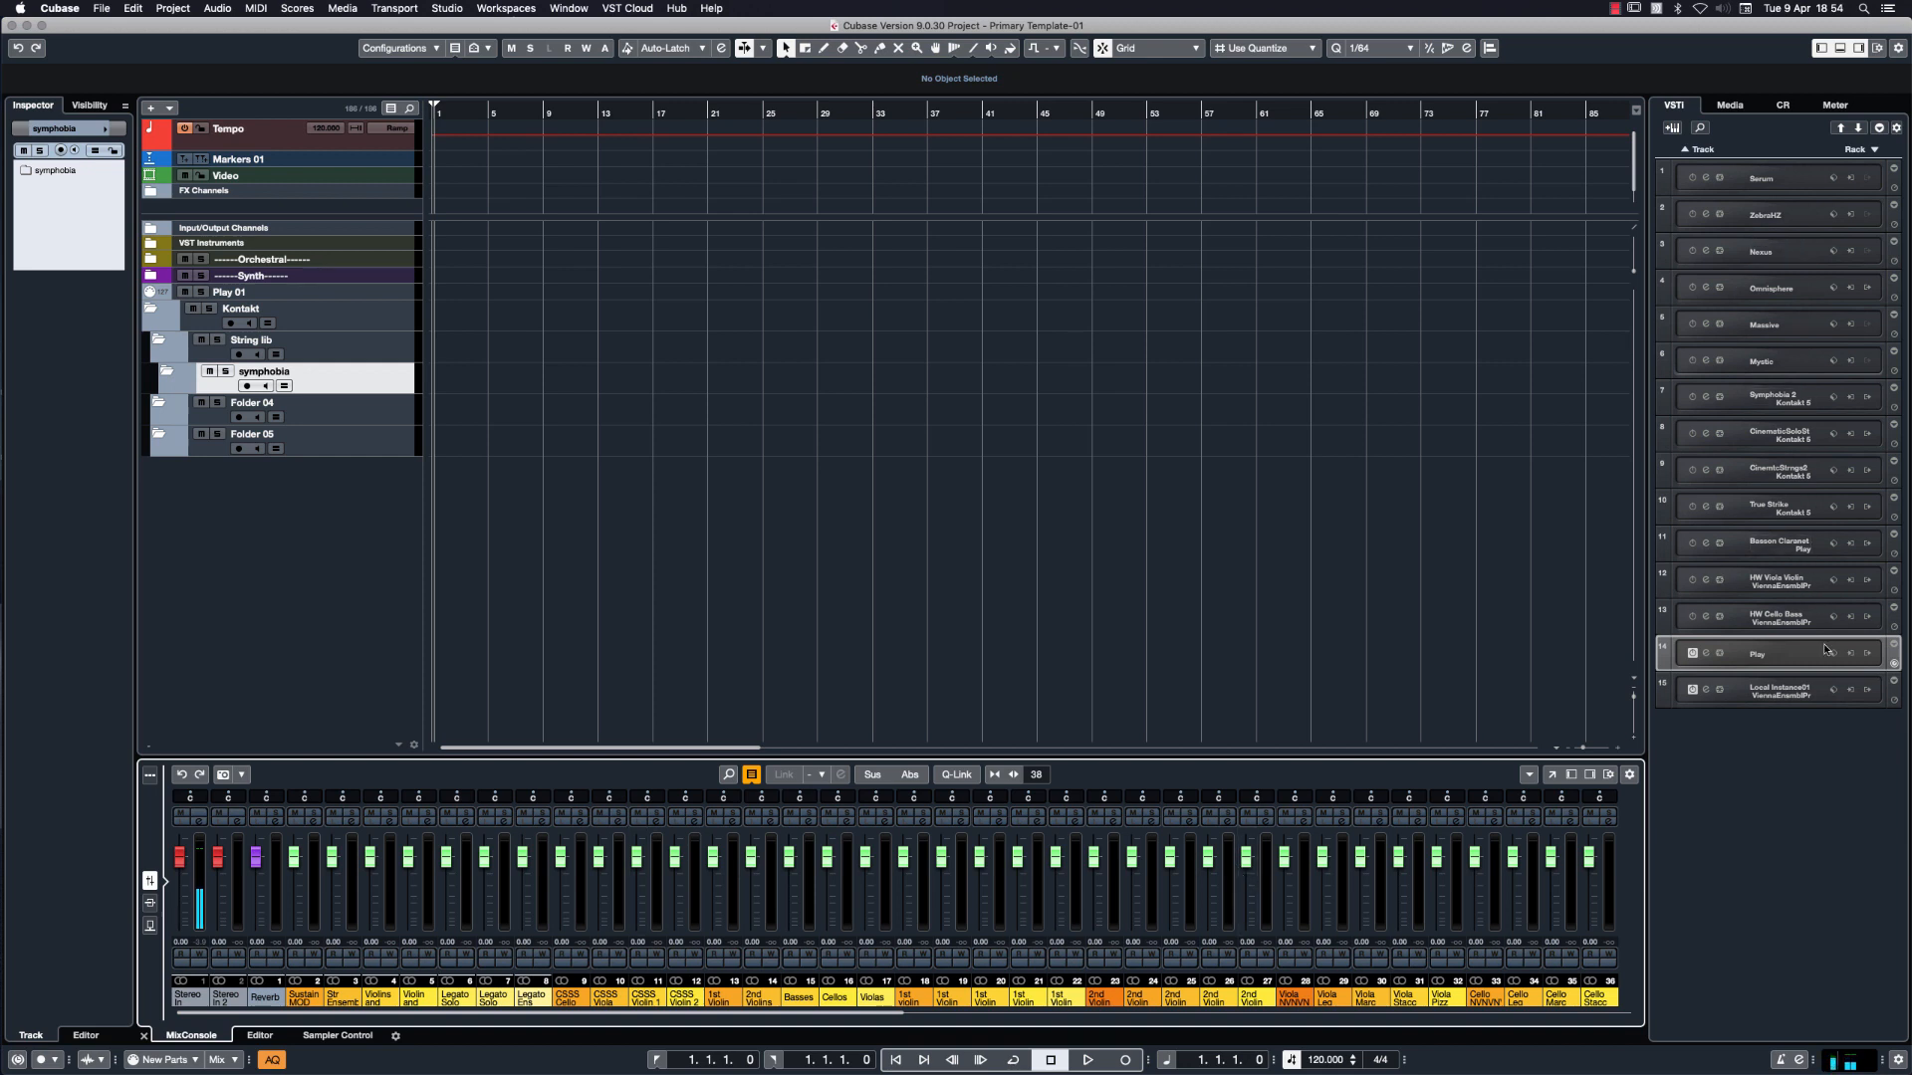
# Check the output list of the Local Instance01 rack slot and locate its output channel near the end of the mixer.
pyautogui.click(1740, 694)
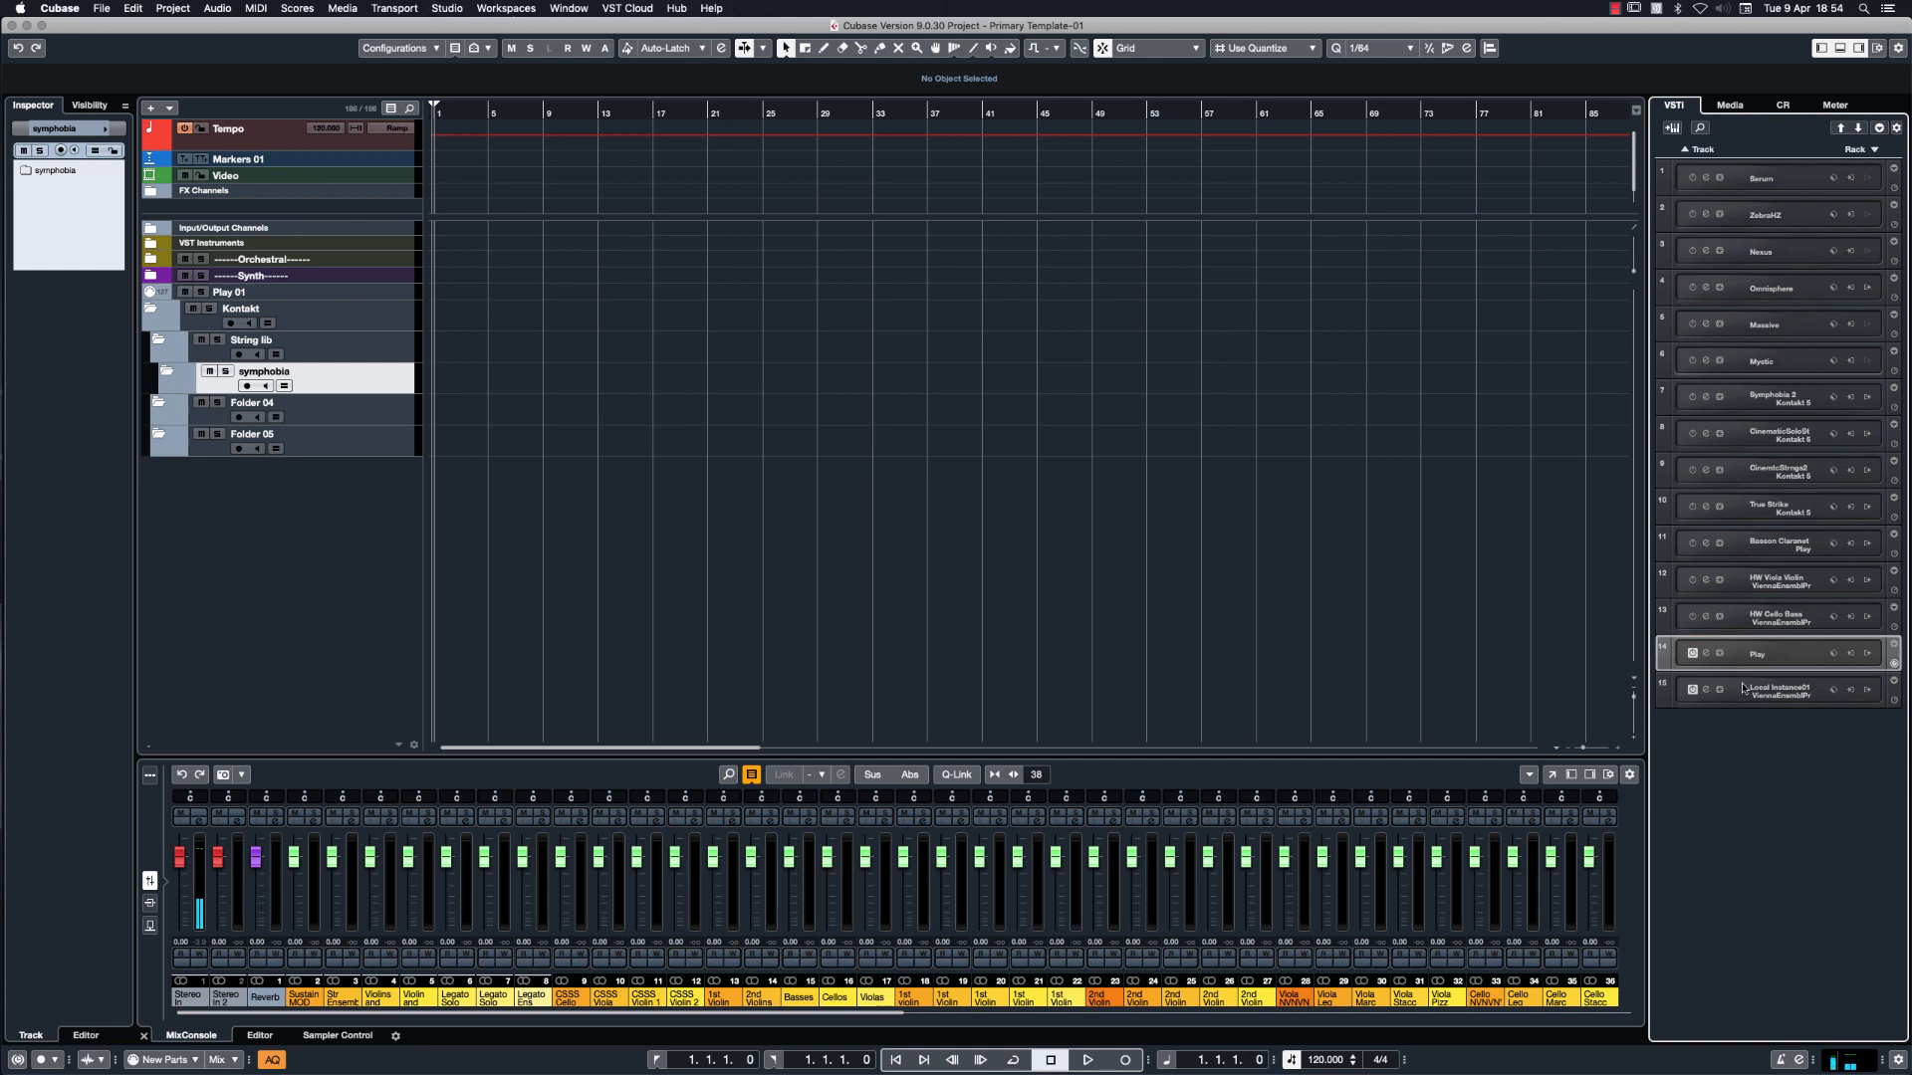
pyautogui.click(1867, 690)
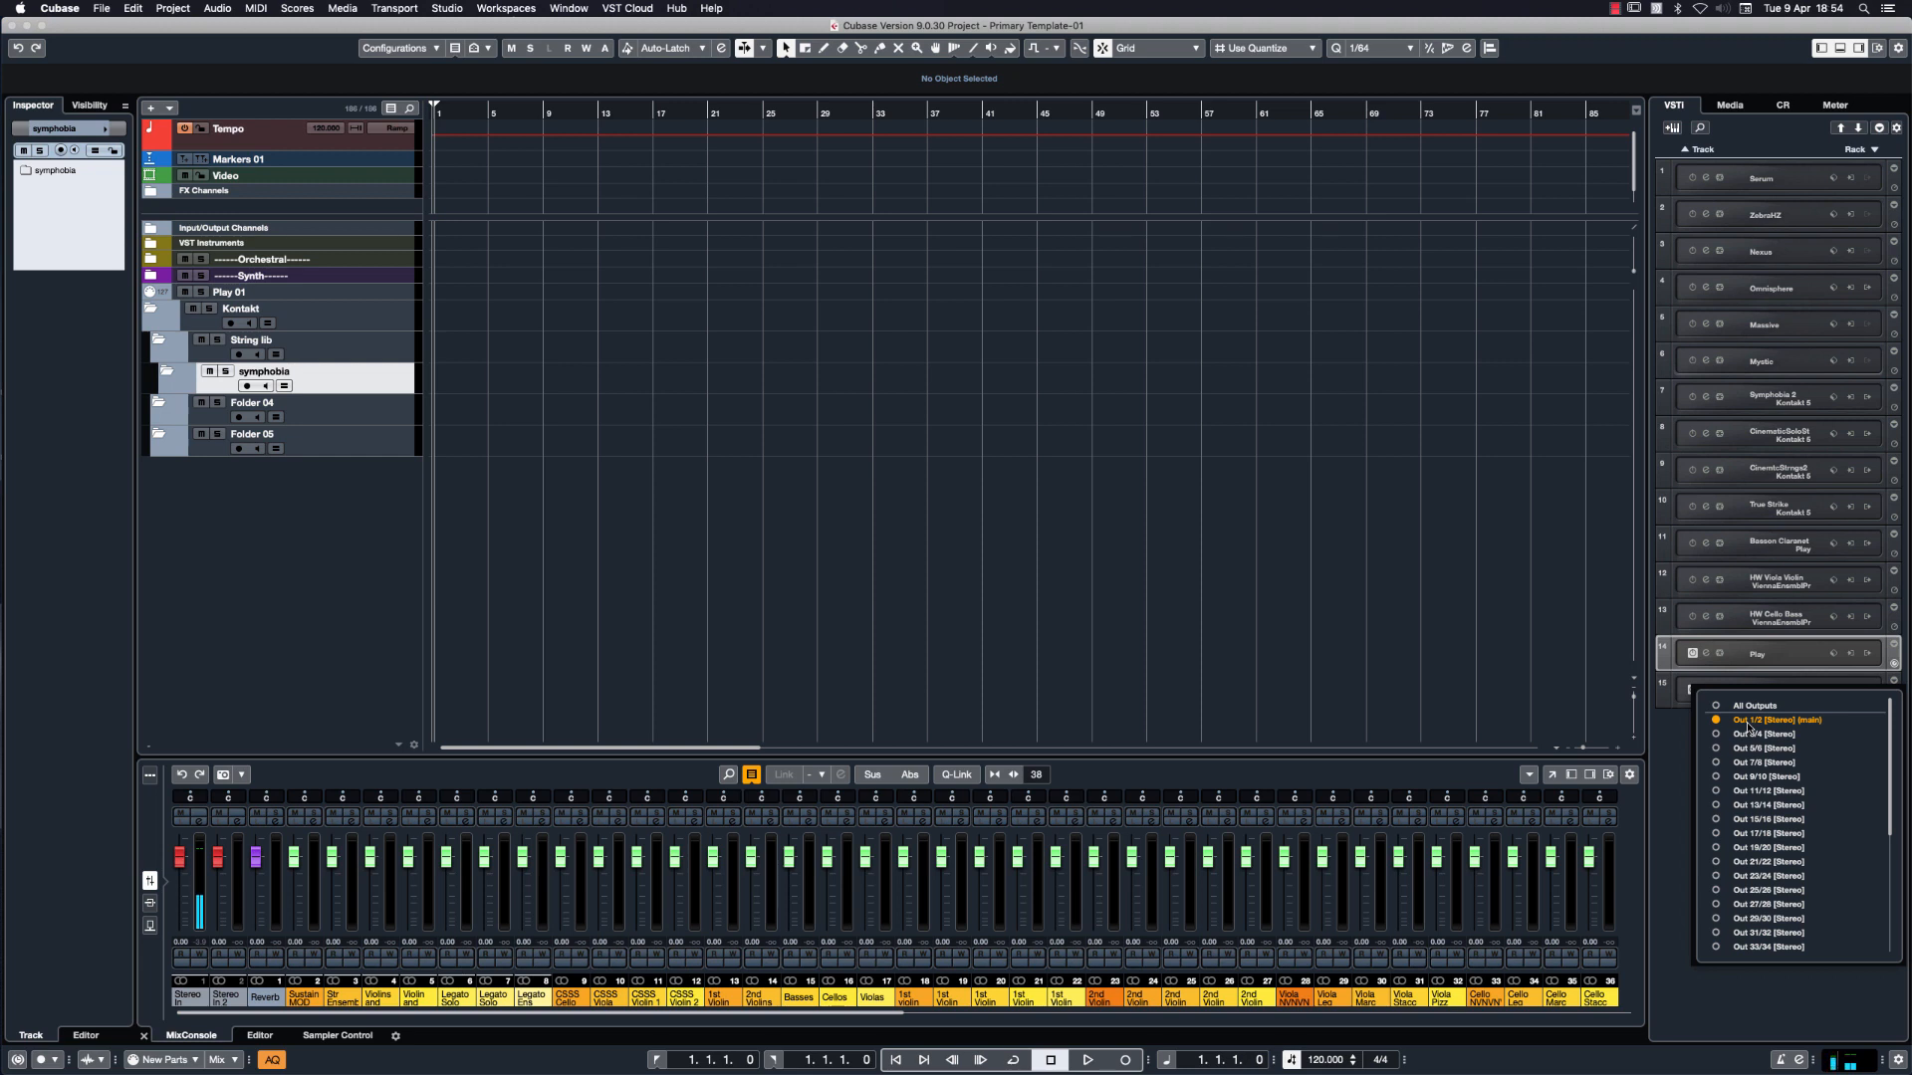
pyautogui.click(884, 1013)
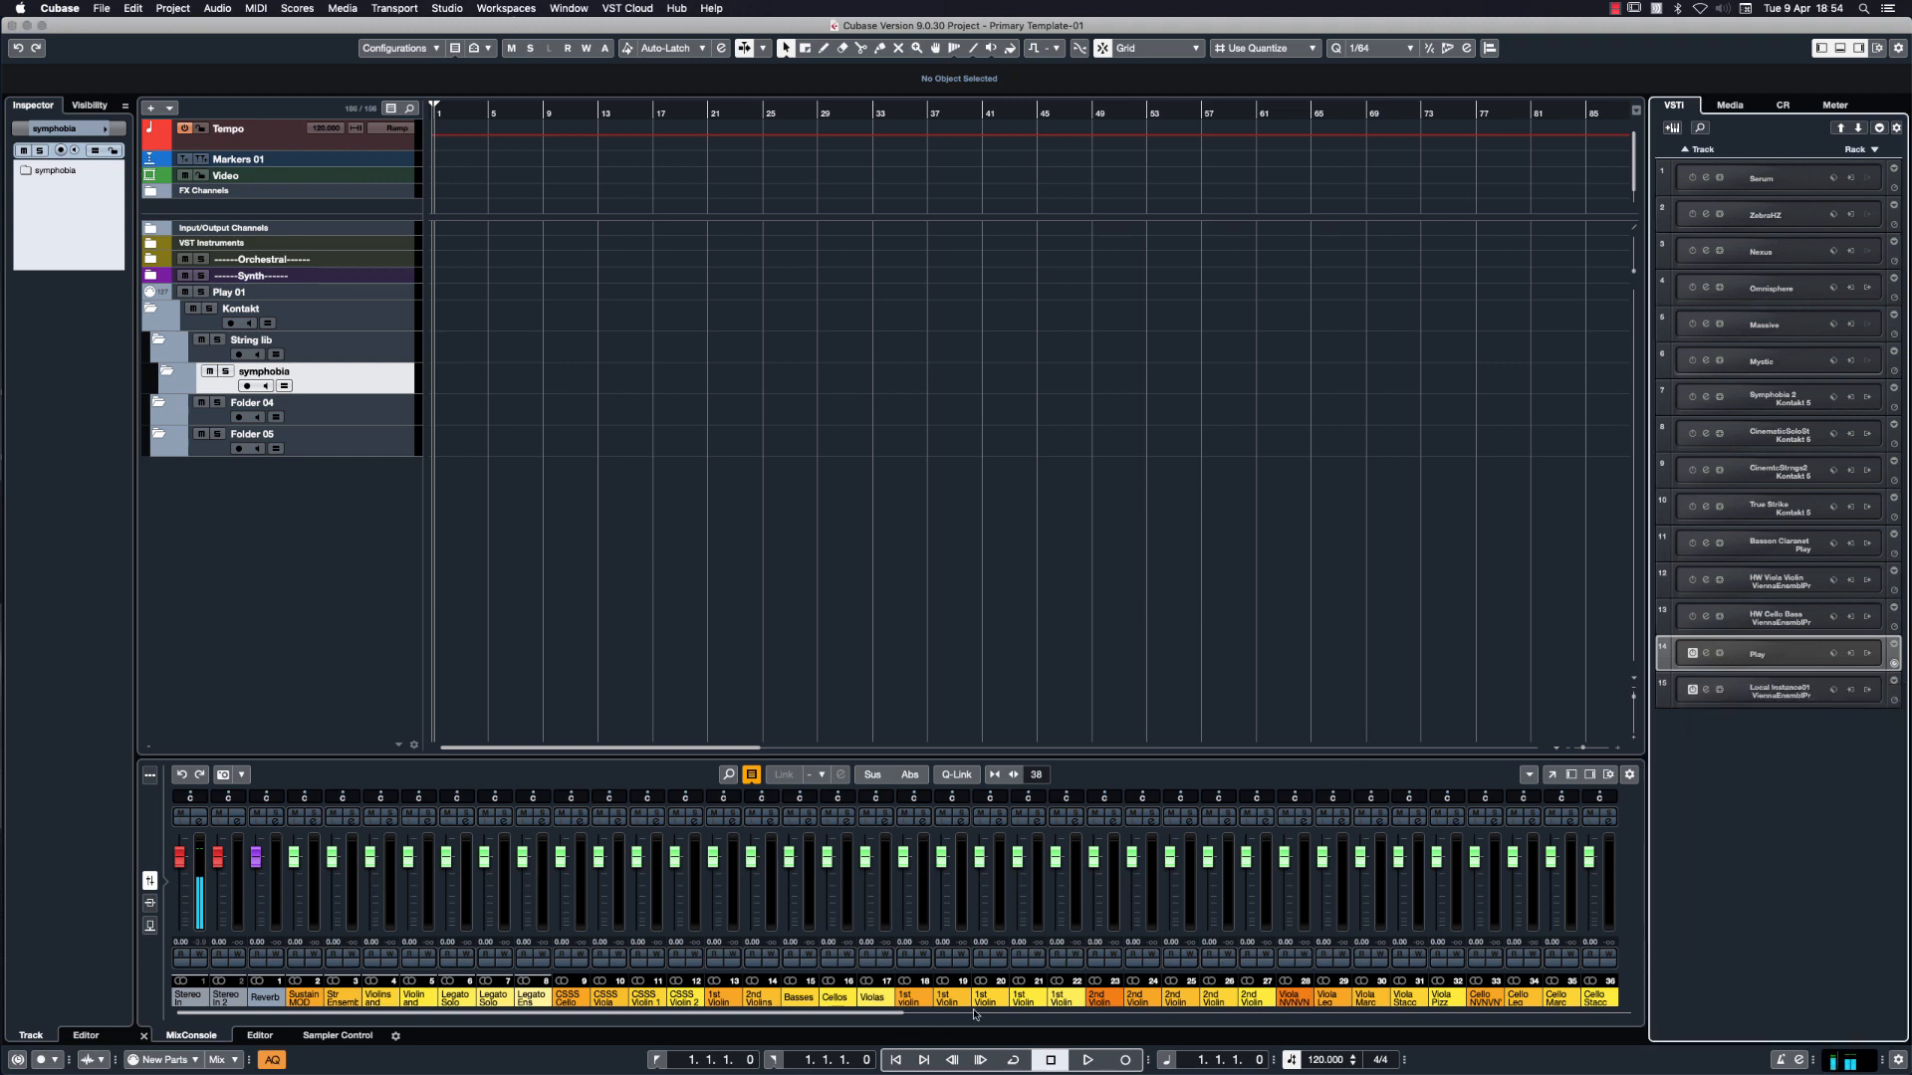
pyautogui.click(1119, 996)
pyautogui.click(899, 1014)
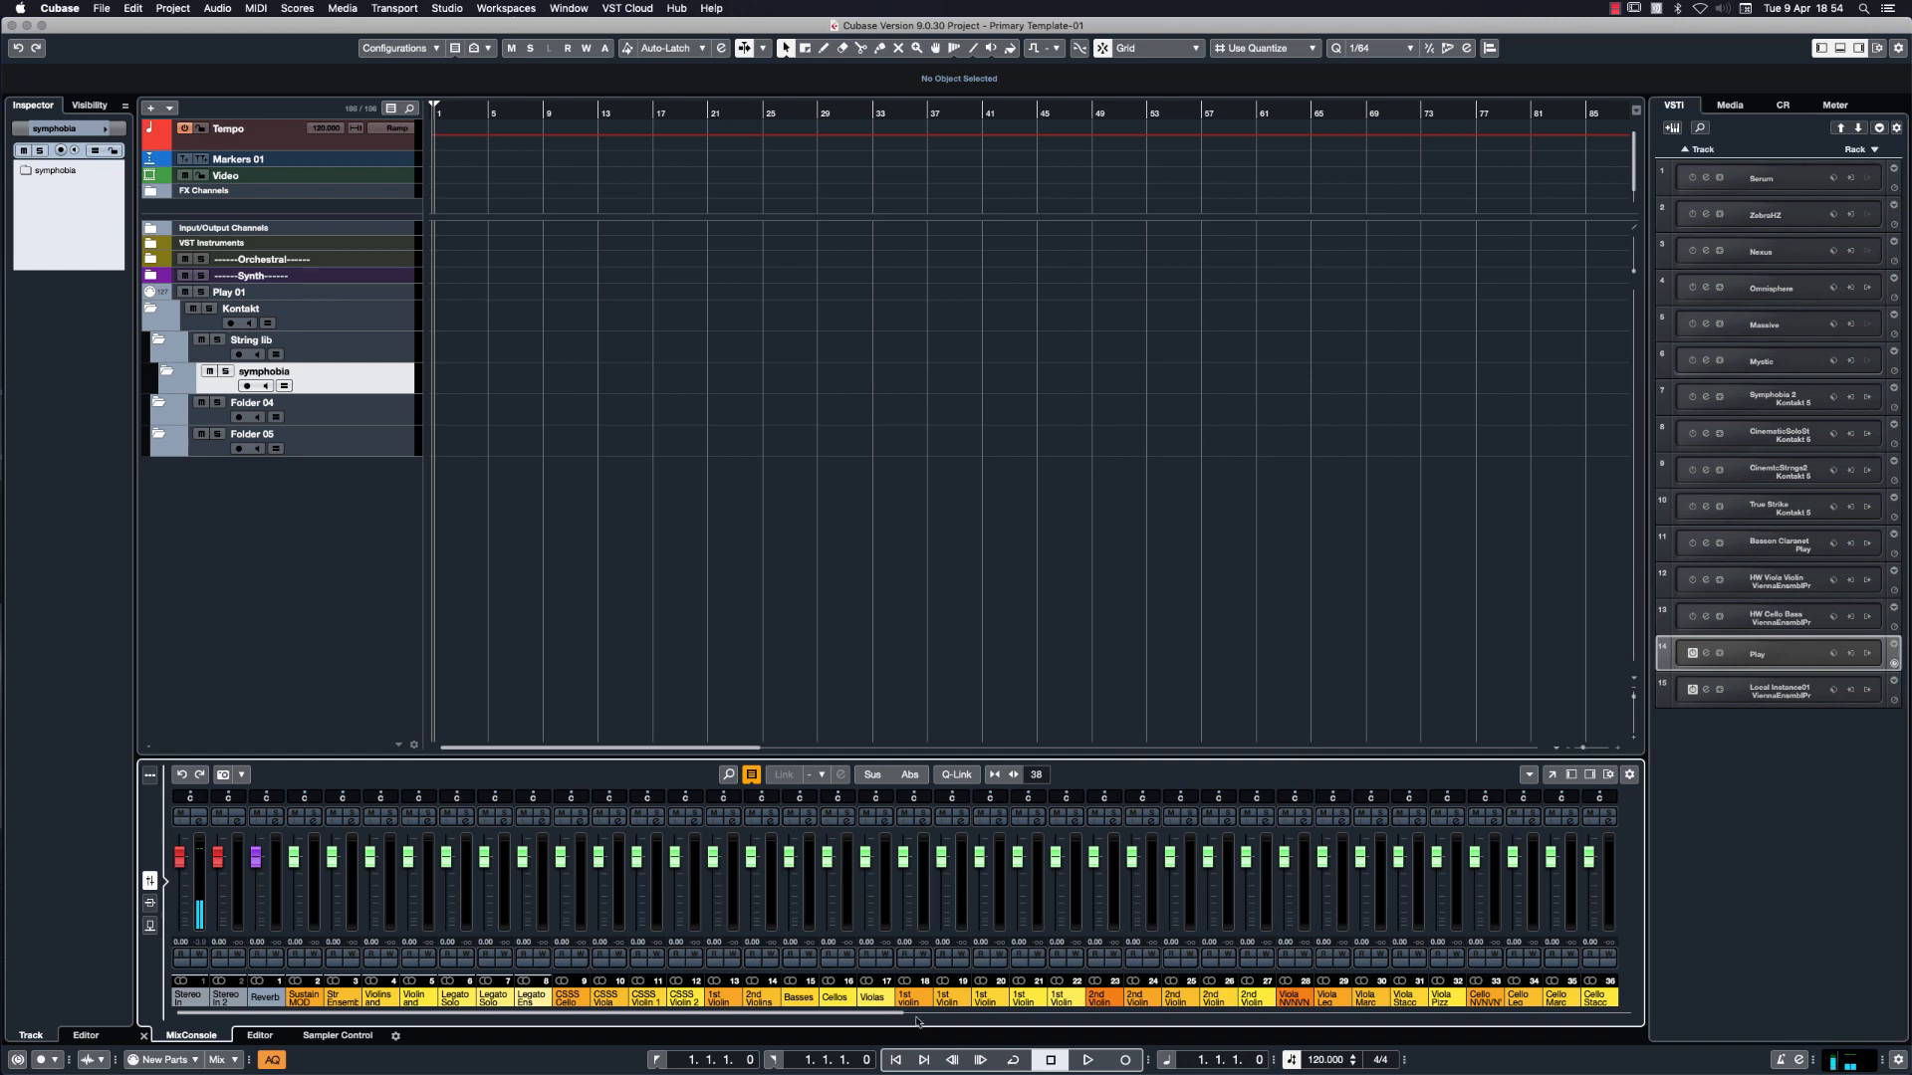
pyautogui.moveTo(894, 1015); pyautogui.dragTo(1404, 1026)
pyautogui.hscroll(5, 1404, 1026)
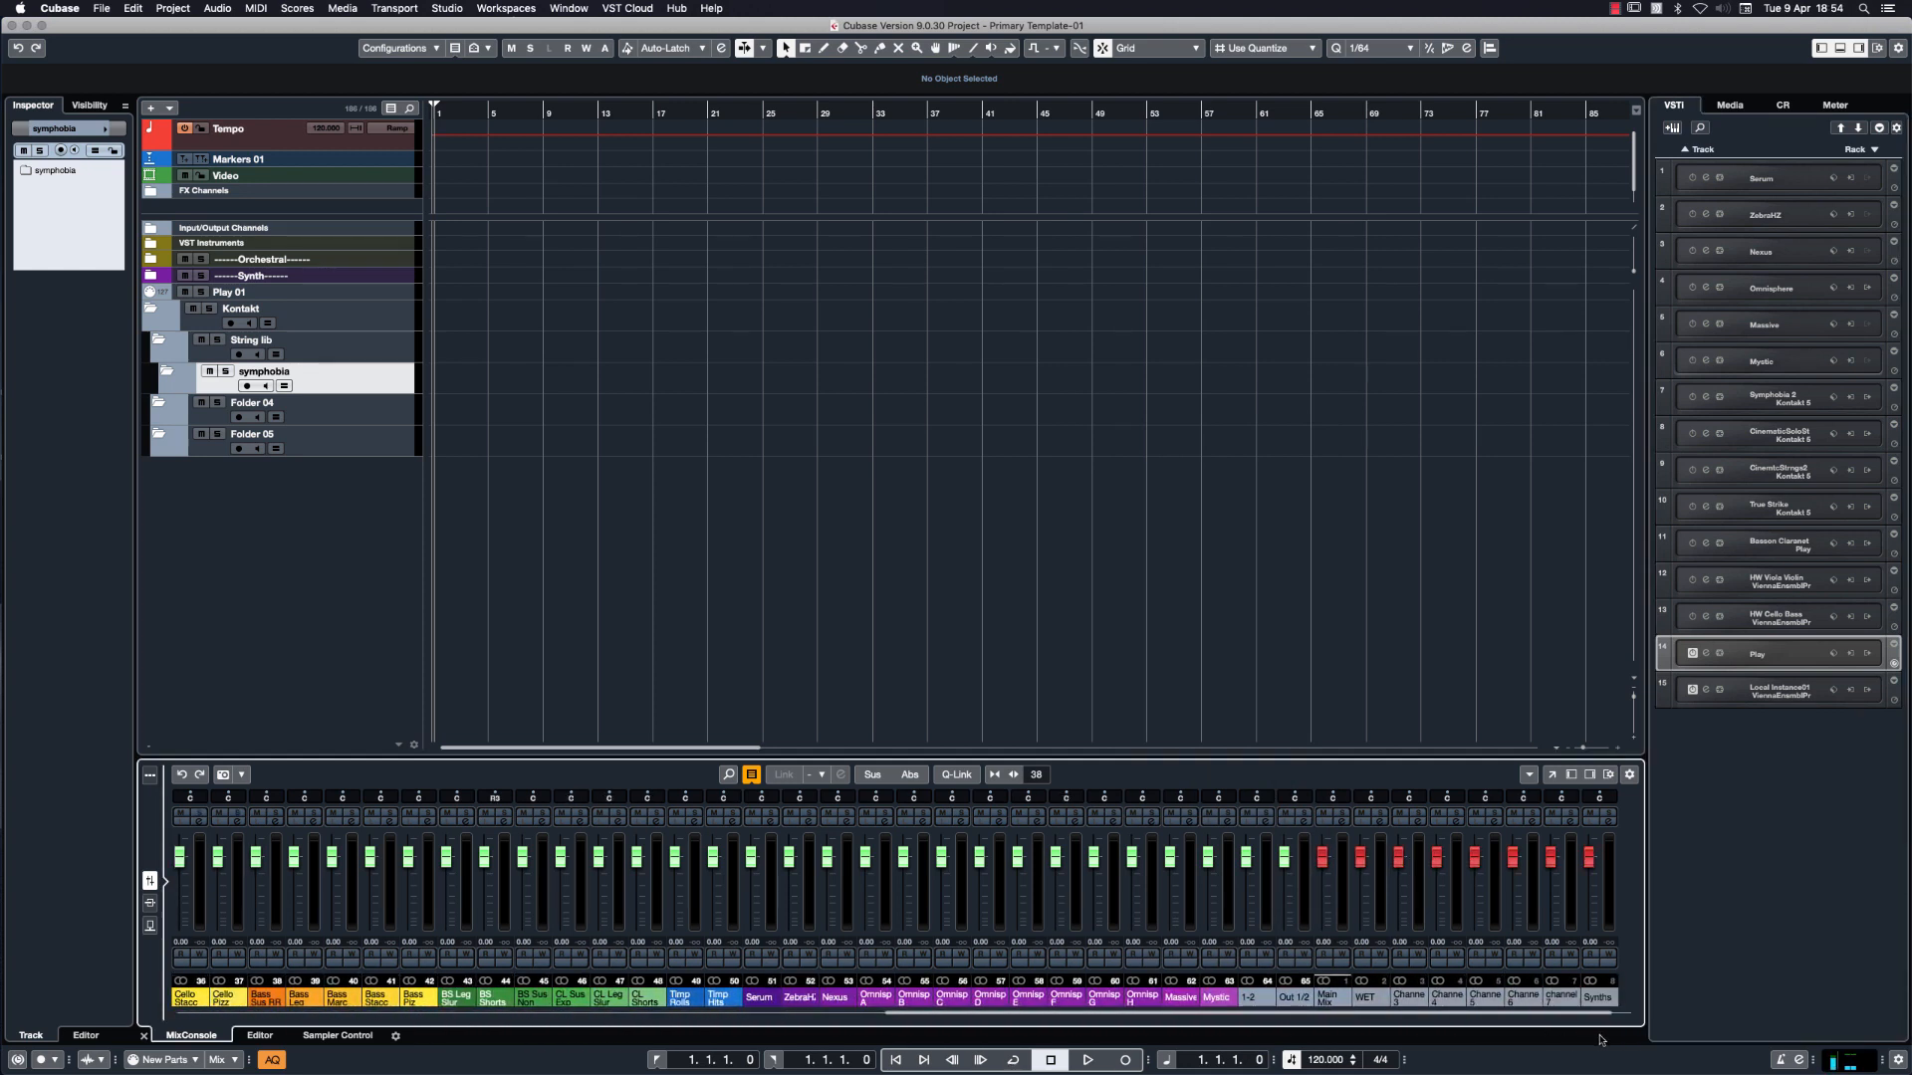
# Select the mixer's 1-2 channel and expand the VST Instruments folder track, collapsing the Play subfolder inside it.
pyautogui.click(1258, 999)
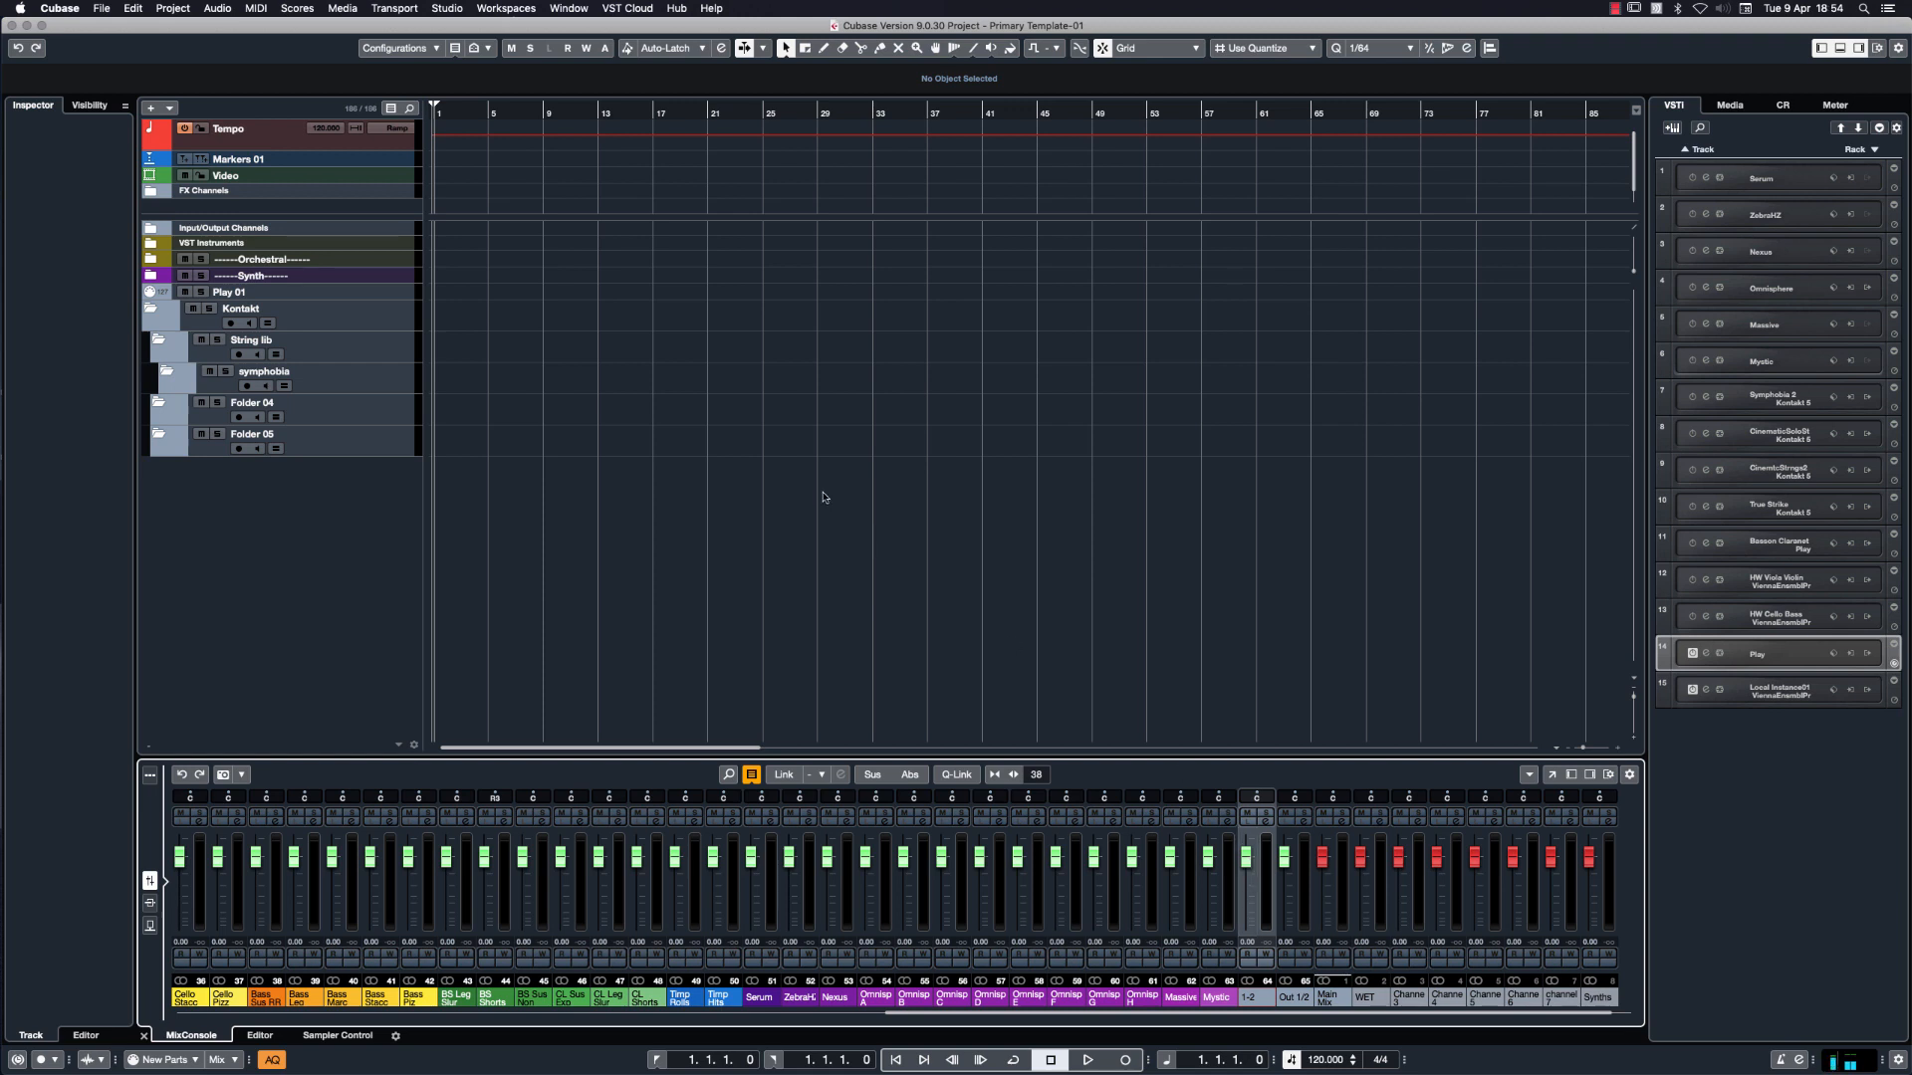
pyautogui.click(151, 246)
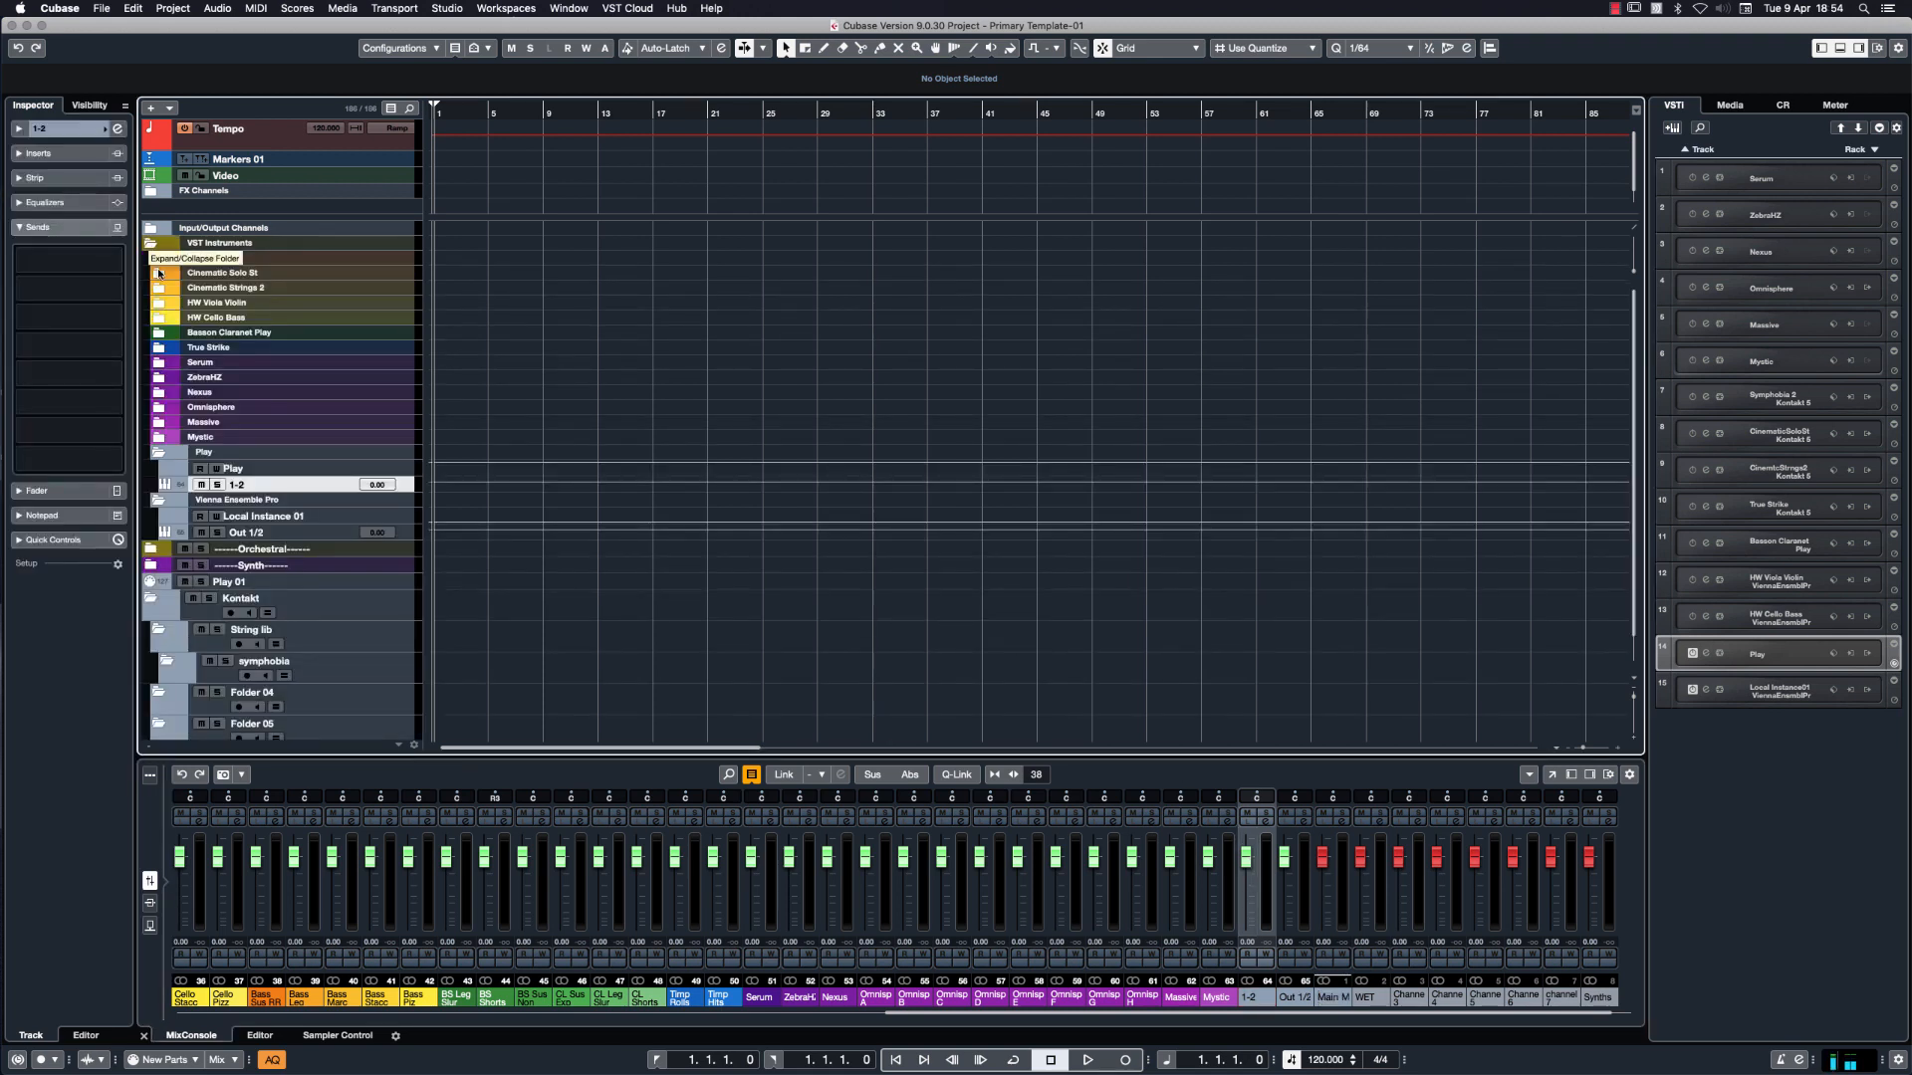
pyautogui.click(158, 453)
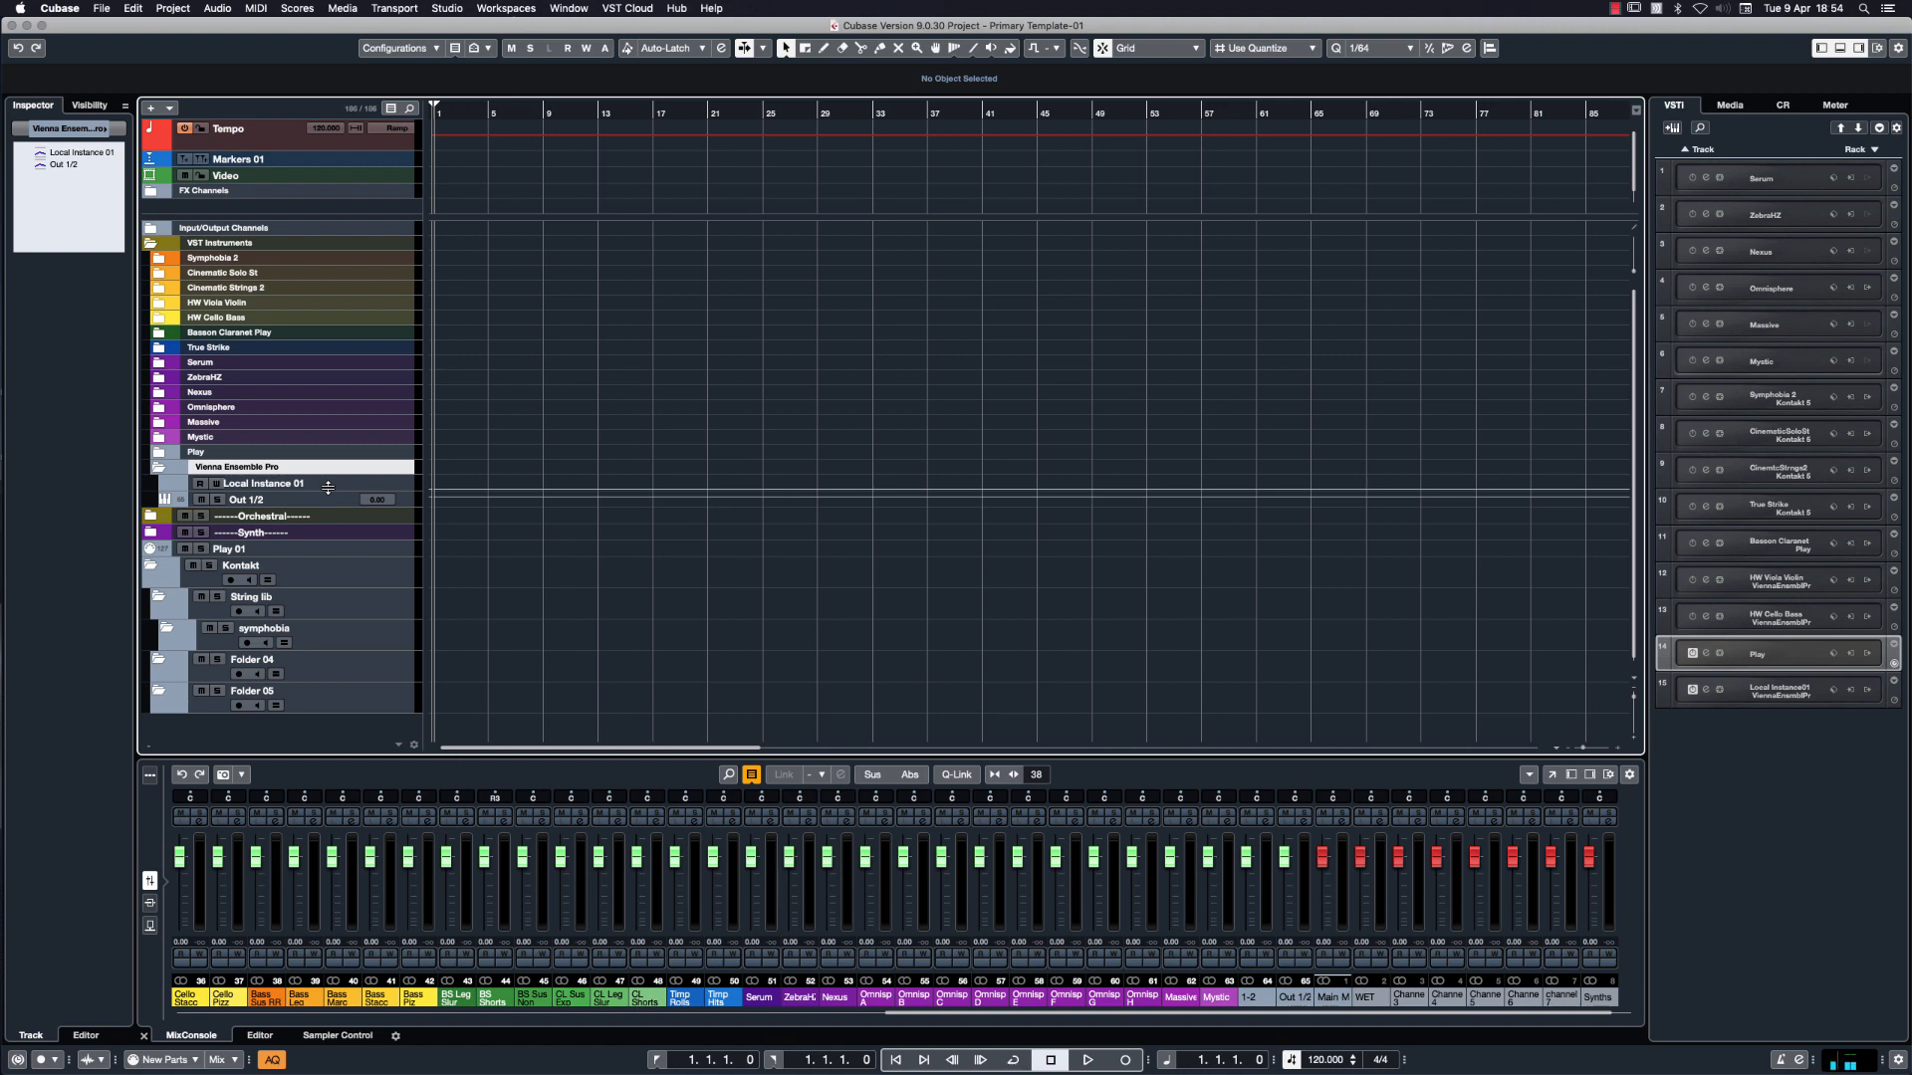
# Activate the stereo outputs Out 3/4, Out 5/6 and Out 7/8 for the Local Instance01 rack slot.
pyautogui.click(1868, 689)
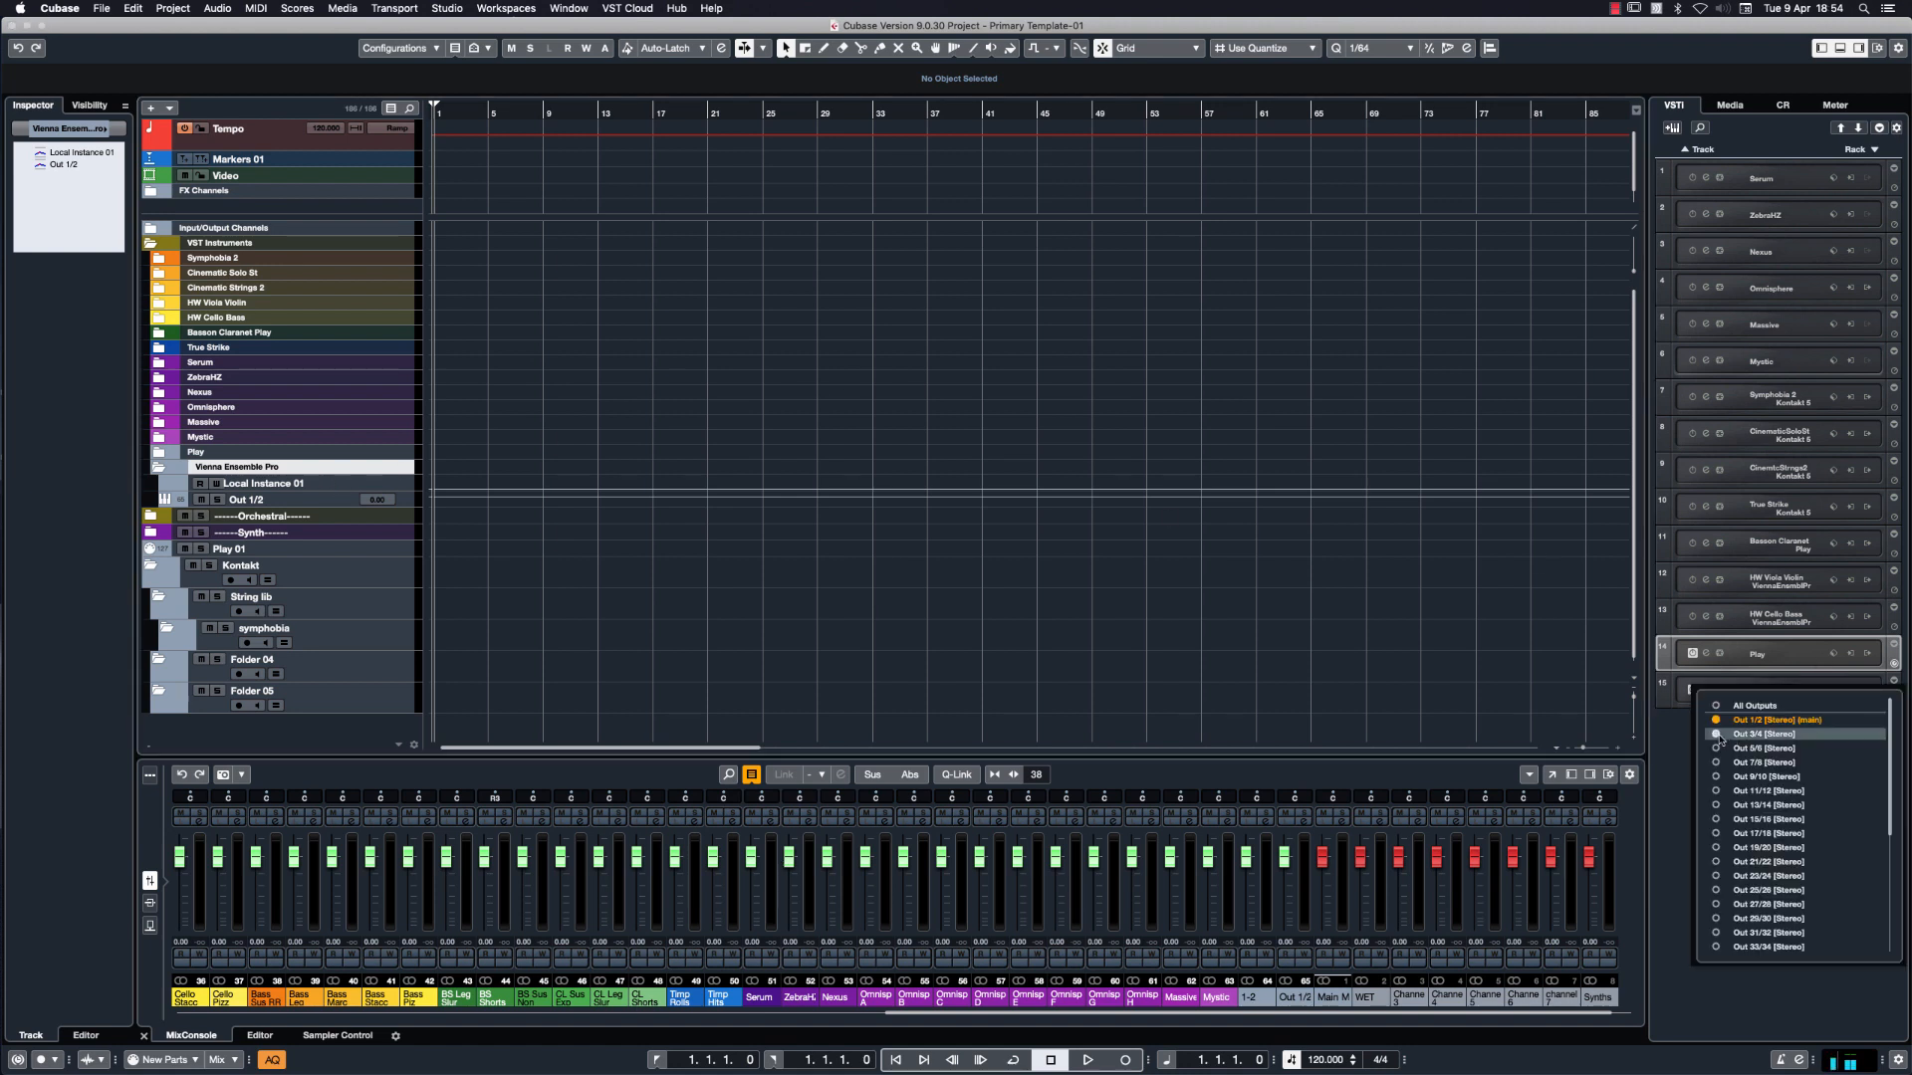
pyautogui.click(1719, 735)
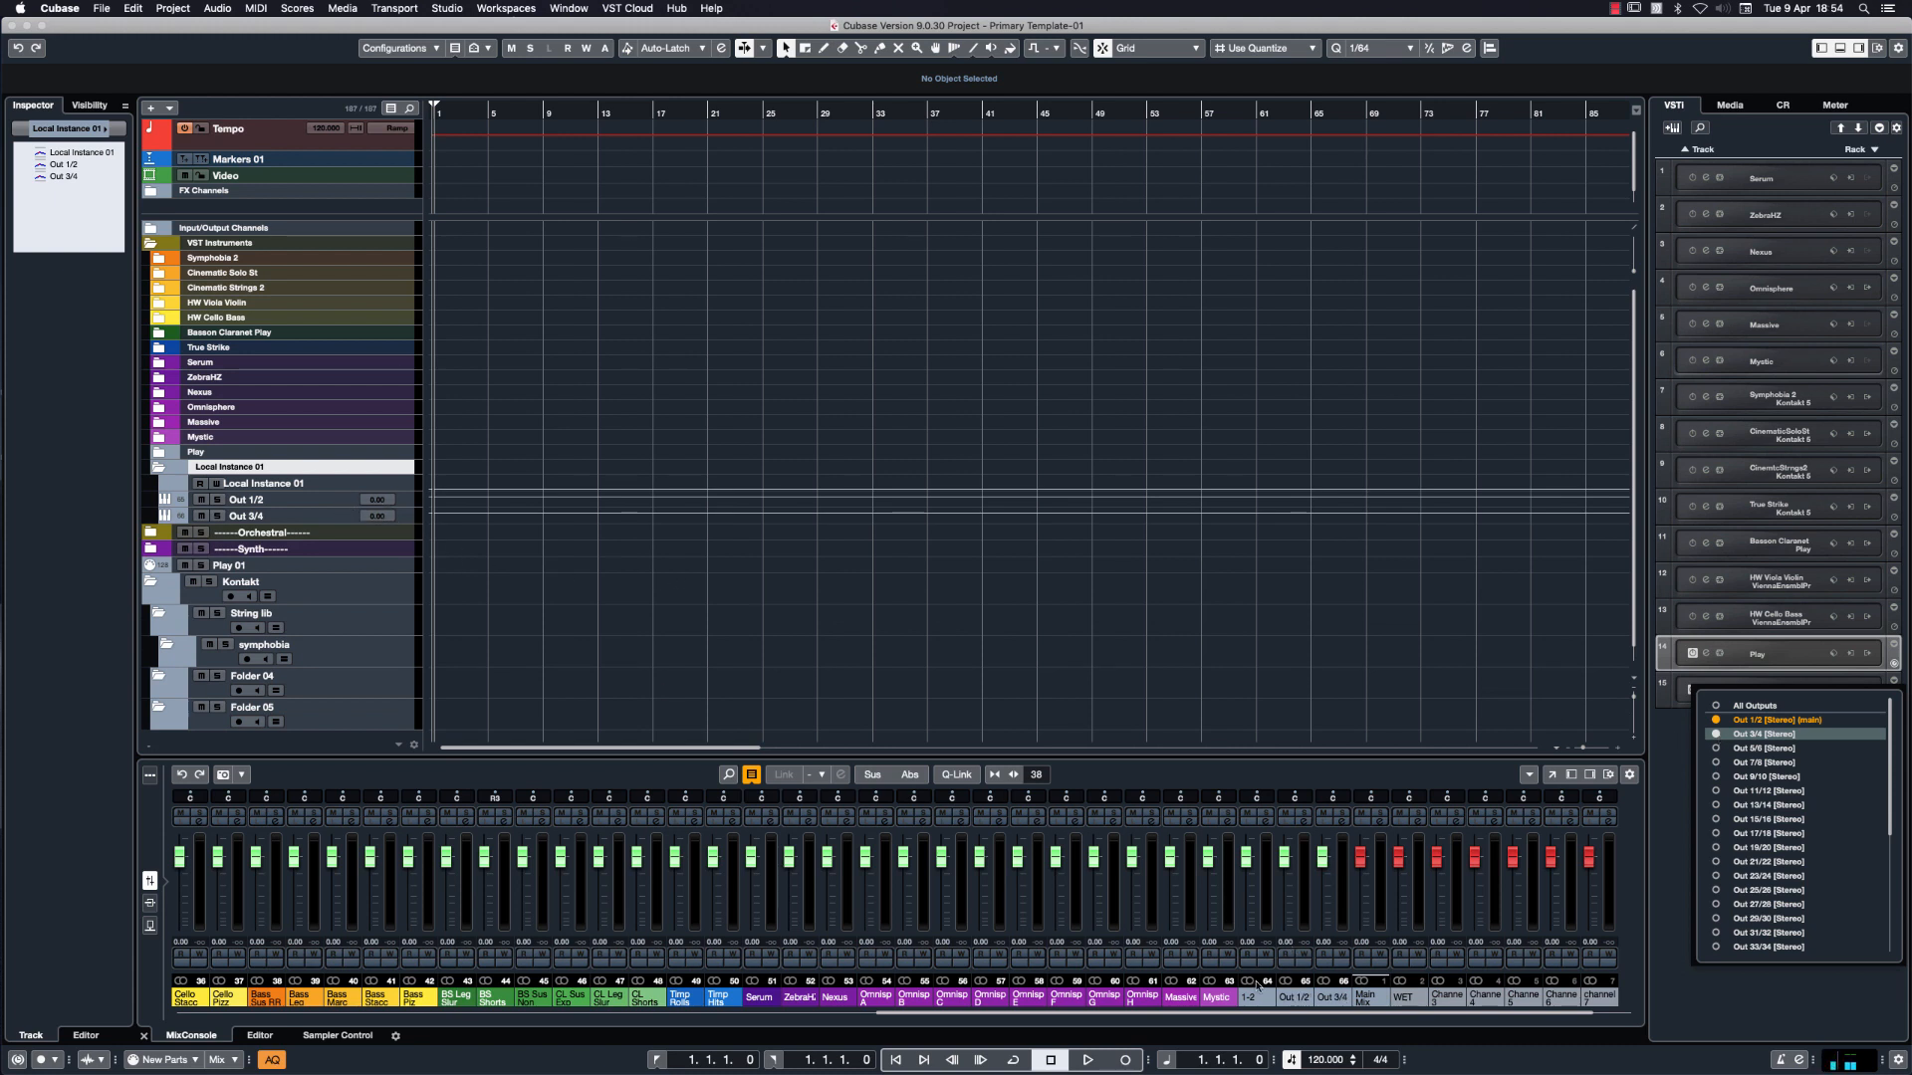
pyautogui.click(1718, 748)
pyautogui.click(1716, 763)
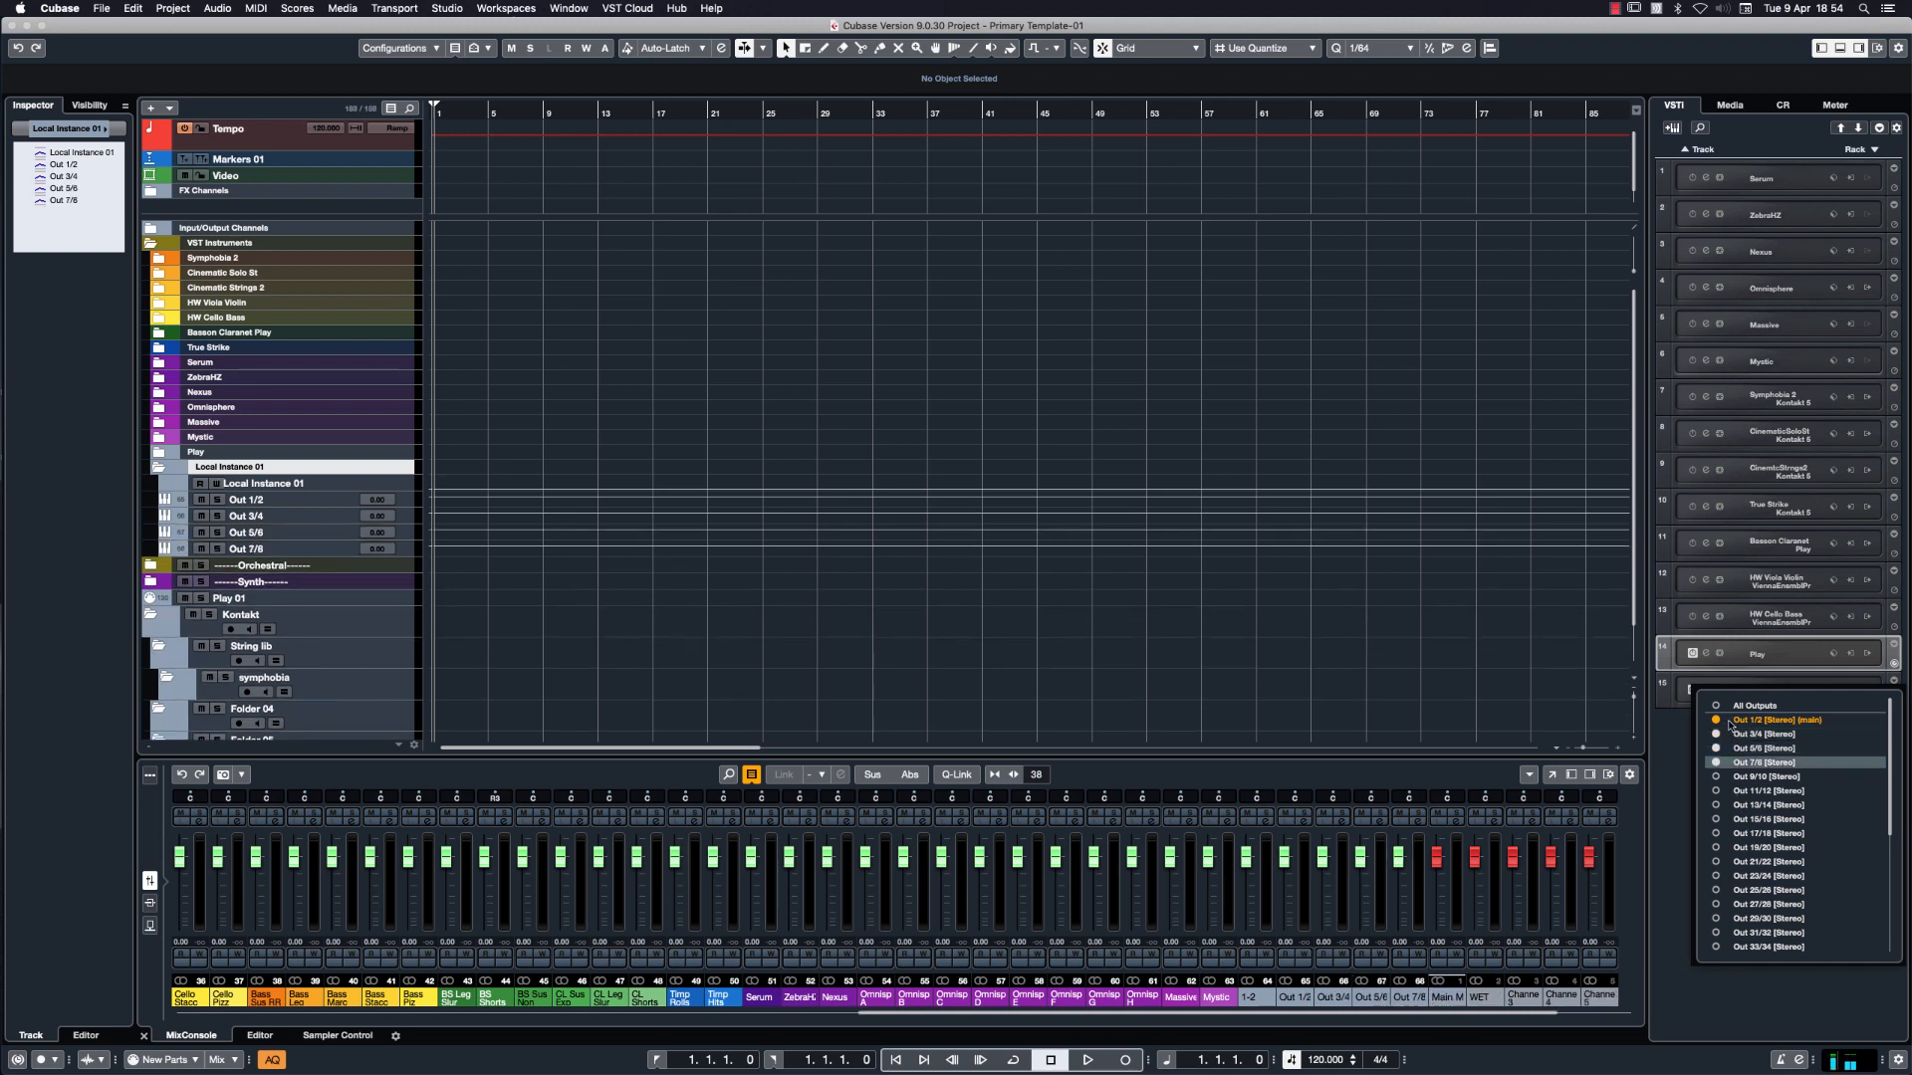
pyautogui.click(1689, 738)
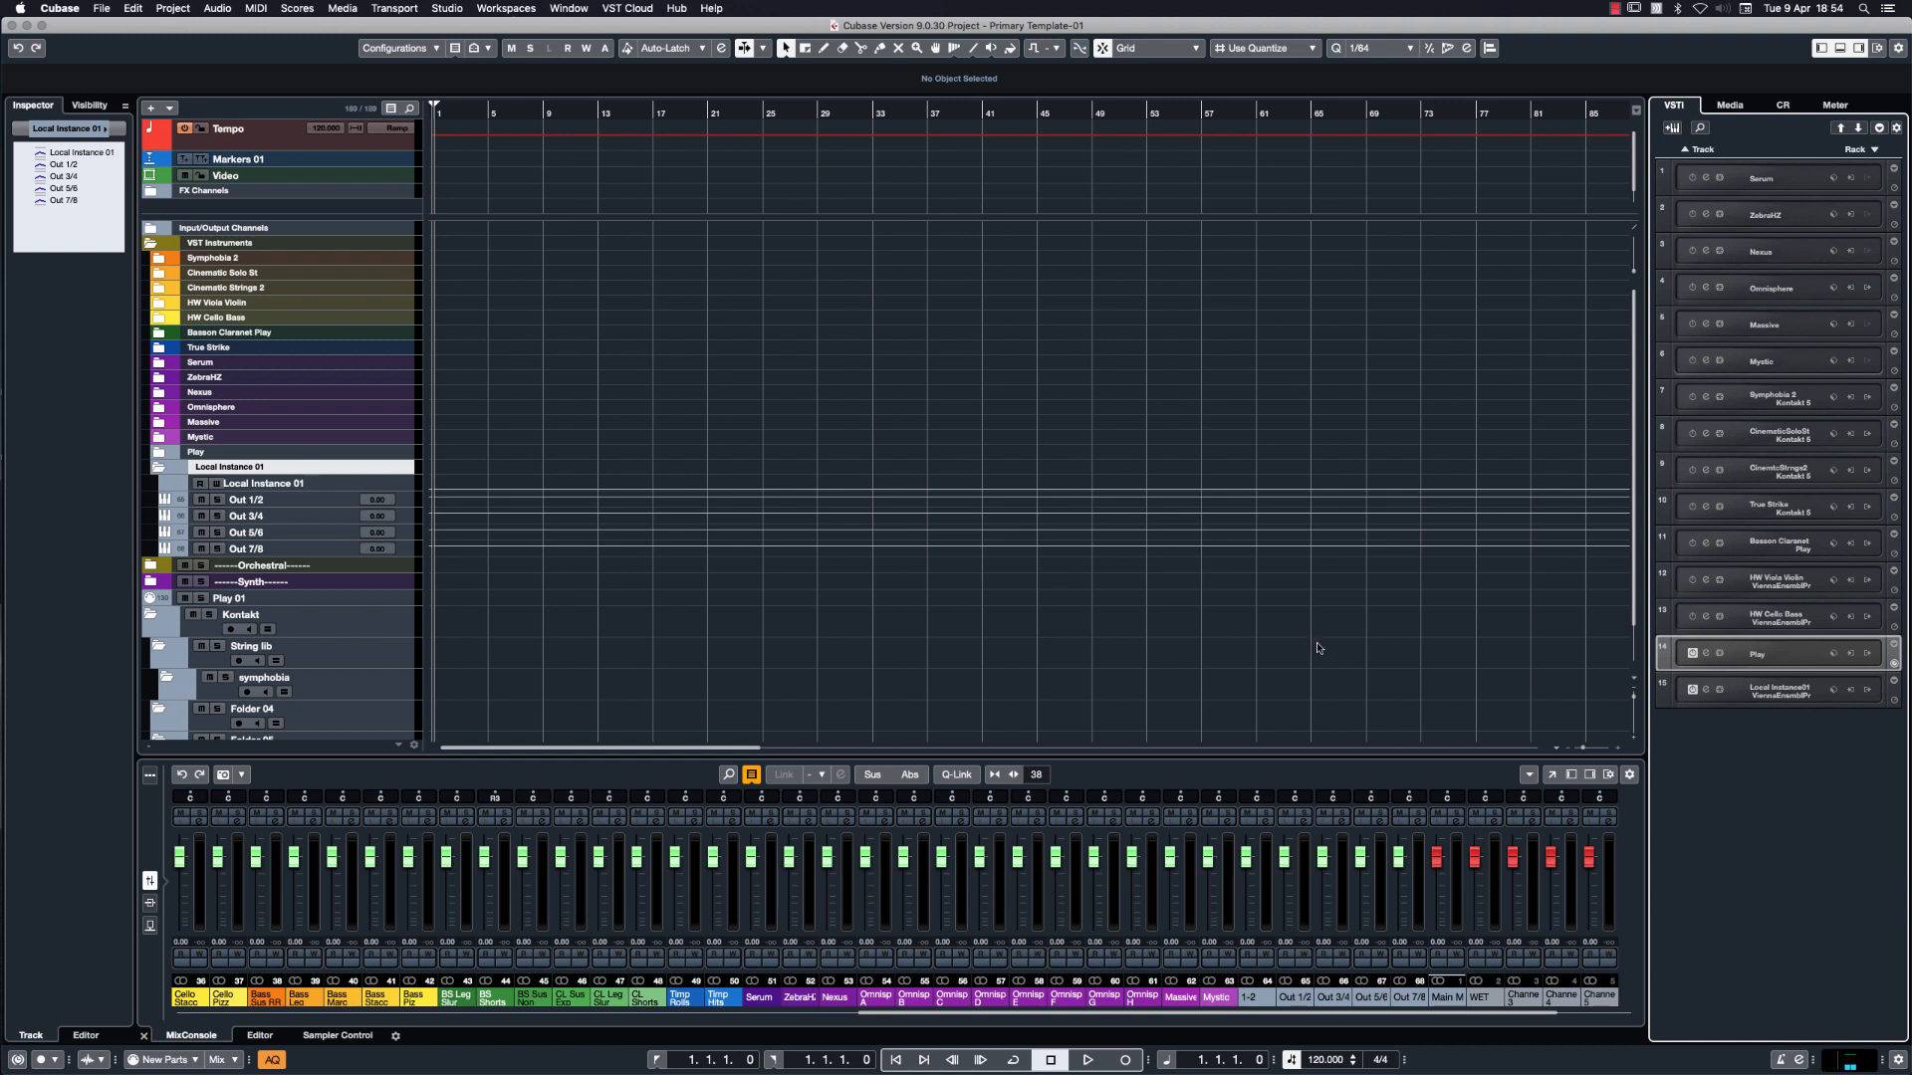
# Select the Out 1/2, Out 3/4, Out 5/6 and Out 7/8 tracks in turn to show their matching mixer channels.
pyautogui.click(315, 502)
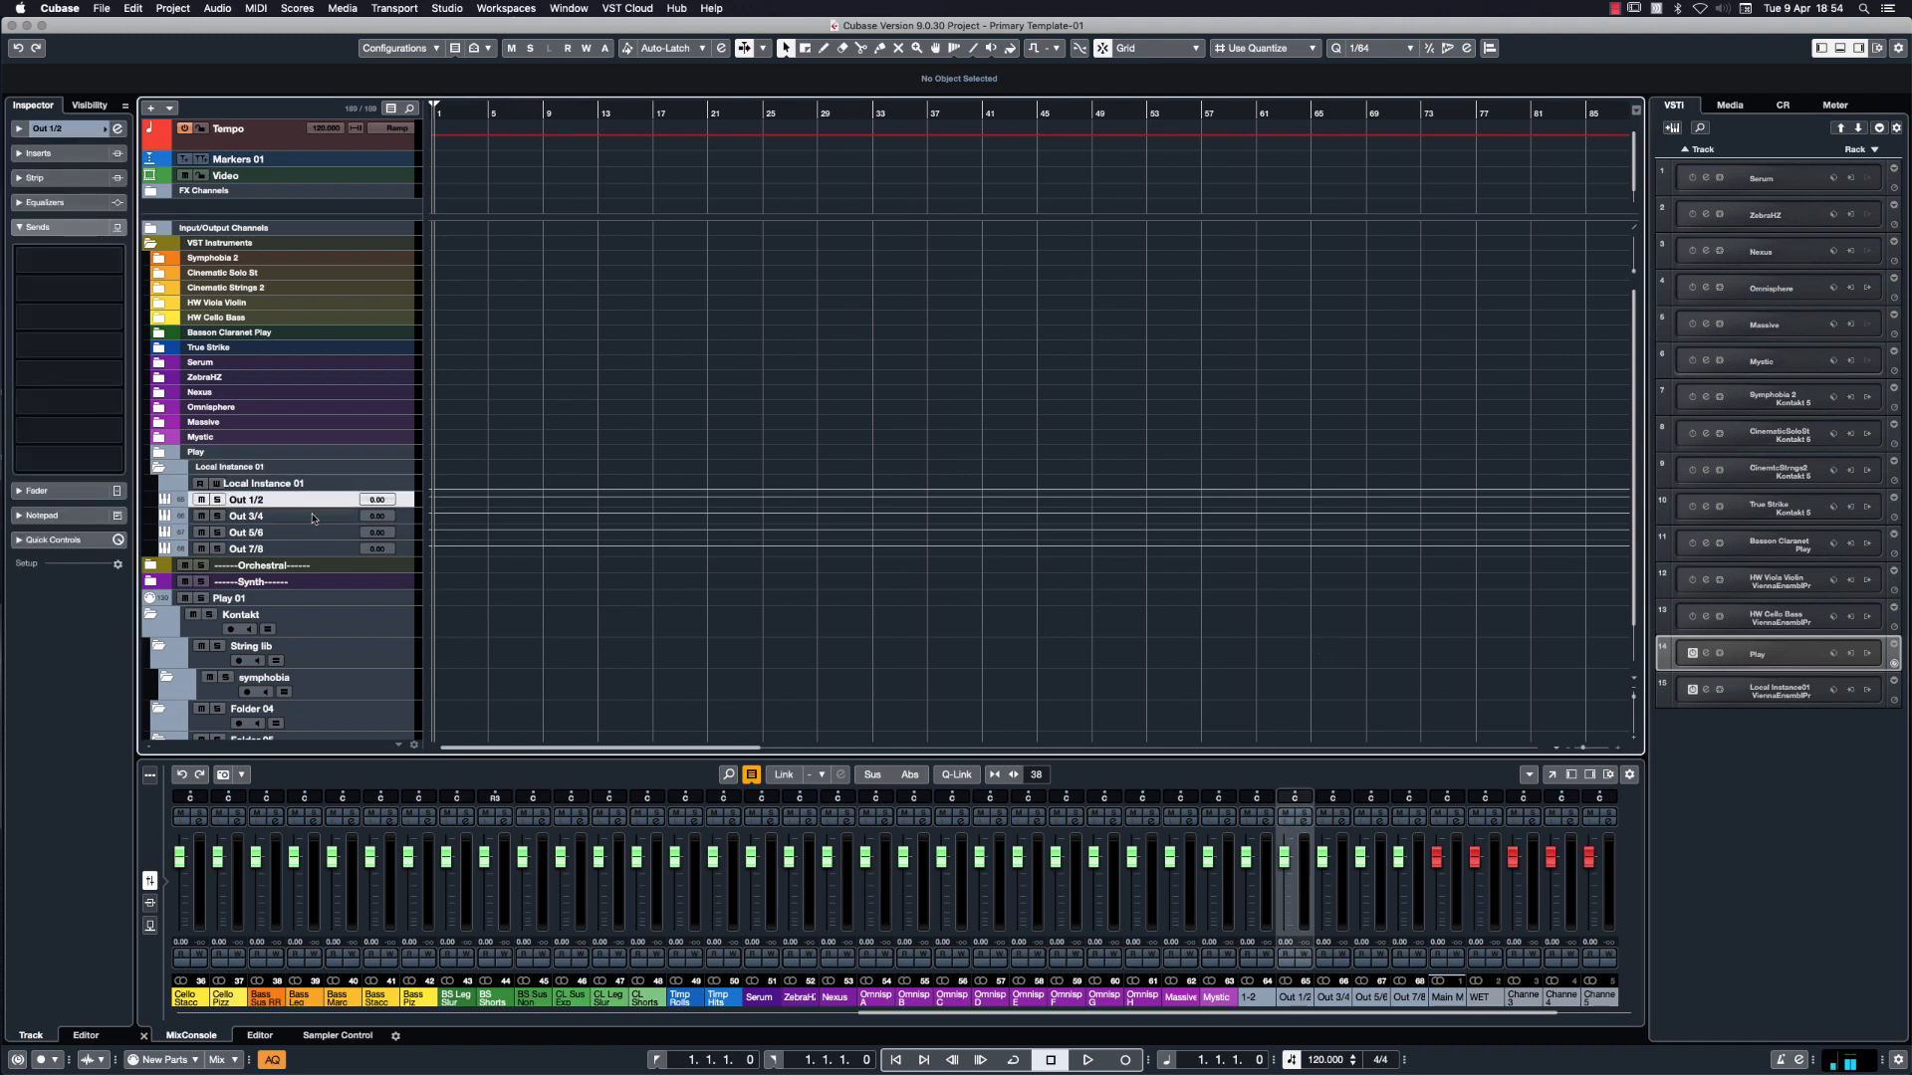
pyautogui.click(313, 519)
pyautogui.click(313, 534)
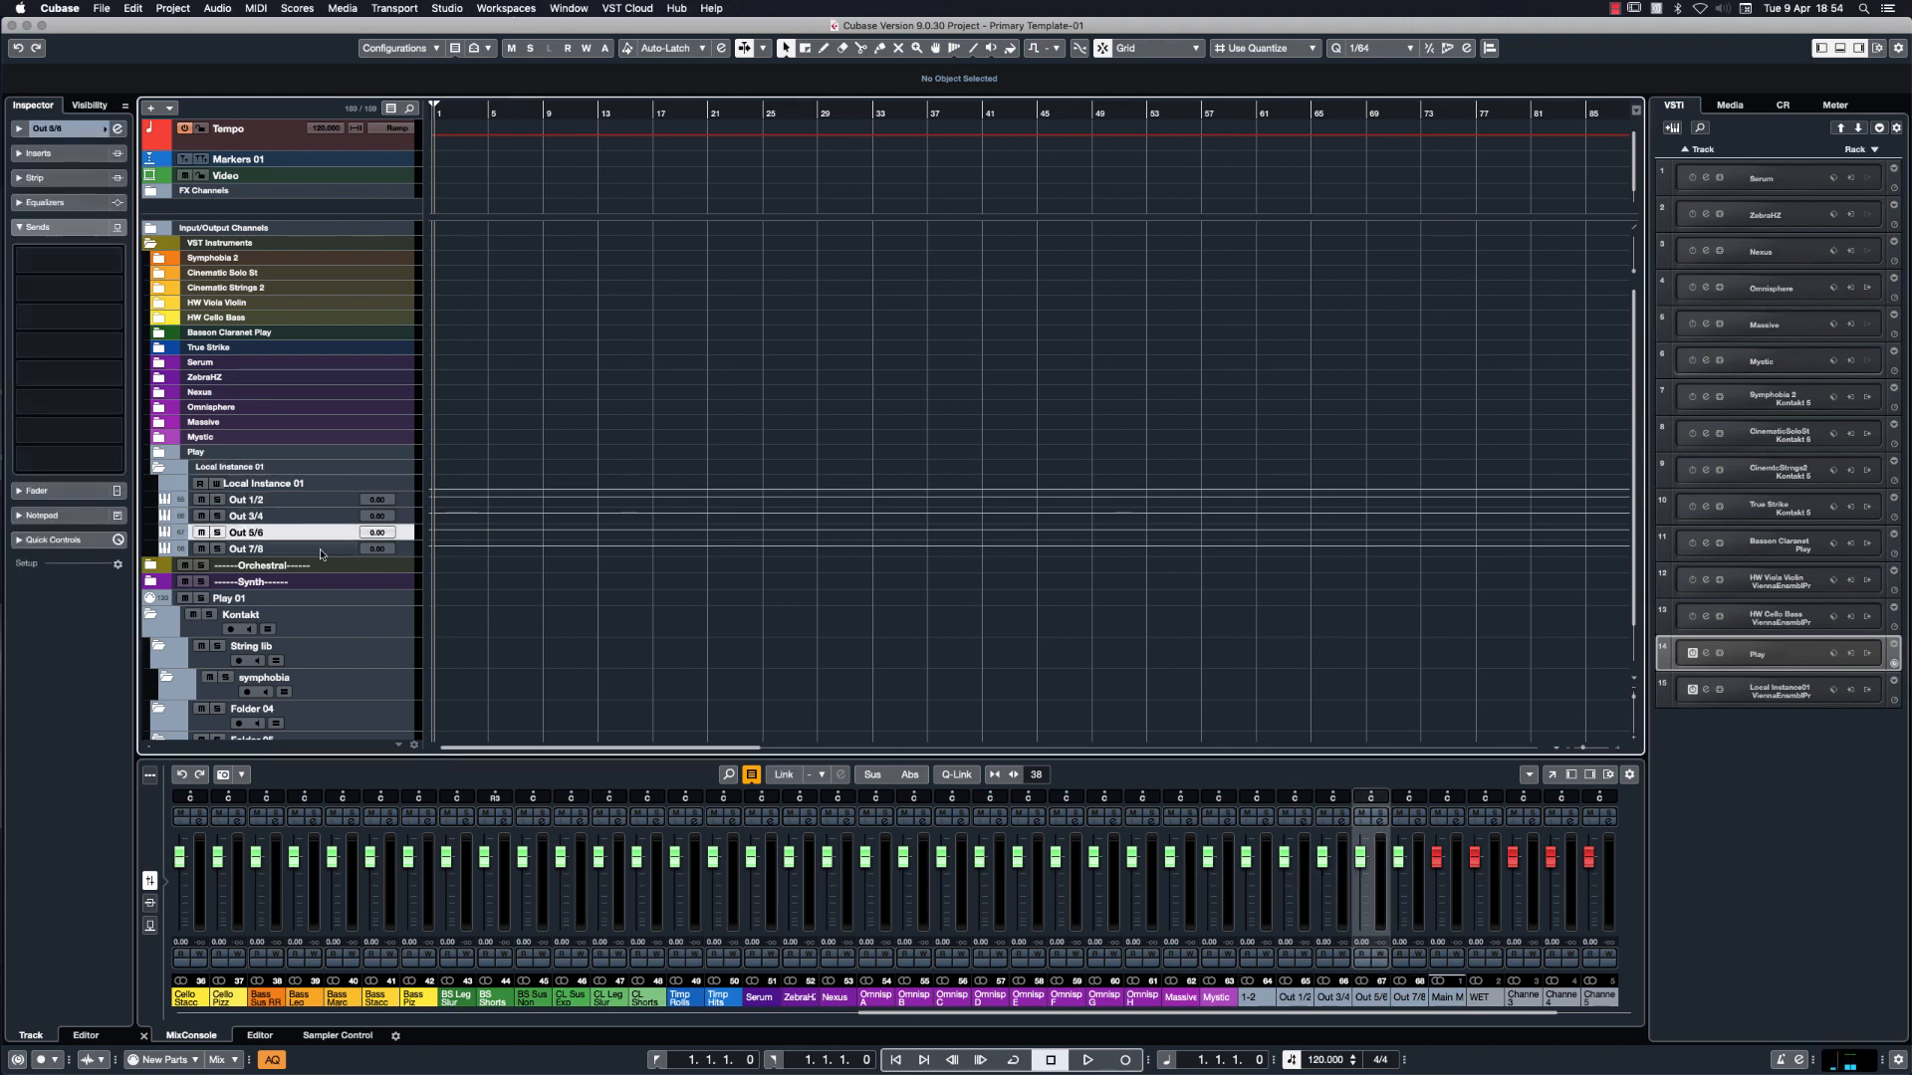
pyautogui.click(314, 549)
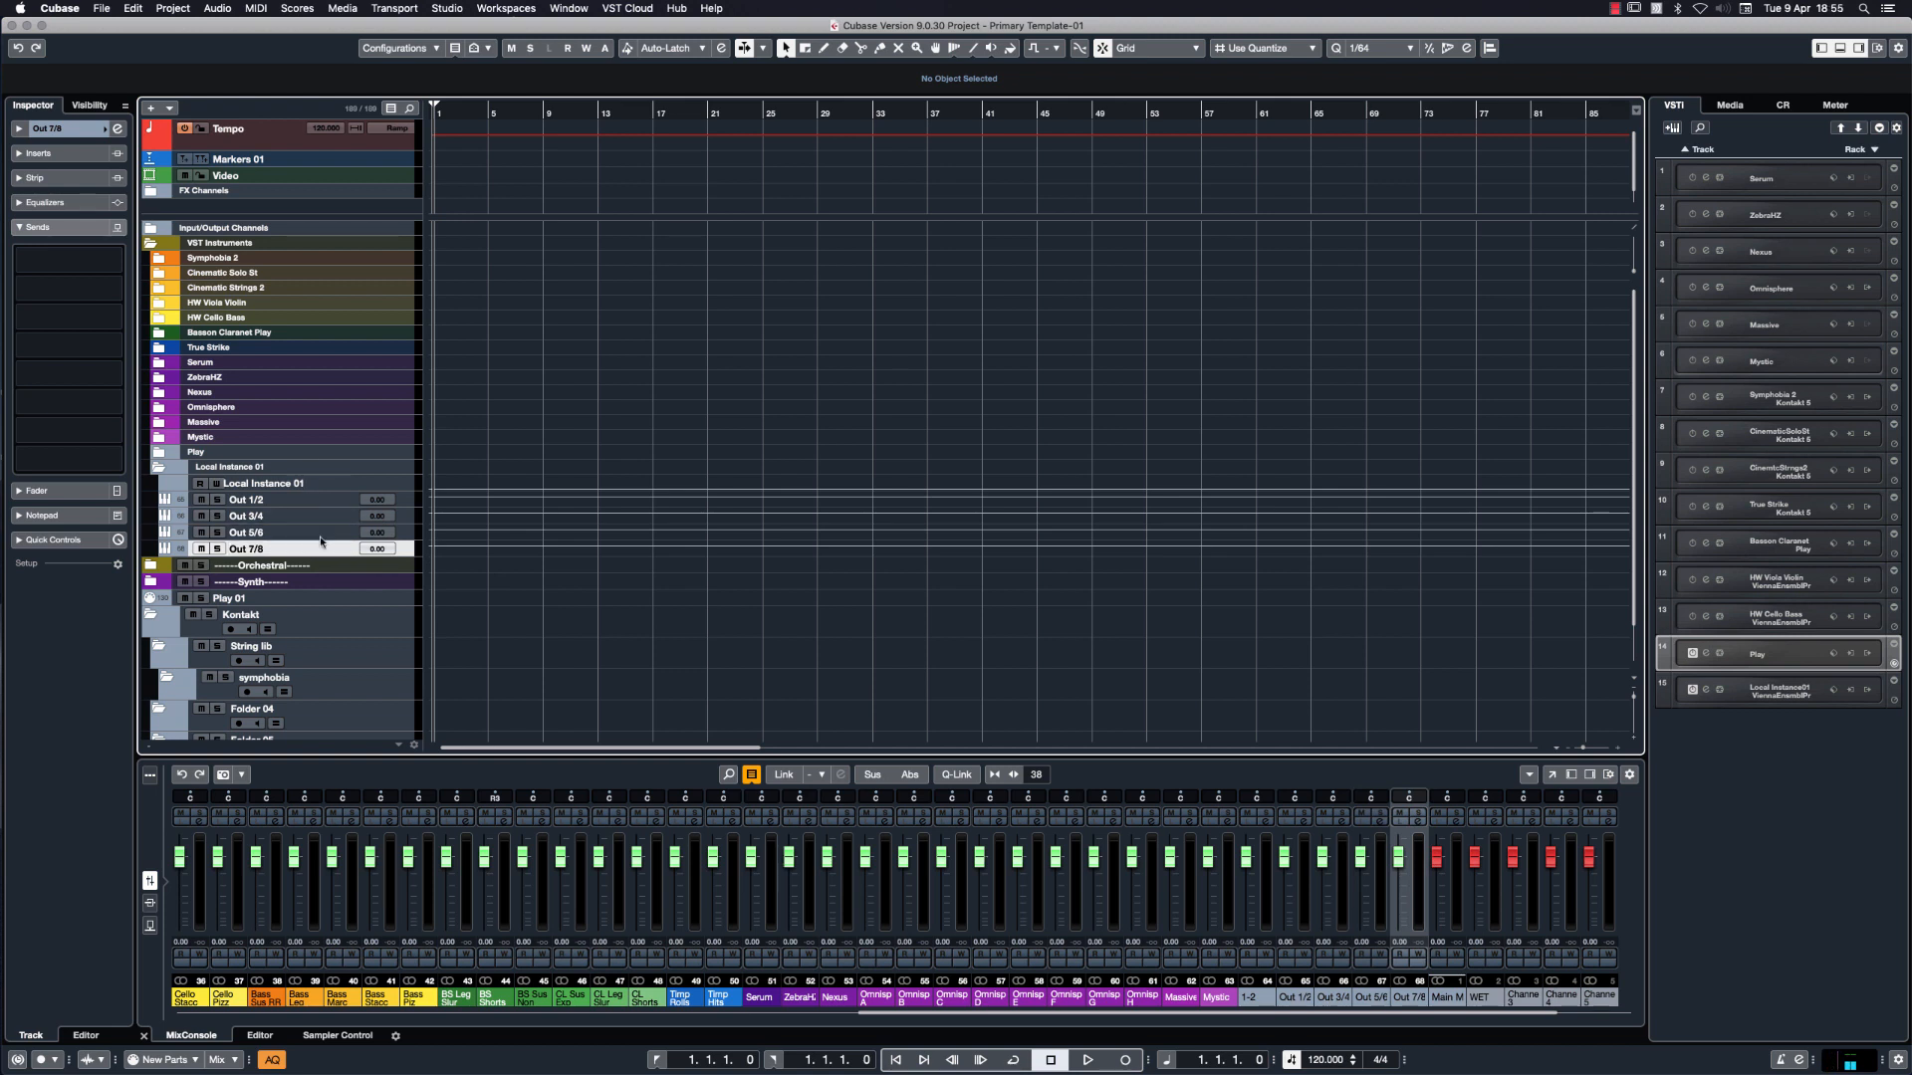
pyautogui.scroll(-2, 344, 623)
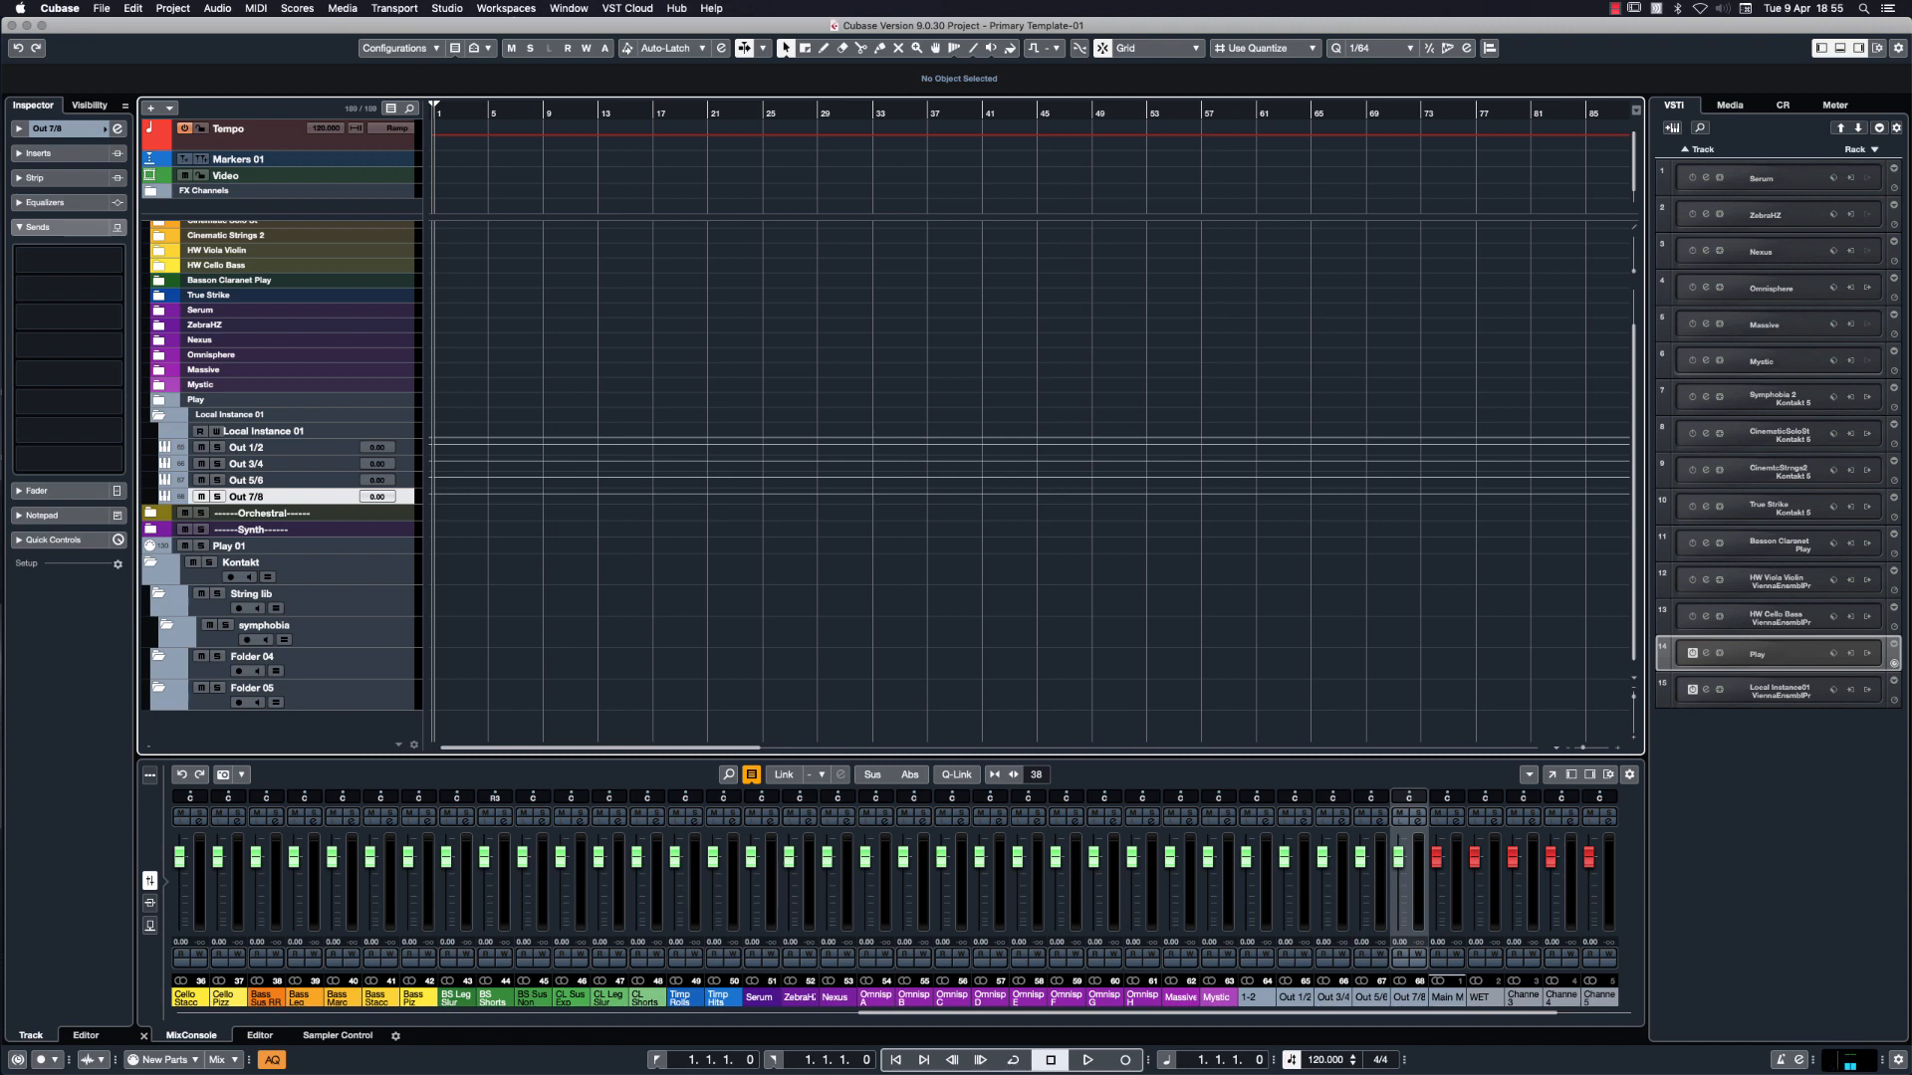
# Bring the Vienna Ensemble Pro Server window into view over the project and insert the Kontakt 5 VST instrument into its instance.
pyautogui.moveTo(1910, 80); pyautogui.dragTo(856, 115)
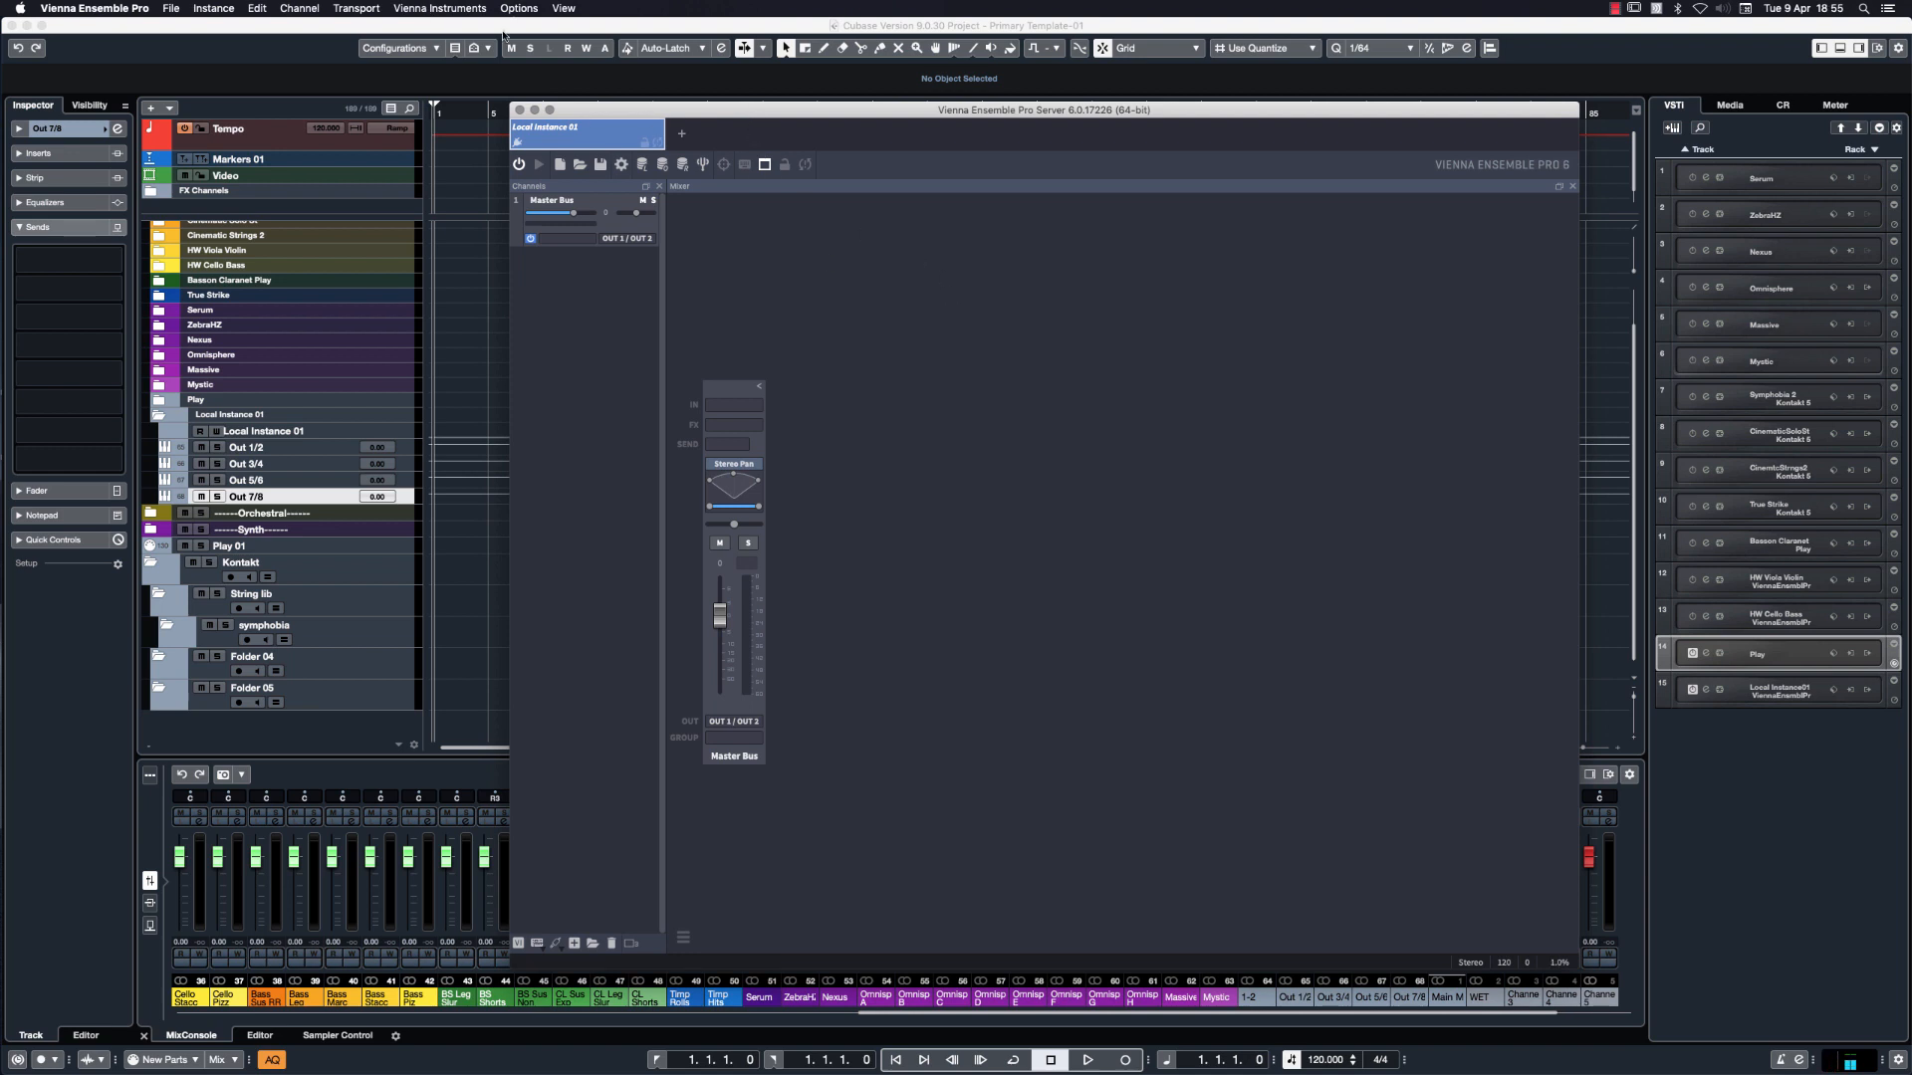
pyautogui.click(315, 10)
pyautogui.moveTo(340, 27)
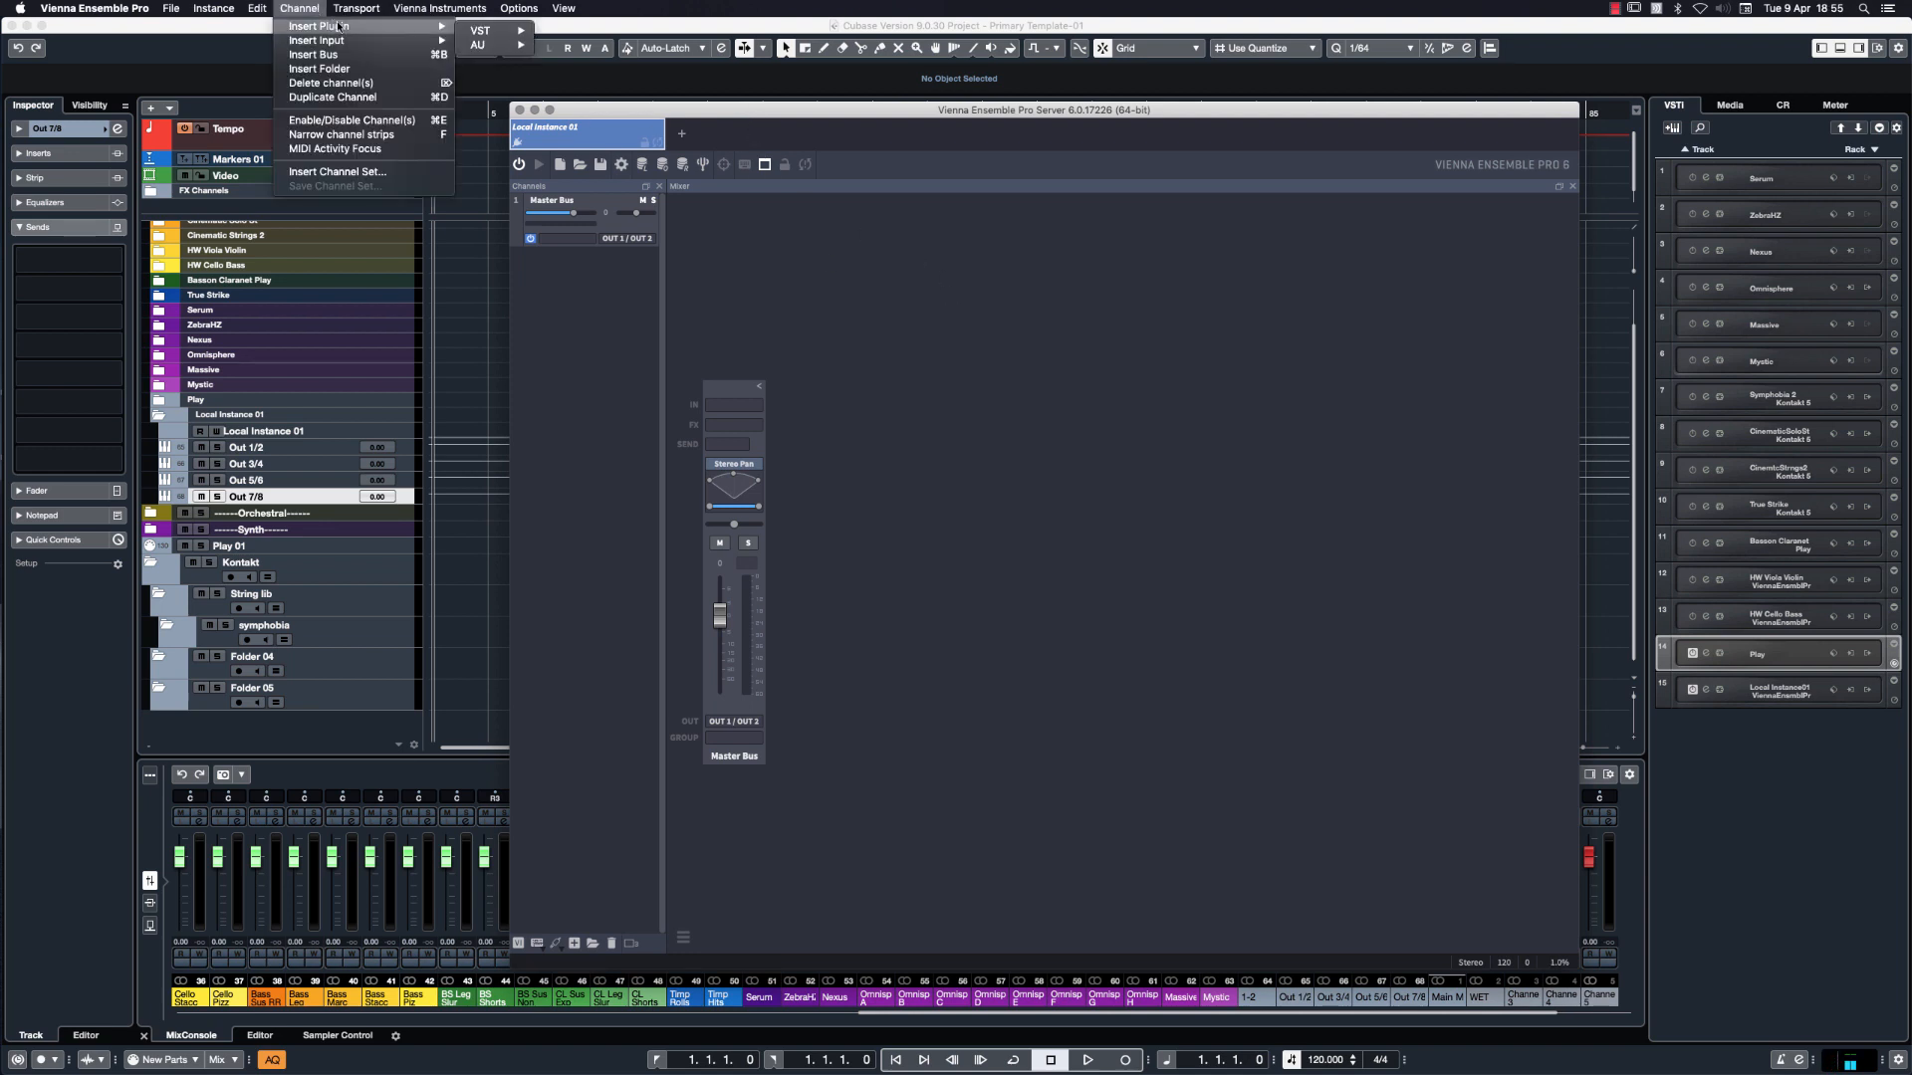
pyautogui.moveTo(488, 31)
pyautogui.moveTo(604, 82)
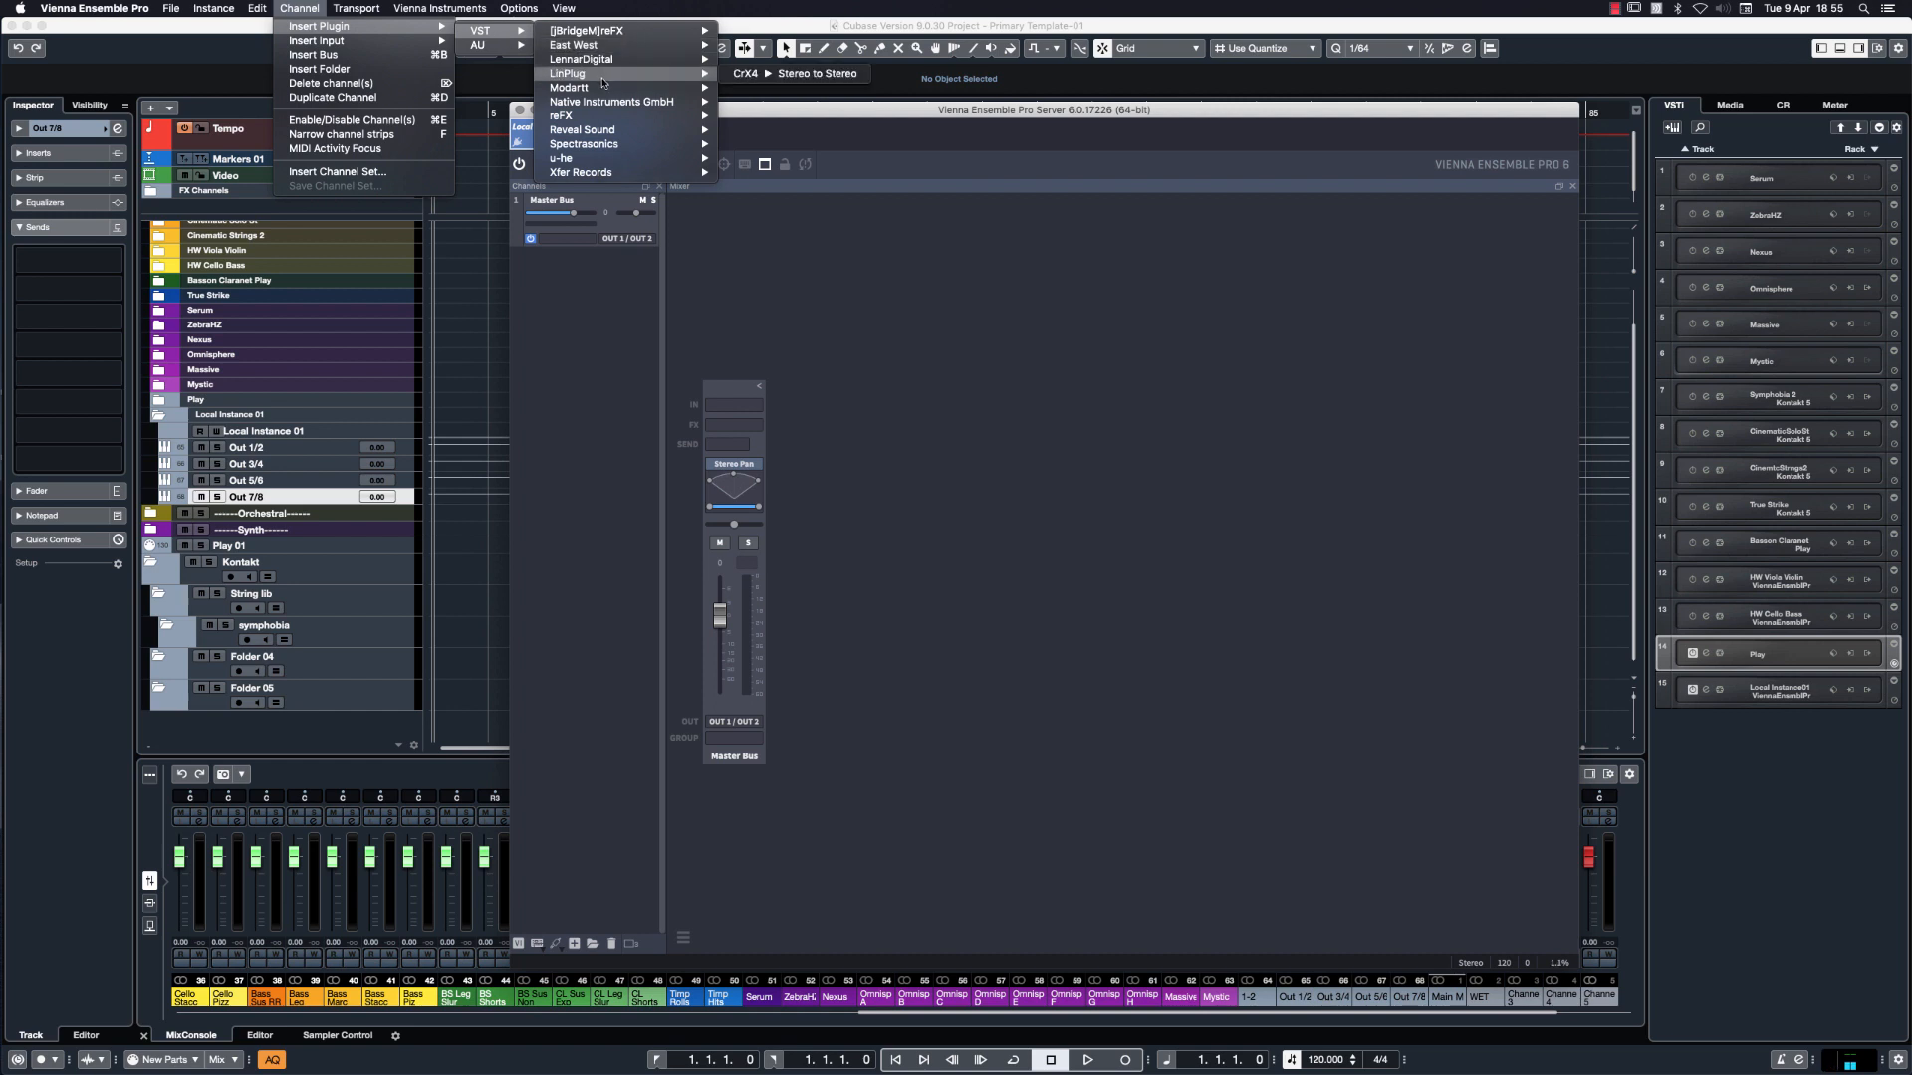
pyautogui.click(811, 117)
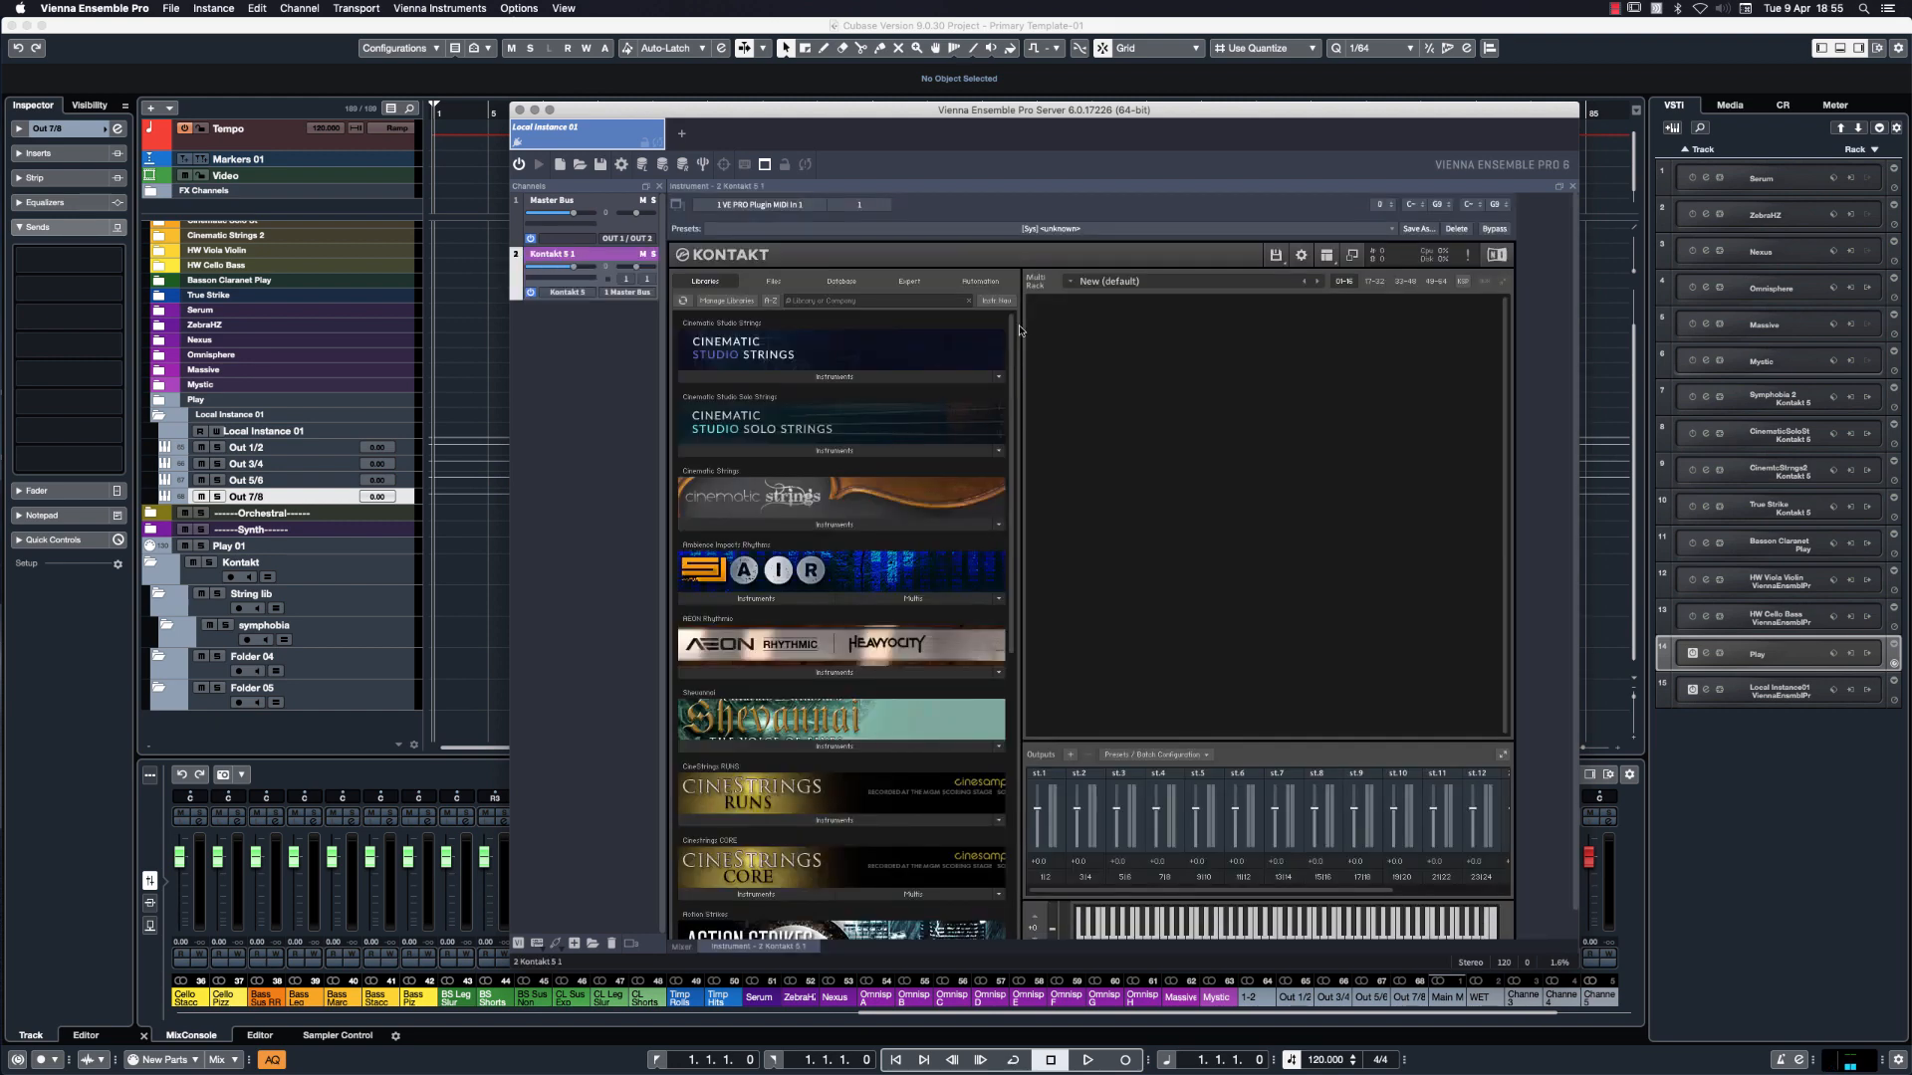
# Move the server window higher on the screen and set the Kontakt 5 instrument's MIDI channel to All.
pyautogui.moveTo(831, 112); pyautogui.dragTo(925, 66)
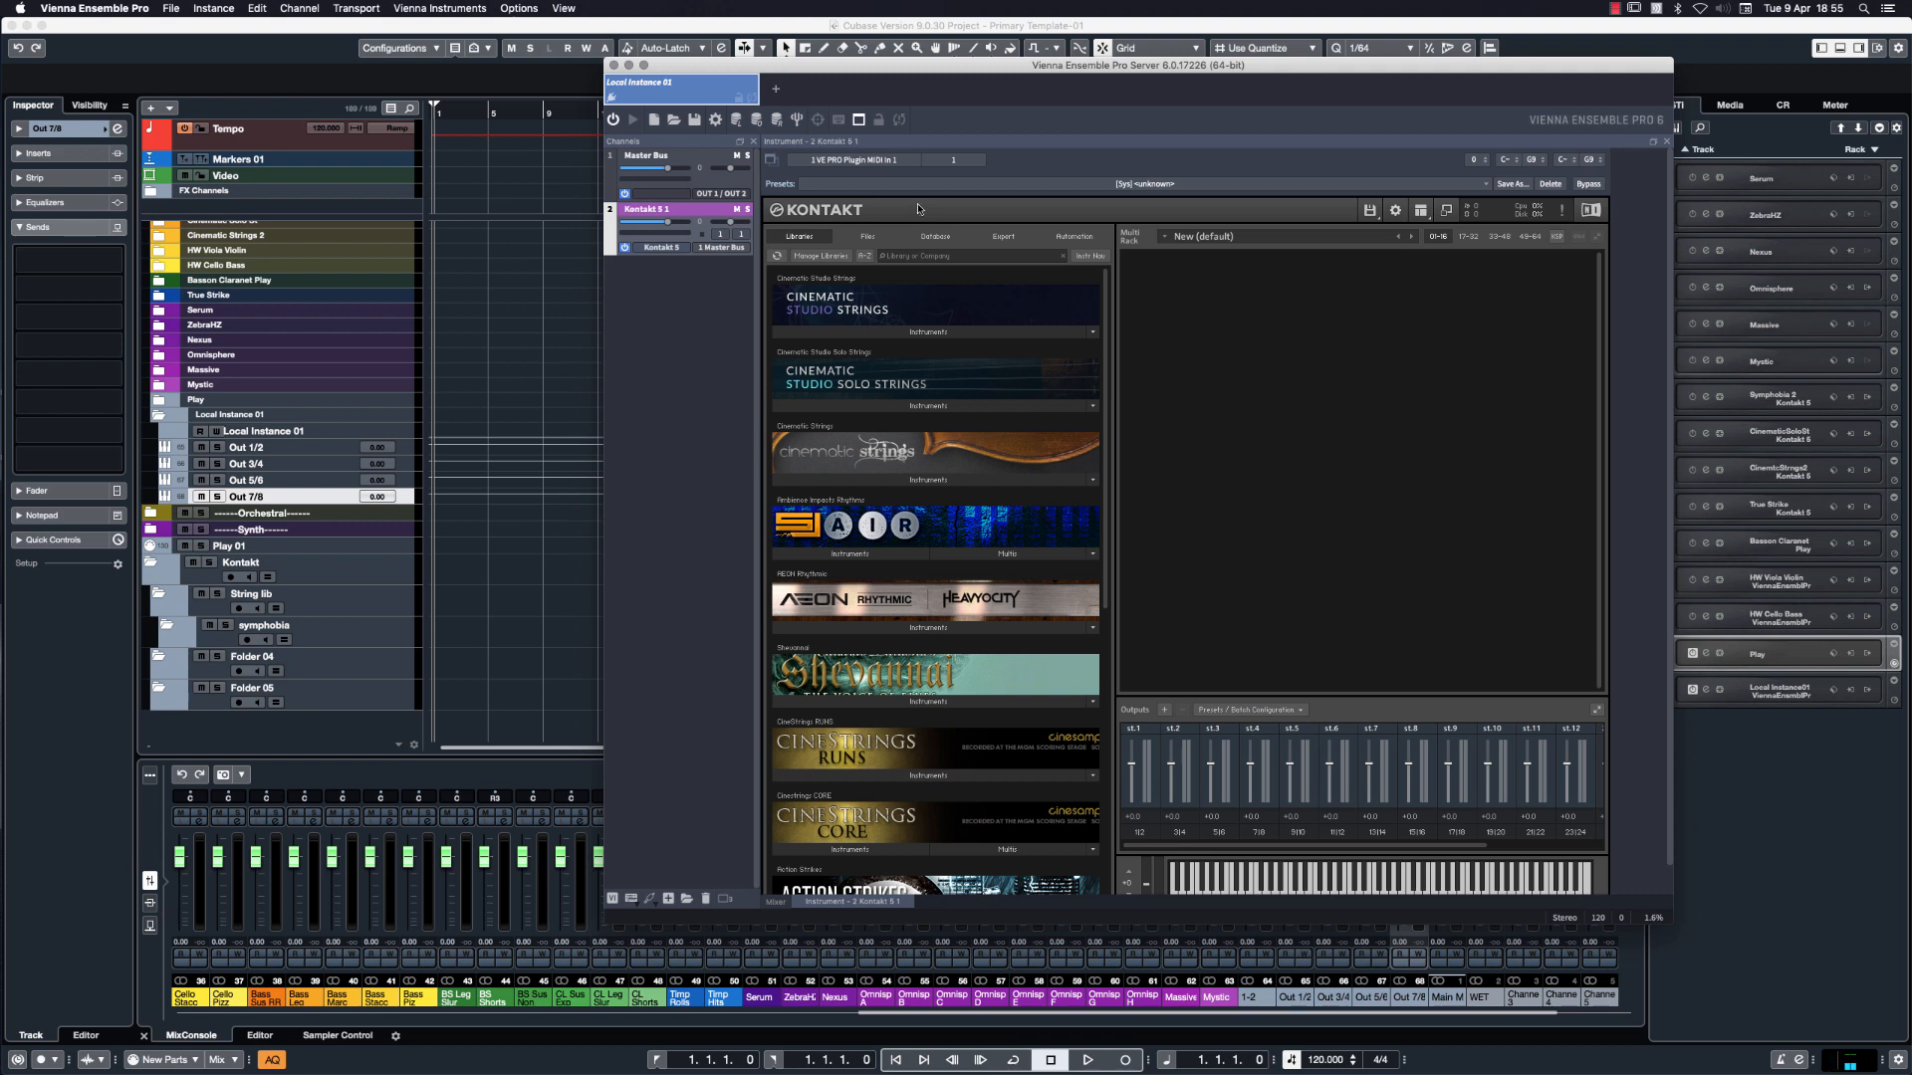
pyautogui.click(953, 162)
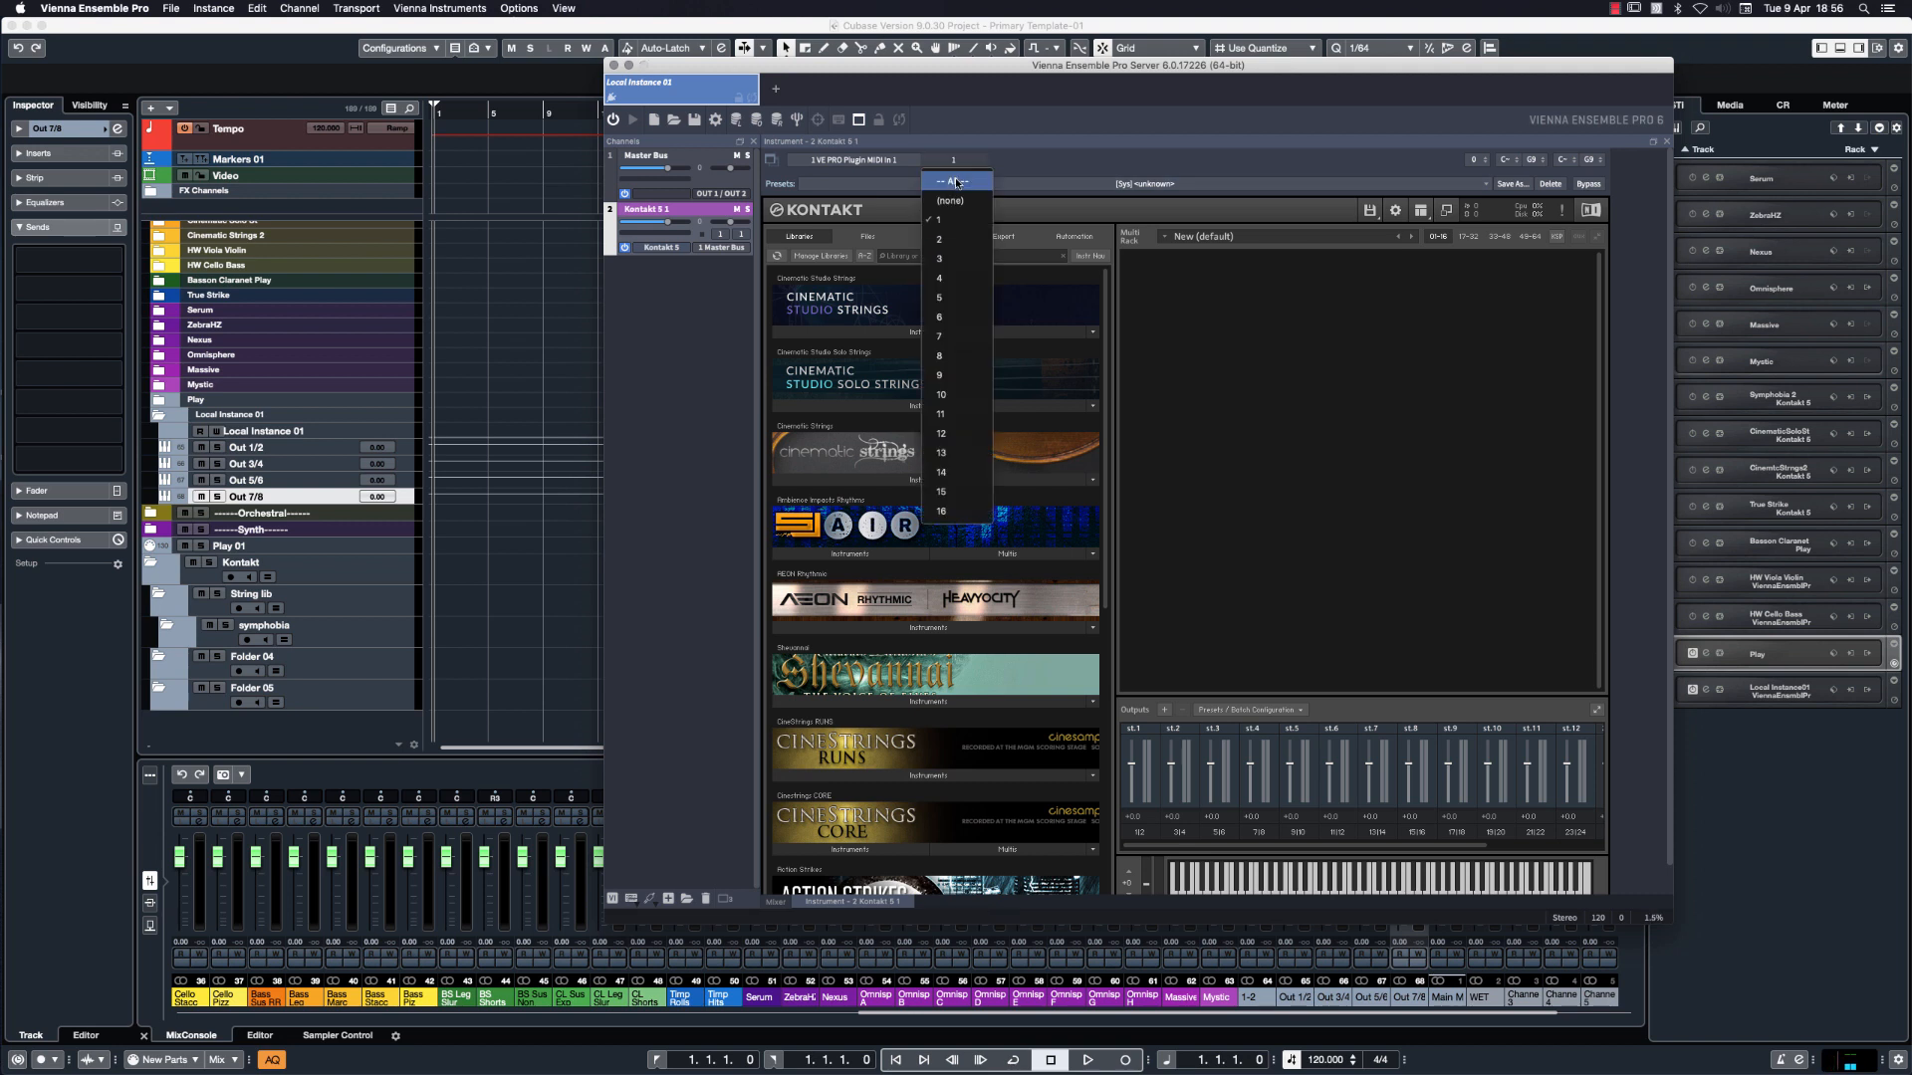
pyautogui.click(956, 182)
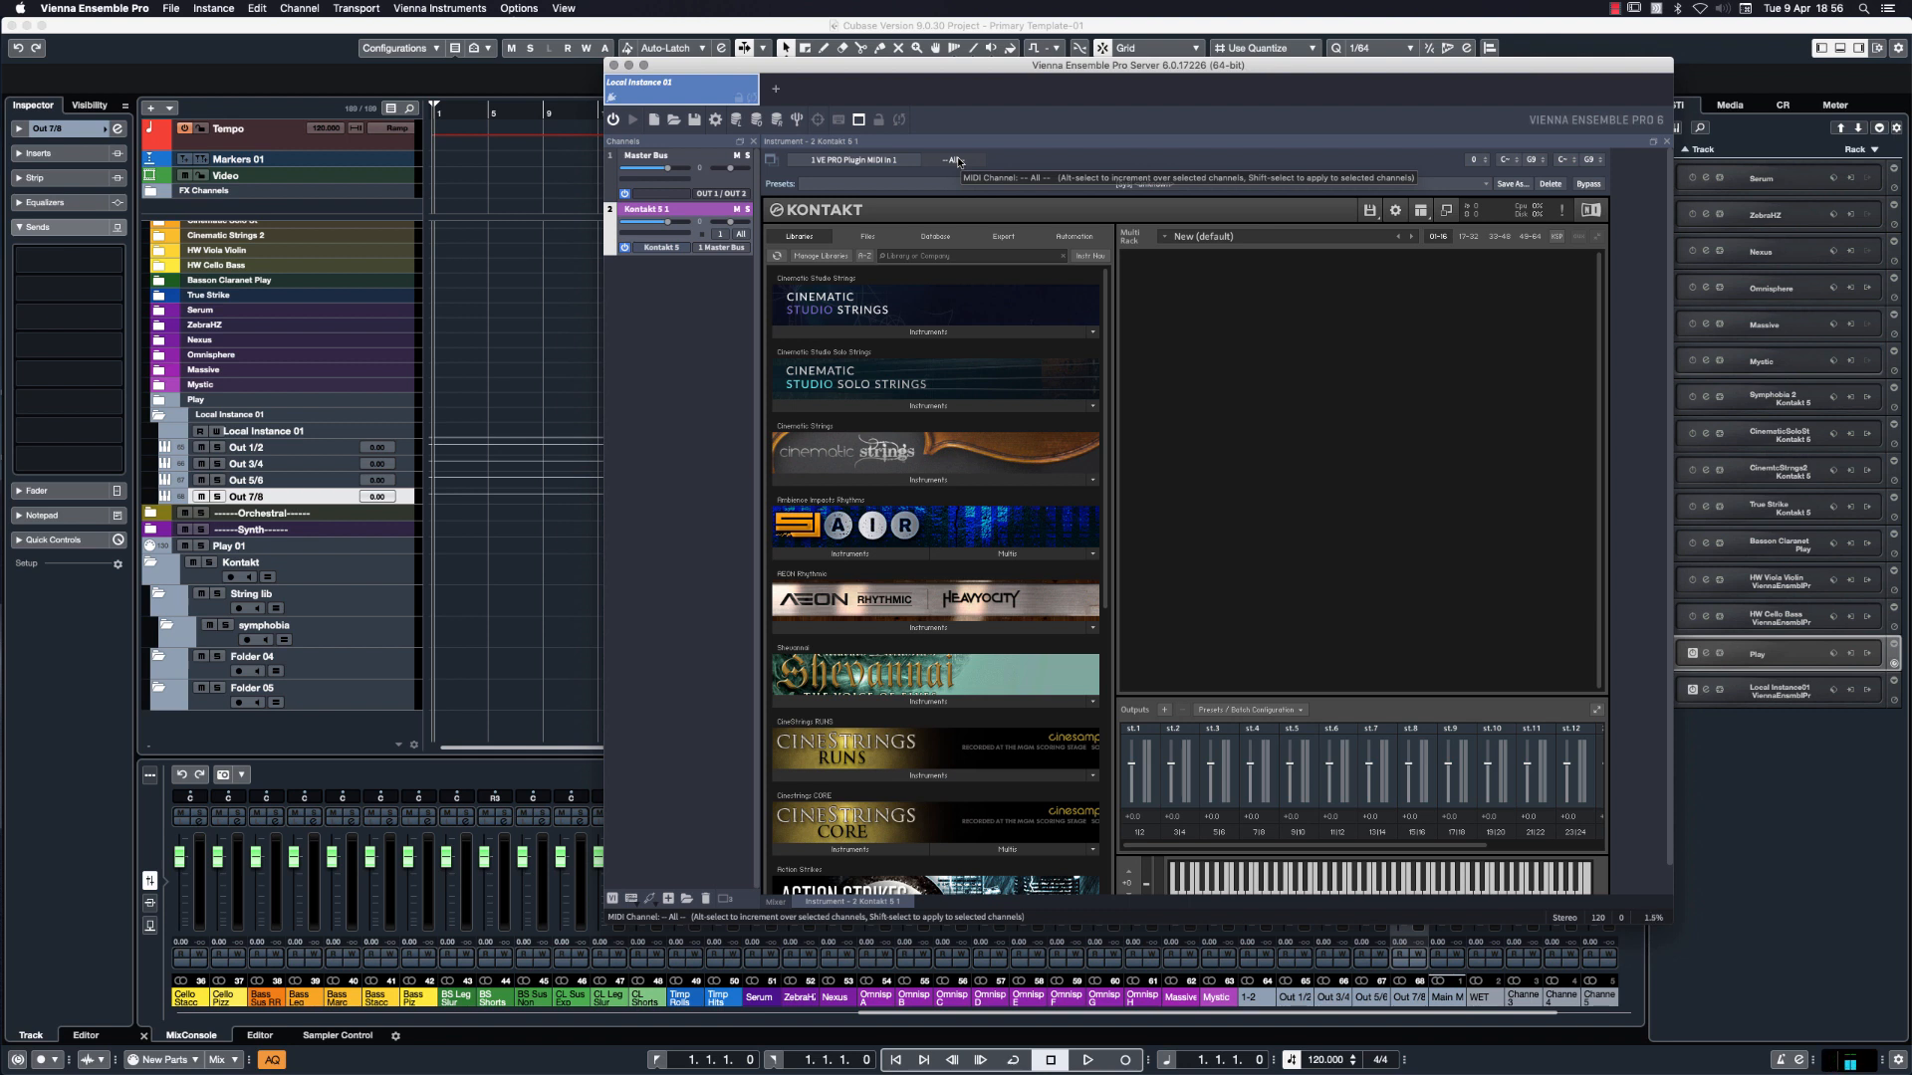
# Examine the MIDI input ports and MIDI channels available to the Kontakt 5 channel, keeping the current settings.
pyautogui.click(720, 238)
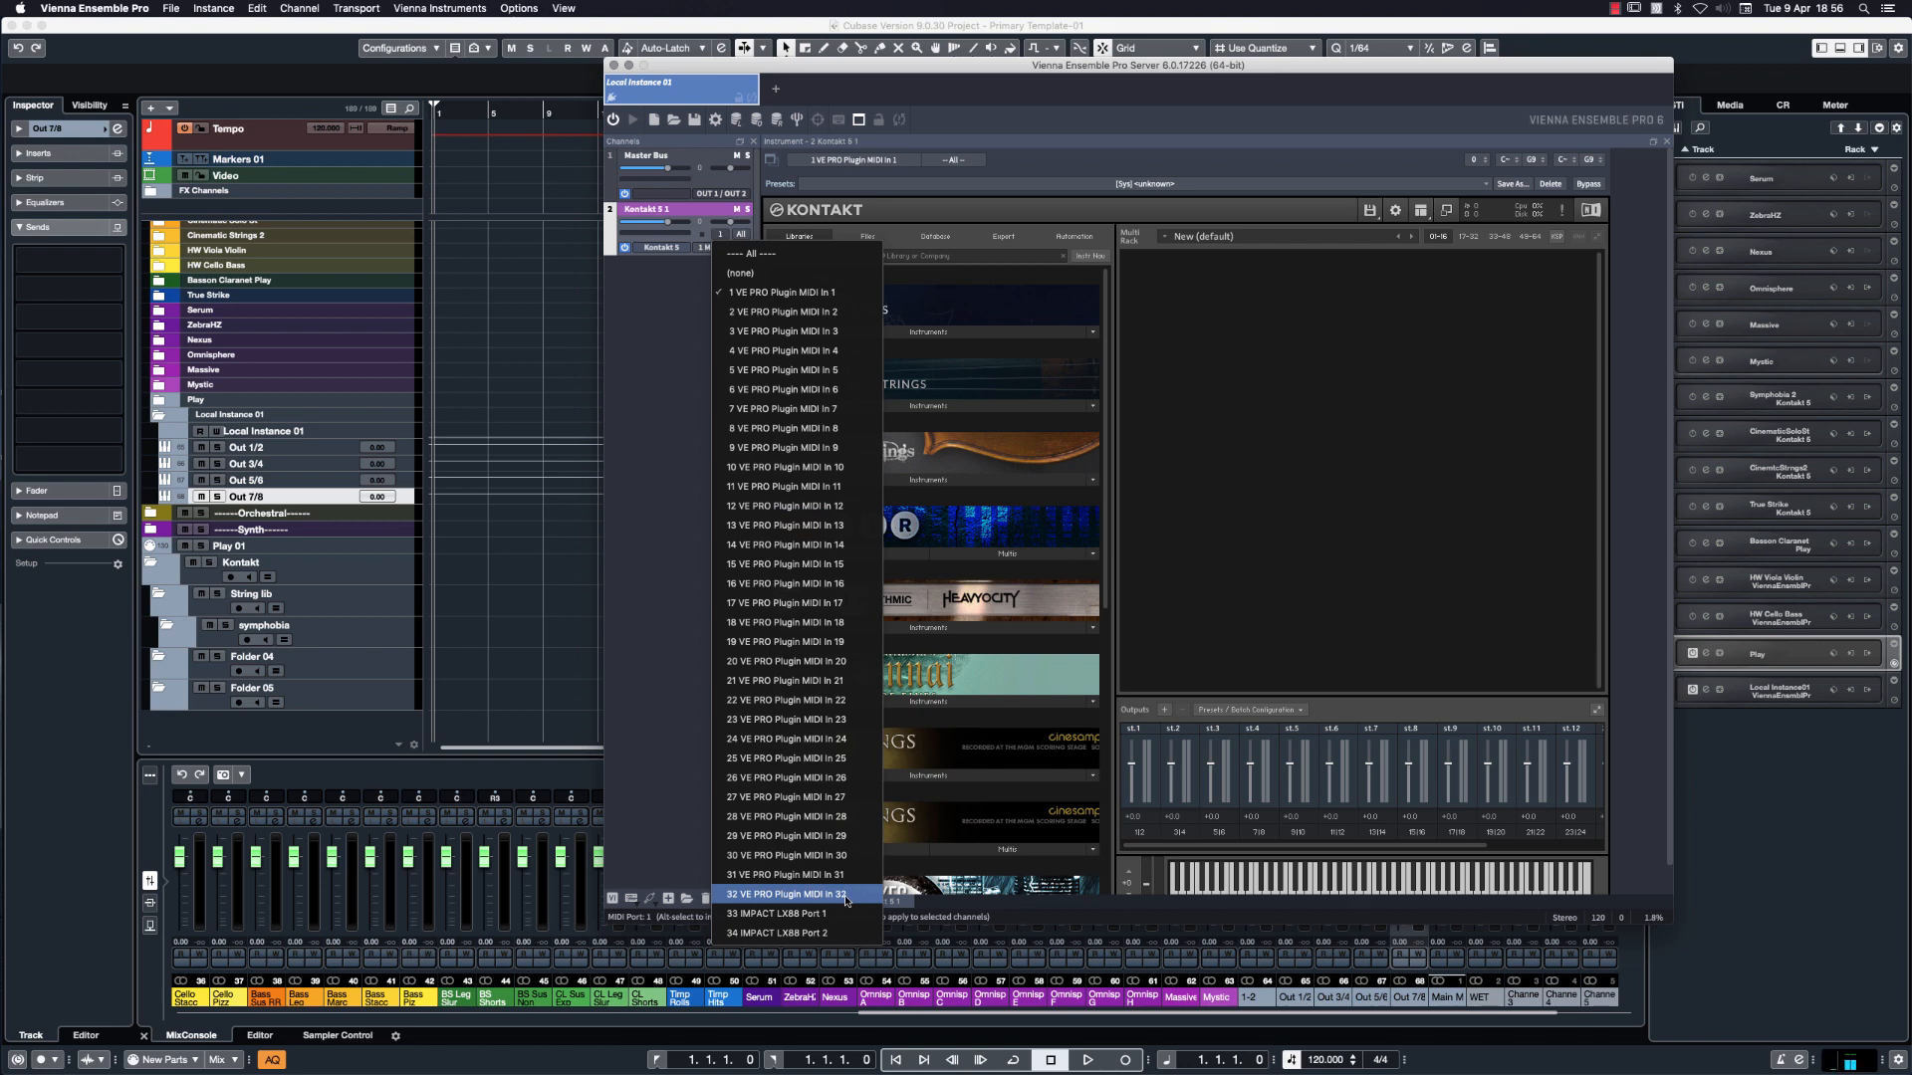
pyautogui.click(668, 341)
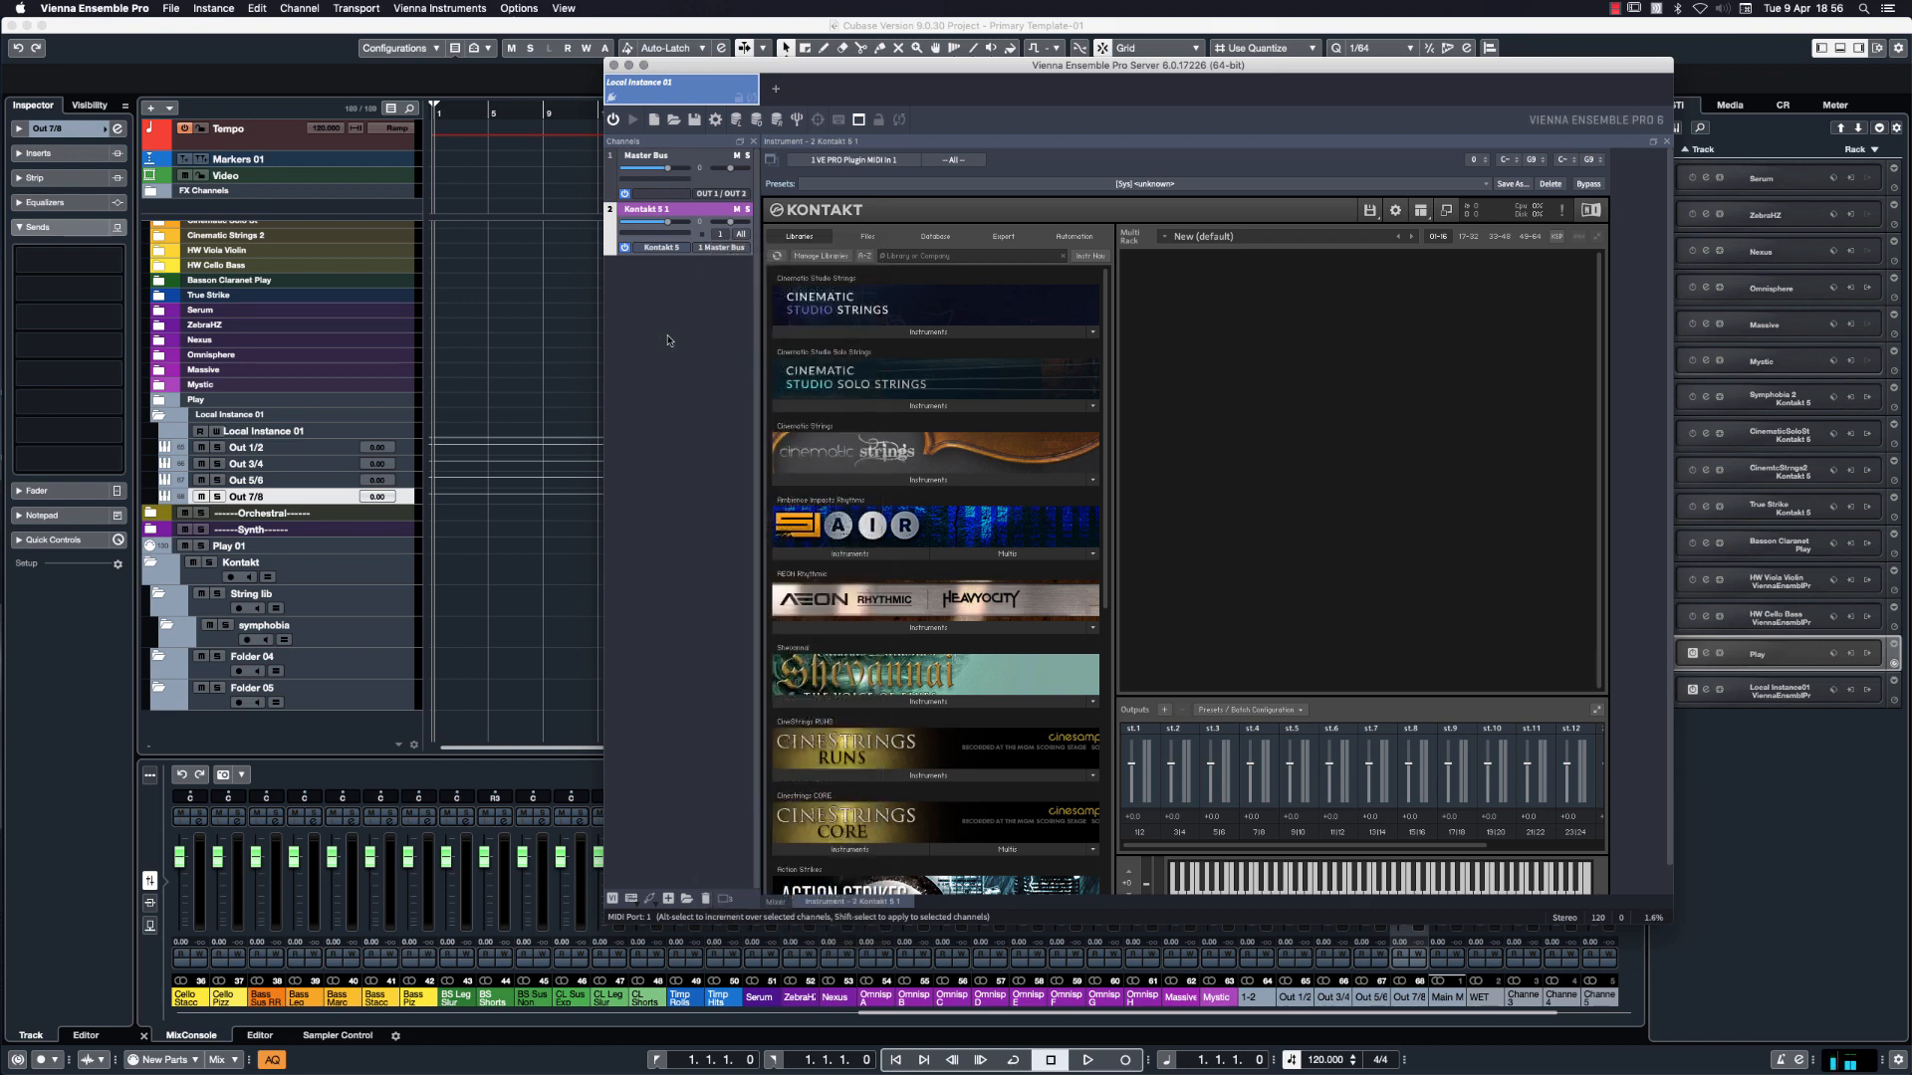
pyautogui.click(742, 236)
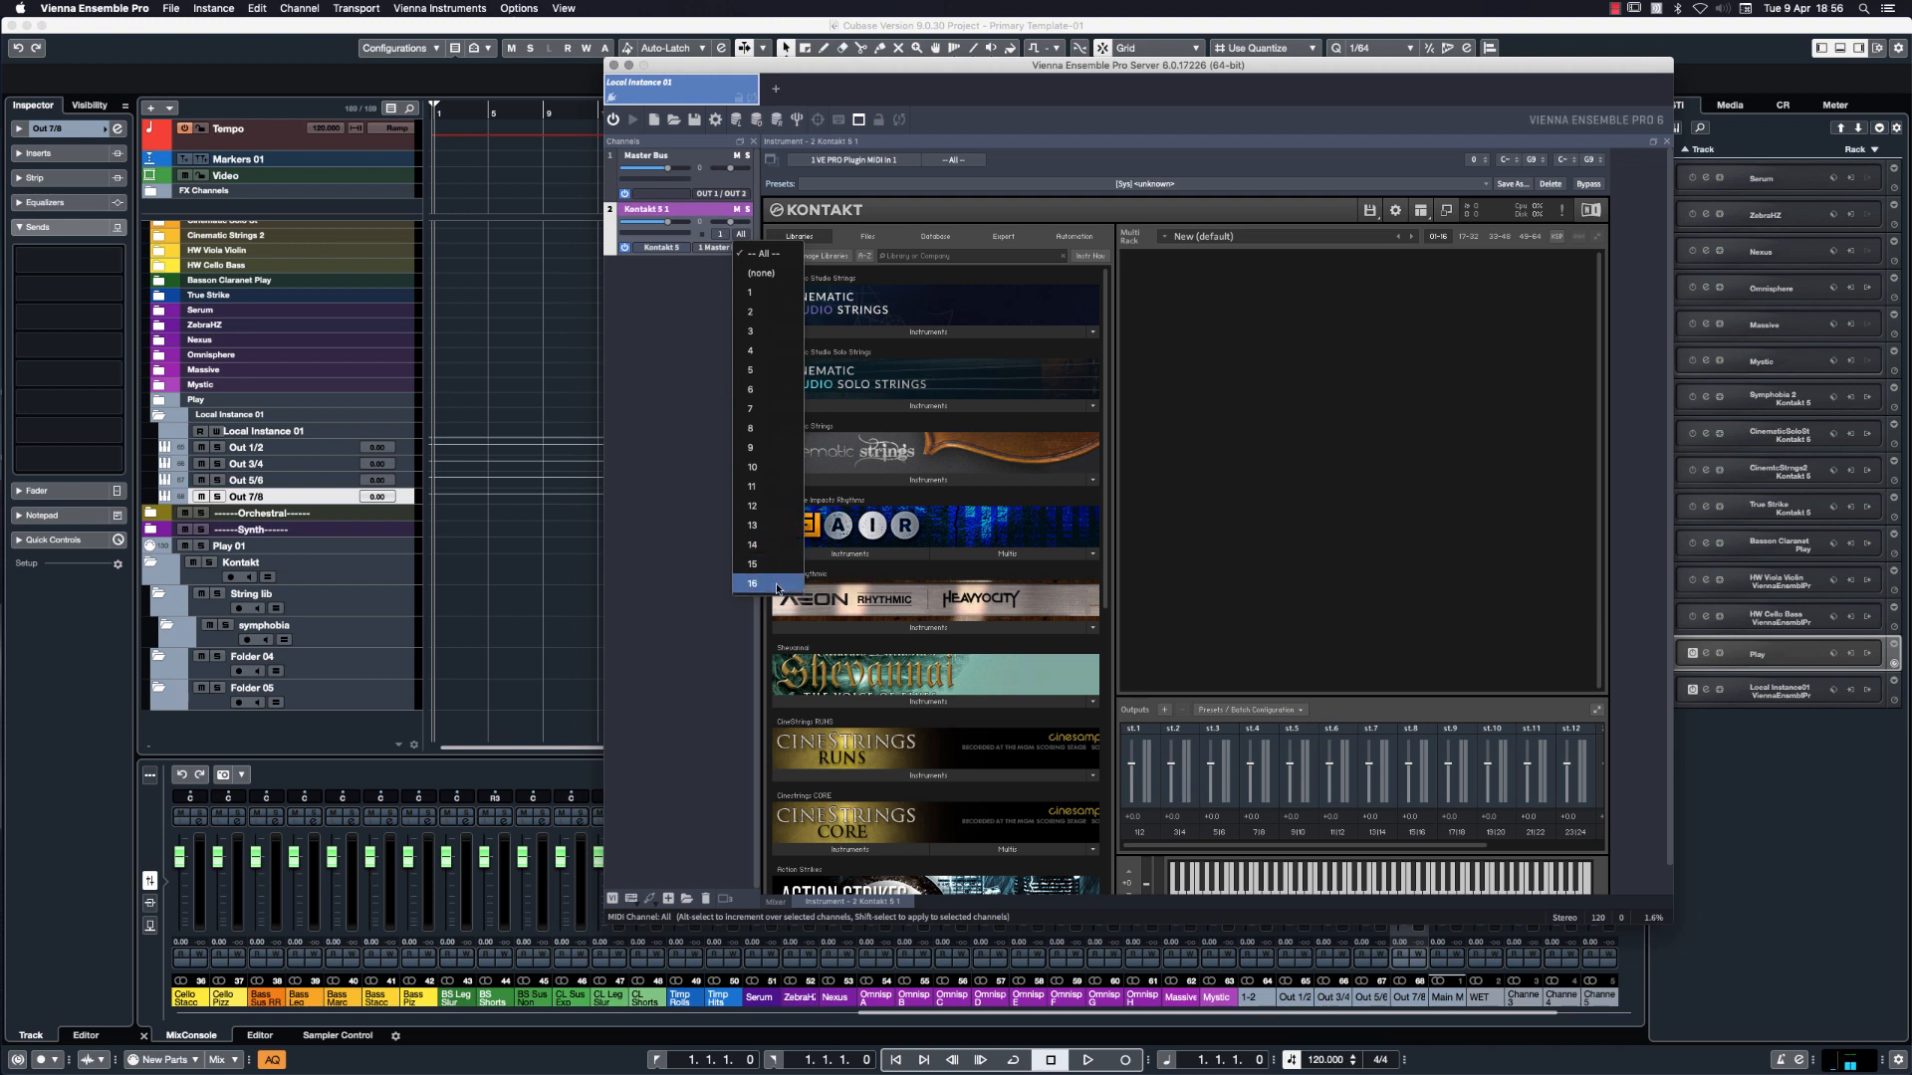
pyautogui.click(700, 445)
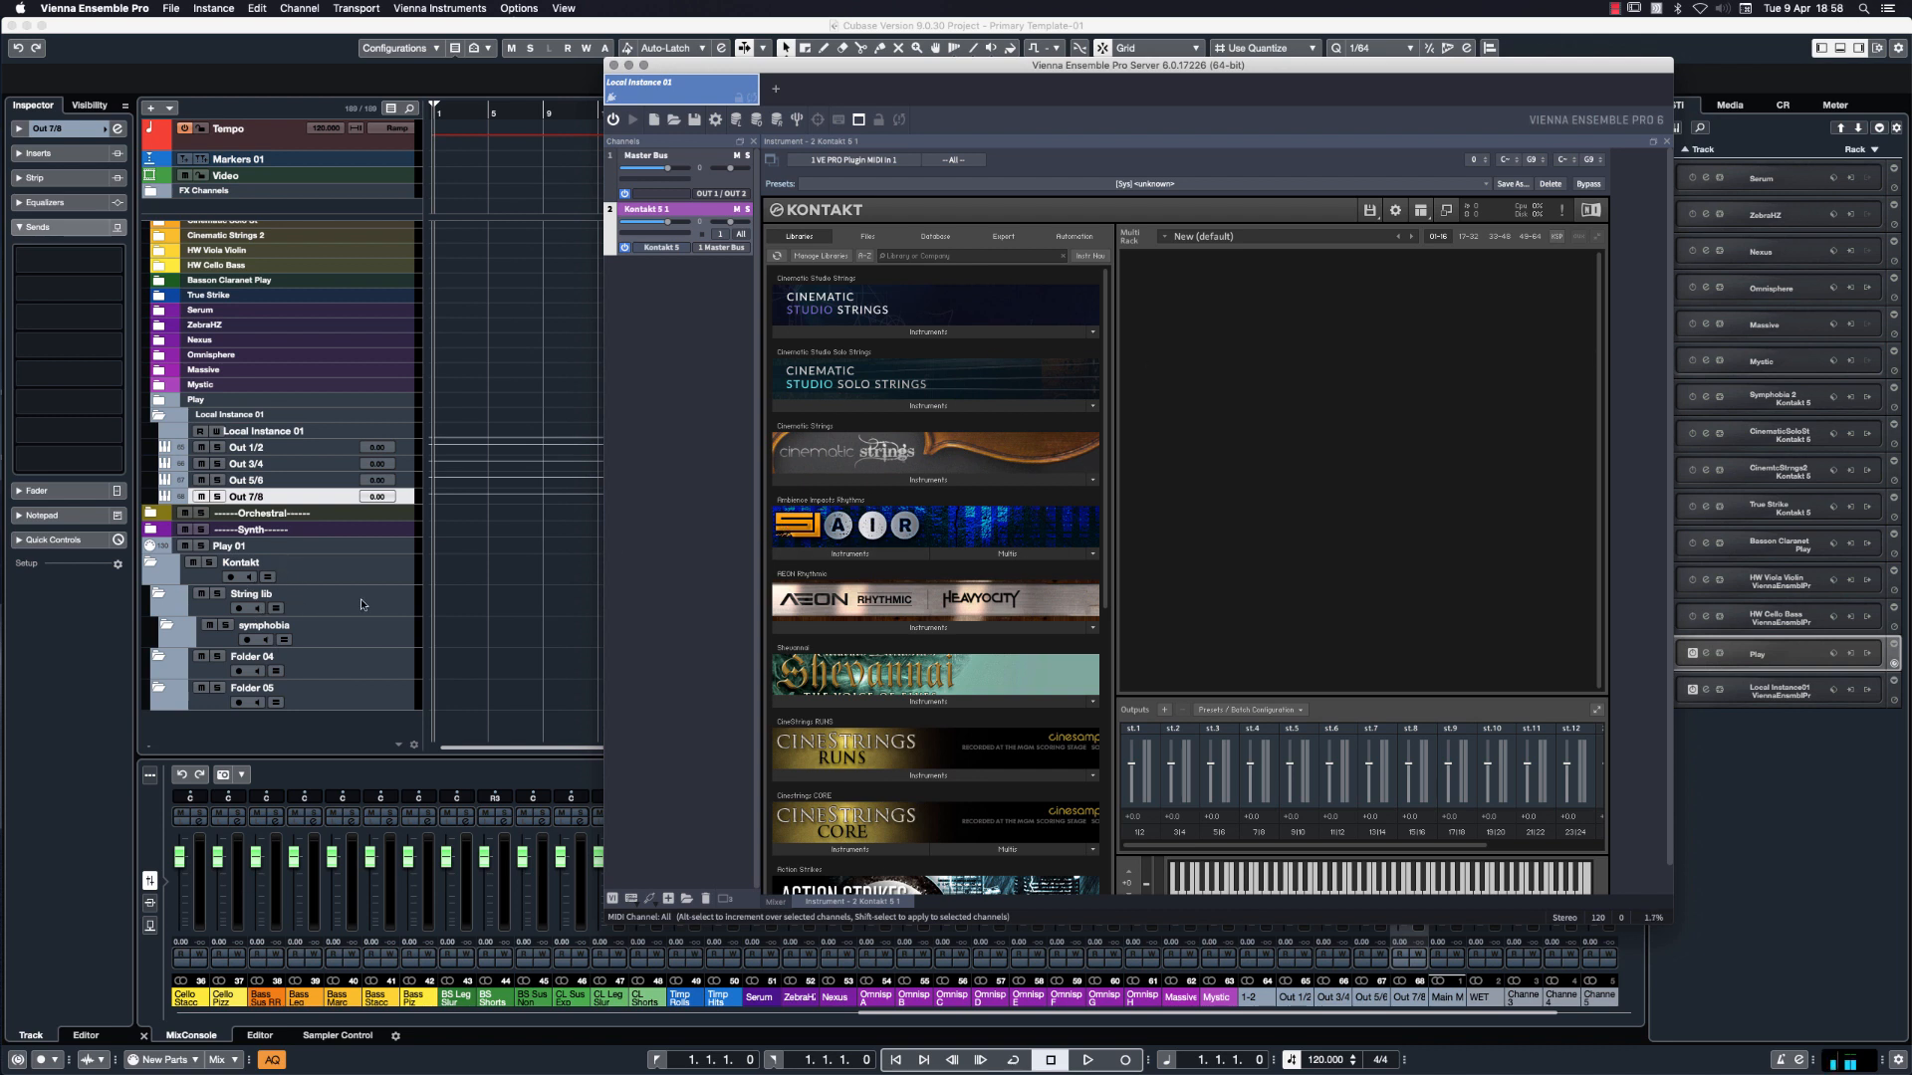
# Load the instrument 02 Str Ensemble Various.nki from Kontakt's Symphobia 2 library.
pyautogui.click(929, 628)
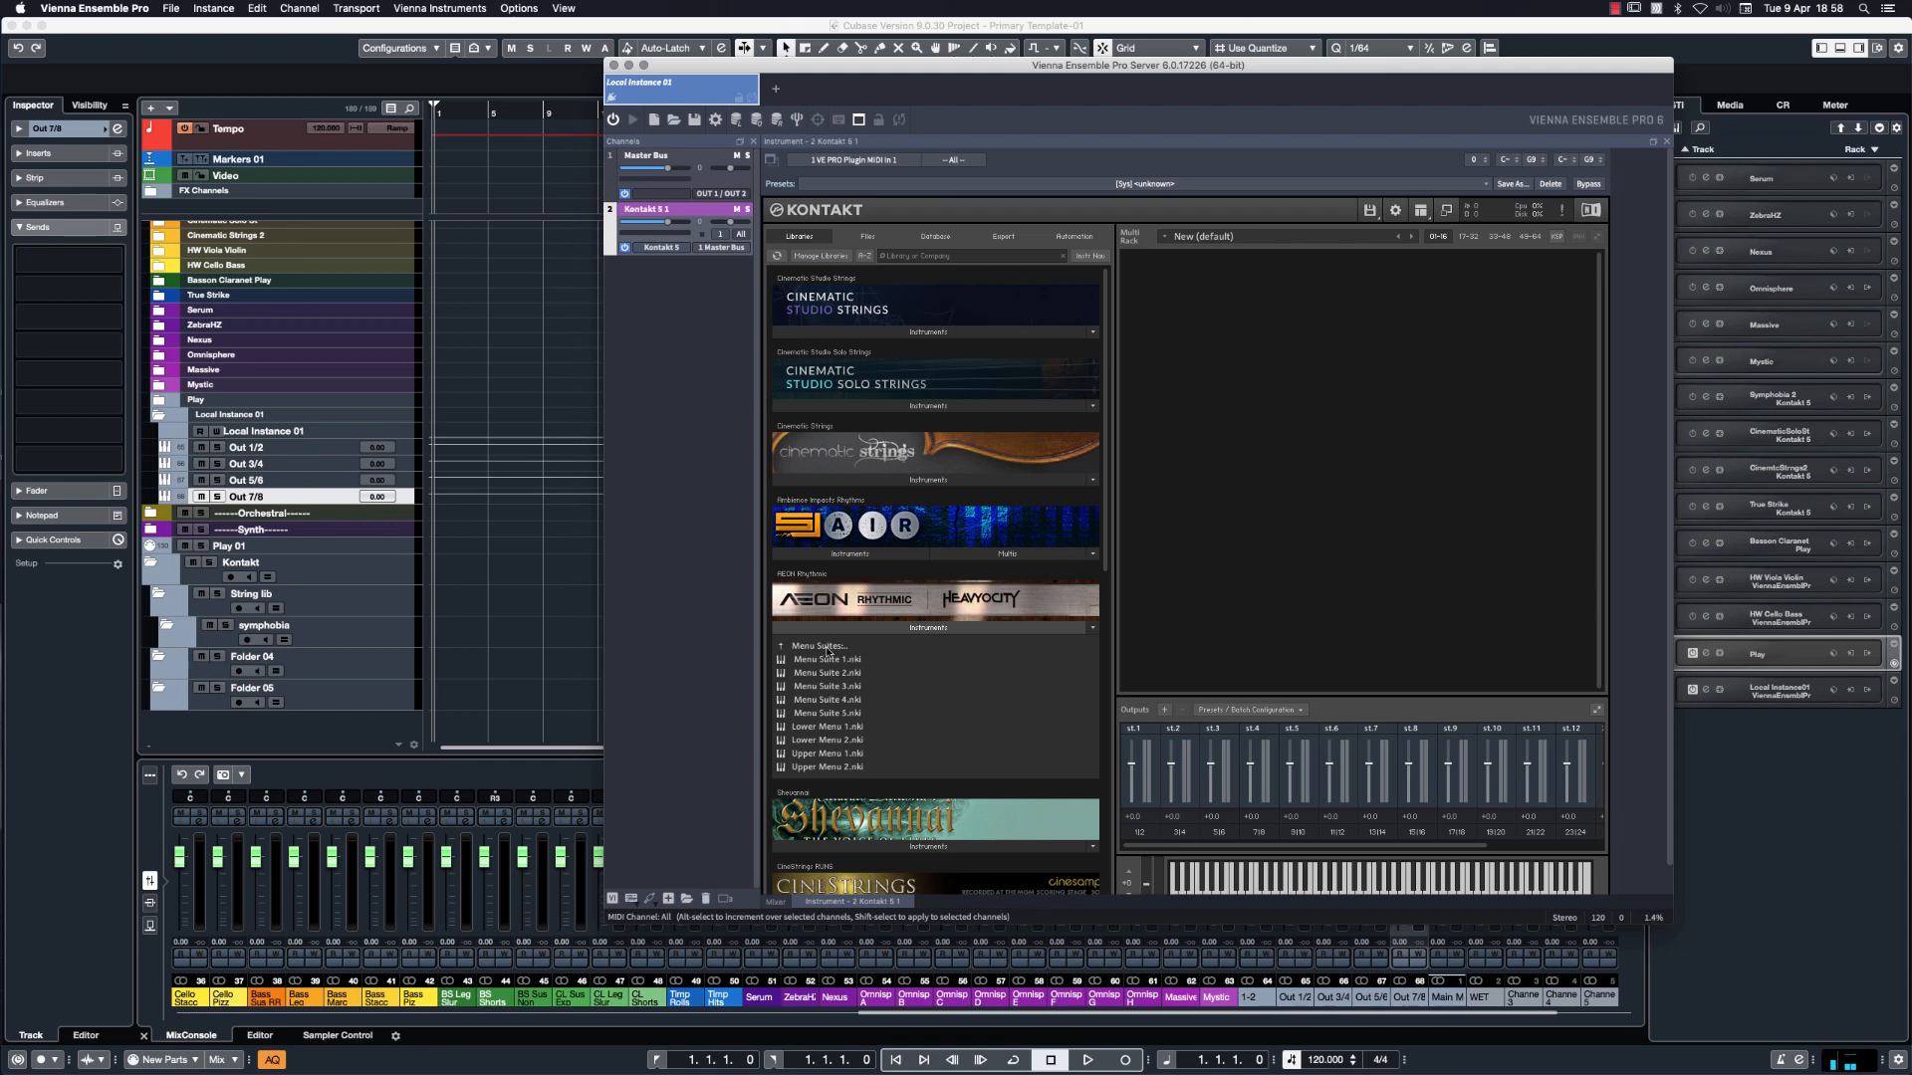
pyautogui.scroll(-2, 921, 649)
pyautogui.scroll(-10, 923, 648)
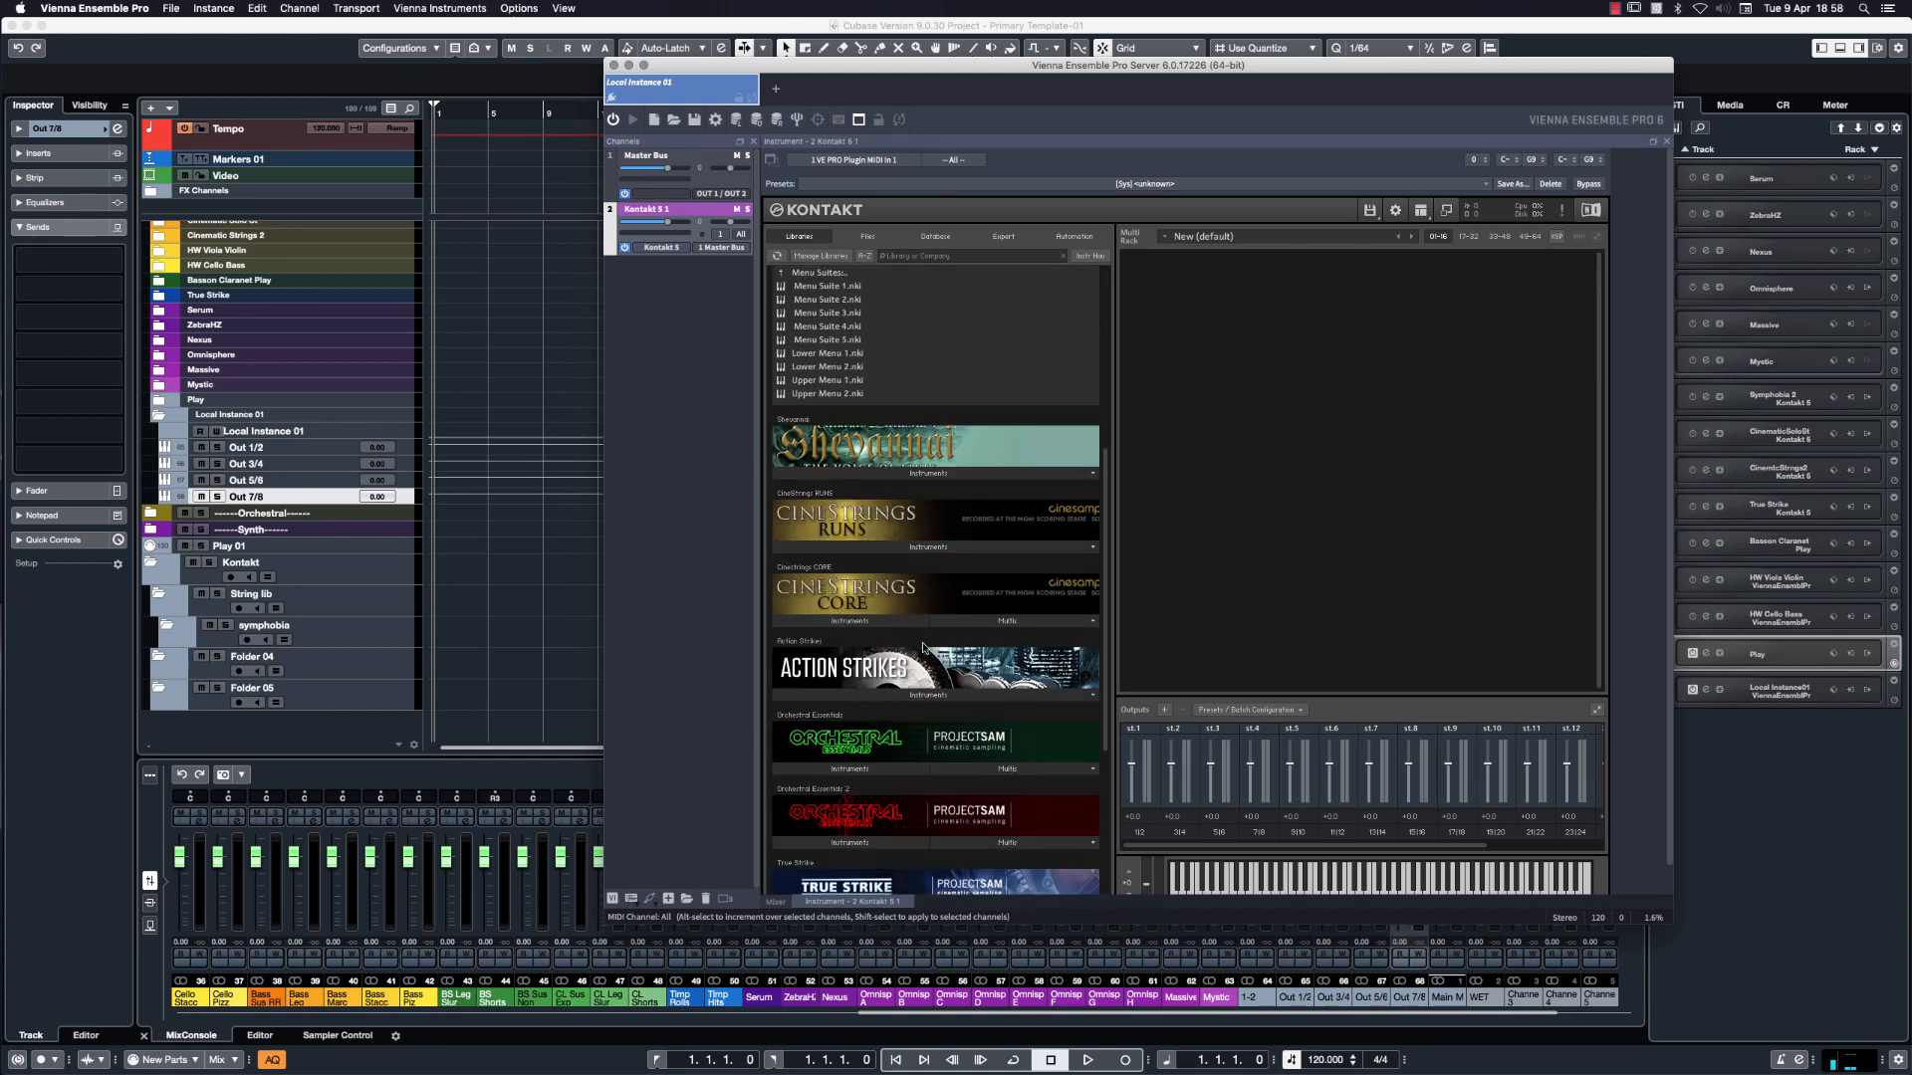
pyautogui.scroll(-7, 961, 664)
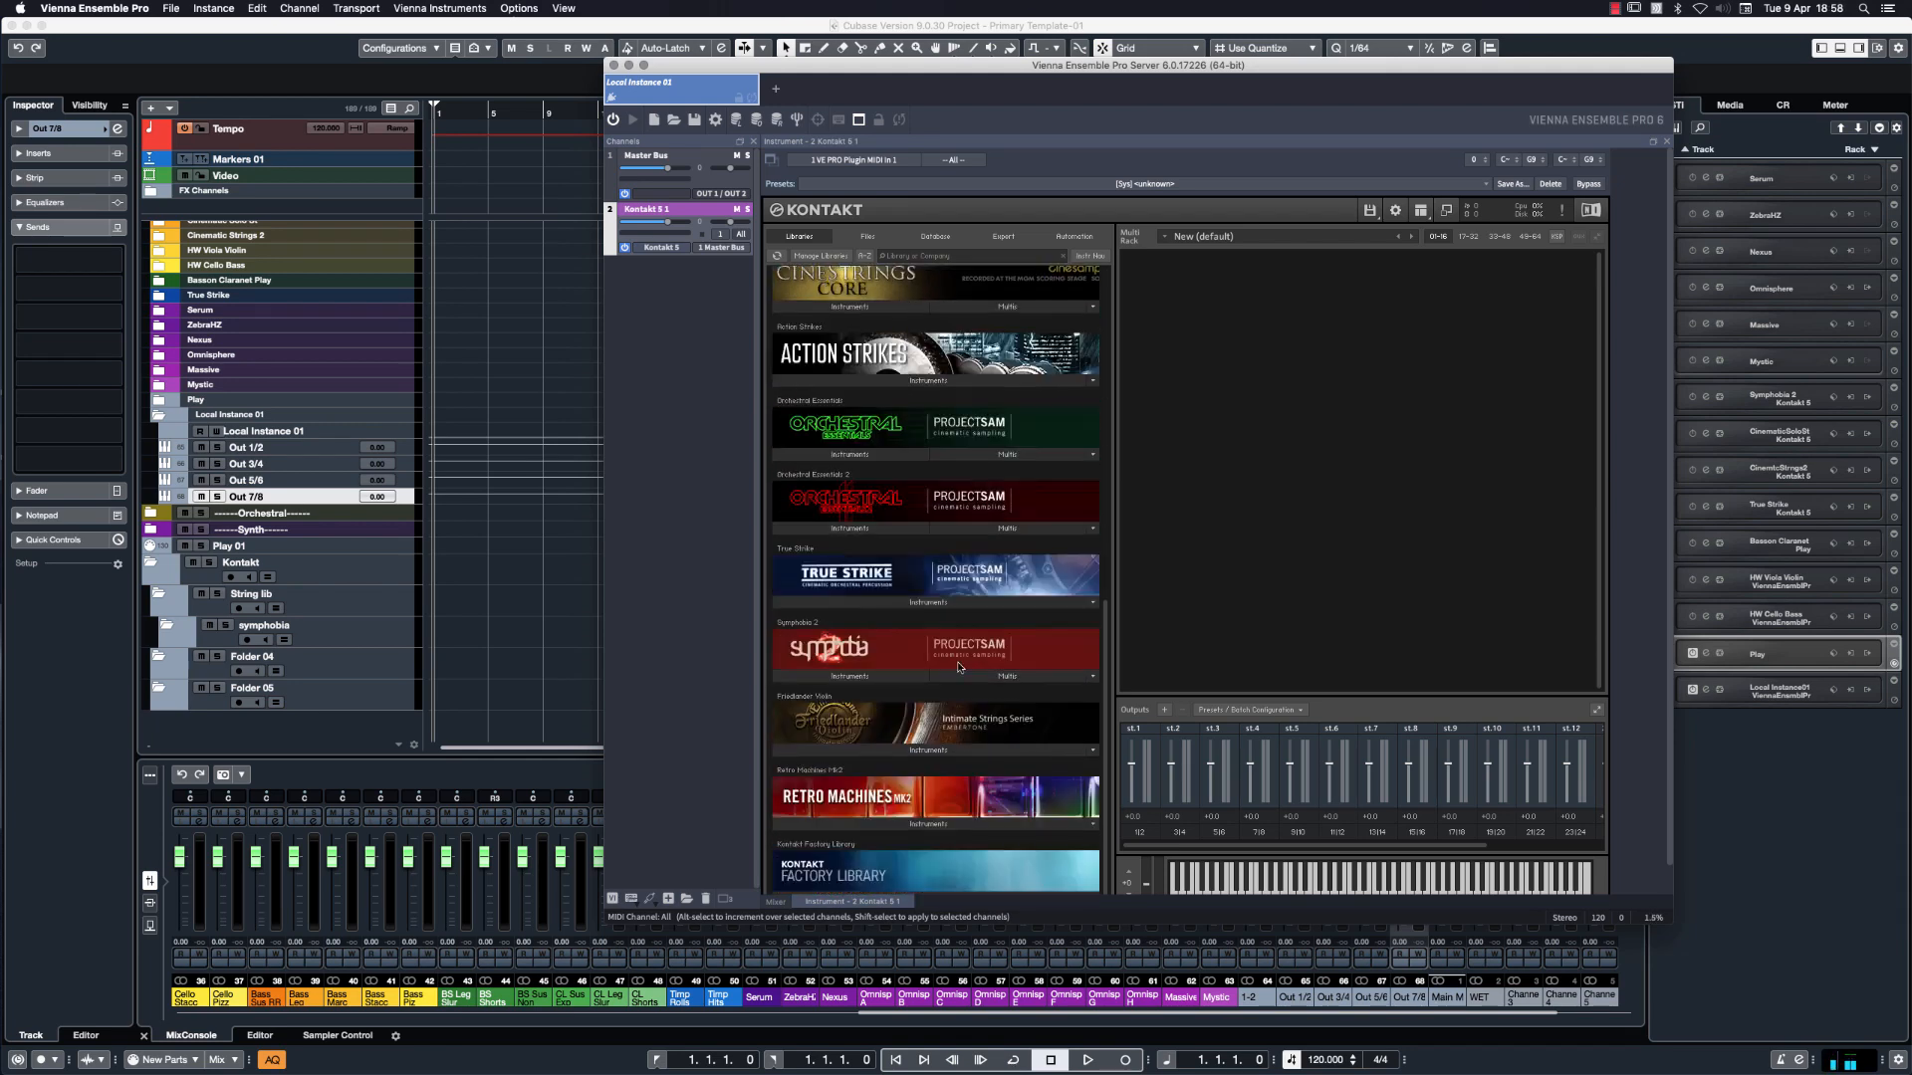
pyautogui.click(862, 683)
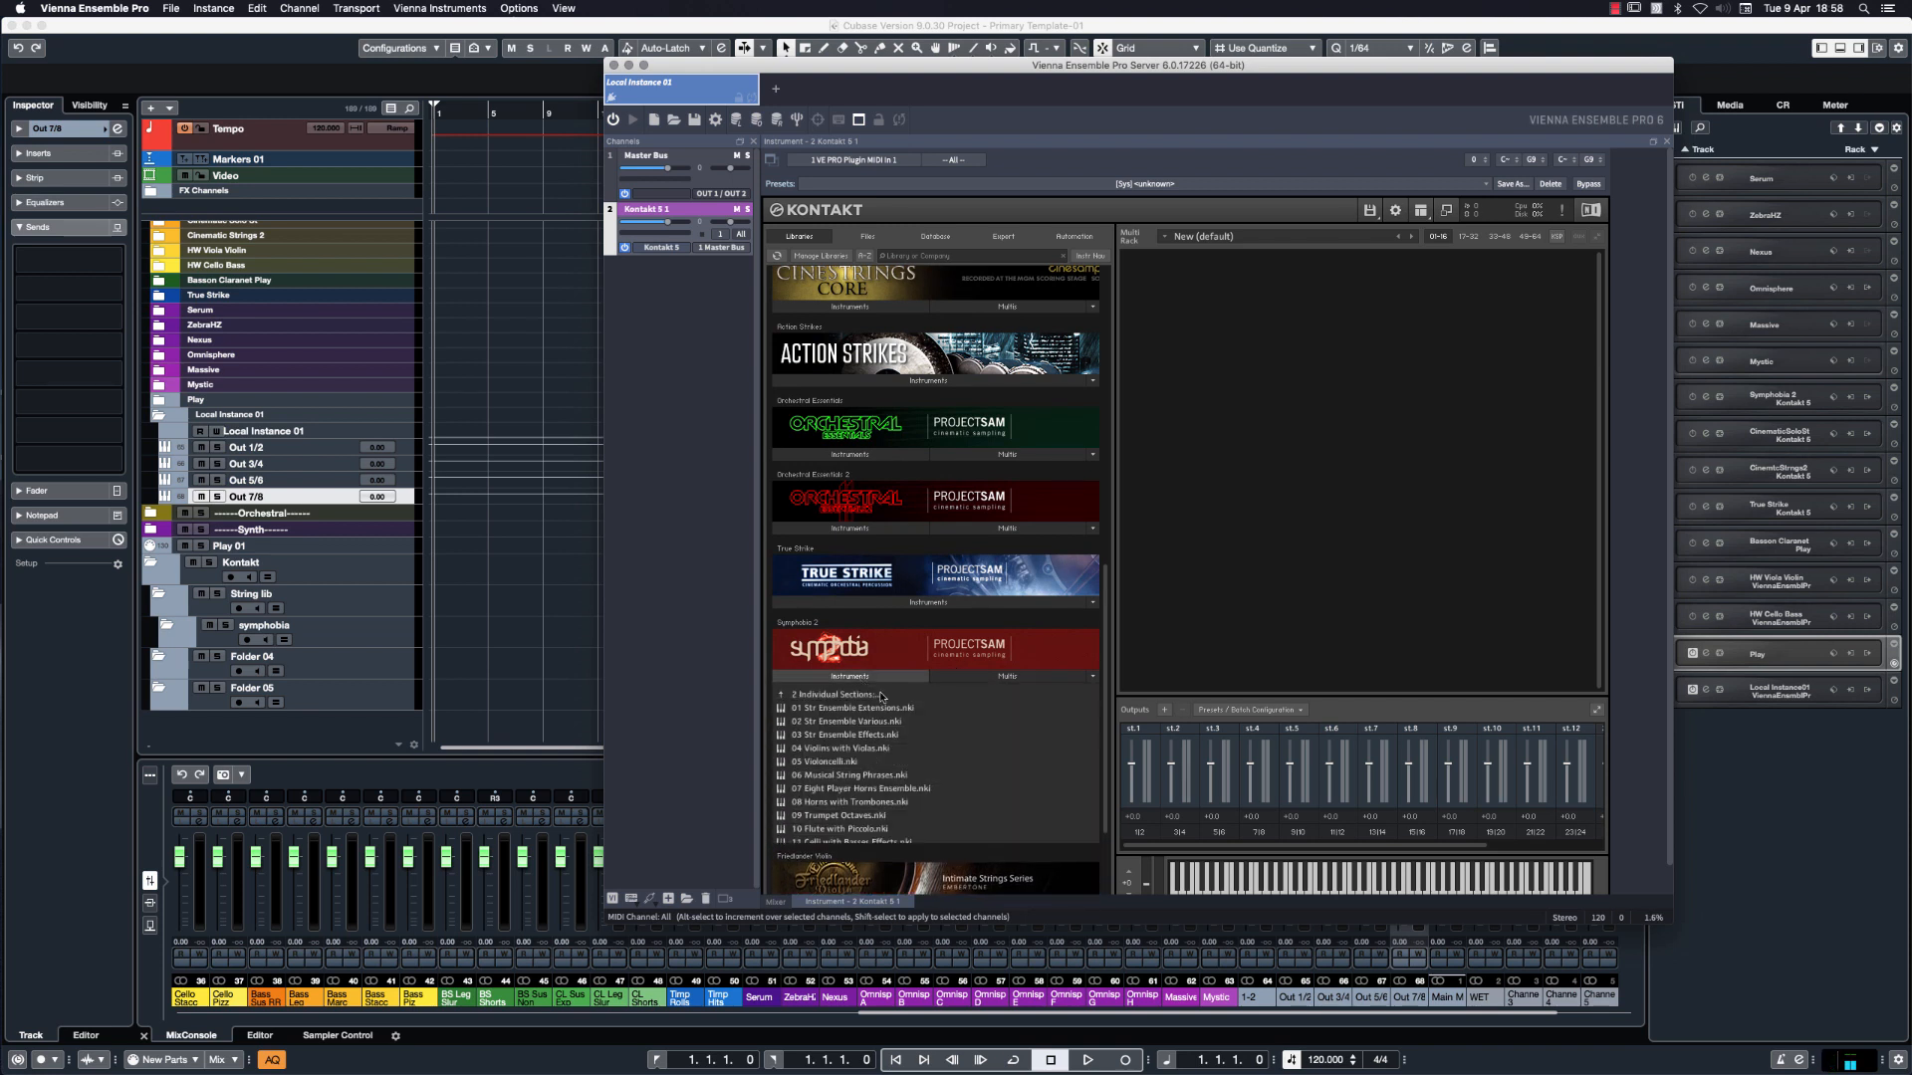
pyautogui.doubleClick(840, 721)
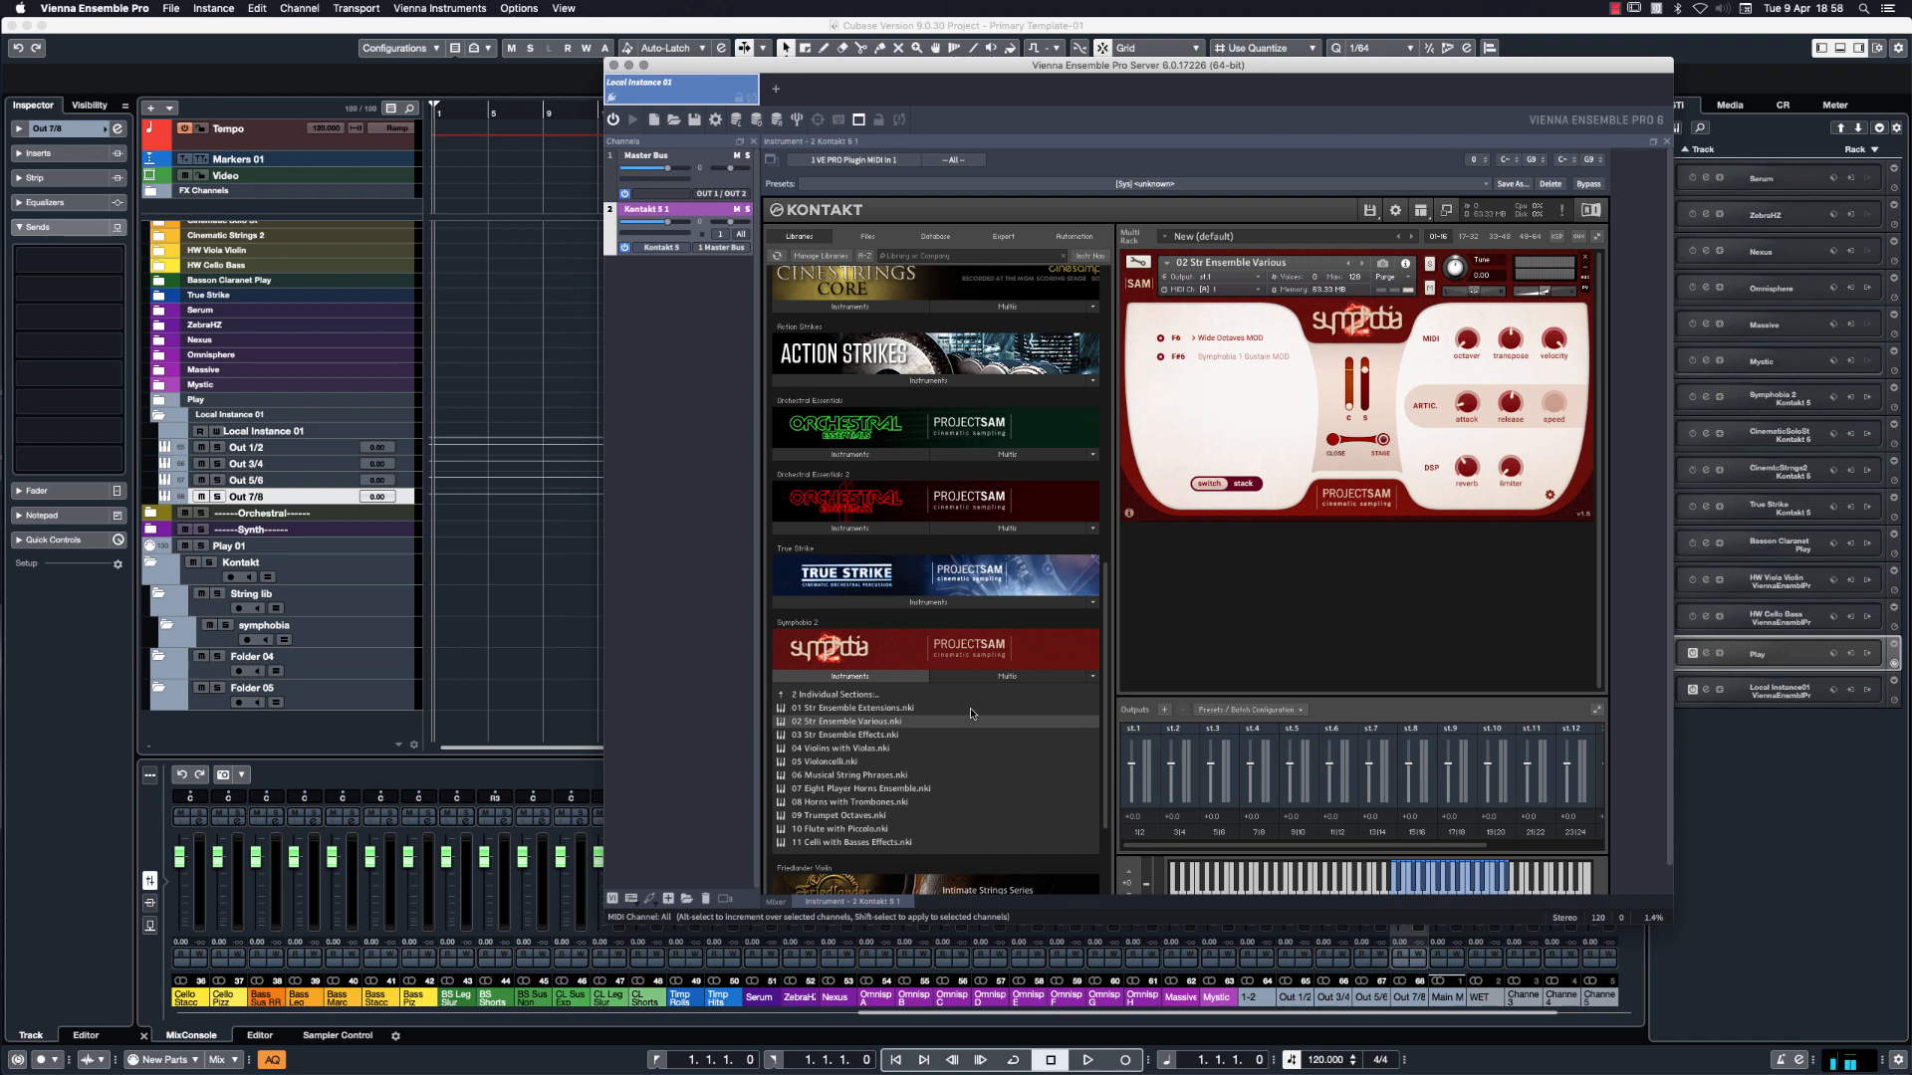
# Load Symphobia 2's 08 Horns with Trombones.nki and batch-create an individual Kontakt output channel for each loaded instrument, clearing the output section.
pyautogui.doubleClick(848, 802)
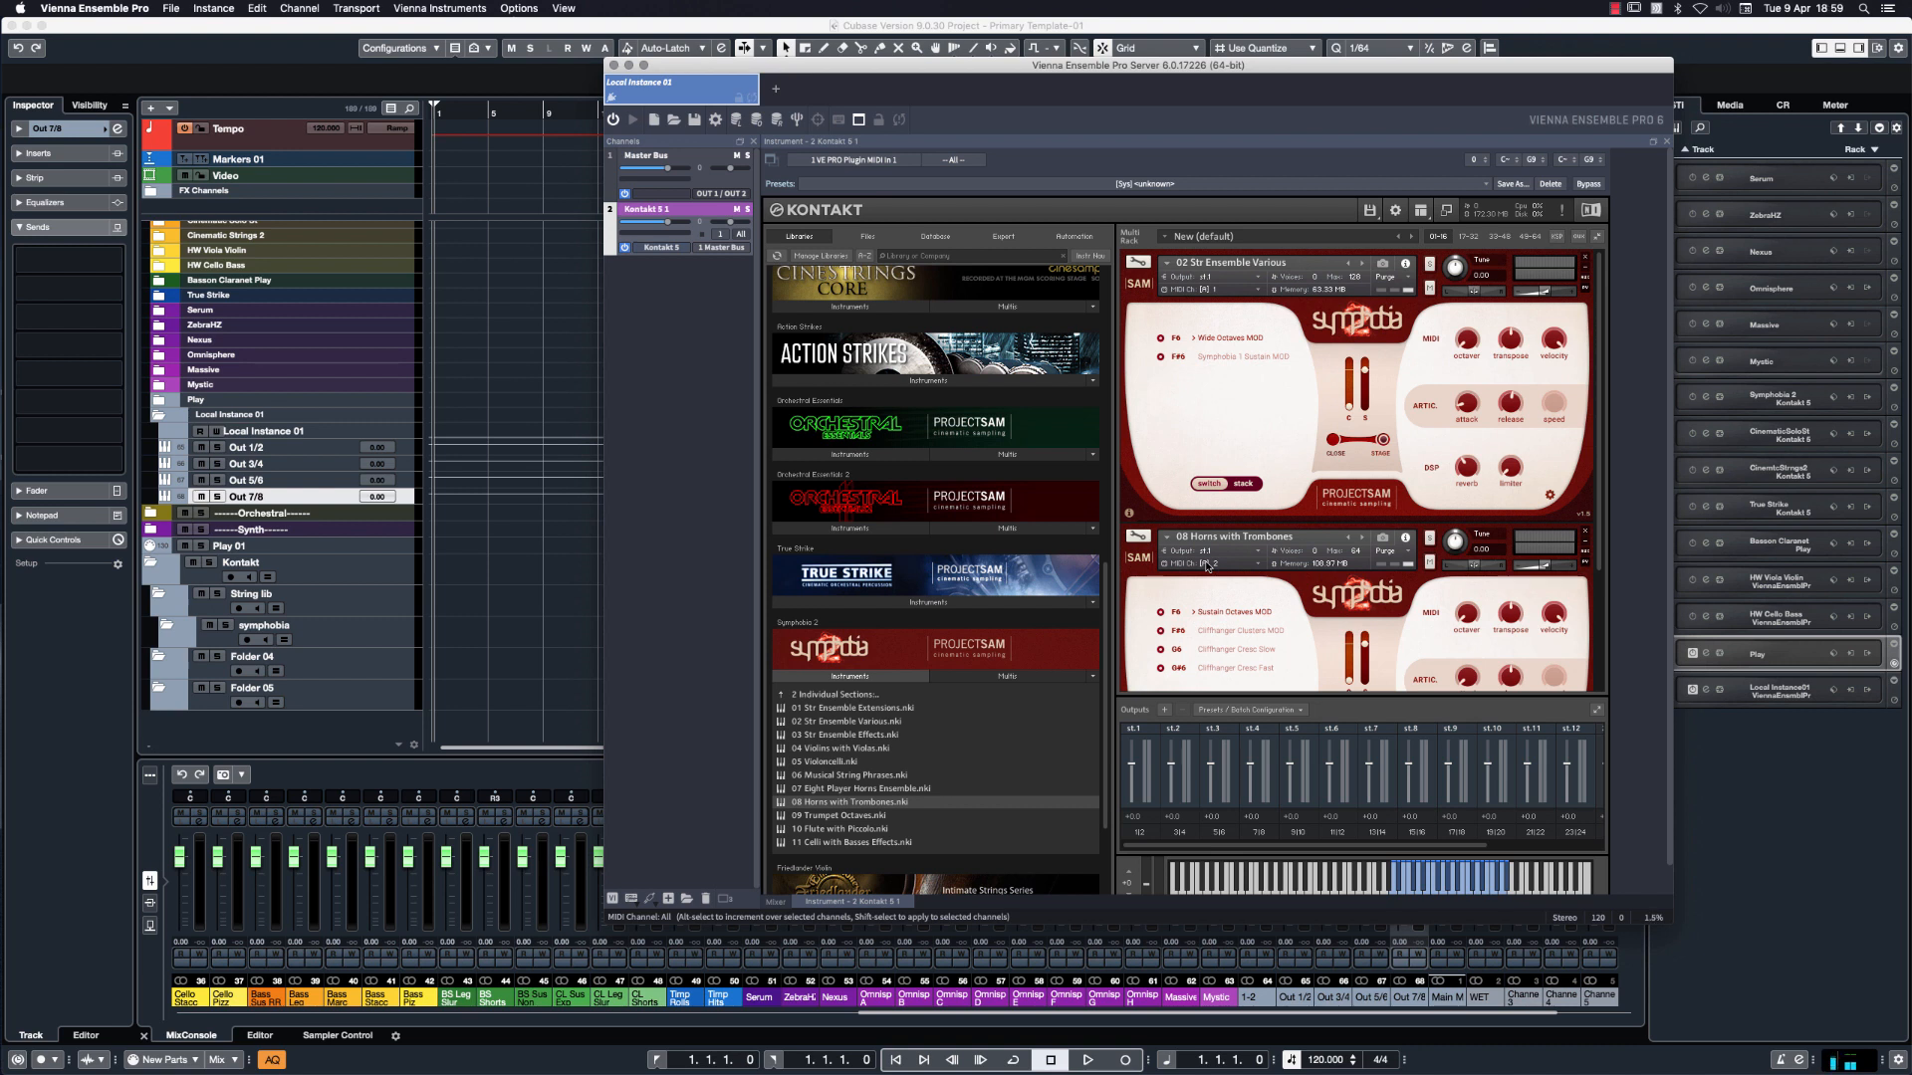
pyautogui.click(1249, 711)
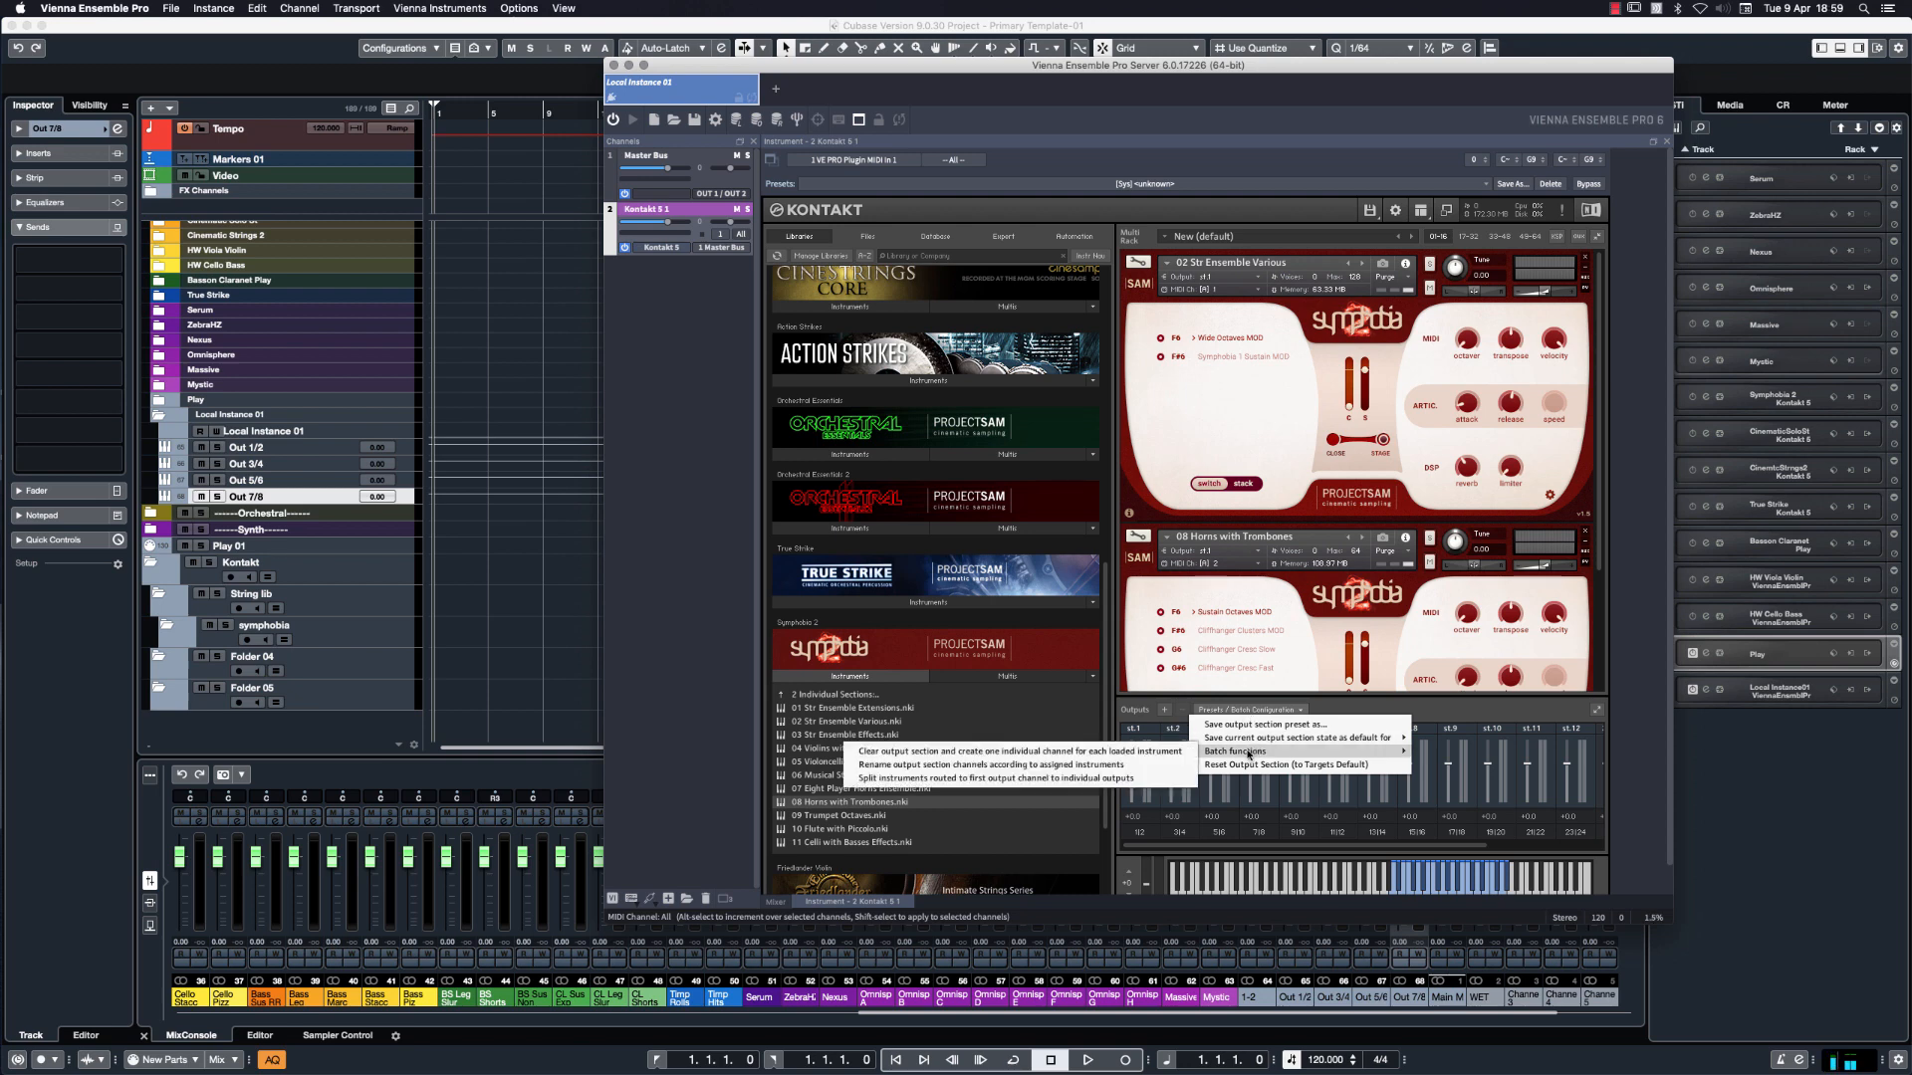
pyautogui.moveTo(1239, 752)
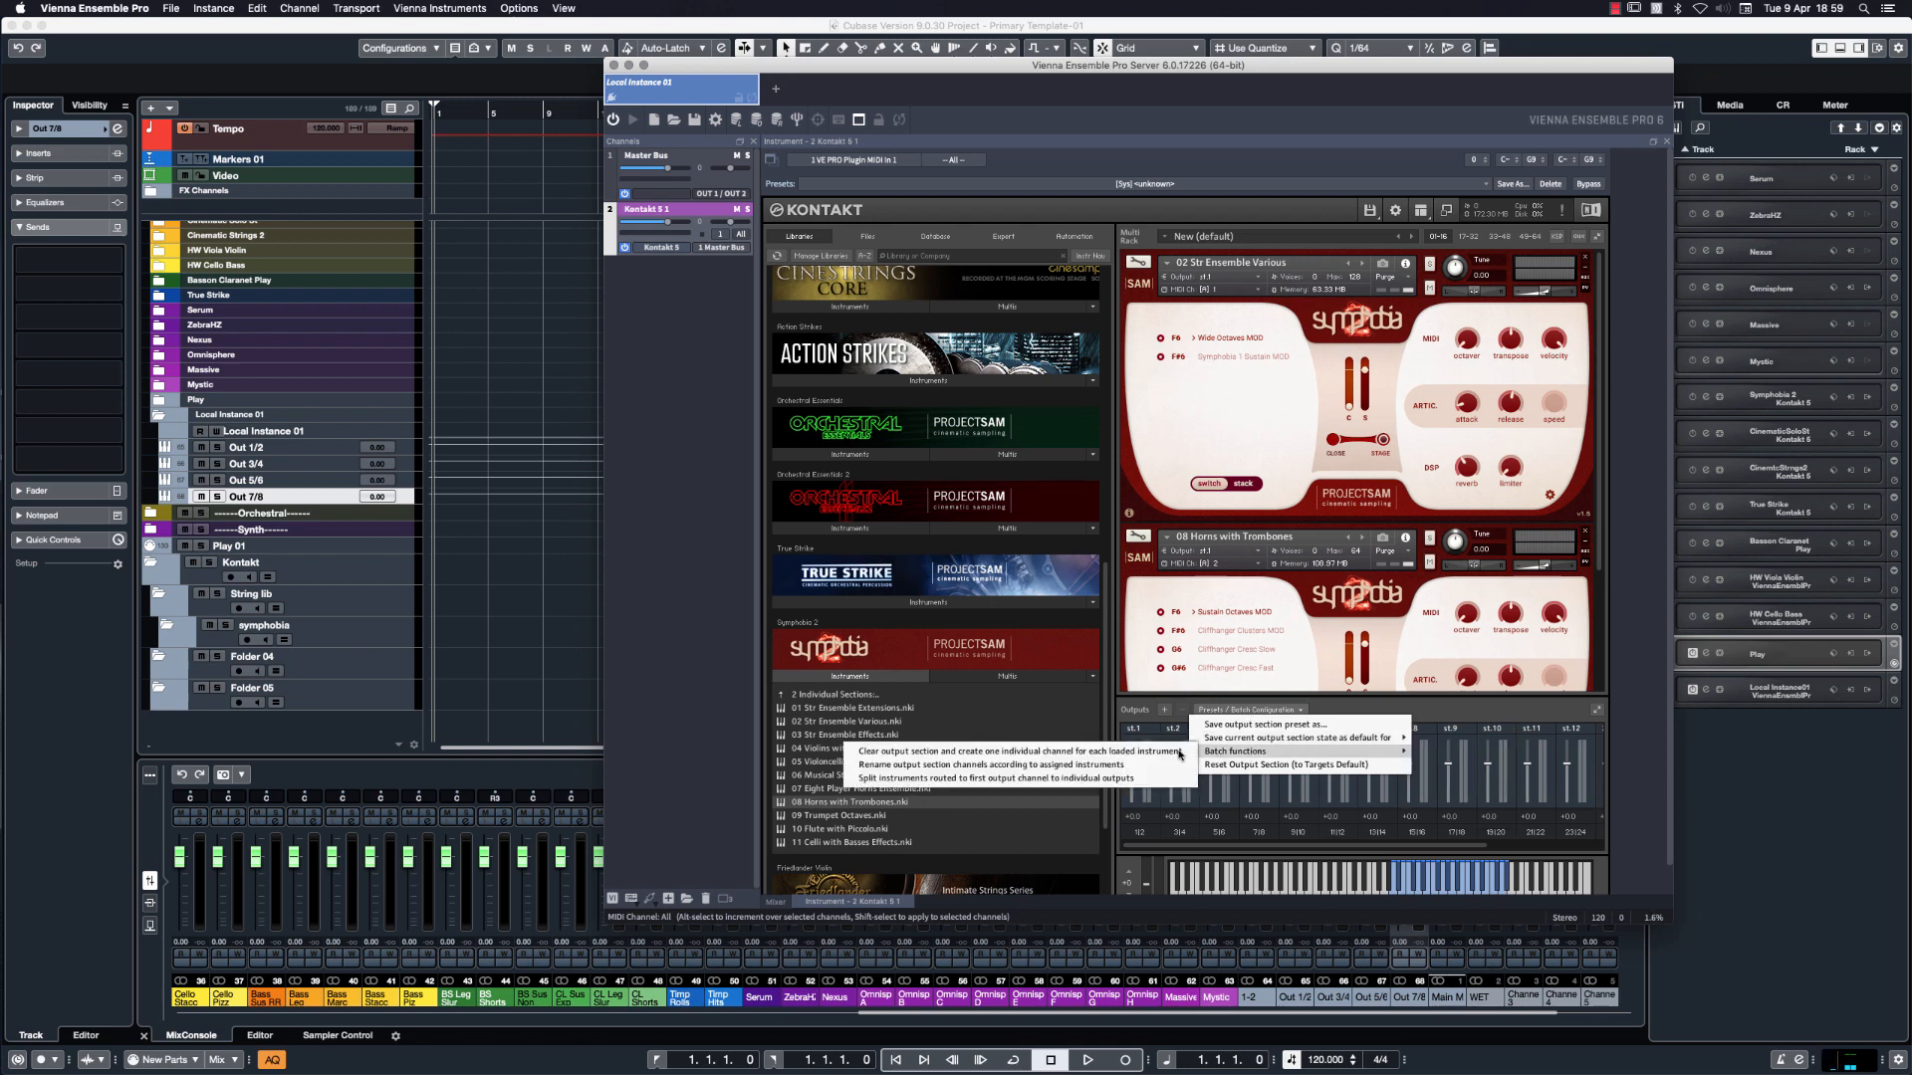
pyautogui.click(1112, 753)
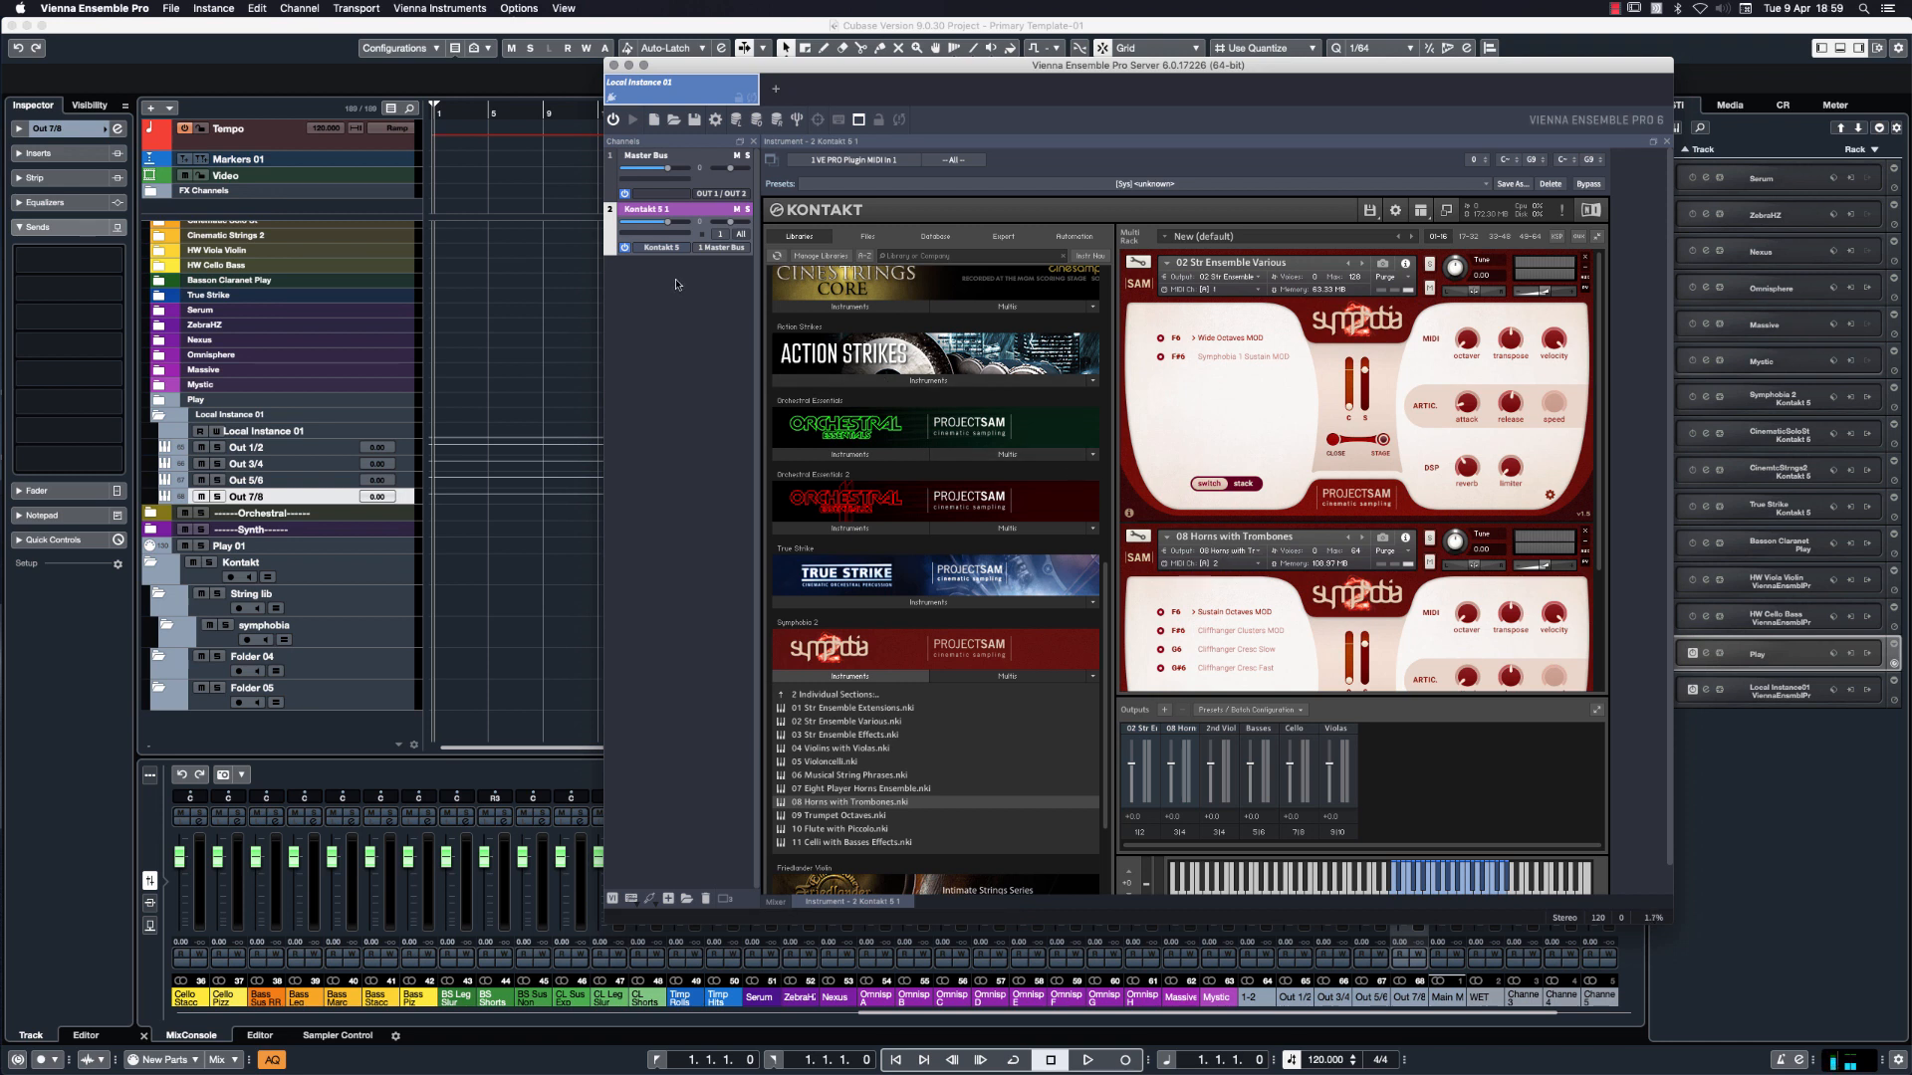
# Add two extra output channels to the Kontakt 5 1 instrument in the server instance's mixer.
pyautogui.click(776, 902)
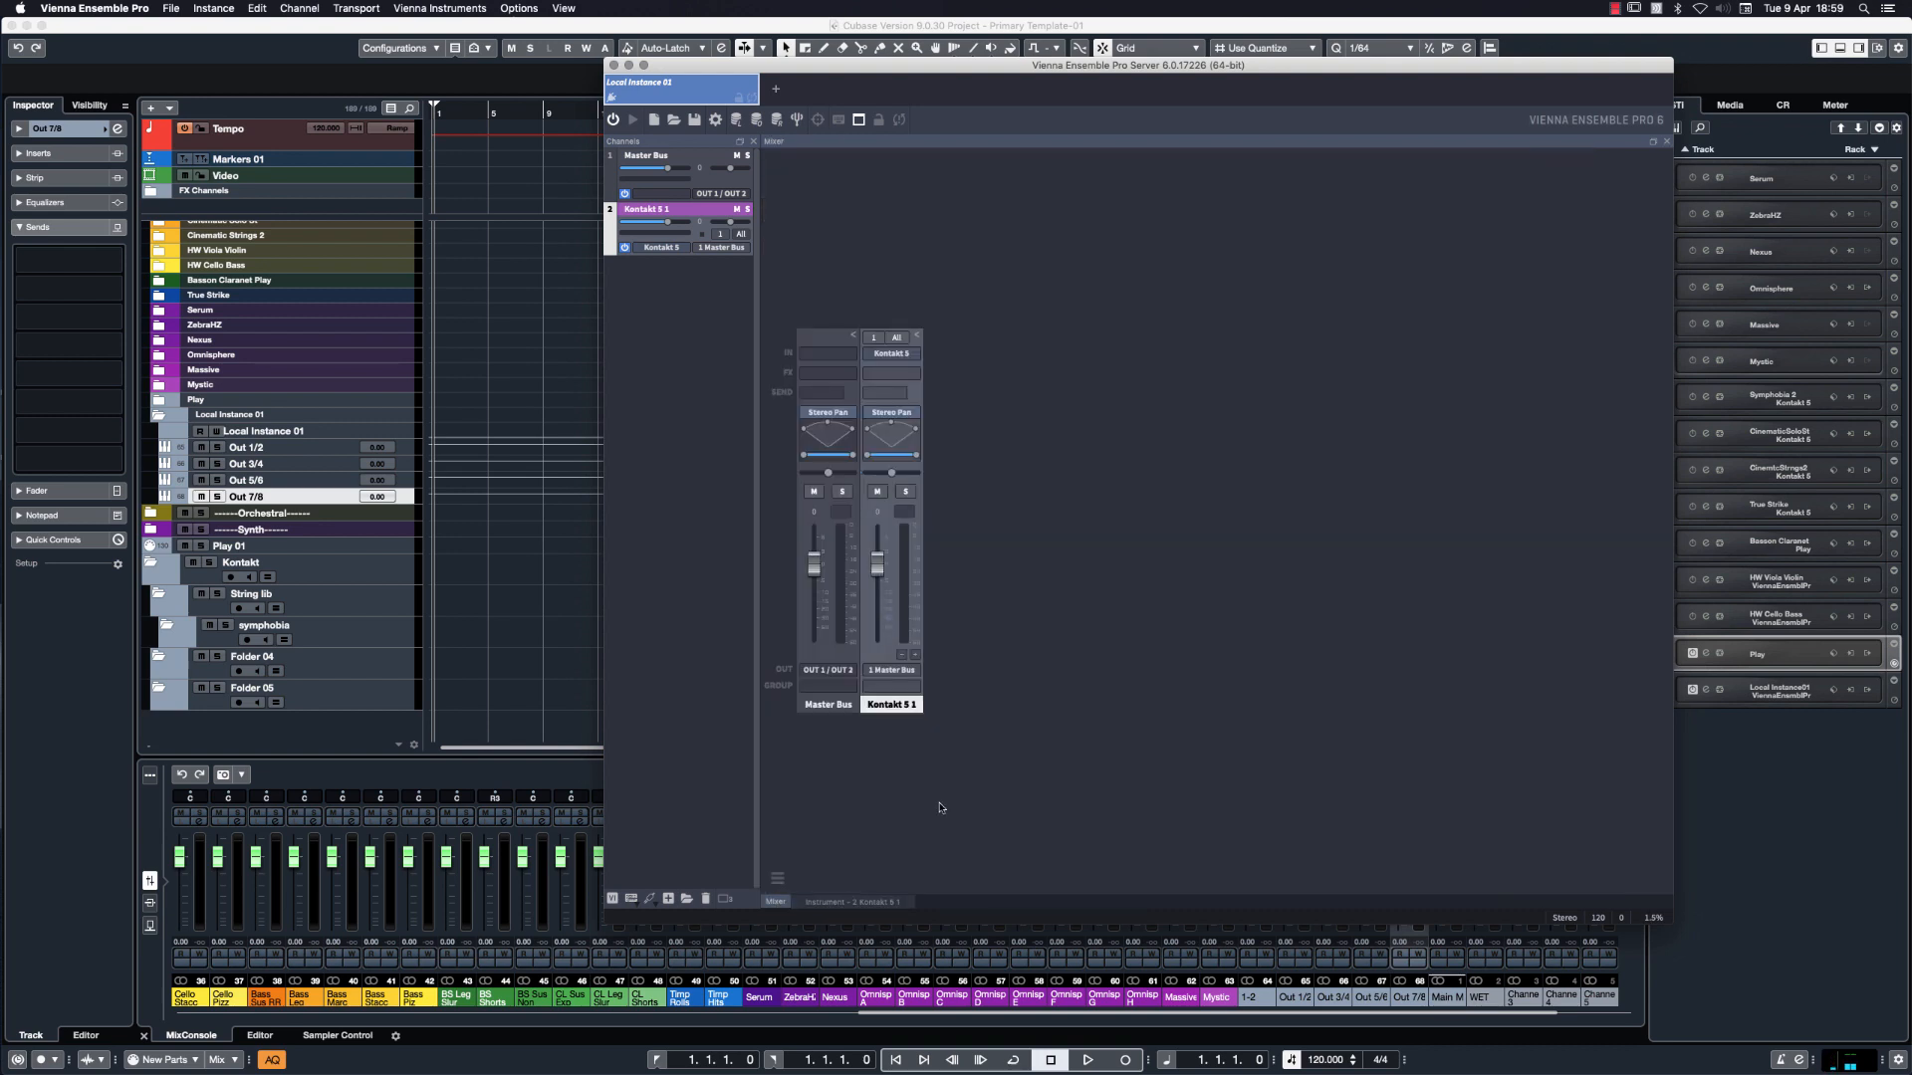
pyautogui.click(917, 658)
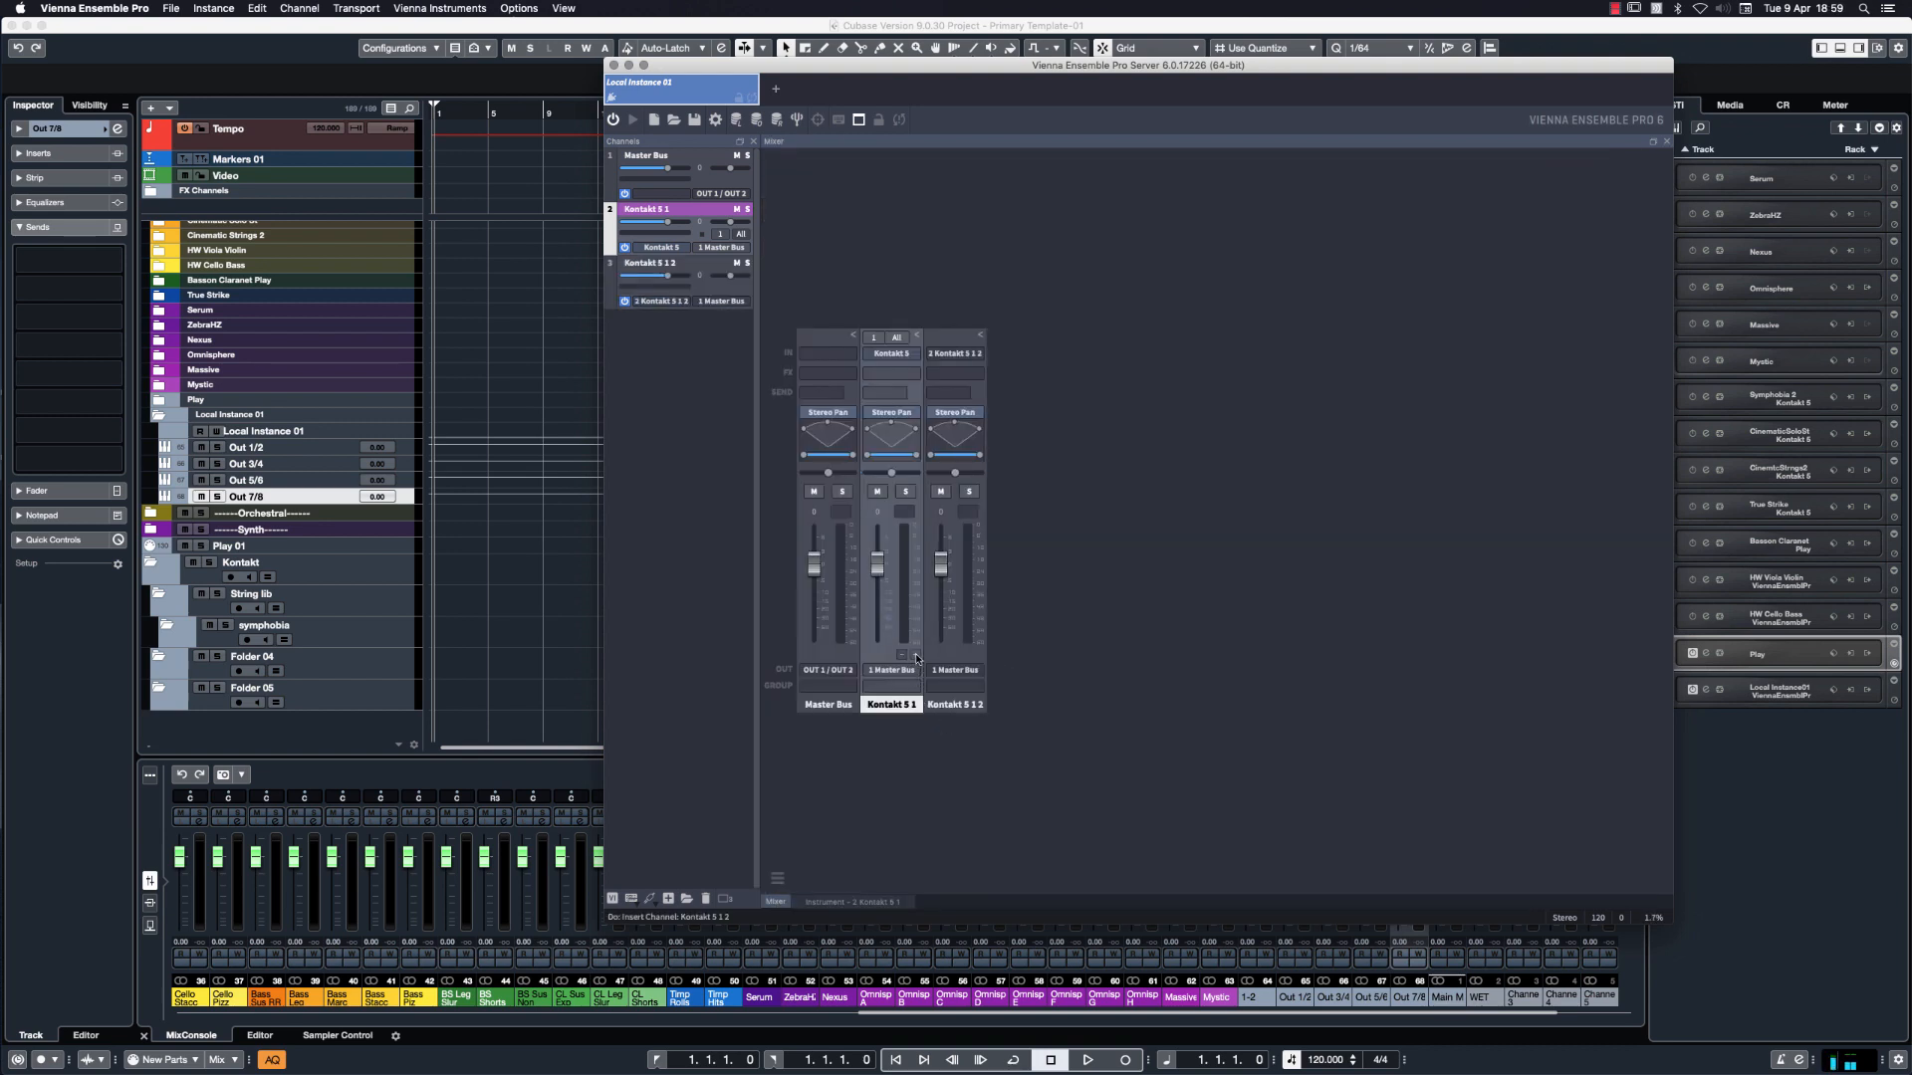
pyautogui.click(917, 657)
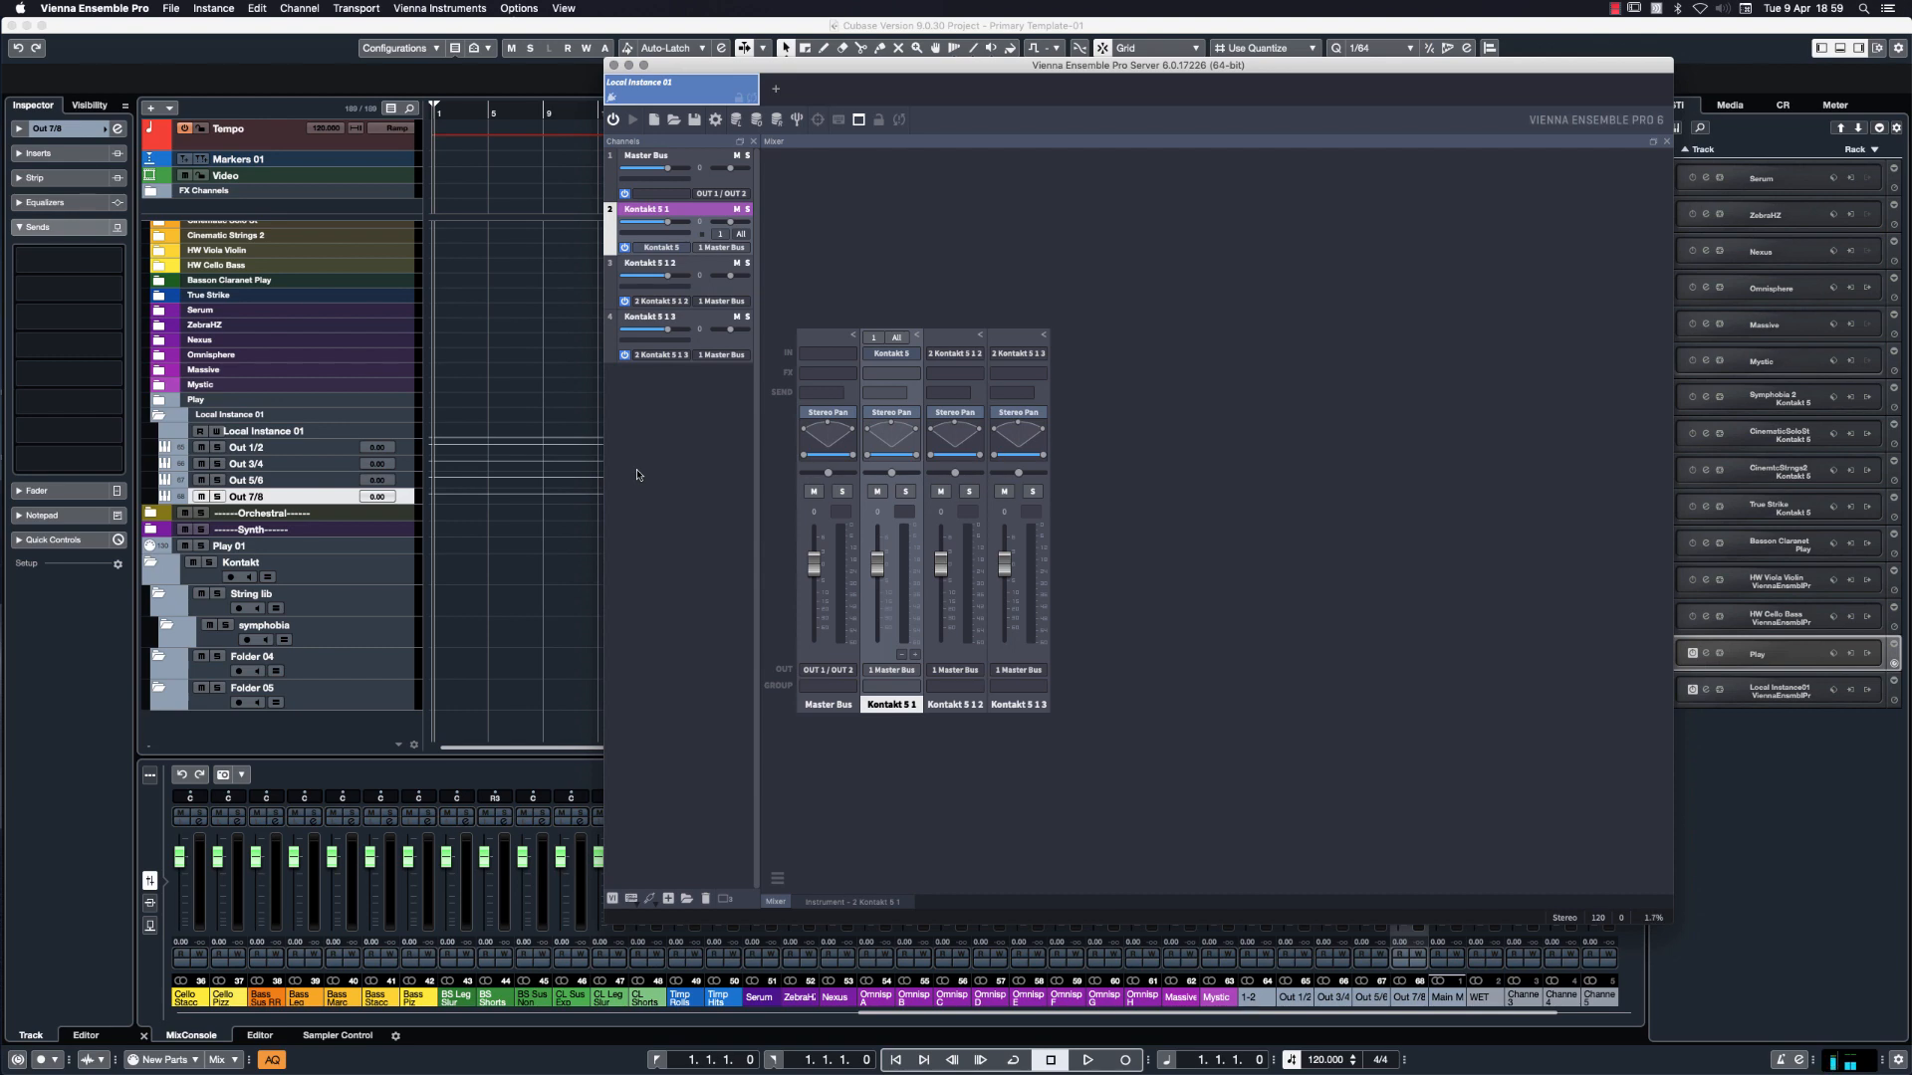
# Reopen the Kontakt 5 1 instrument and route channel Kontakt 5 1 2 to OUT 1 / OUT 2 and Kontakt 5 1 3 to OUT 3 / OUT 4.
pyautogui.doubleClick(643, 212)
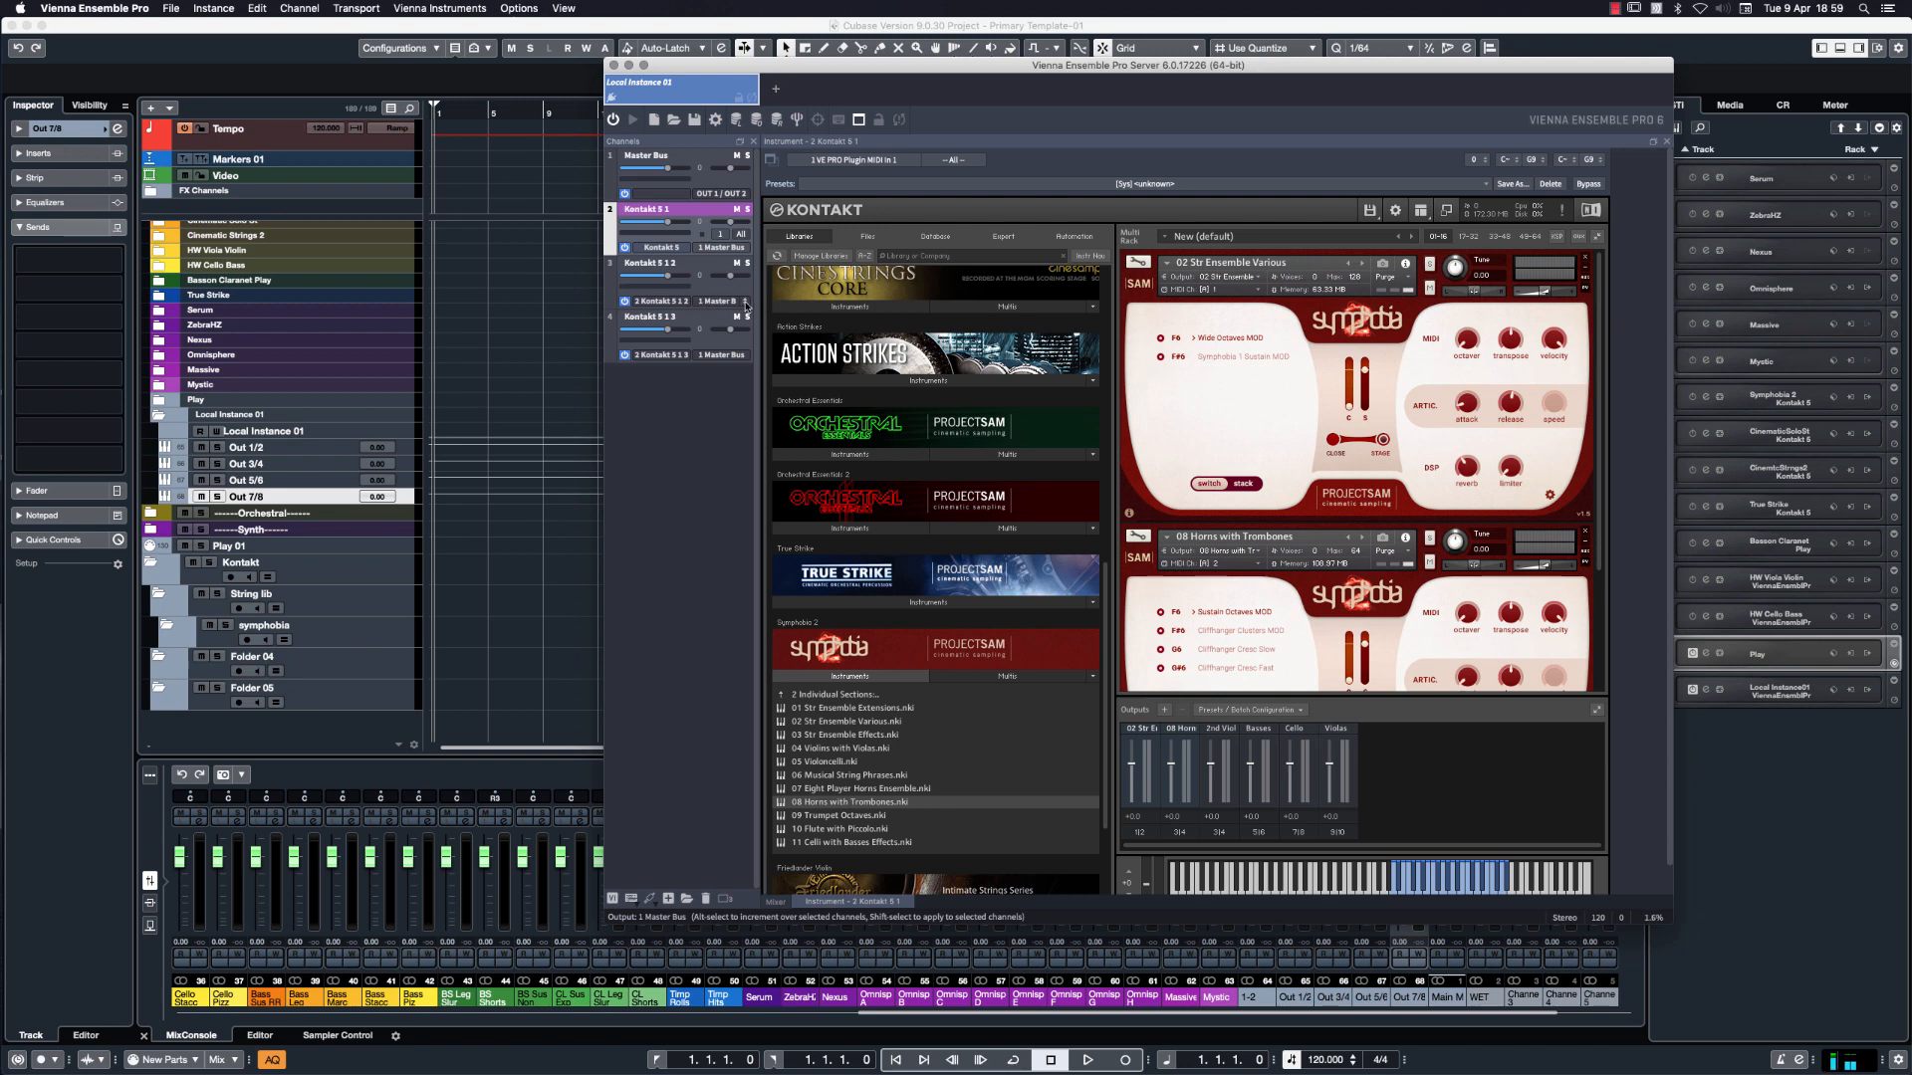
pyautogui.click(745, 305)
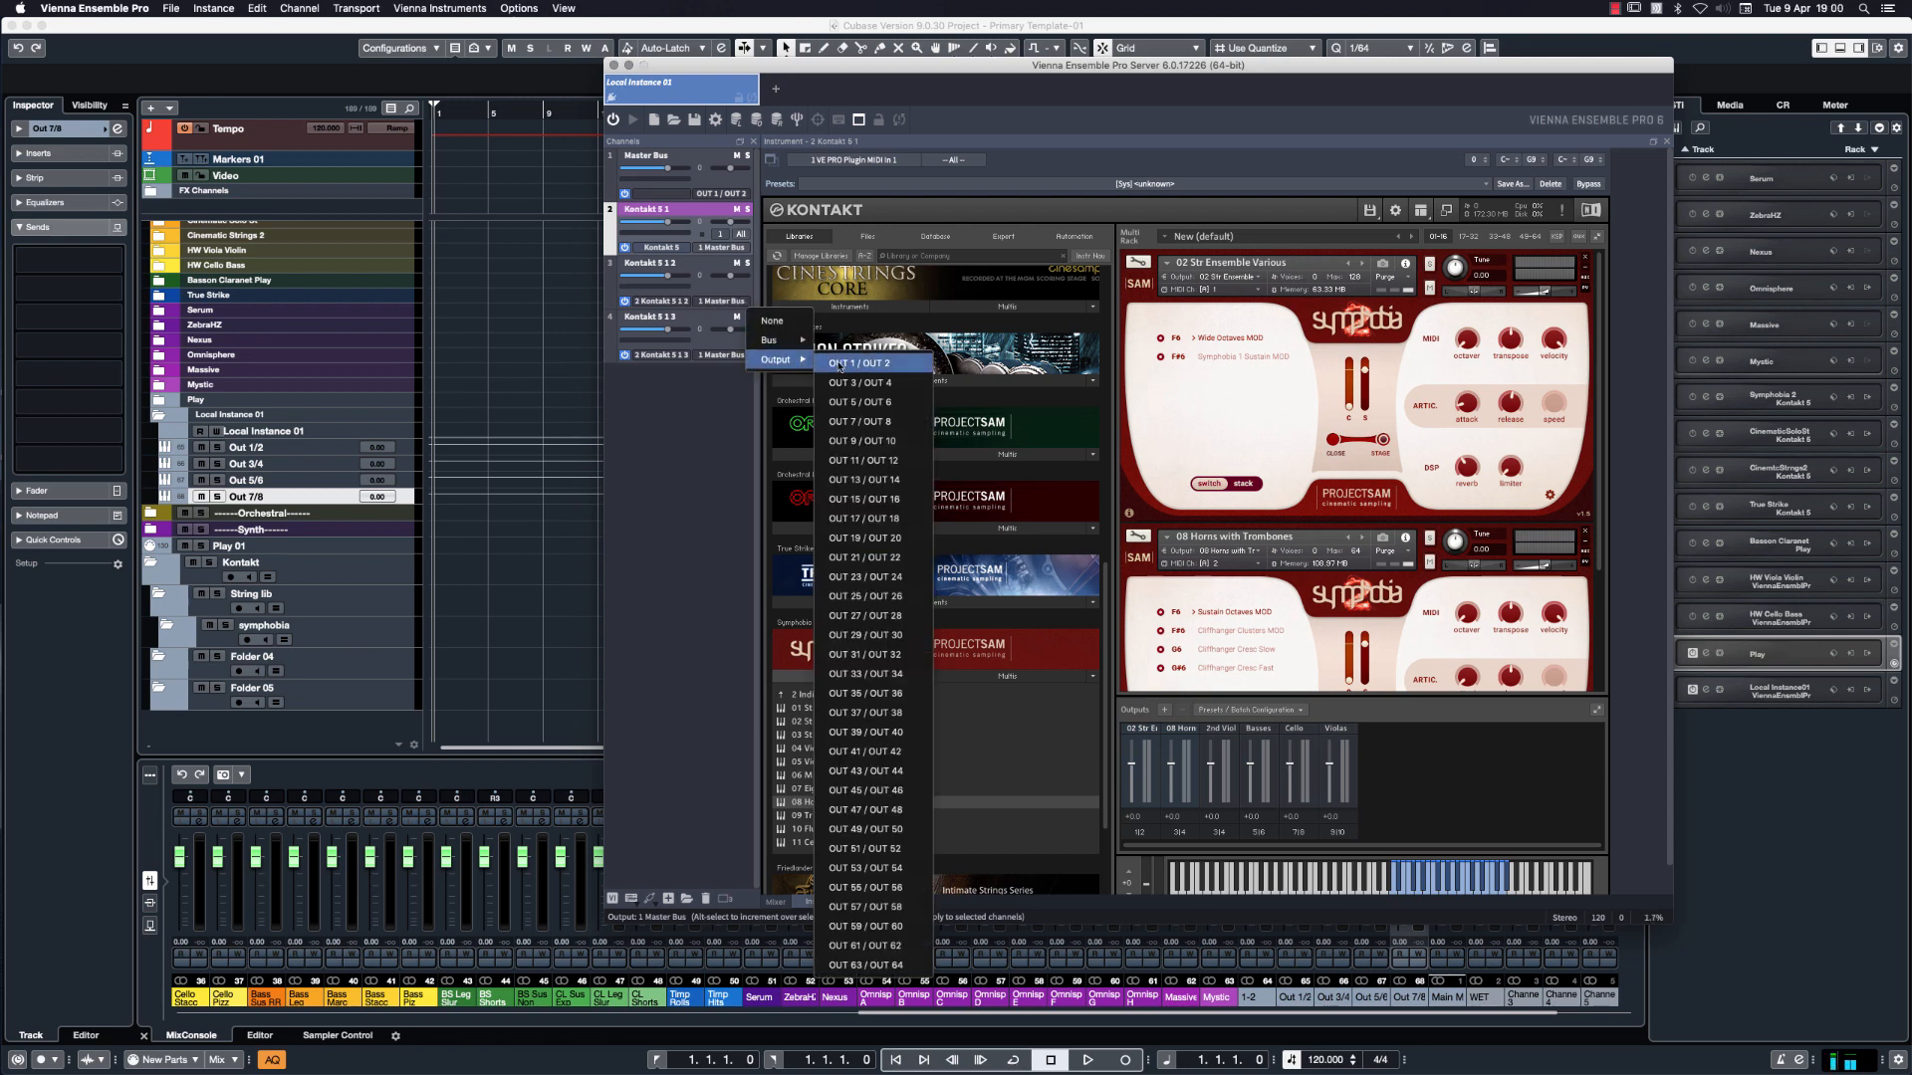
pyautogui.click(849, 364)
pyautogui.click(741, 356)
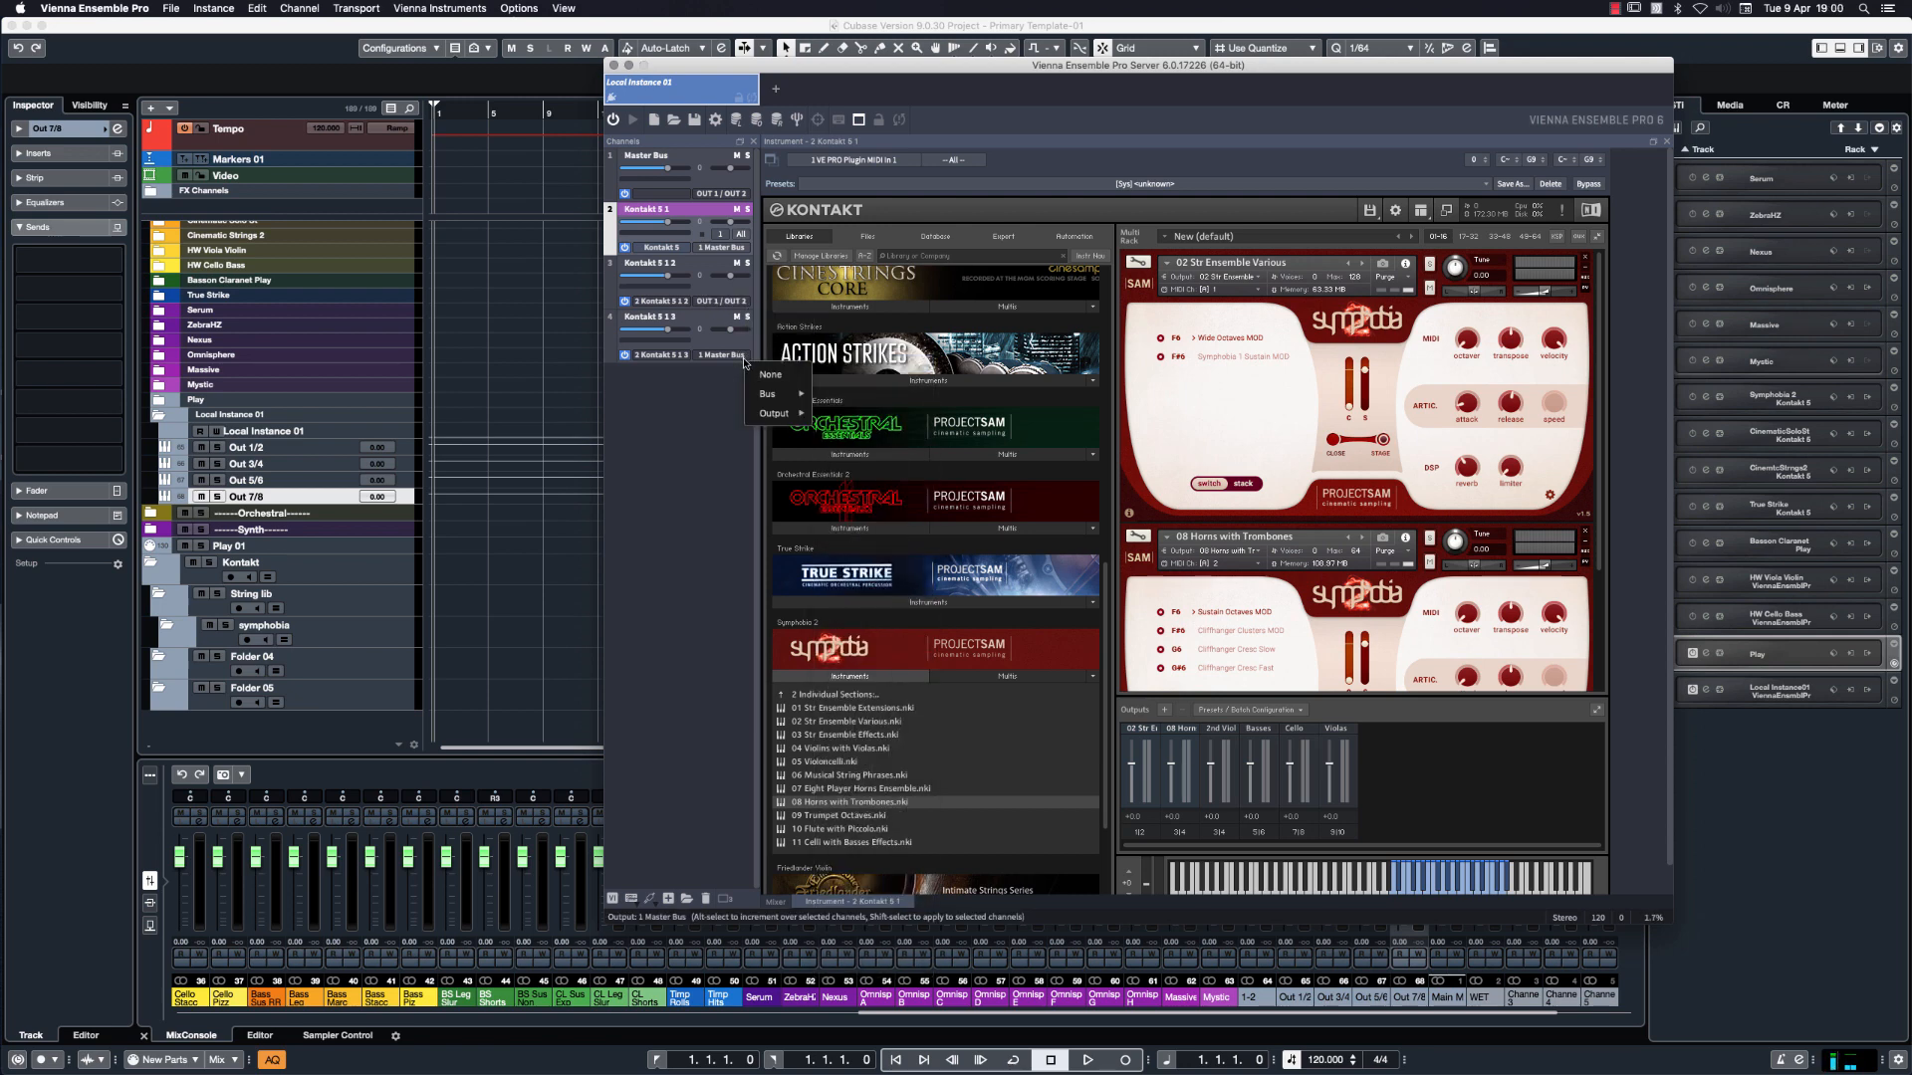
pyautogui.moveTo(768, 394)
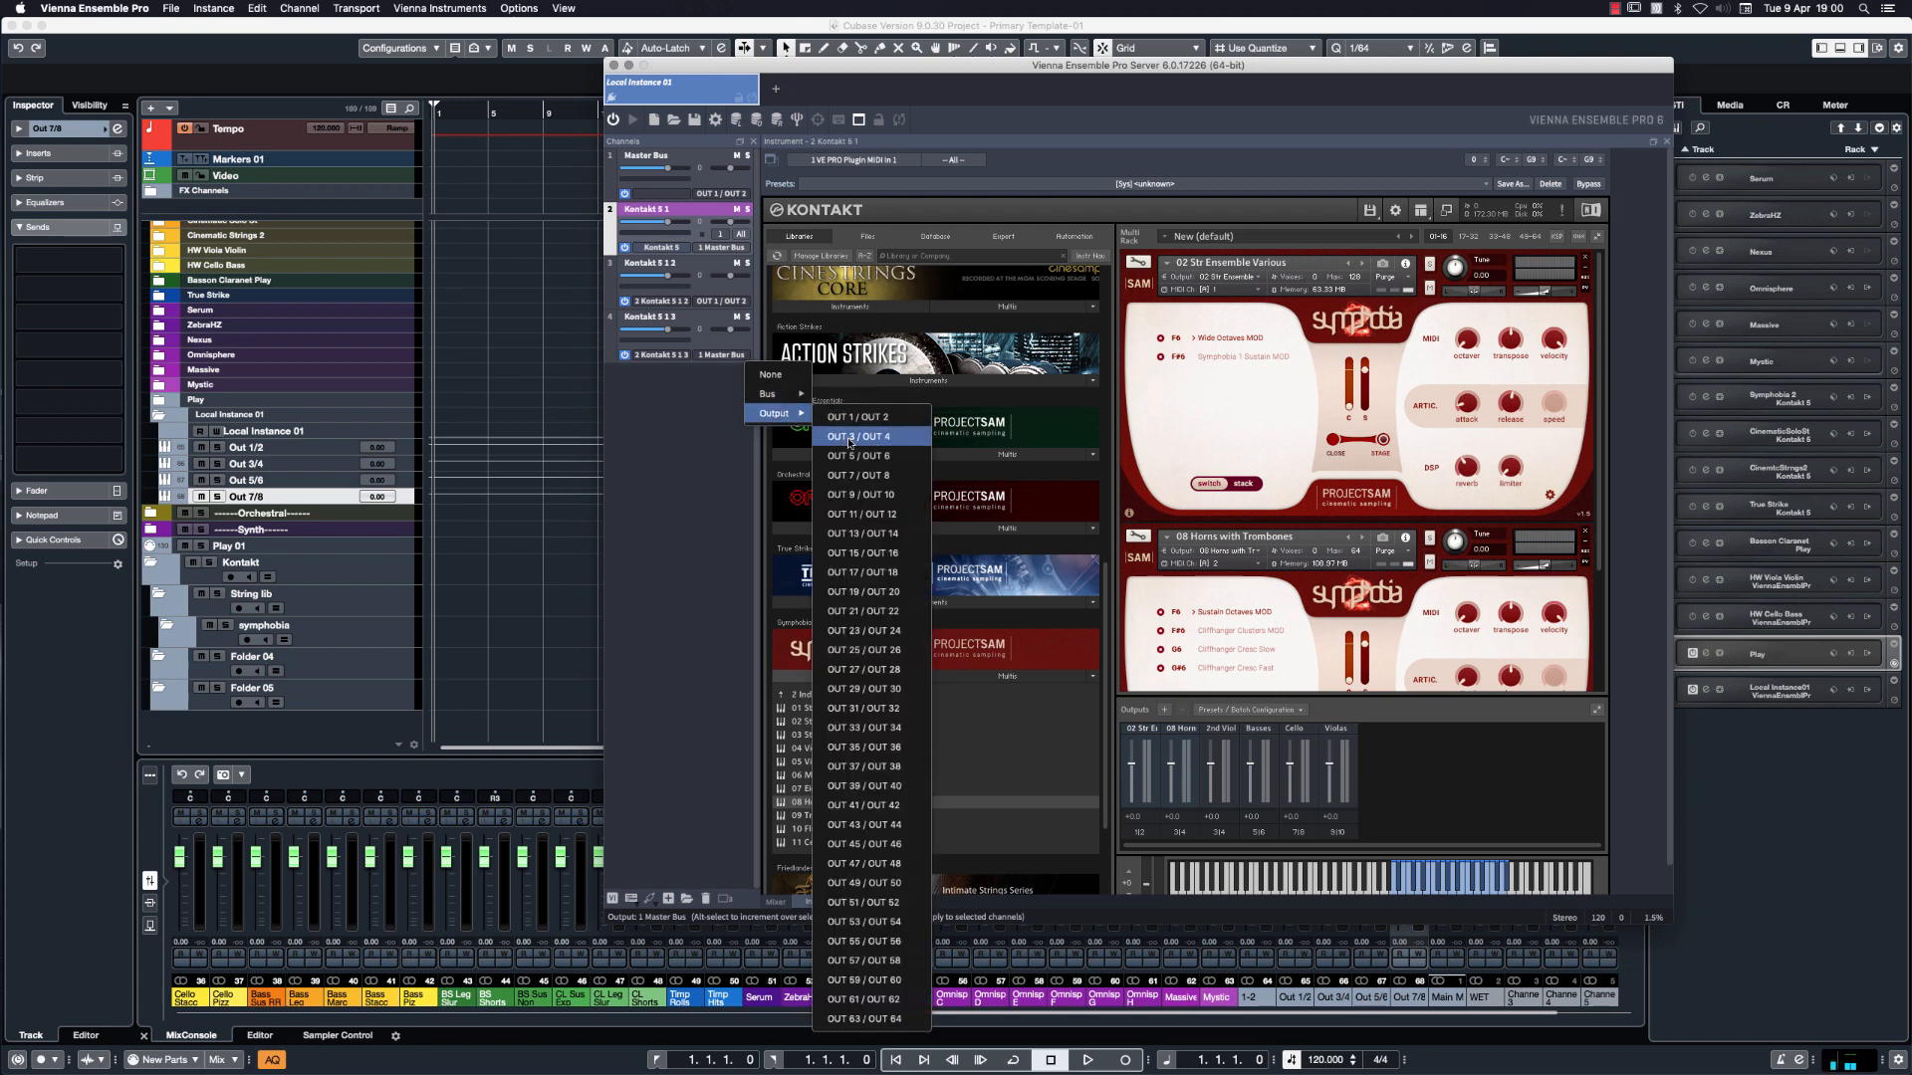
pyautogui.click(856, 444)
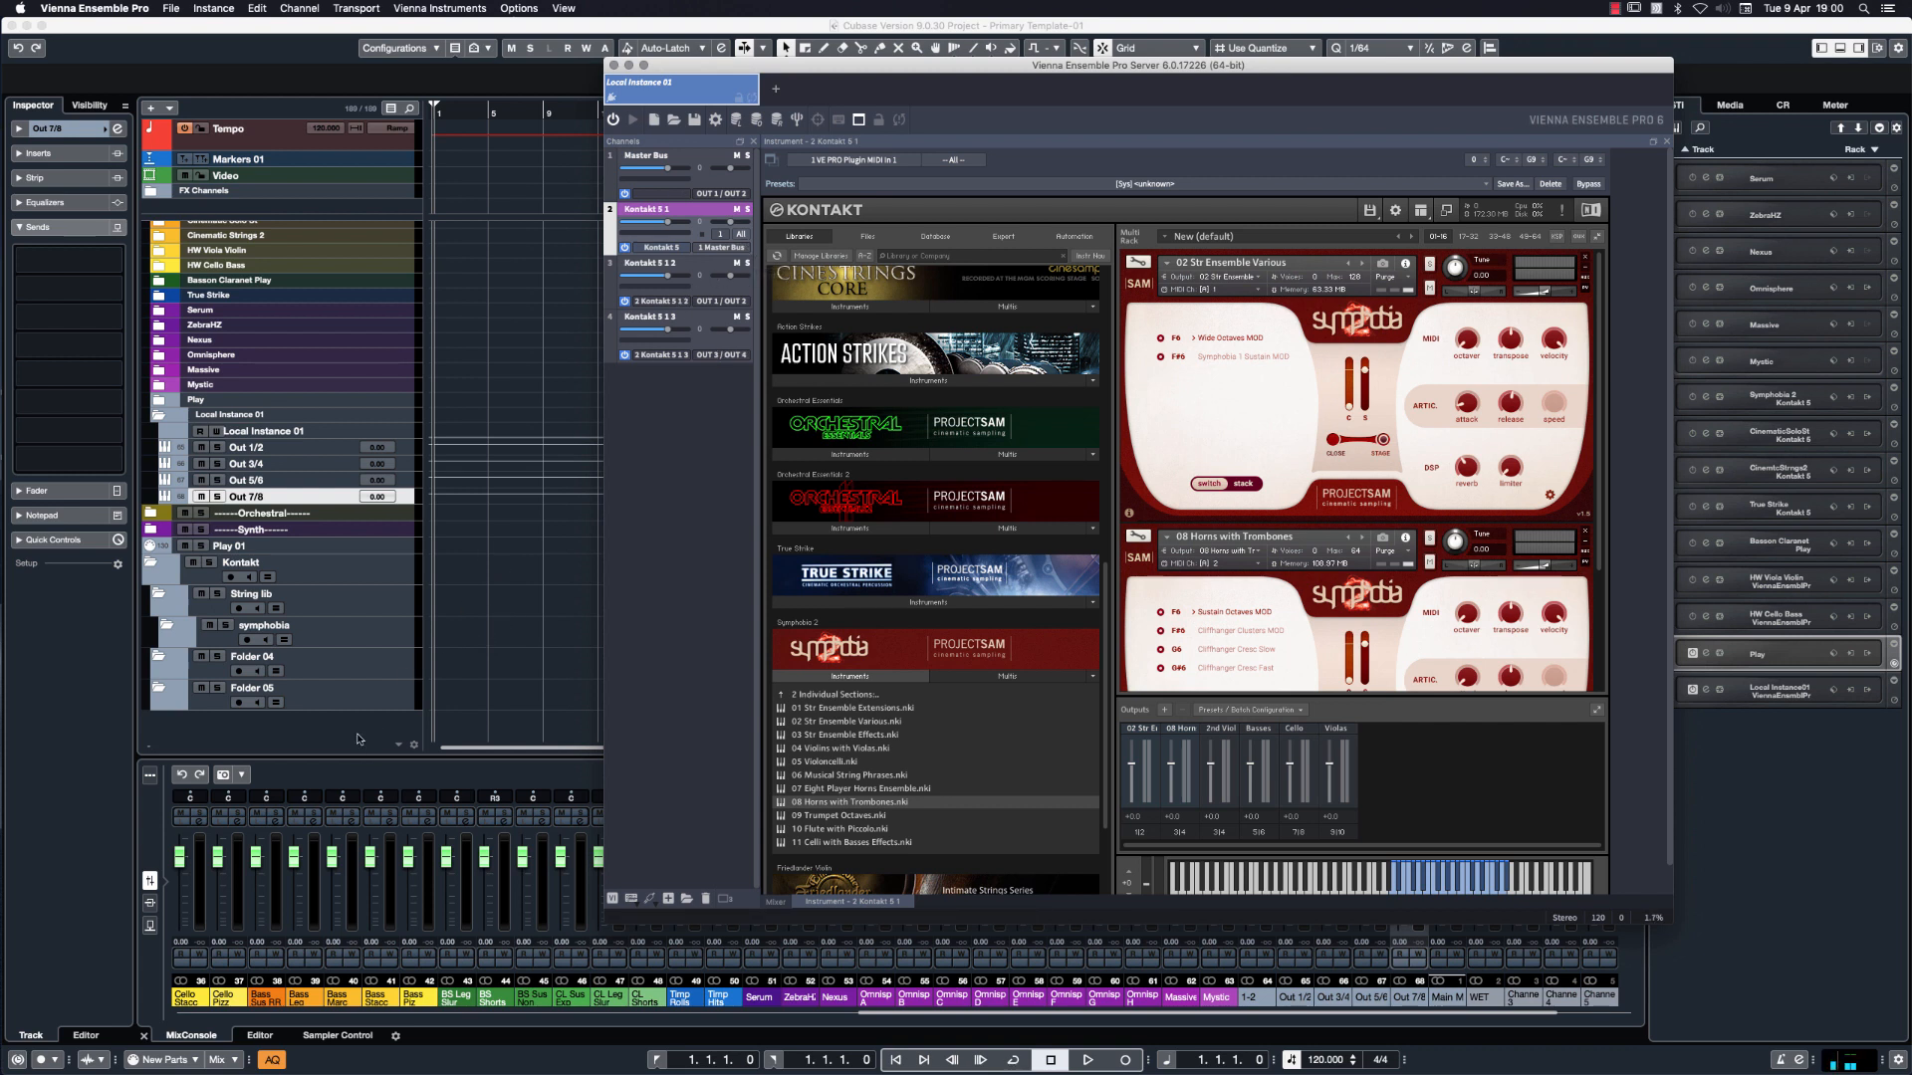
# Move the server window out of the project's view and collapse the Local Instance 01 and VST Instruments folders in the track list.
pyautogui.moveTo(668, 63); pyautogui.dragTo(1911, 229)
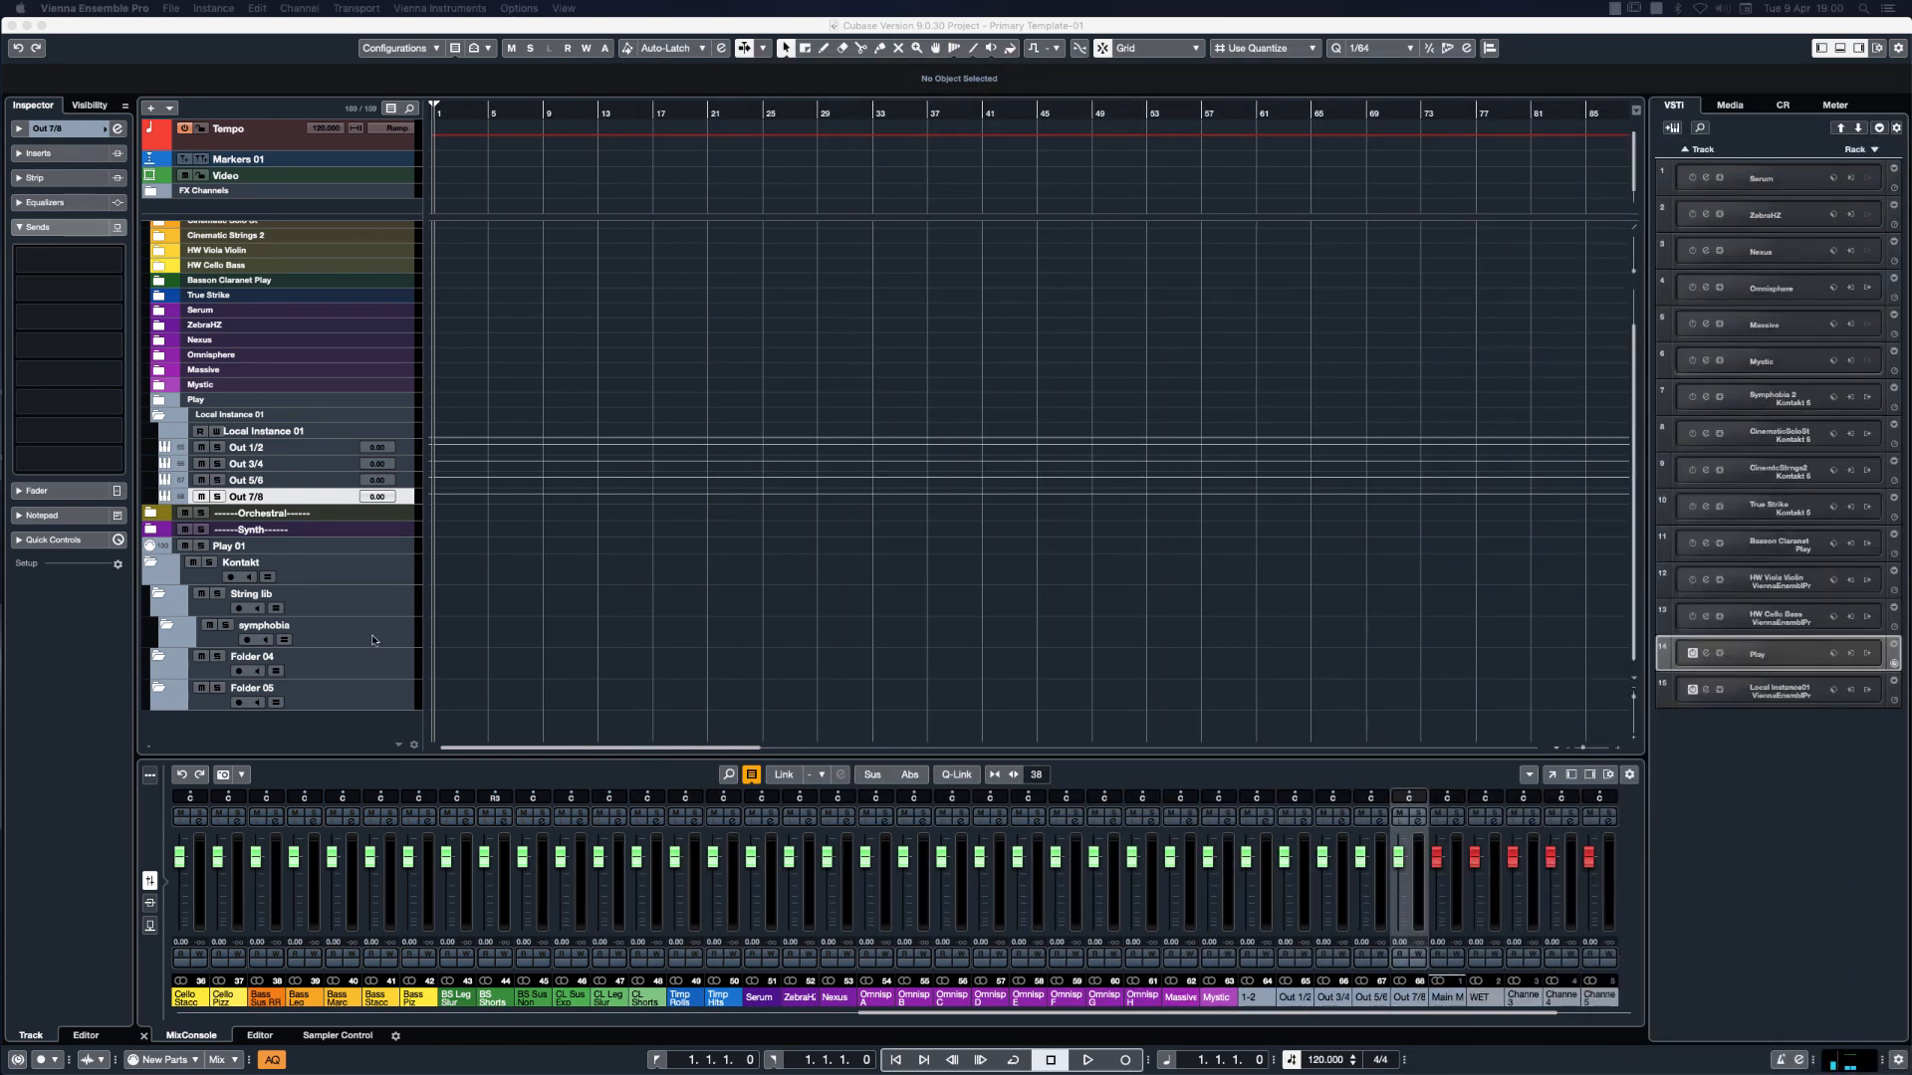
pyautogui.click(157, 414)
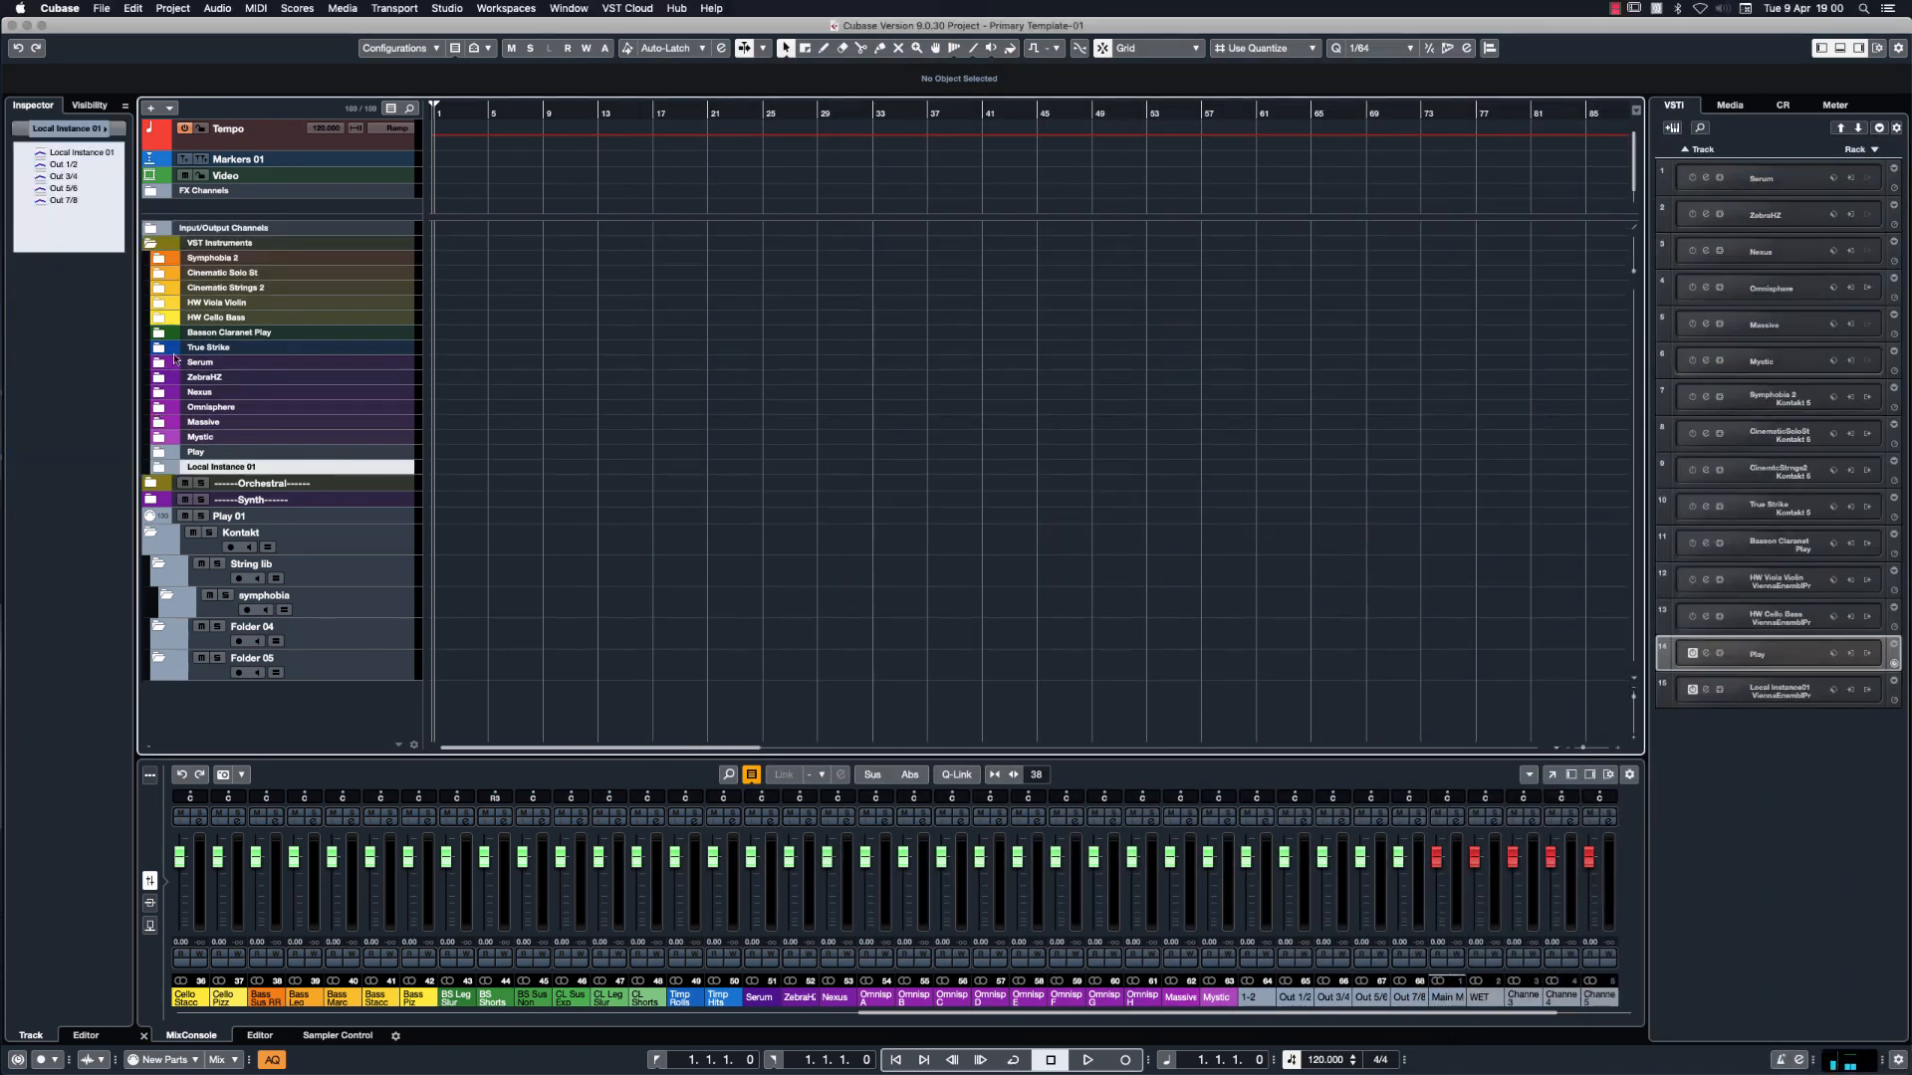
pyautogui.click(165, 245)
# Add two MIDI tracks with default names and move both into the symphobia folder.
pyautogui.rightClick(314, 483)
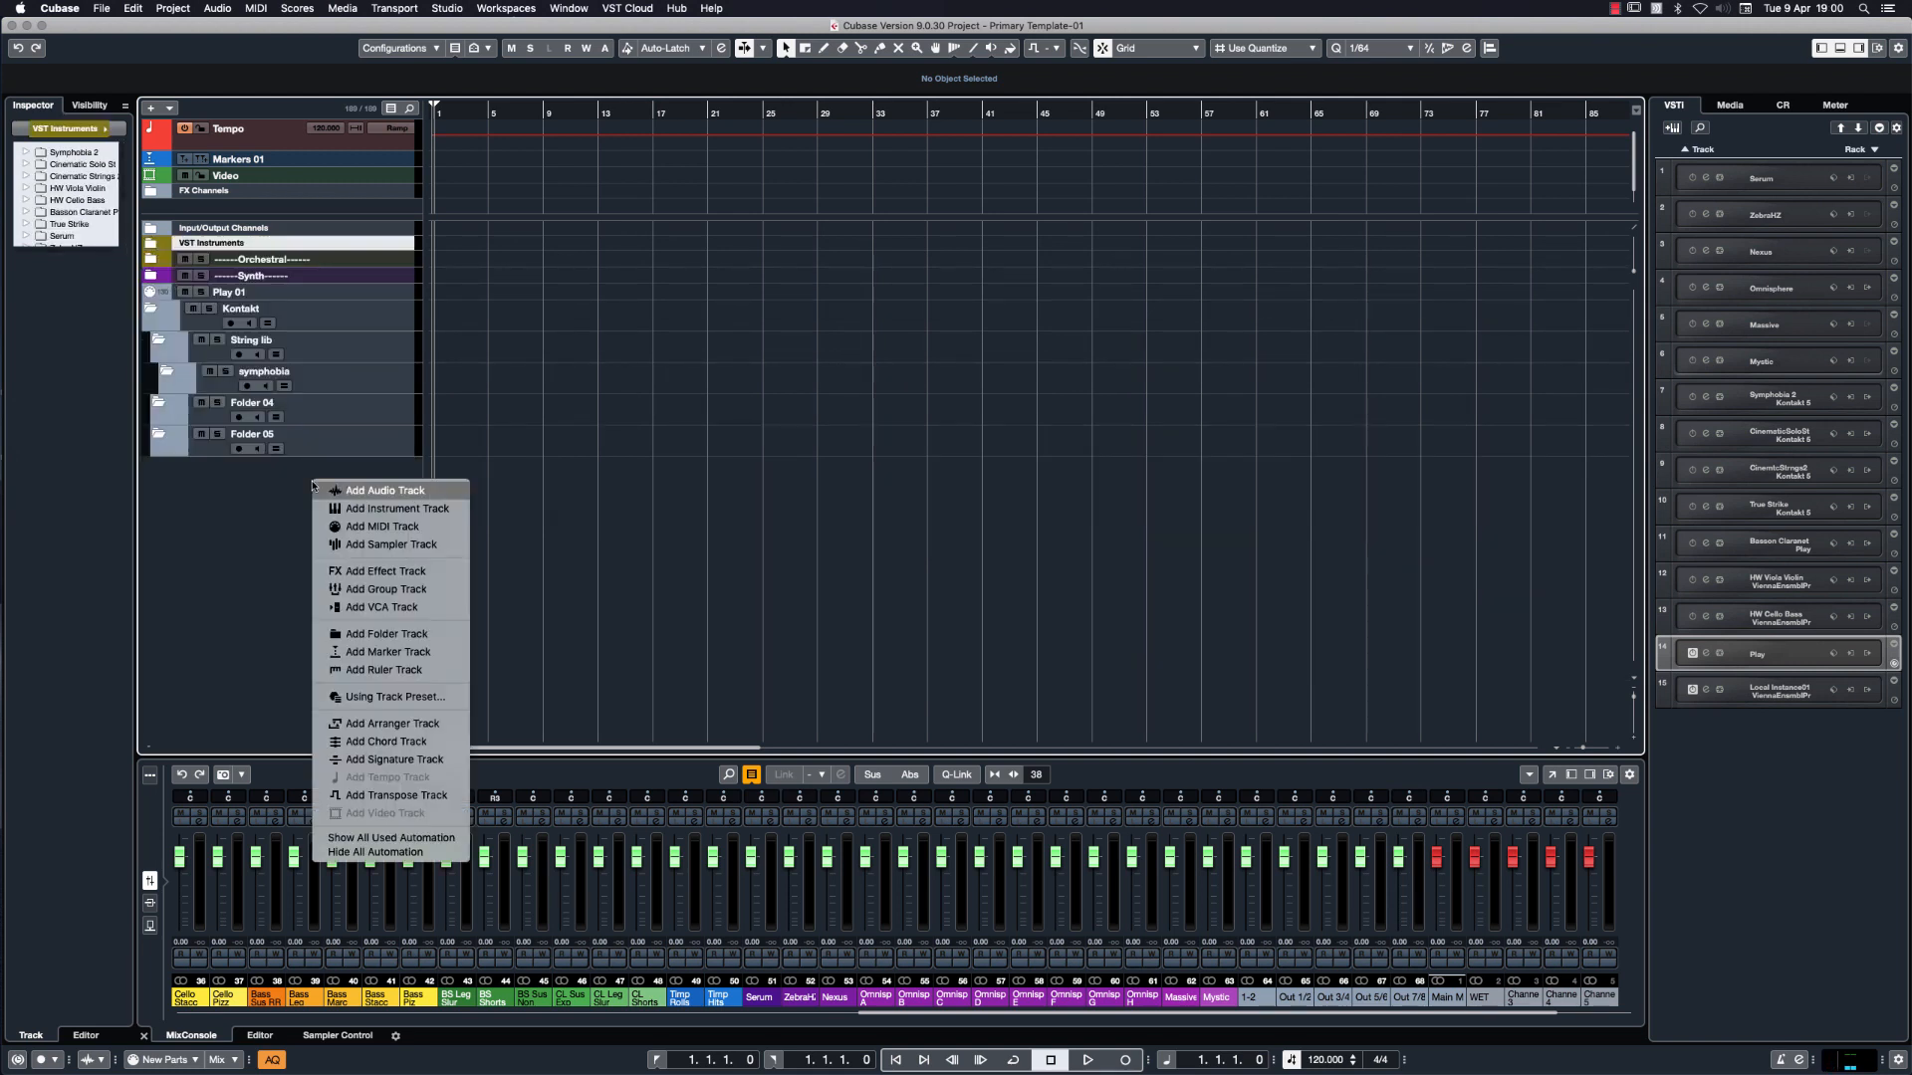
pyautogui.click(403, 525)
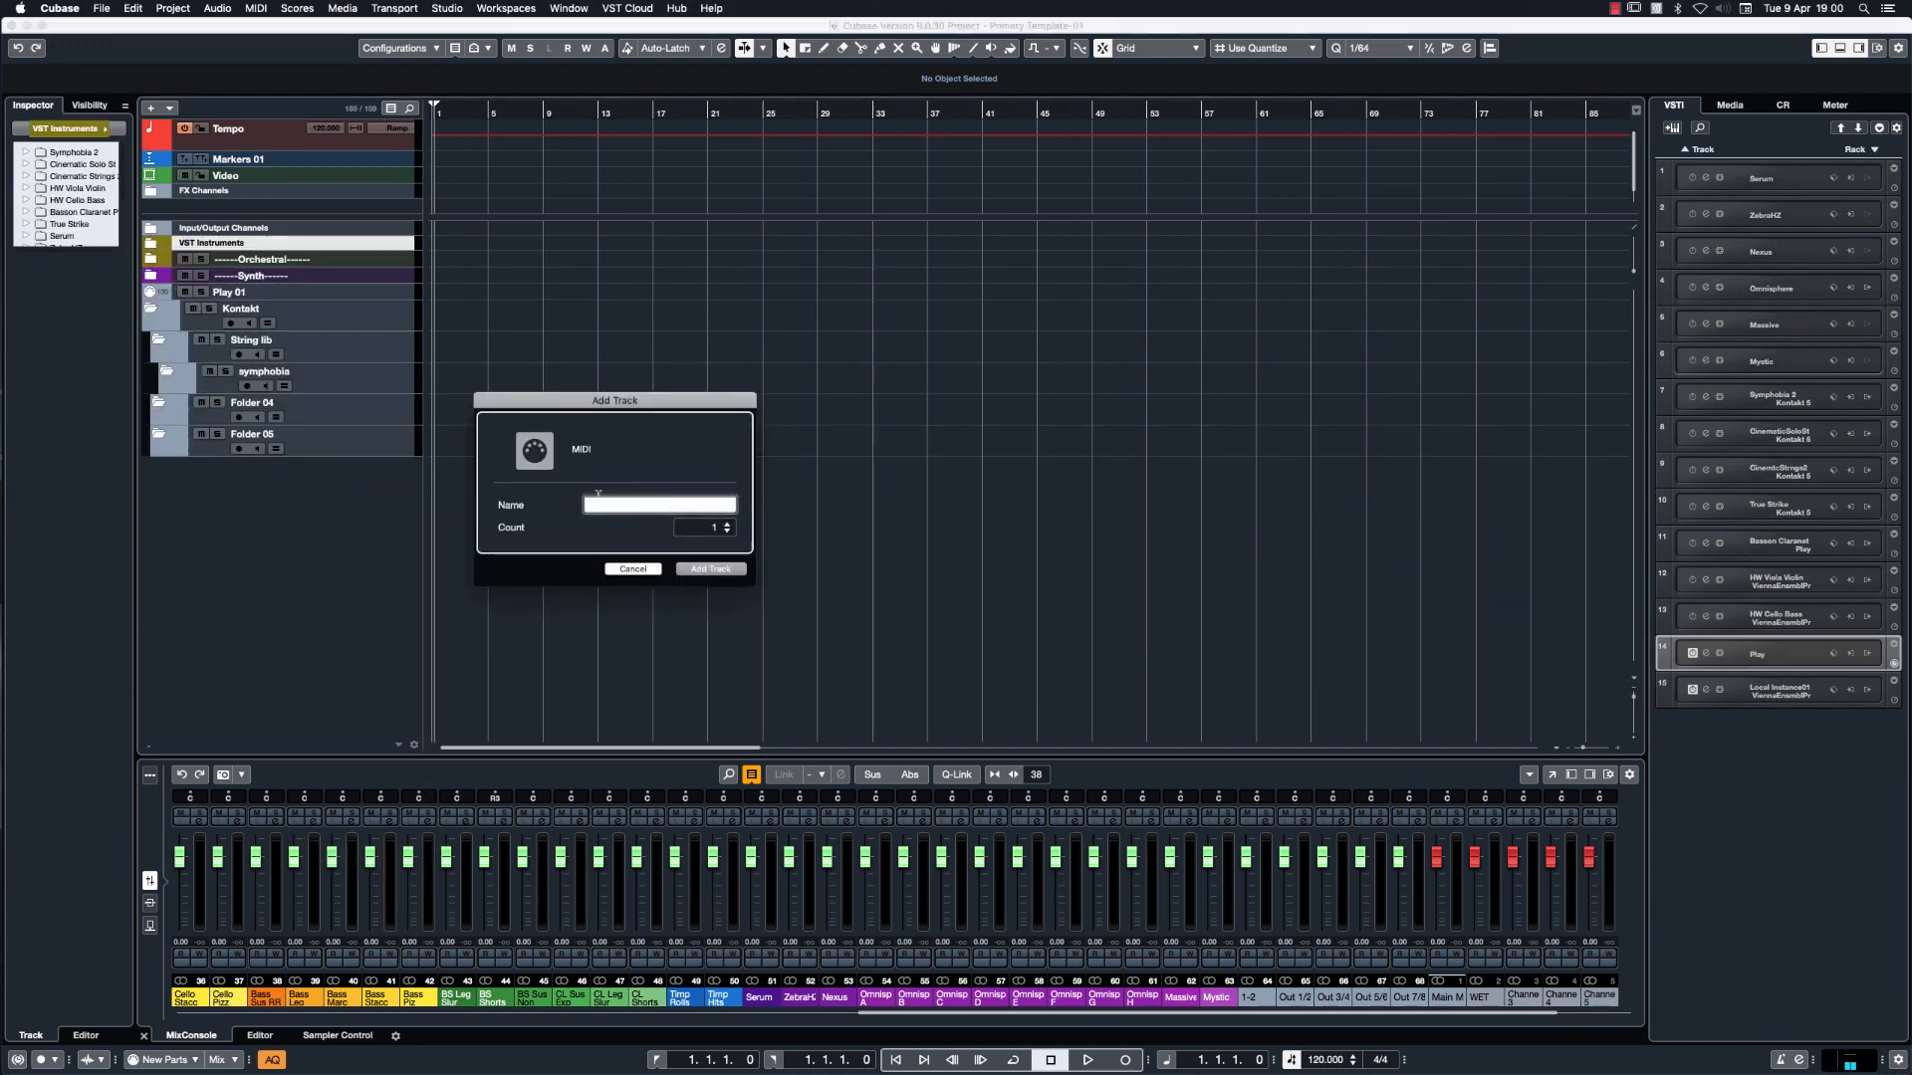
pyautogui.click(727, 523)
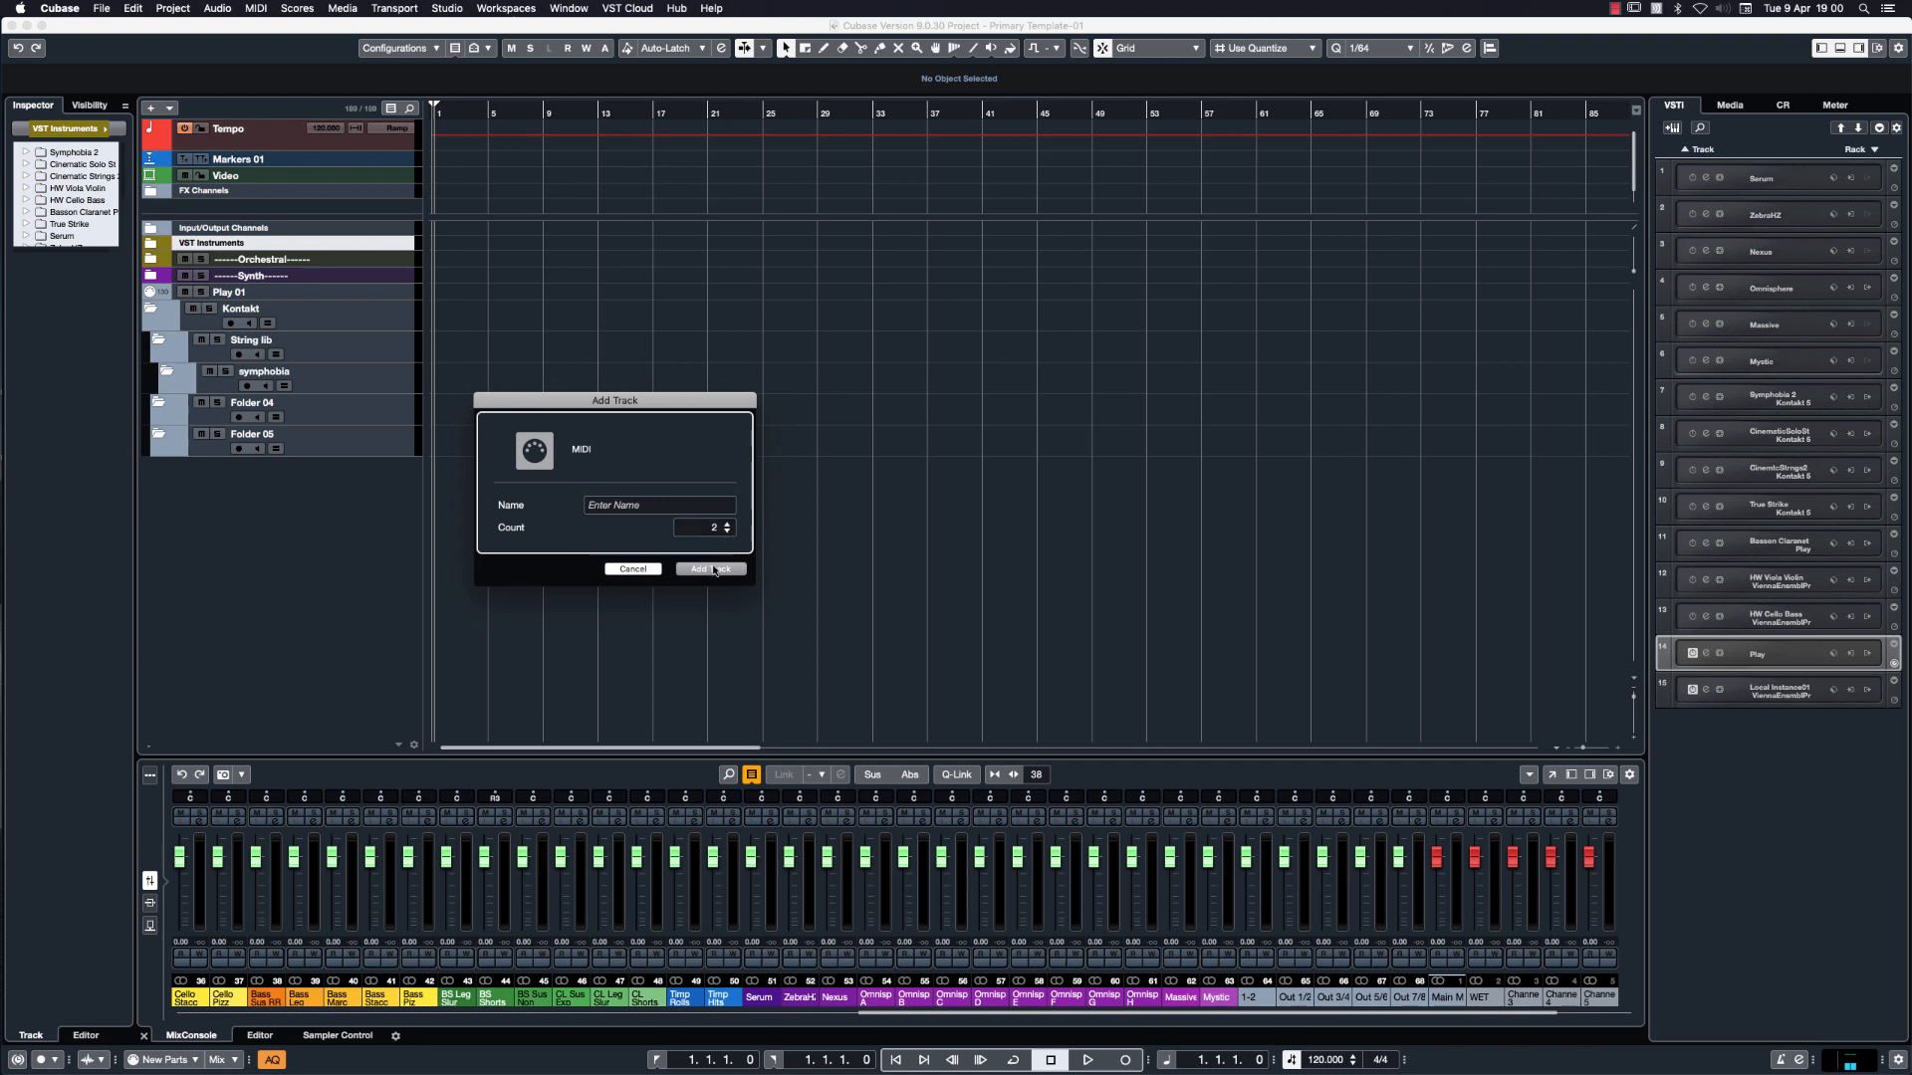
pyautogui.click(711, 568)
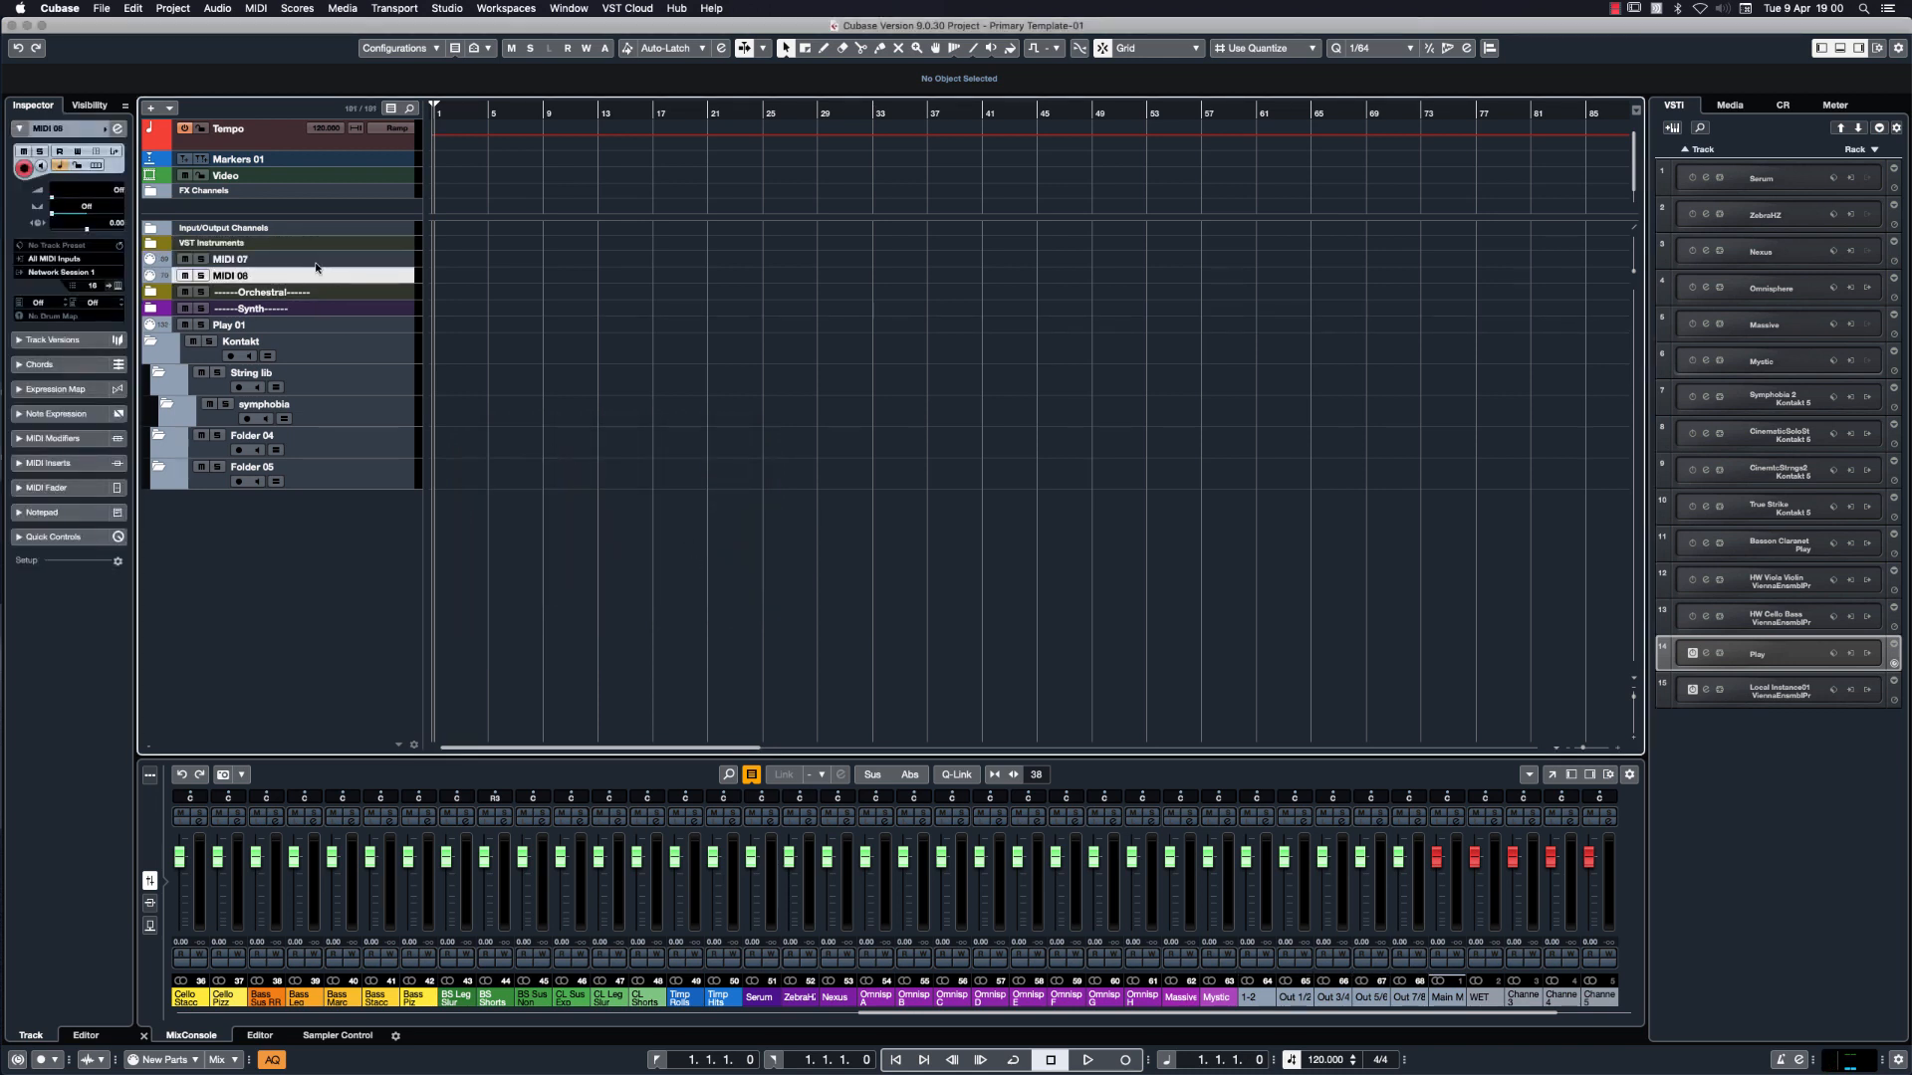
pyautogui.moveTo(366, 294); pyautogui.dragTo(373, 416)
pyautogui.moveTo(331, 264); pyautogui.dragTo(348, 410)
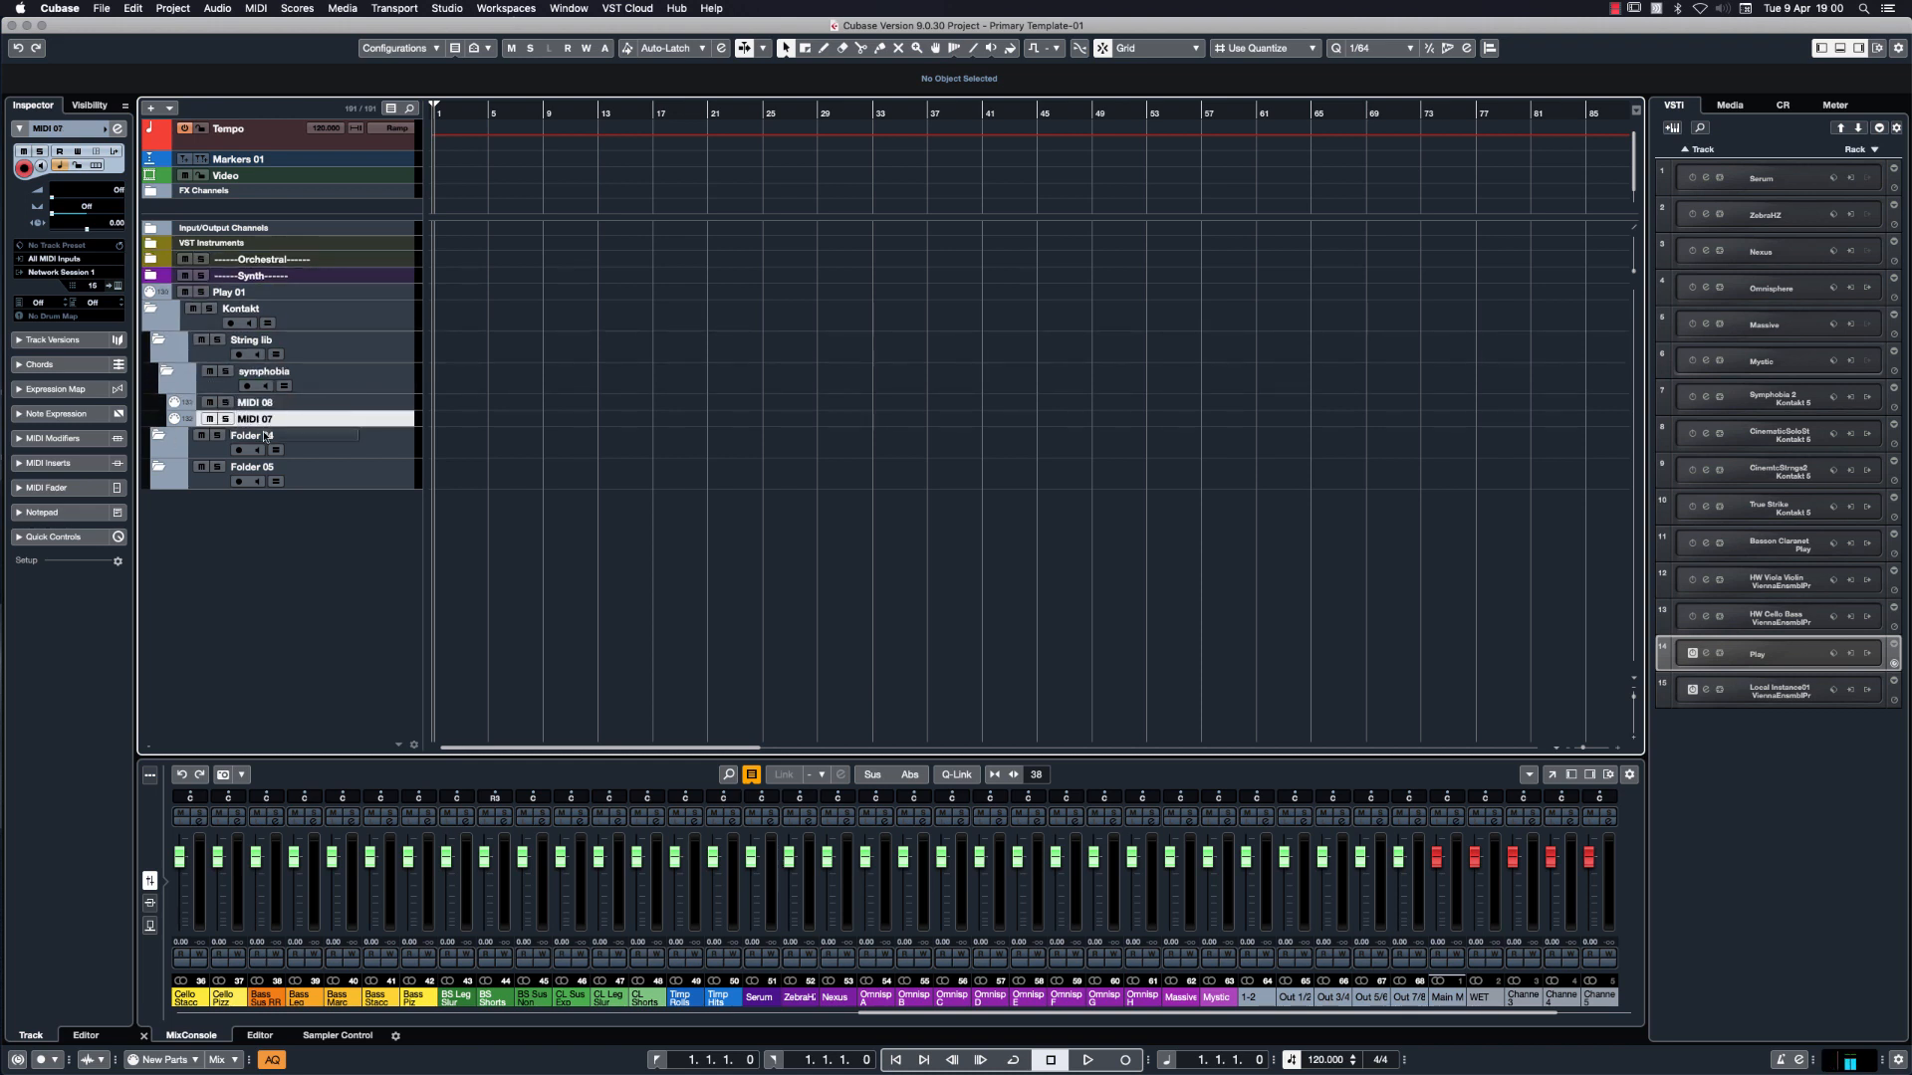
# Route the MIDI 06 track's output to 15. Local Instance 01 - MIDI In 1 and set its MIDI channel to 1.
pyautogui.click(344, 406)
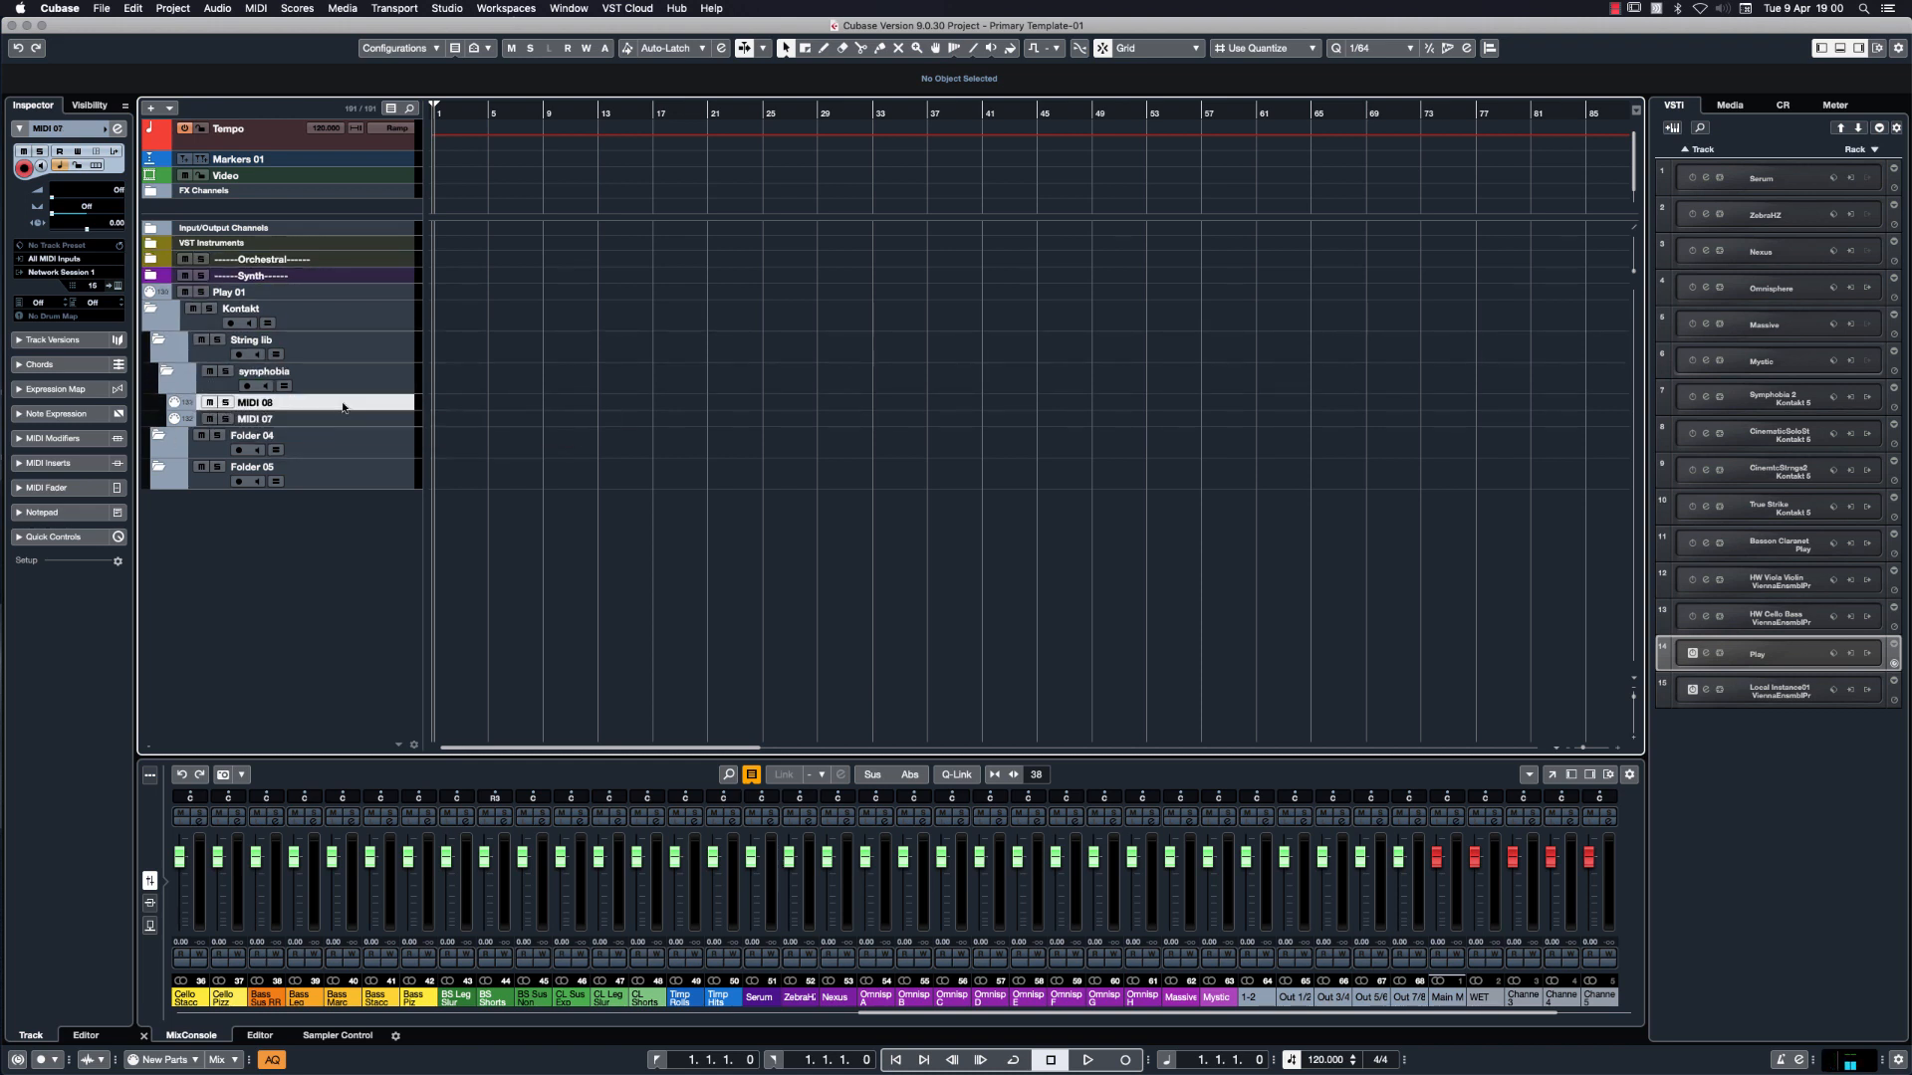
pyautogui.click(75, 273)
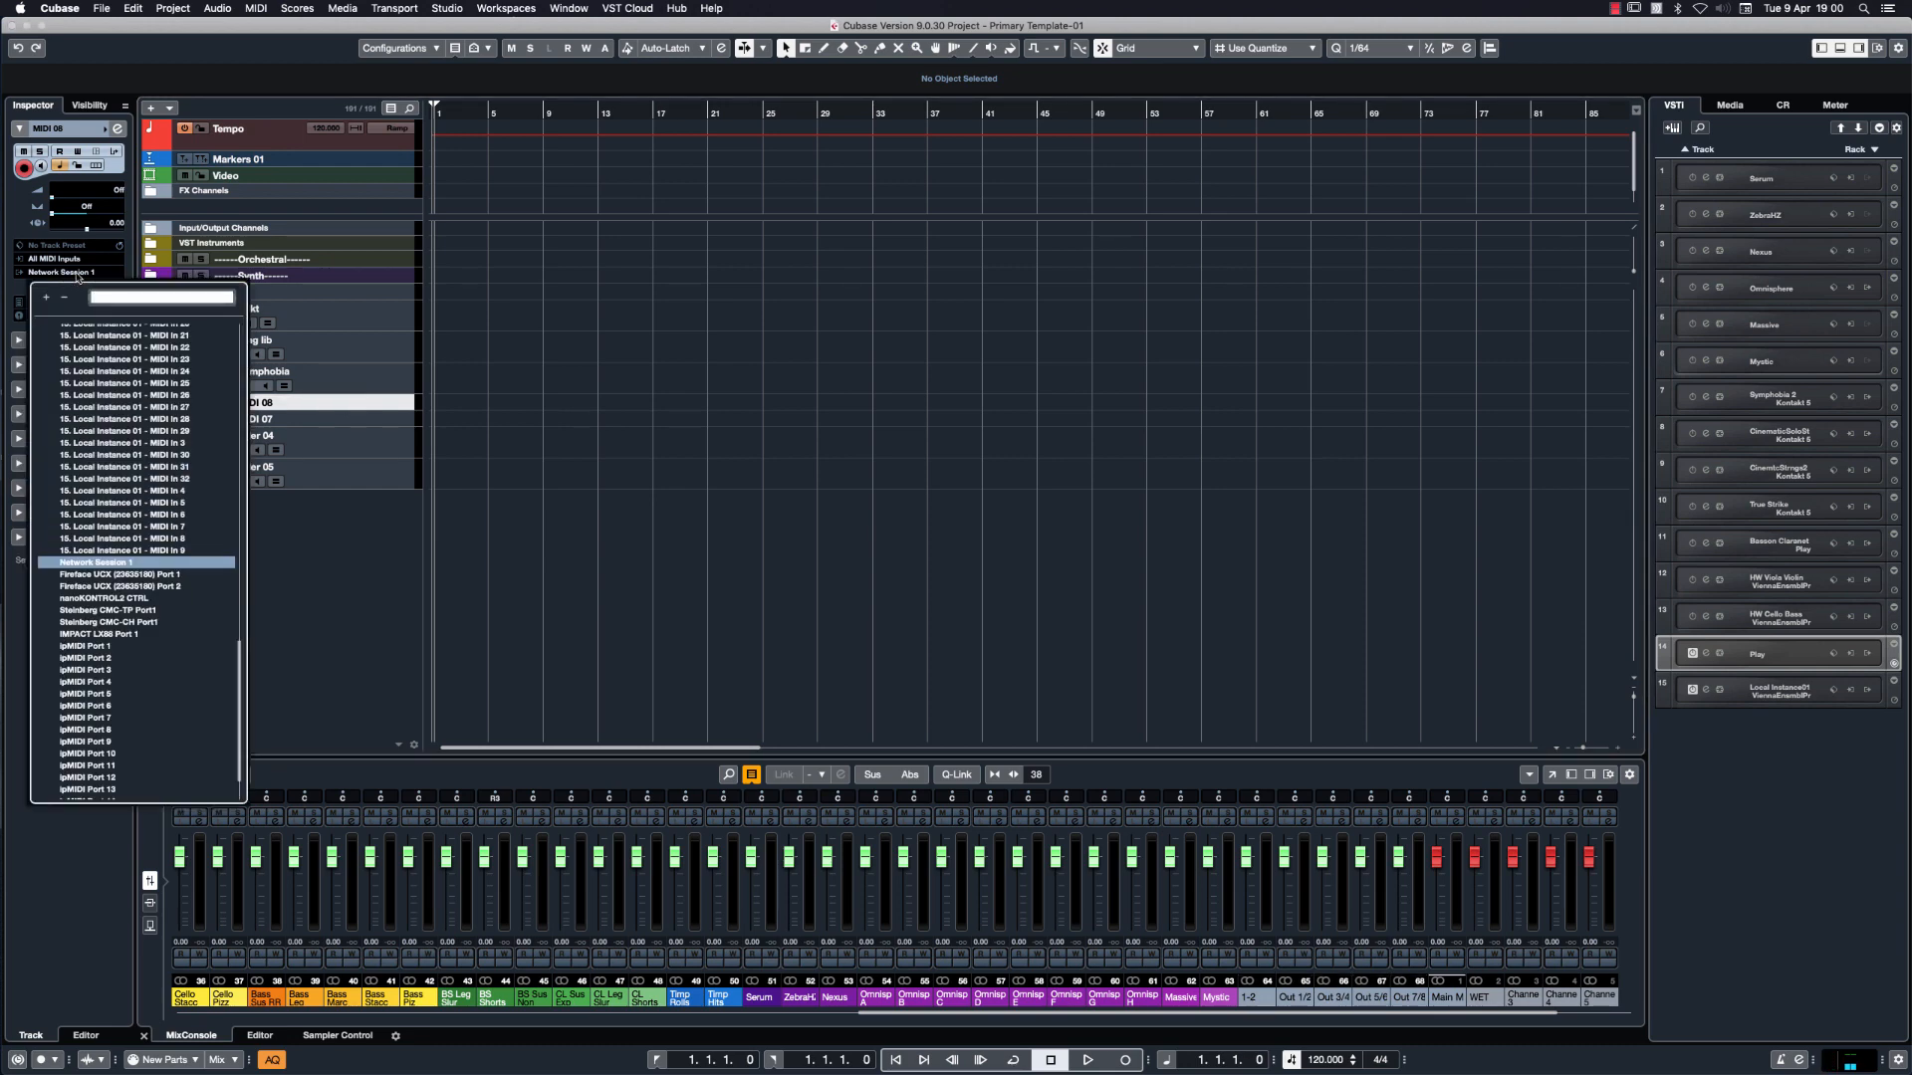
pyautogui.scroll(15, 122, 459)
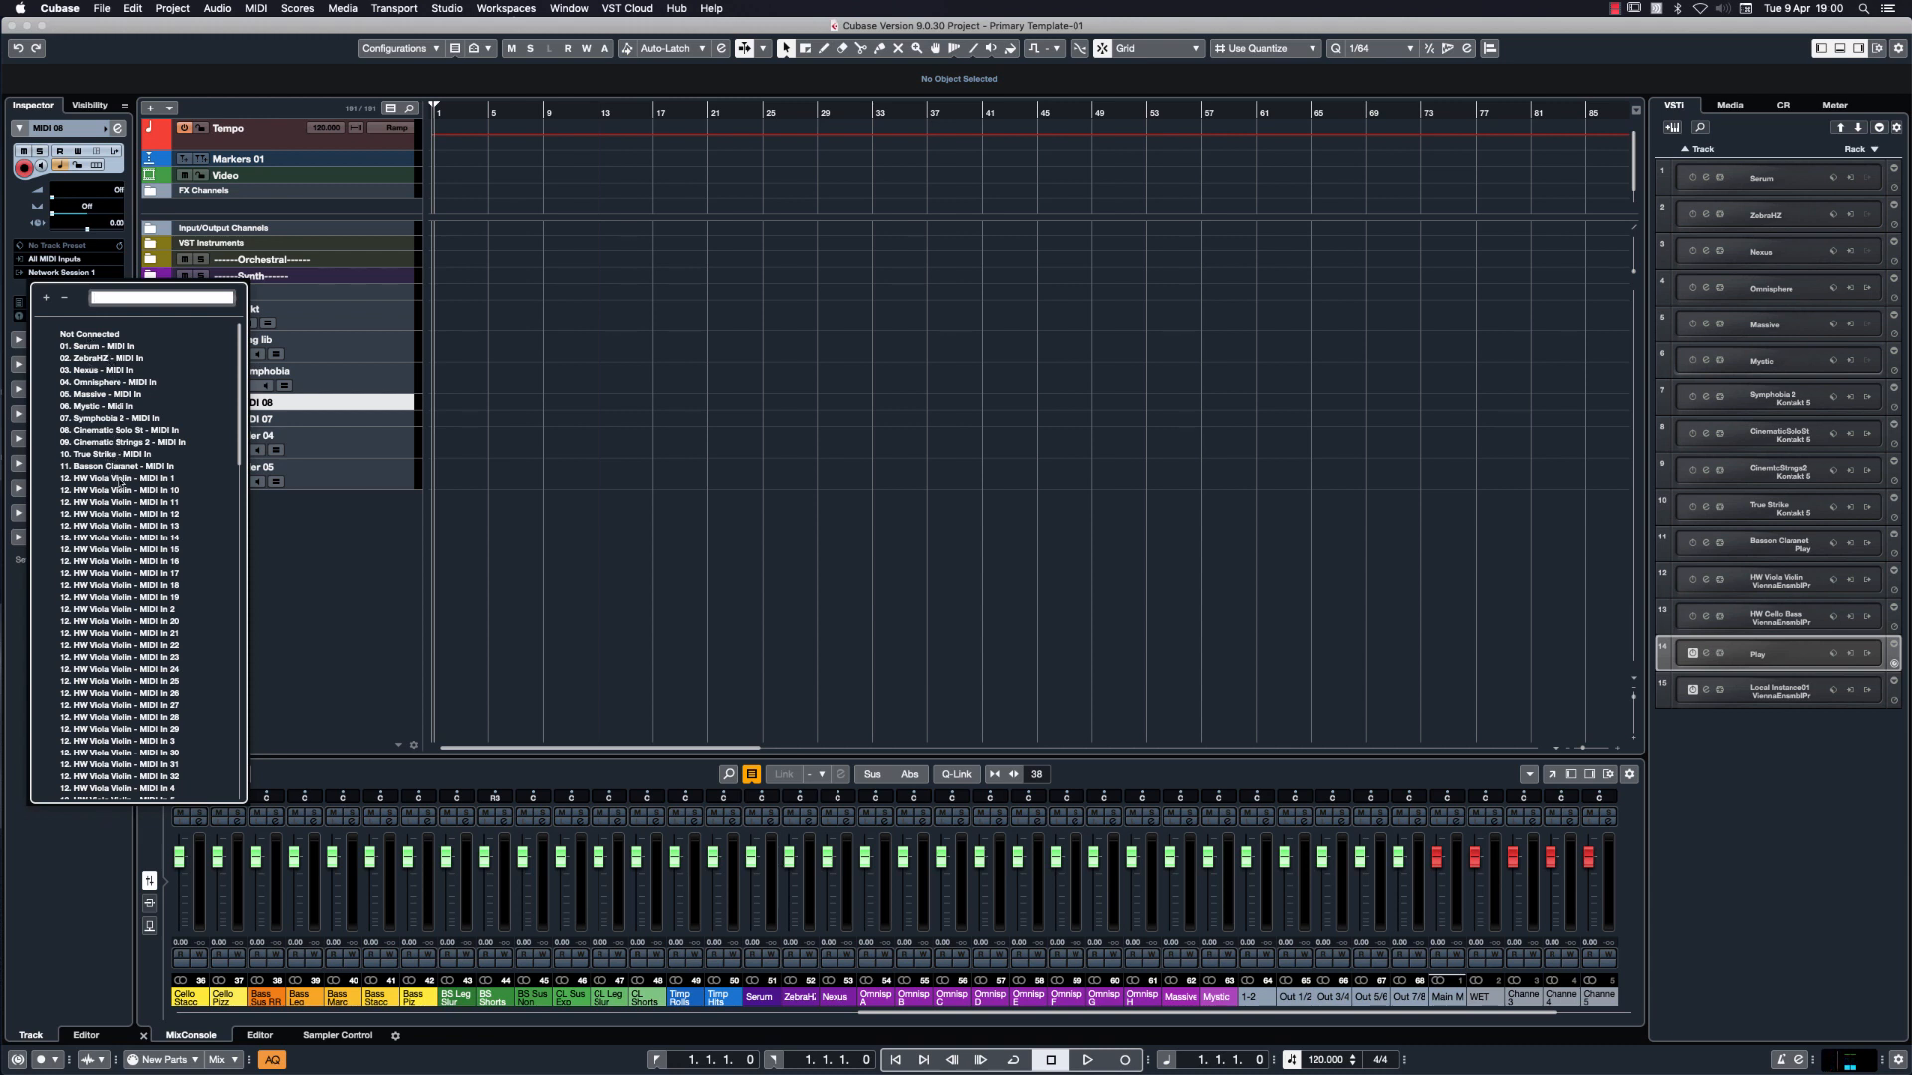
pyautogui.scroll(-15, 120, 481)
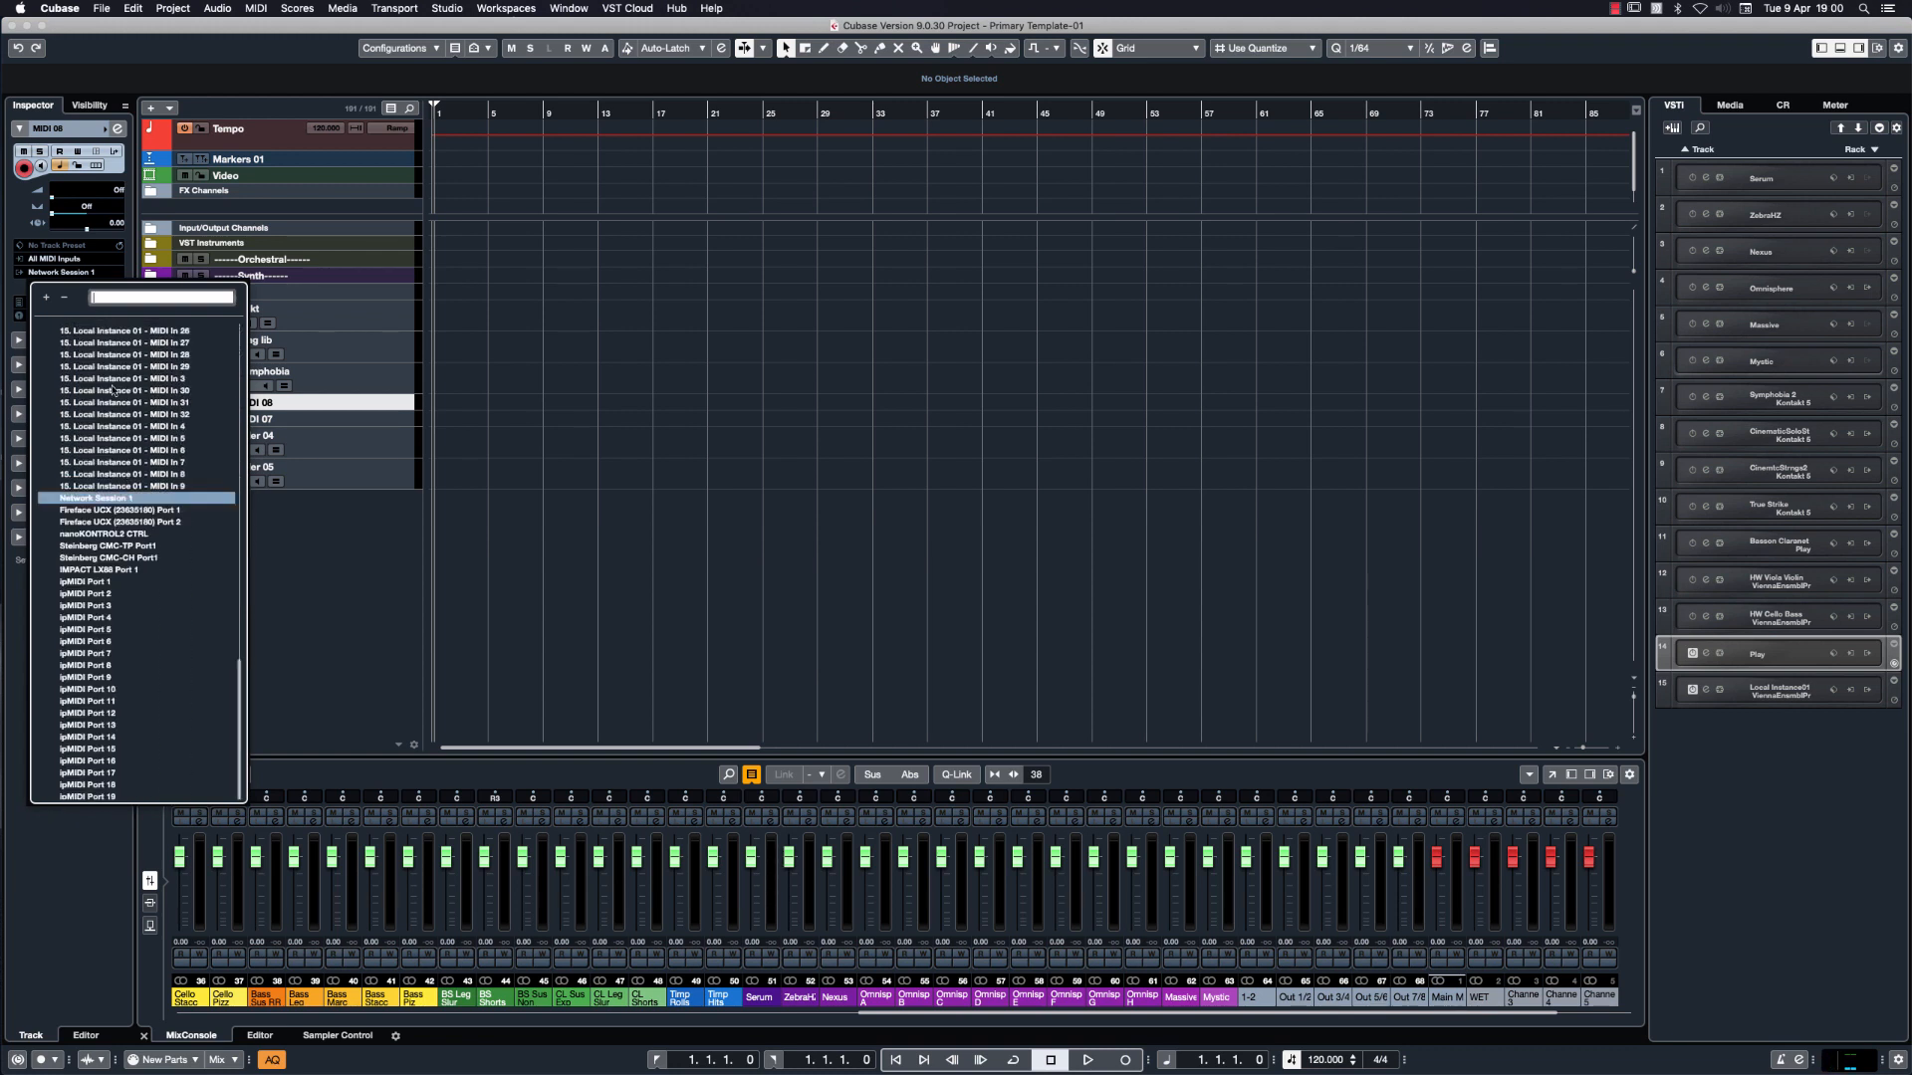
pyautogui.scroll(-1, 113, 555)
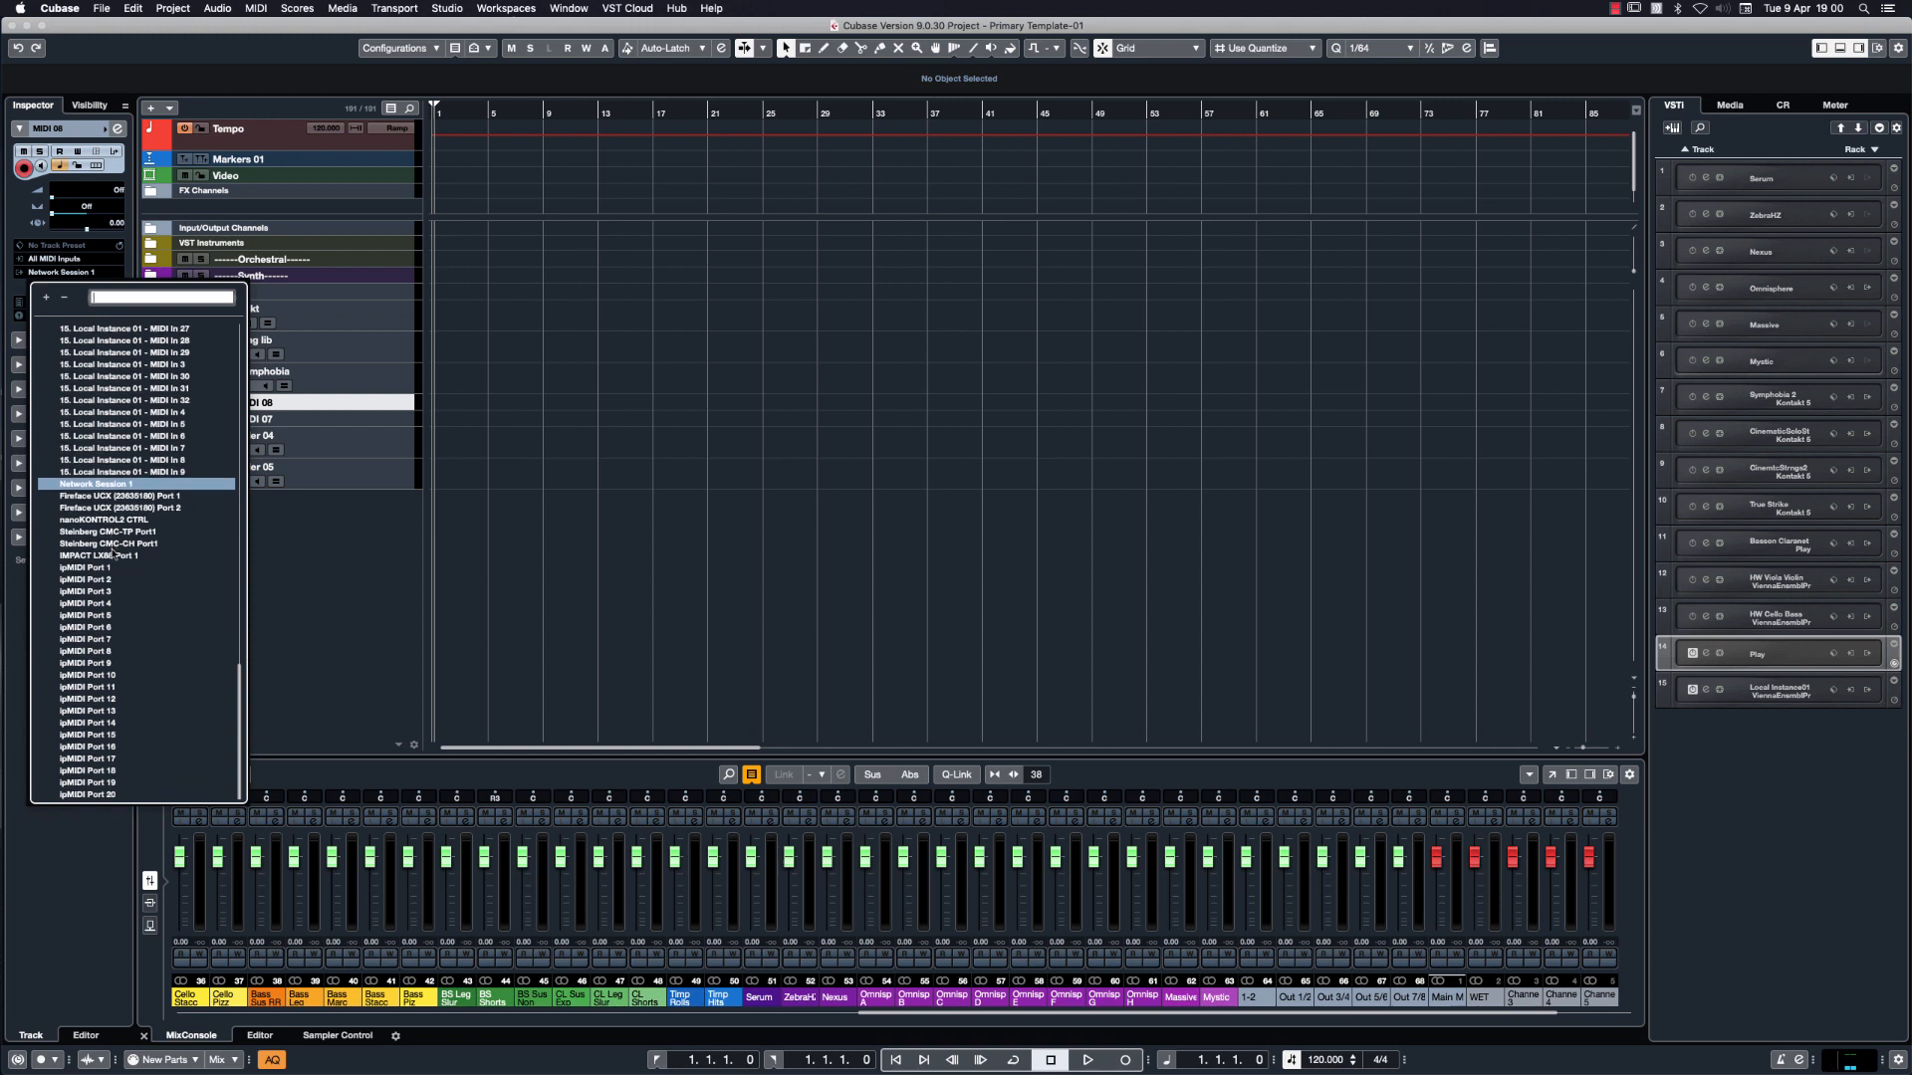
pyautogui.scroll(10, 113, 555)
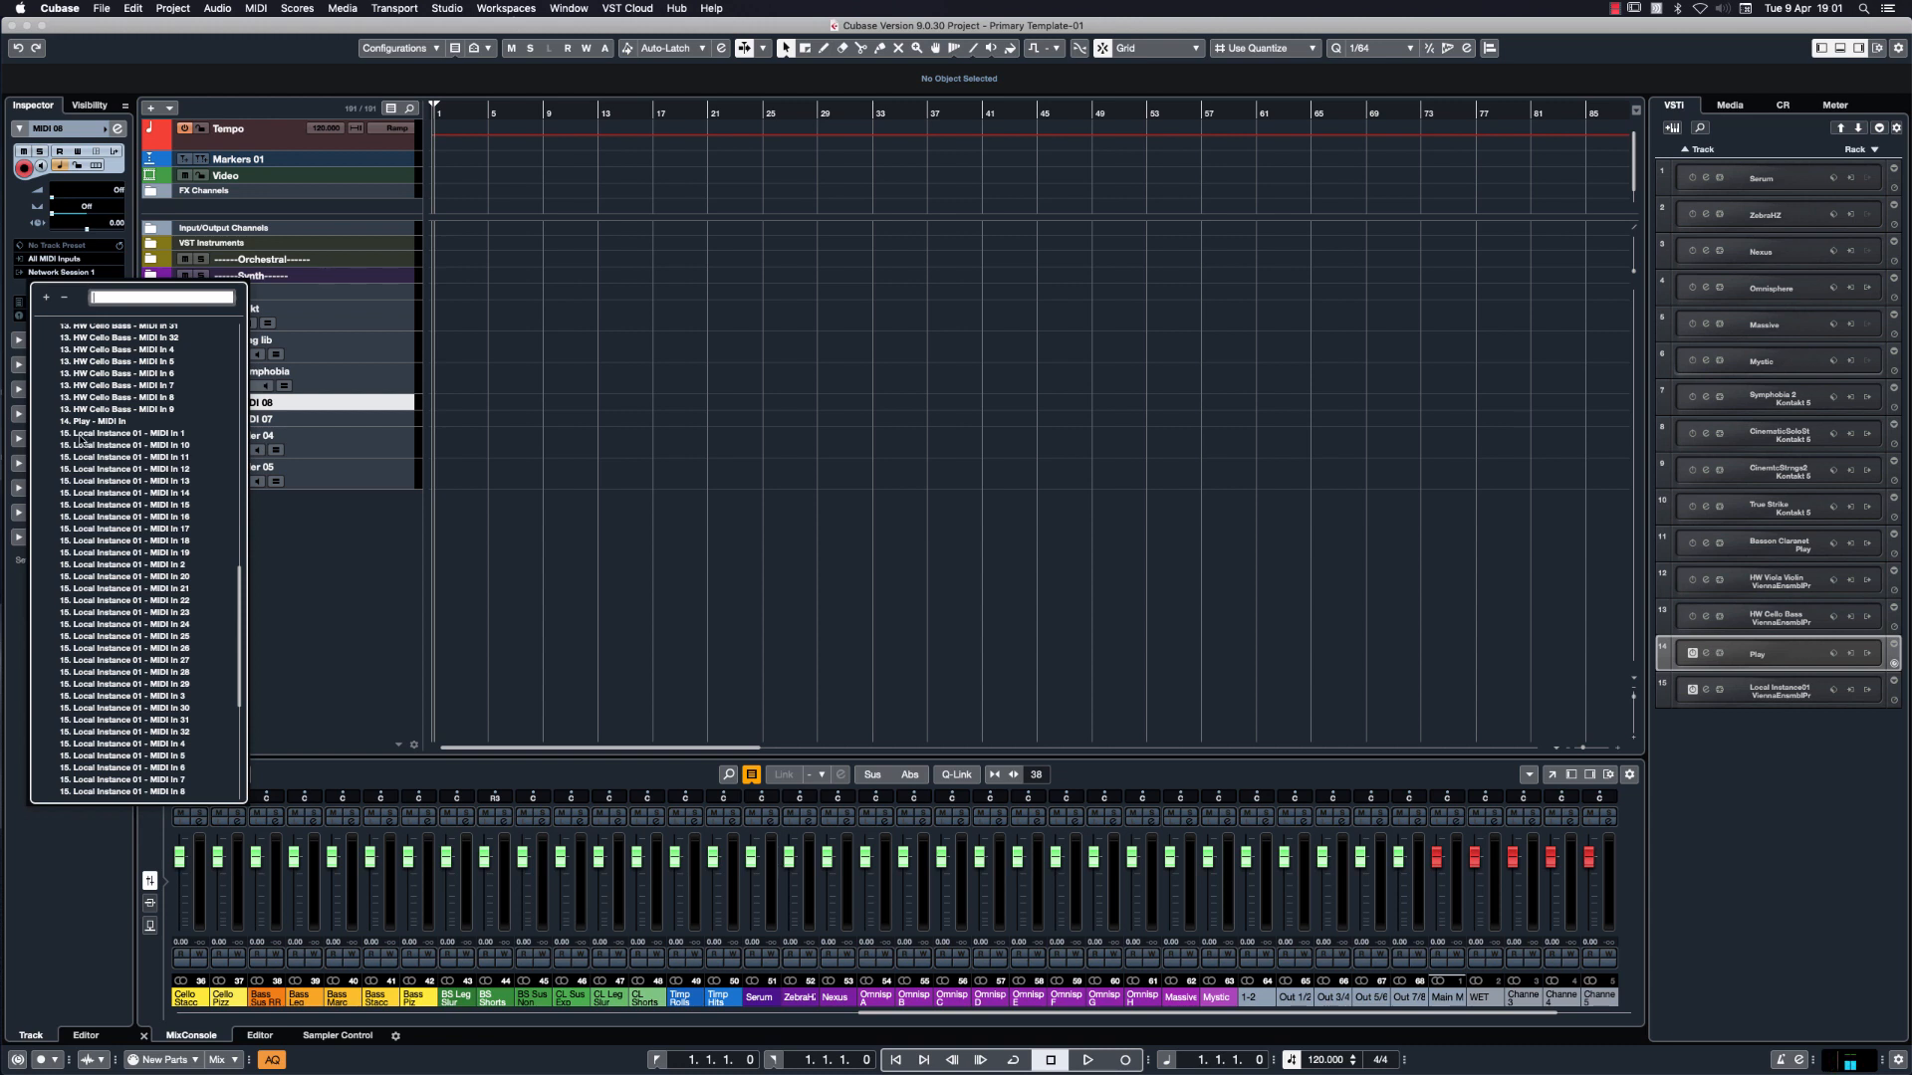
pyautogui.click(176, 434)
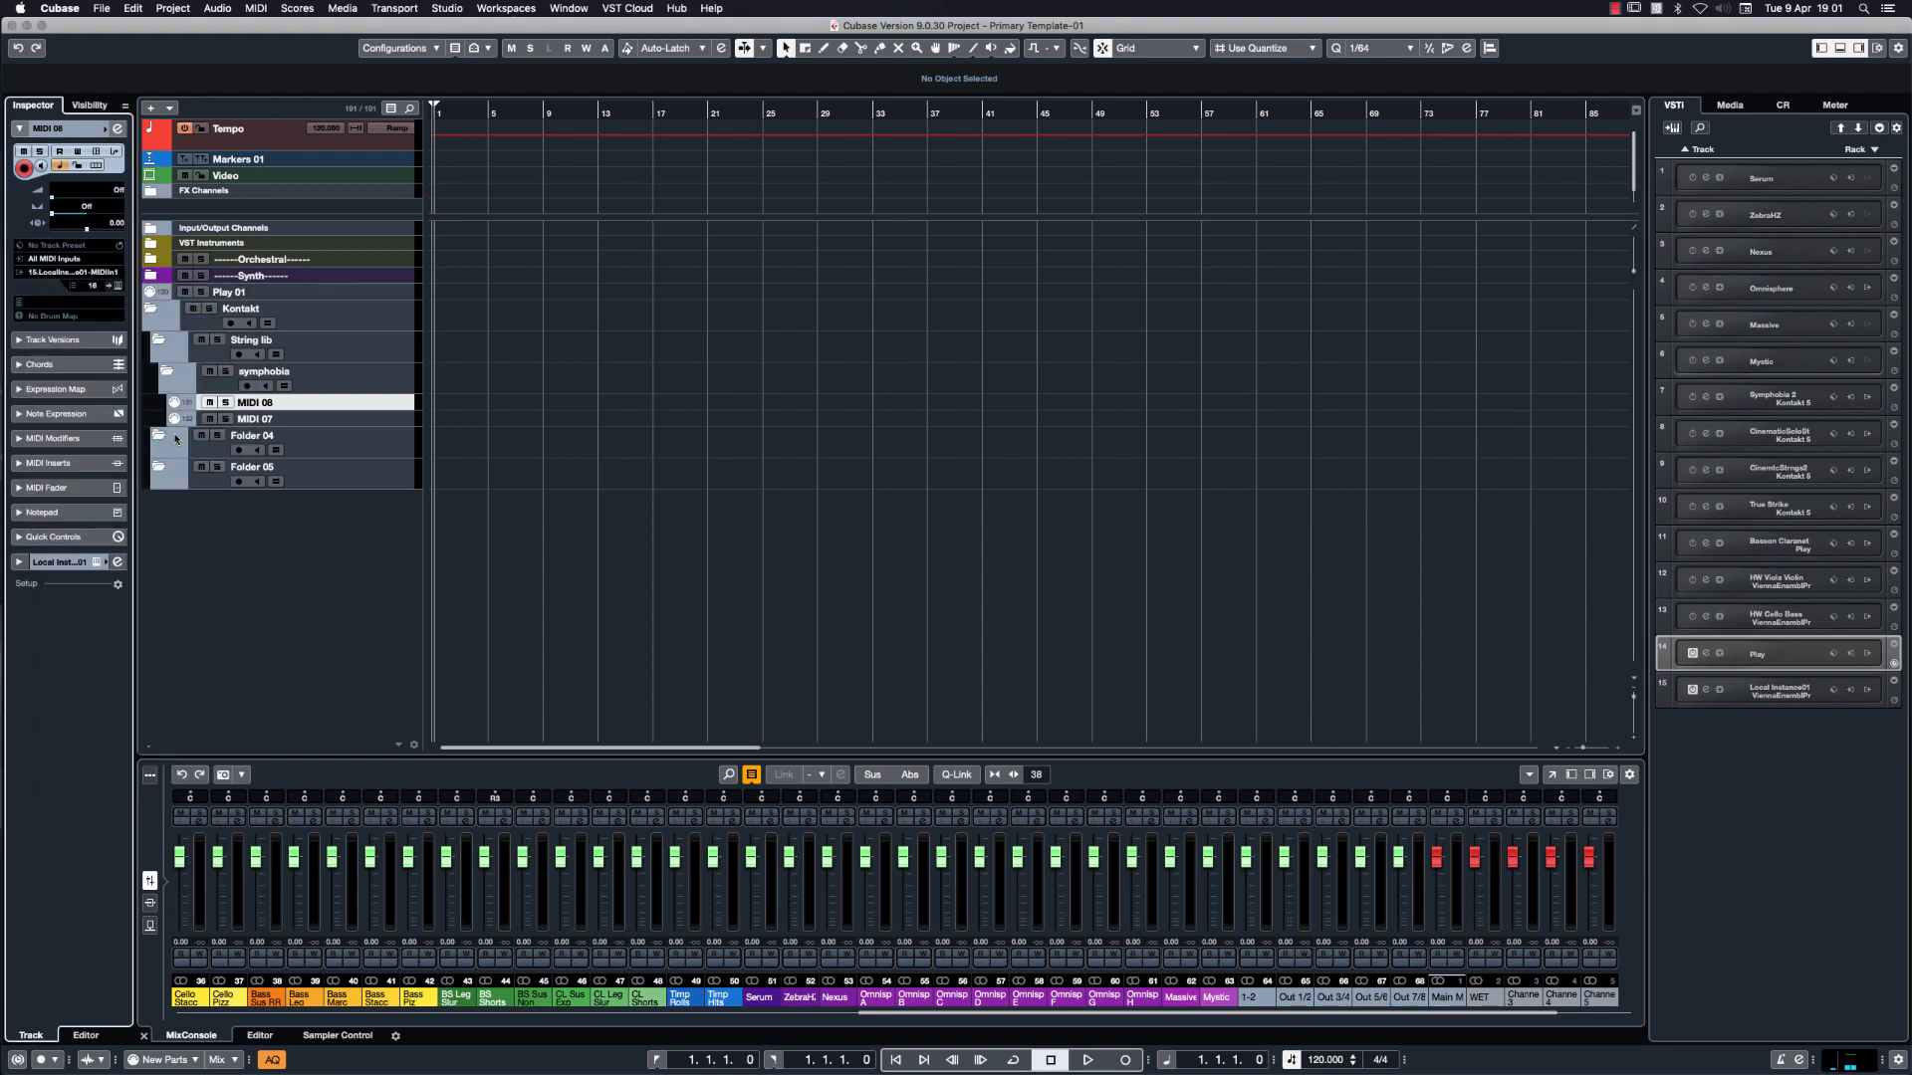
pyautogui.click(92, 288)
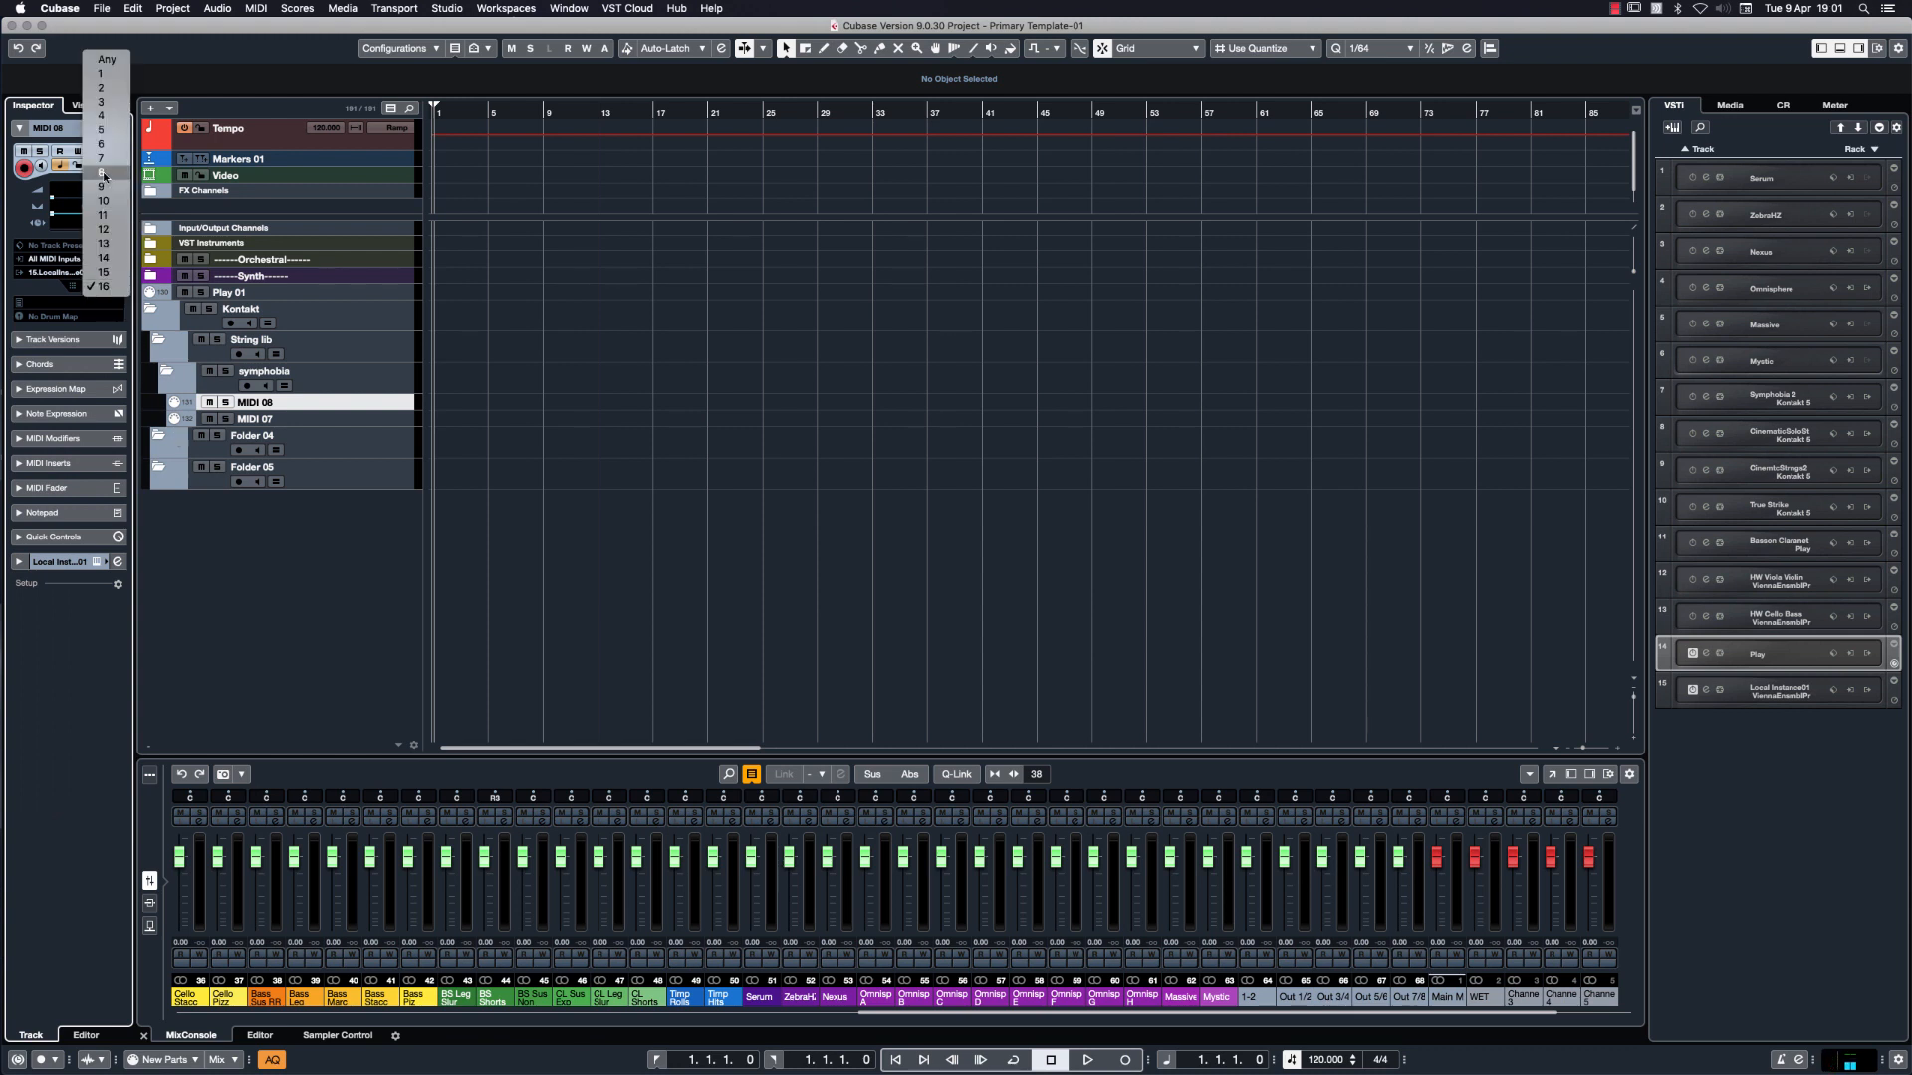
pyautogui.click(101, 81)
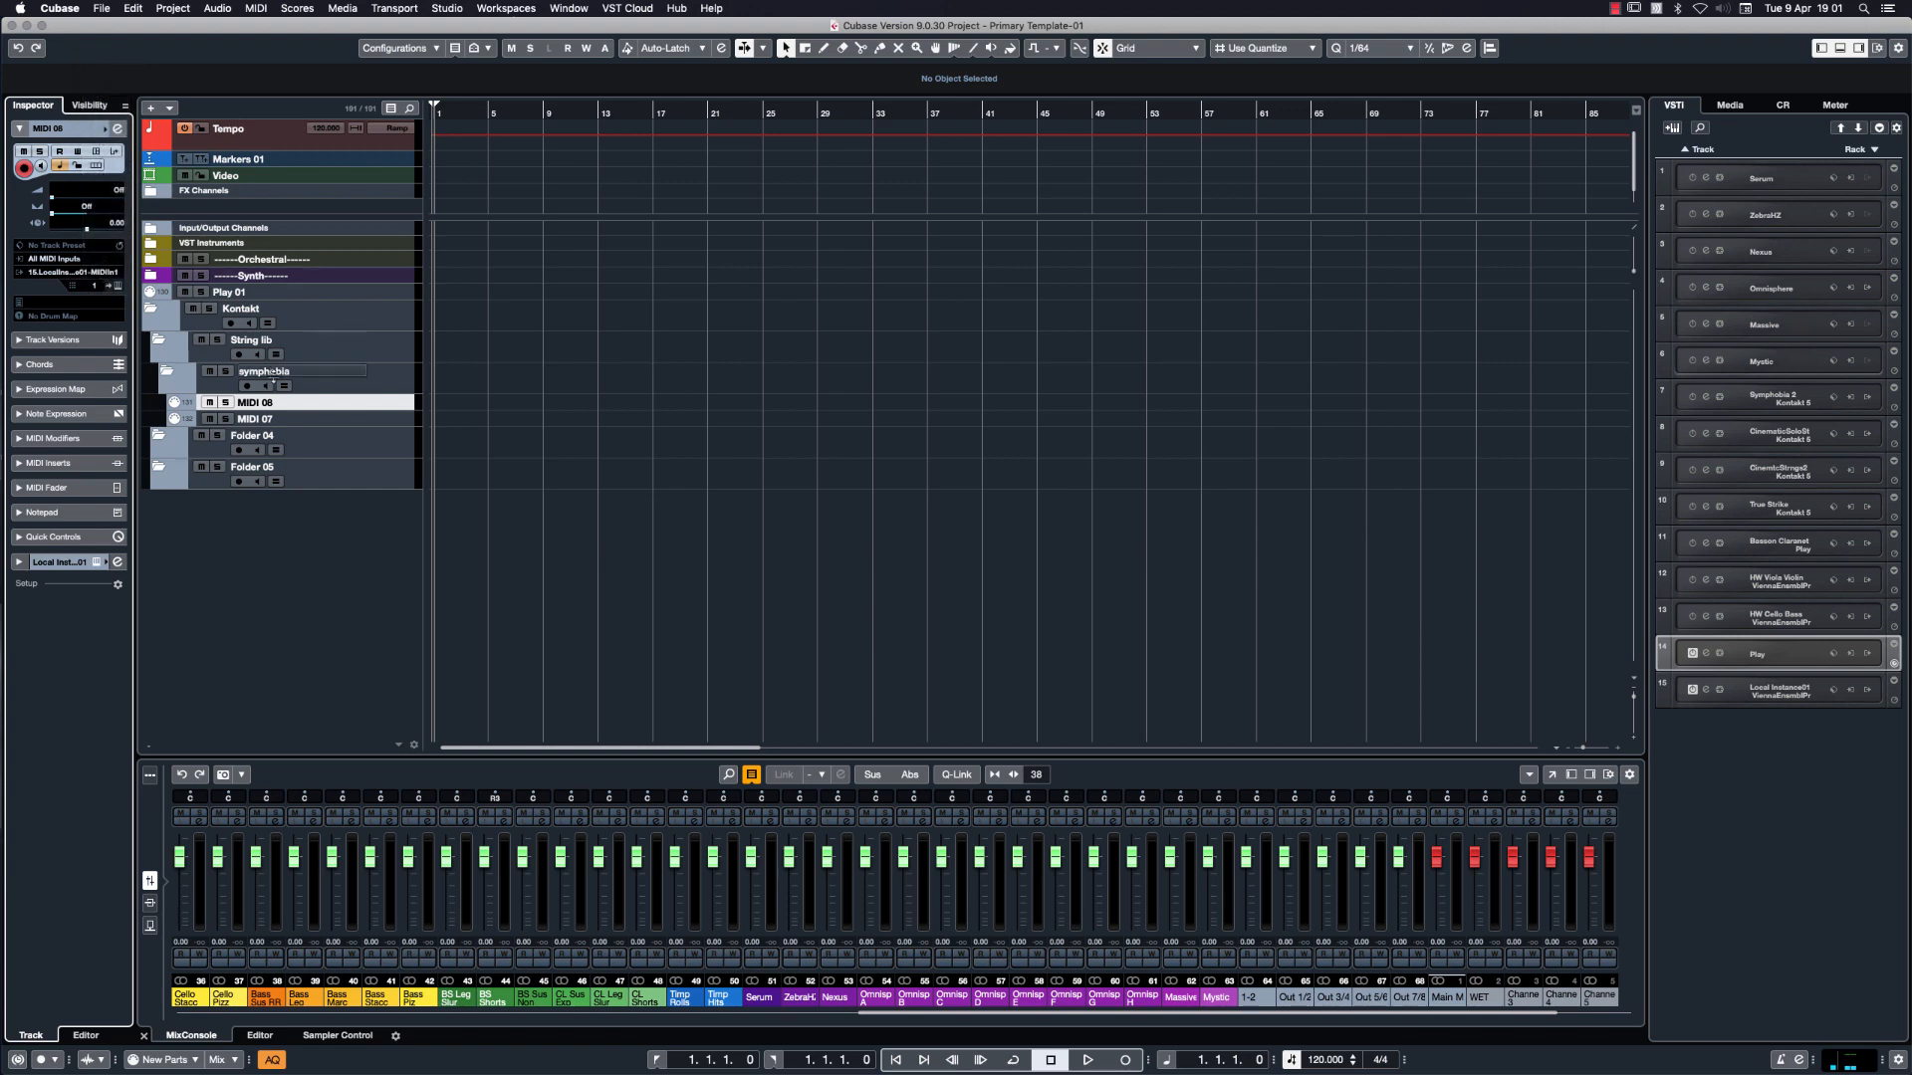
# Route the MIDI 07 track's output to 15. Local Instance 01 - MIDI In 1 and set its MIDI channel to 2.
pyautogui.click(378, 418)
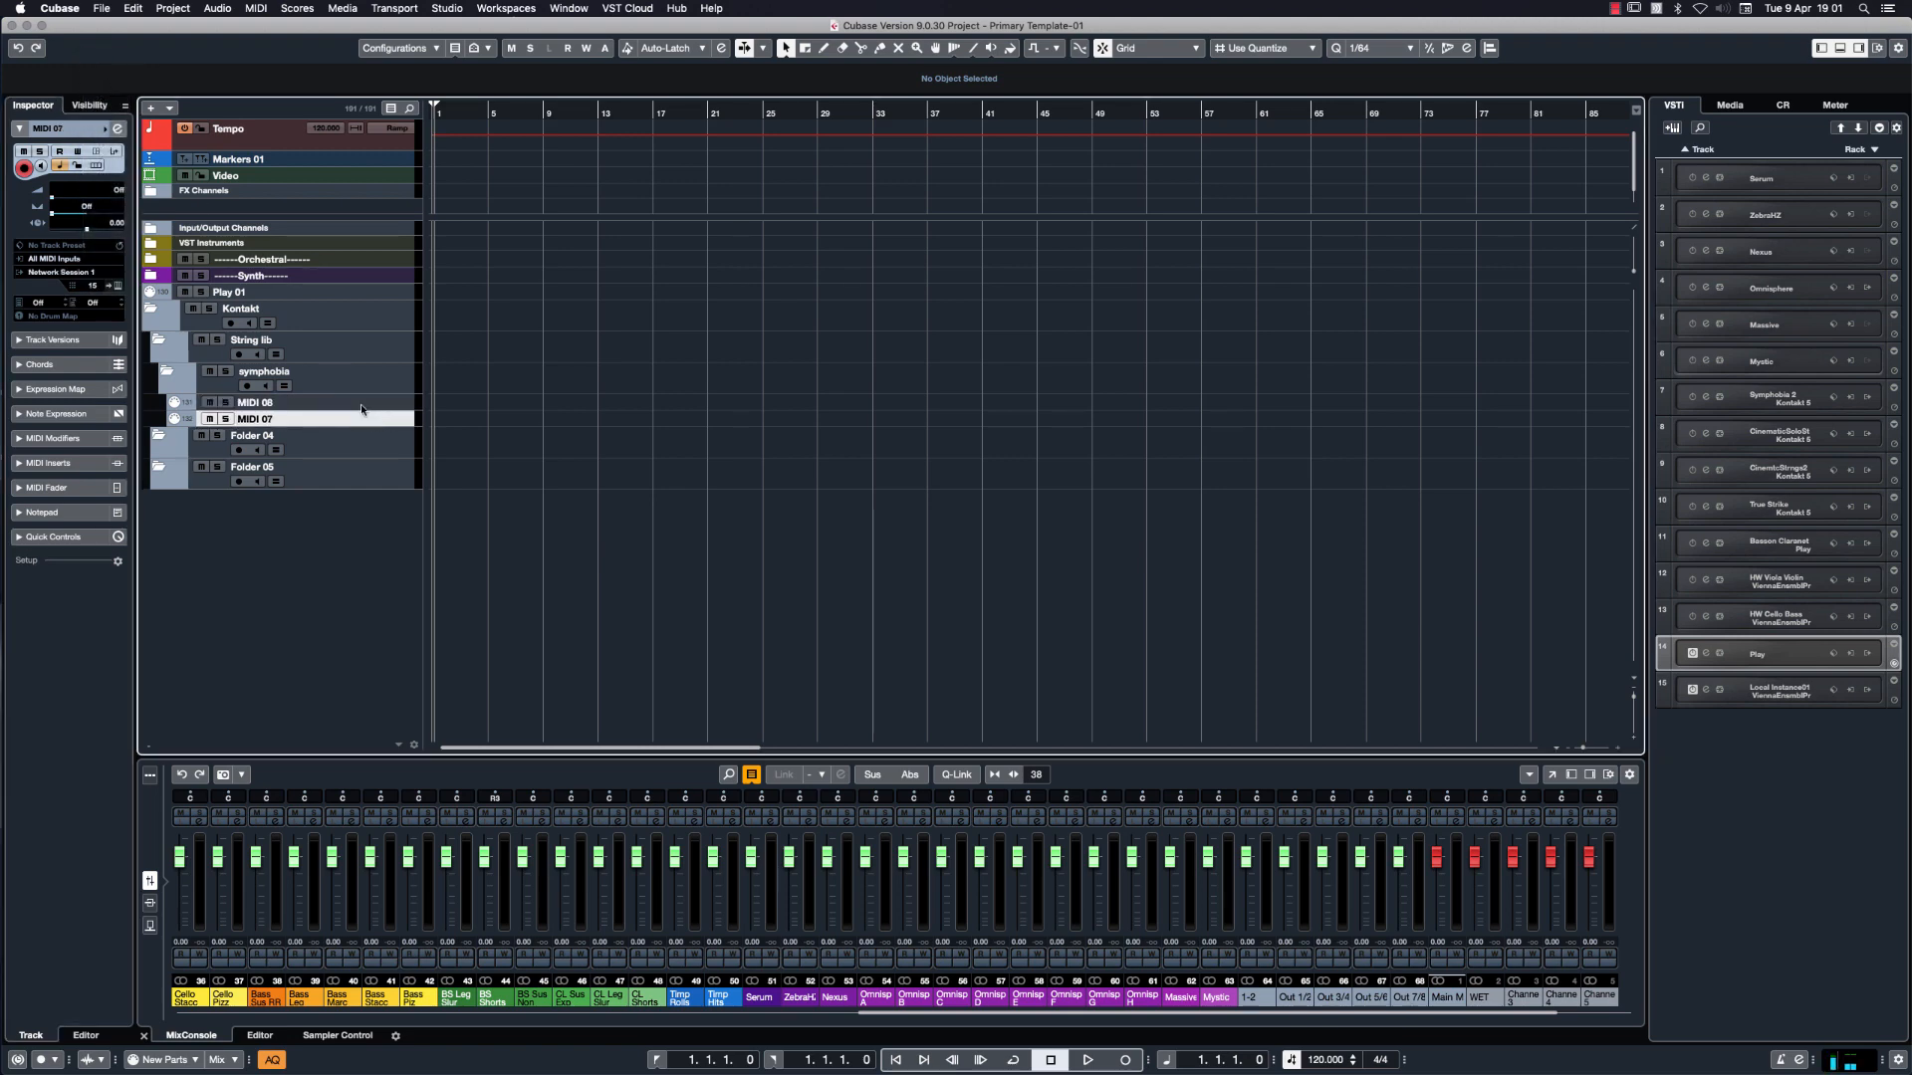
pyautogui.click(93, 273)
pyautogui.scroll(-3, 136, 654)
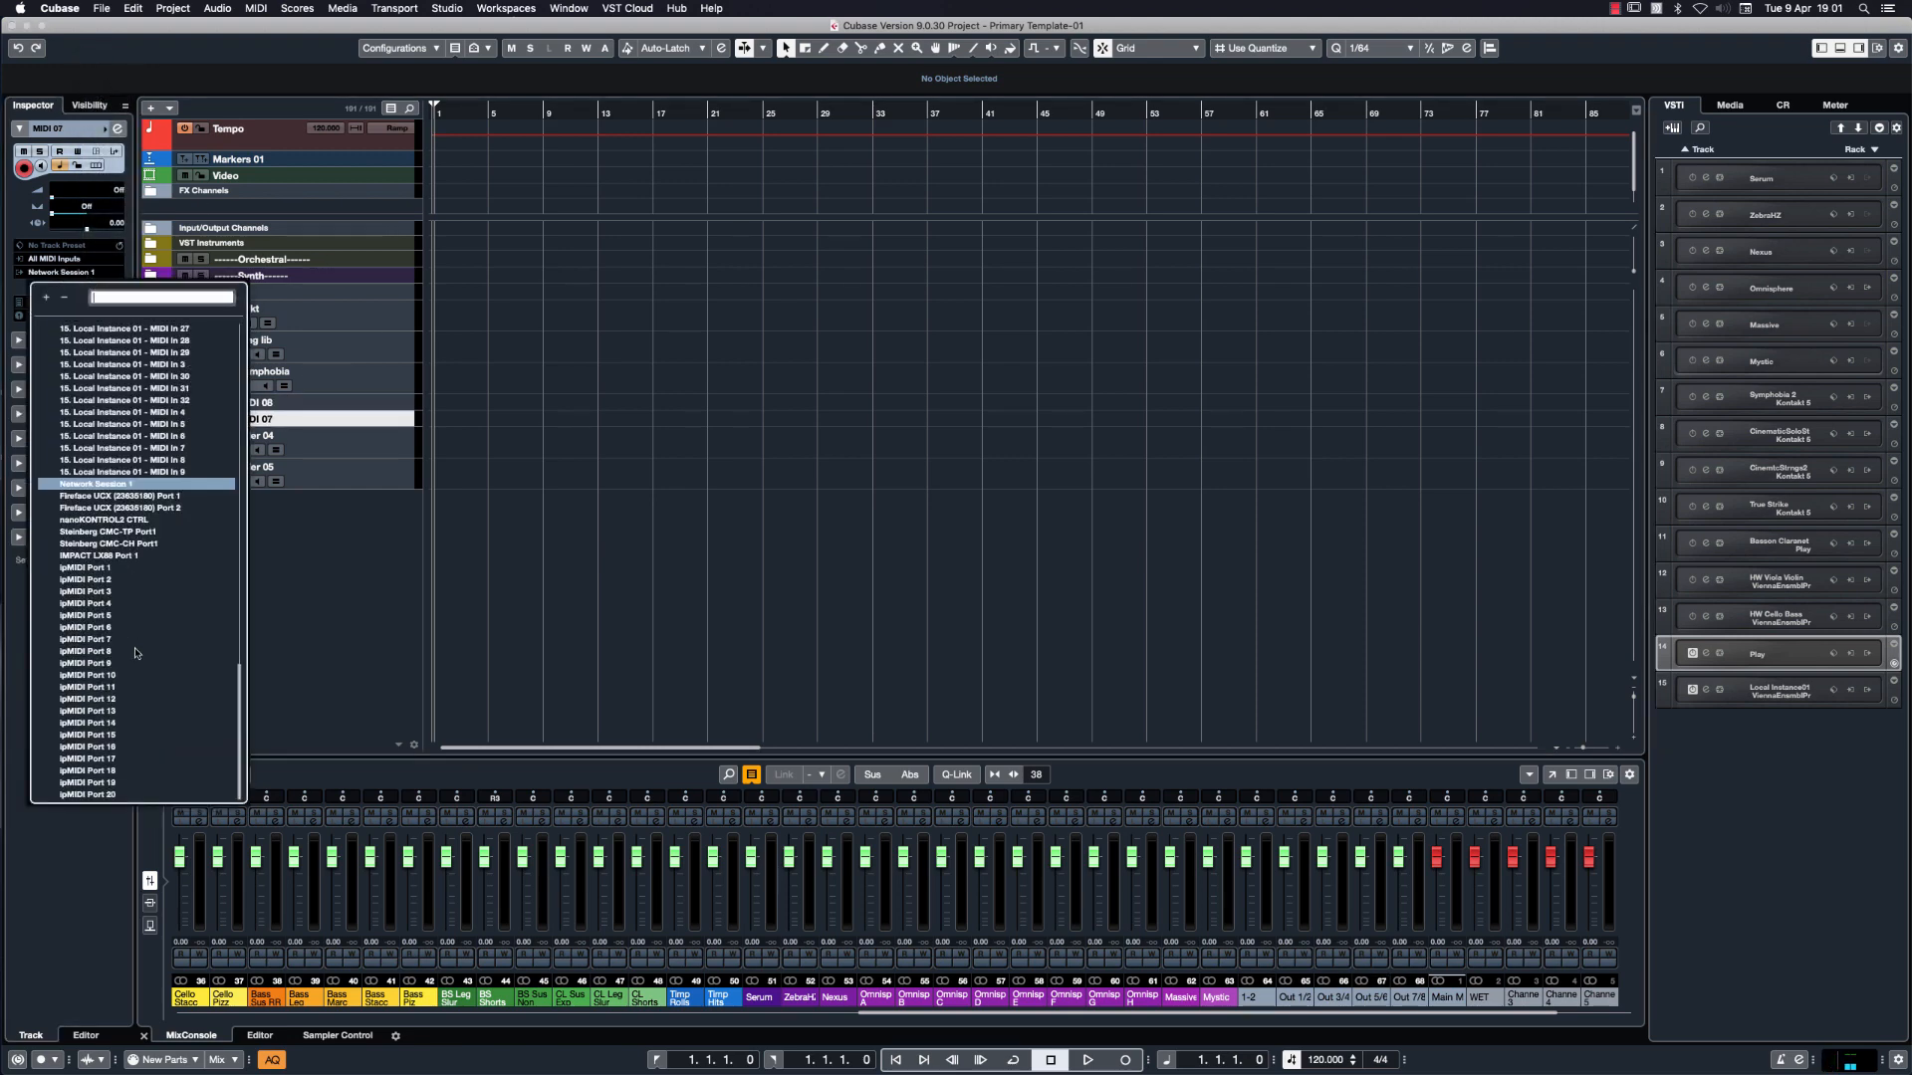
pyautogui.scroll(15, 137, 653)
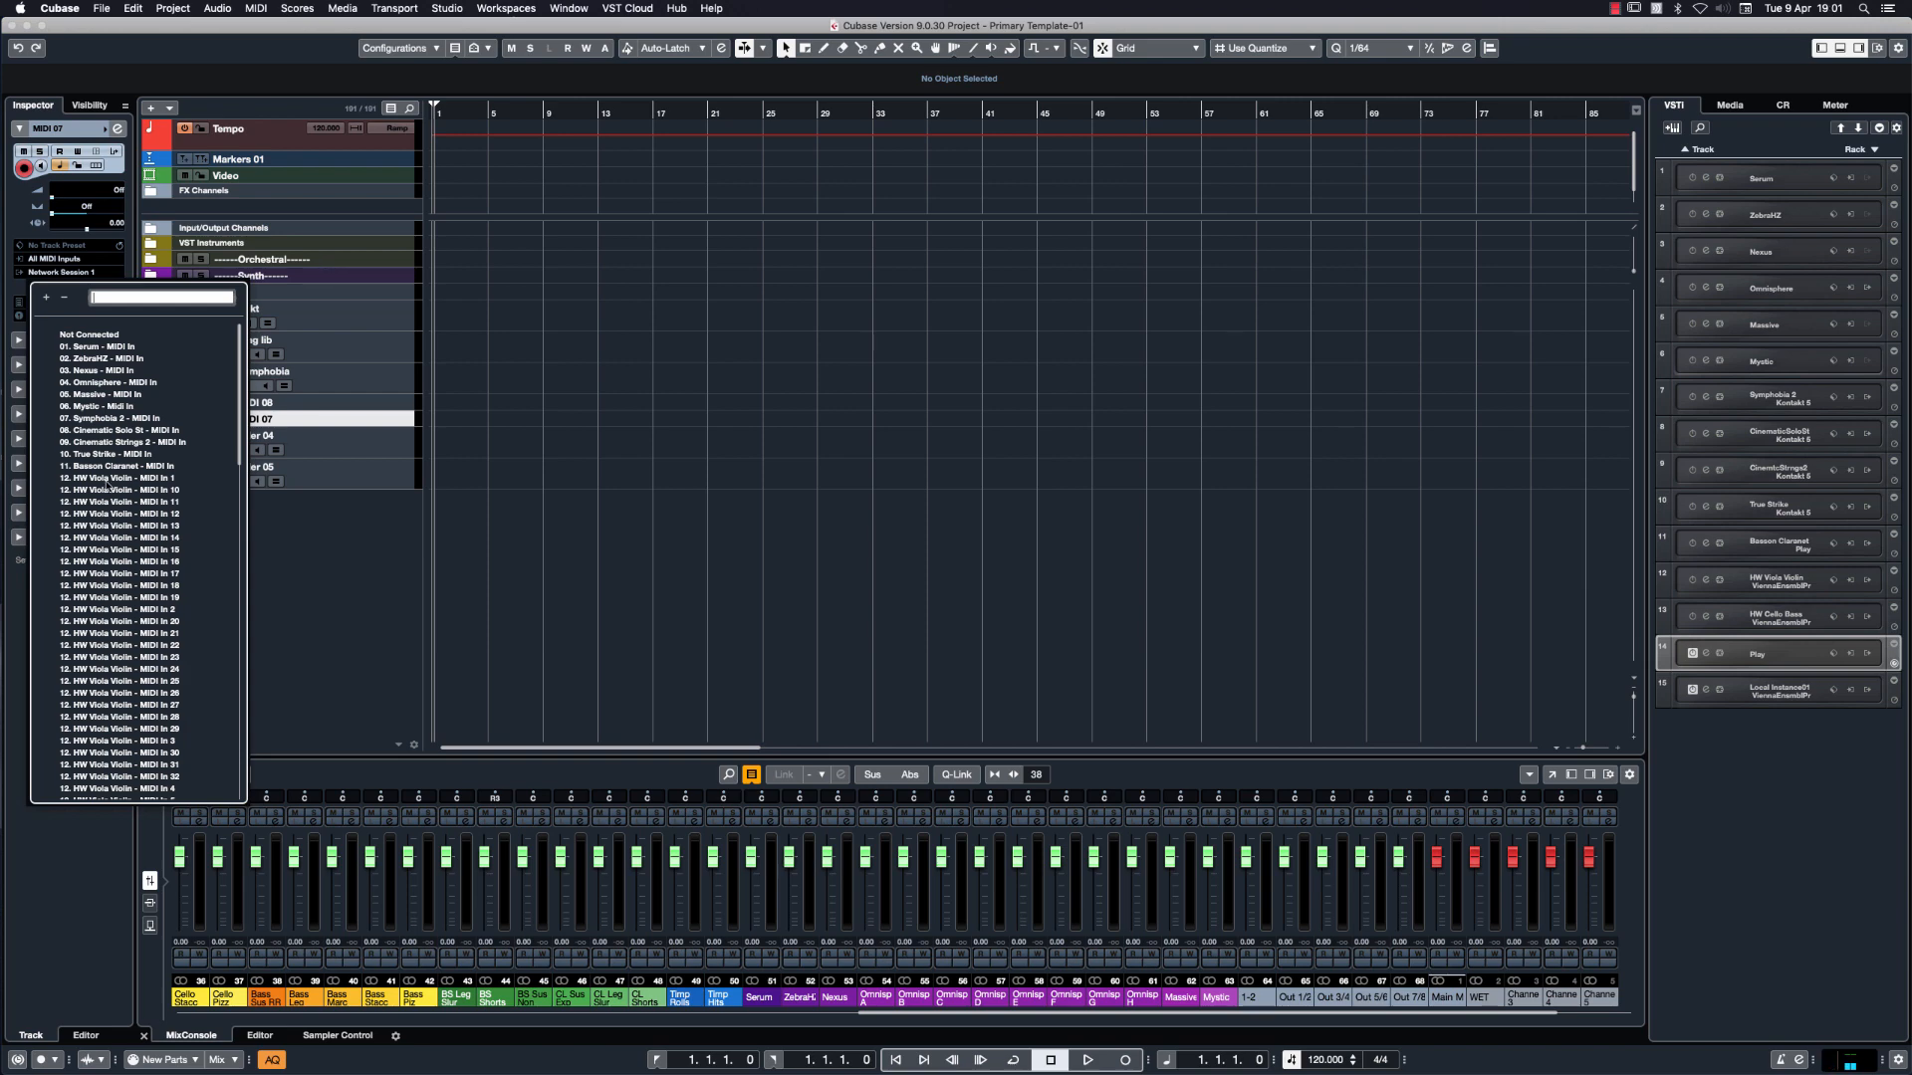
pyautogui.scroll(-15, 156, 553)
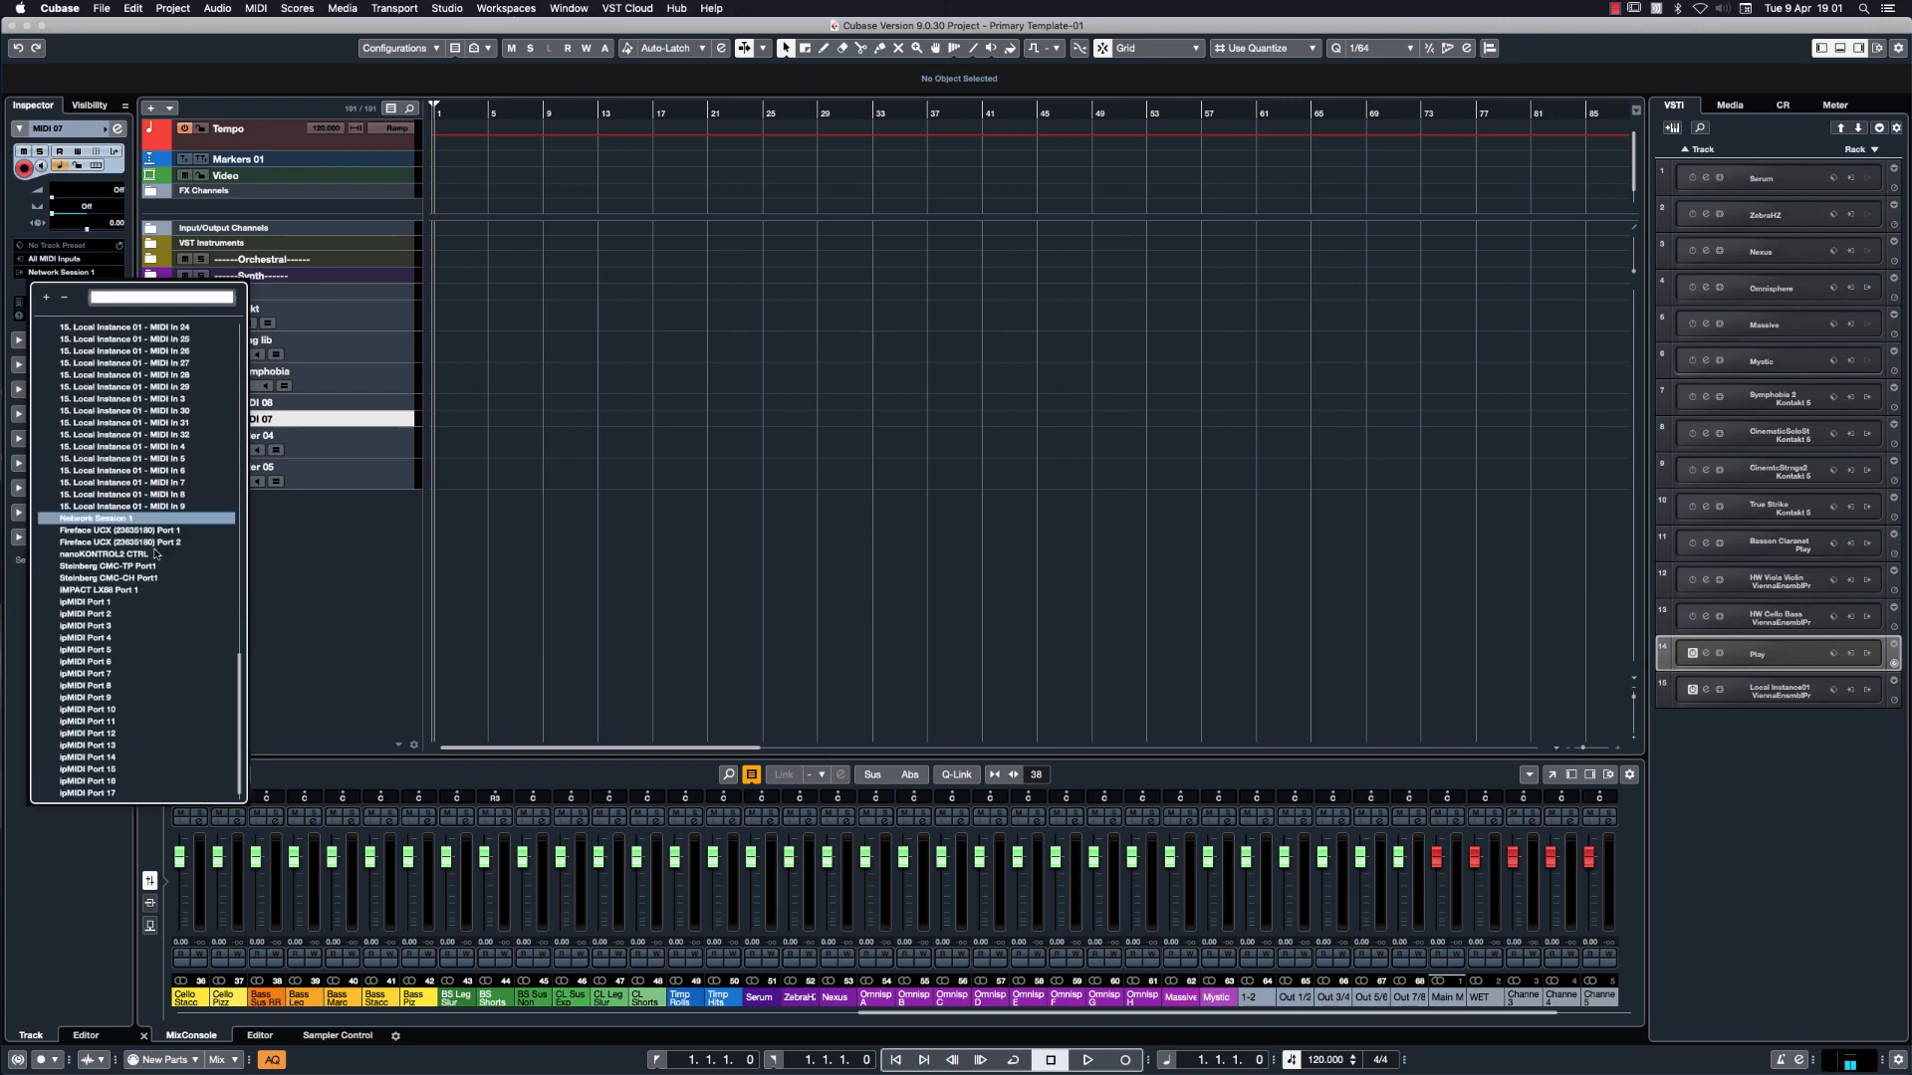
pyautogui.scroll(6, 156, 553)
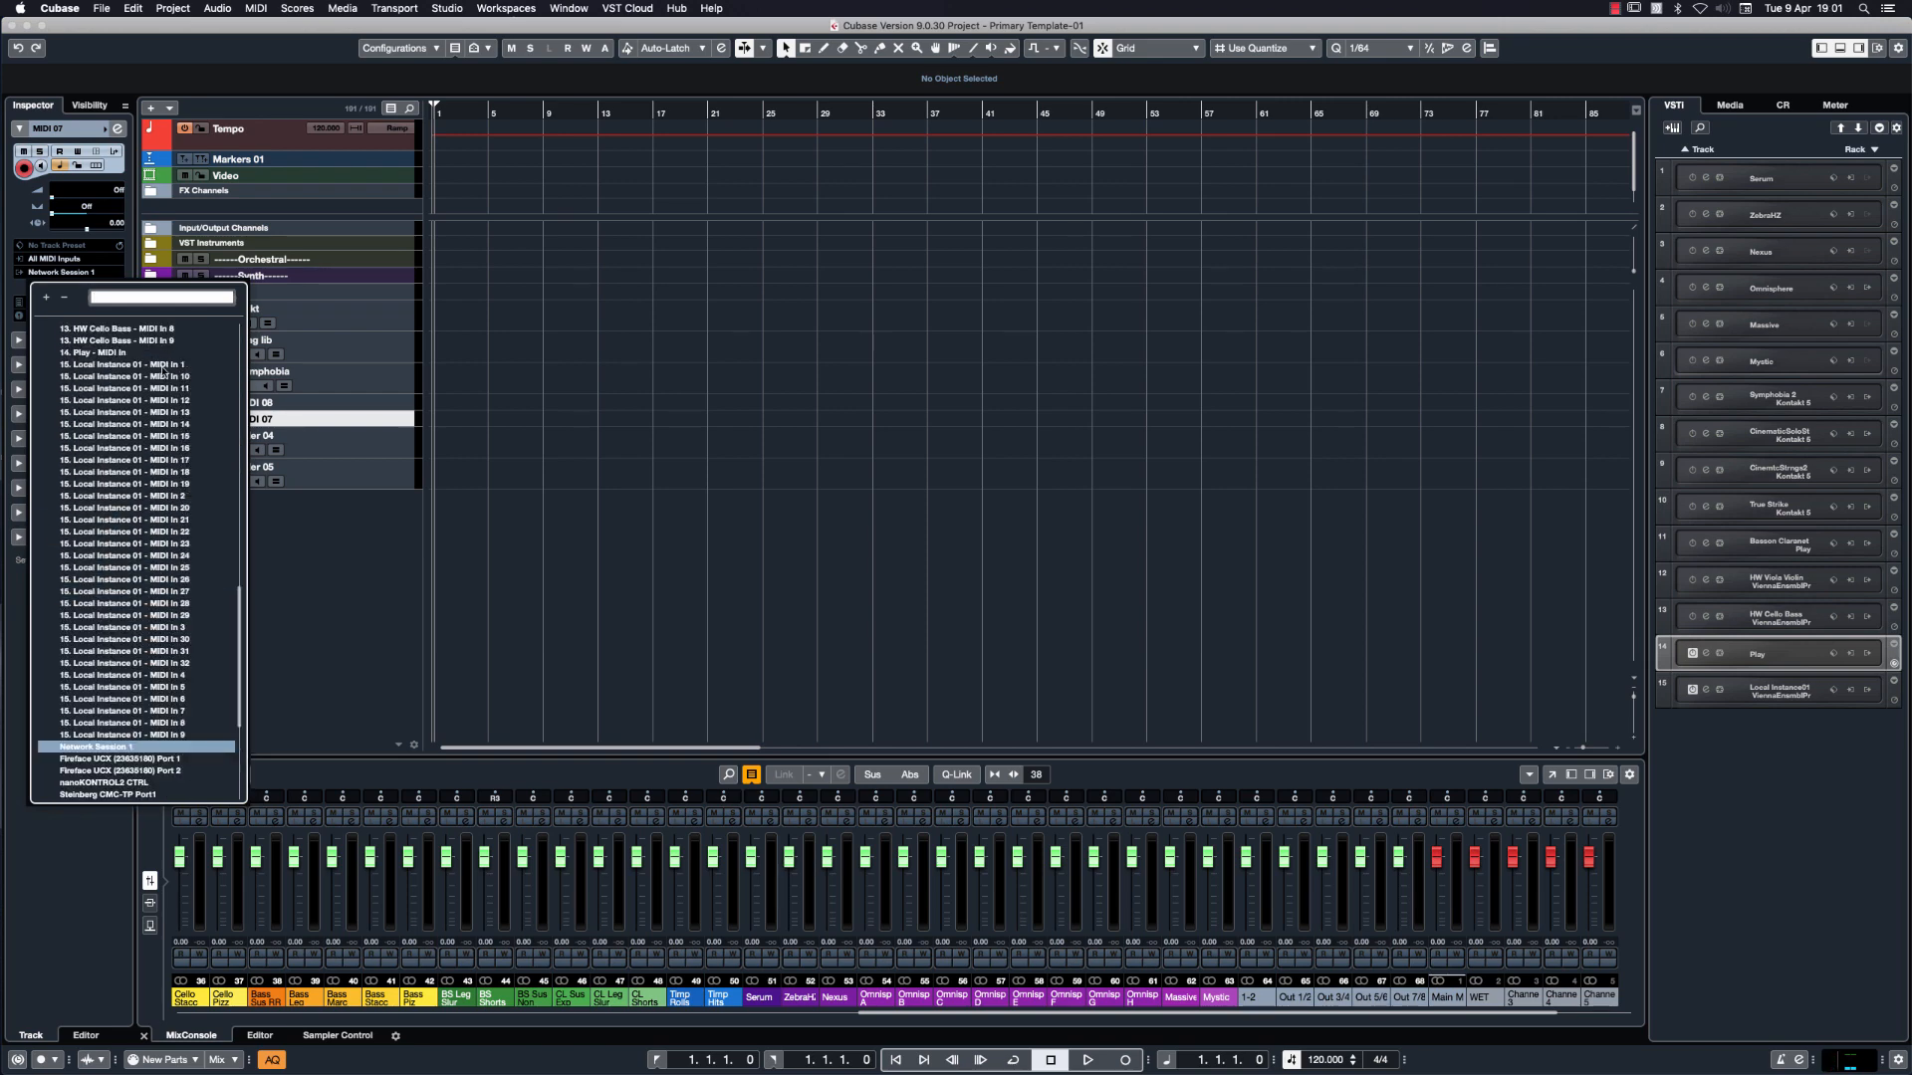
pyautogui.click(166, 366)
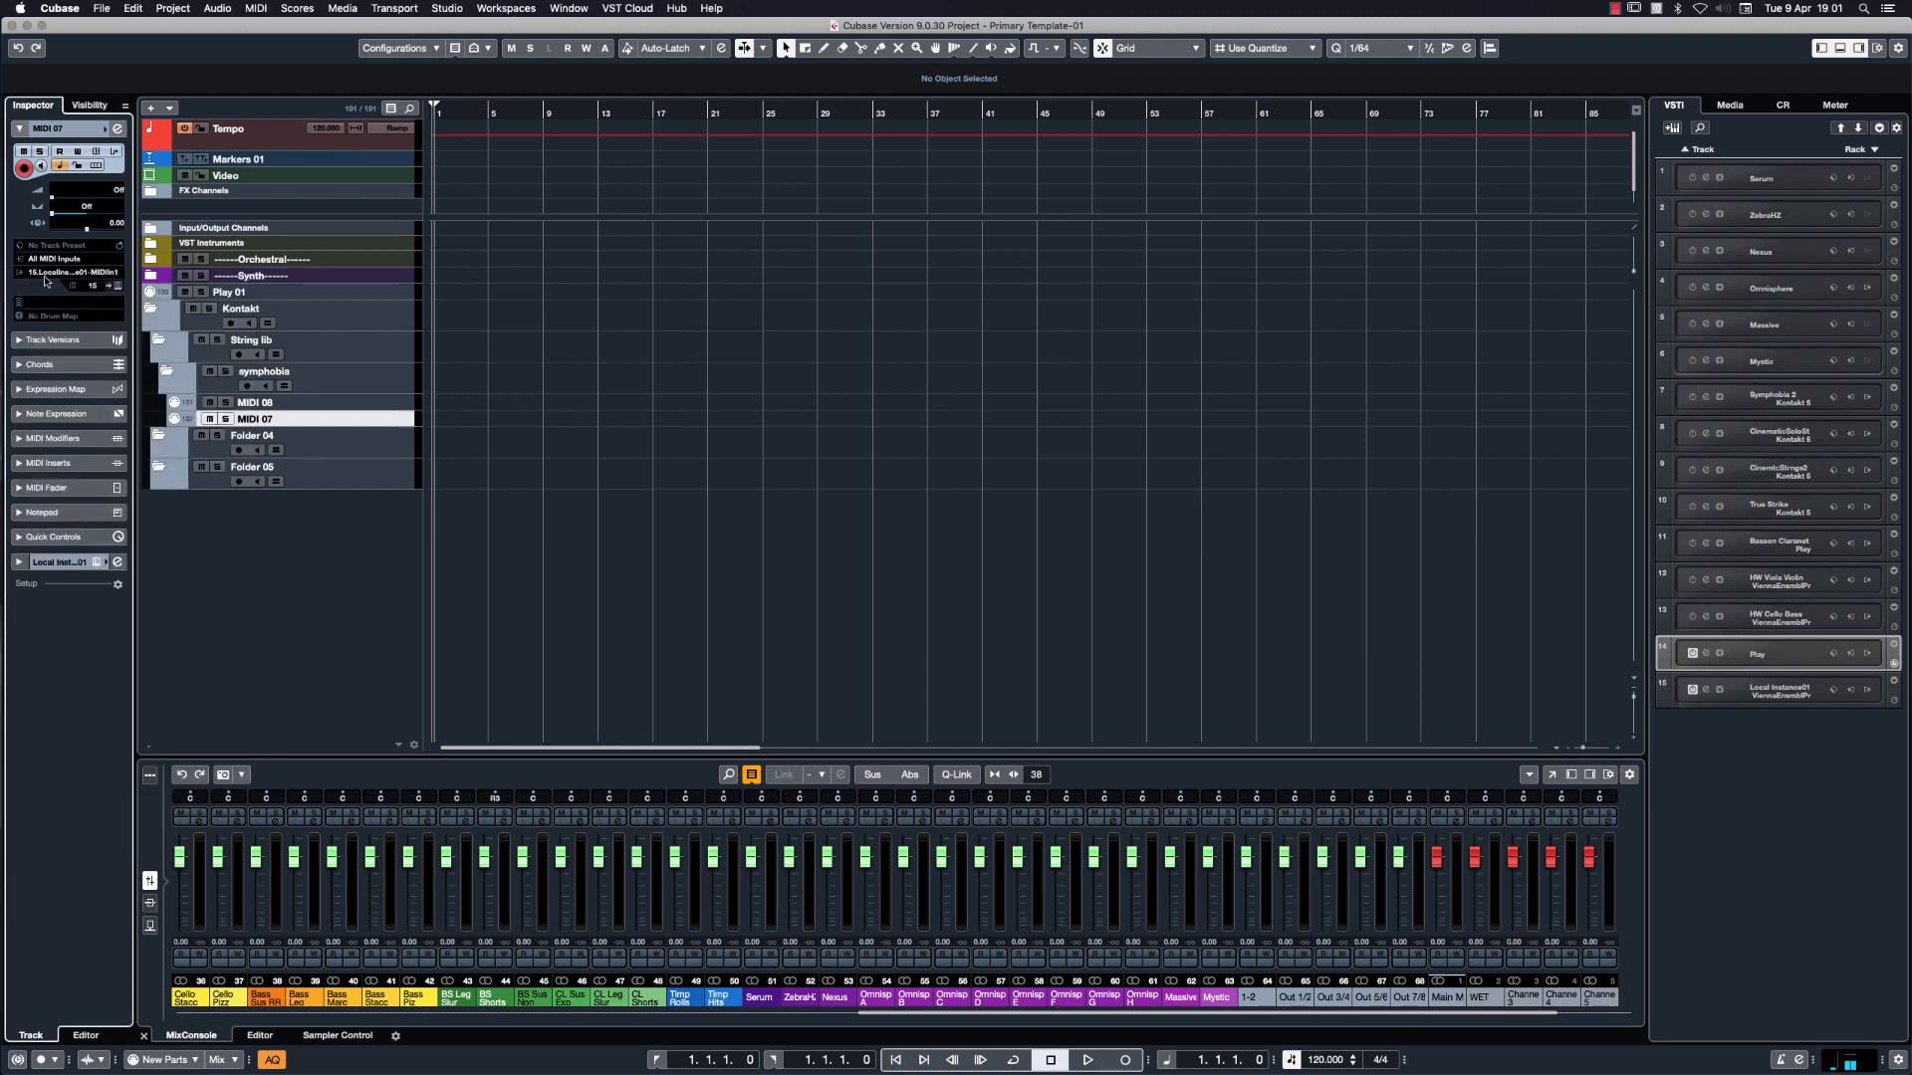
pyautogui.click(100, 286)
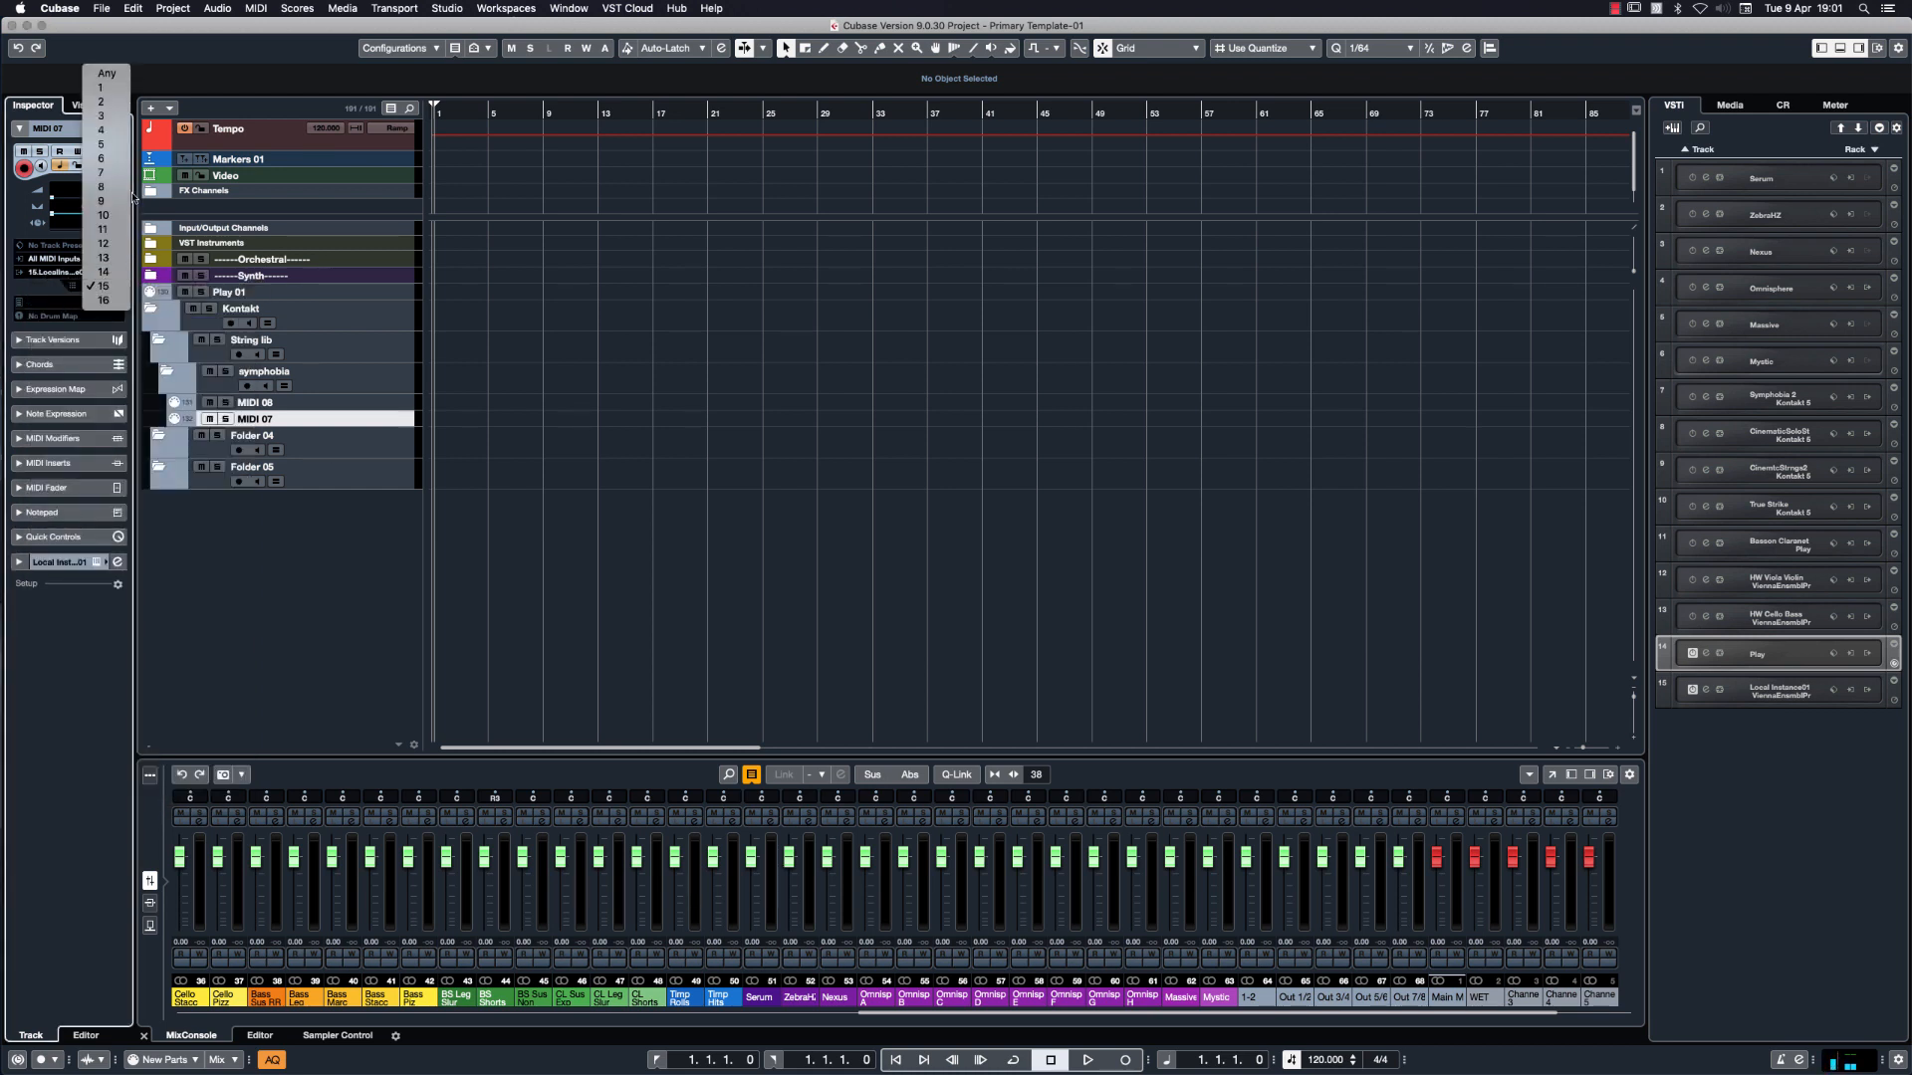
pyautogui.click(121, 103)
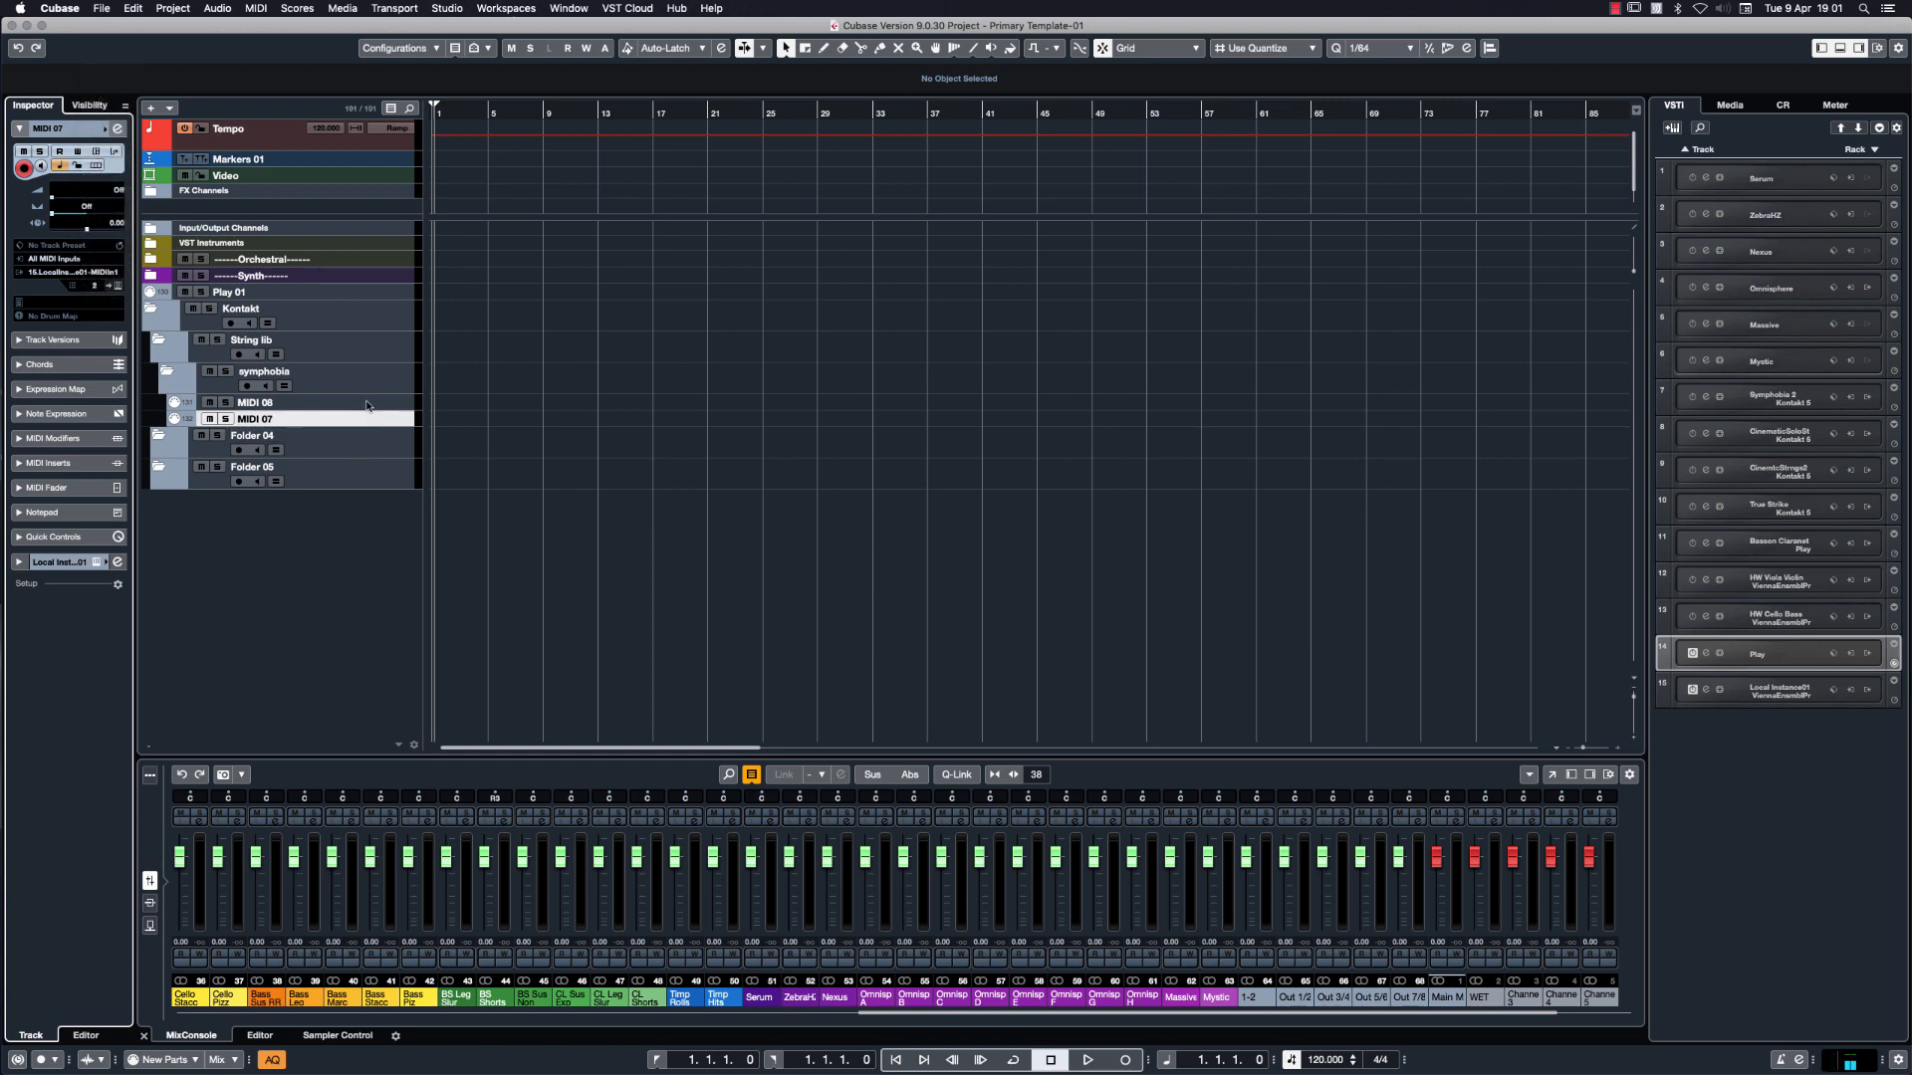
# Audition the MIDI 06 and MIDI 07 tracks in turn and compare which mixer output channels they trigger.
pyautogui.click(370, 403)
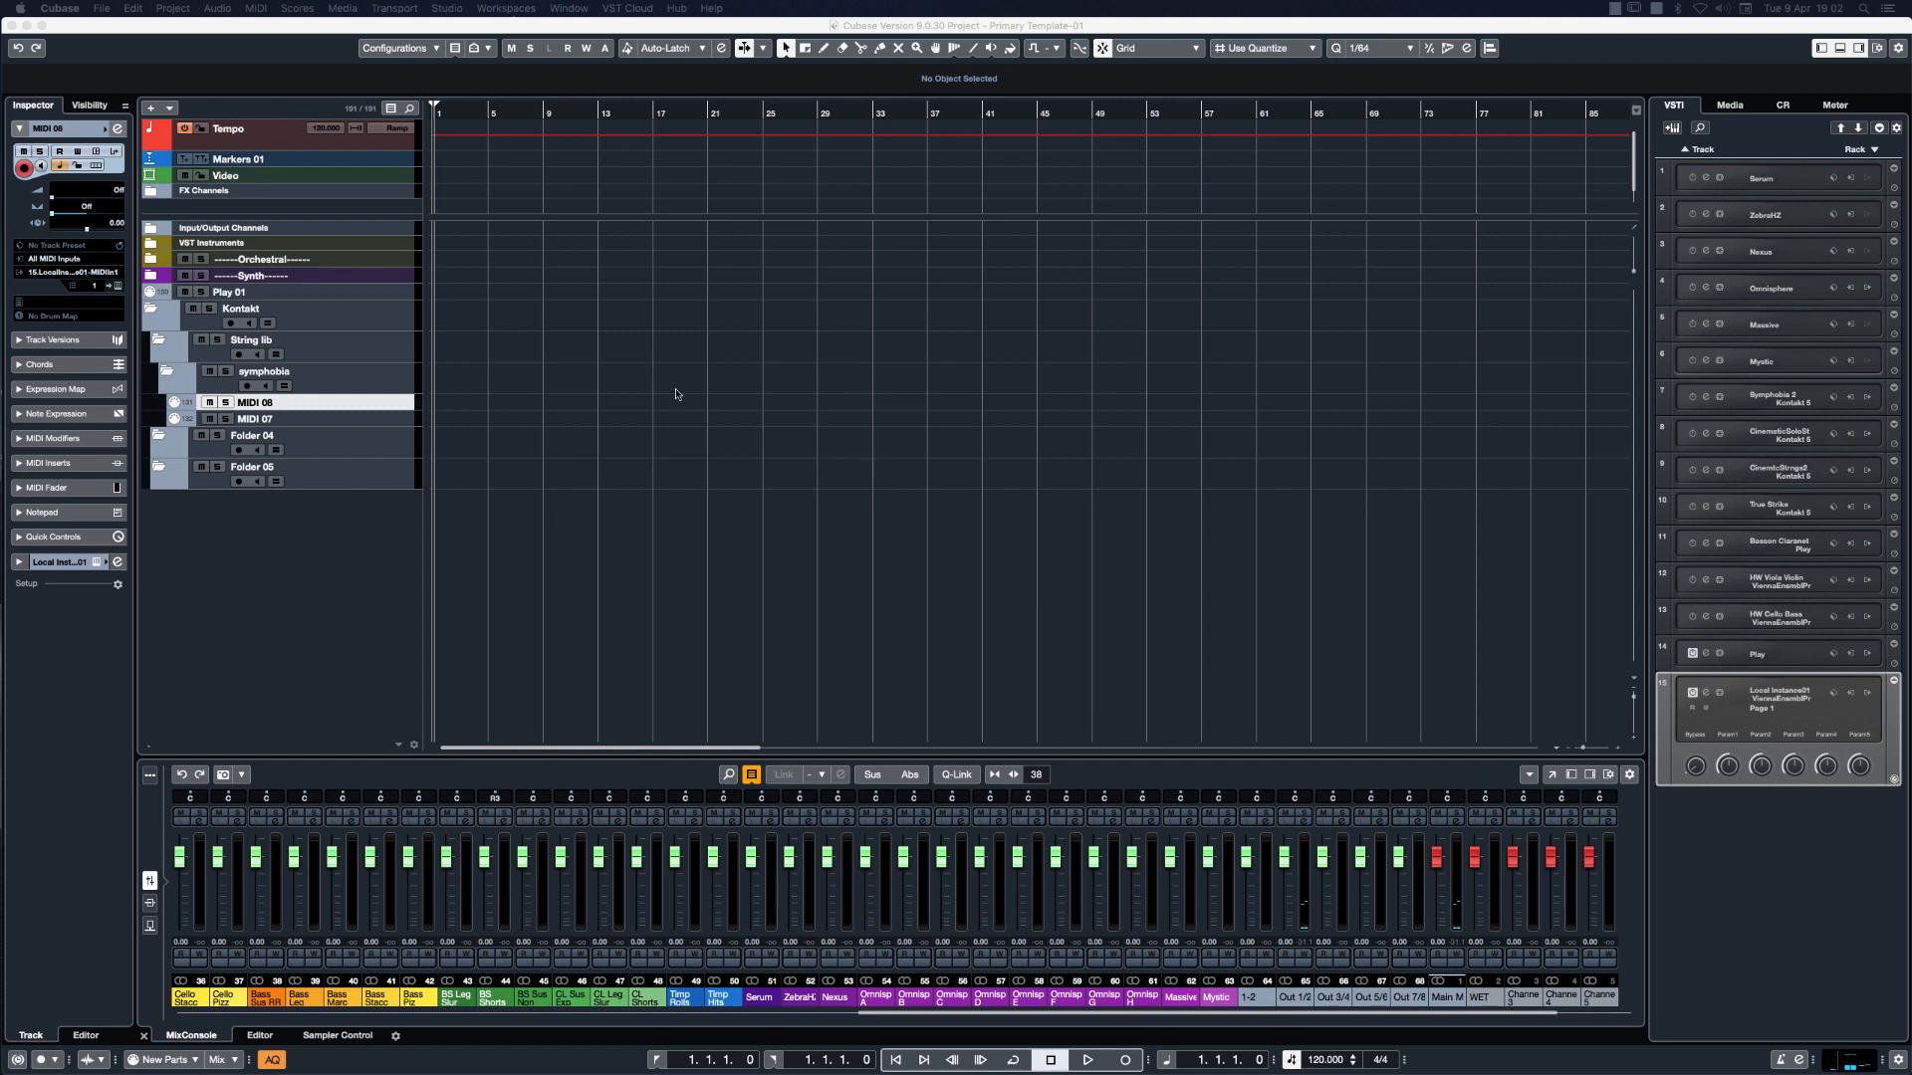
pyautogui.click(335, 419)
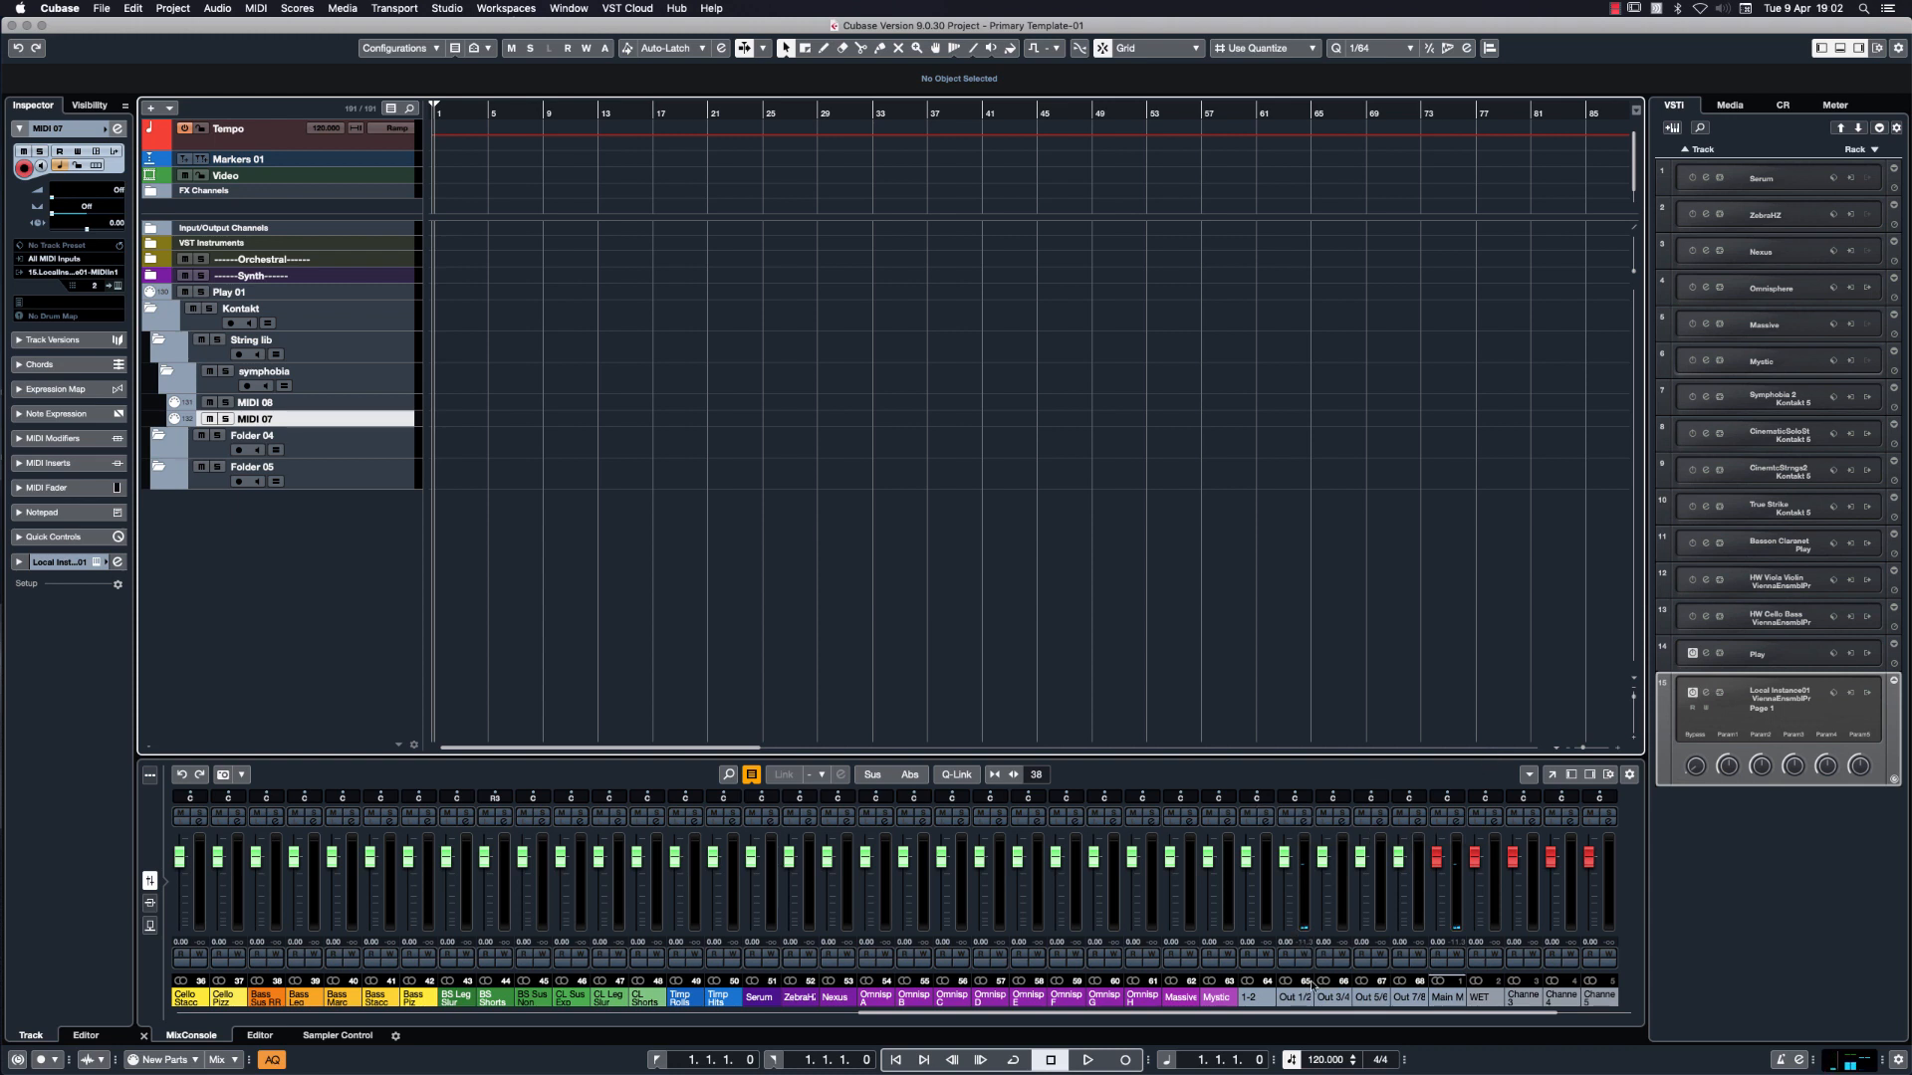
pyautogui.click(383, 406)
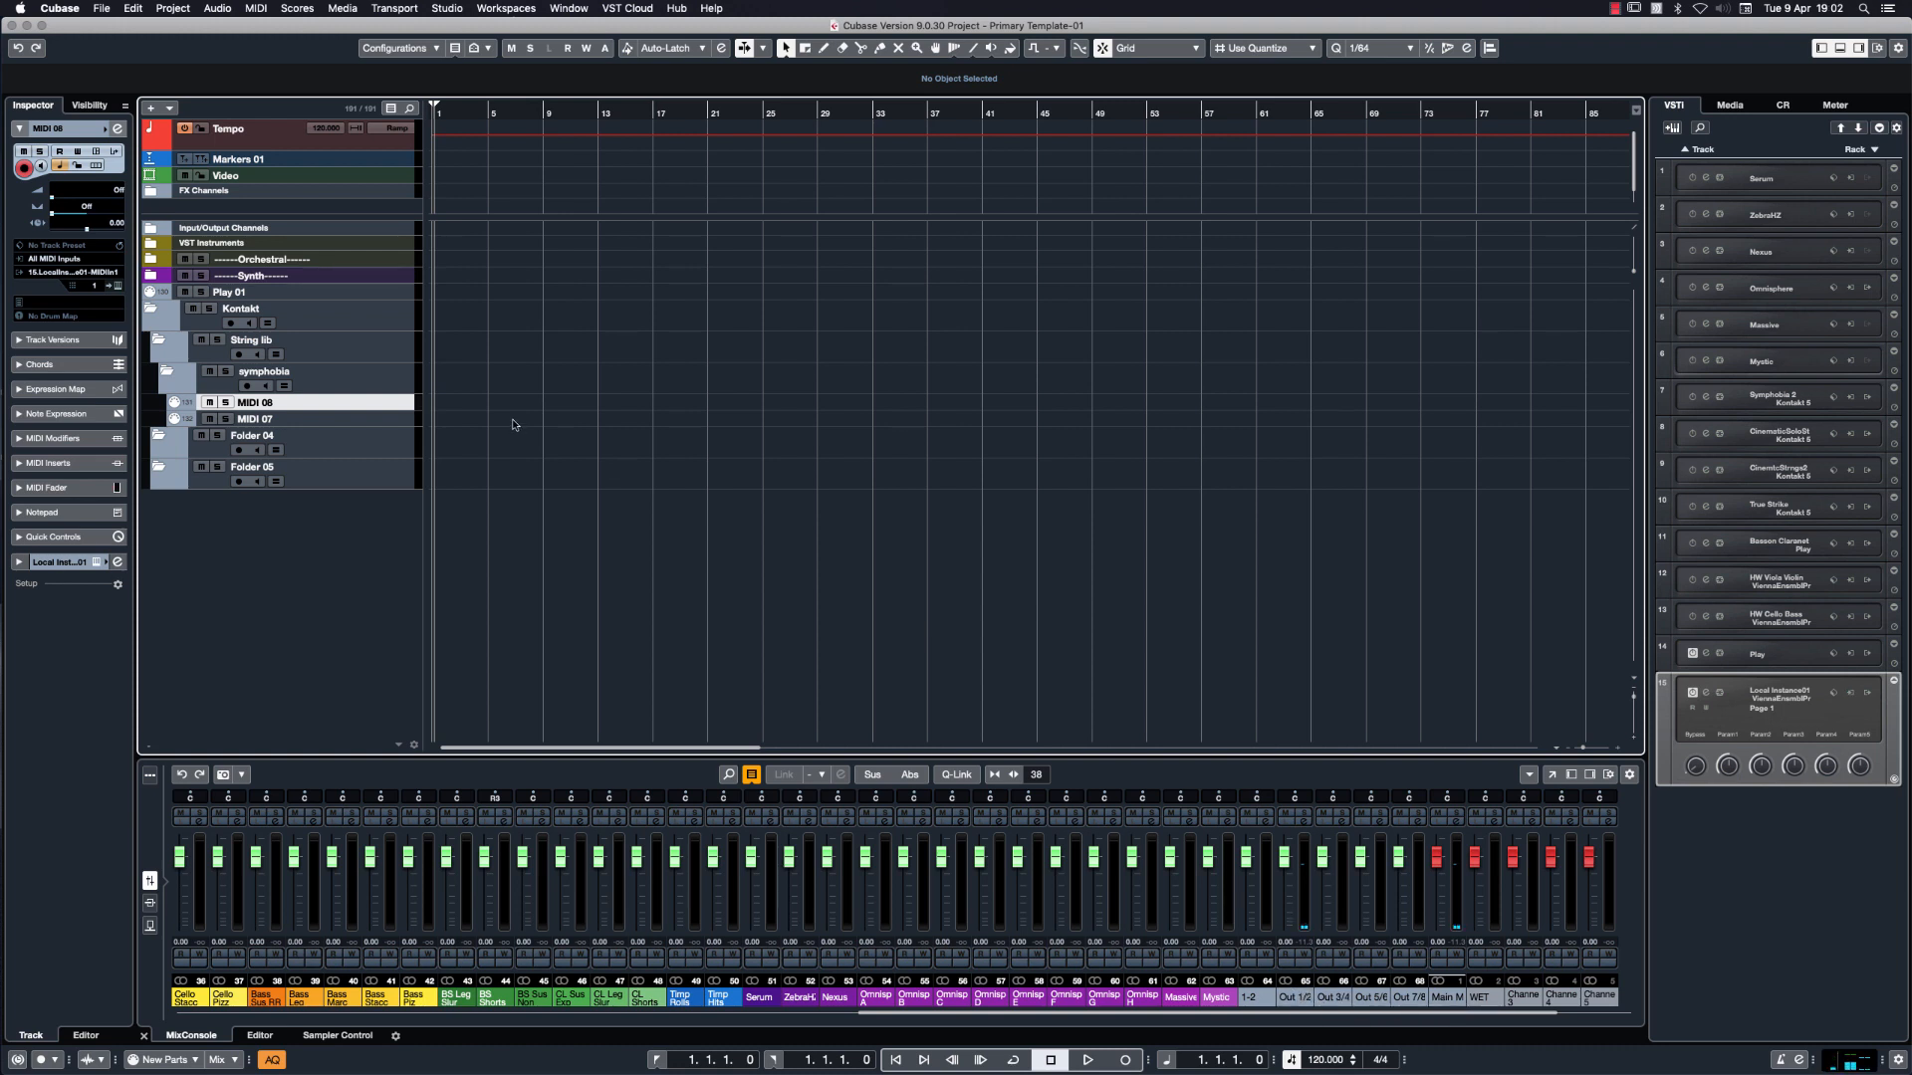
pyautogui.click(371, 419)
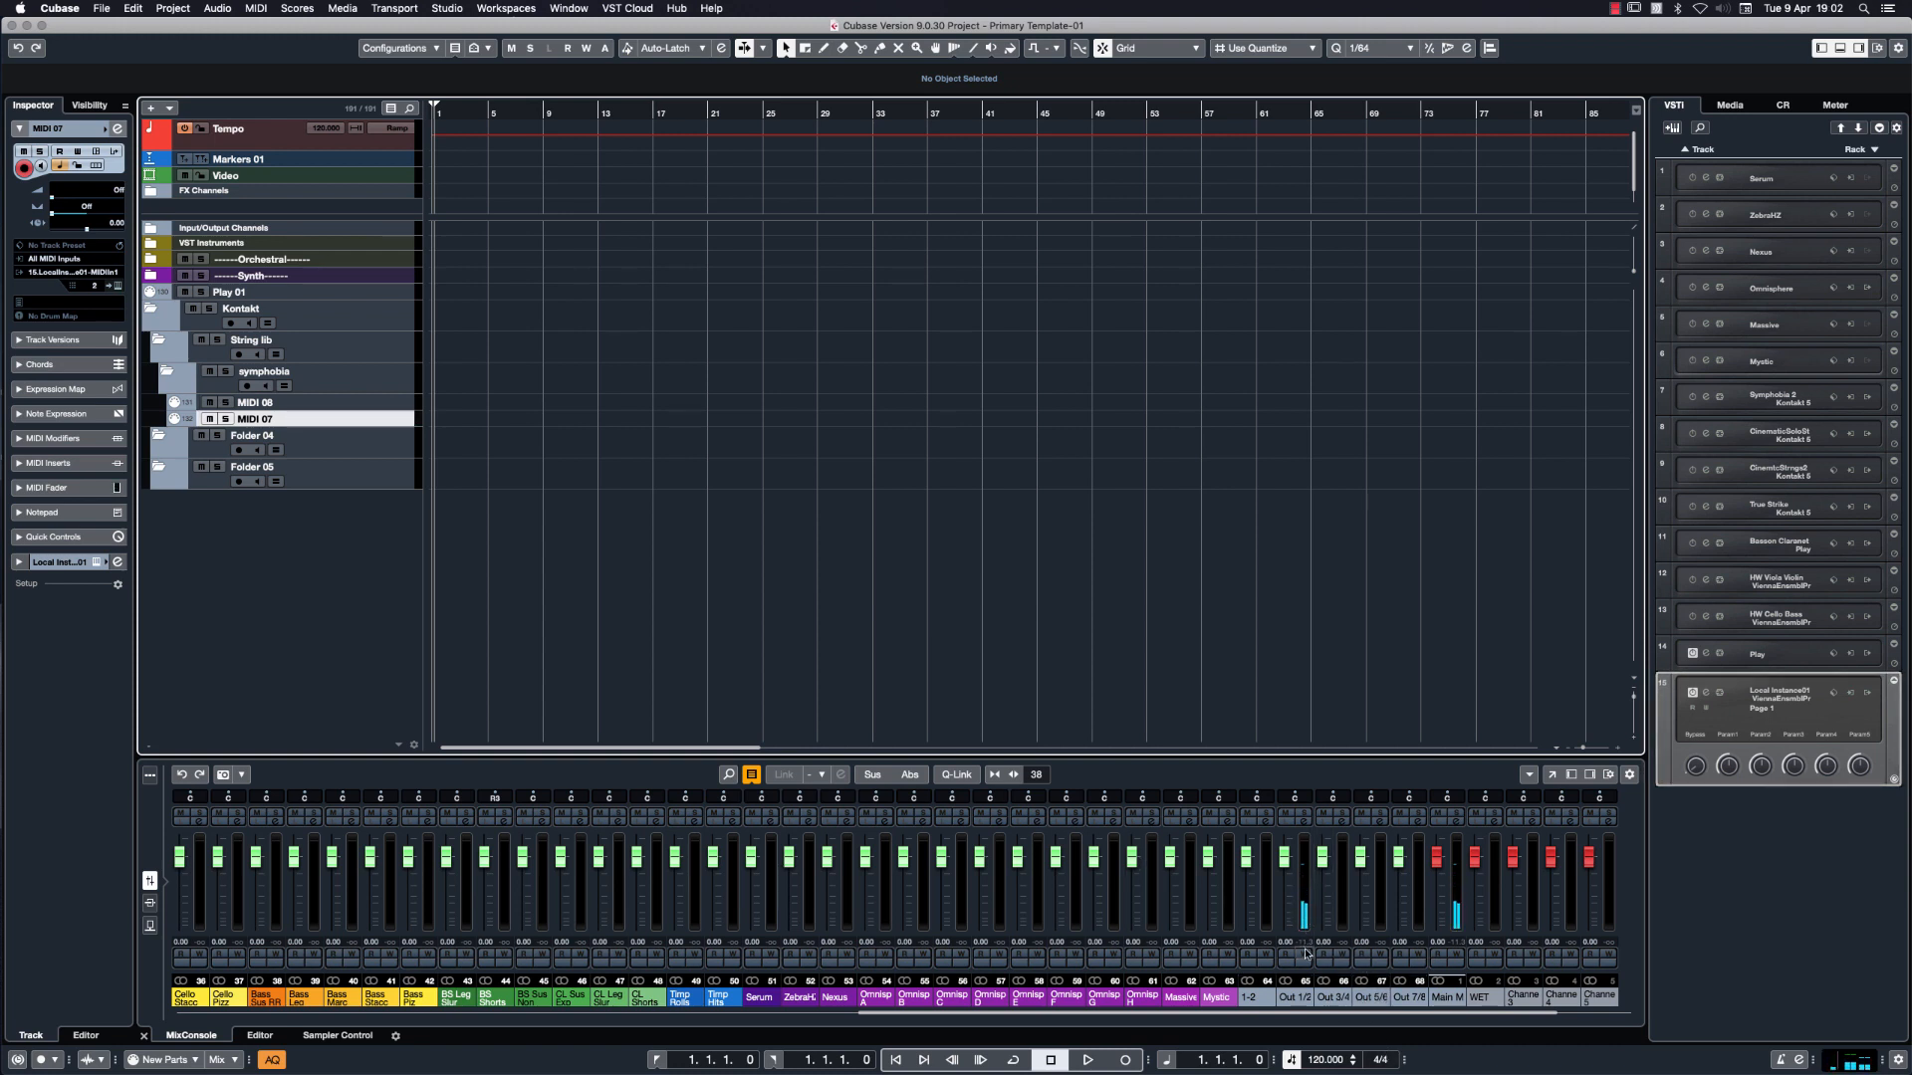
# Move the Vienna Ensemble Pro server window back into view and check which outputs are activated for Local Instance 01 in Cubase.
pyautogui.moveTo(1911, 95); pyautogui.dragTo(1206, 93)
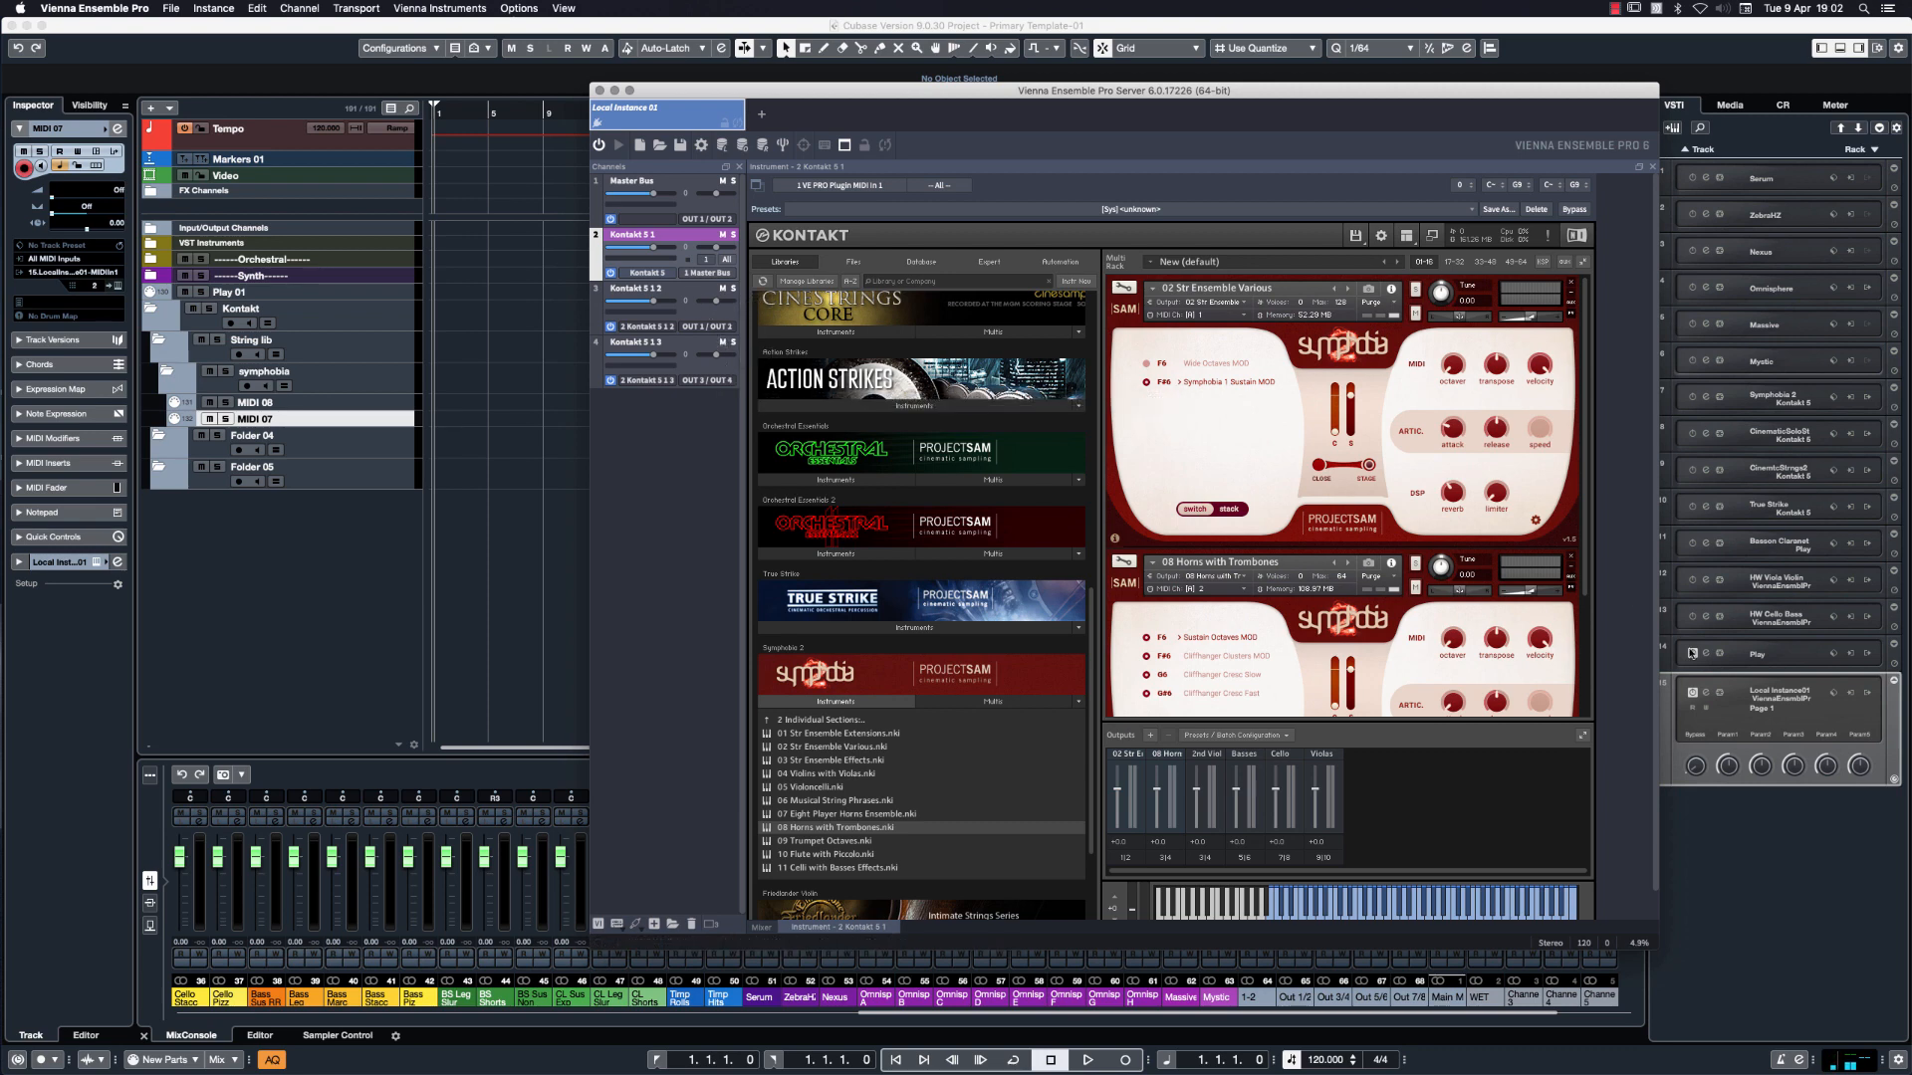
pyautogui.click(1869, 694)
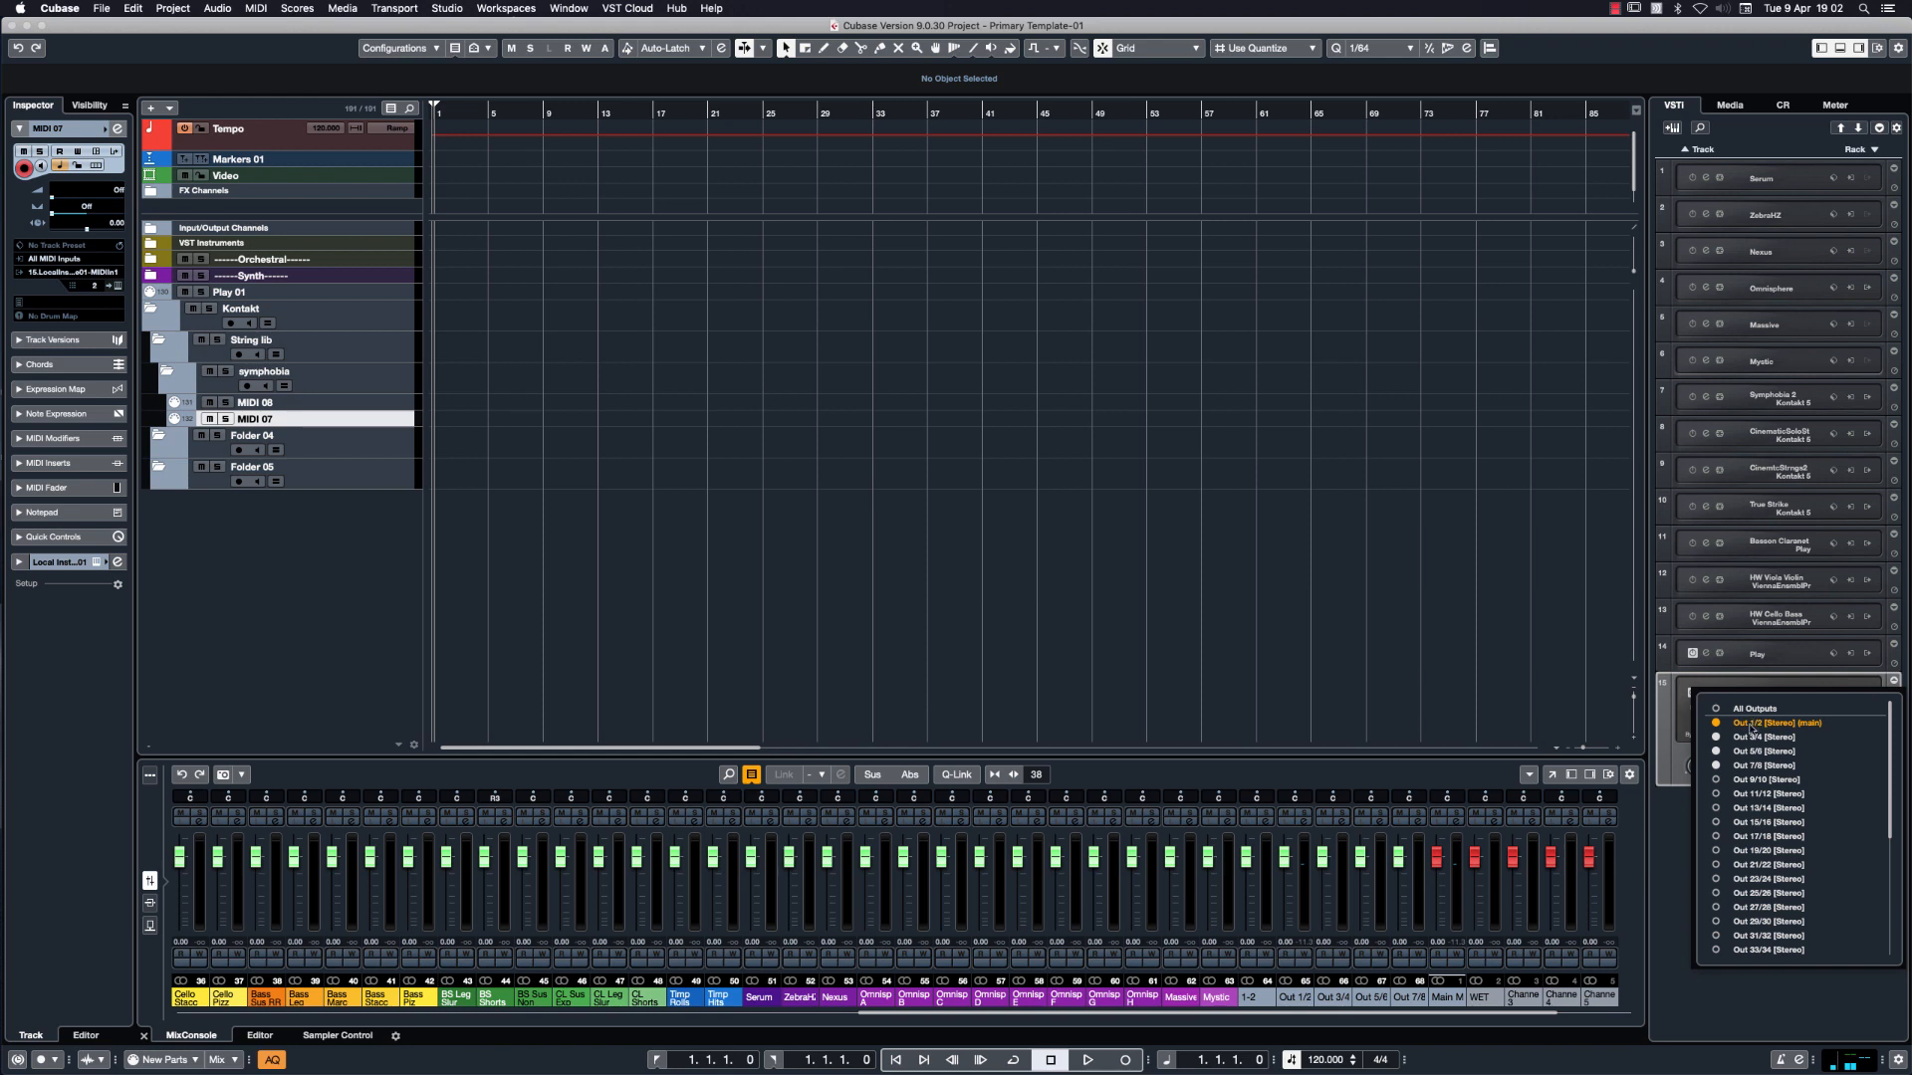
pyautogui.click(338, 553)
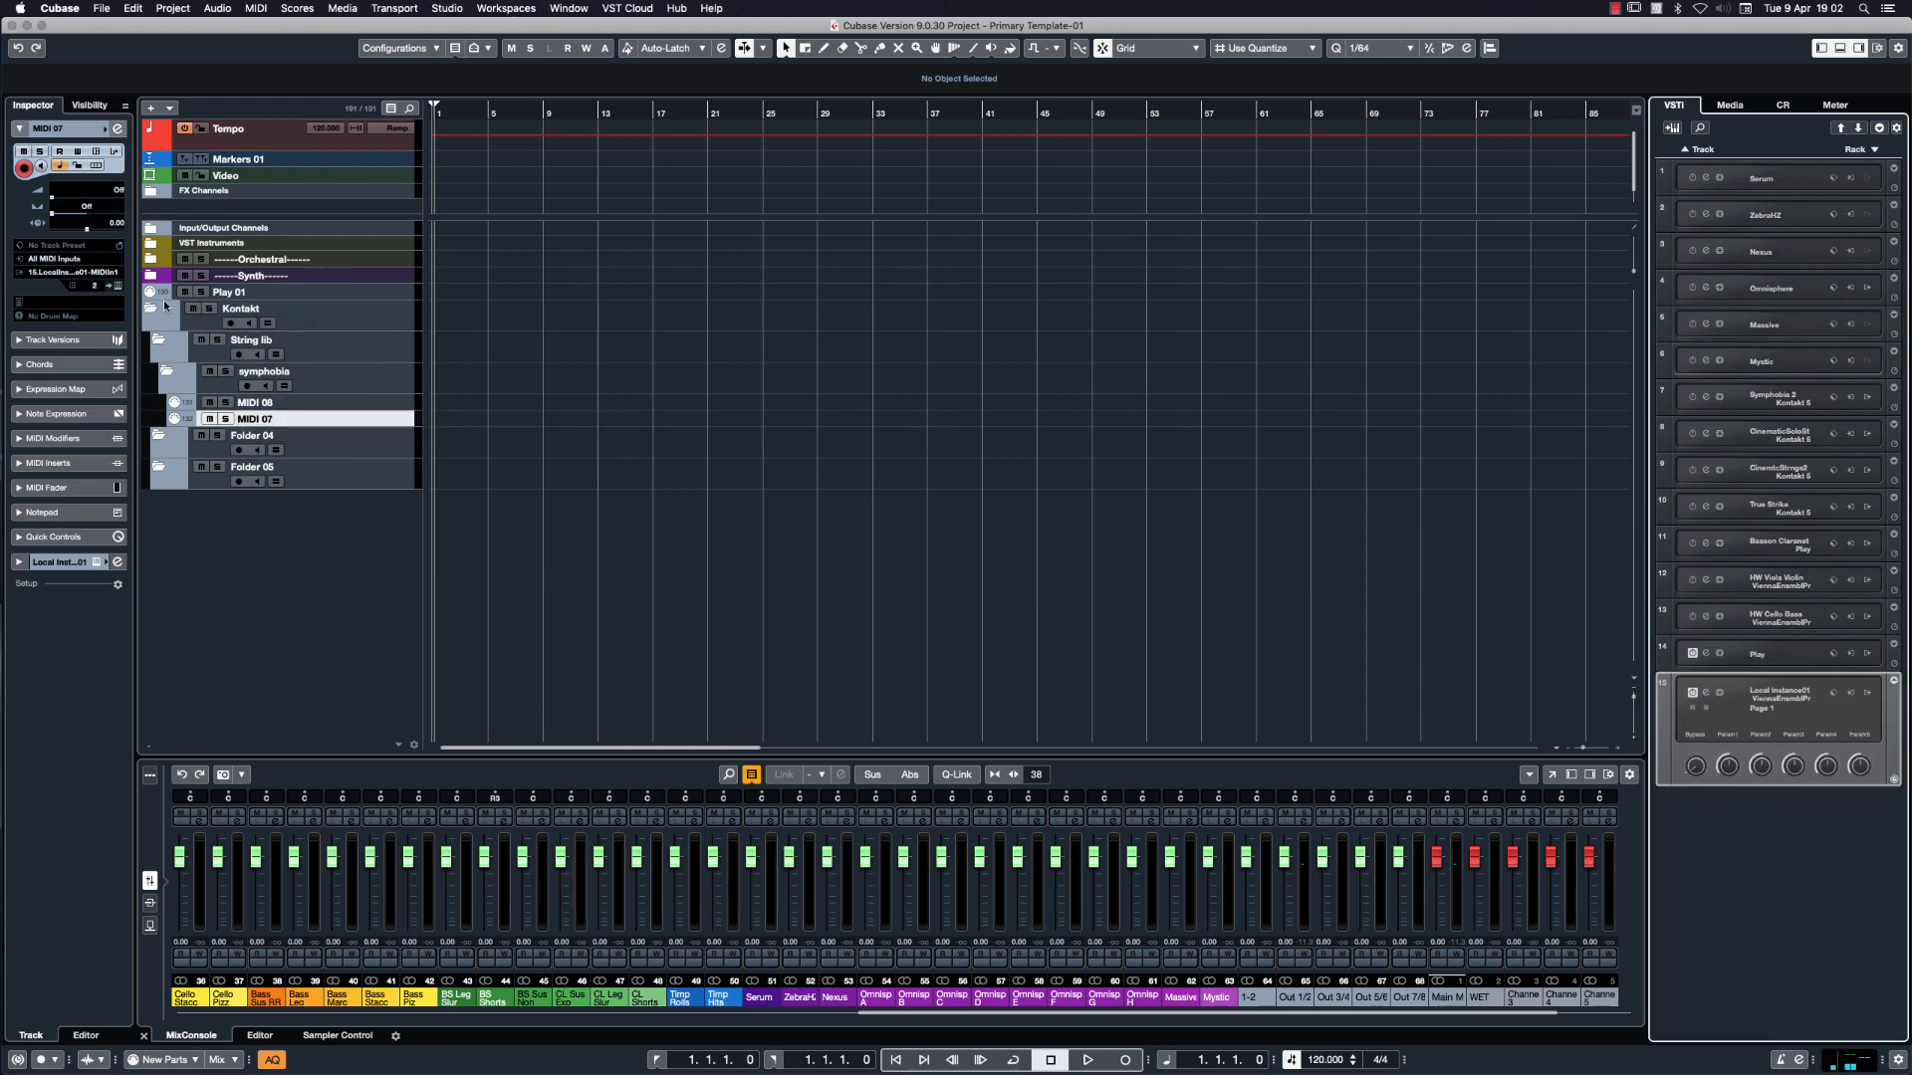
# Expand the VST Instruments and Local Instance 01 folders and inspect the Out 1/2 and Out 3/4 tracks.
pyautogui.click(151, 244)
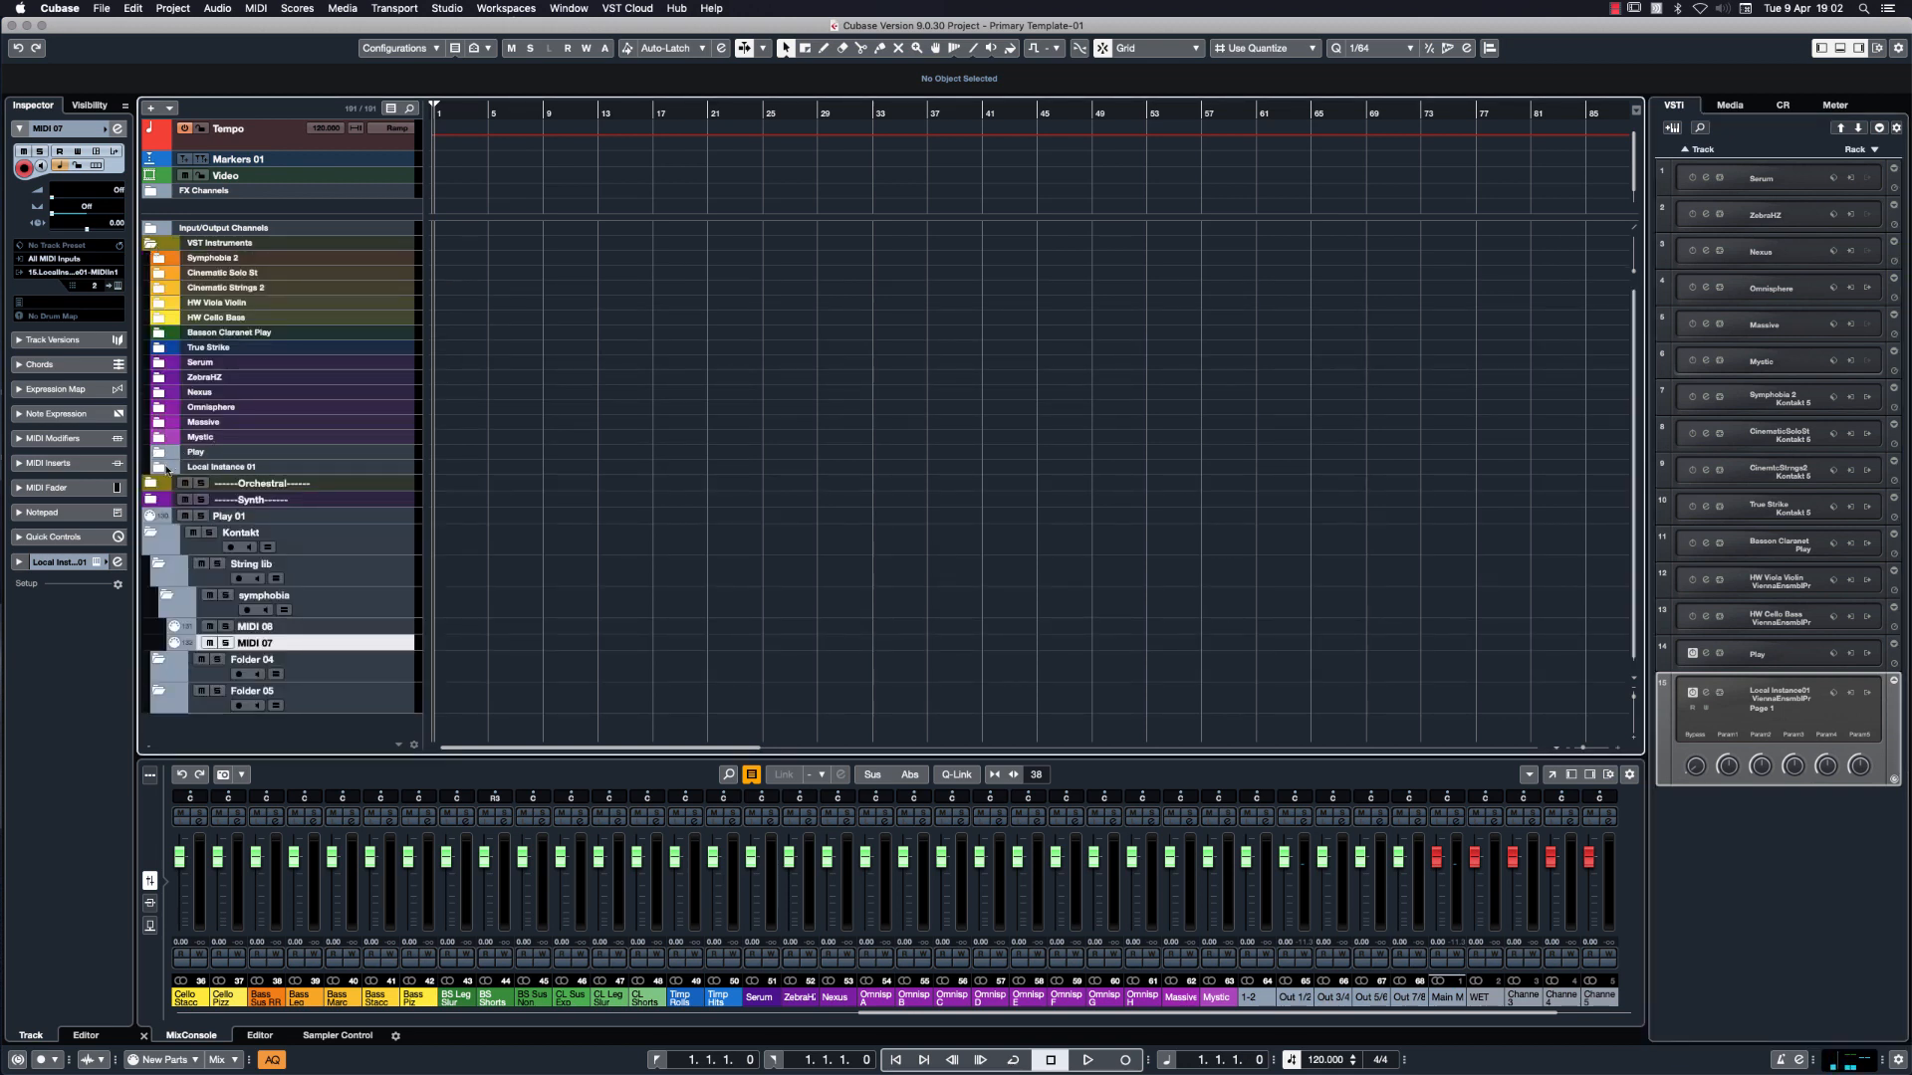
pyautogui.click(165, 469)
pyautogui.click(342, 503)
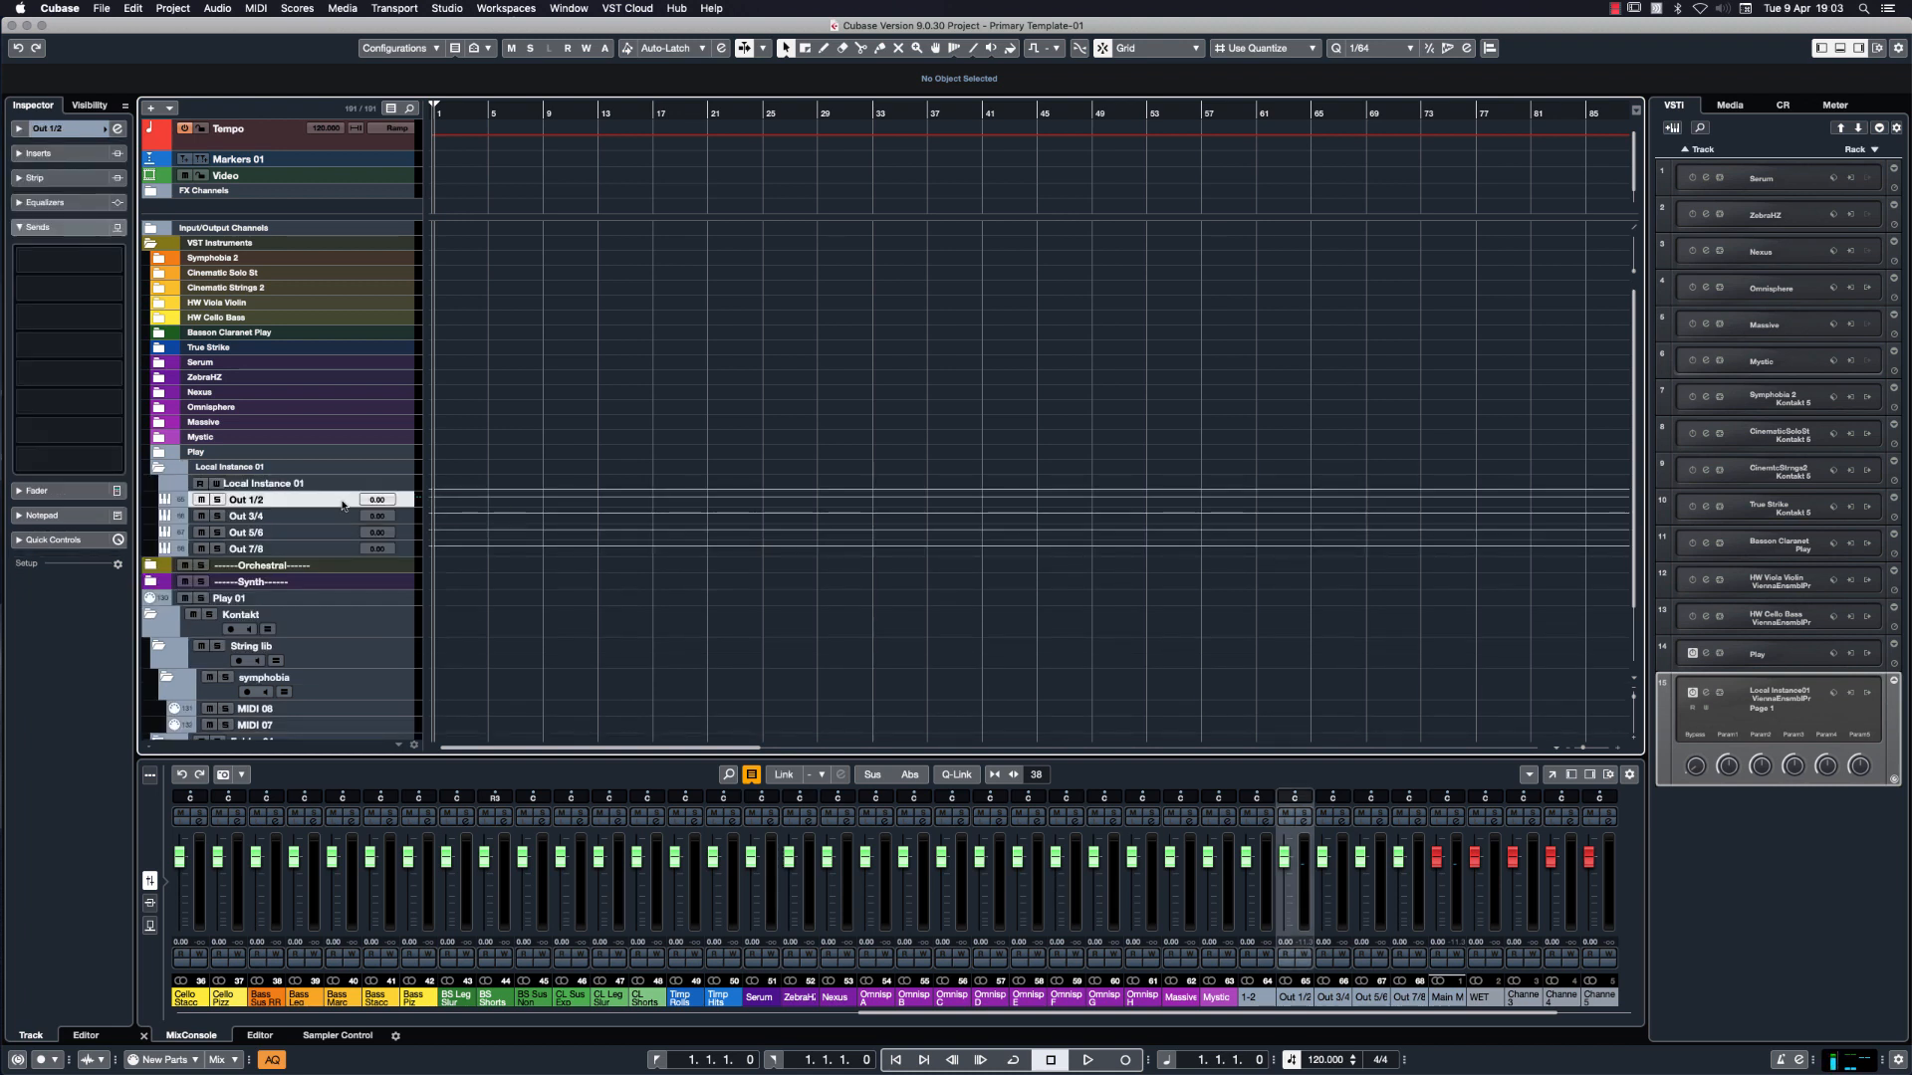
pyautogui.click(336, 518)
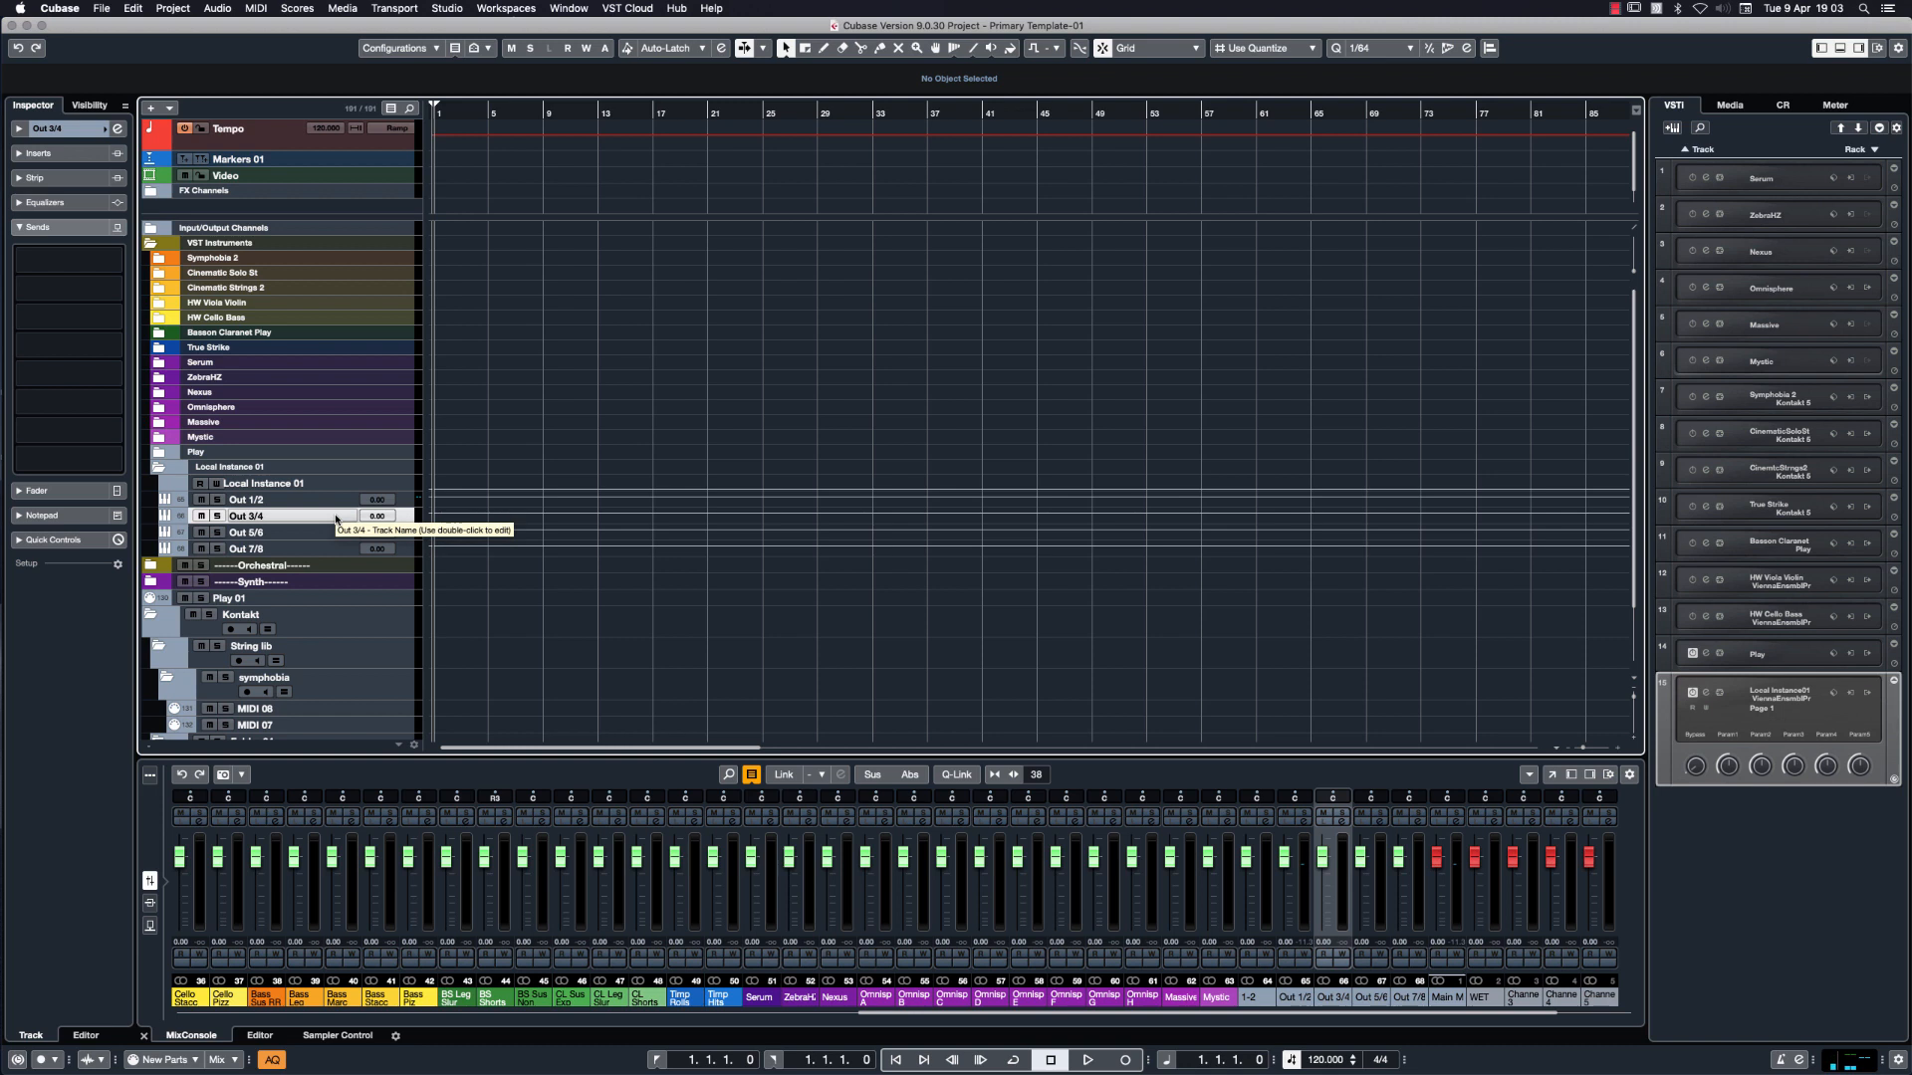
pyautogui.click(338, 503)
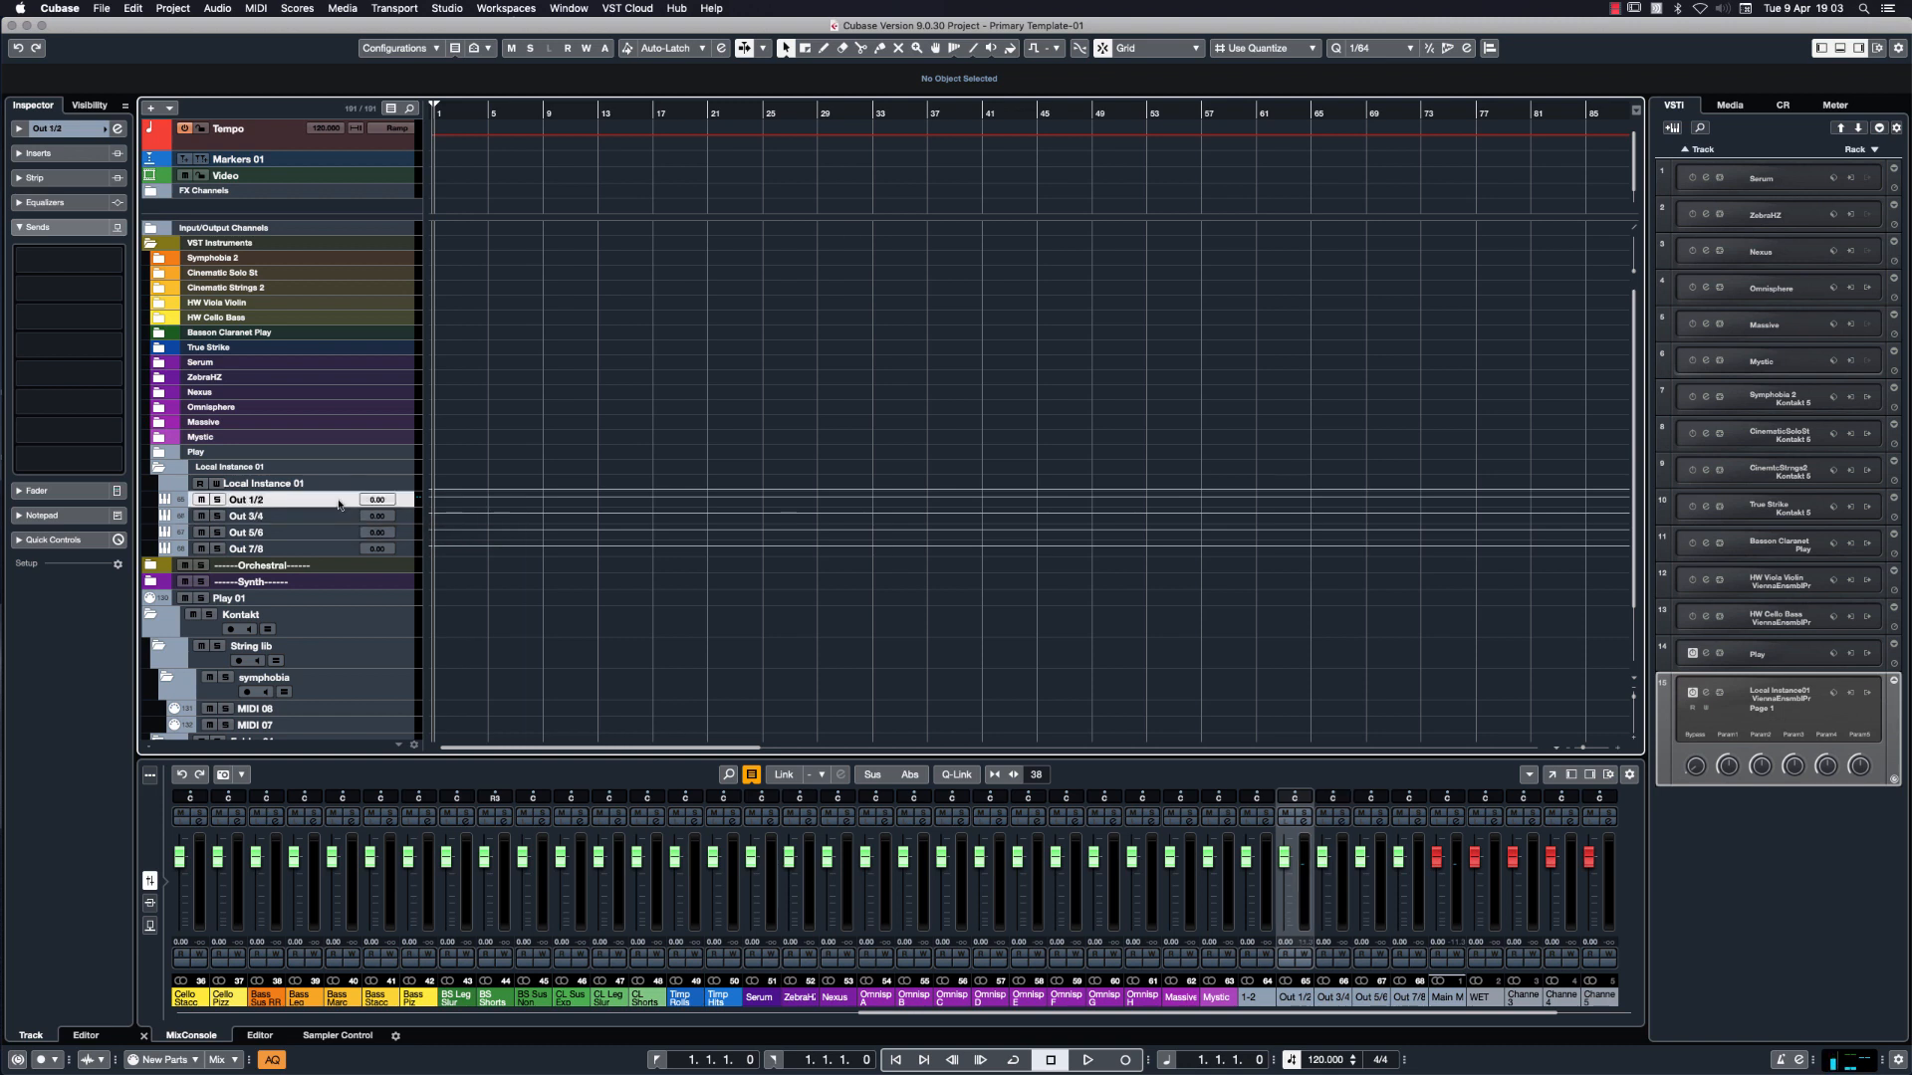
pyautogui.click(336, 516)
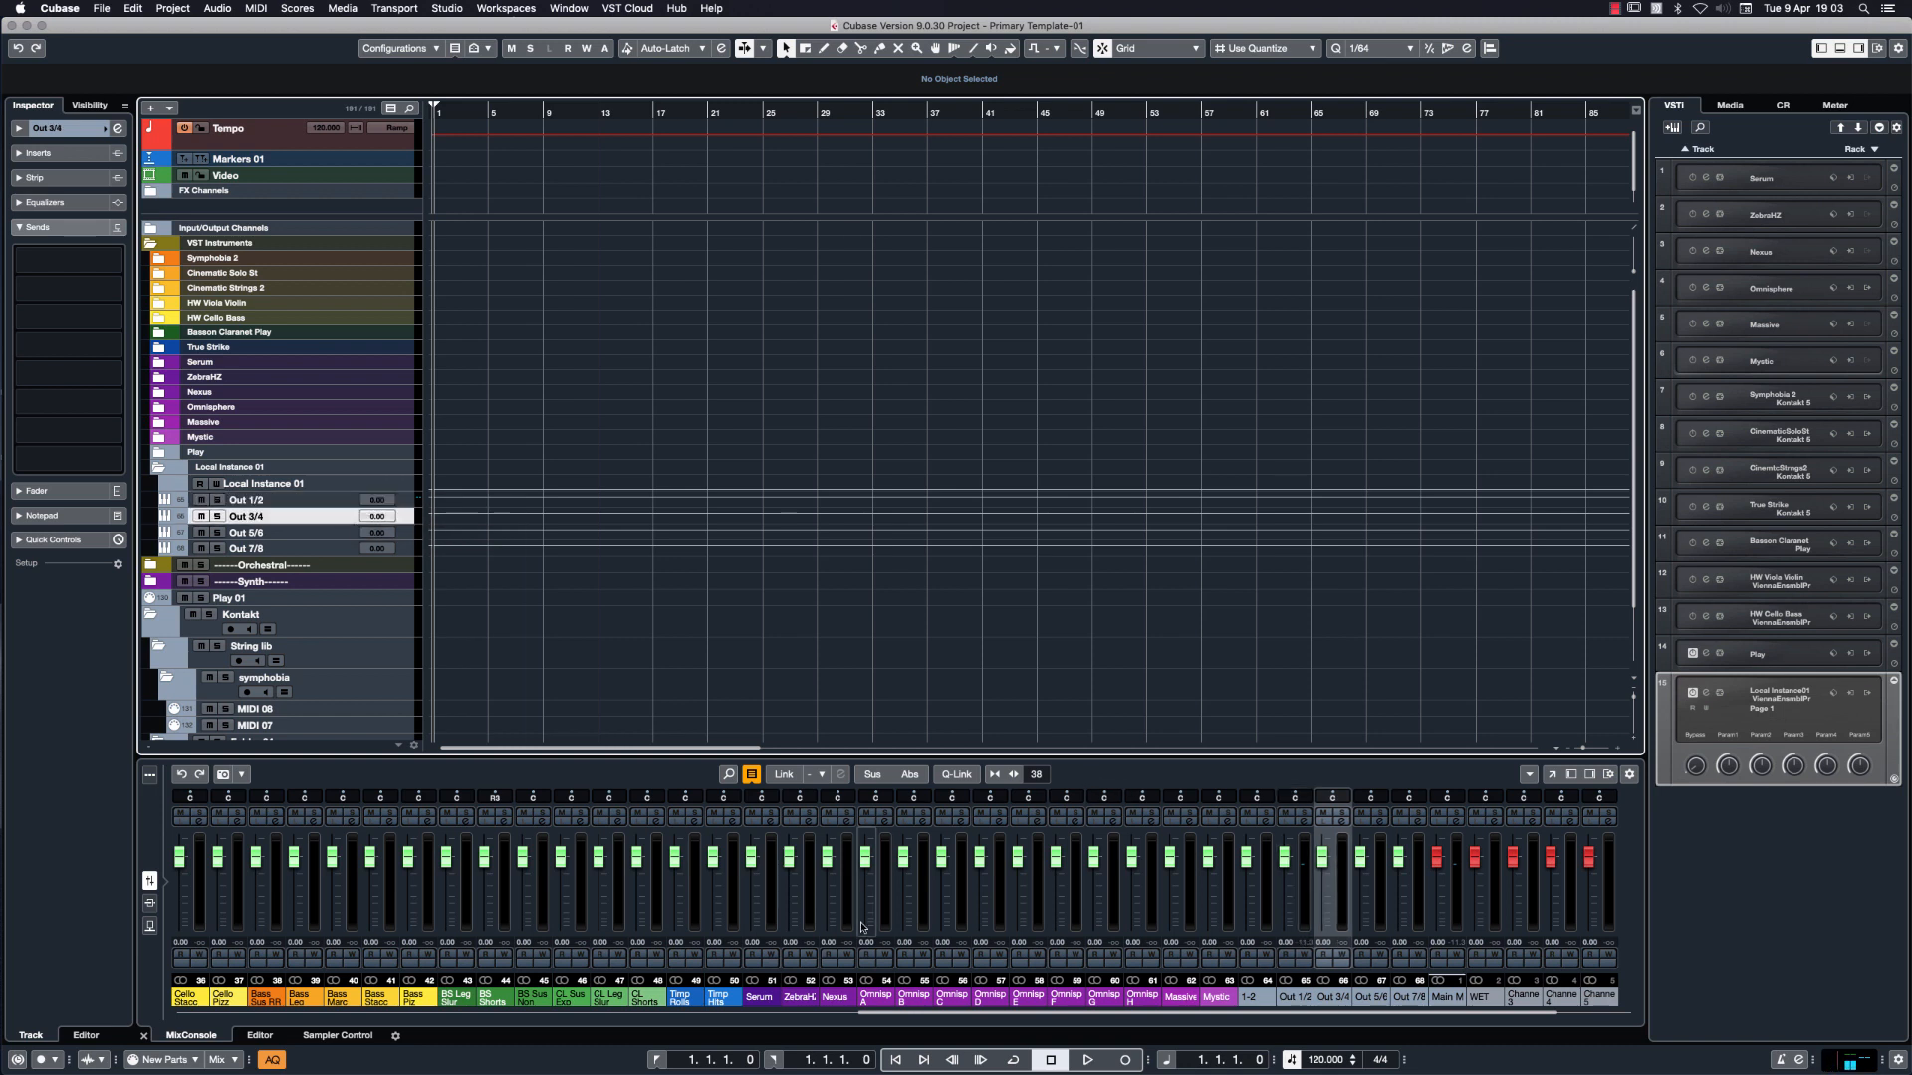
# Switch to Vienna Ensemble Pro and check the output assignment options of the 02 Str Ensemble Various instrument in Kontakt.
pyautogui.moveTo(996, 1071)
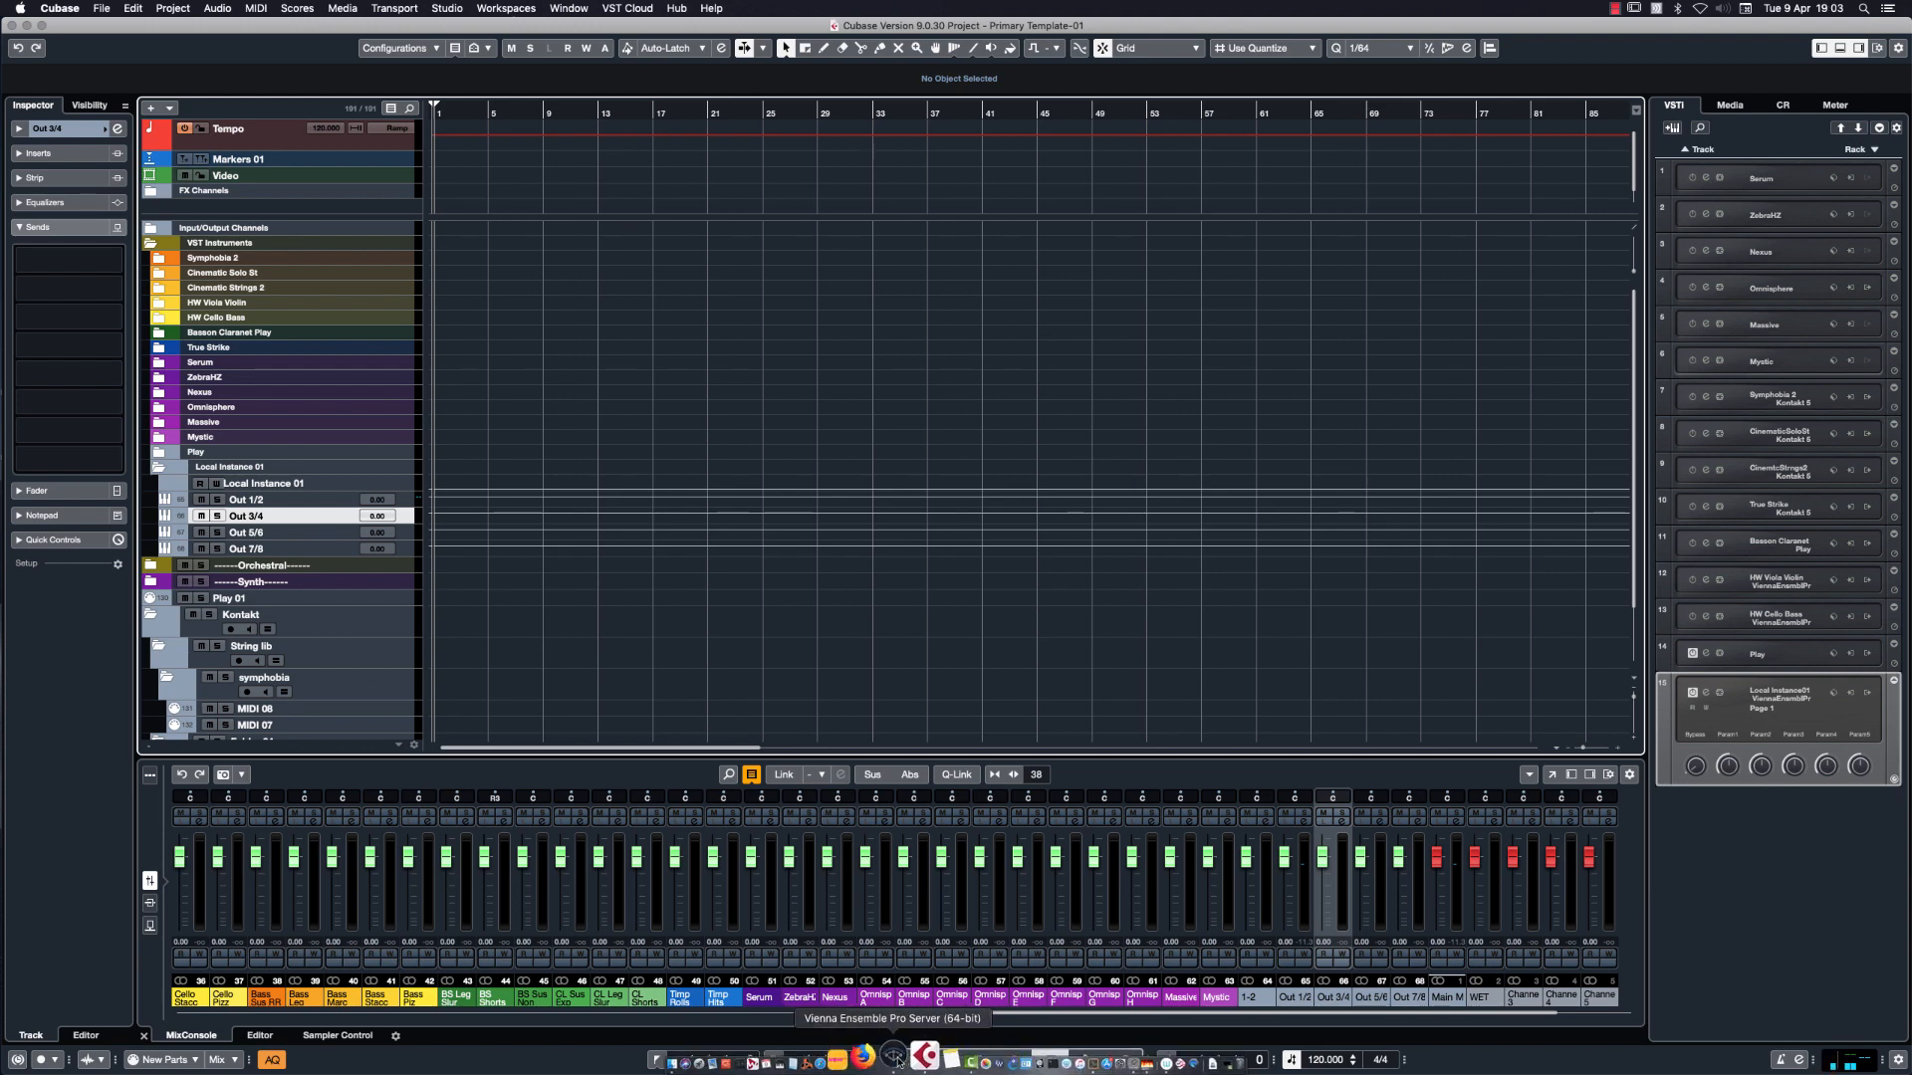
pyautogui.click(883, 1057)
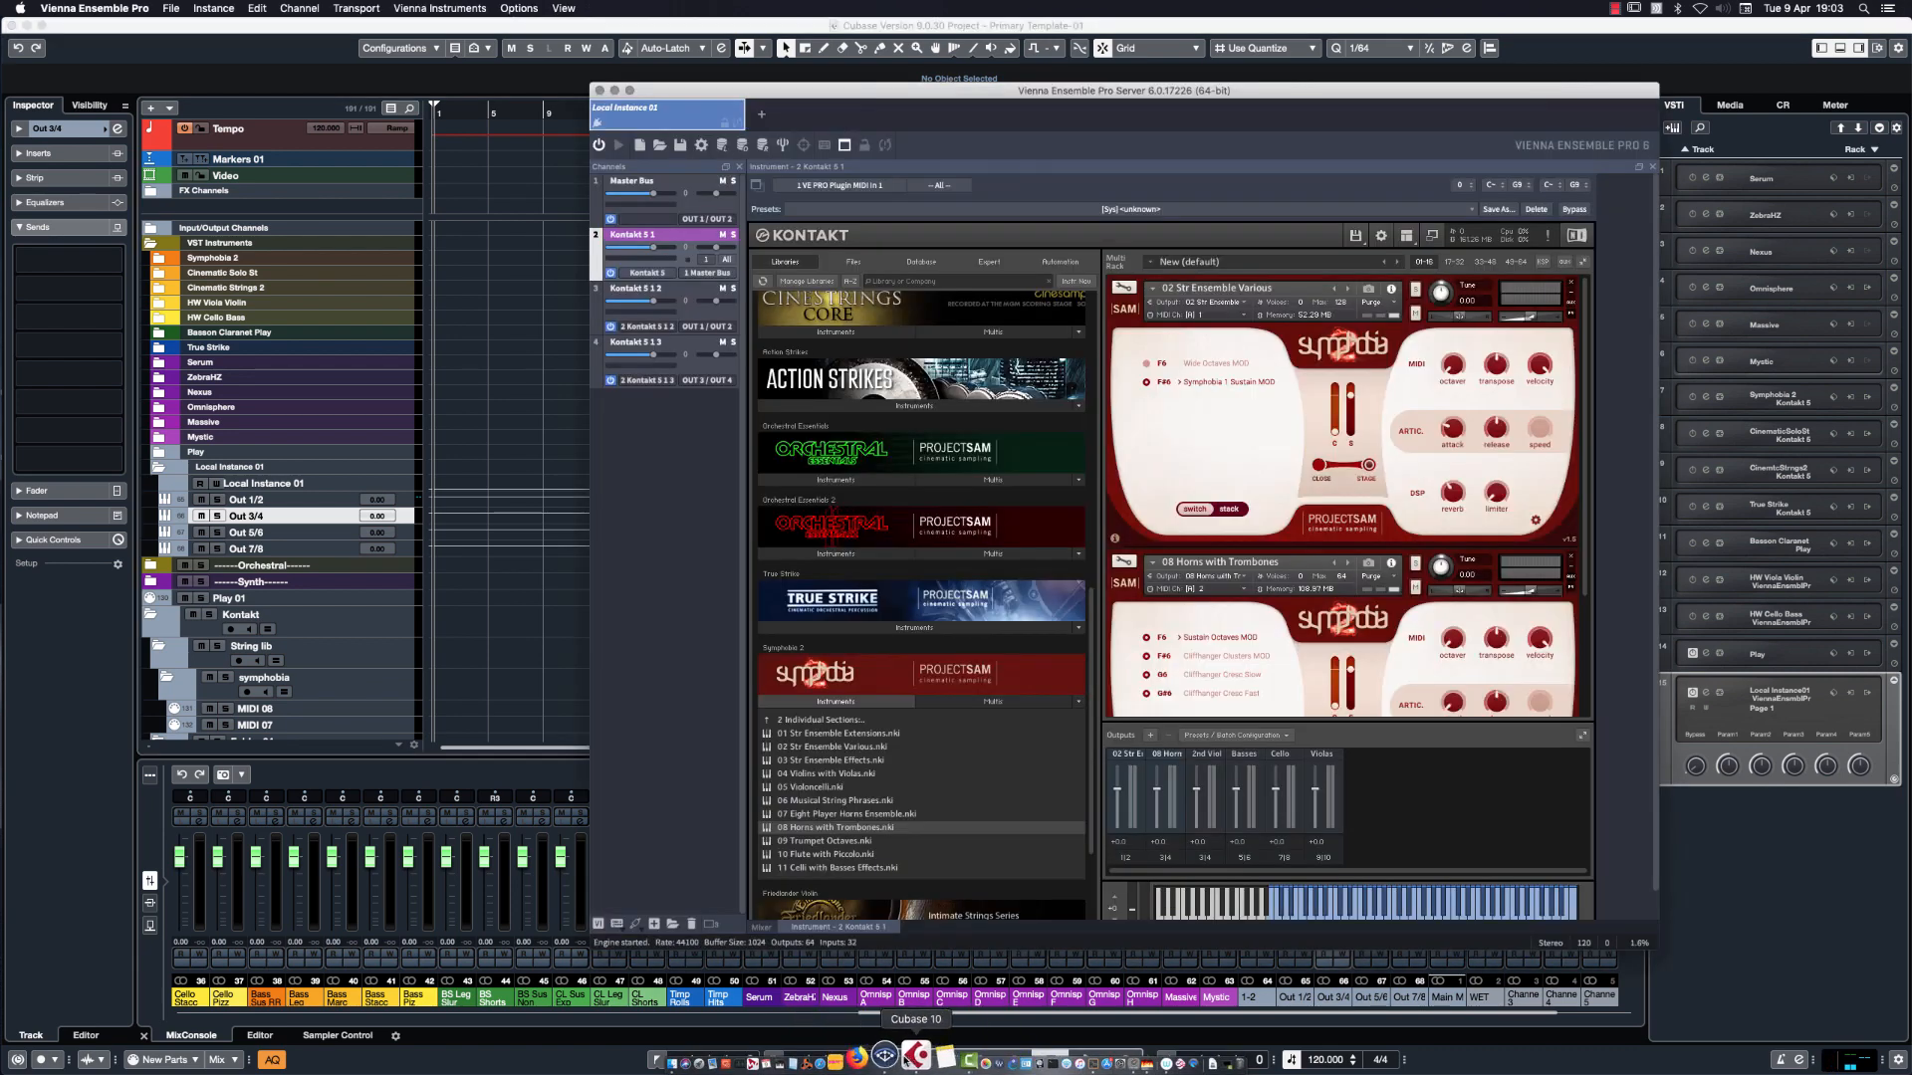
pyautogui.click(1243, 304)
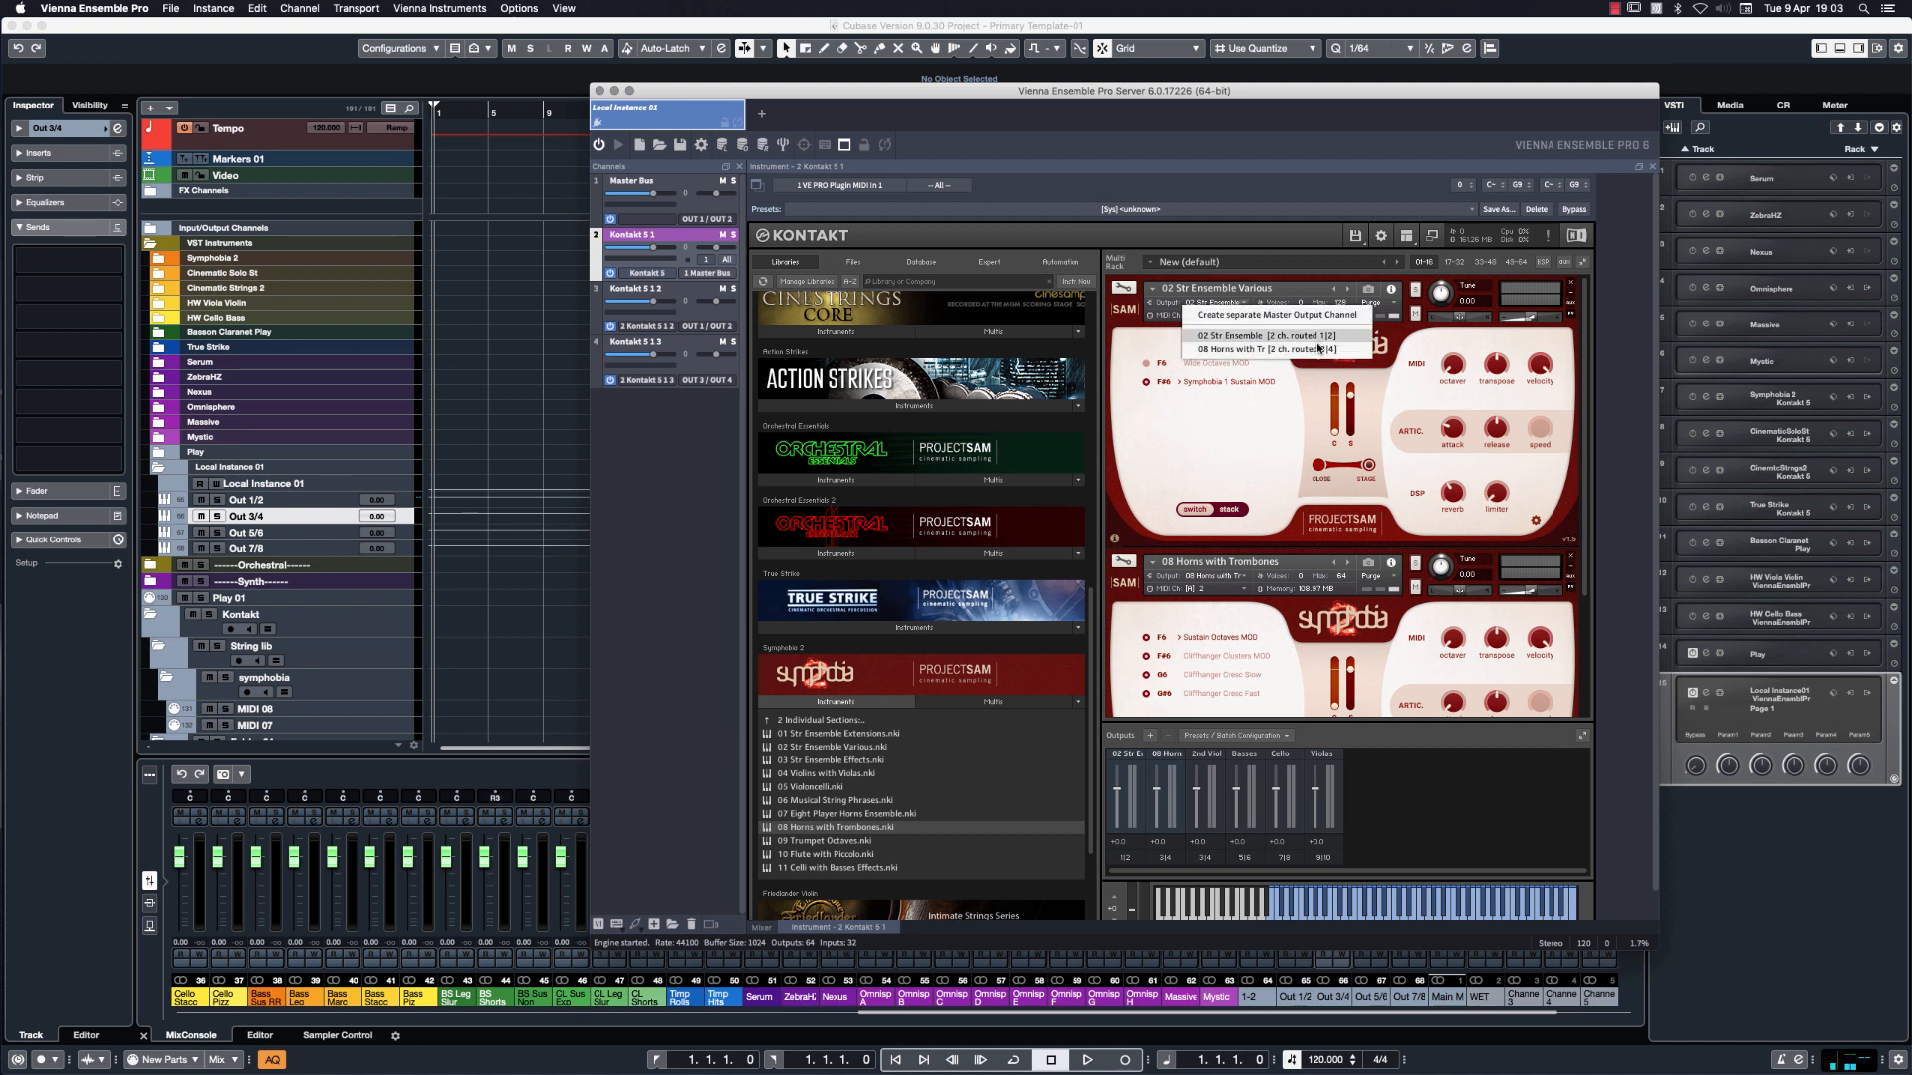
pyautogui.click(1280, 238)
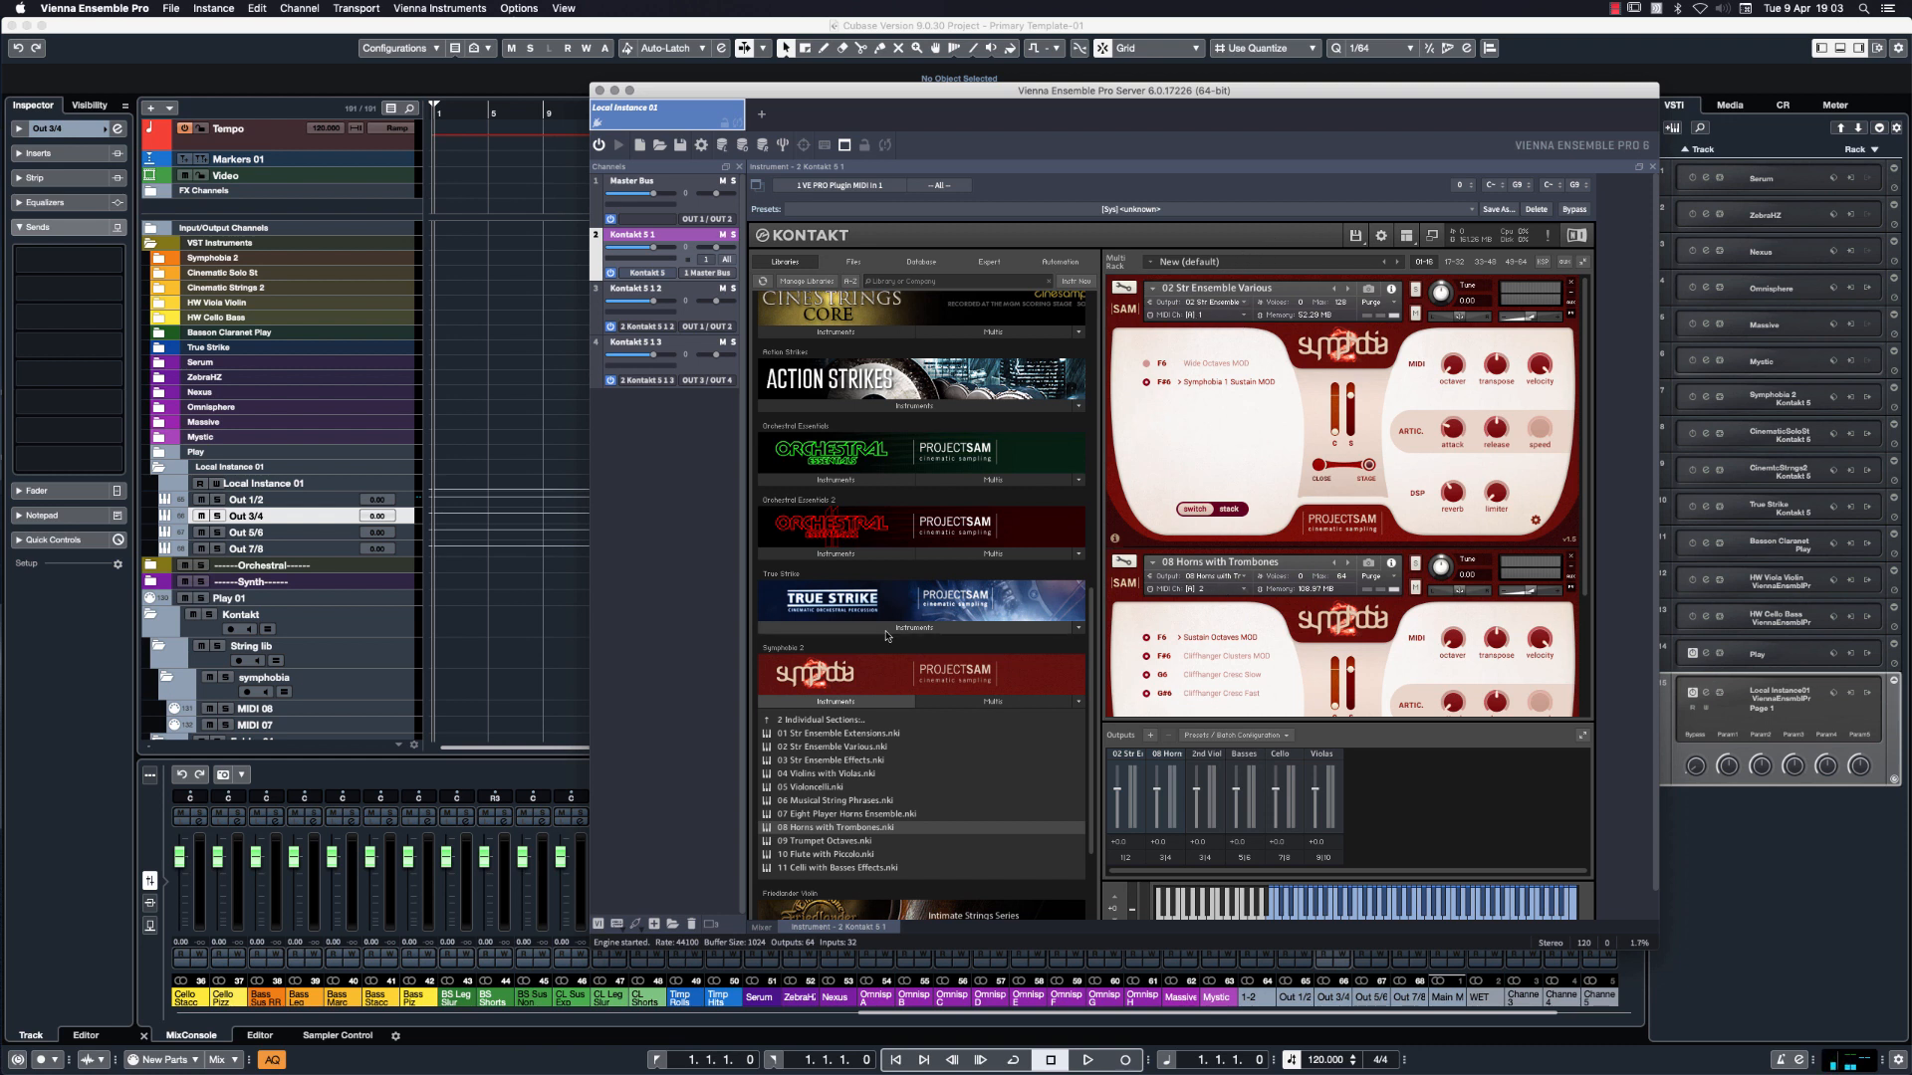
# Return to Cubase and check the MIDI 06 track's output routing, keeping 15. Local Instance 01 - MIDI In 1 selected.
pyautogui.click(366, 679)
pyautogui.scroll(-2, 367, 675)
pyautogui.click(369, 657)
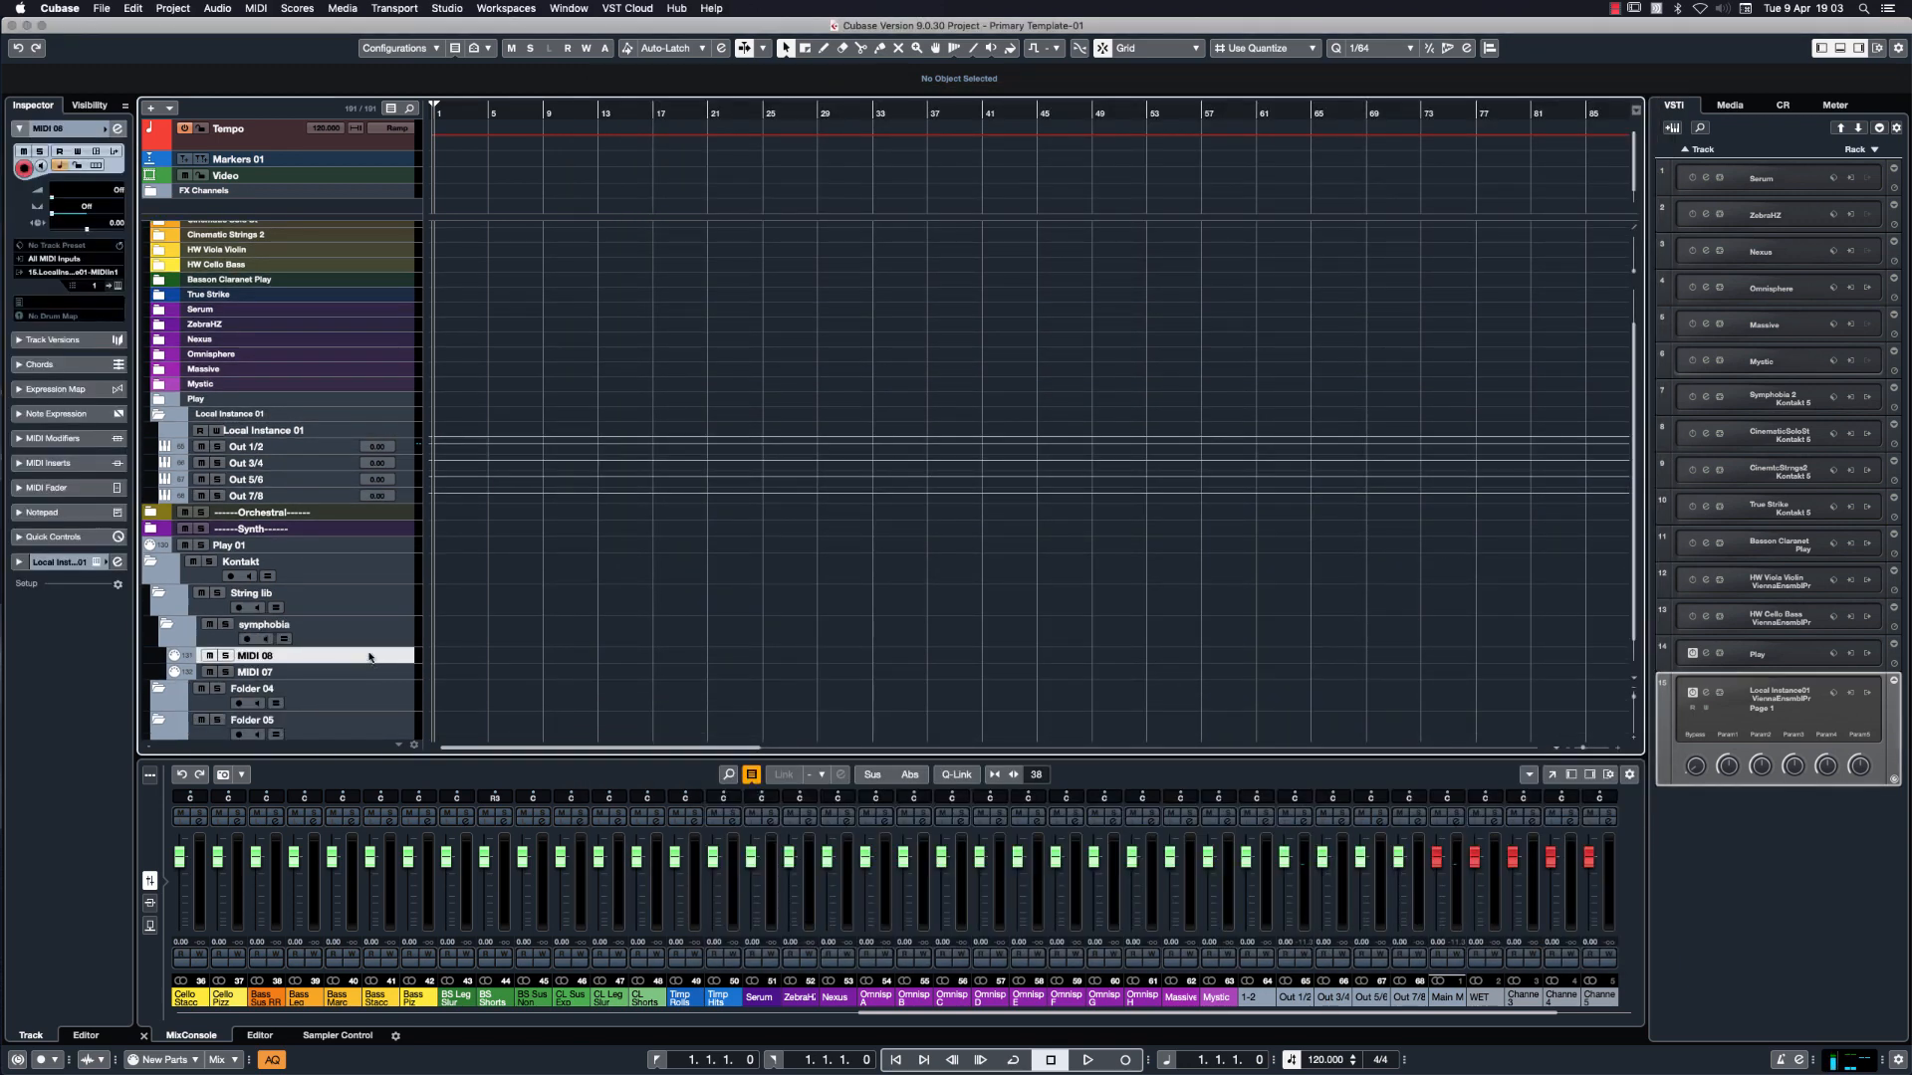
pyautogui.click(57, 273)
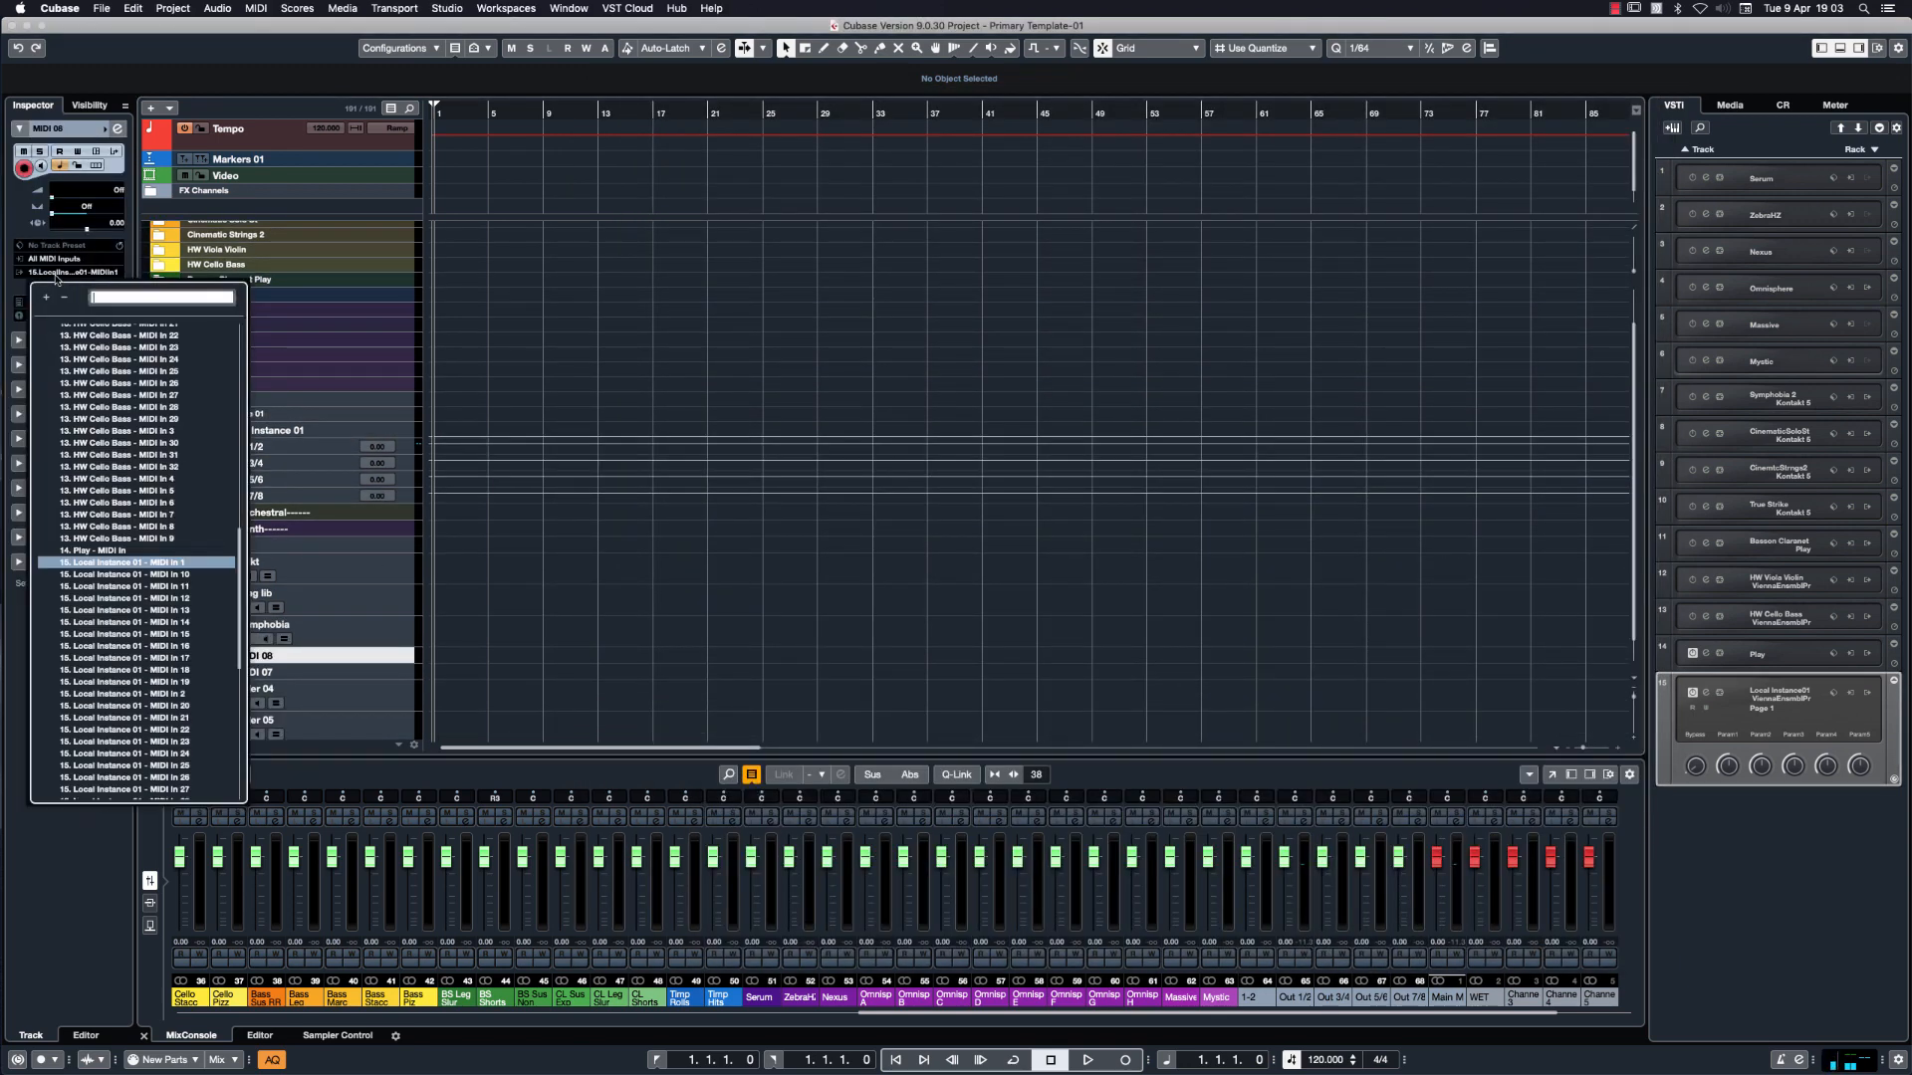
pyautogui.click(177, 567)
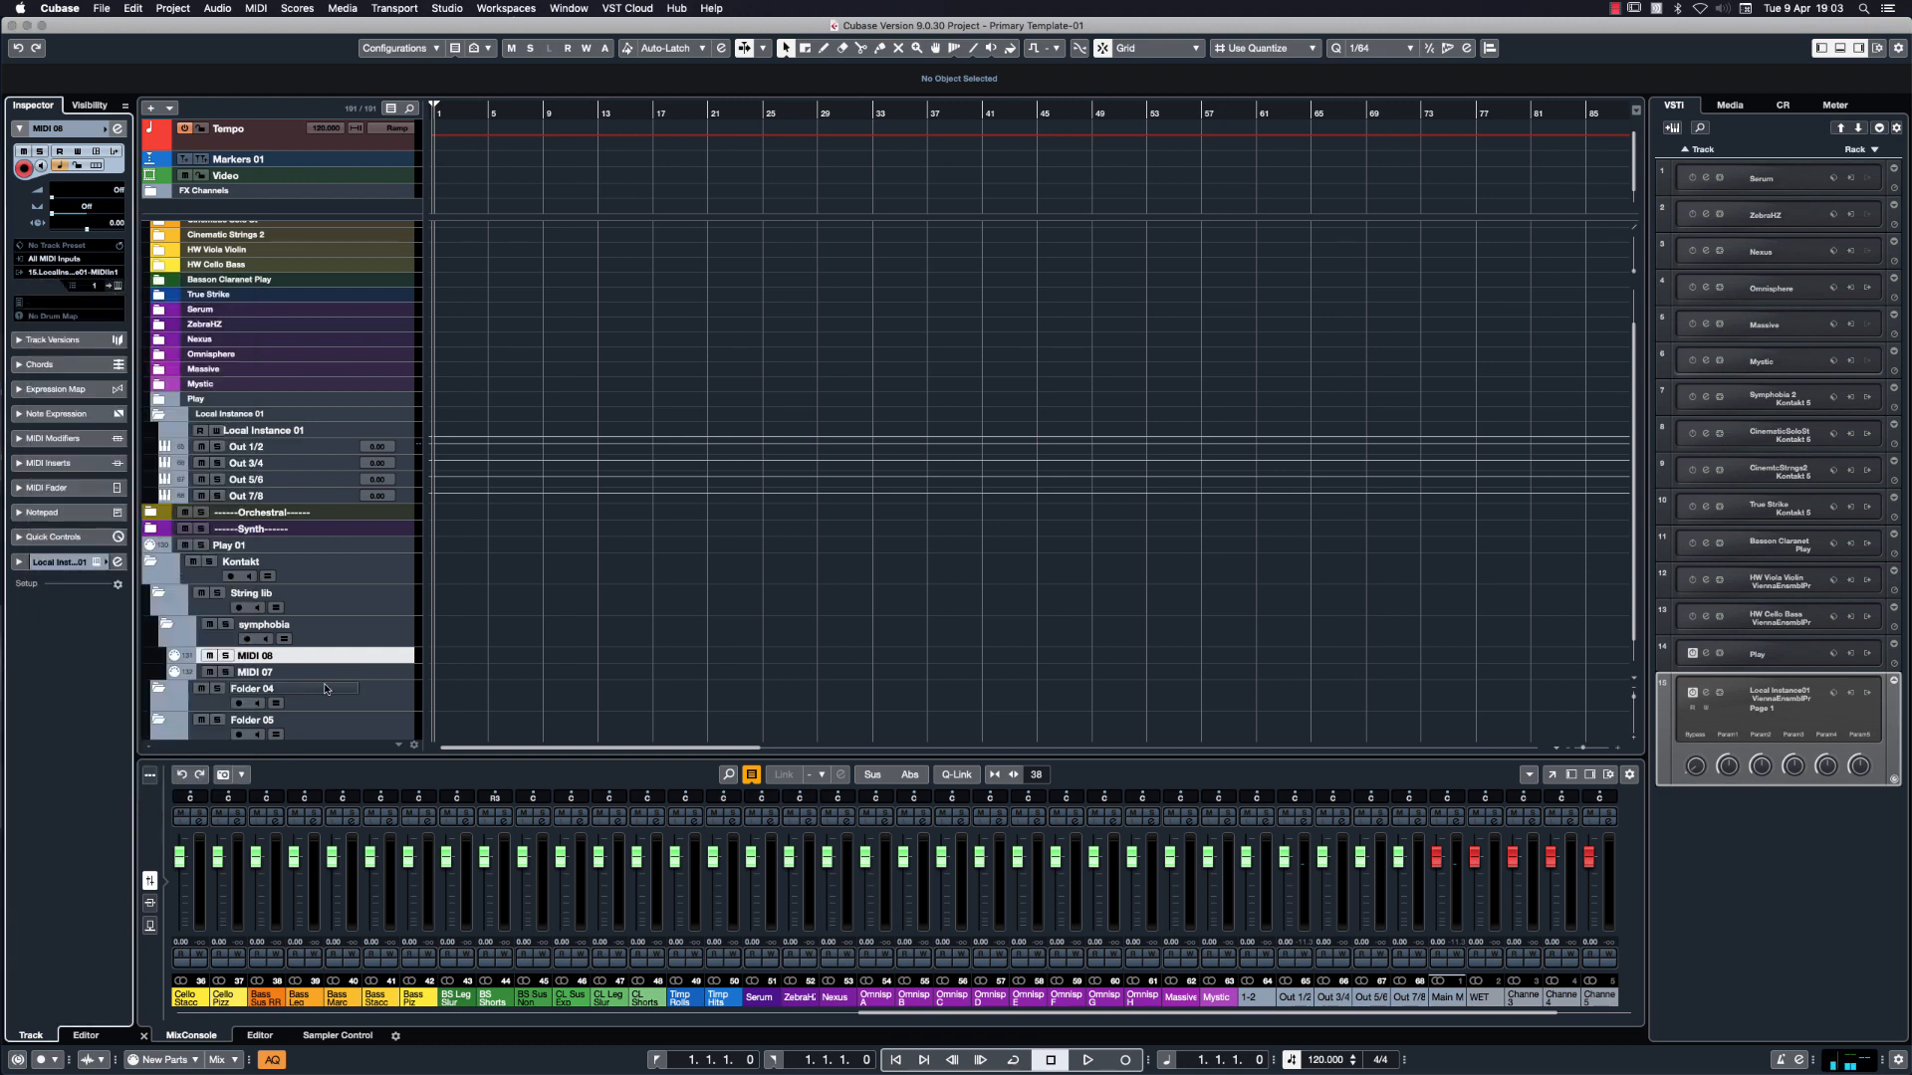
# With MIDI 07 selected, lower the Out 1/2 fader to about -14.2 dB, and with MIDI 06 selected, raise it partway.
pyautogui.click(370, 672)
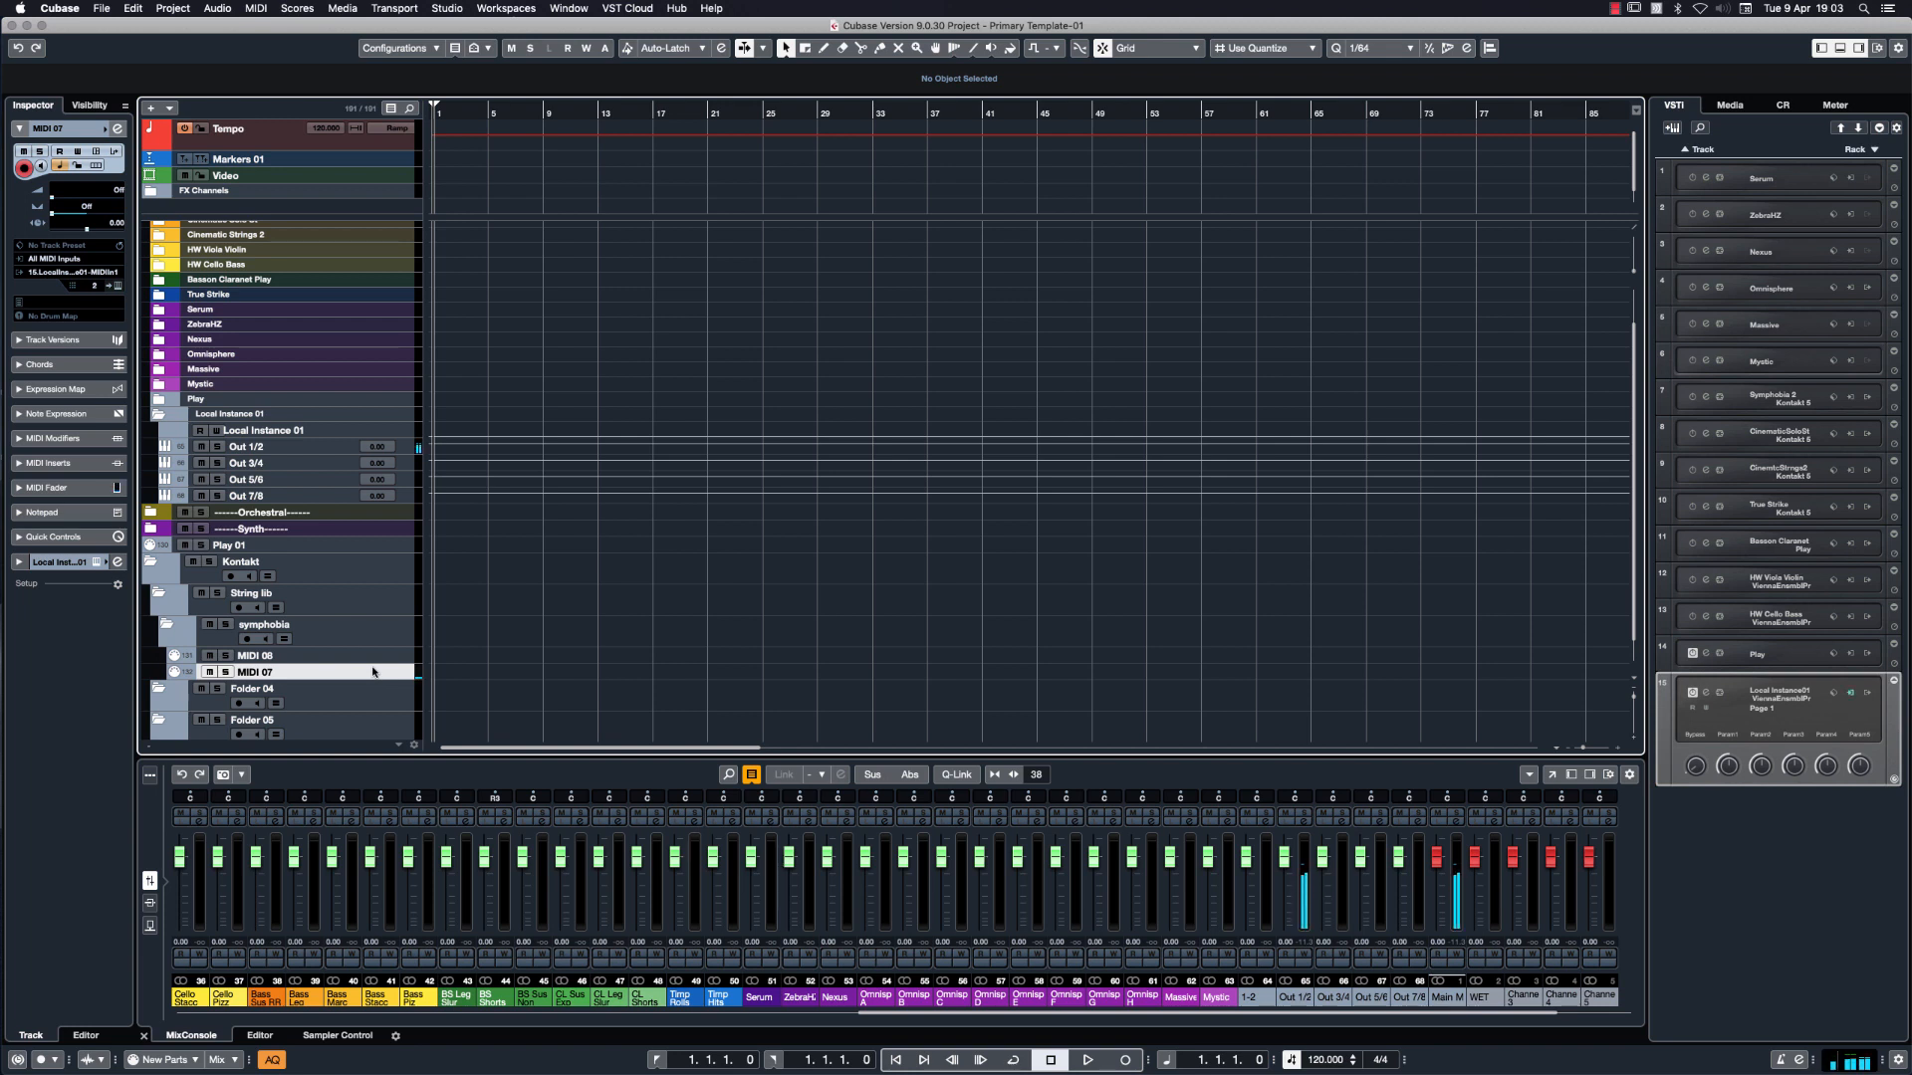
pyautogui.moveTo(1290, 866); pyautogui.dragTo(1290, 905)
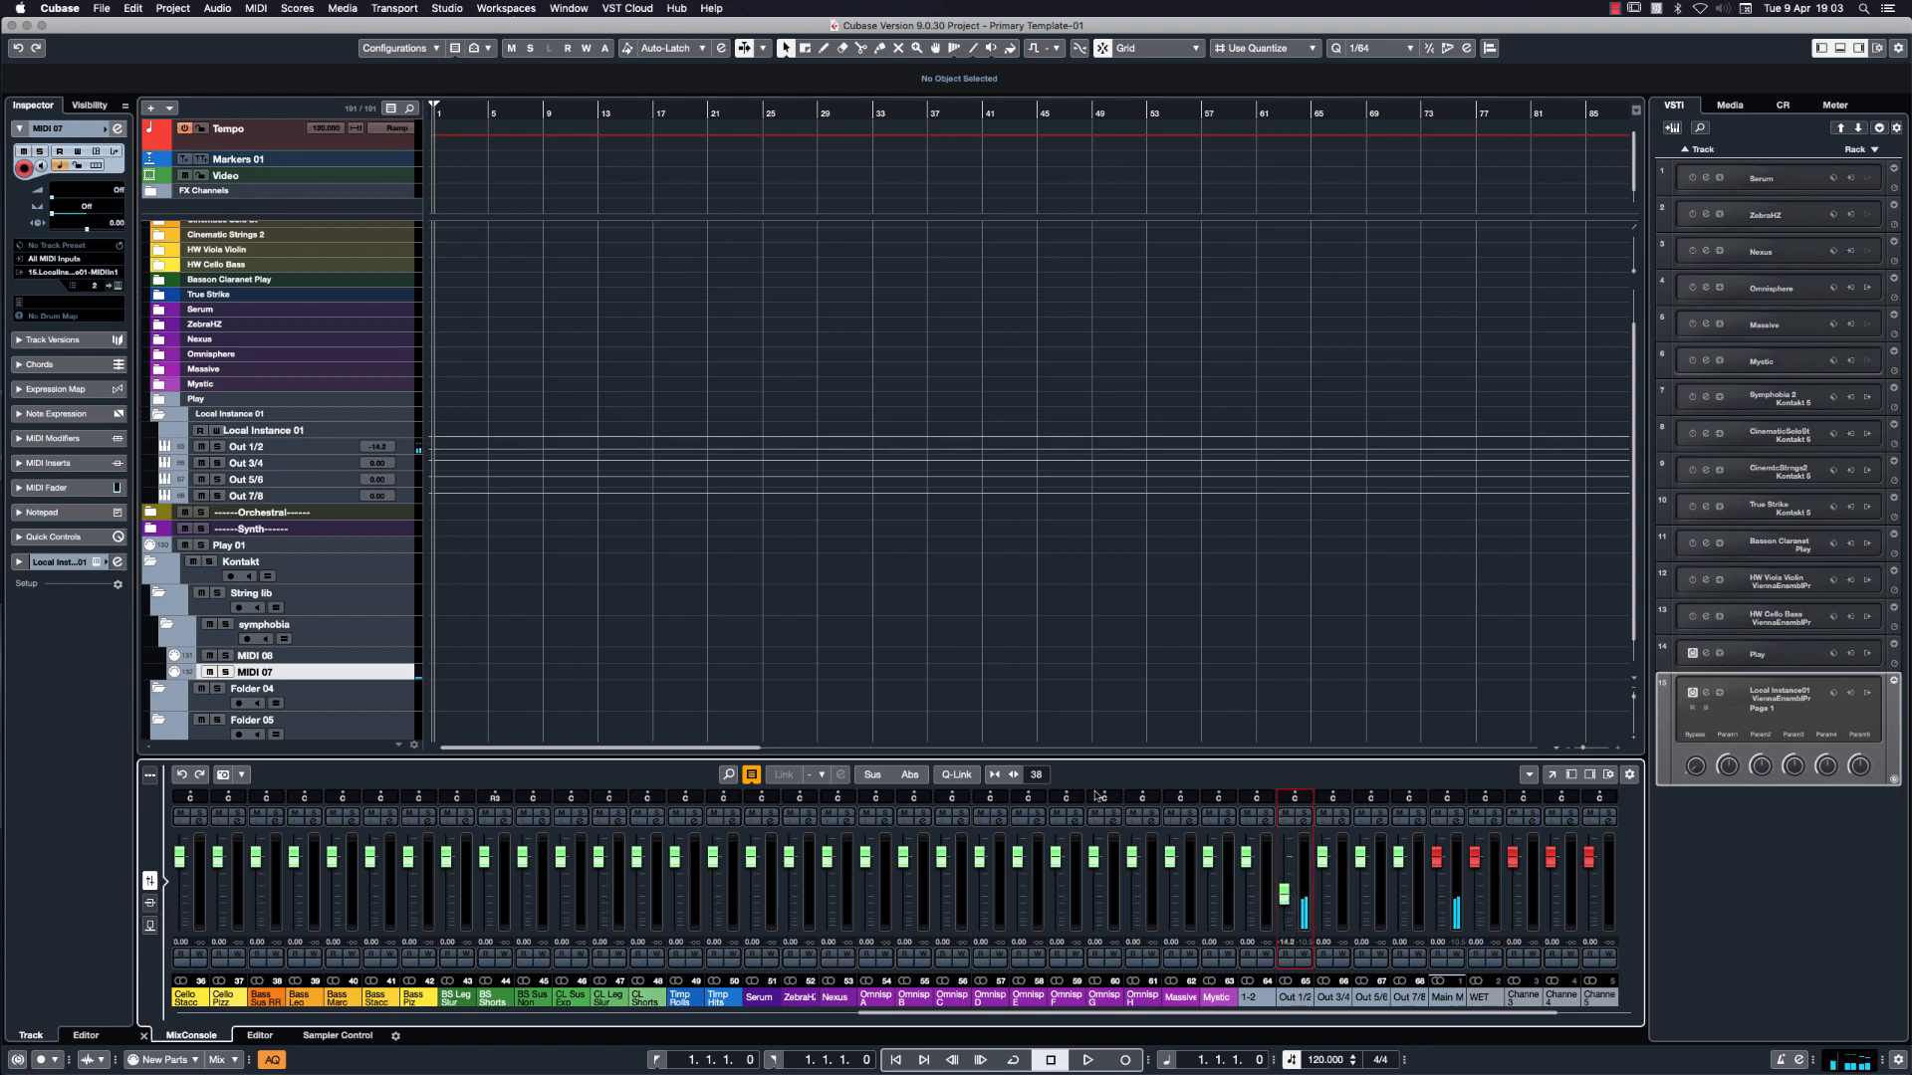
pyautogui.click(386, 657)
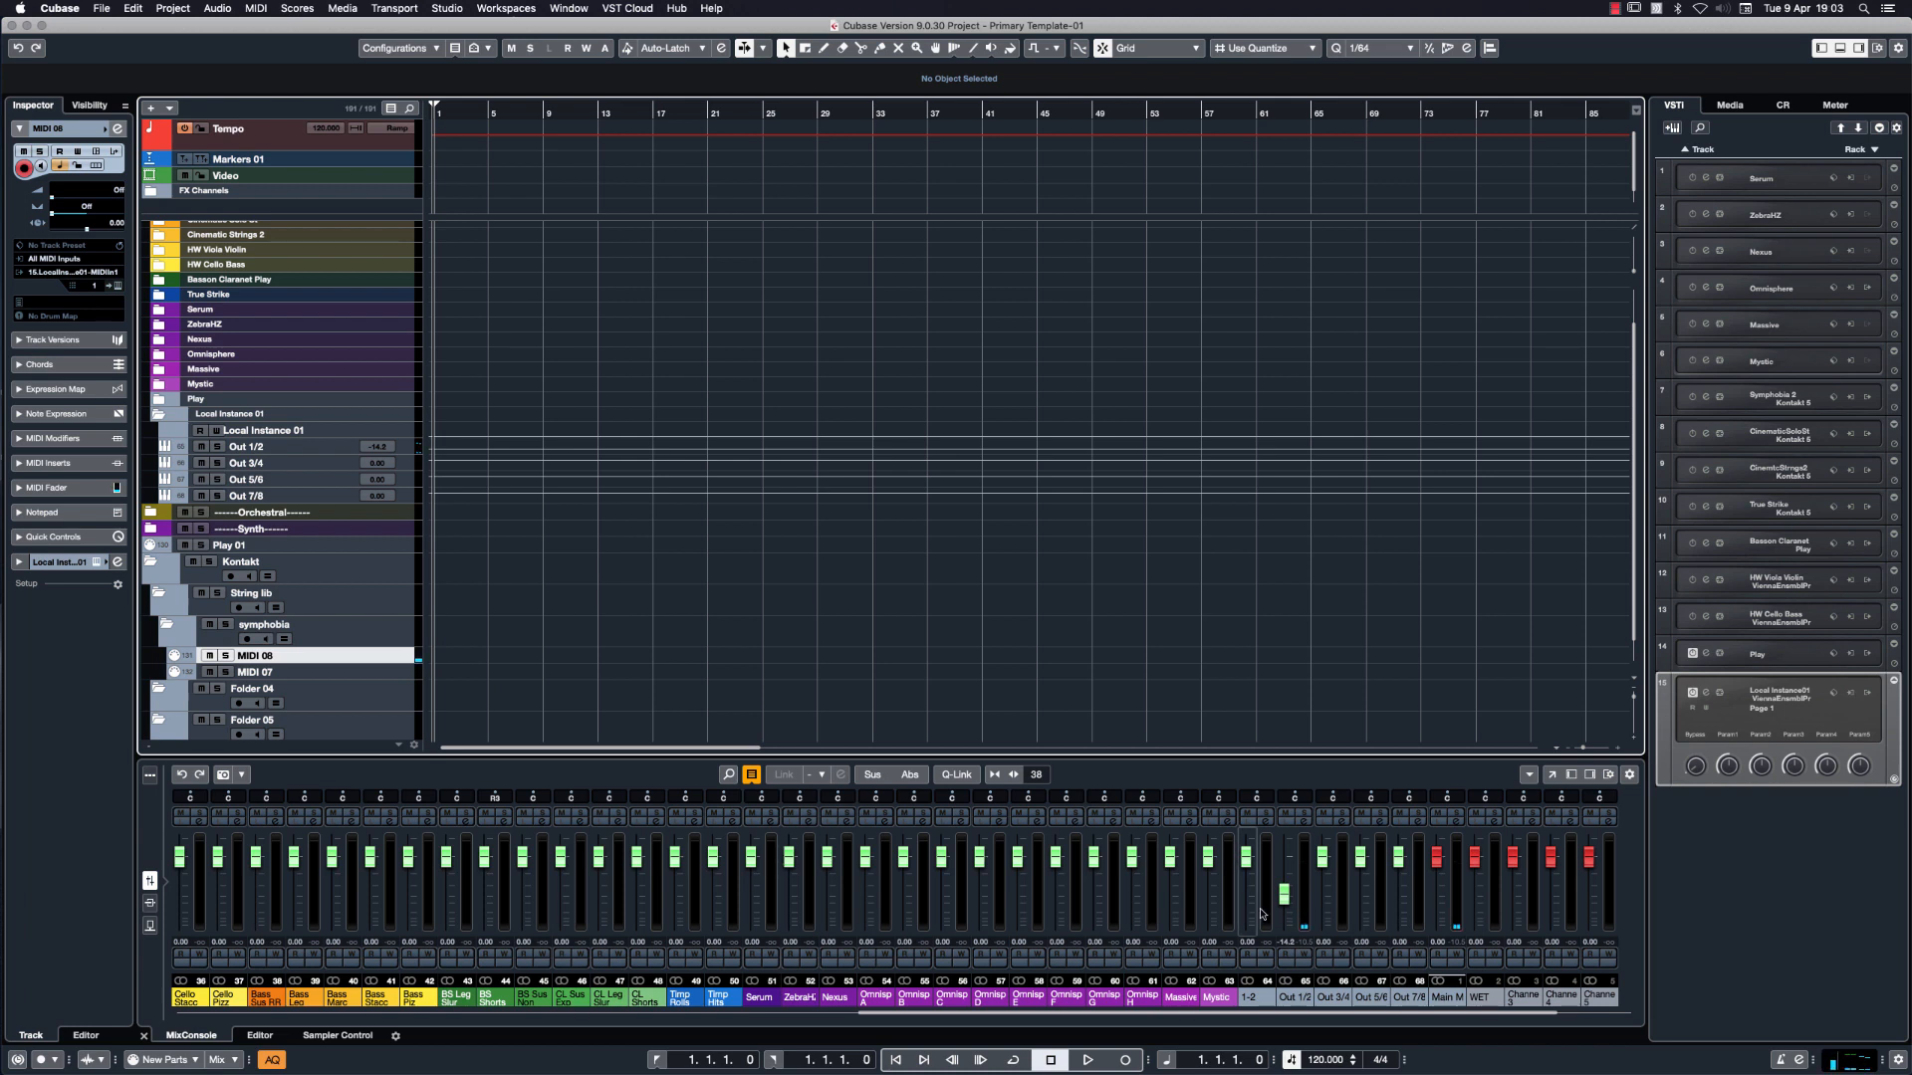
pyautogui.moveTo(1284, 895); pyautogui.dragTo(1290, 880)
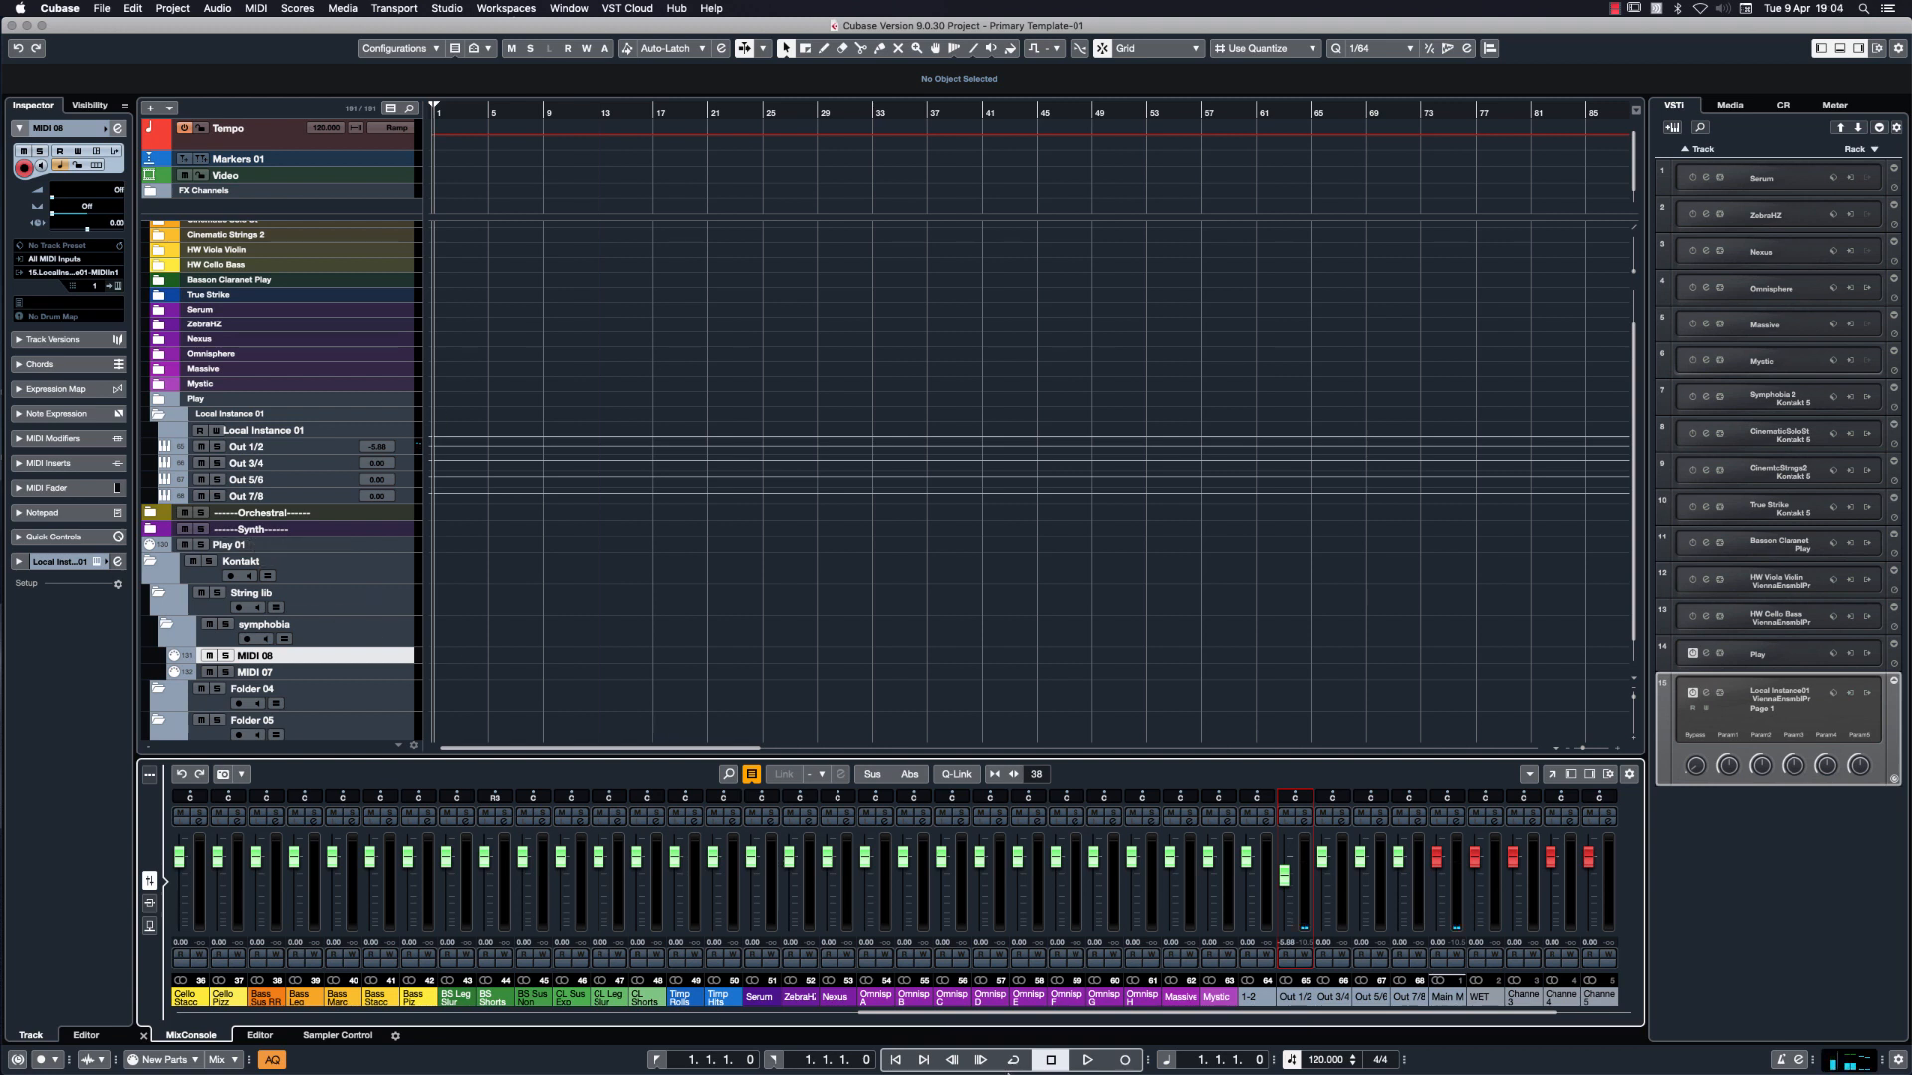
# Switch to Vienna Ensemble Pro and check the batch functions available for Kontakt's output section.
pyautogui.moveTo(1006, 1073)
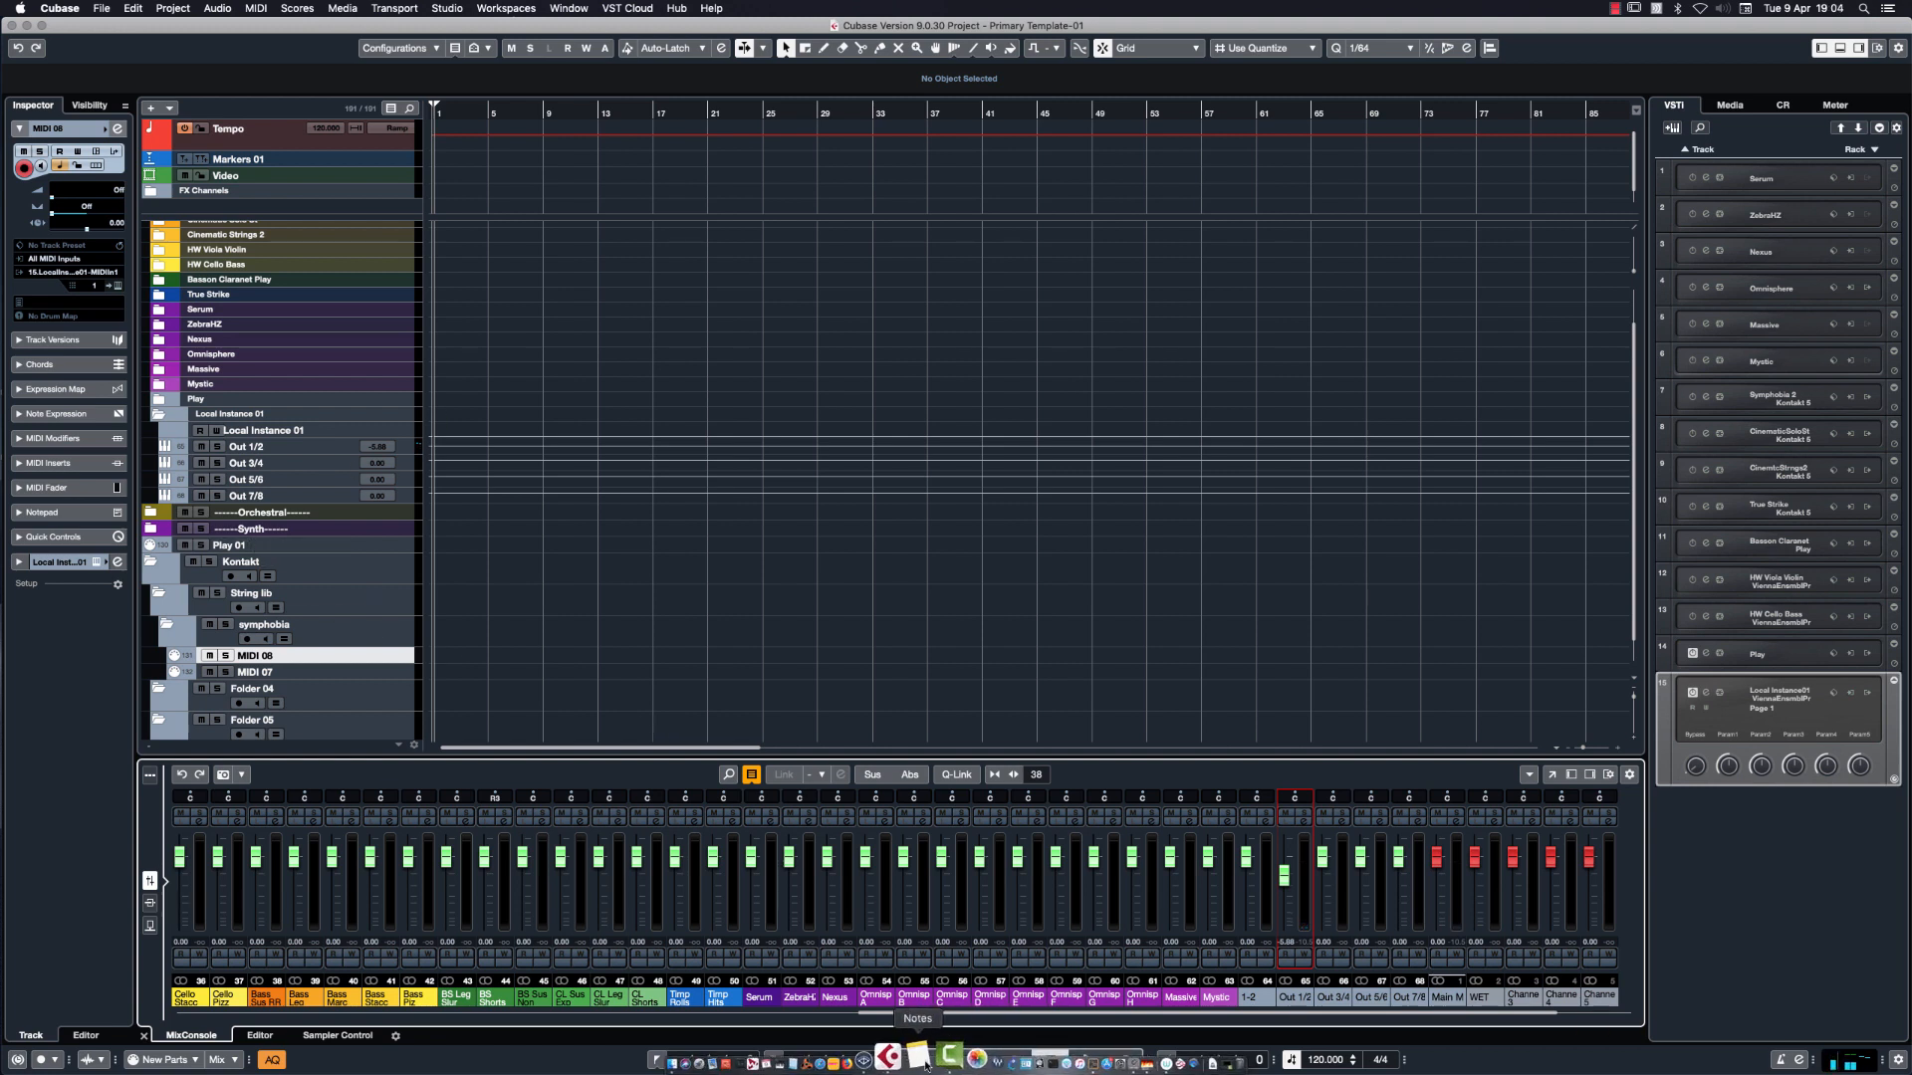
pyautogui.click(889, 1057)
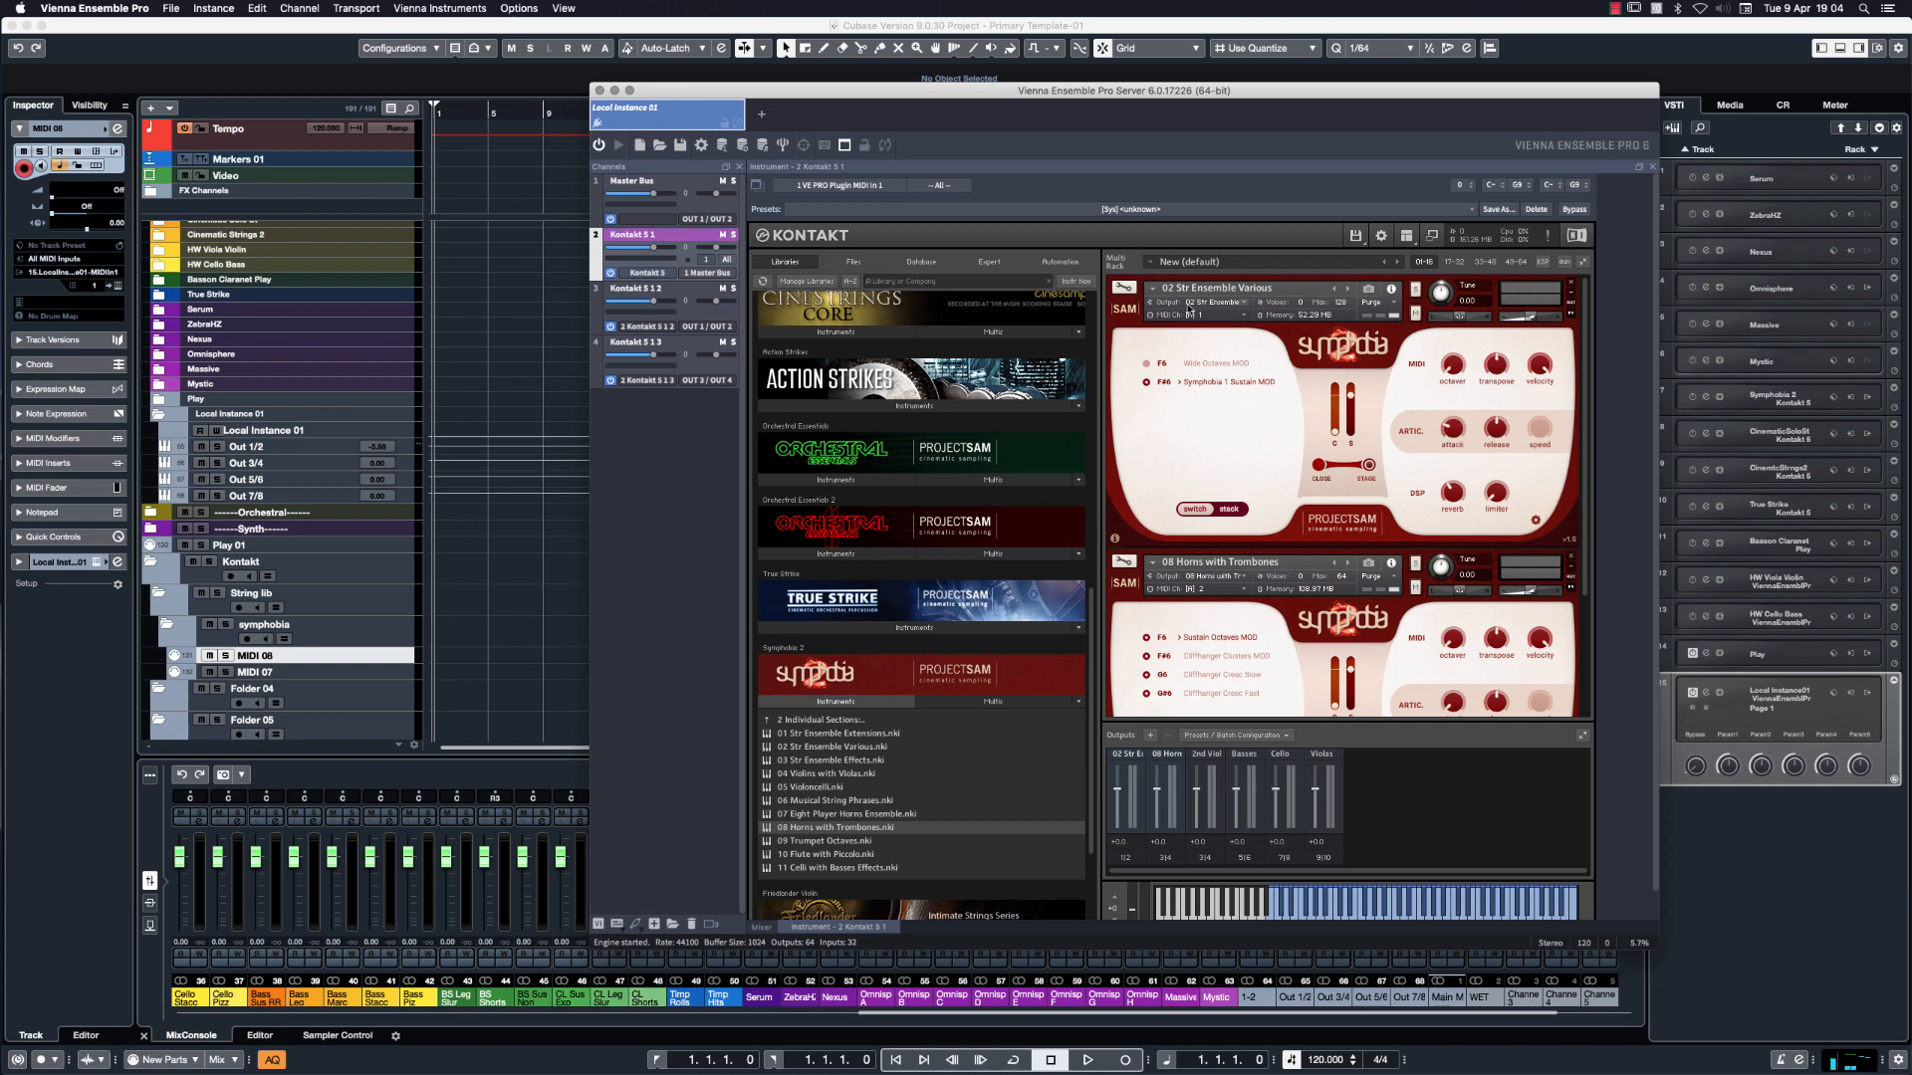
pyautogui.click(1235, 735)
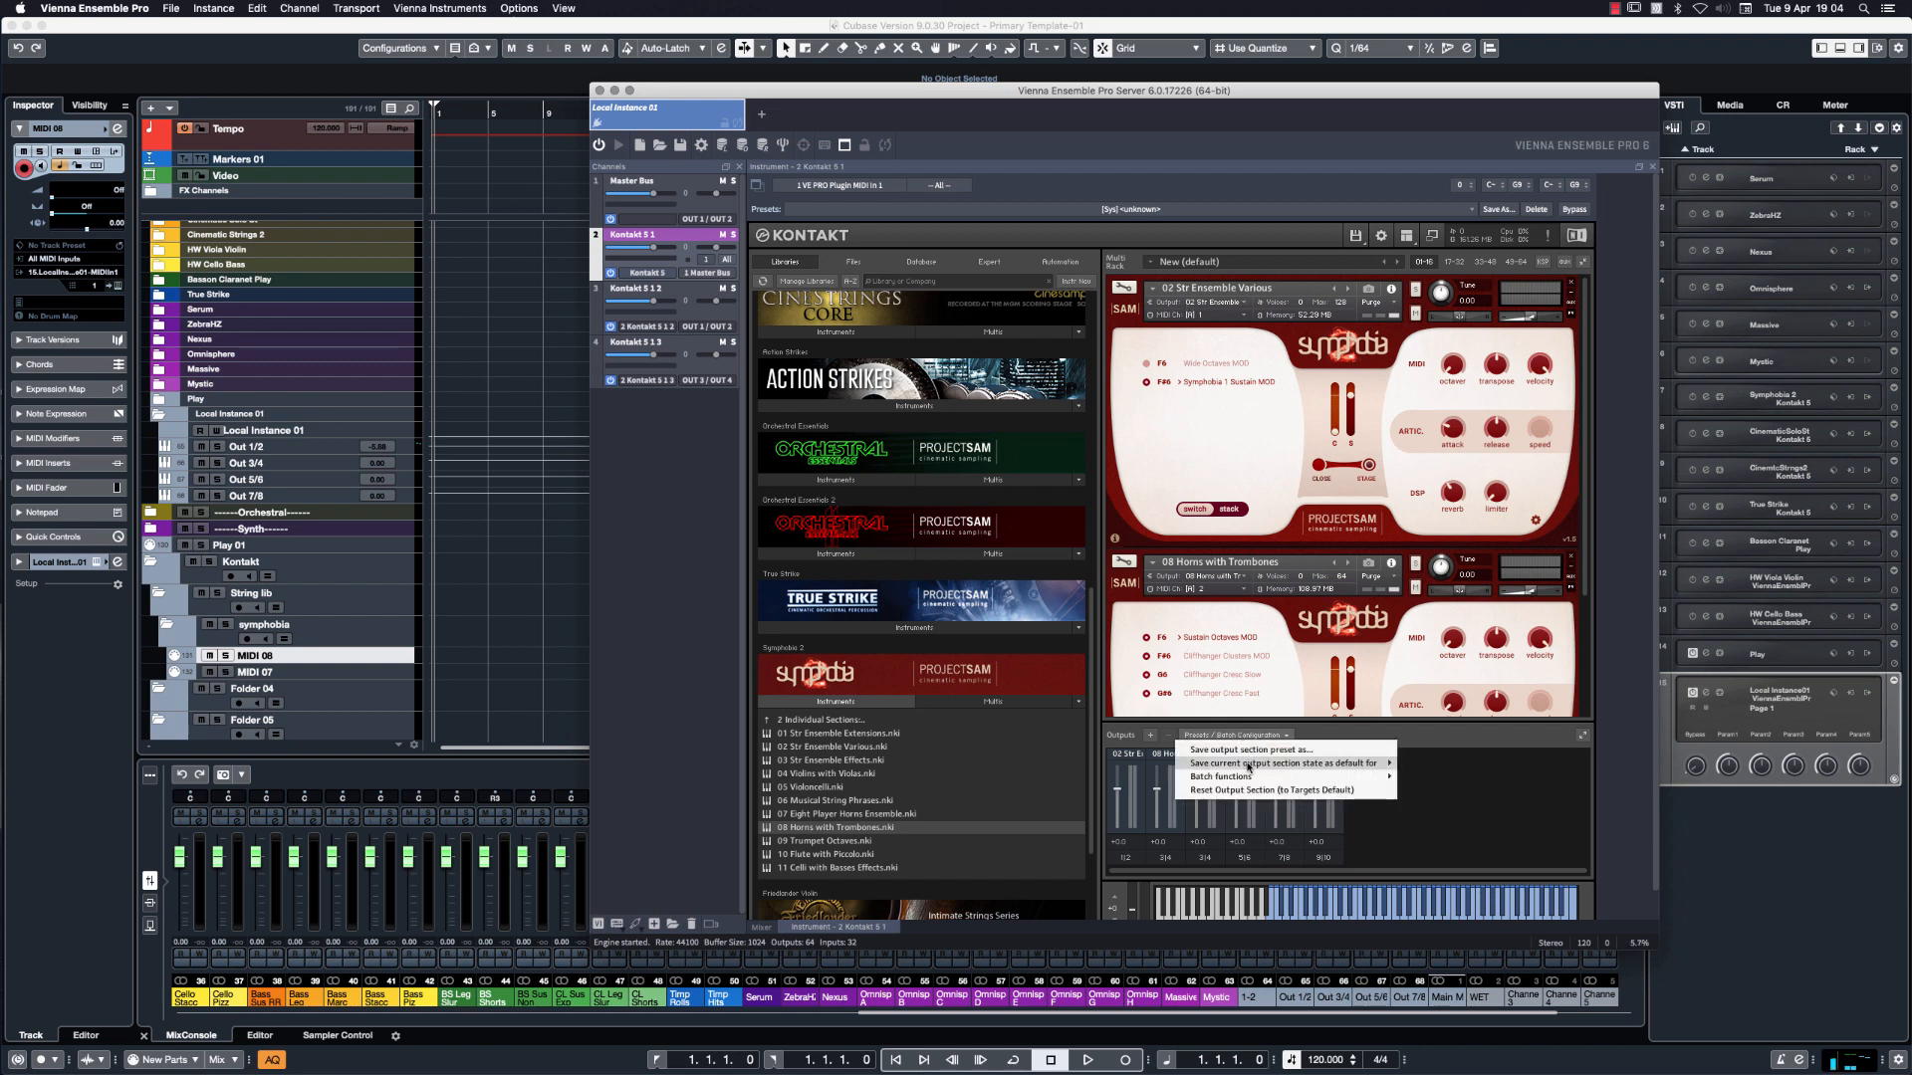
pyautogui.moveTo(1233, 777)
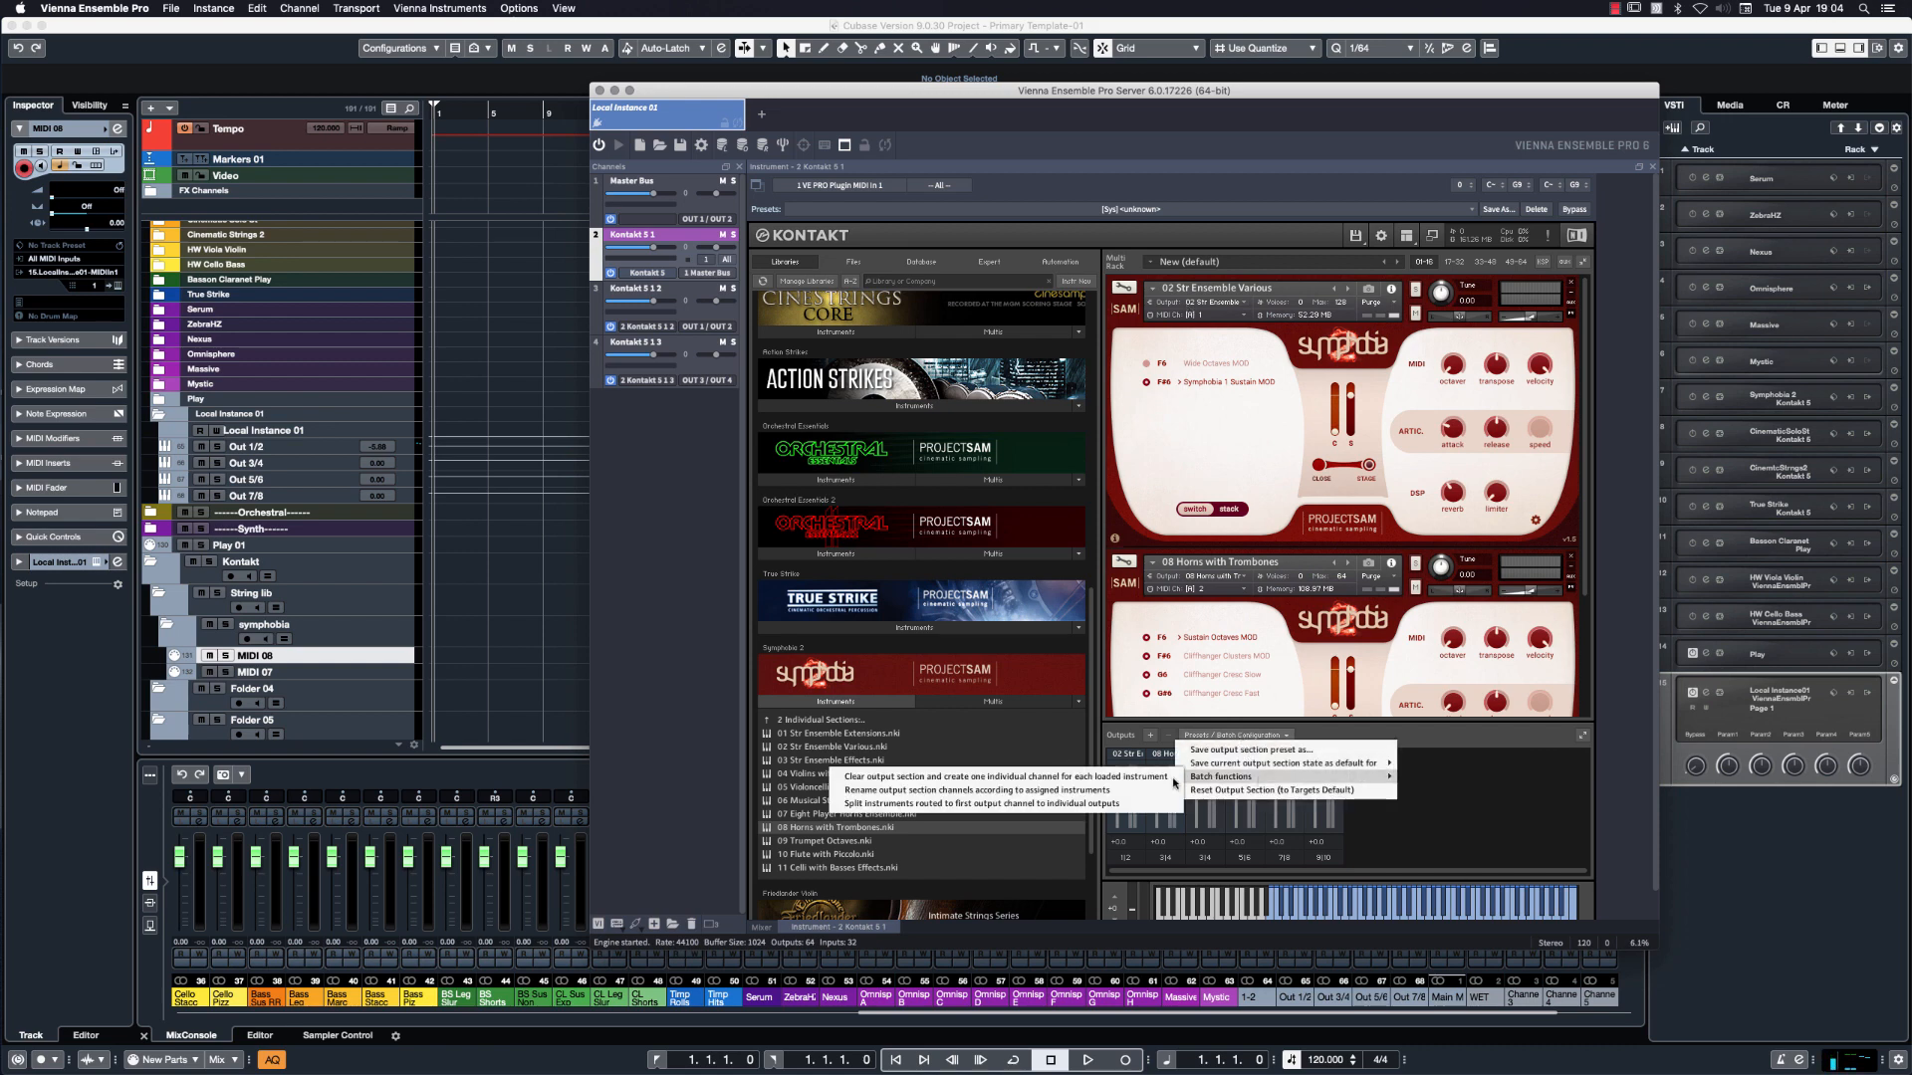
pyautogui.click(1268, 712)
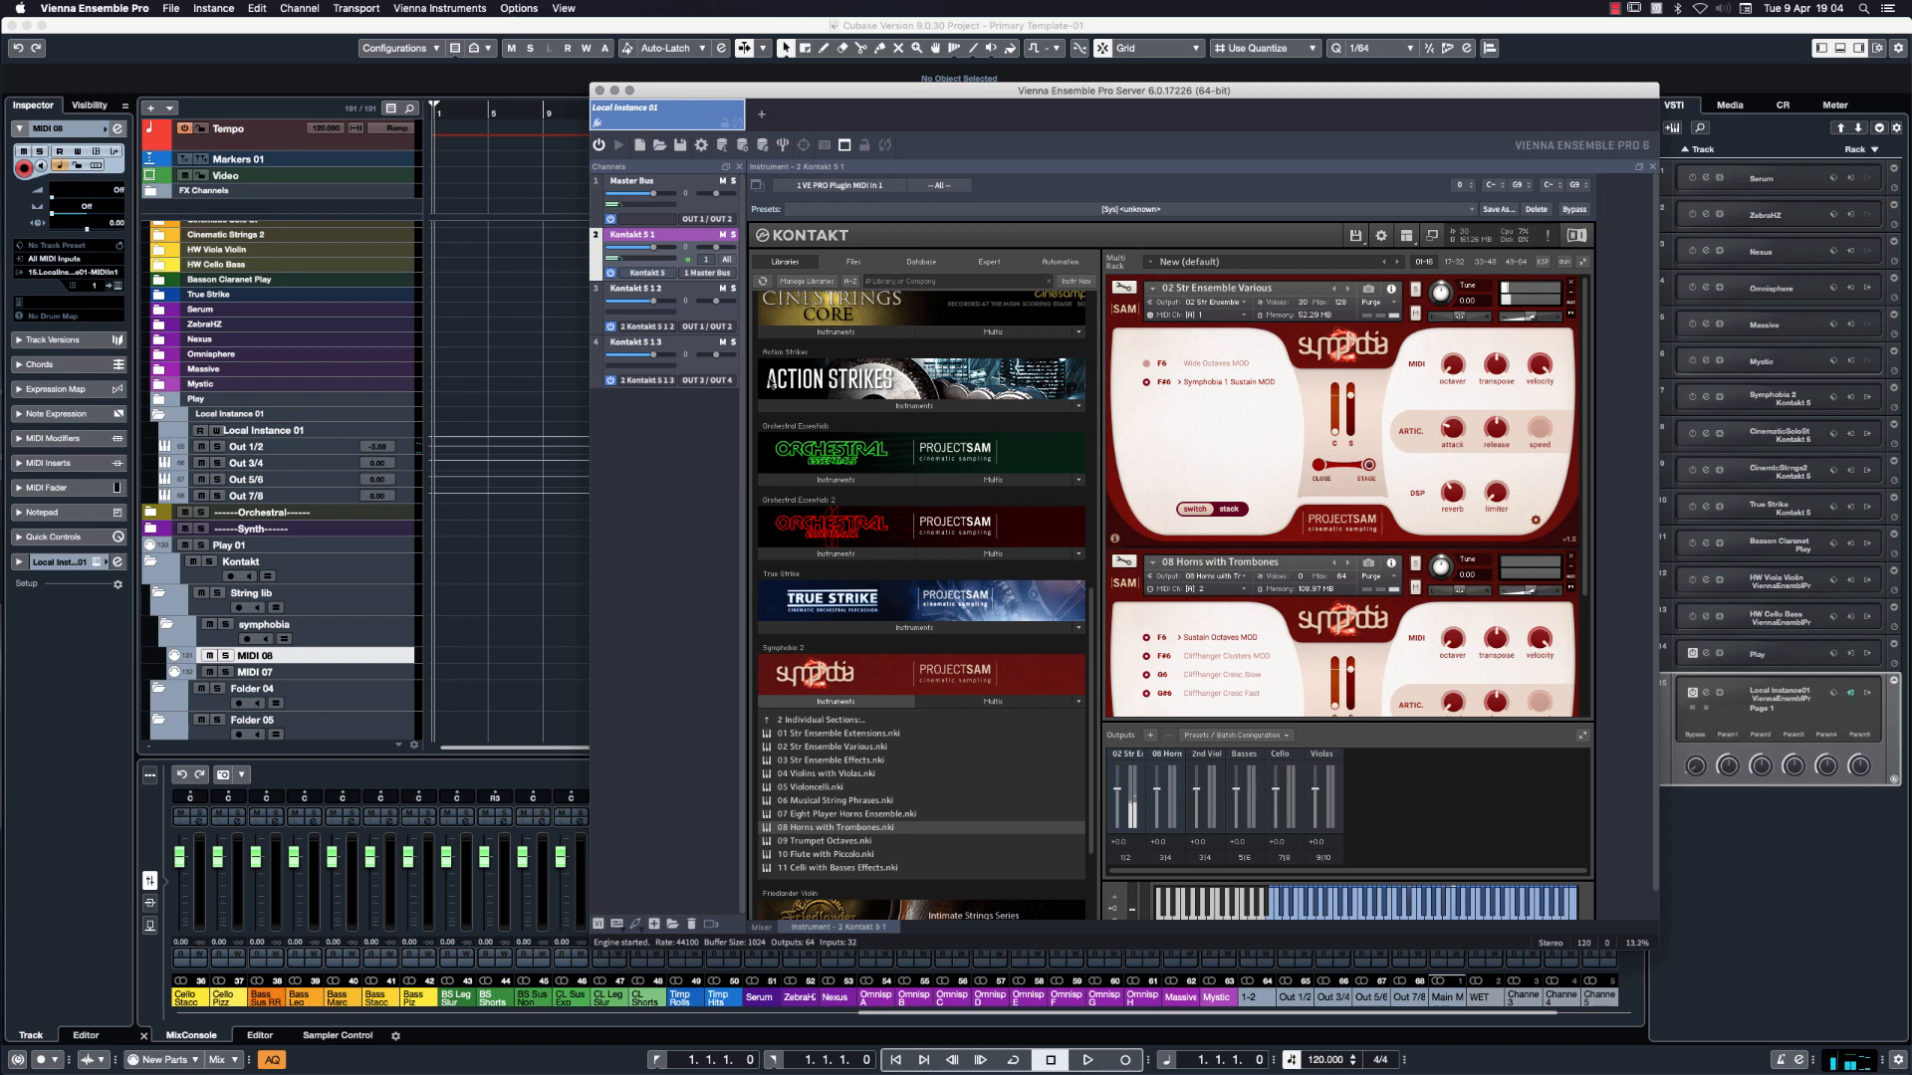
# Route the Kontakt 5 1 channel to OUT 1 / OUT 2 and the Kontakt 5 1 2 channel to OUT 3 / OUT 4.
pyautogui.click(727, 274)
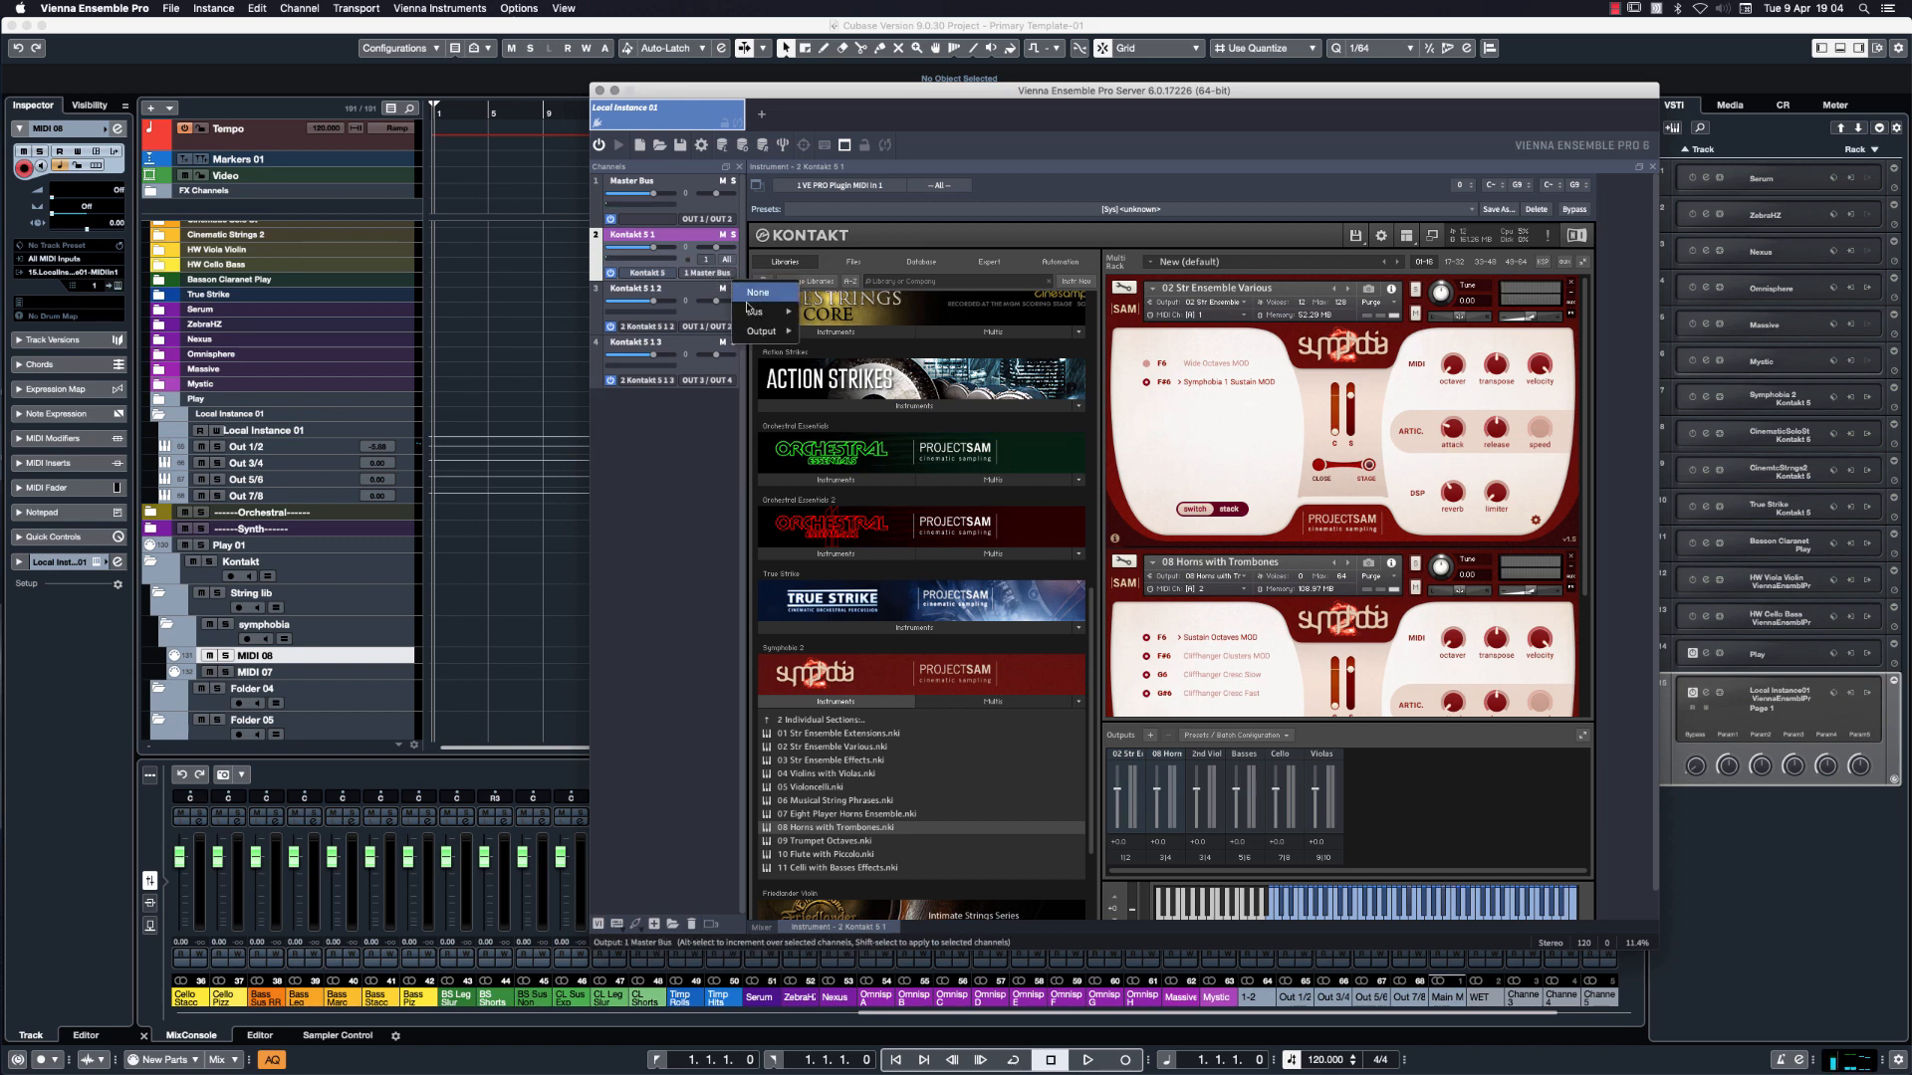
pyautogui.moveTo(762, 331)
pyautogui.click(845, 334)
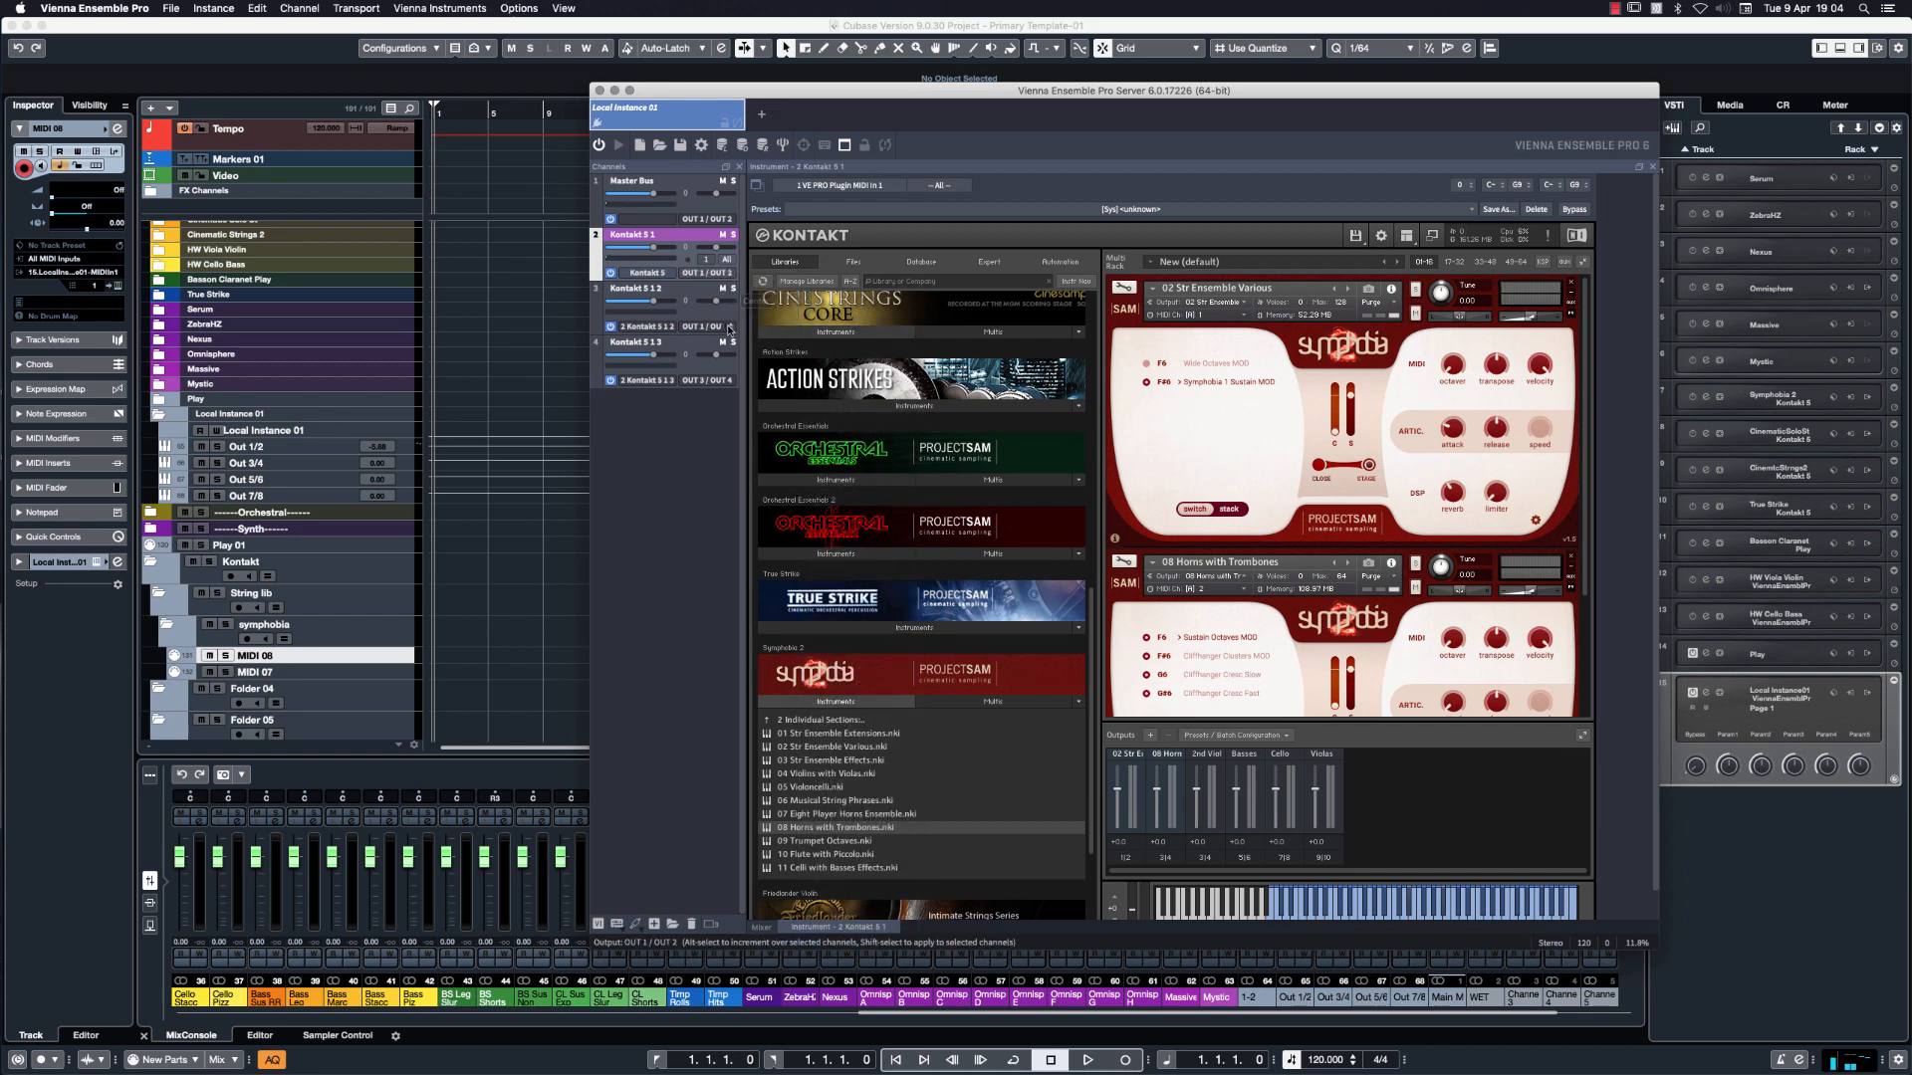
pyautogui.click(730, 329)
pyautogui.moveTo(772, 388)
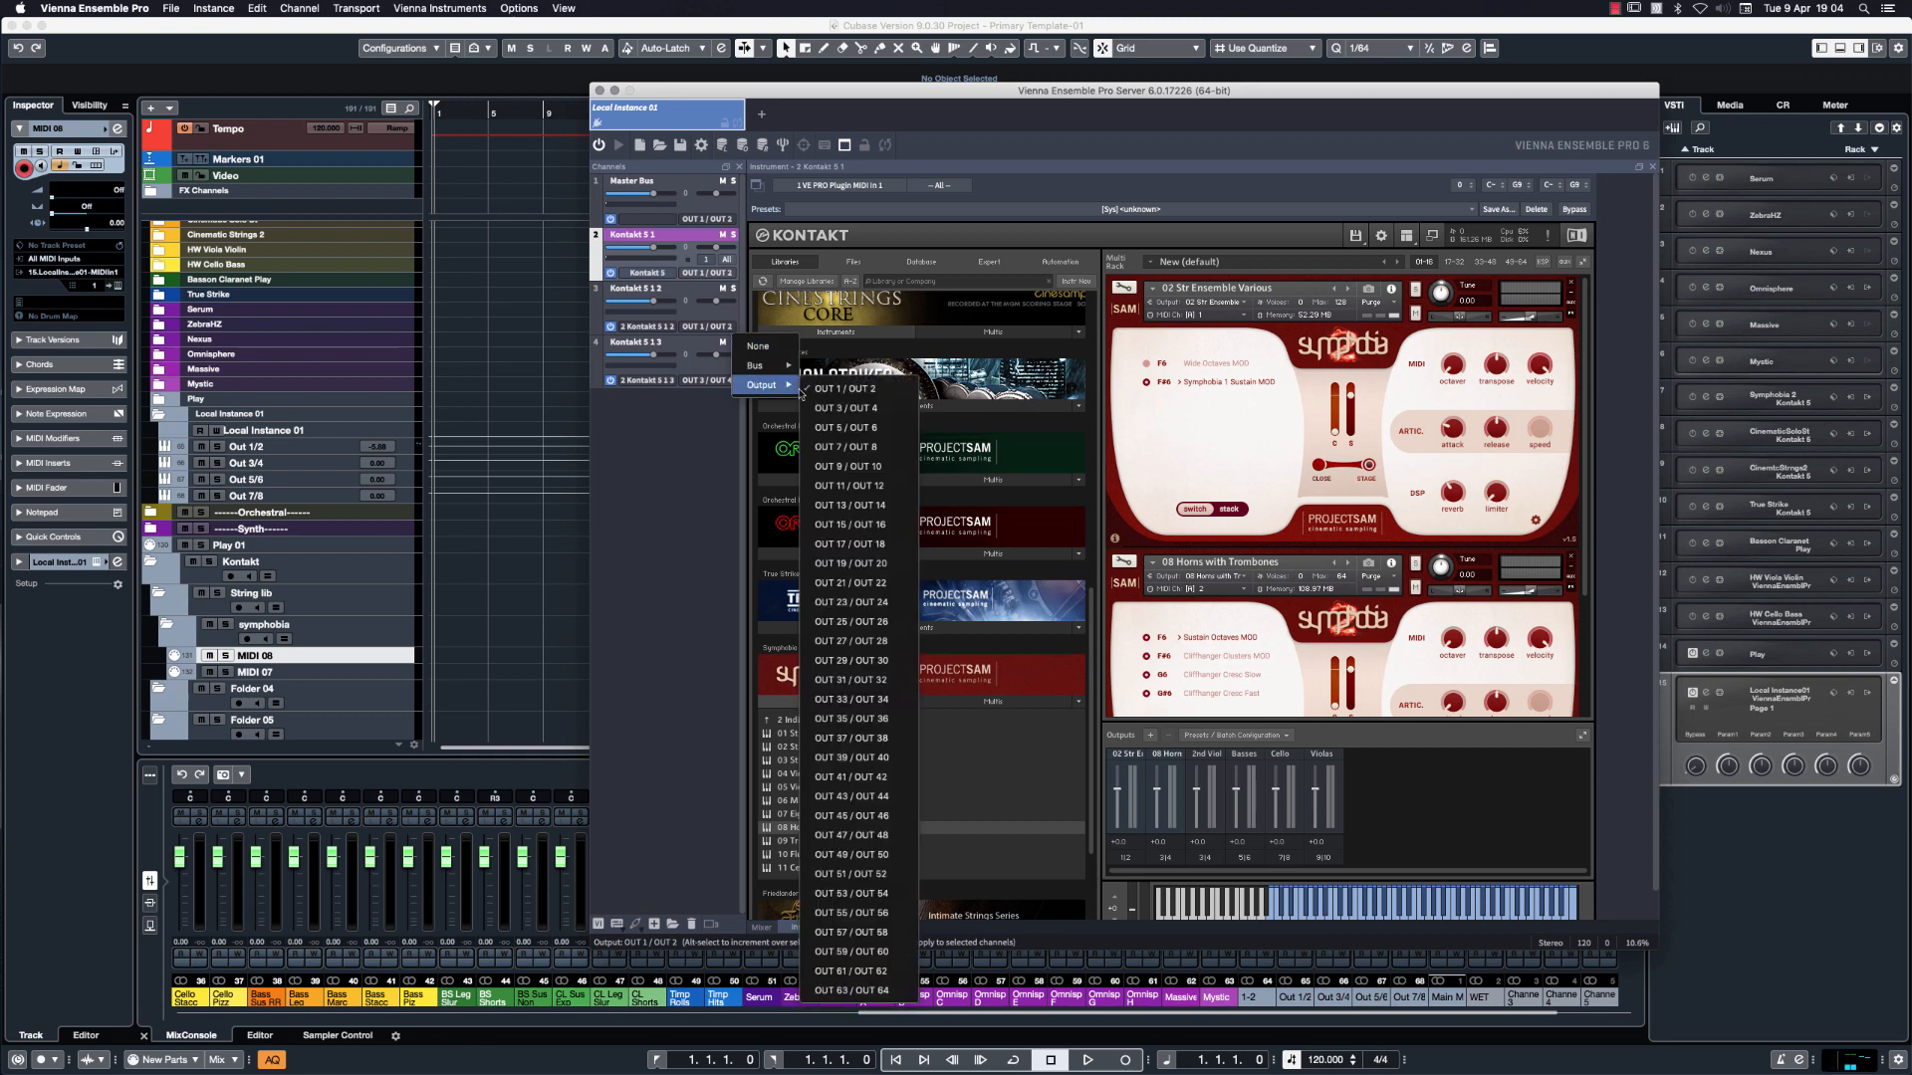
pyautogui.click(861, 410)
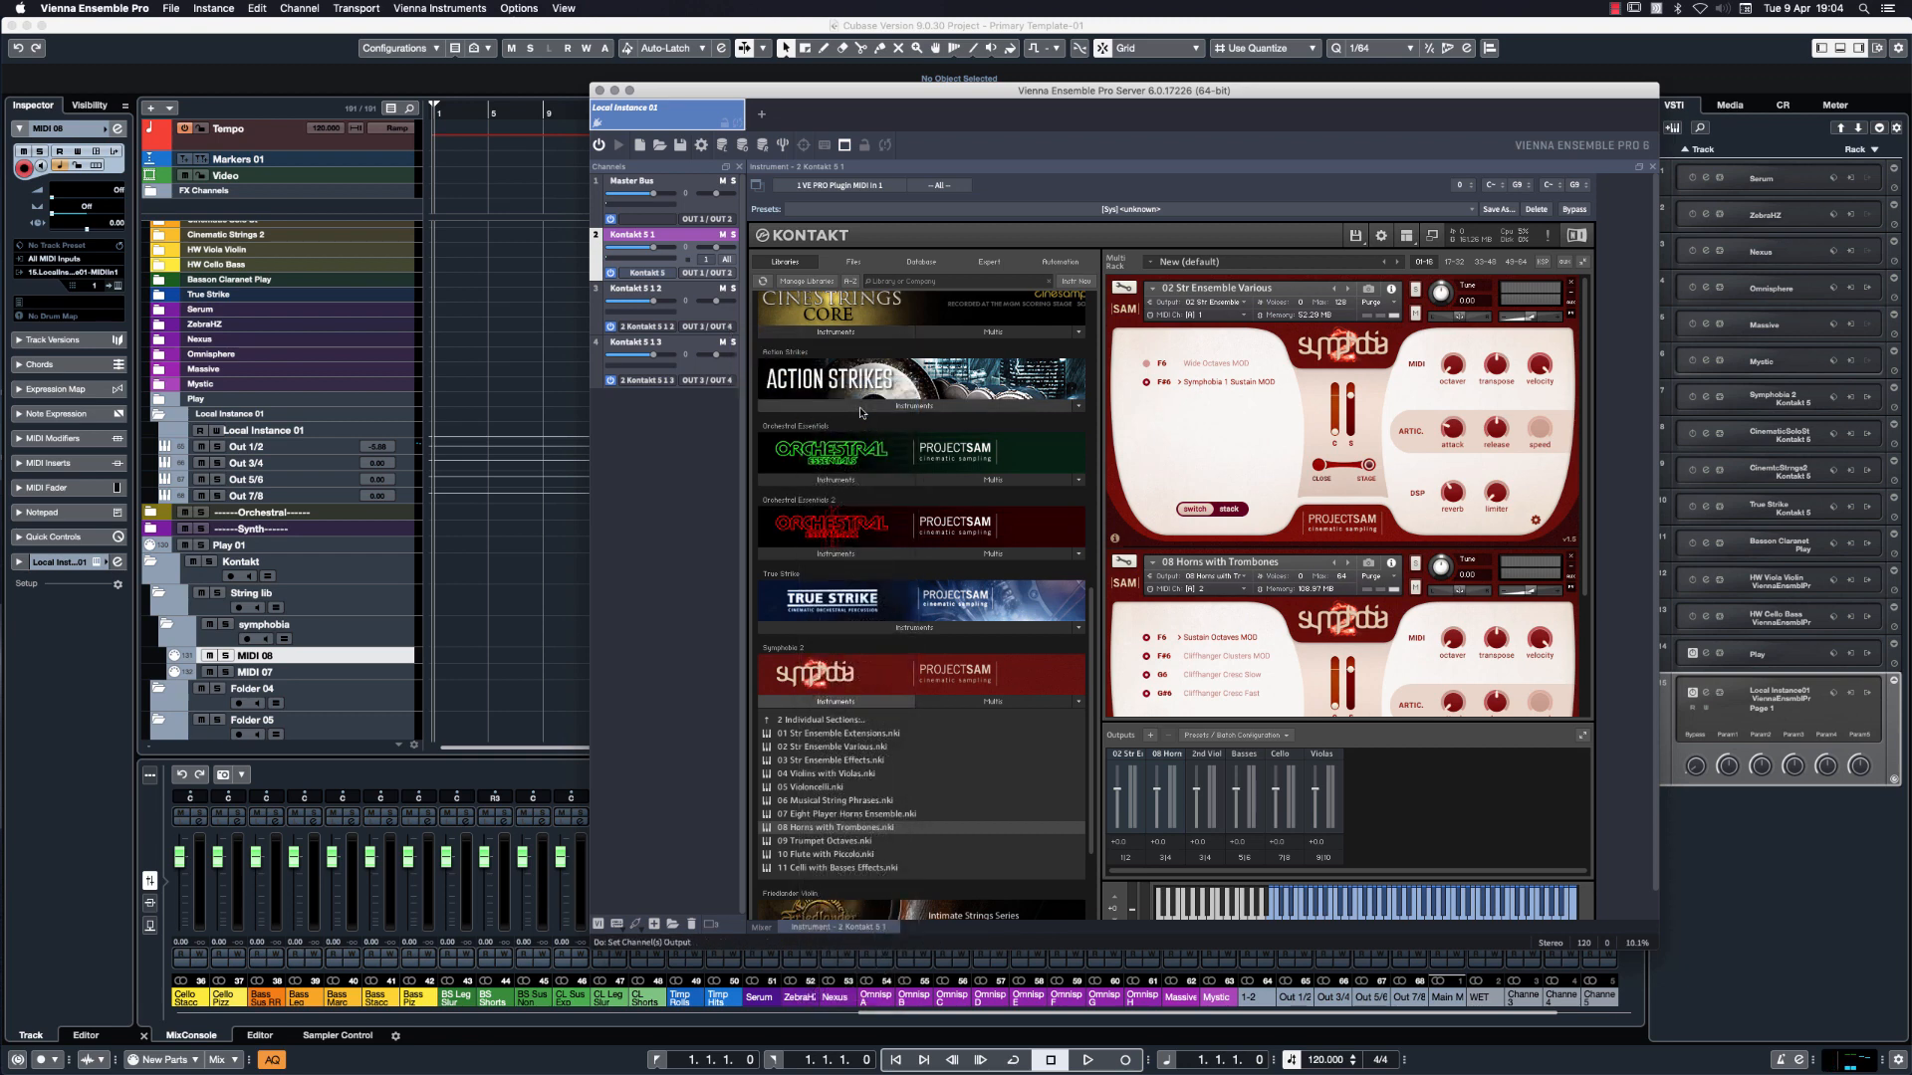
# Return to Cubase, lower the Out 3/4 fader with MIDI 07 selected, and reselect the MIDI 06 track.
pyautogui.click(369, 661)
pyautogui.click(345, 658)
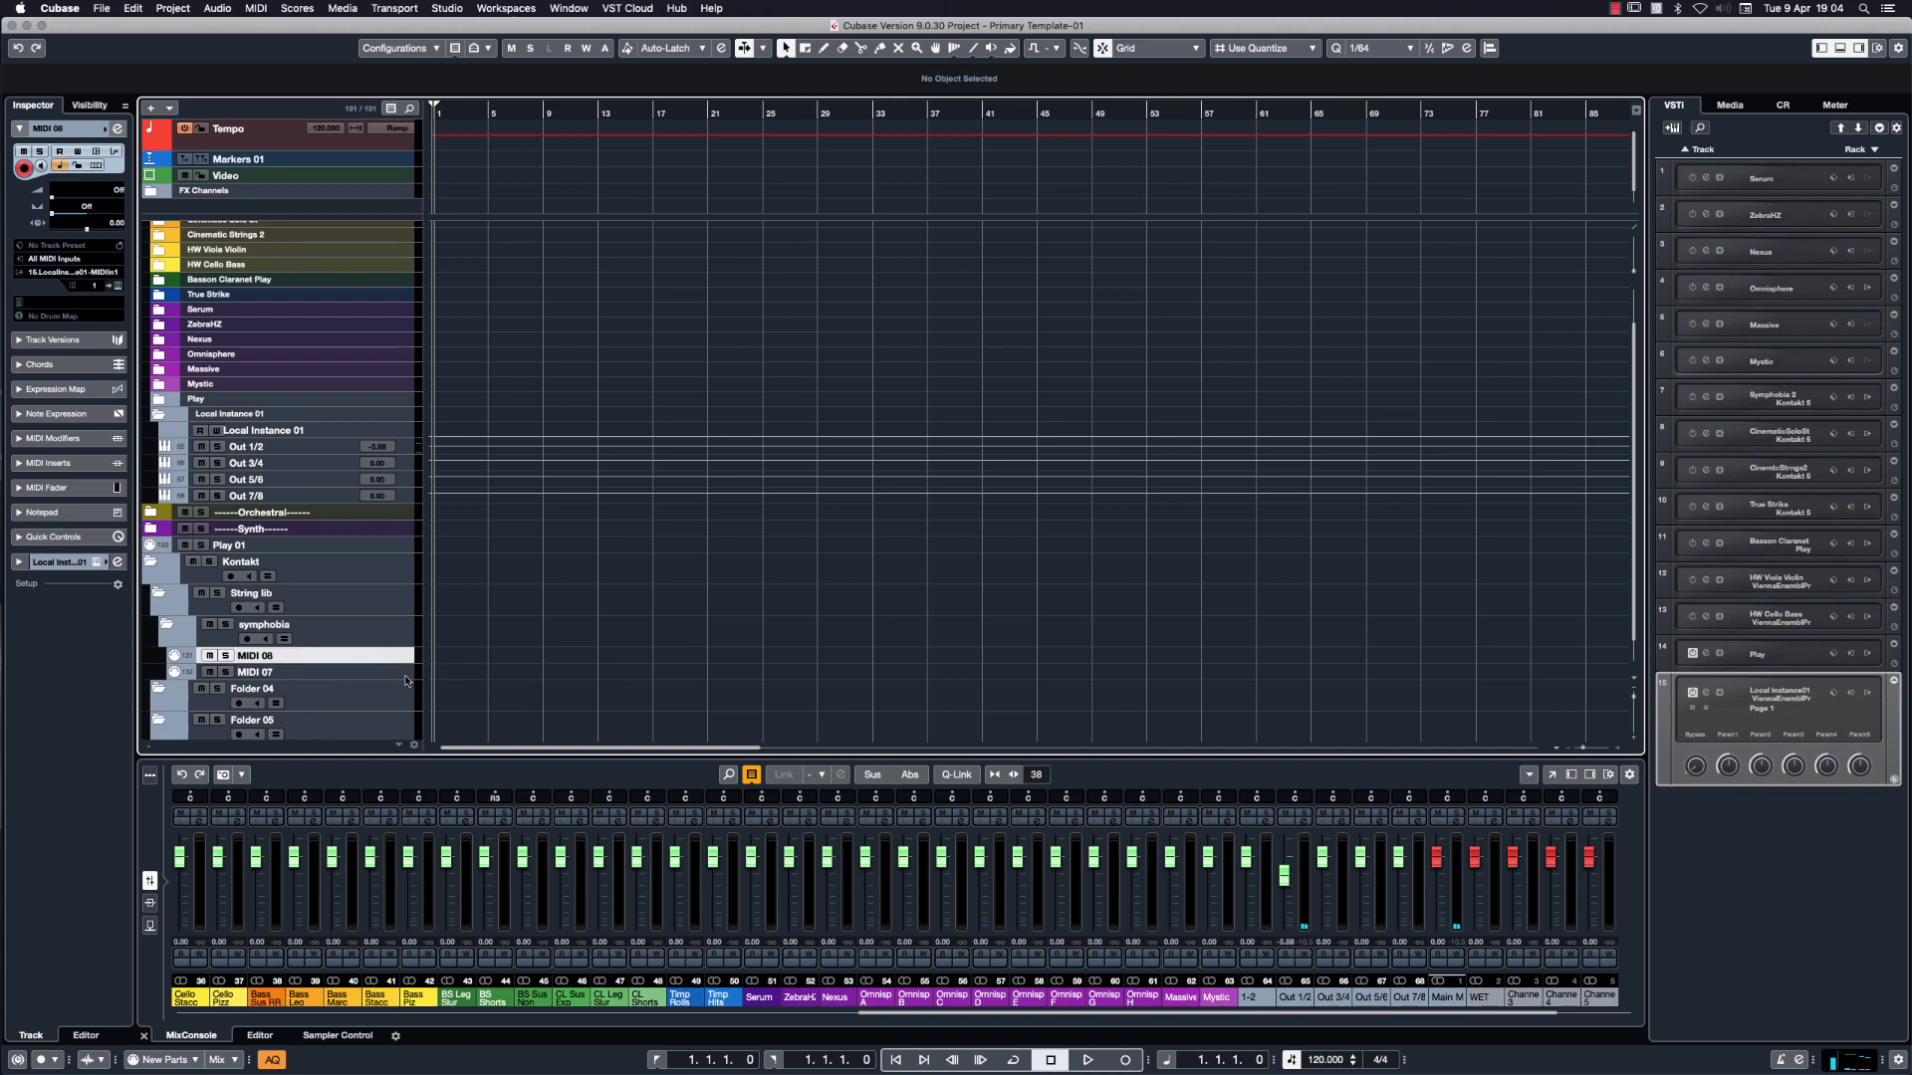
pyautogui.click(406, 676)
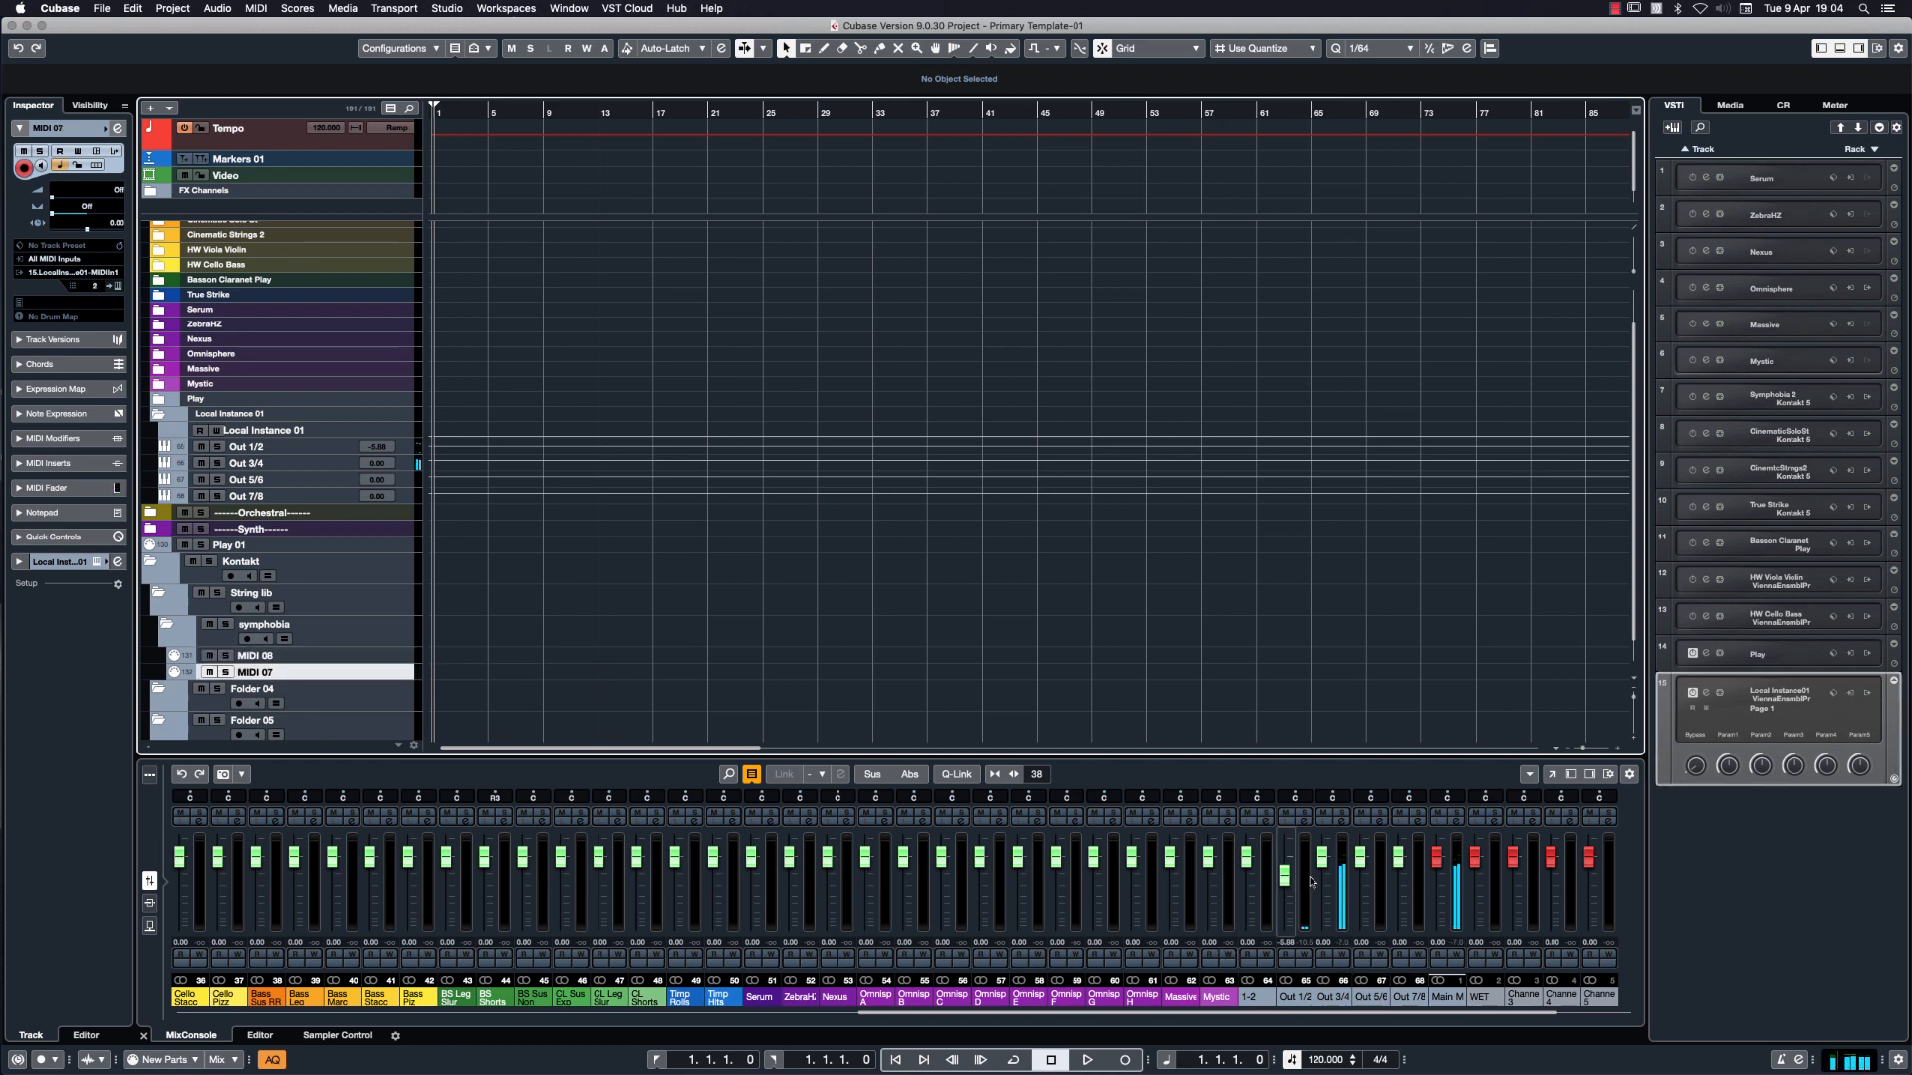
pyautogui.moveTo(1322, 858); pyautogui.dragTo(1323, 875)
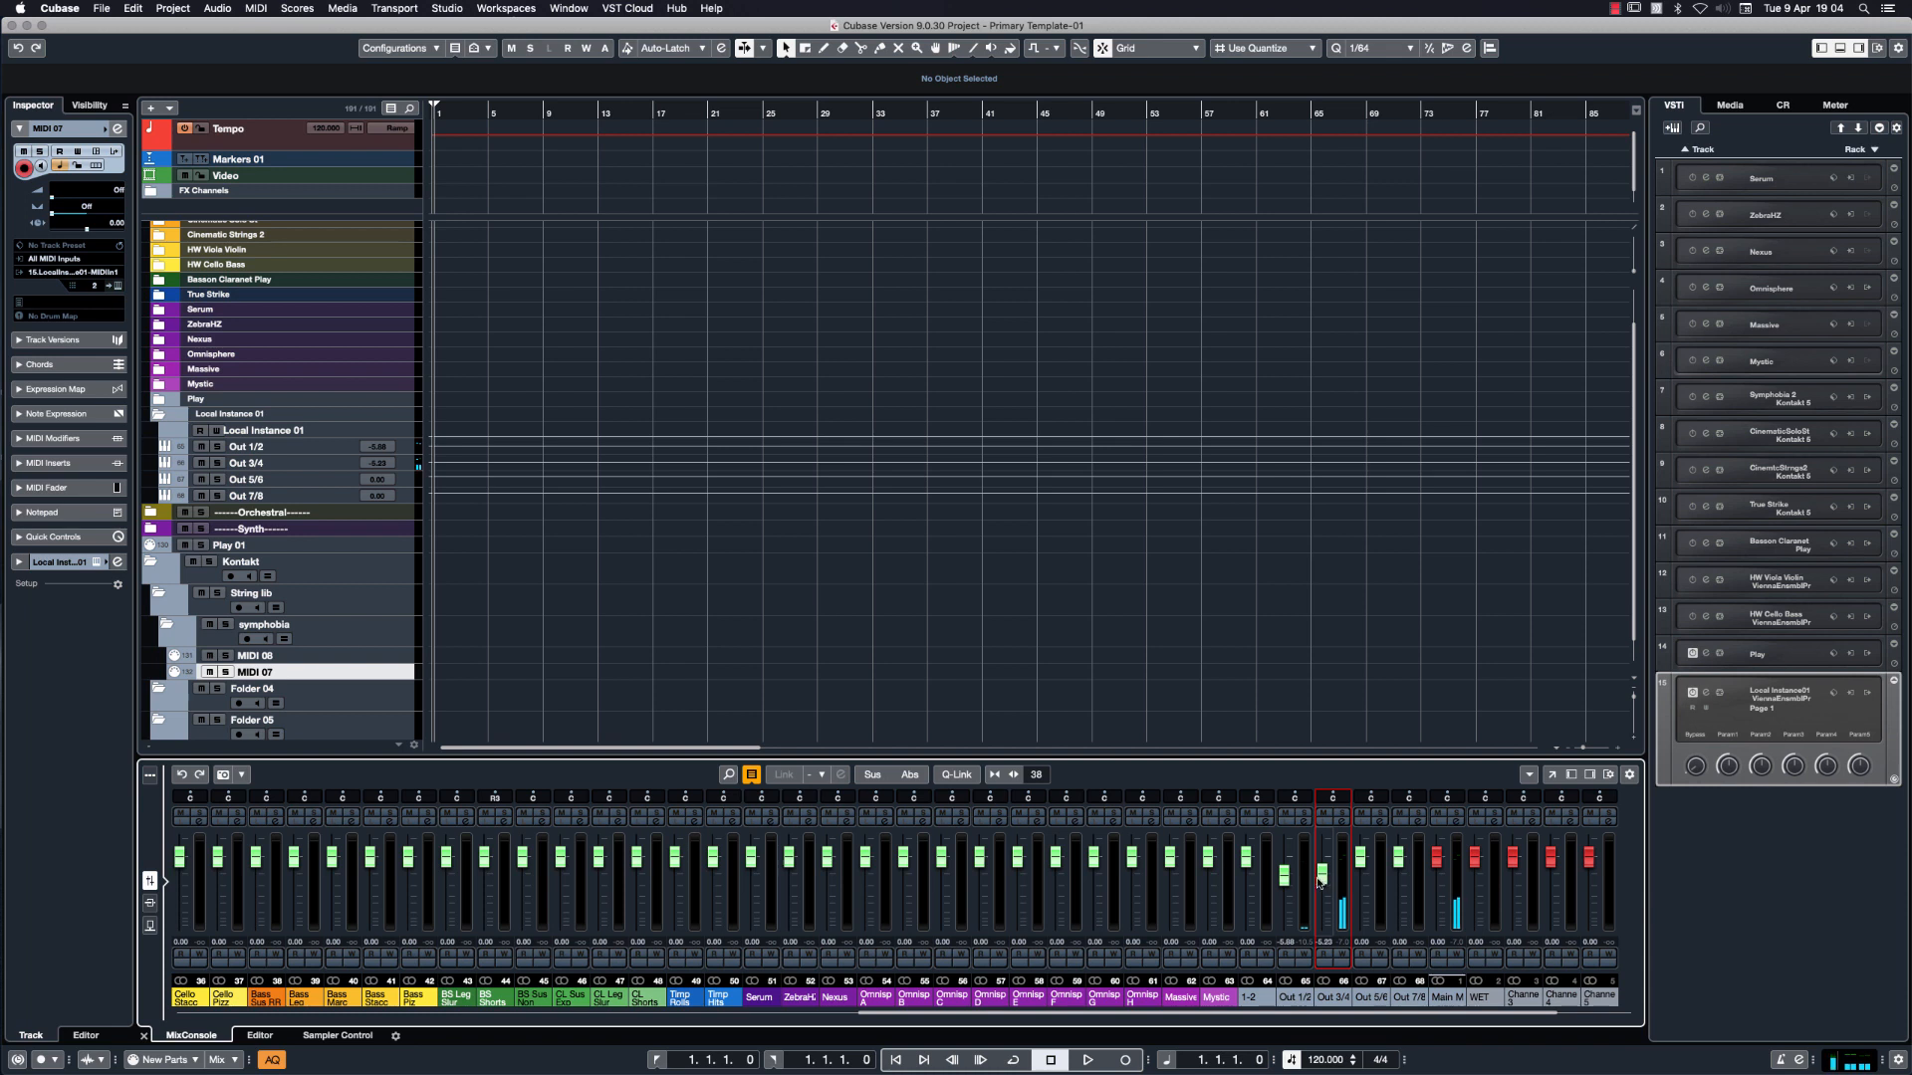
pyautogui.click(393, 661)
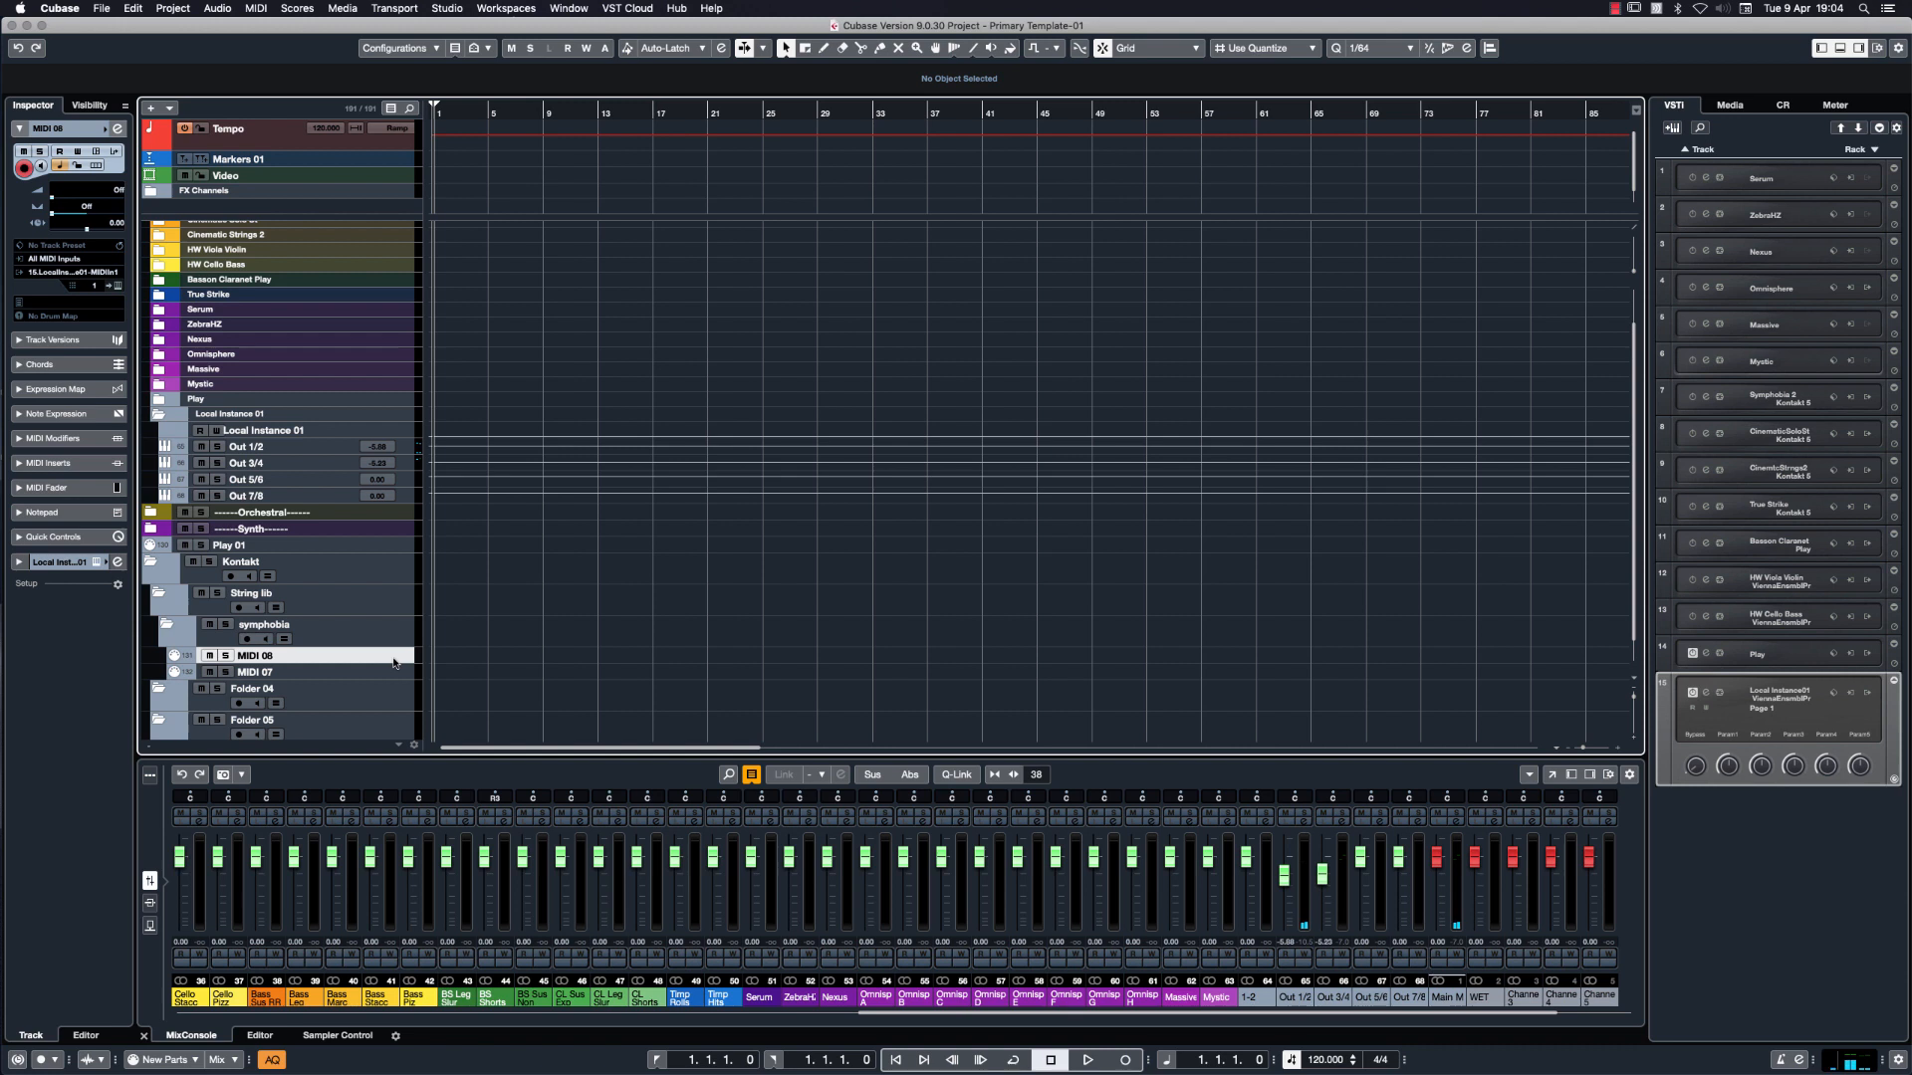
# Expand the FX Channels folder and add a Reverb send on Out 1/2 with a gain of about 3.8 dB.
pyautogui.click(152, 191)
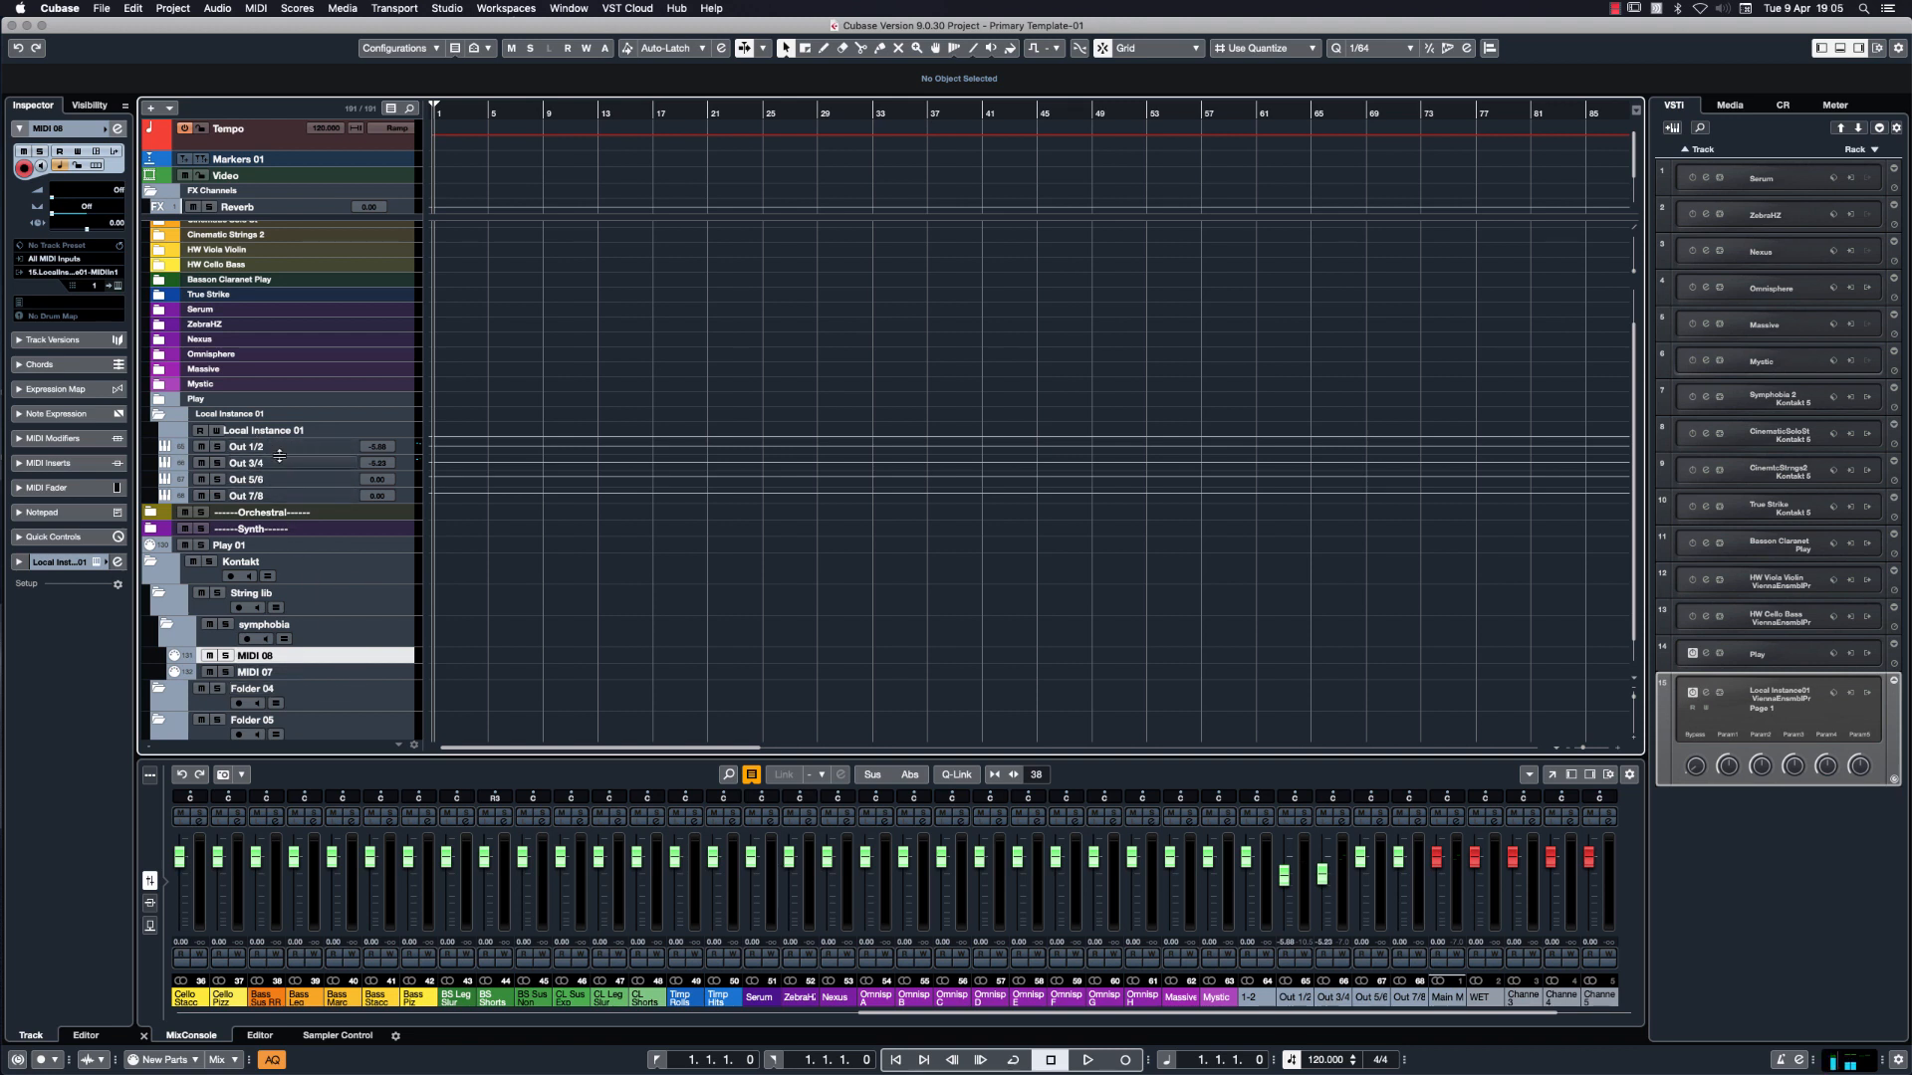
pyautogui.click(317, 448)
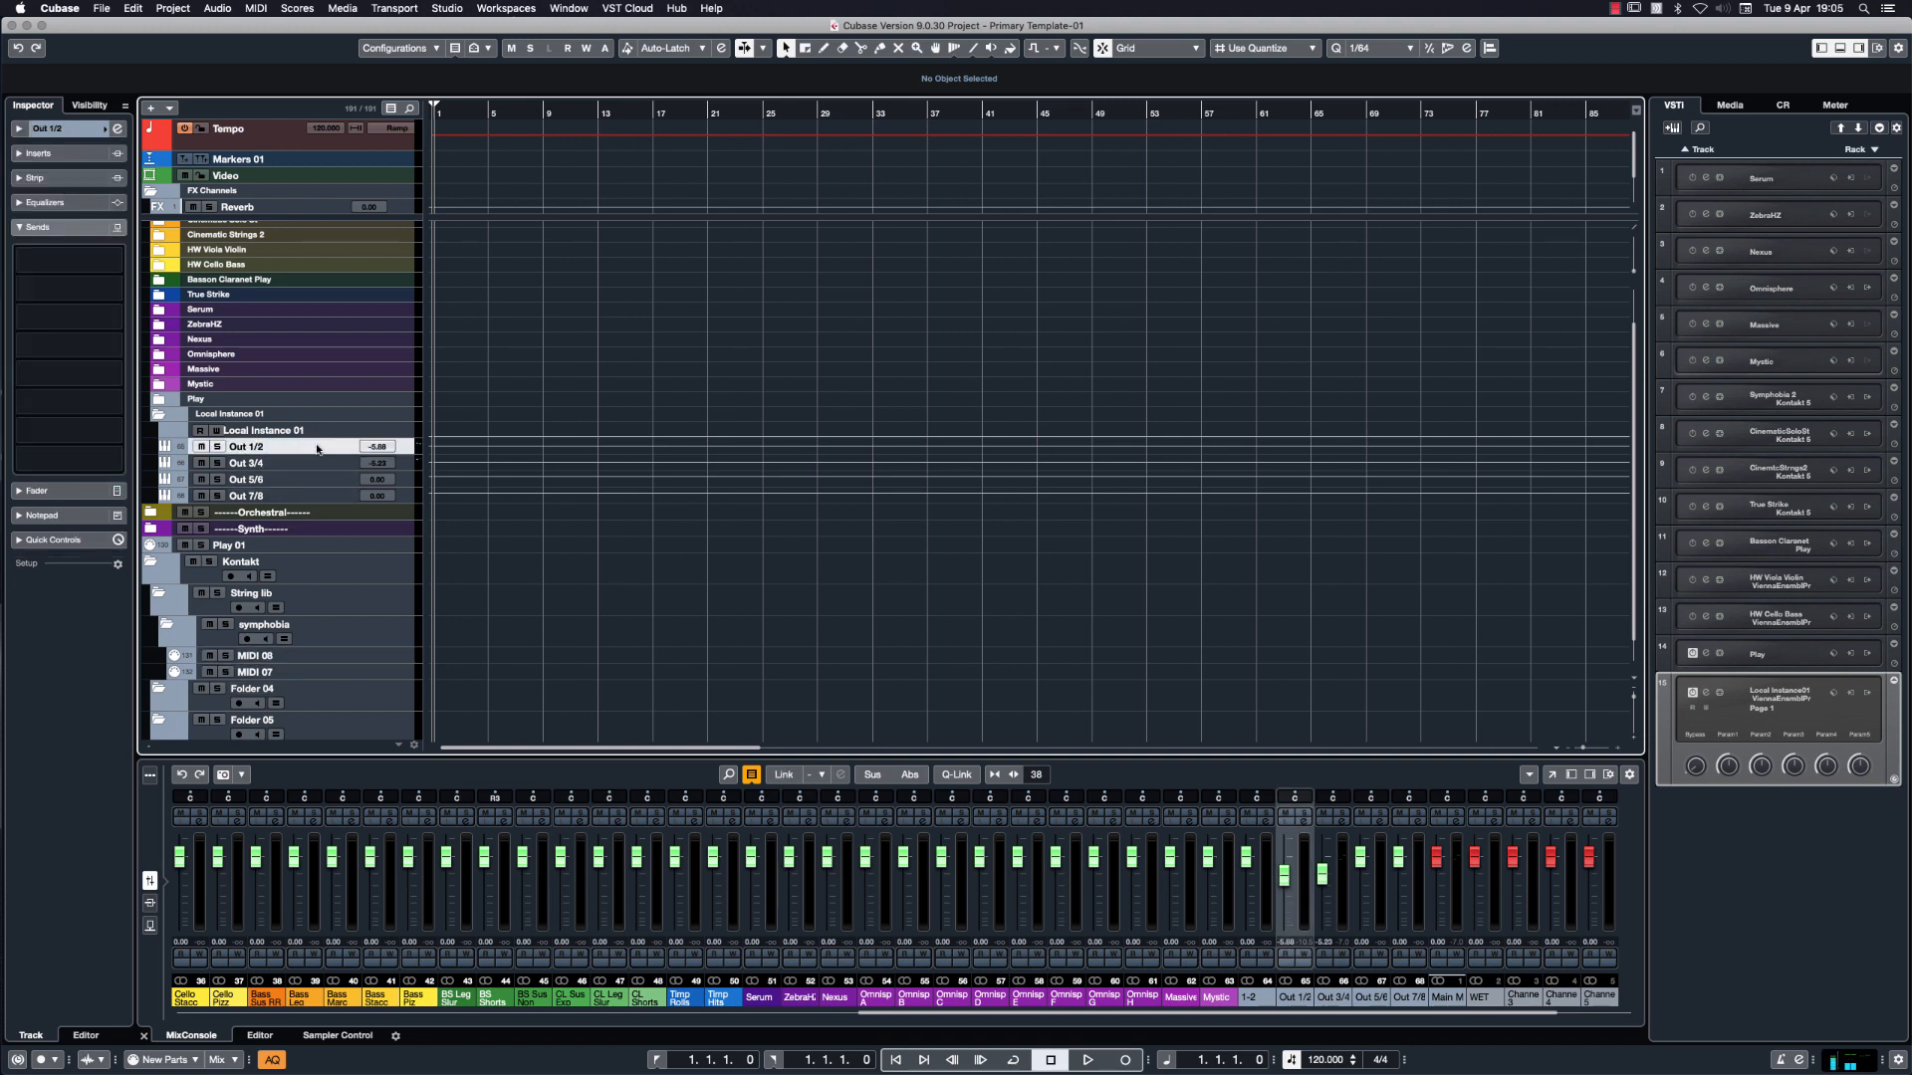
pyautogui.click(112, 261)
pyautogui.click(63, 317)
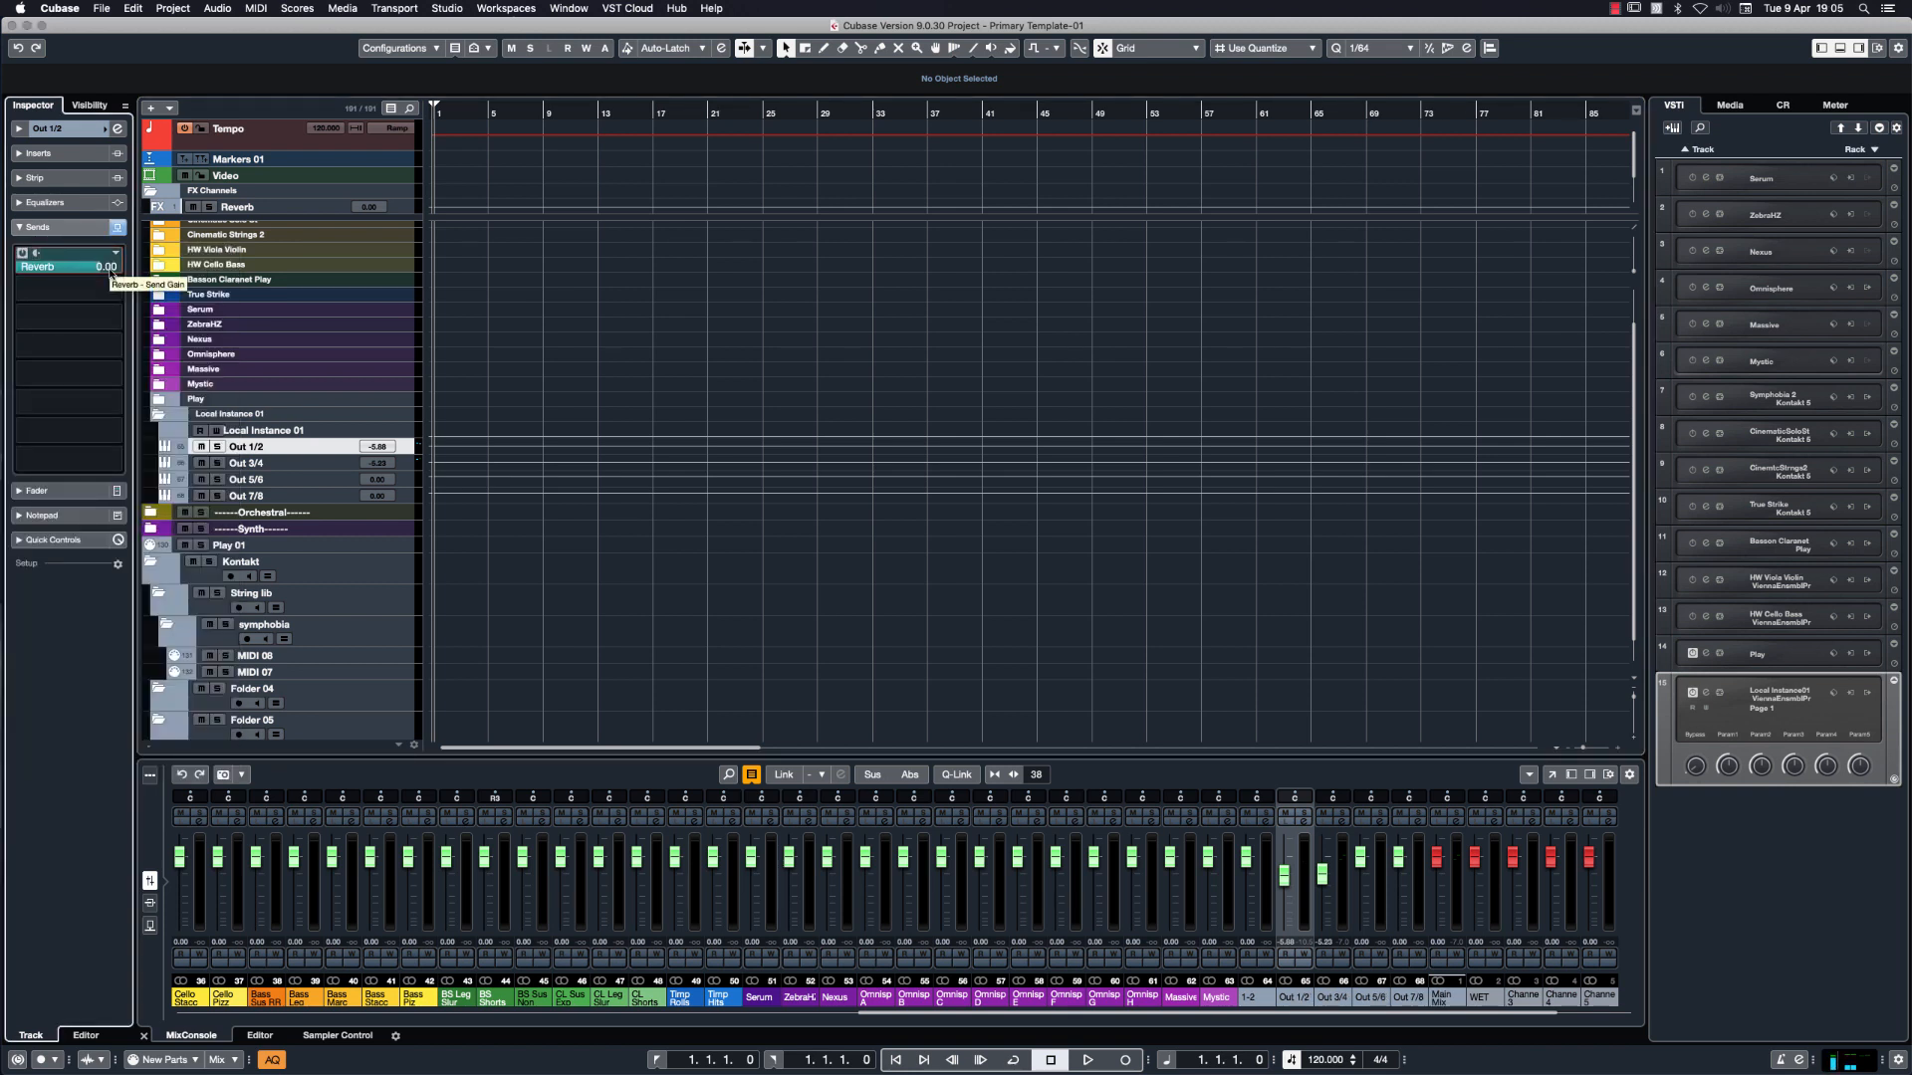
pyautogui.moveTo(108, 265); pyautogui.dragTo(123, 215)
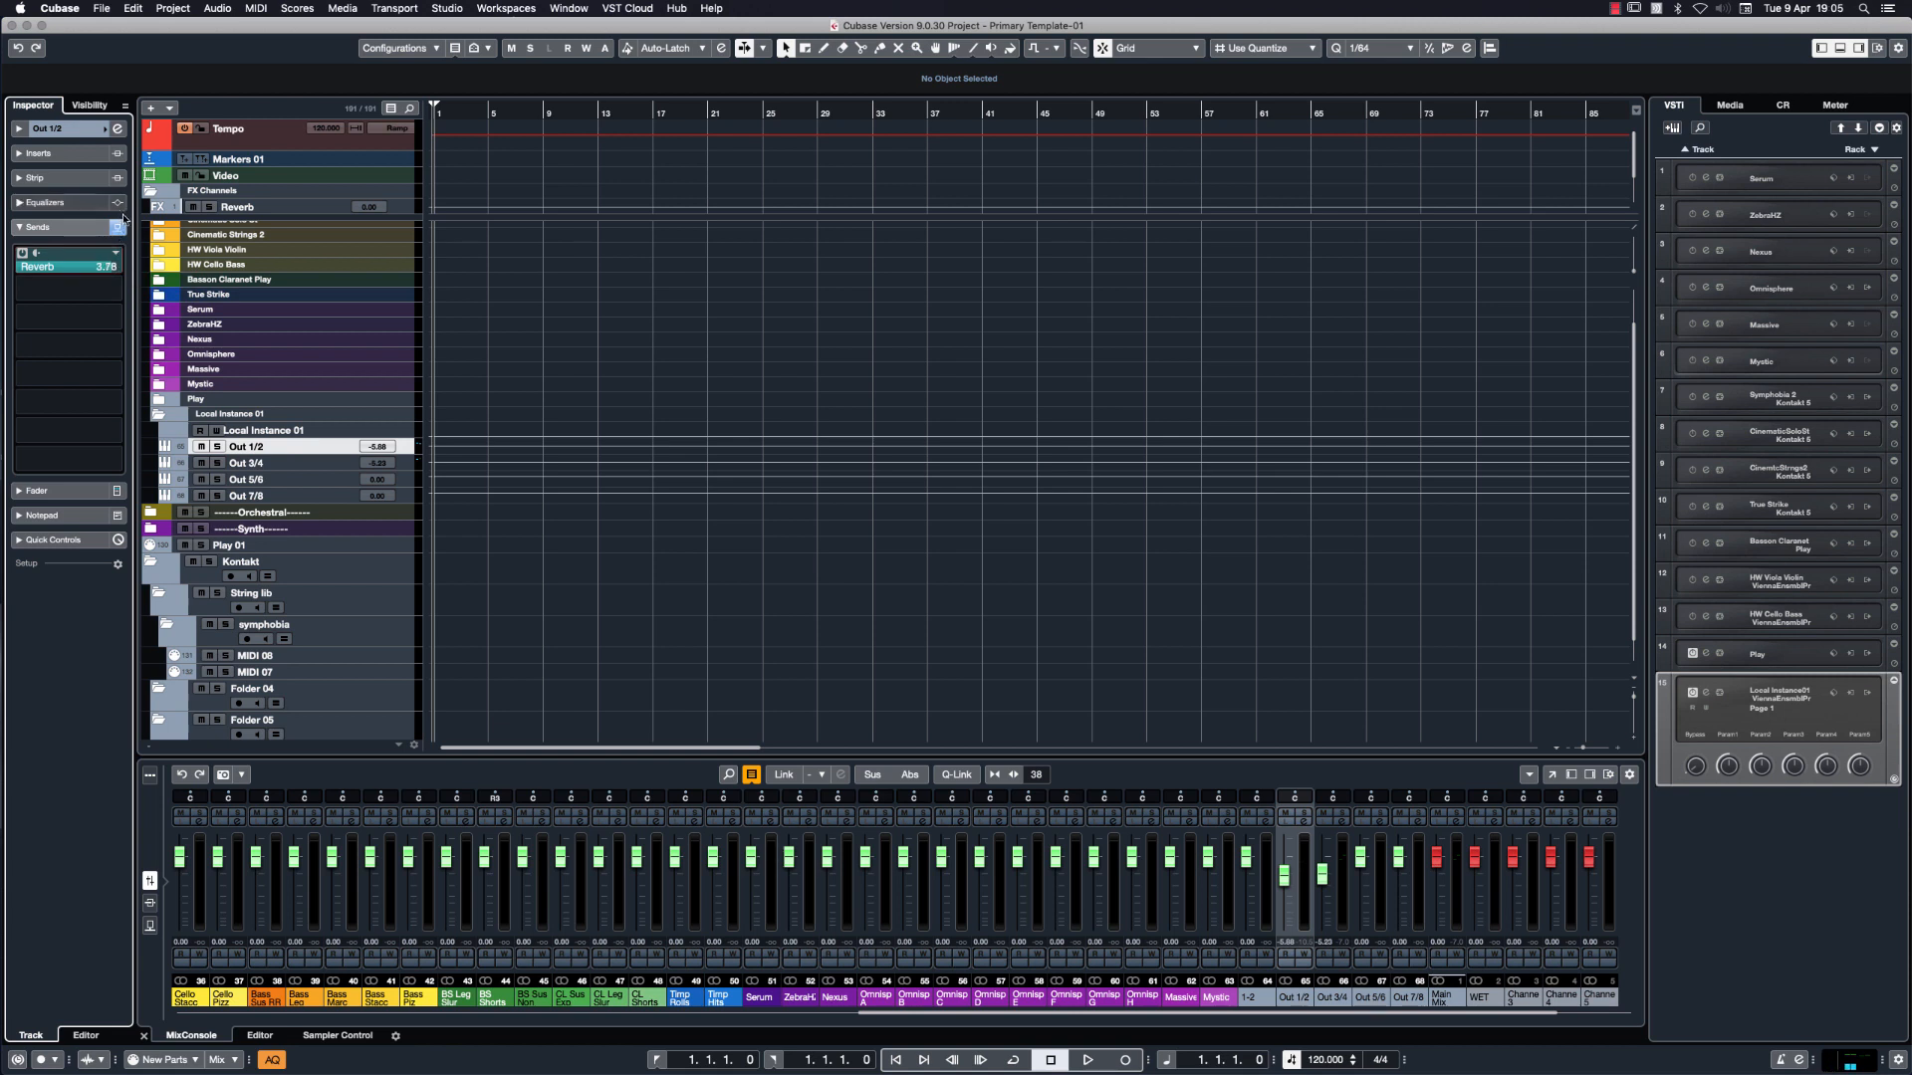
# Add a Reverb send on the Out 3/4 track with a gain of about 3.5 dB.
pyautogui.click(321, 464)
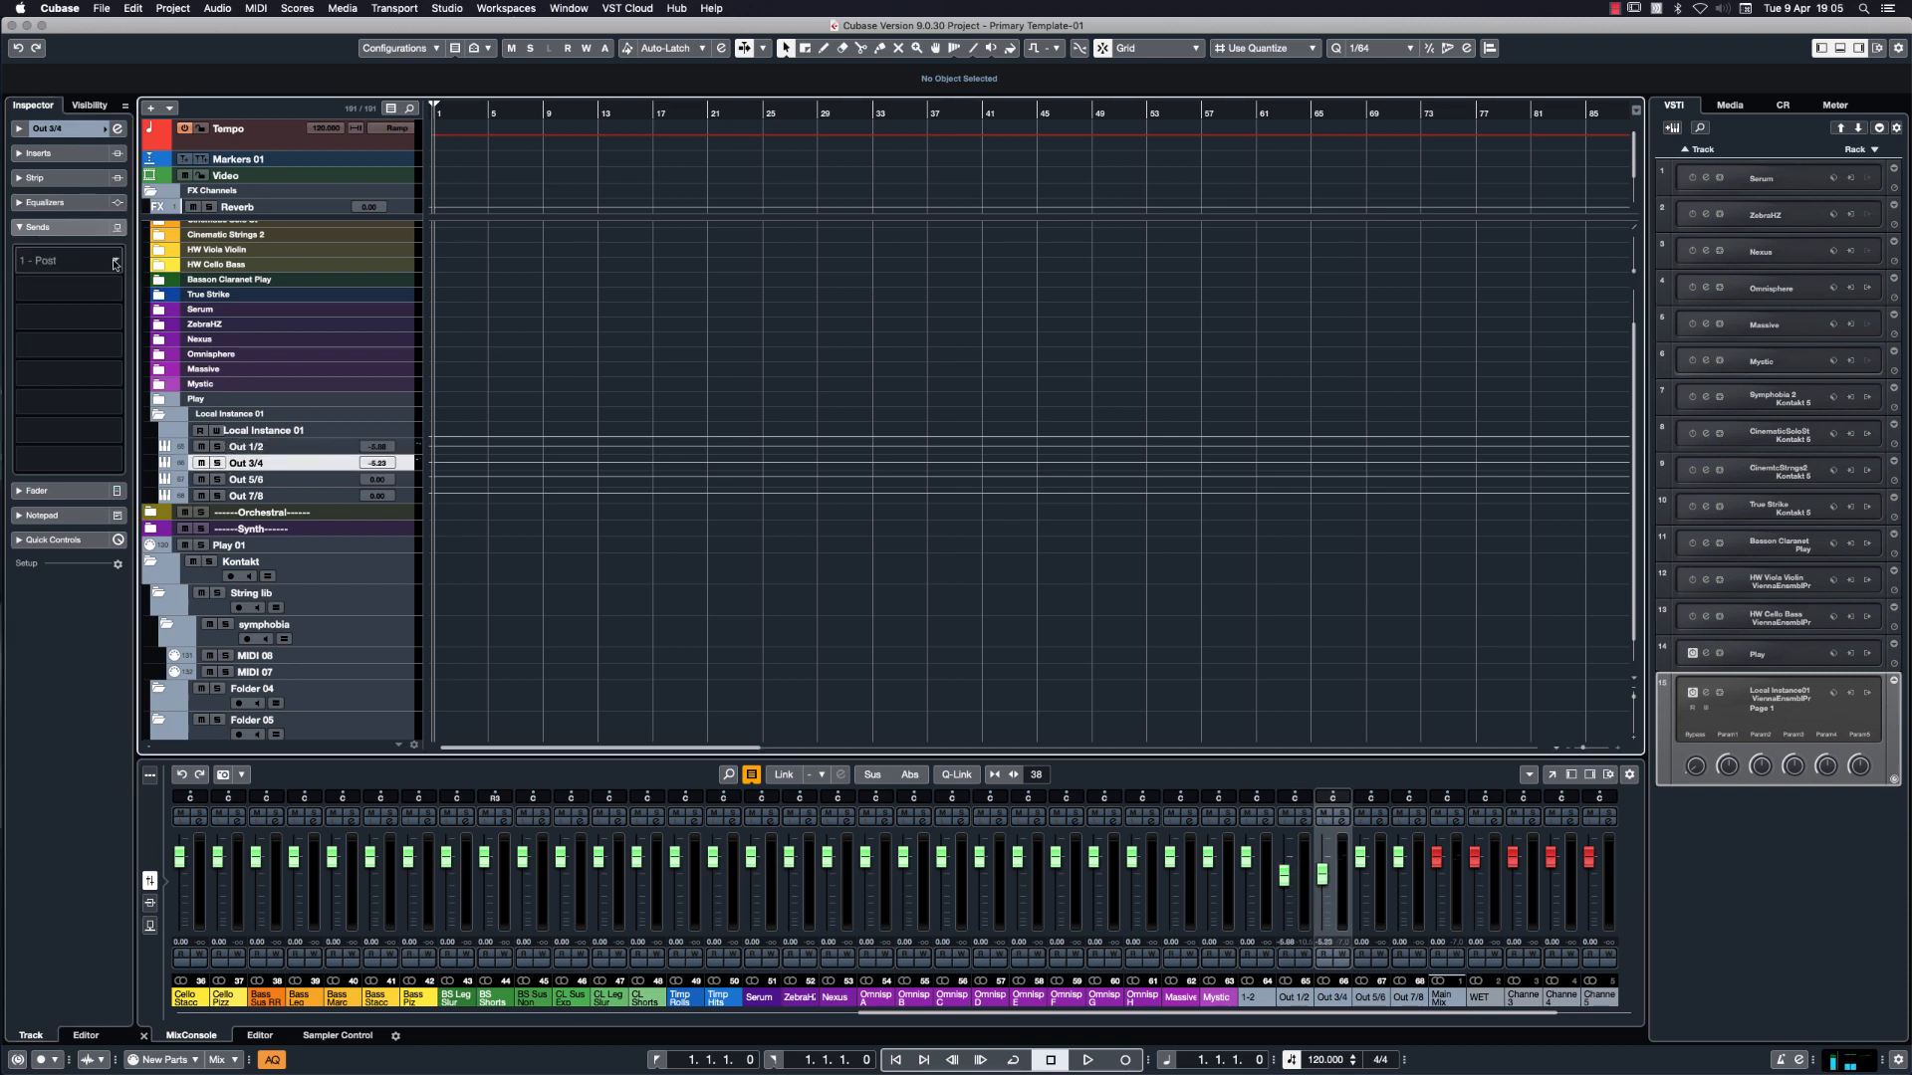
pyautogui.click(115, 262)
pyautogui.click(75, 316)
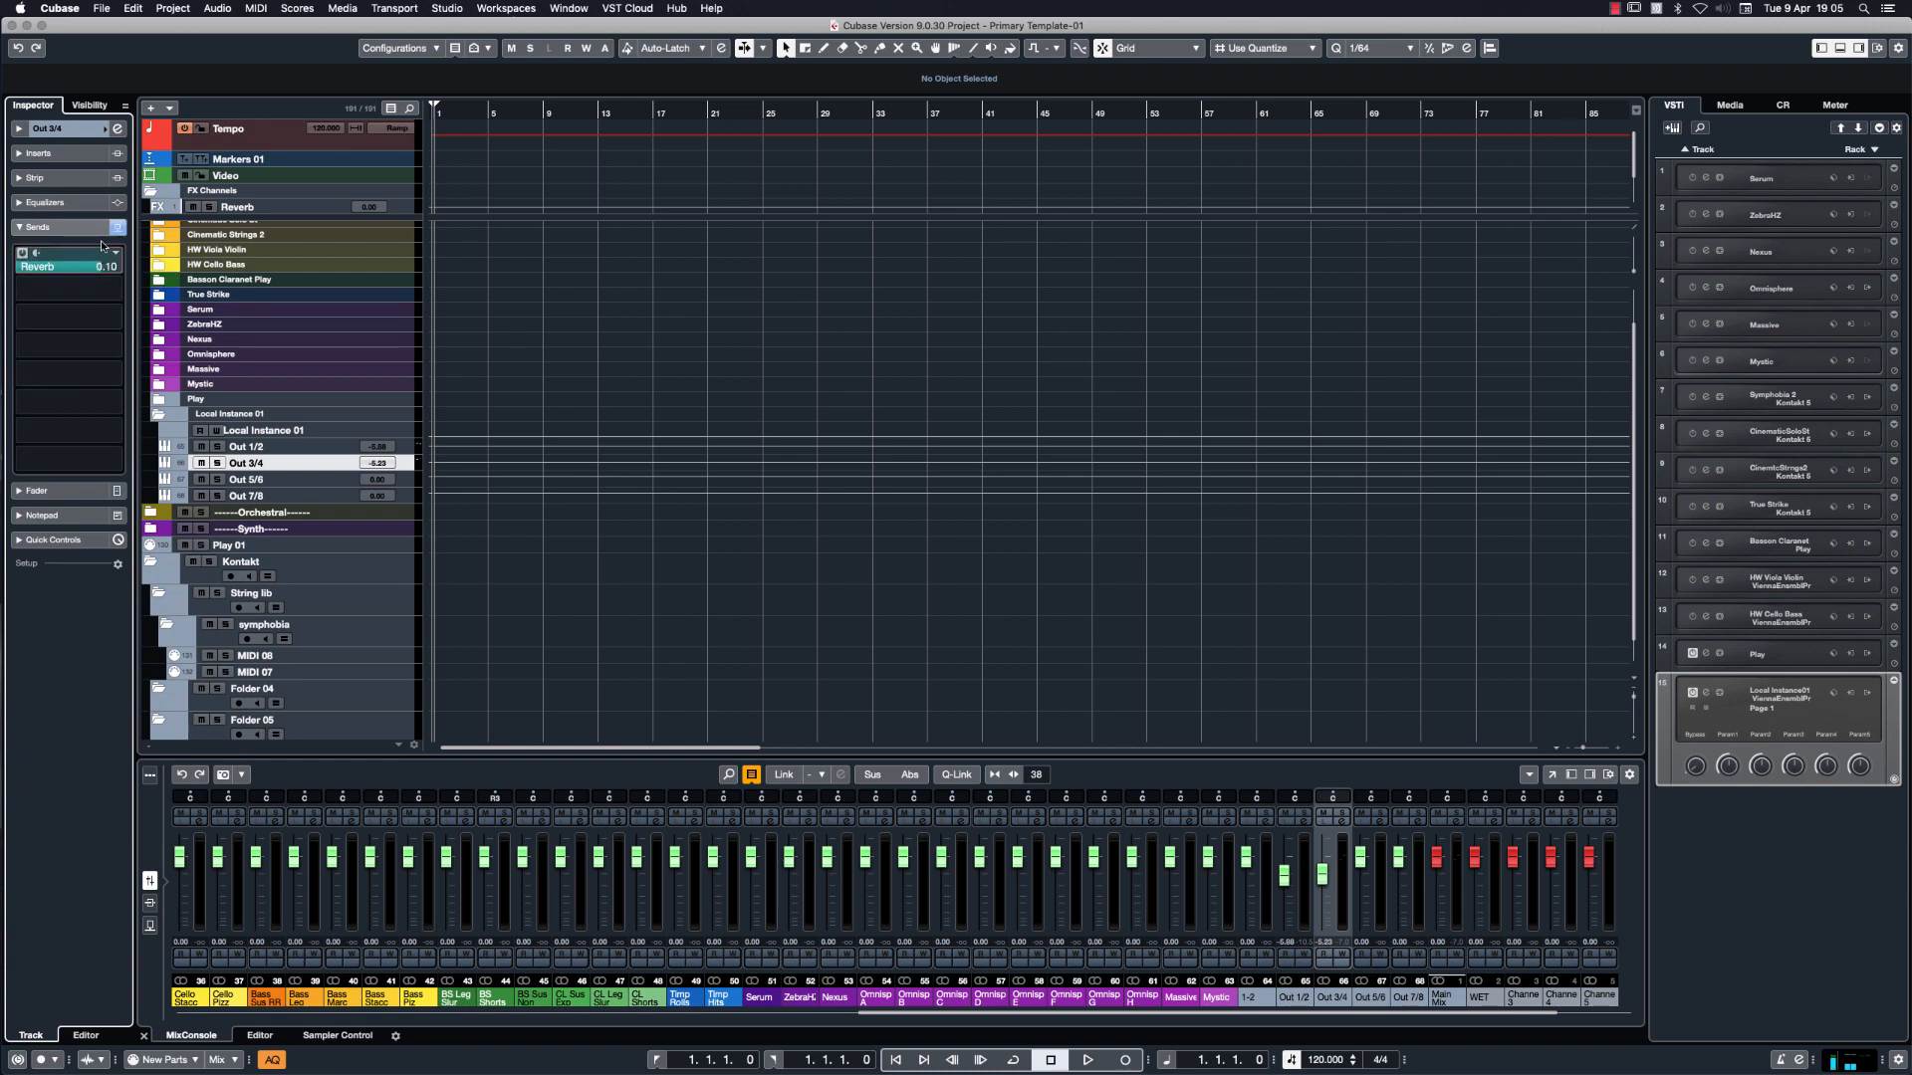
pyautogui.moveTo(100, 268); pyautogui.dragTo(117, 260)
# Open the MixConsole in its own window and display the sends of the Out 1/2 and Out 3/4 channels.
pyautogui.click(506, 12)
pyautogui.moveTo(447, 9)
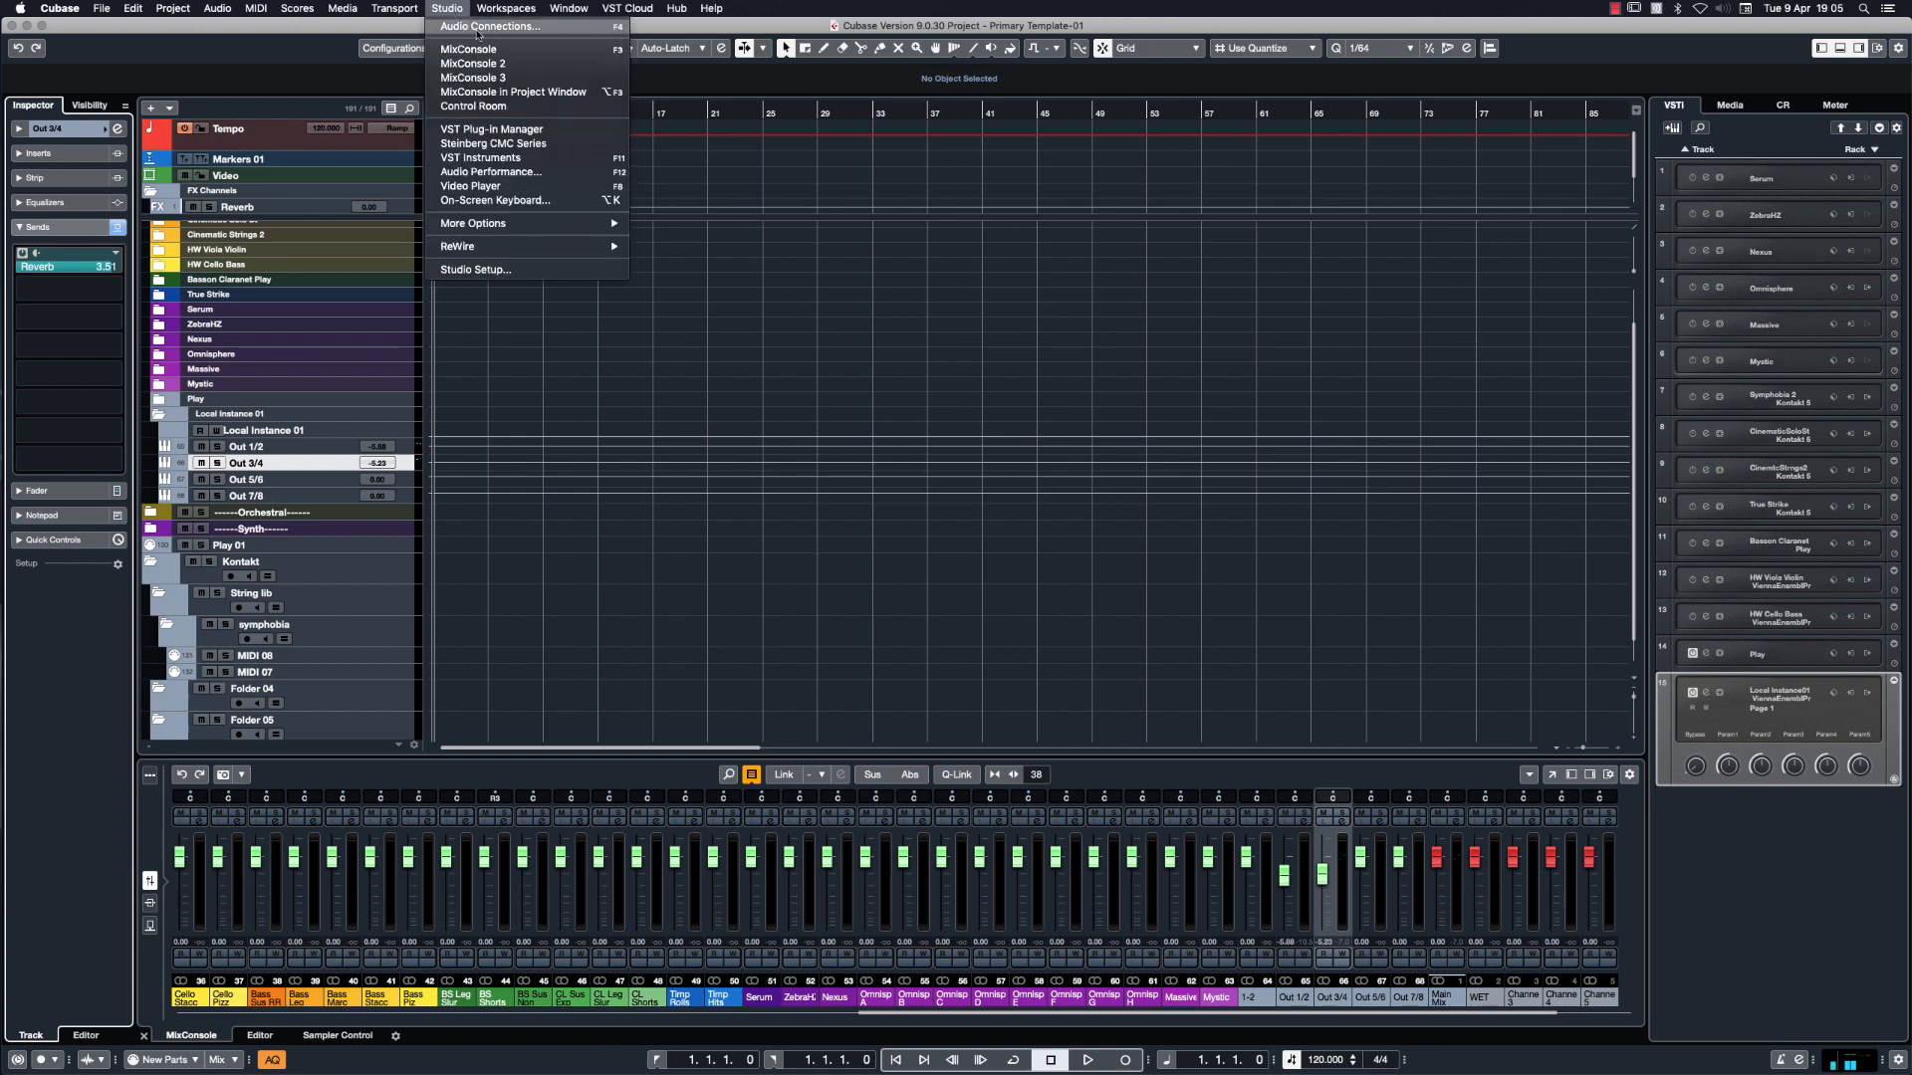
pyautogui.click(474, 48)
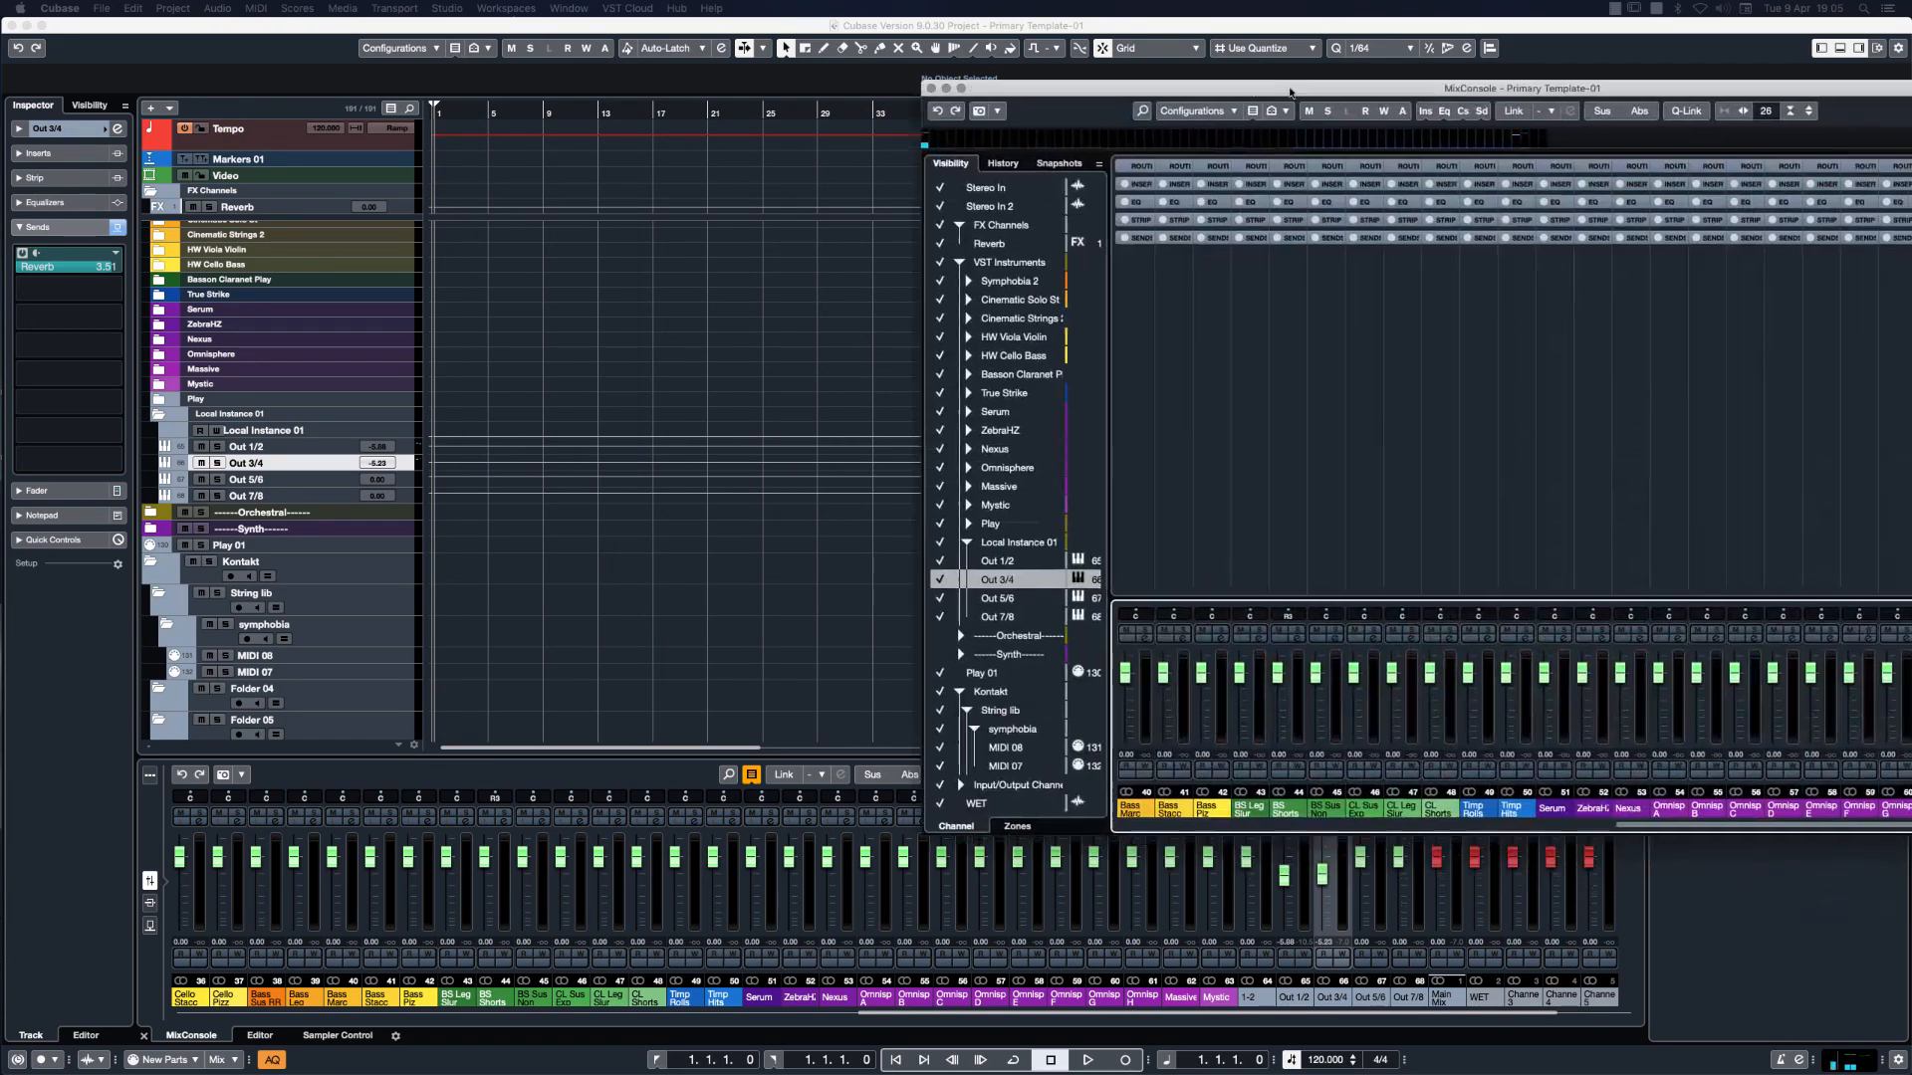
pyautogui.moveTo(1019, 130); pyautogui.dragTo(1911, 131)
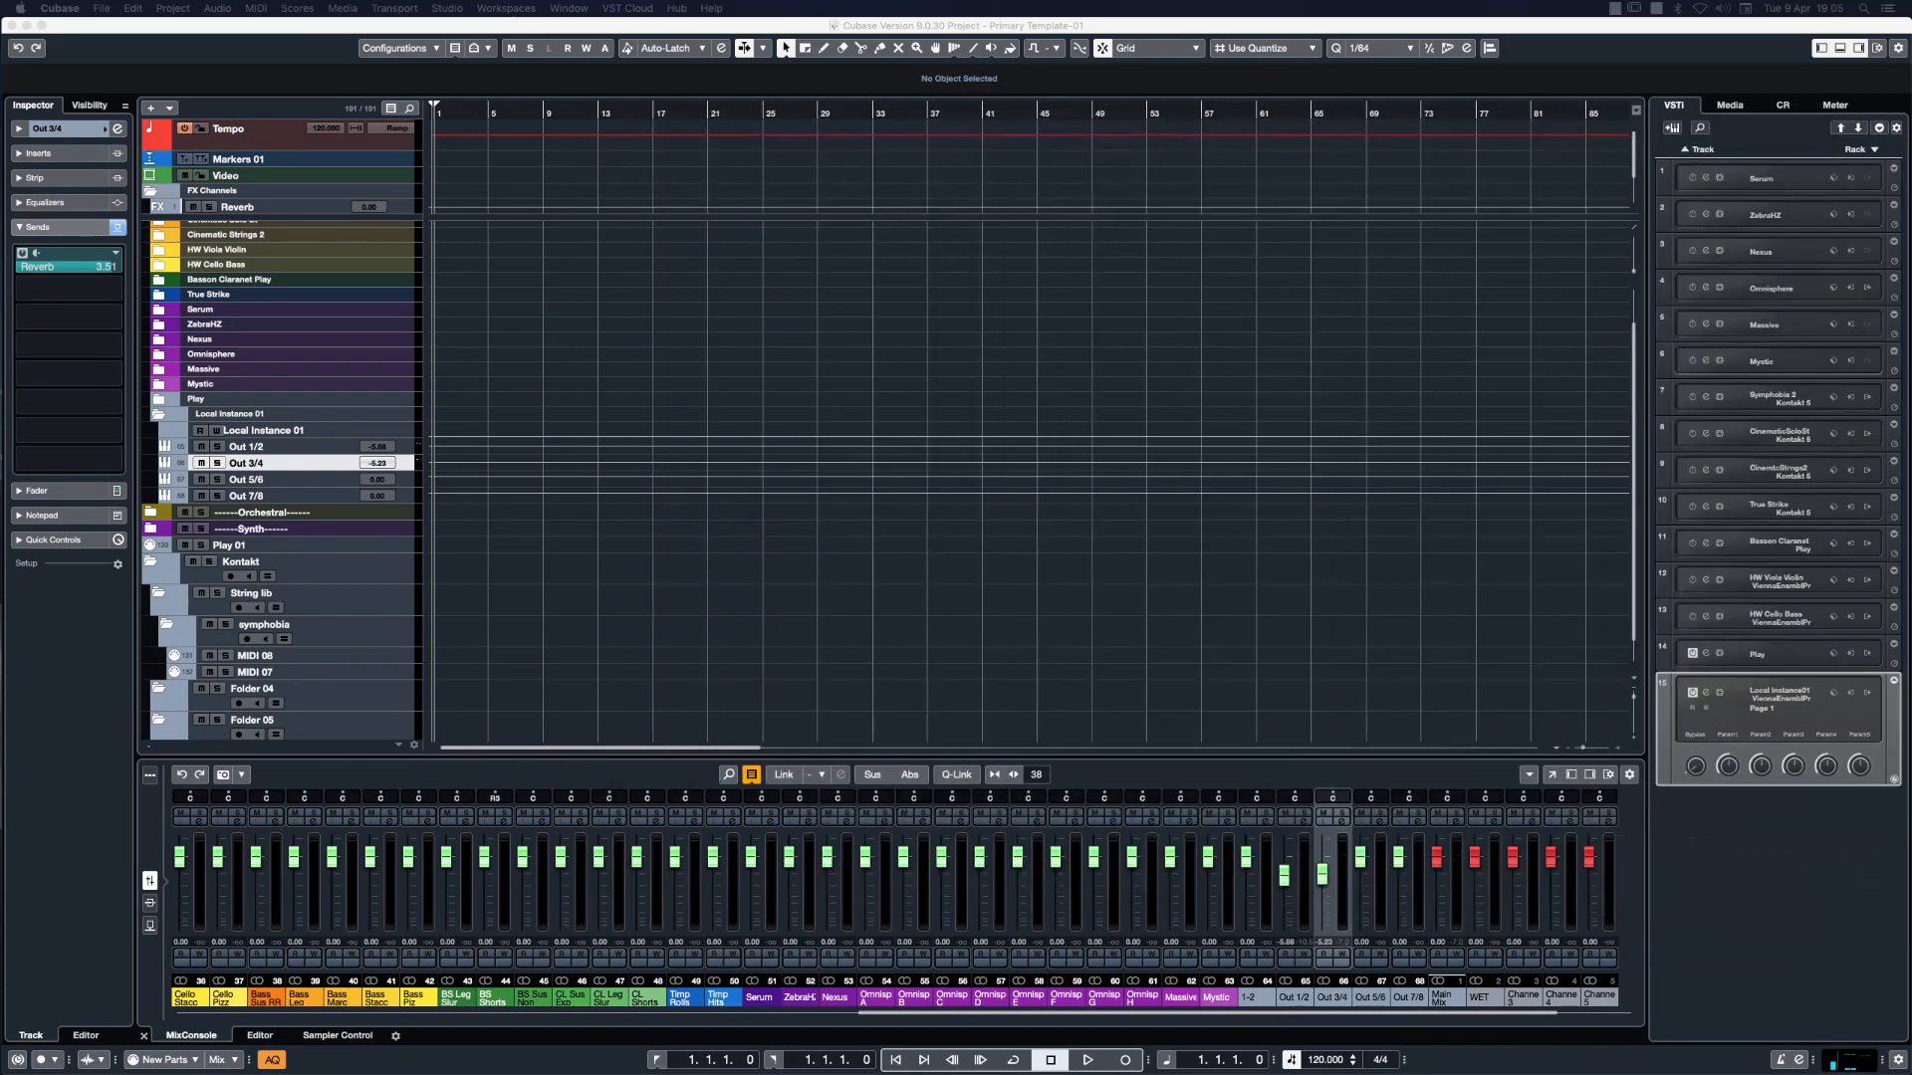
pyautogui.press('F3')
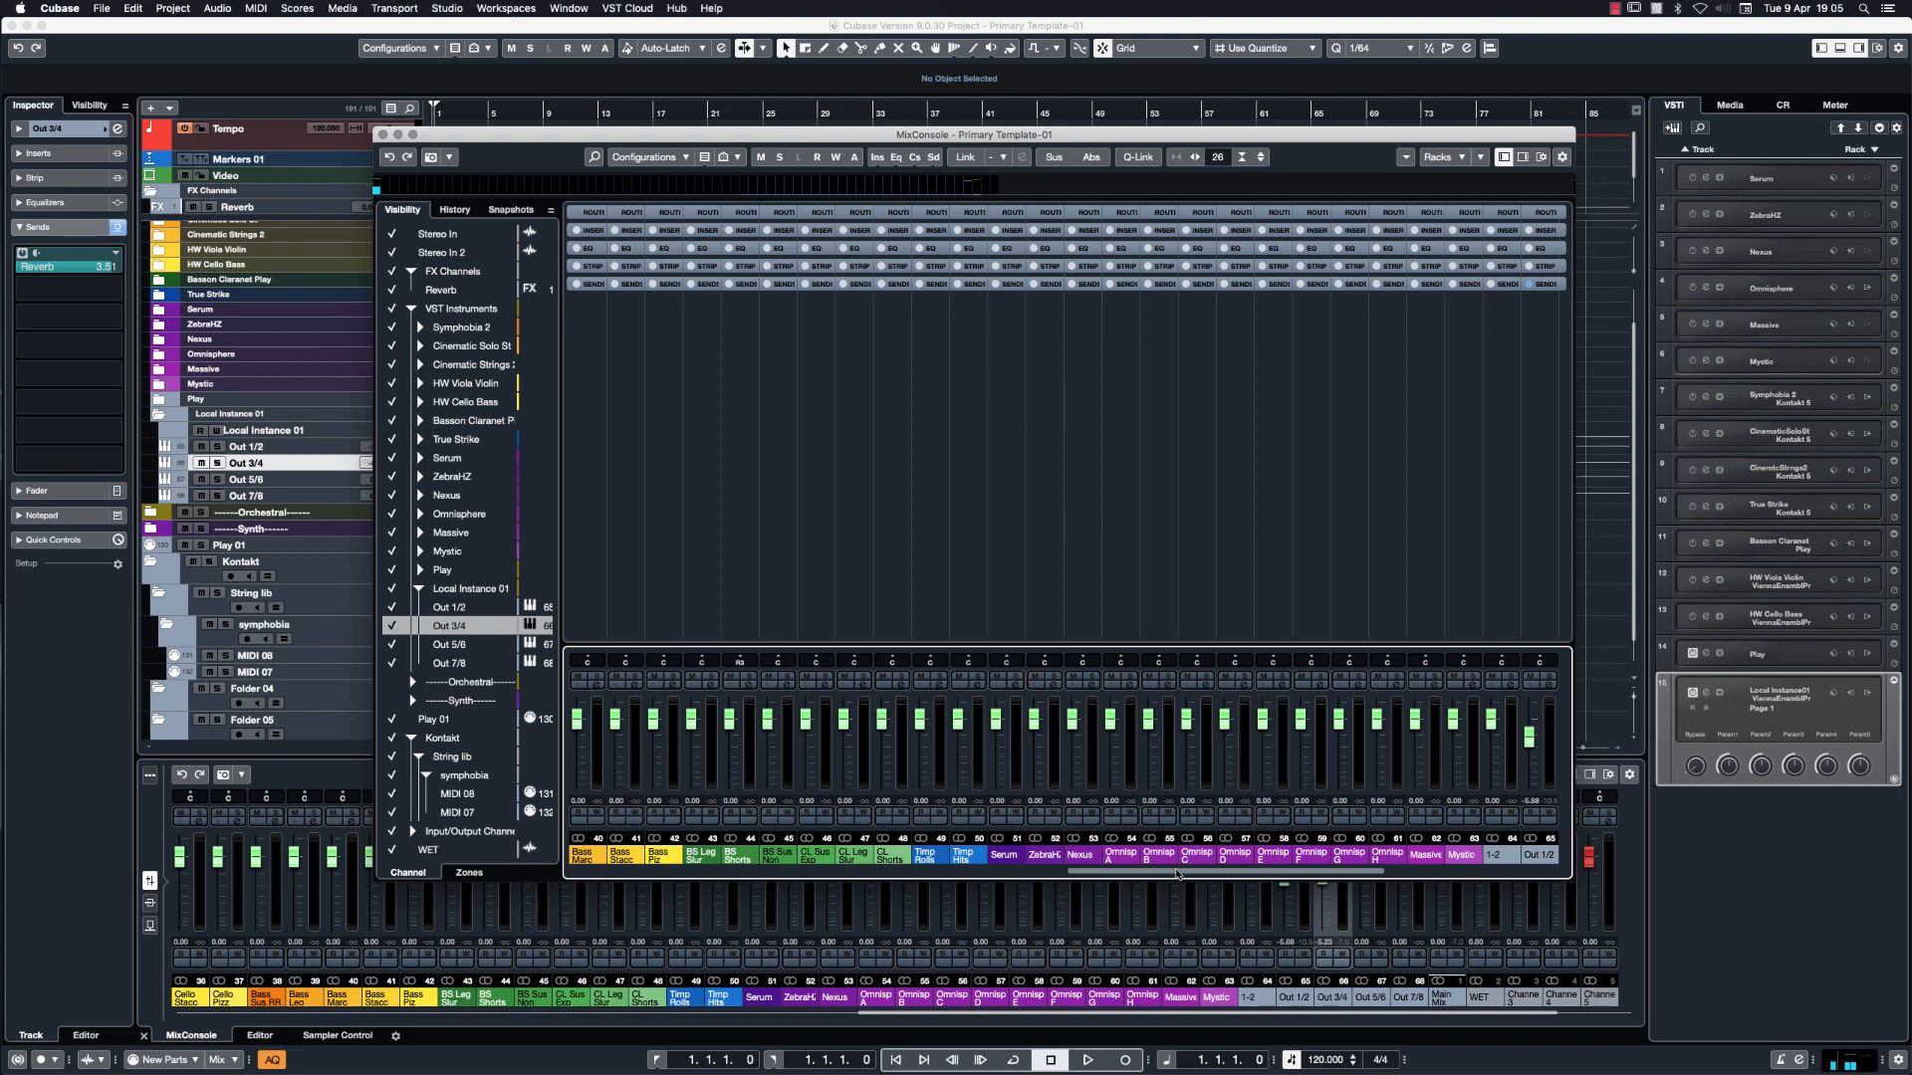
pyautogui.moveTo(1178, 876); pyautogui.dragTo(1265, 882)
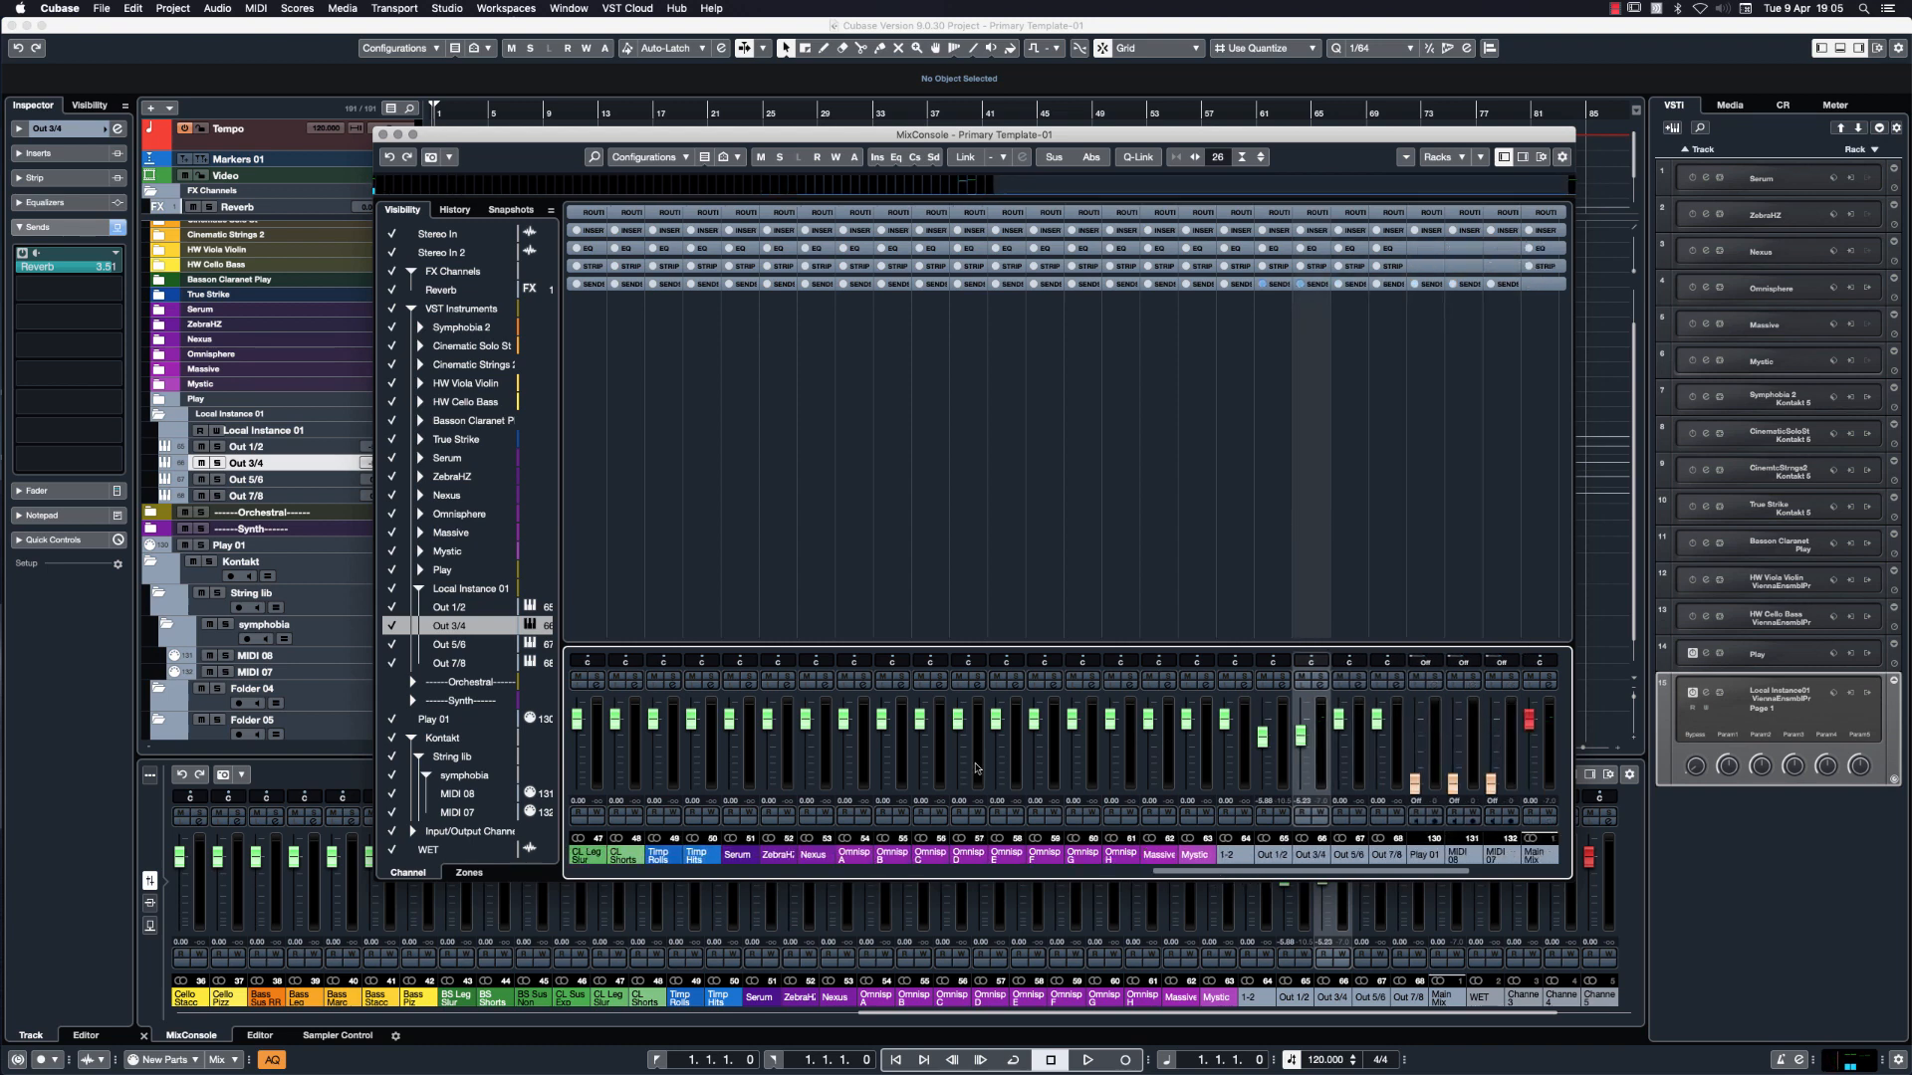
pyautogui.click(1279, 285)
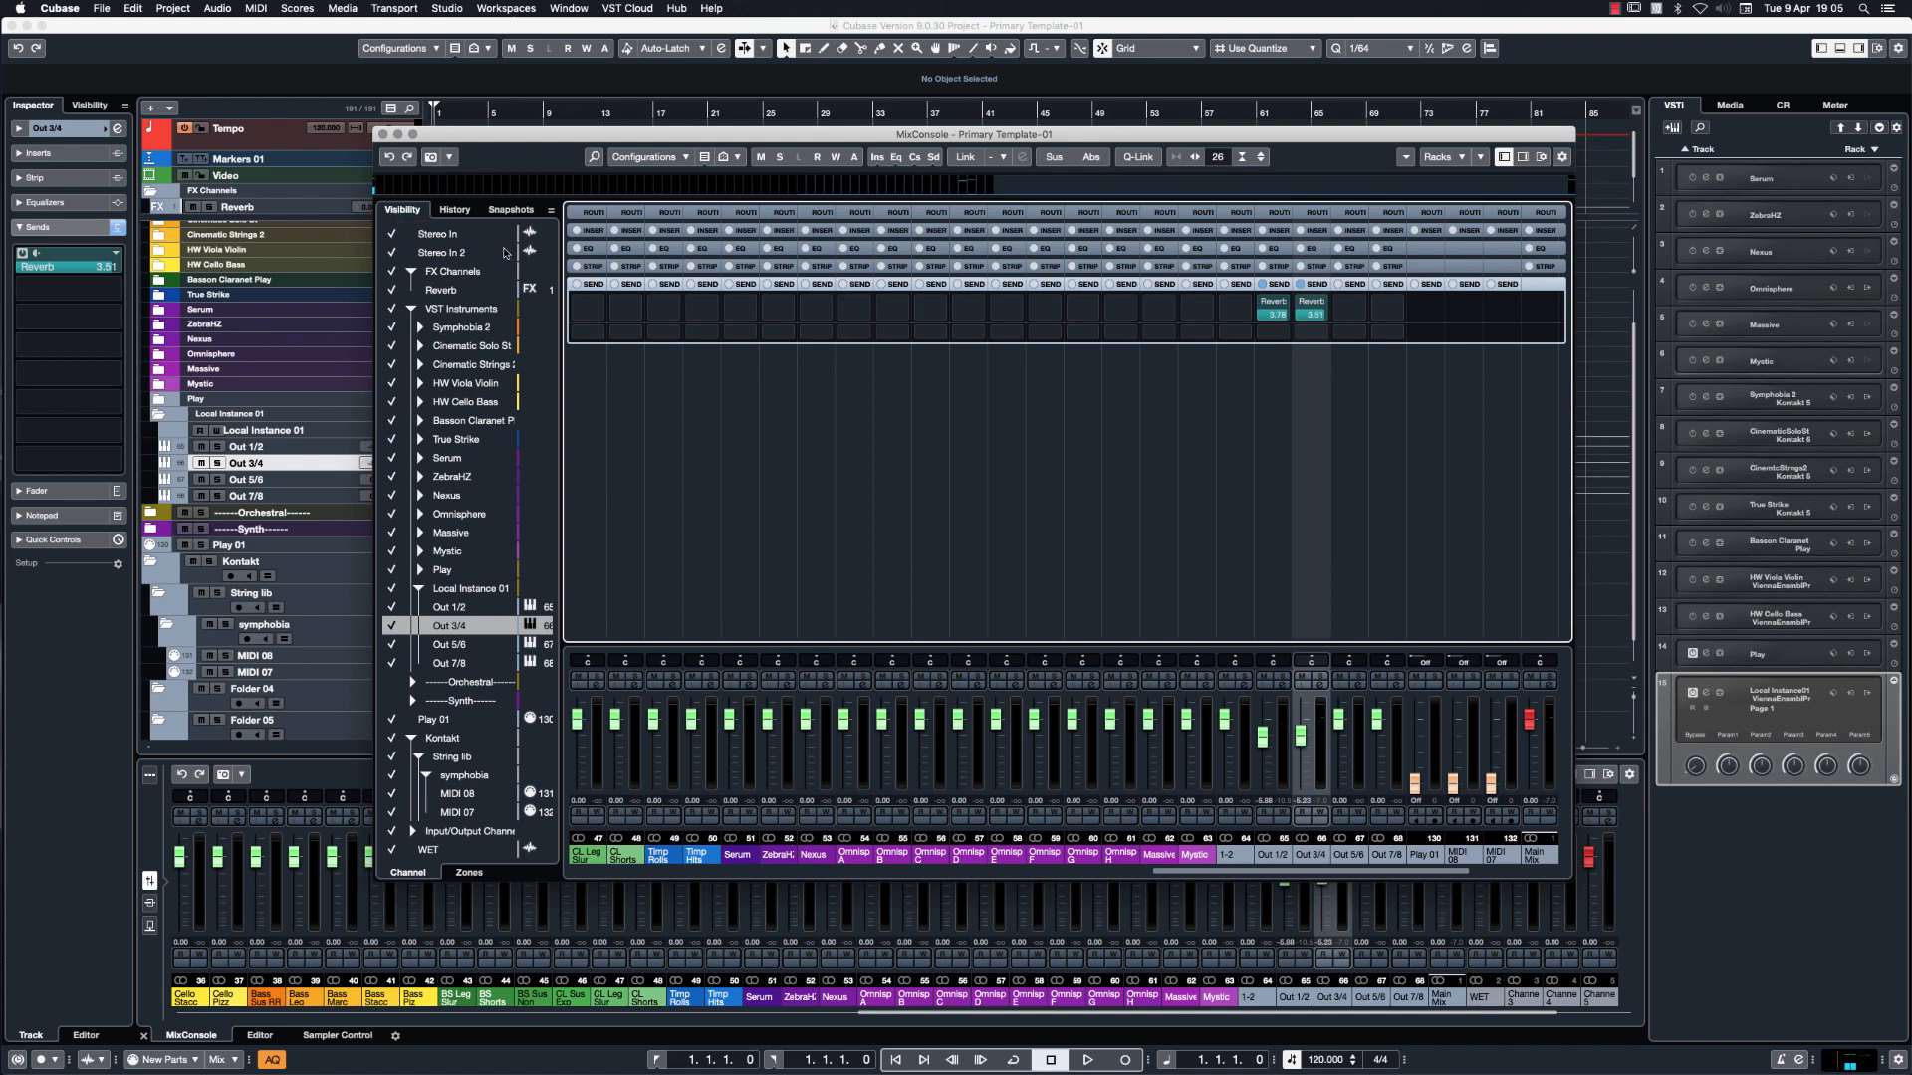
# Hide the VST Instruments, Play 01, MIDI 06 and MIDI 07 channels in the MixConsole and check the Input/Output Channels folder.
pyautogui.click(414, 310)
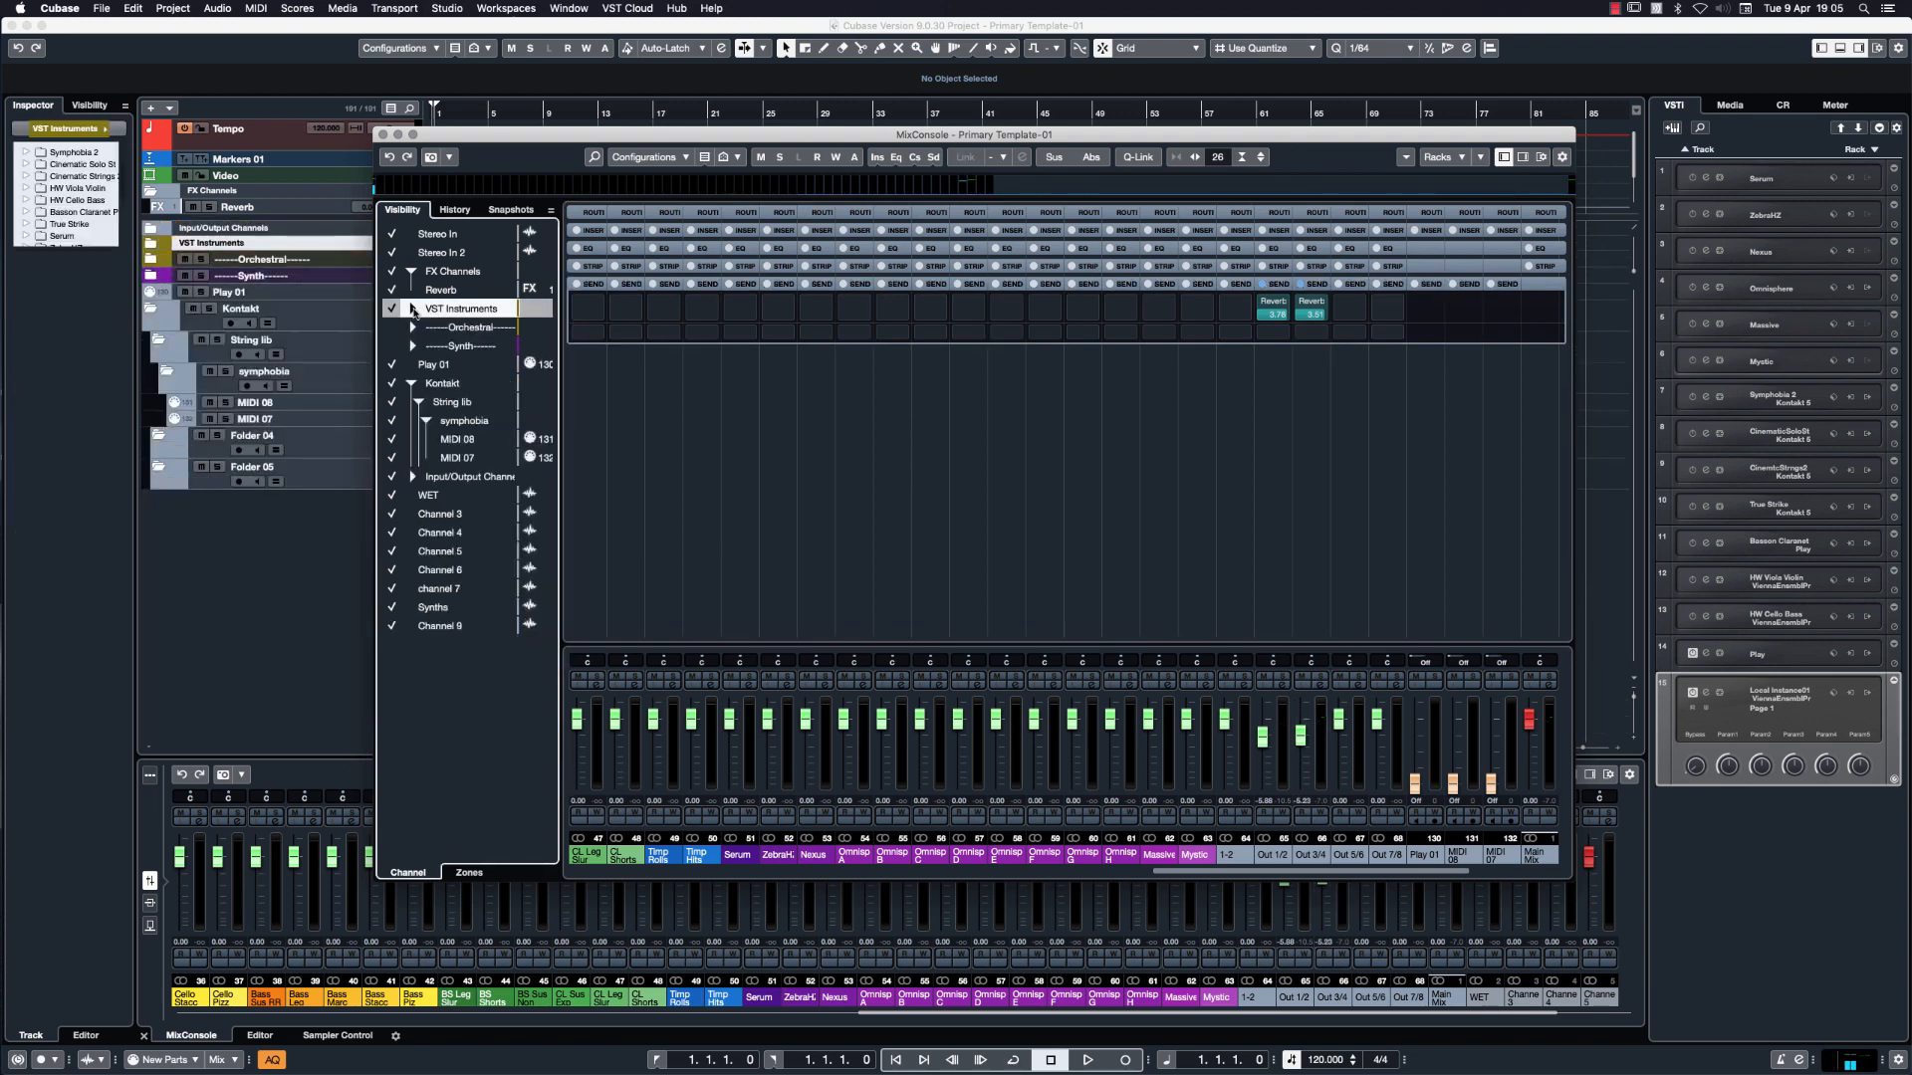
pyautogui.click(393, 313)
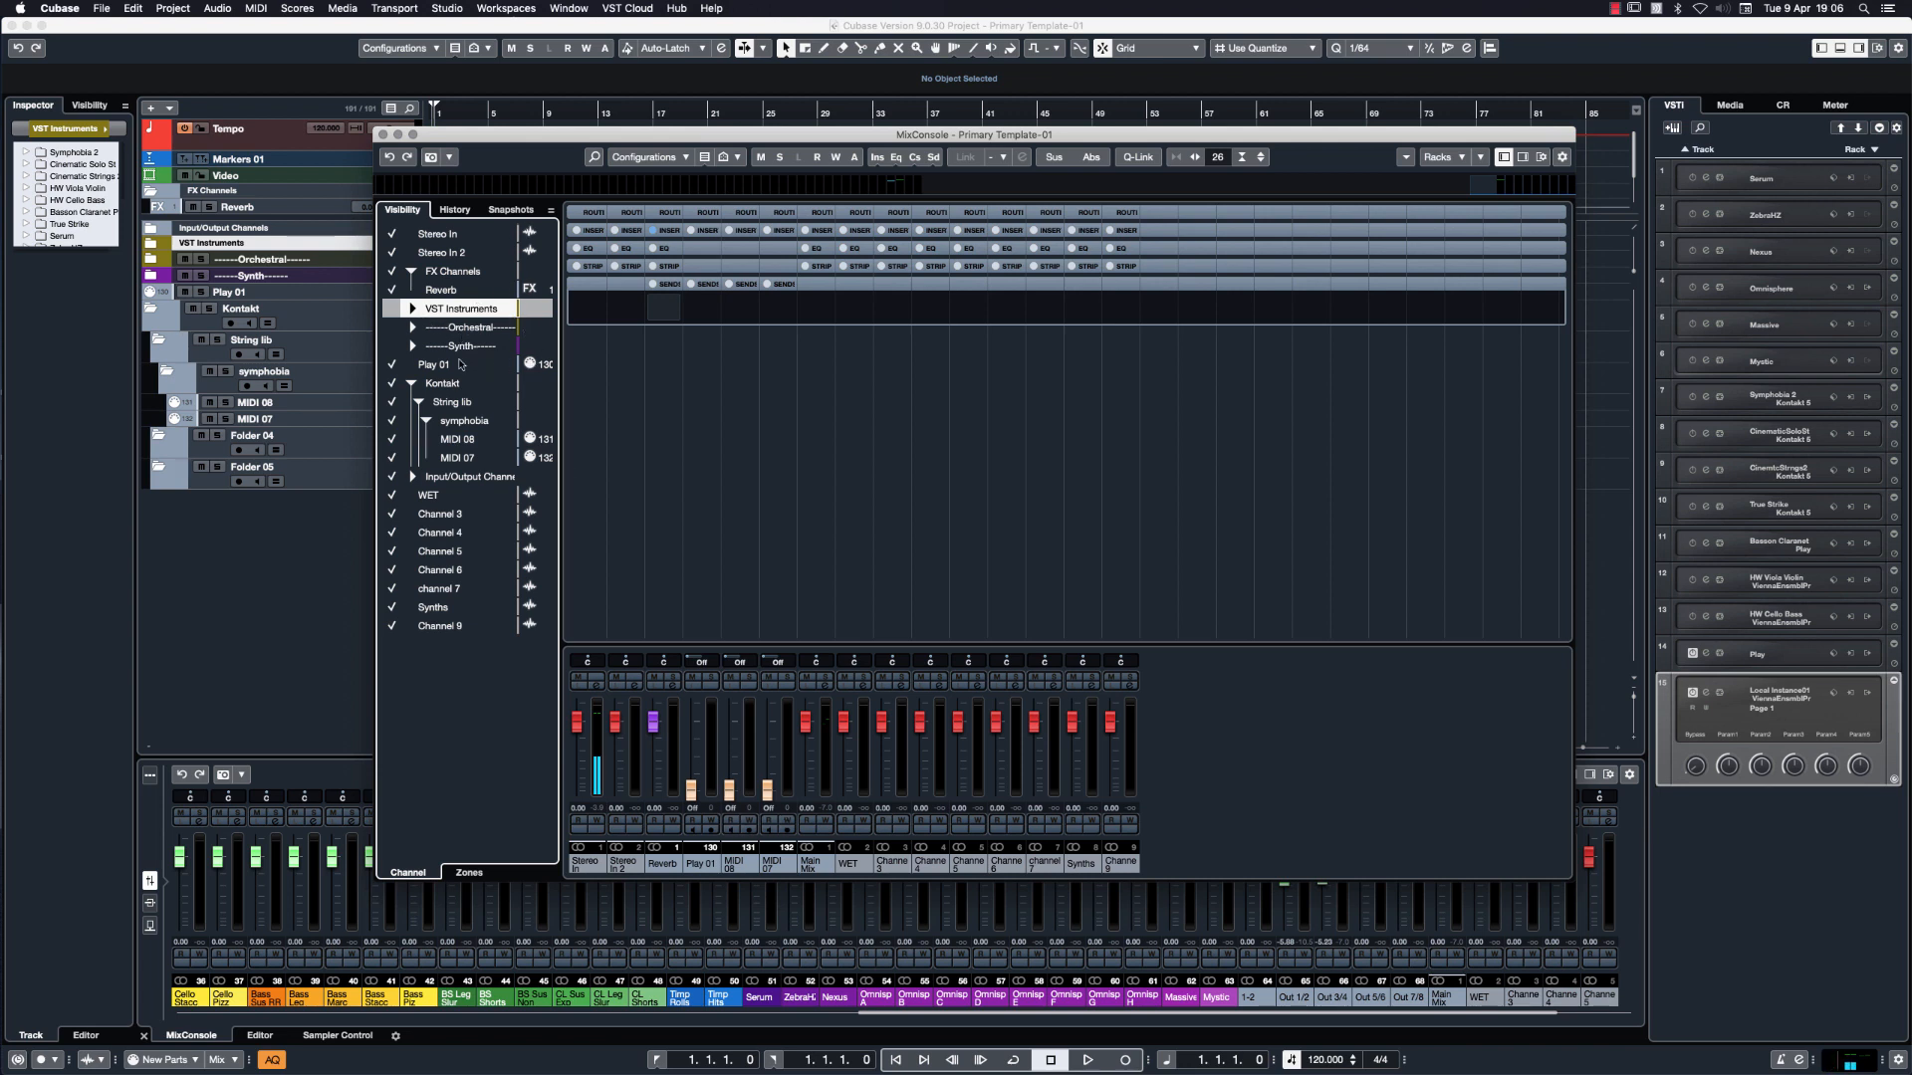
pyautogui.click(392, 364)
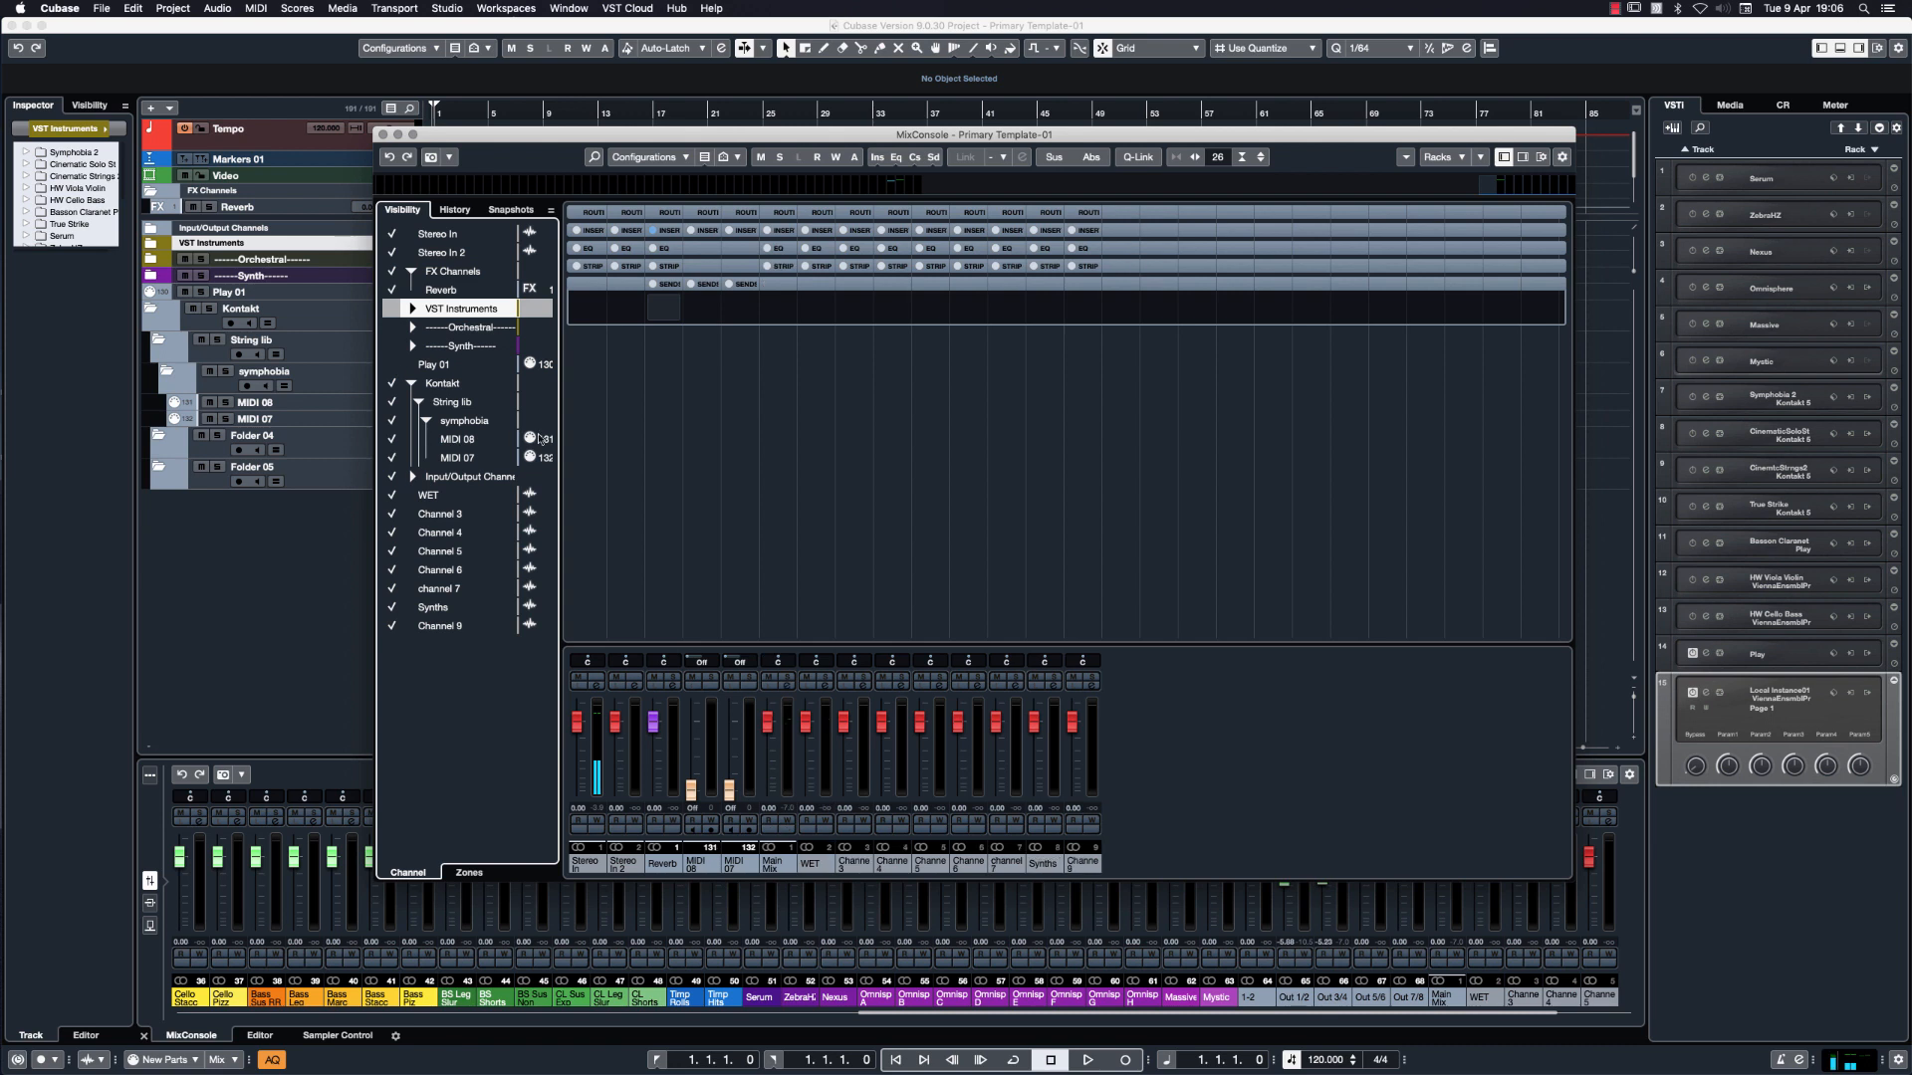
pyautogui.click(395, 441)
pyautogui.click(395, 458)
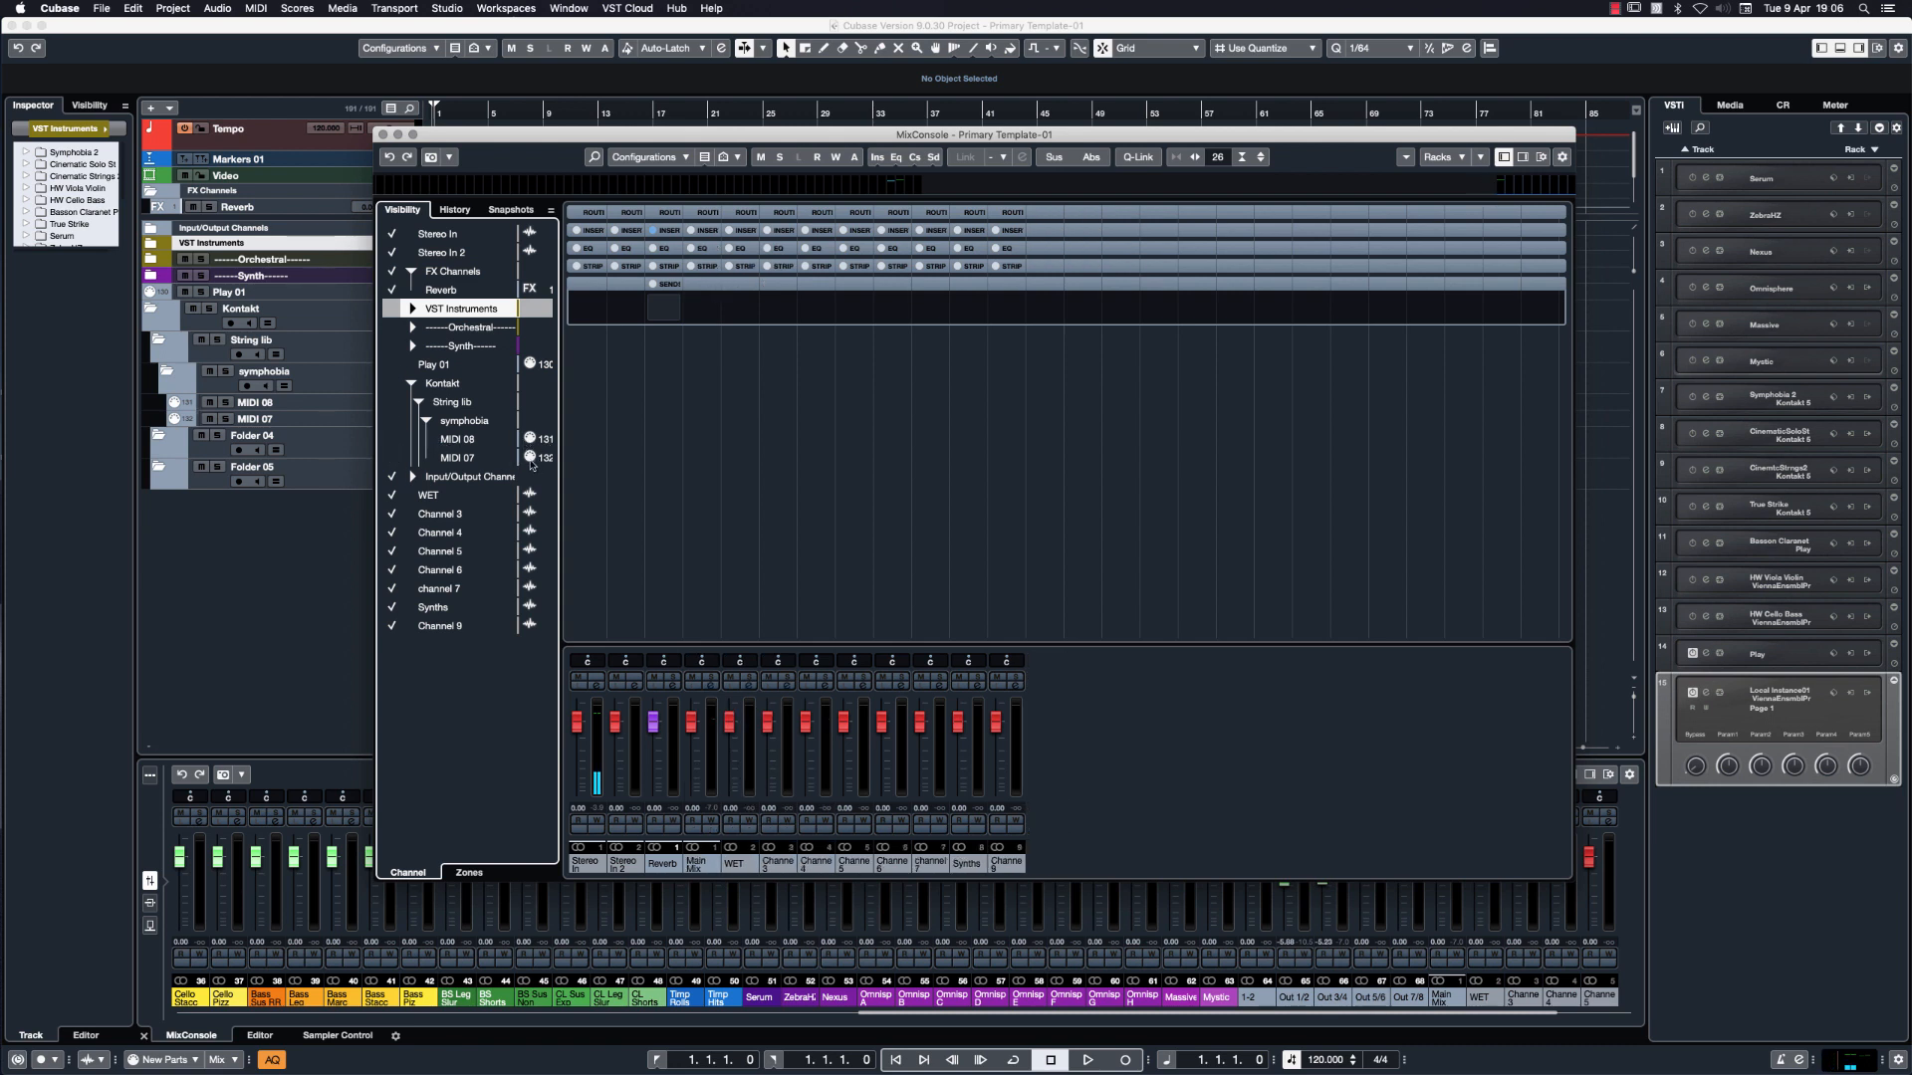
pyautogui.click(413, 477)
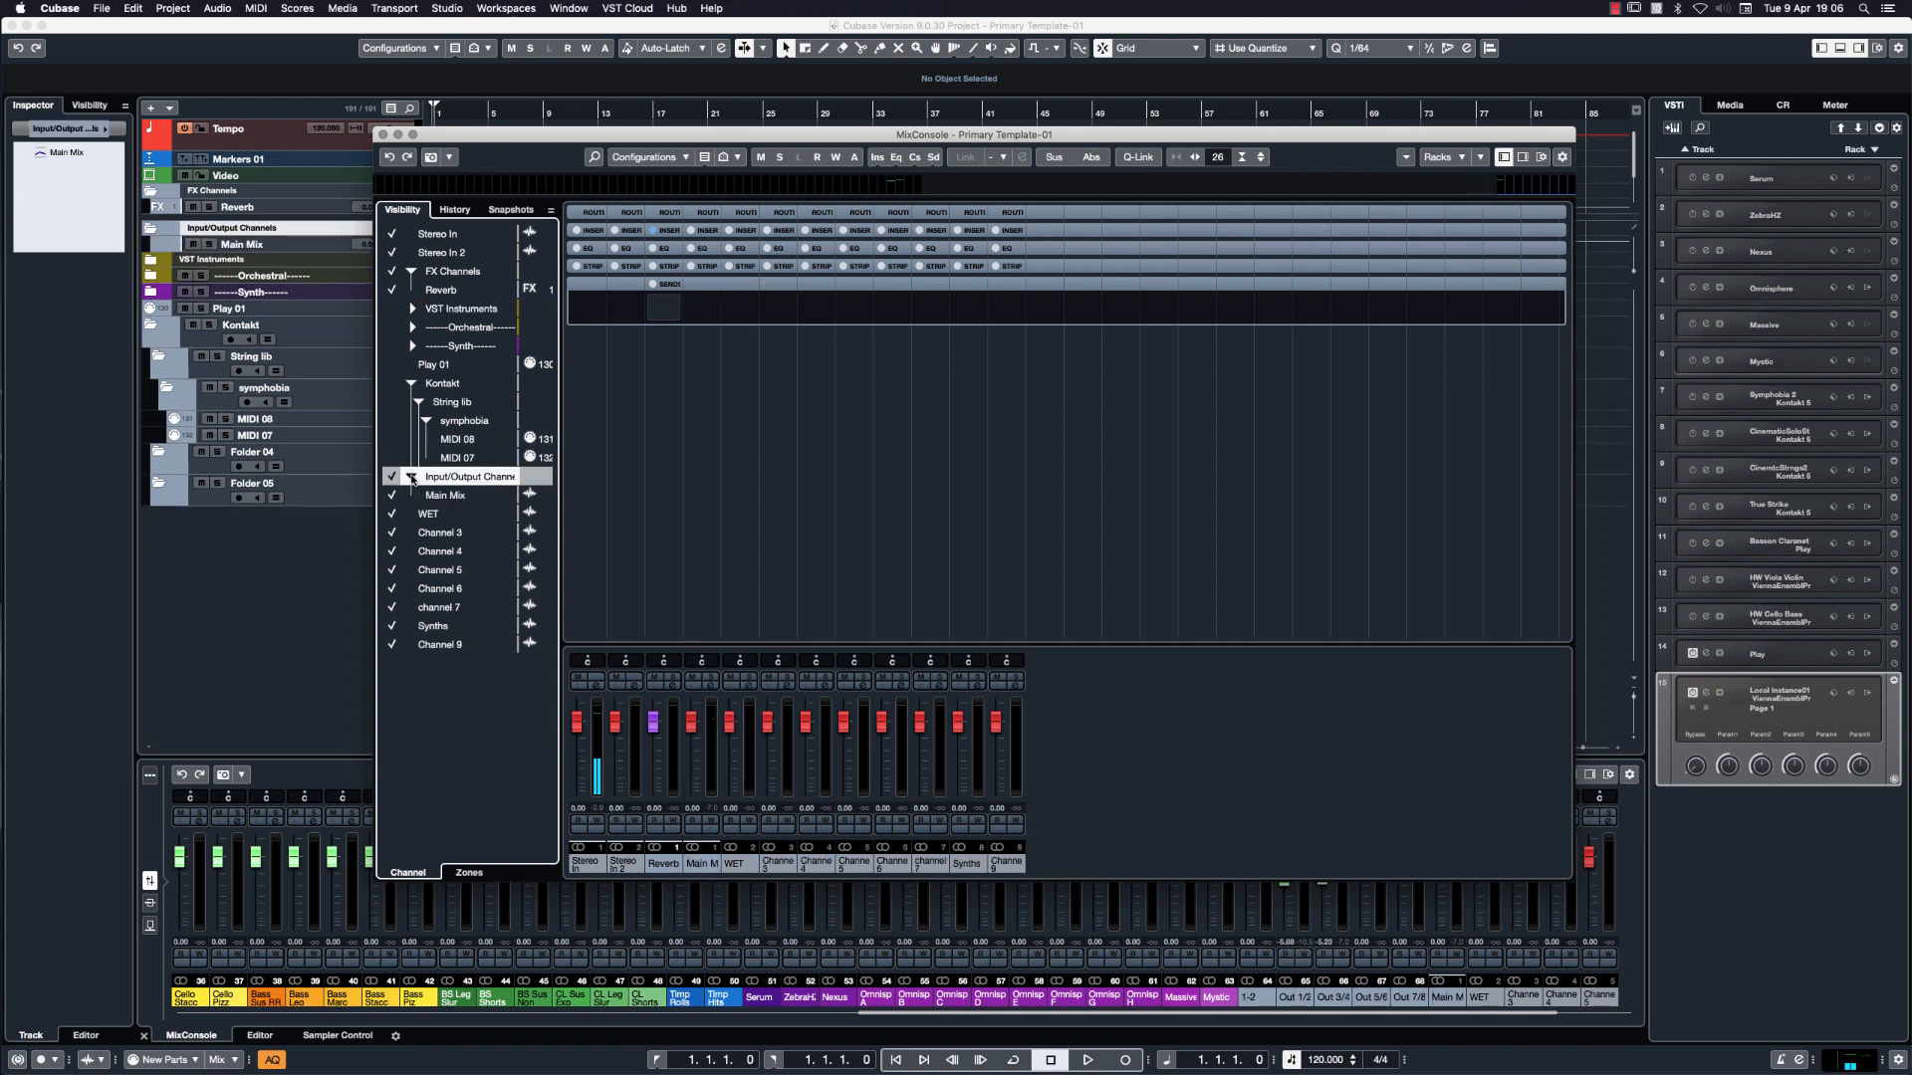
pyautogui.click(412, 477)
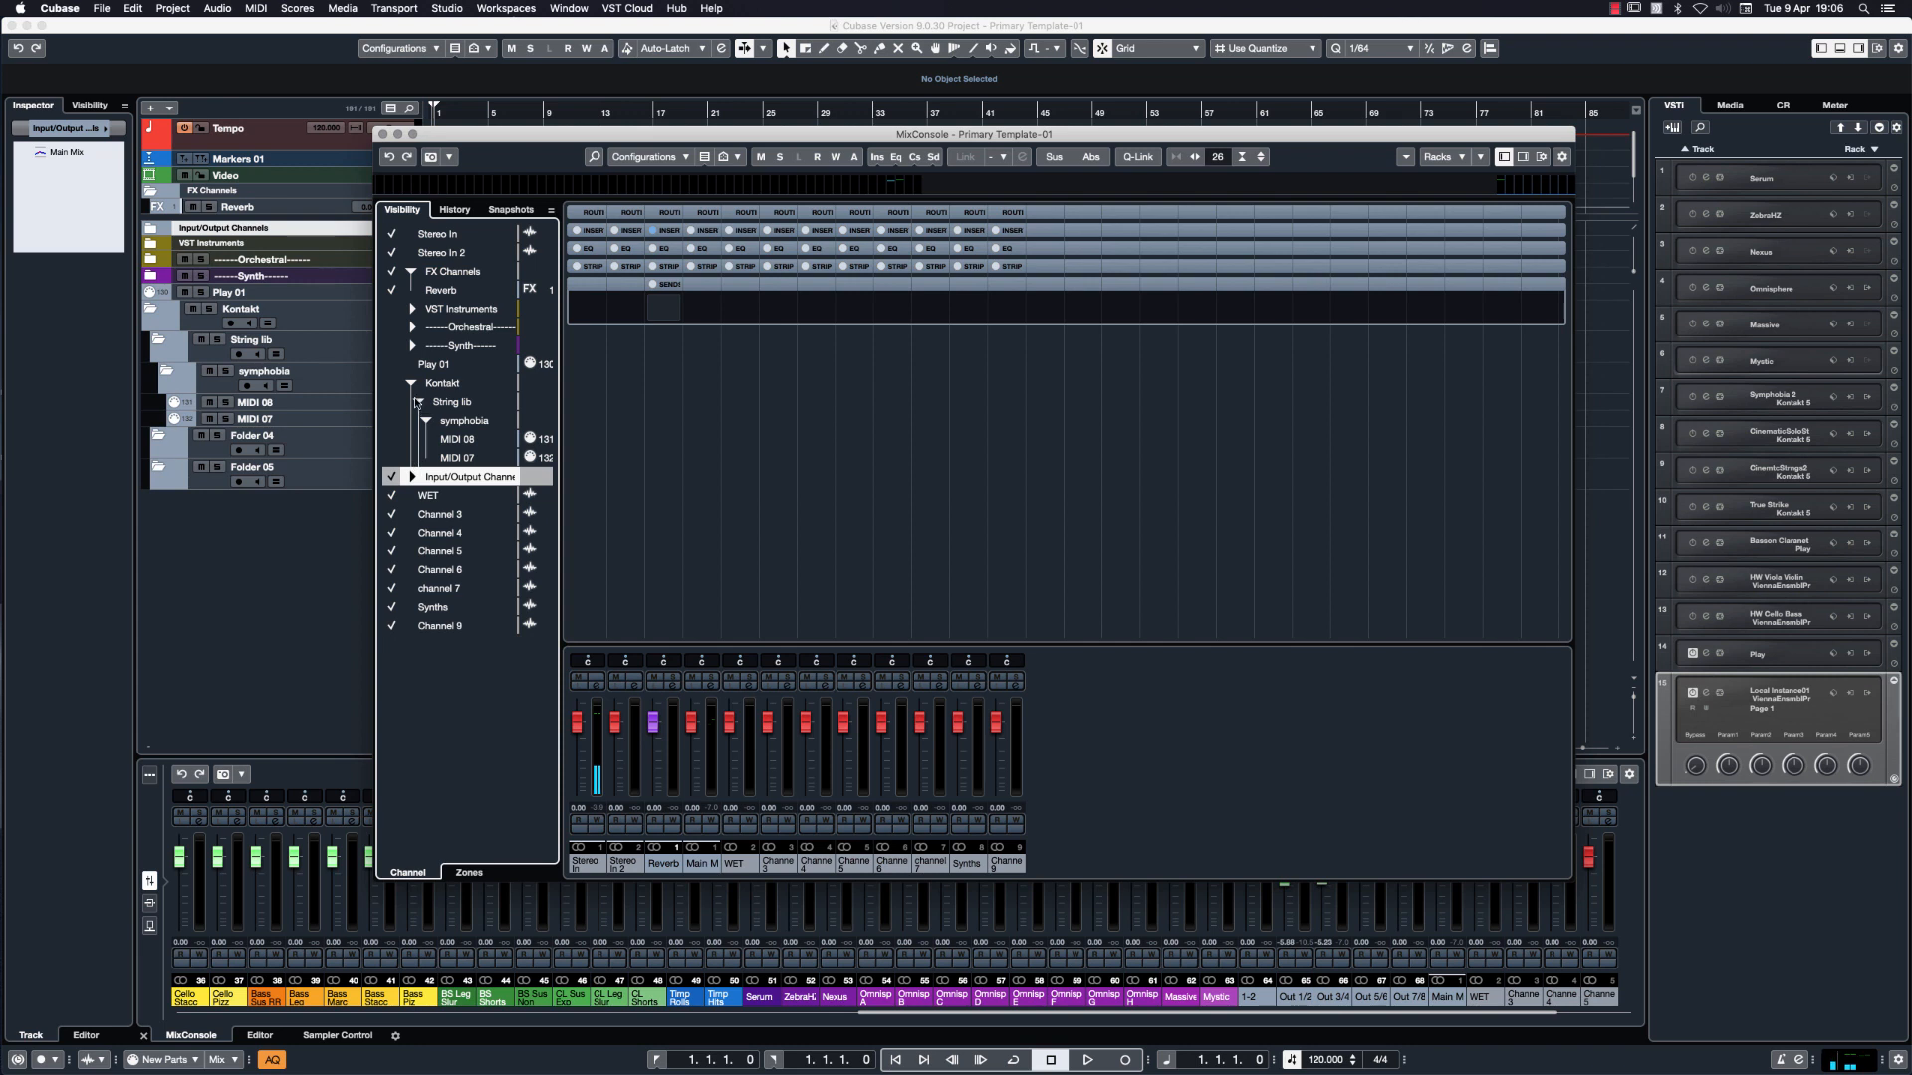
# Expand VST Instruments in the MixConsole visibility list and show only the Local Instance 01 channels, leaving Play hidden.
pyautogui.click(413, 309)
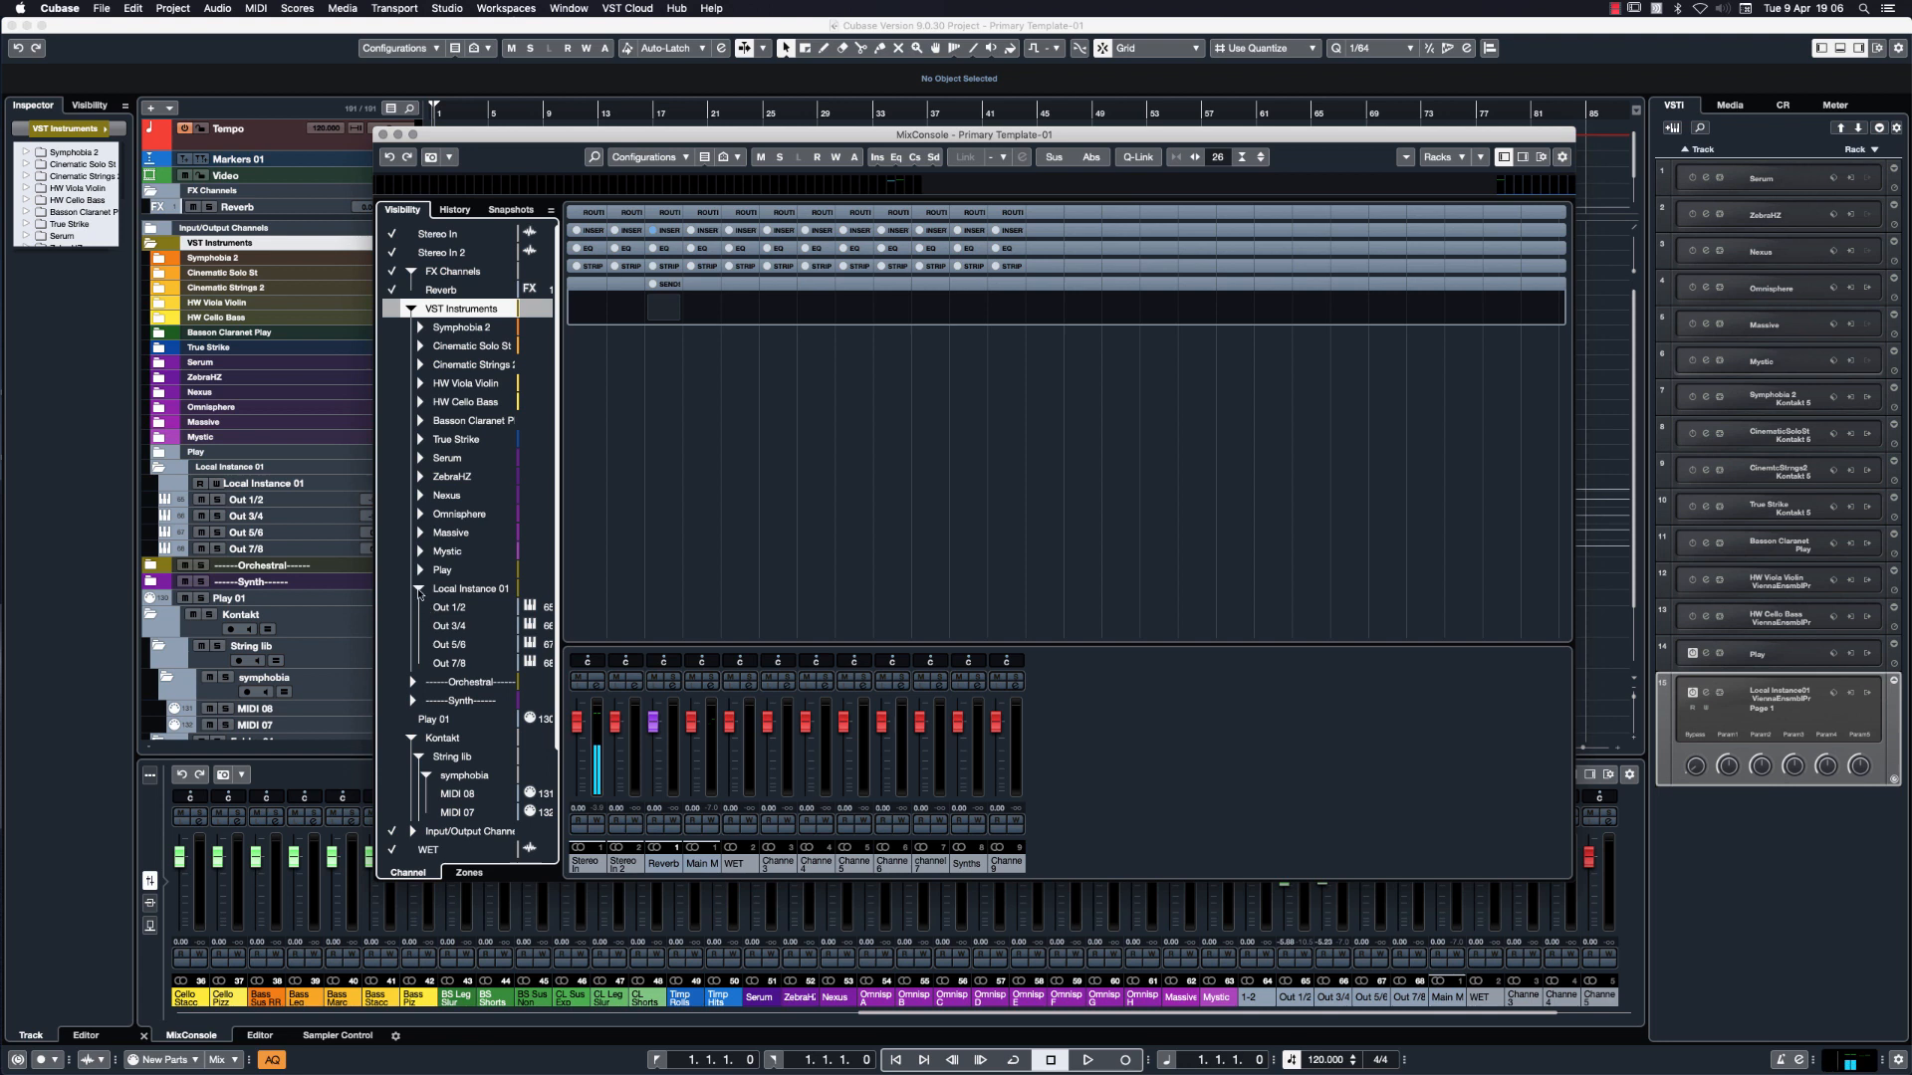
pyautogui.click(419, 589)
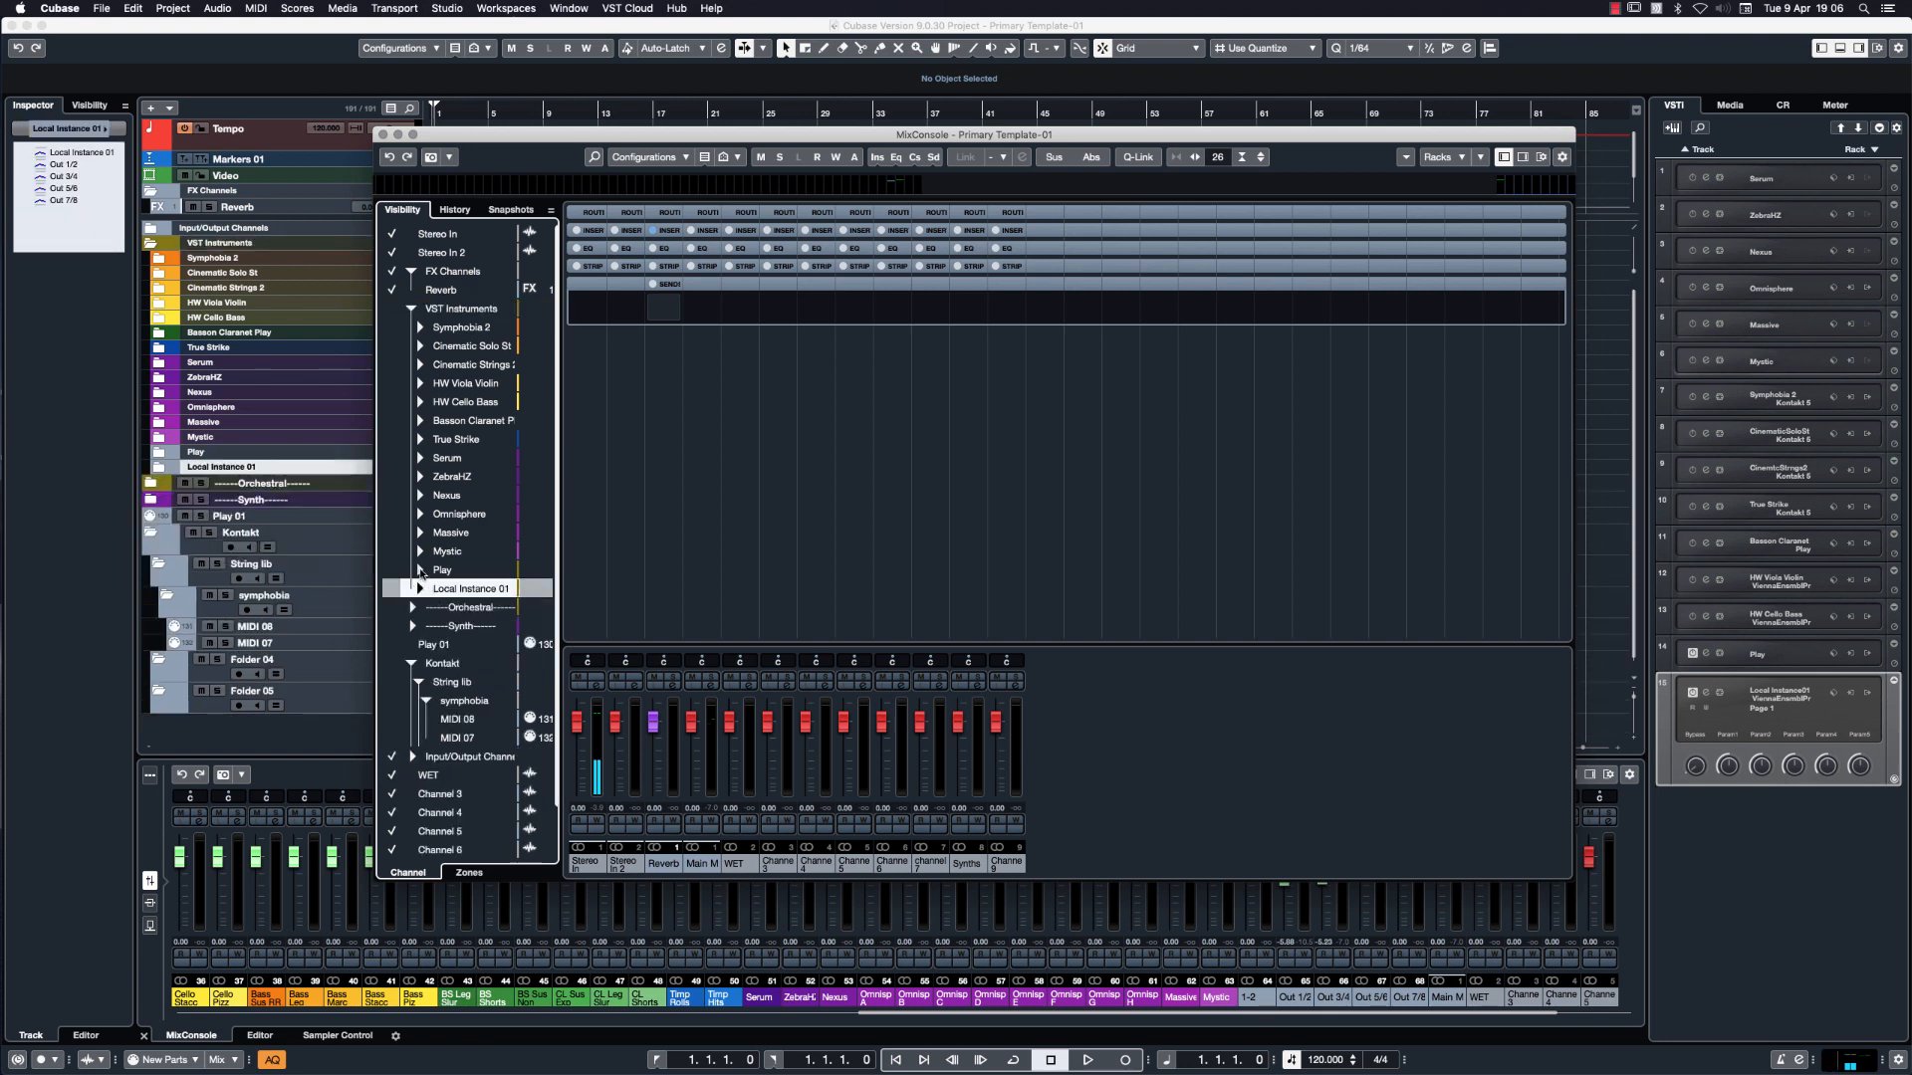
pyautogui.click(420, 570)
pyautogui.click(394, 570)
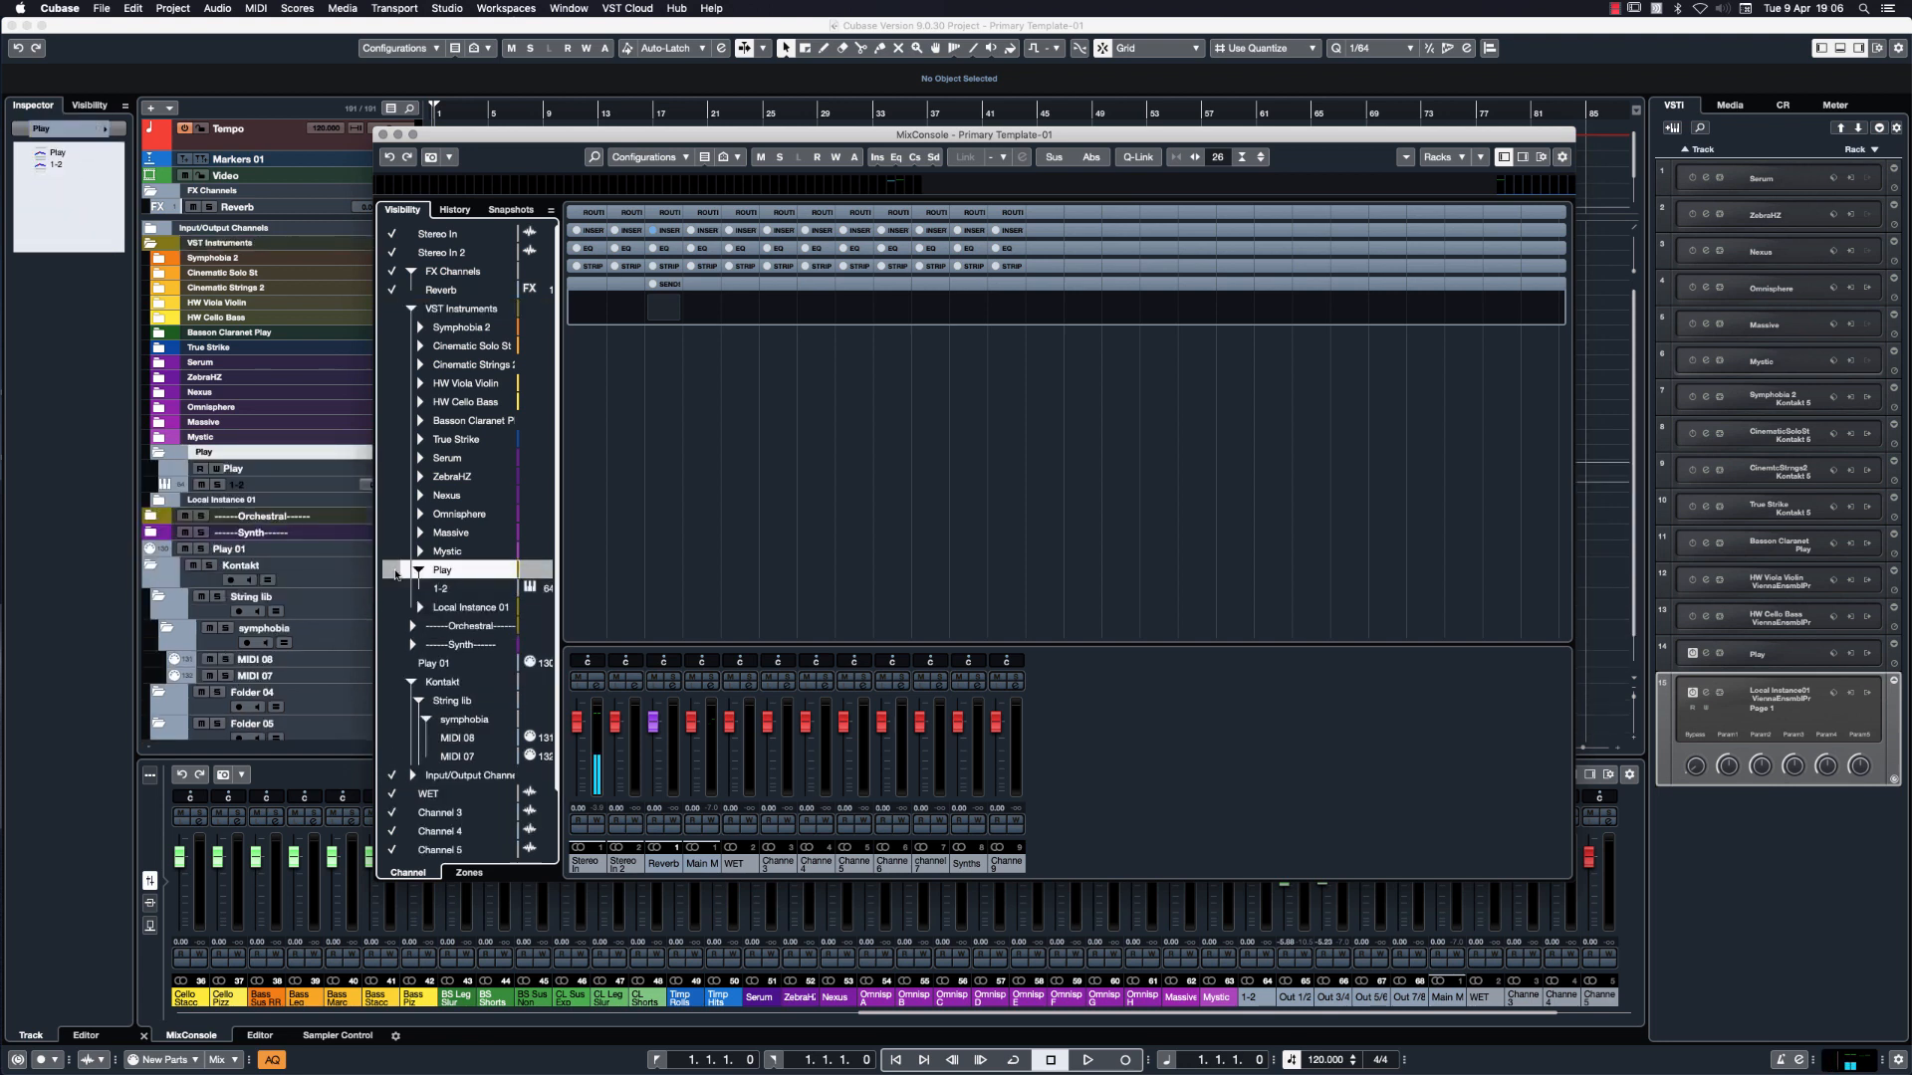
pyautogui.click(393, 572)
pyautogui.click(393, 606)
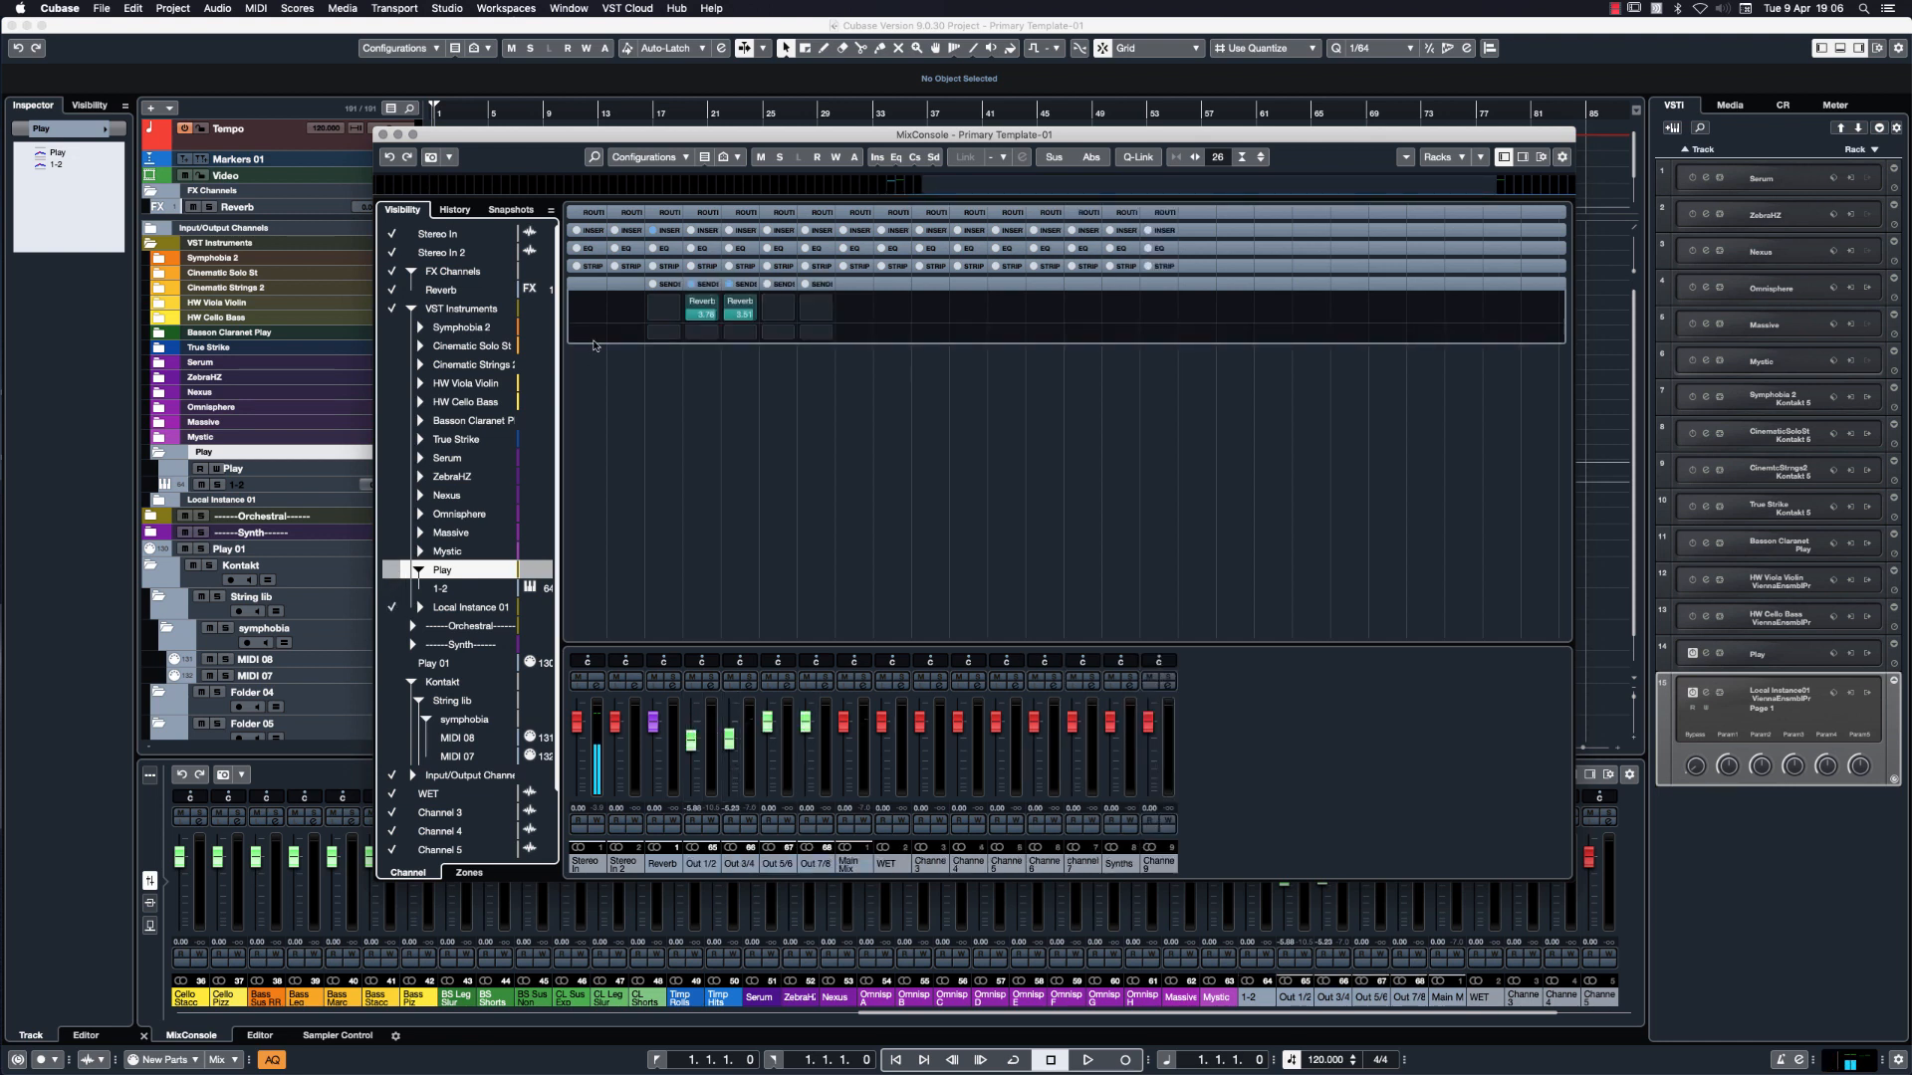
# Widen the MixConsole's visibility list, close the MixConsole window, and collapse the VST Instruments folder in the track list.
pyautogui.moveTo(556, 368); pyautogui.dragTo(565, 419)
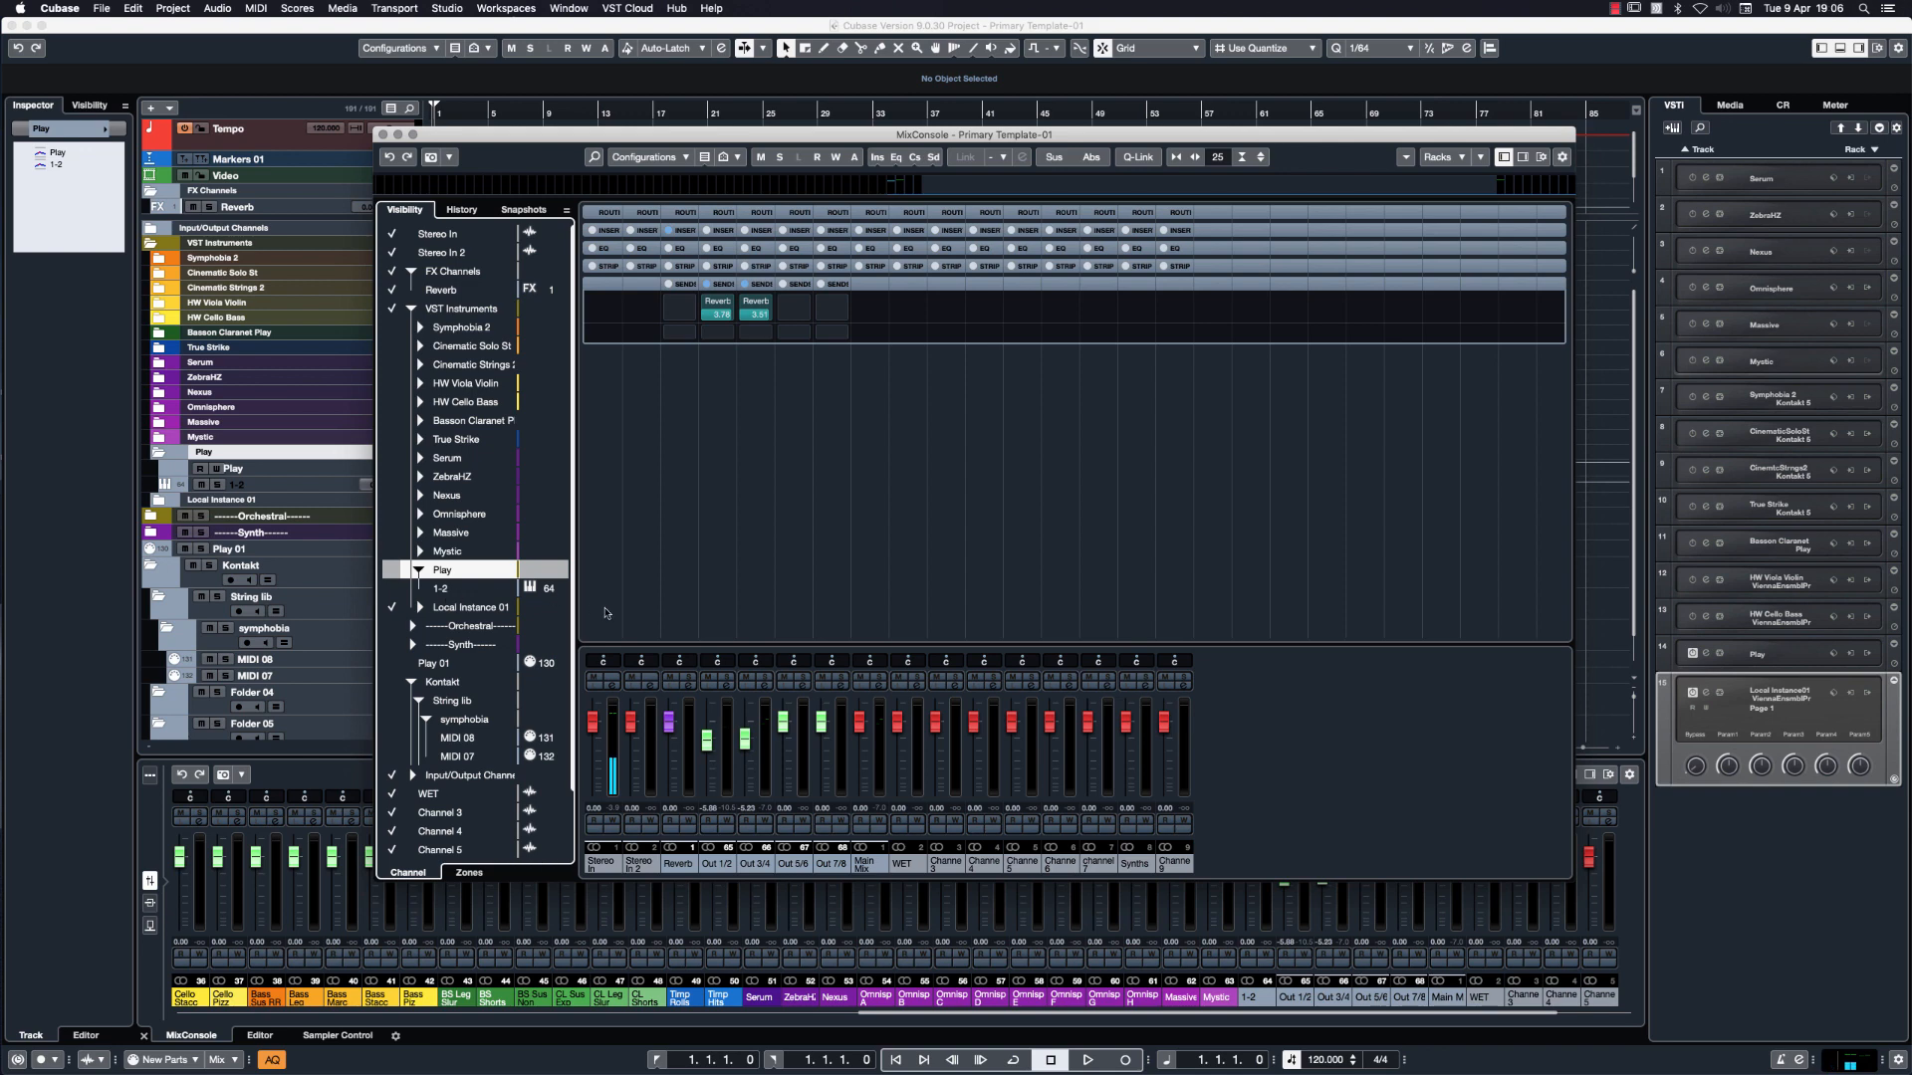
pyautogui.moveTo(493, 140); pyautogui.dragTo(727, 143)
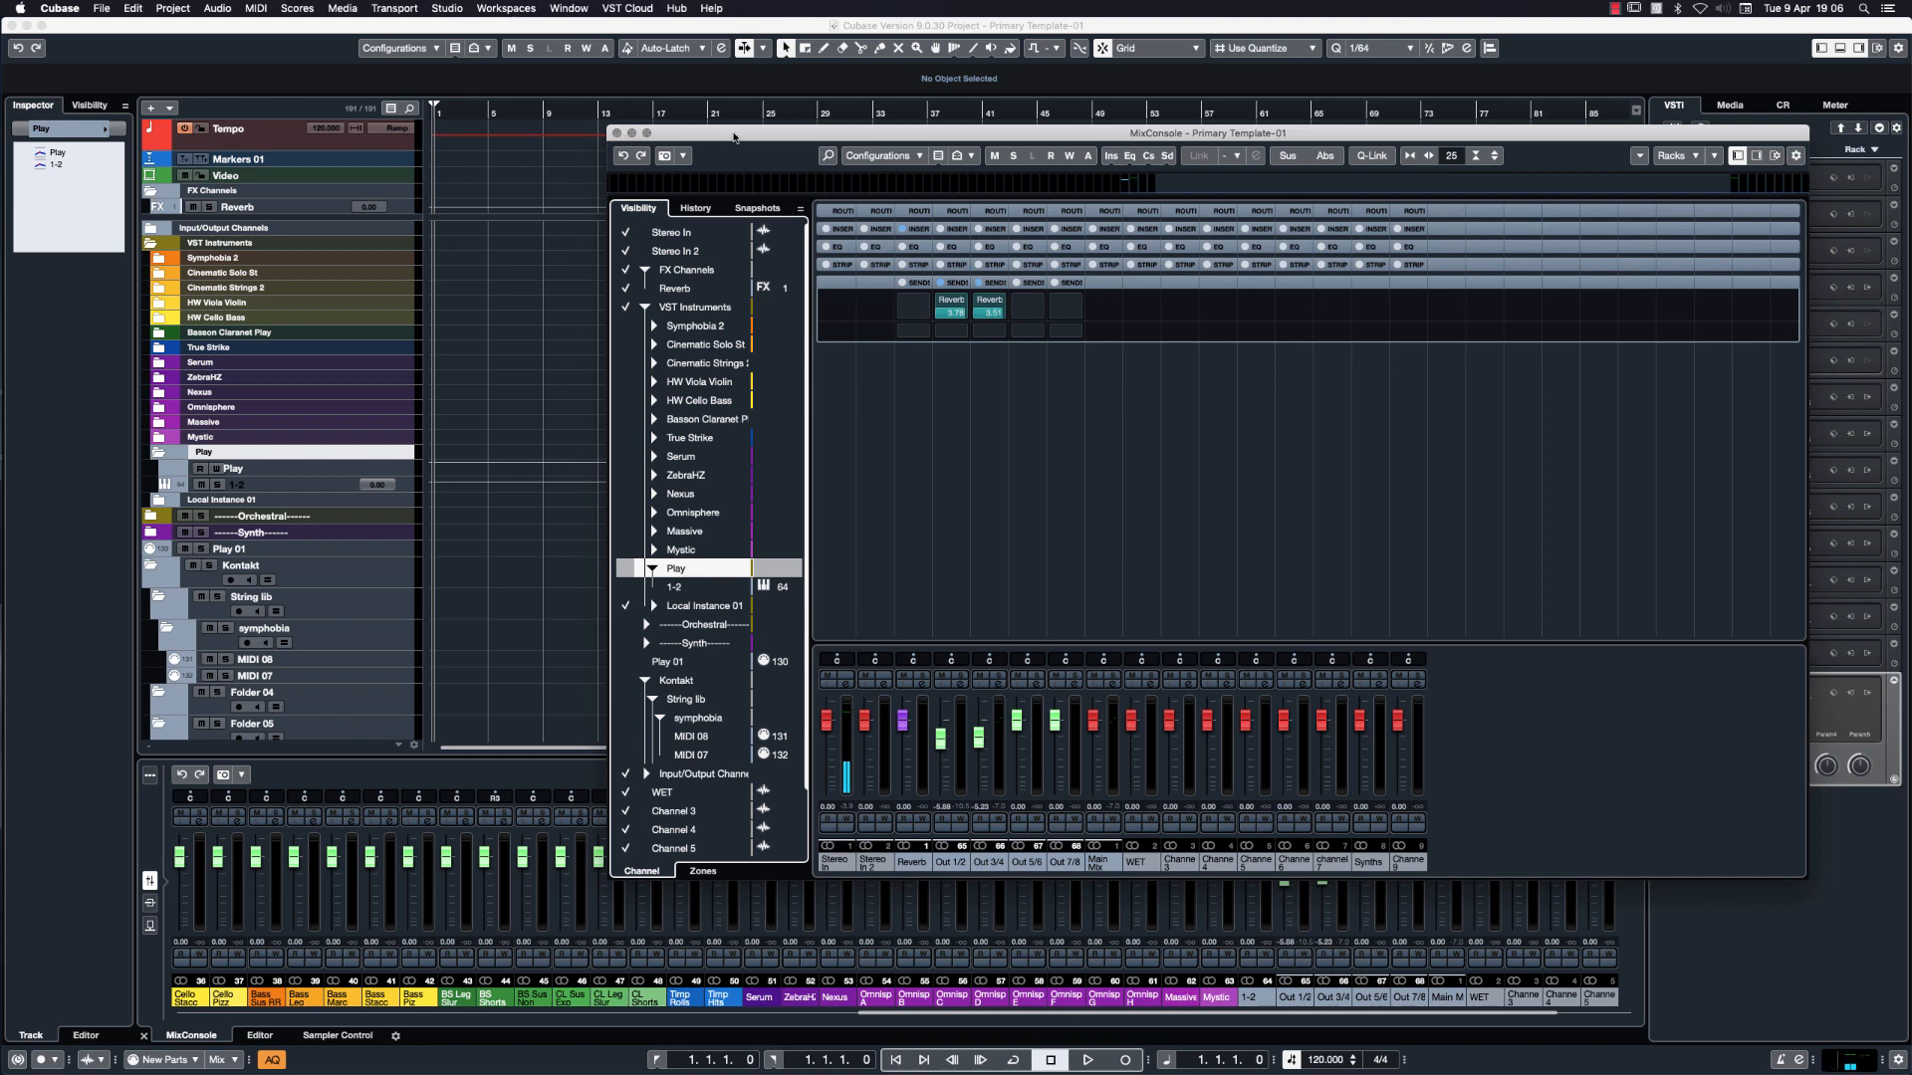
pyautogui.click(617, 133)
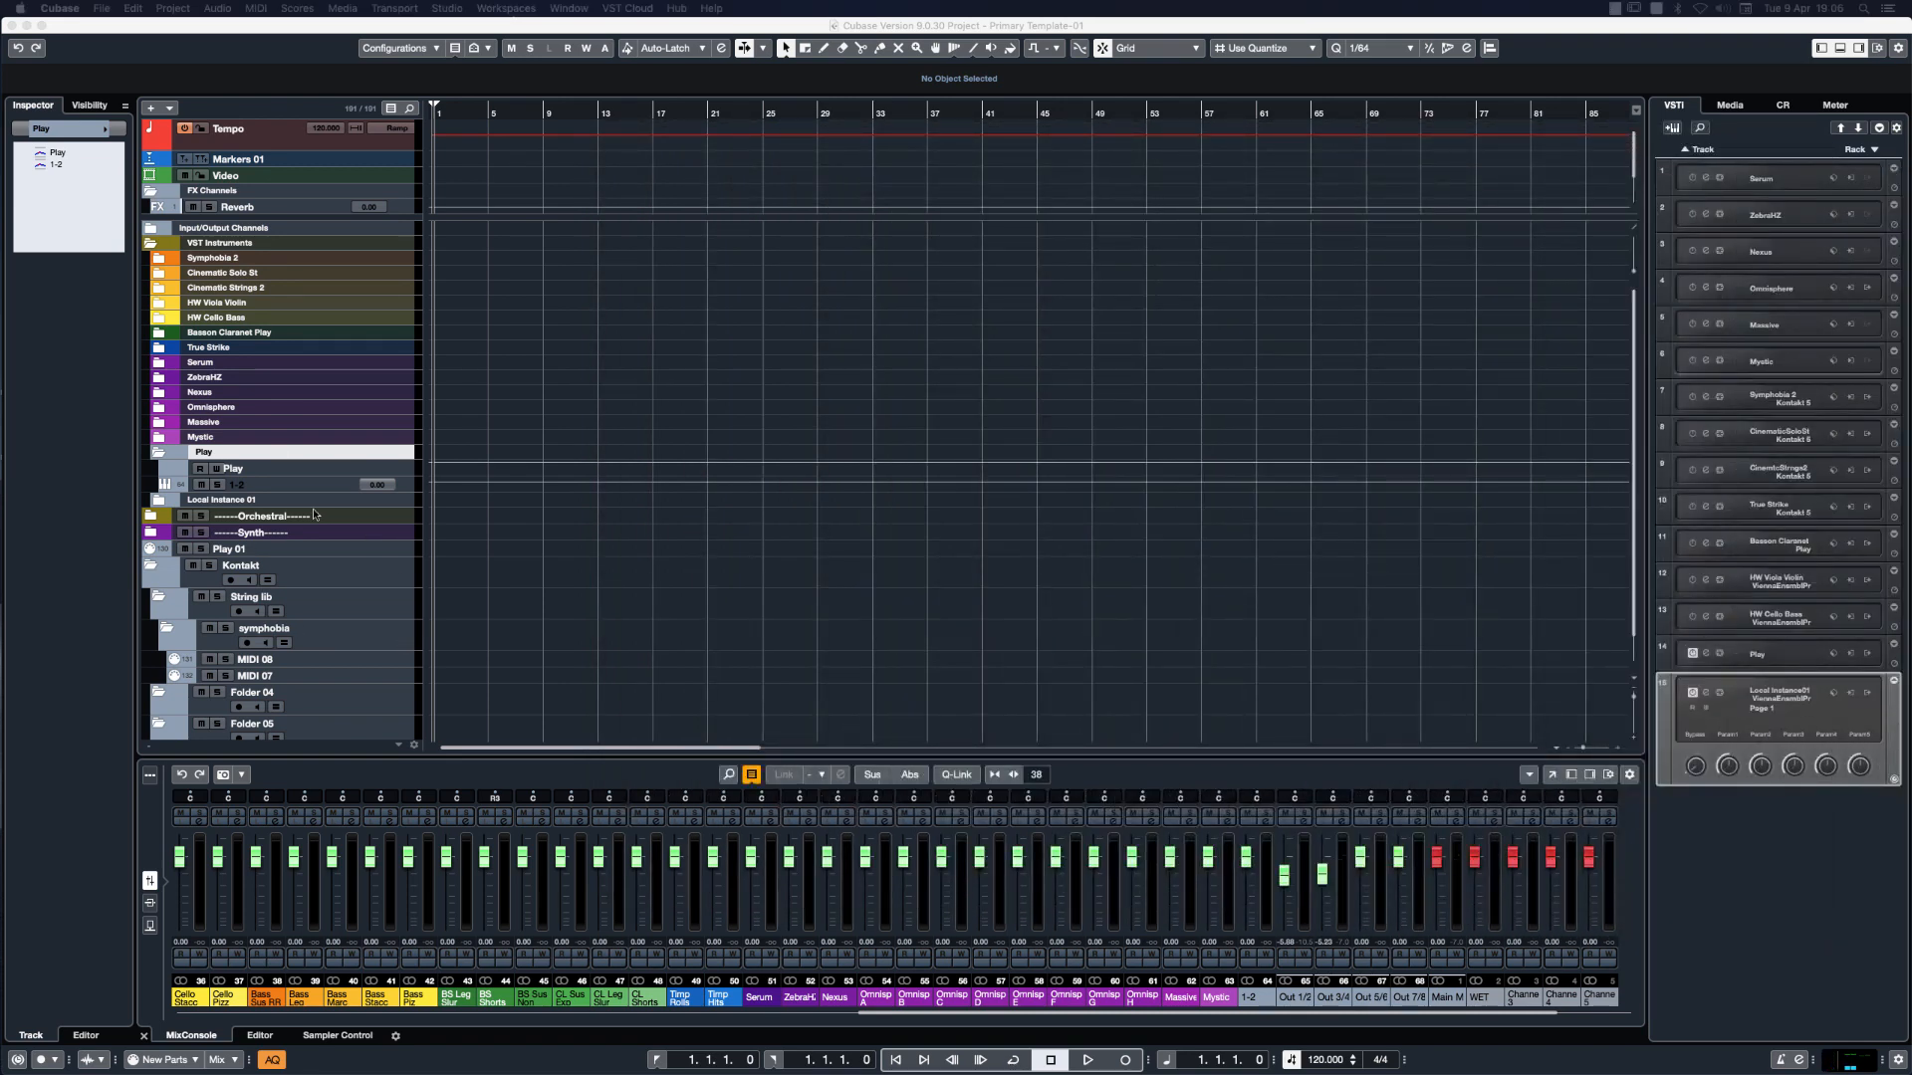
pyautogui.click(158, 452)
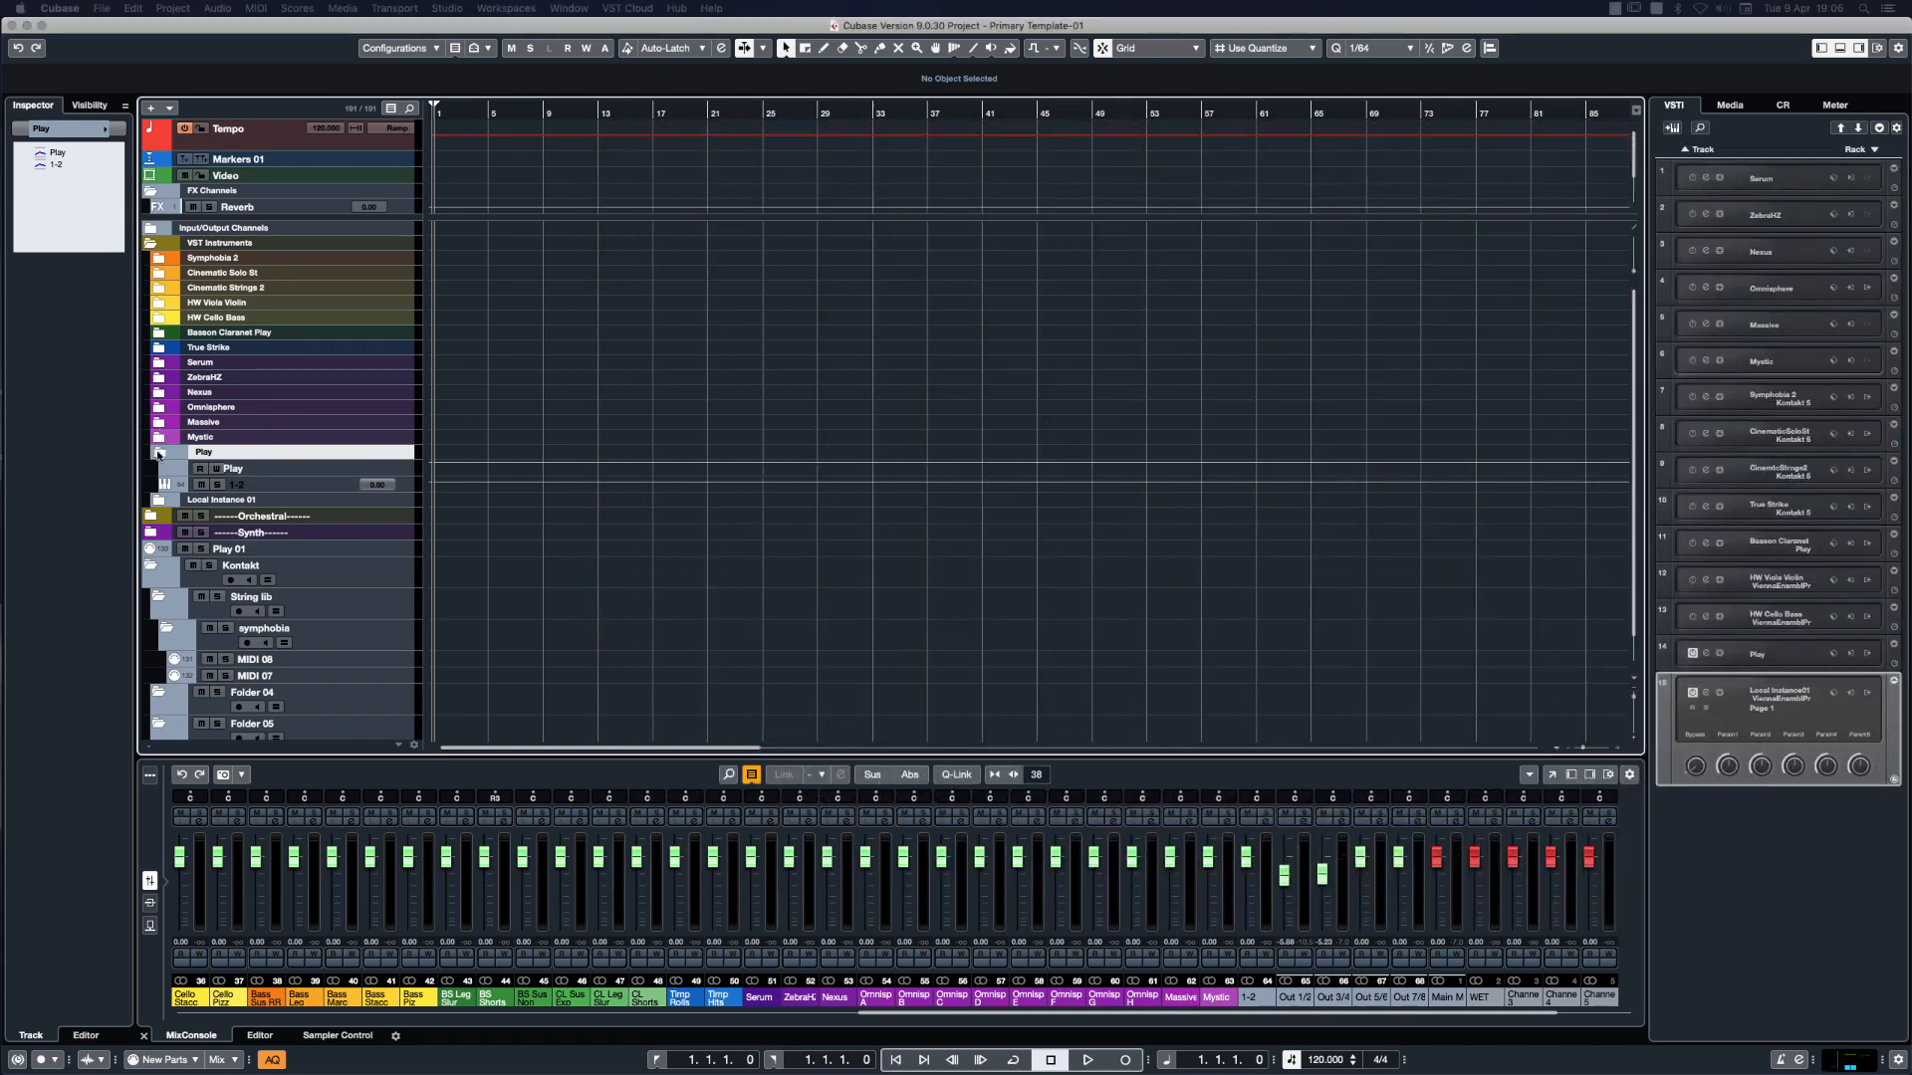
pyautogui.click(151, 243)
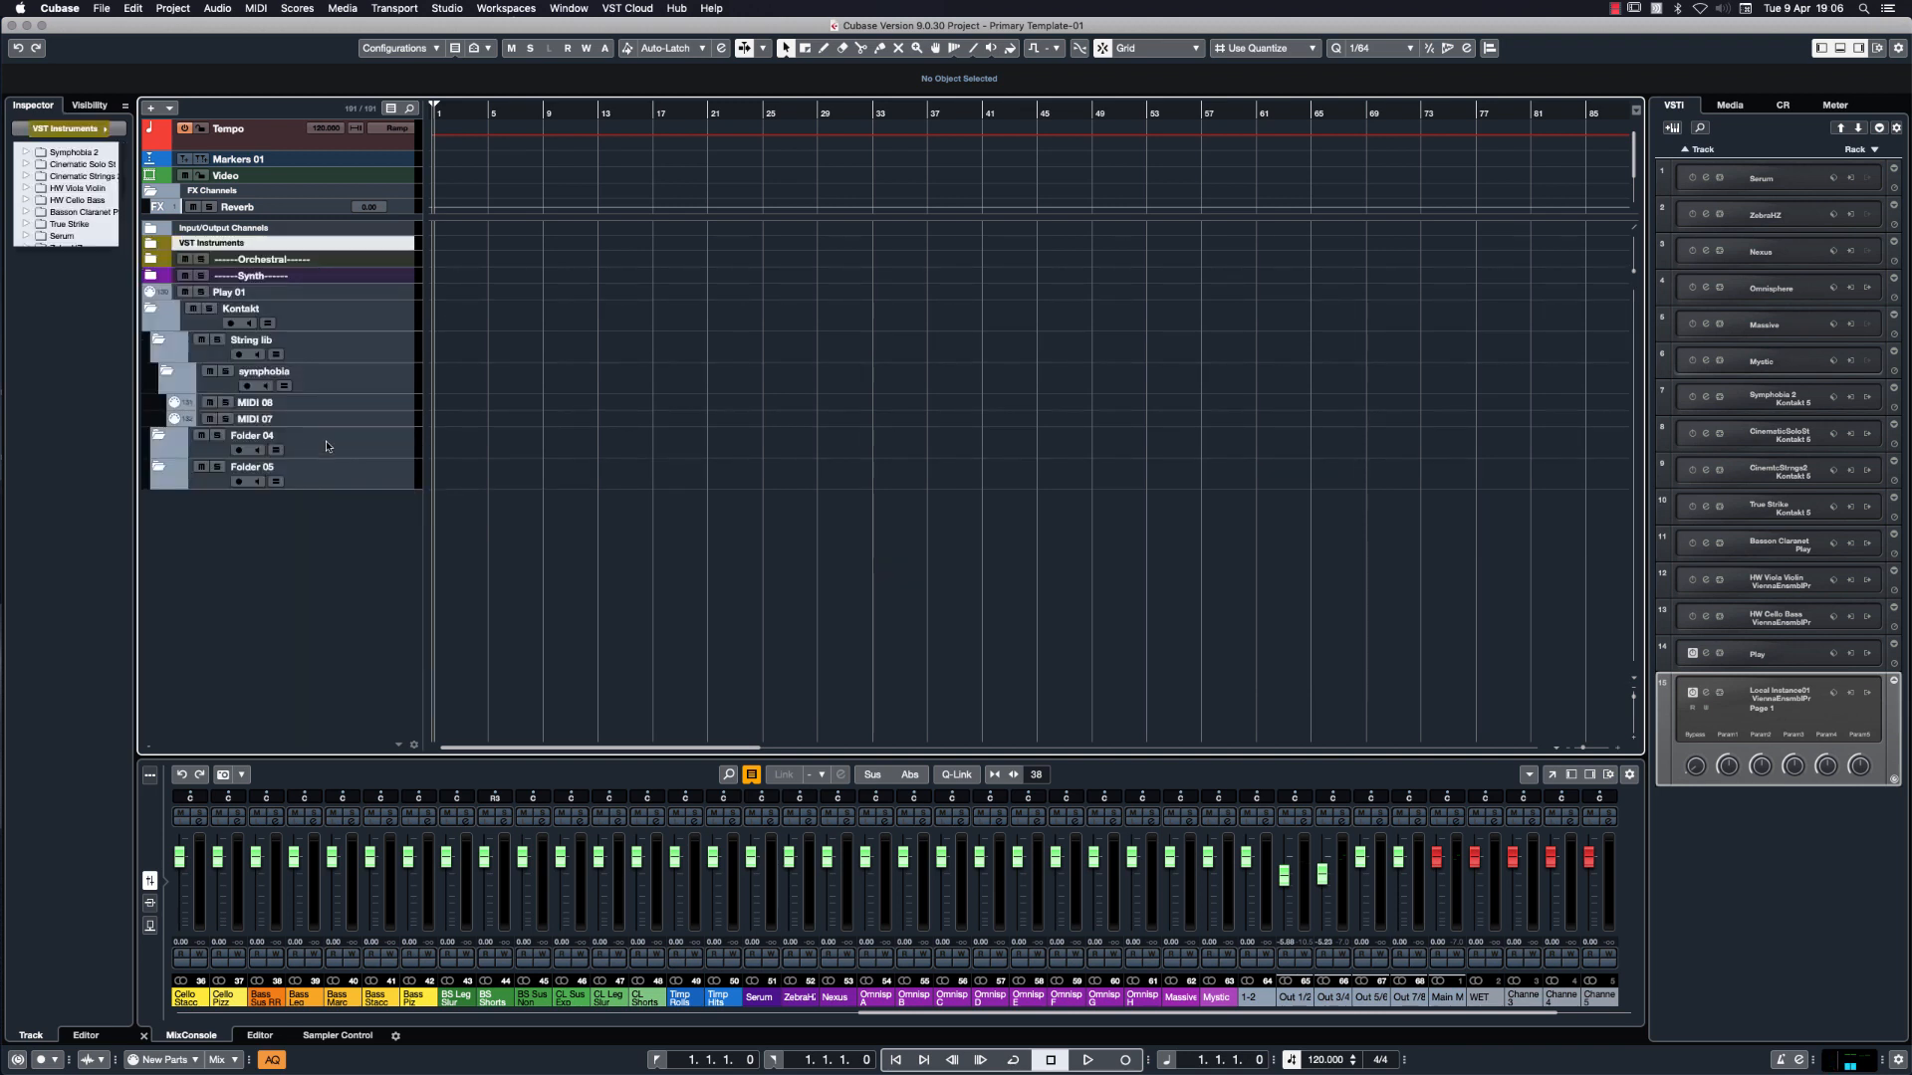
# Audition the MIDI 06 and MIDI 07 tracks and lower the Out 3/4 channel's fader to about -17.4 dB.
pyautogui.click(395, 408)
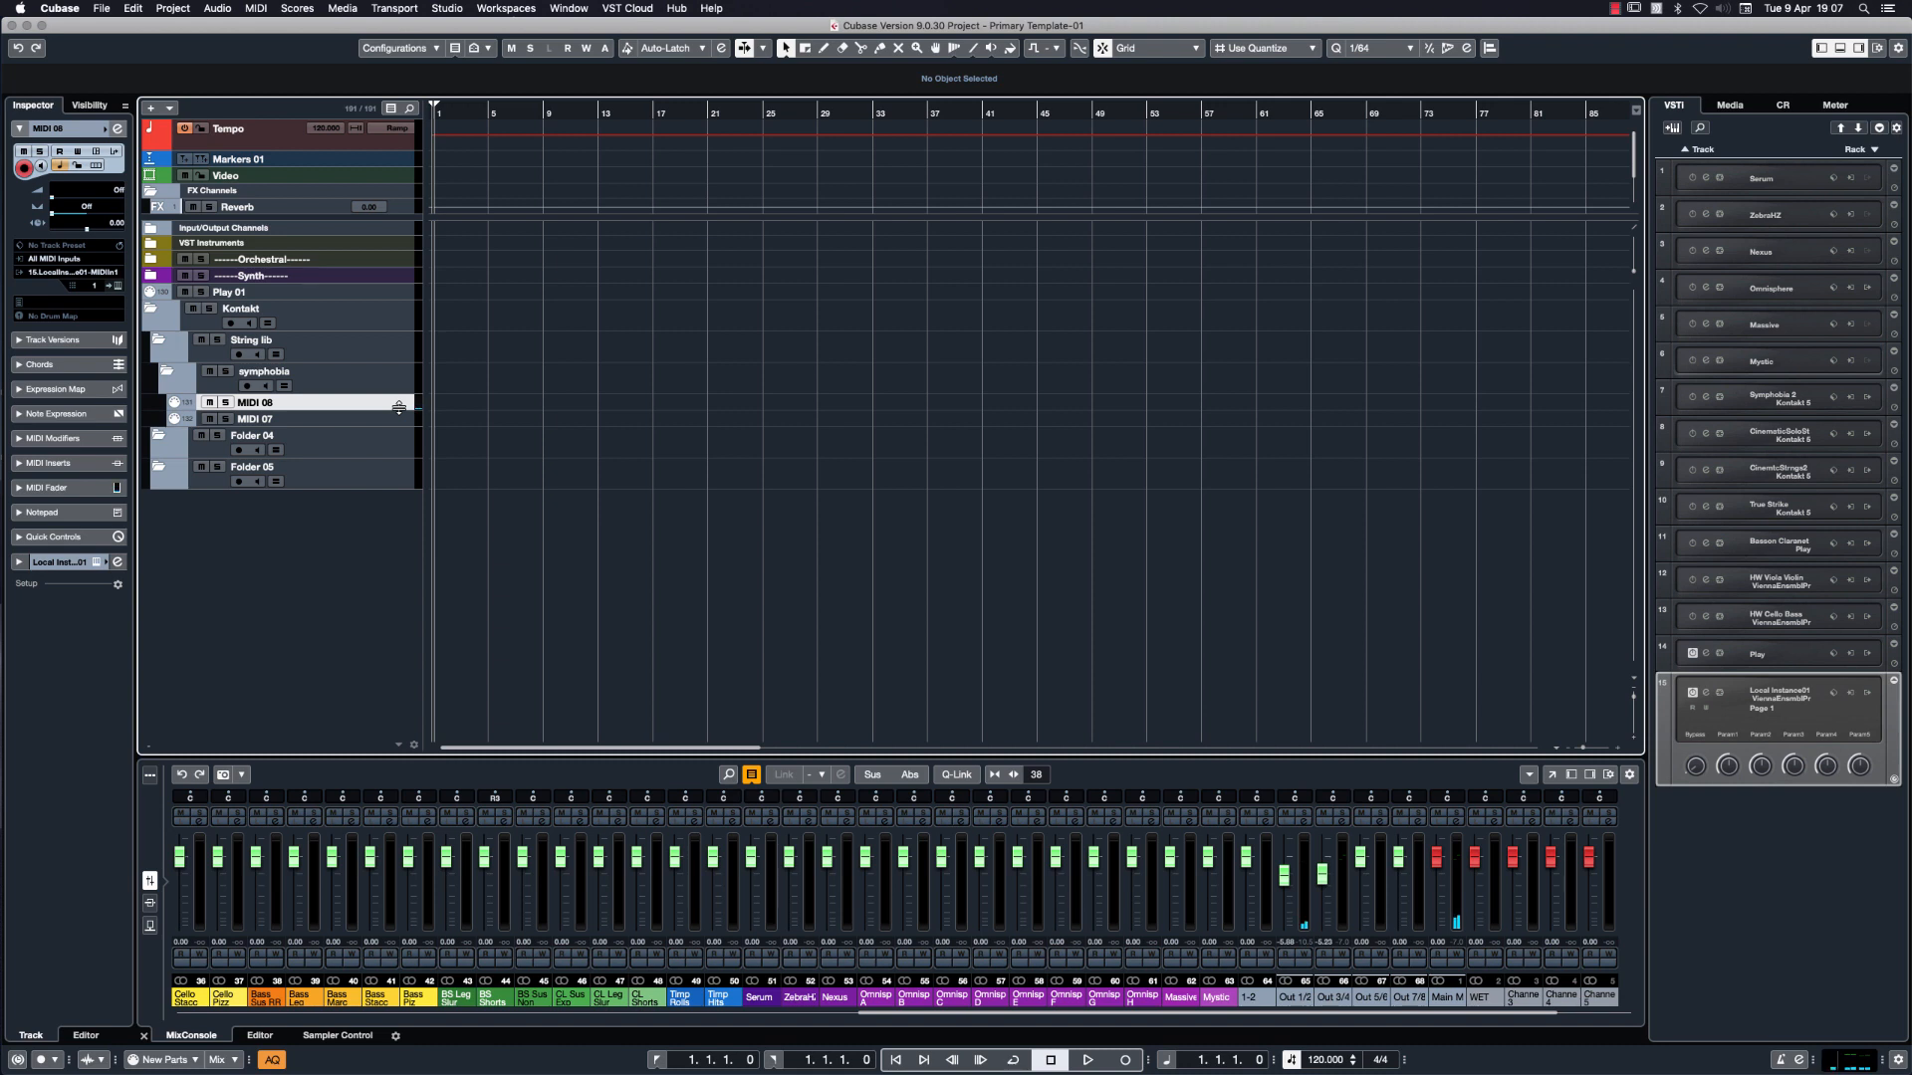
pyautogui.click(387, 423)
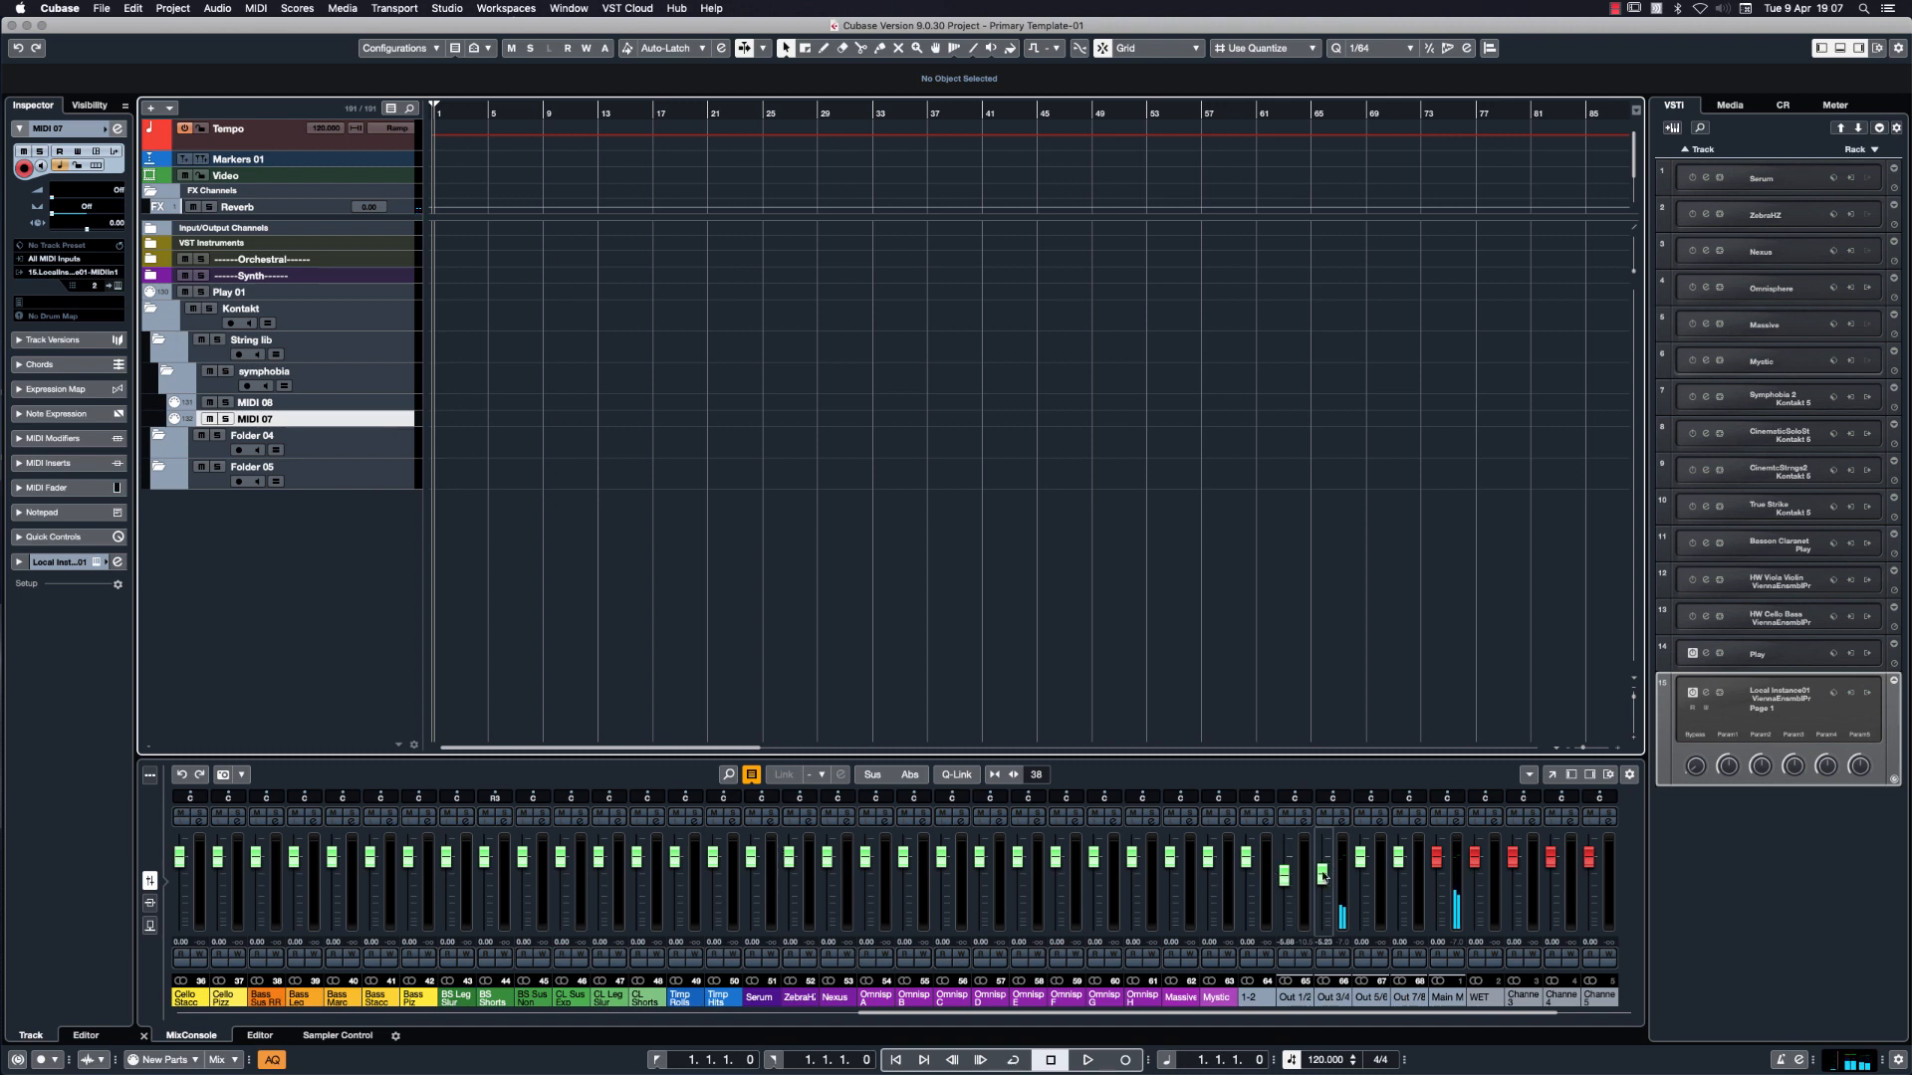
pyautogui.moveTo(1322, 875); pyautogui.dragTo(1327, 900)
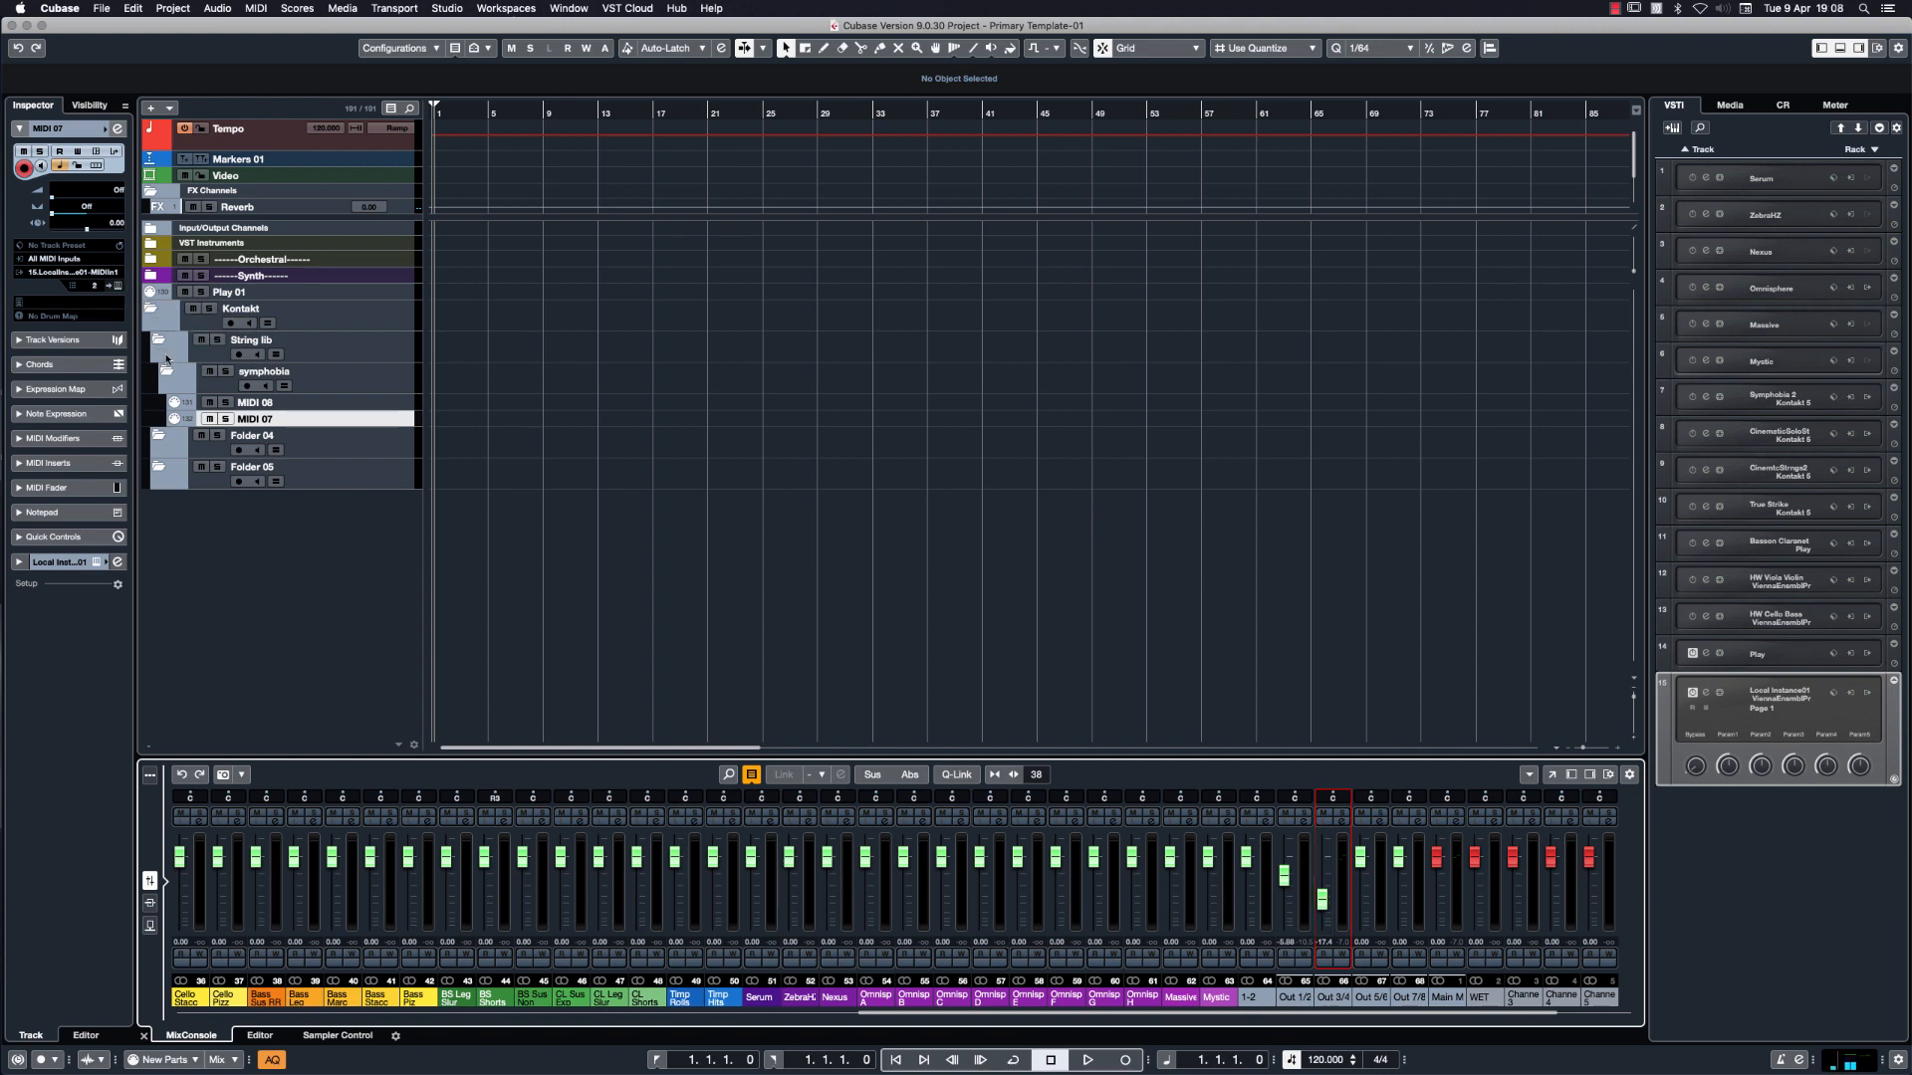
# Expand the Orchestral folder and audition the Sustain MOD and Str Ensemble FX tracks inside its [Symphobia2] folder, leaving that subfolder collapsed.
pyautogui.click(171, 376)
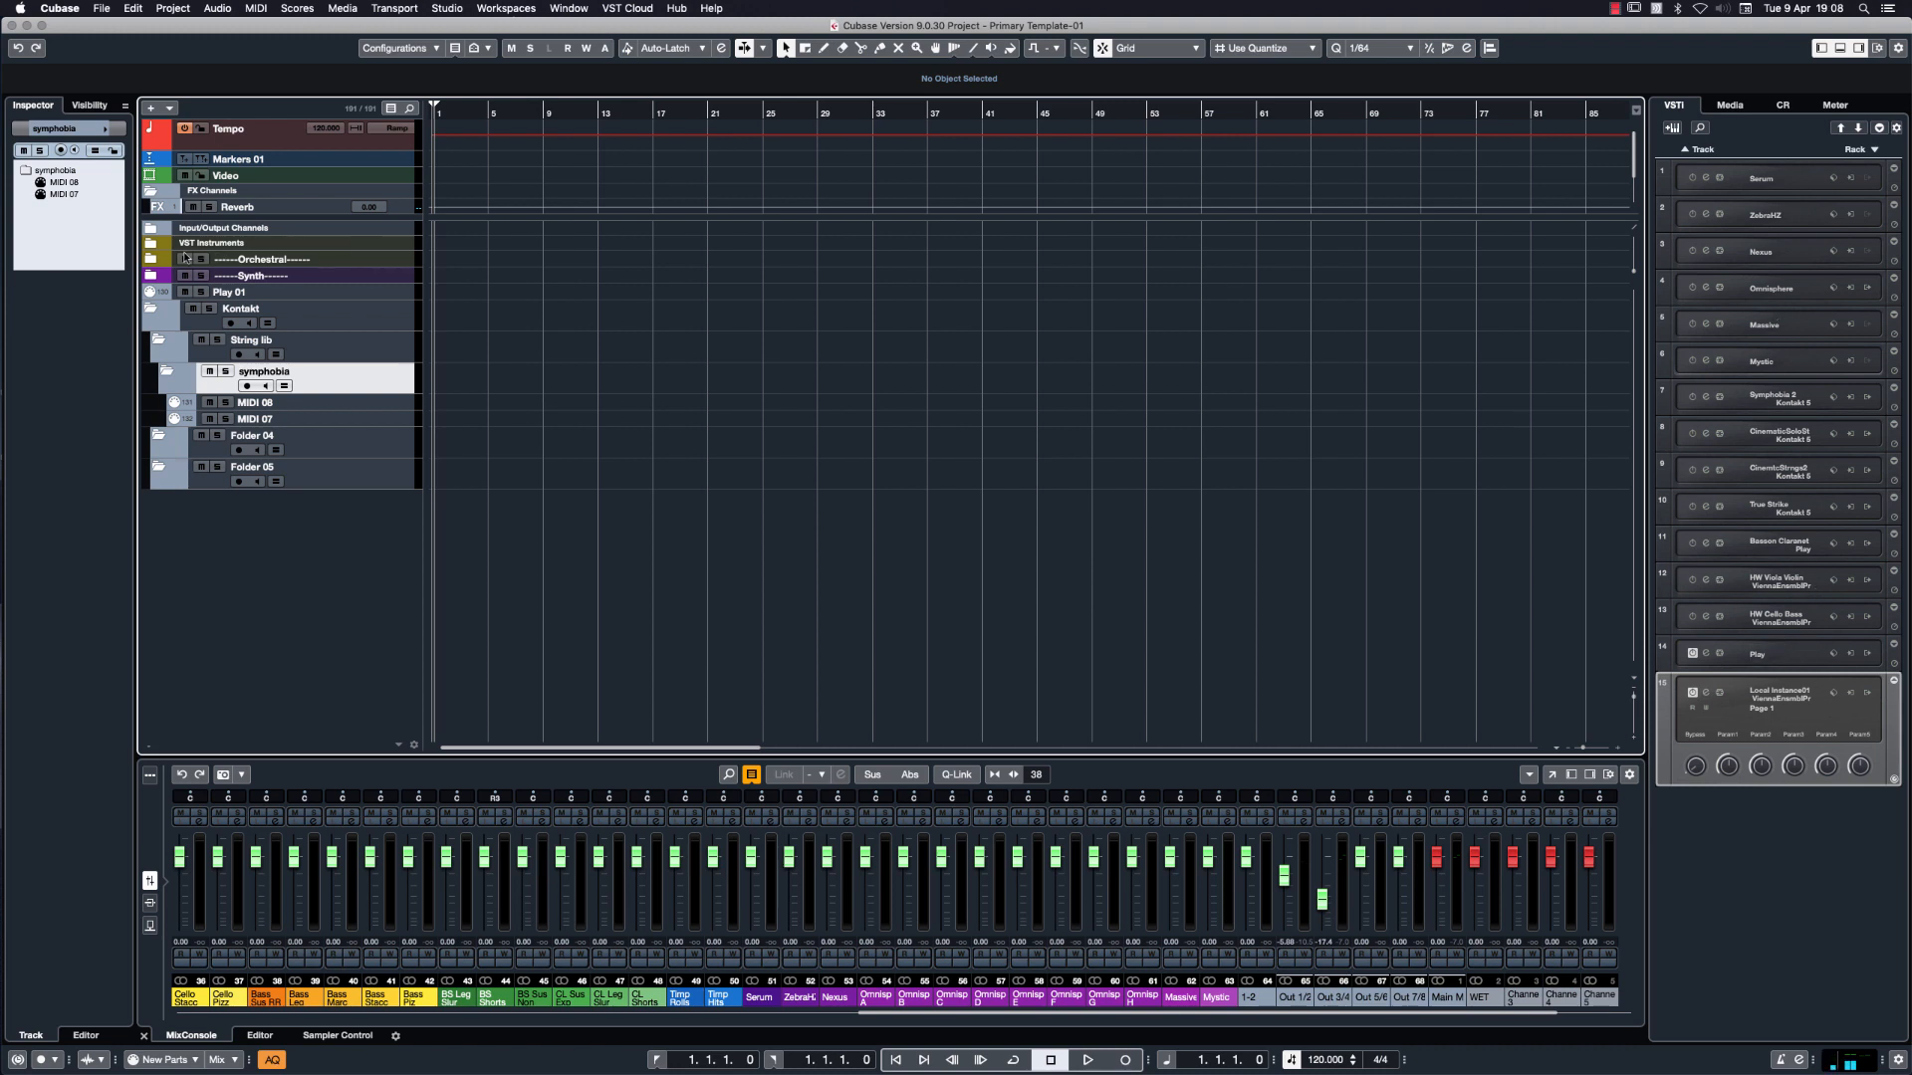
pyautogui.click(151, 258)
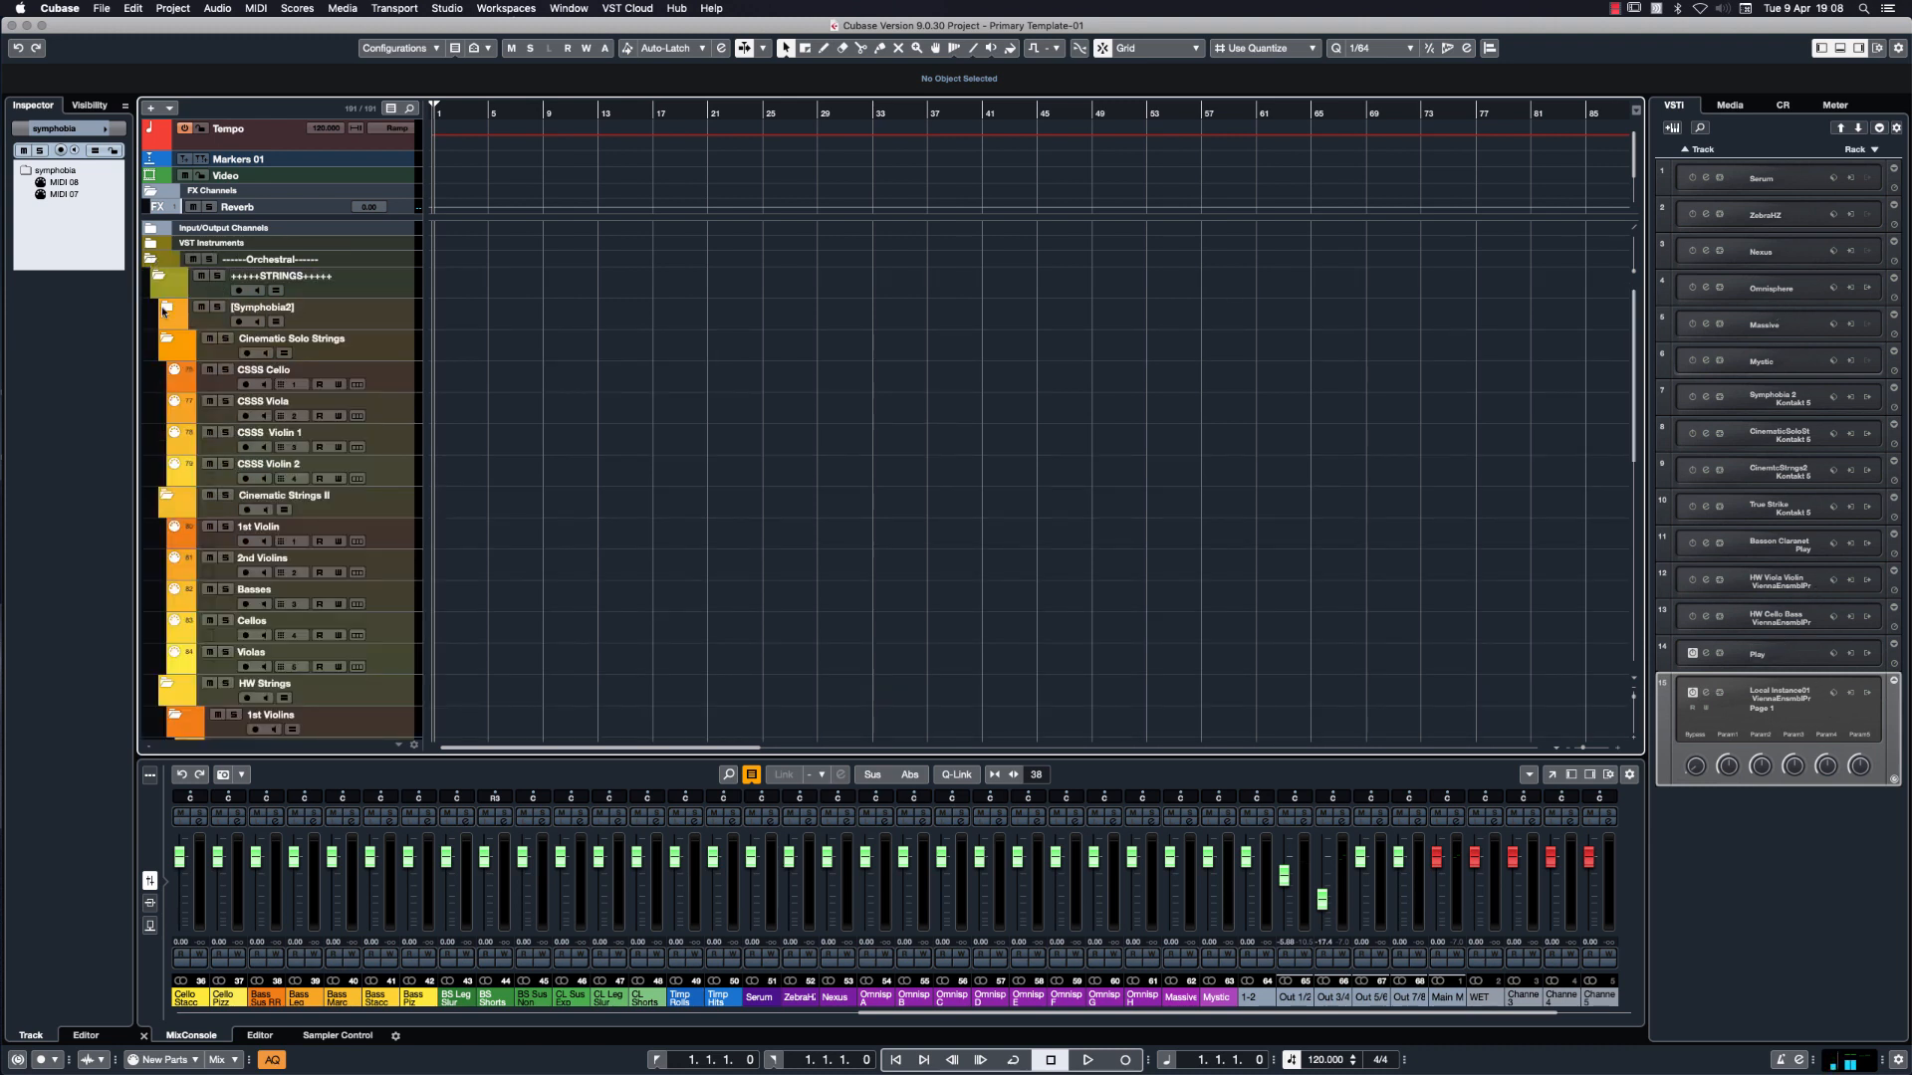
pyautogui.click(165, 310)
pyautogui.click(396, 340)
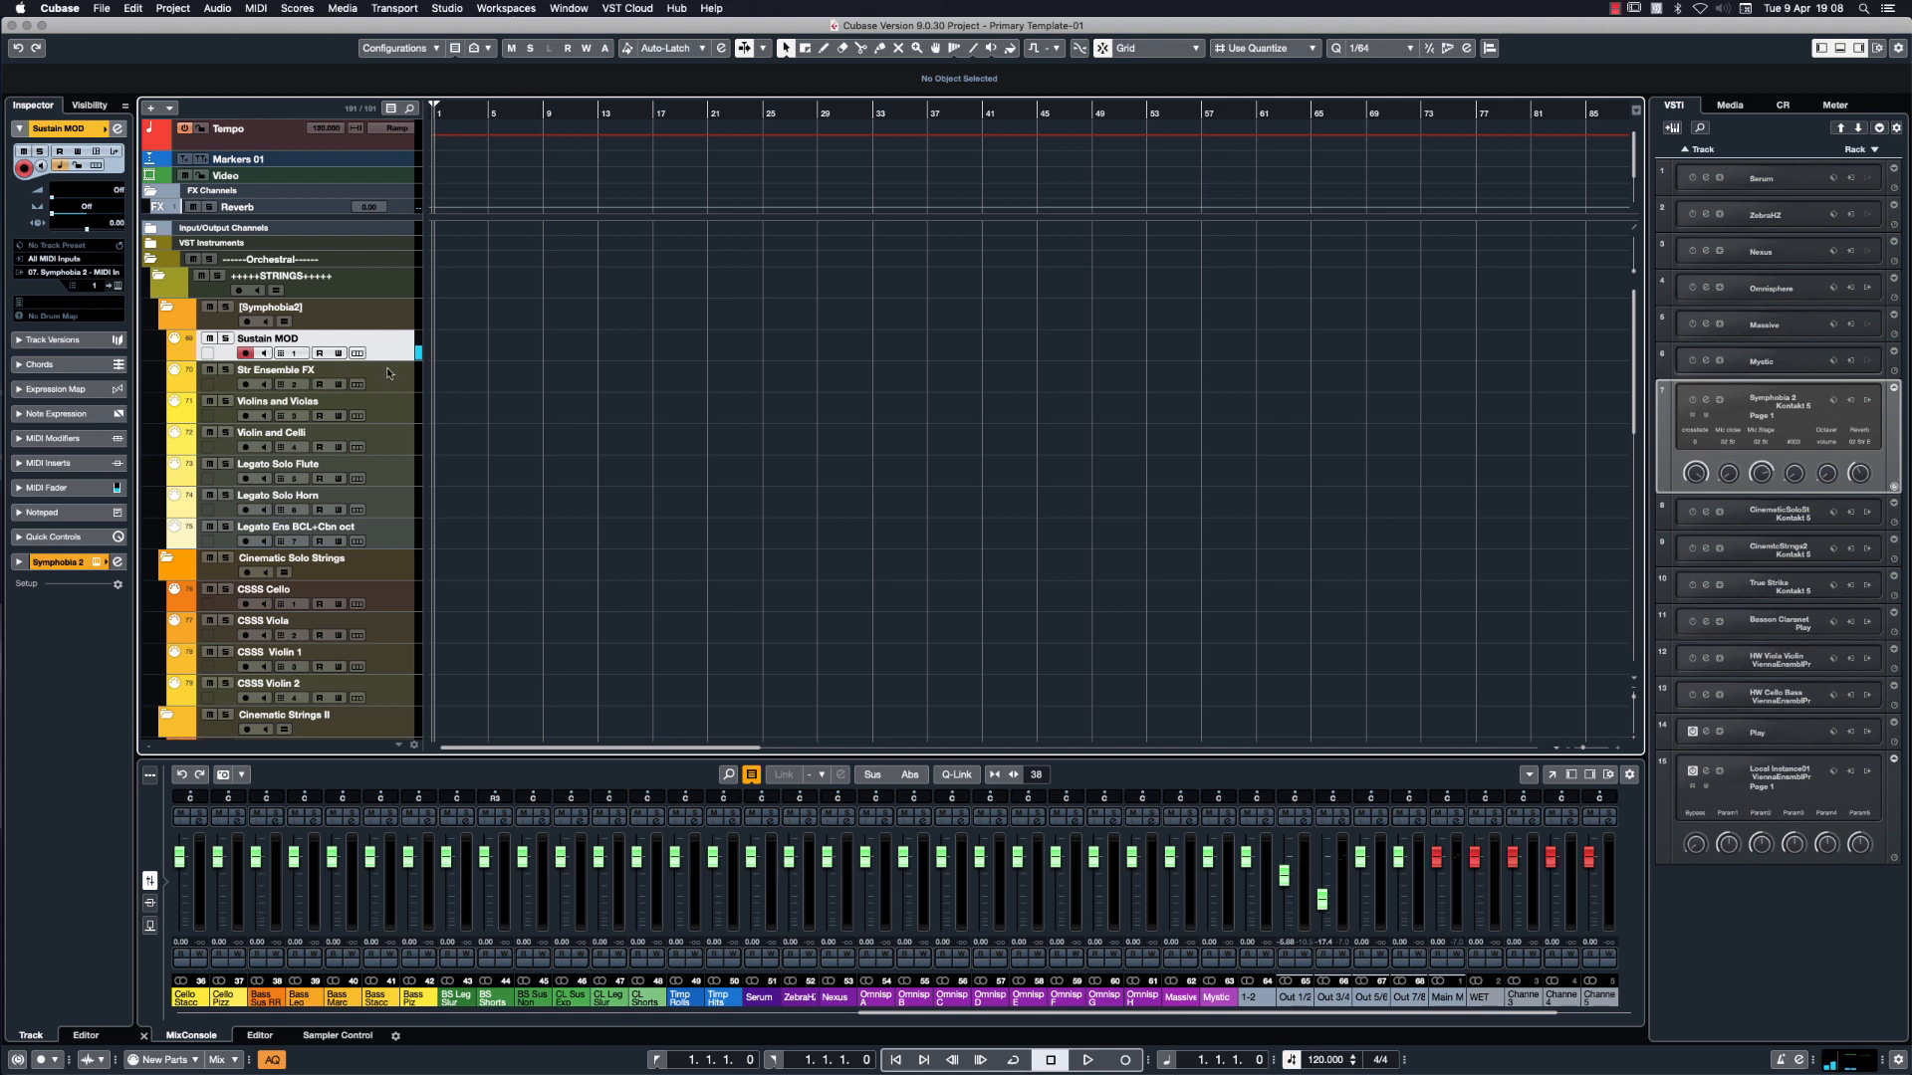
pyautogui.click(393, 376)
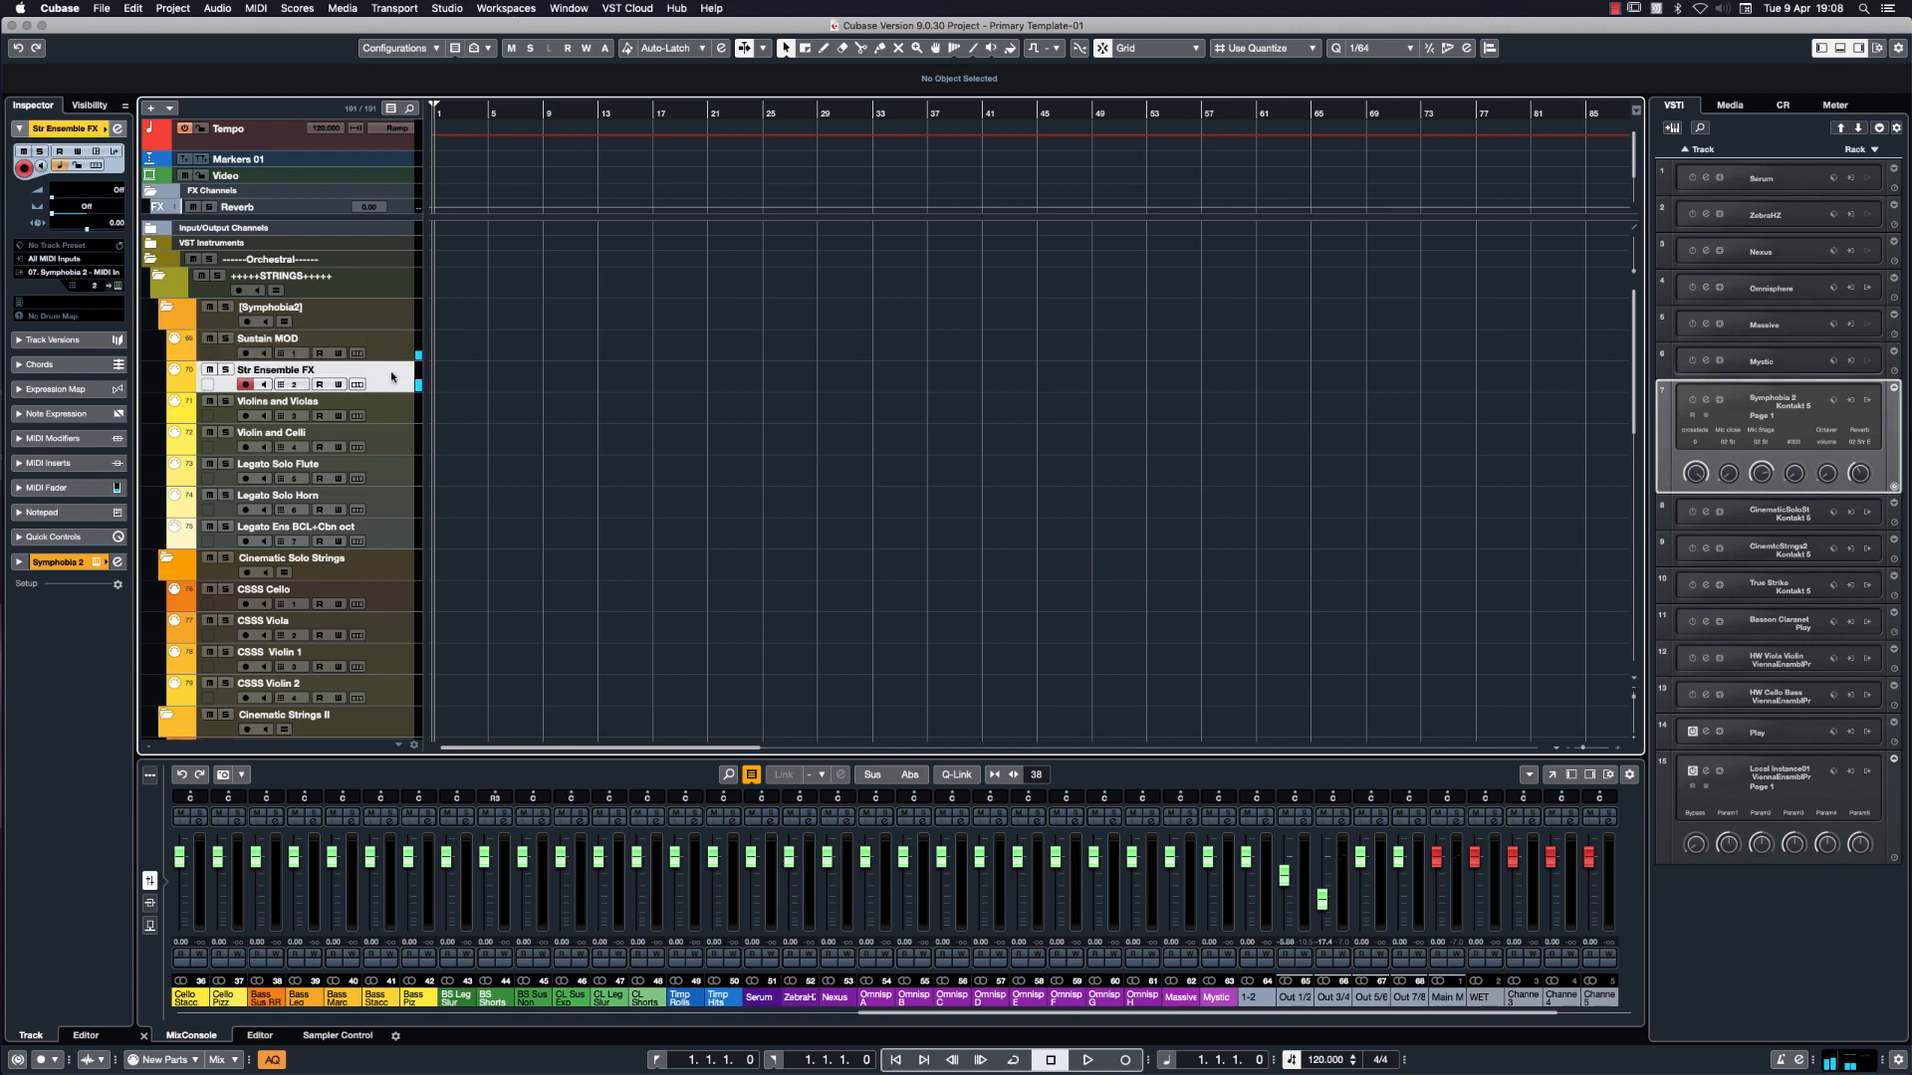
pyautogui.click(168, 309)
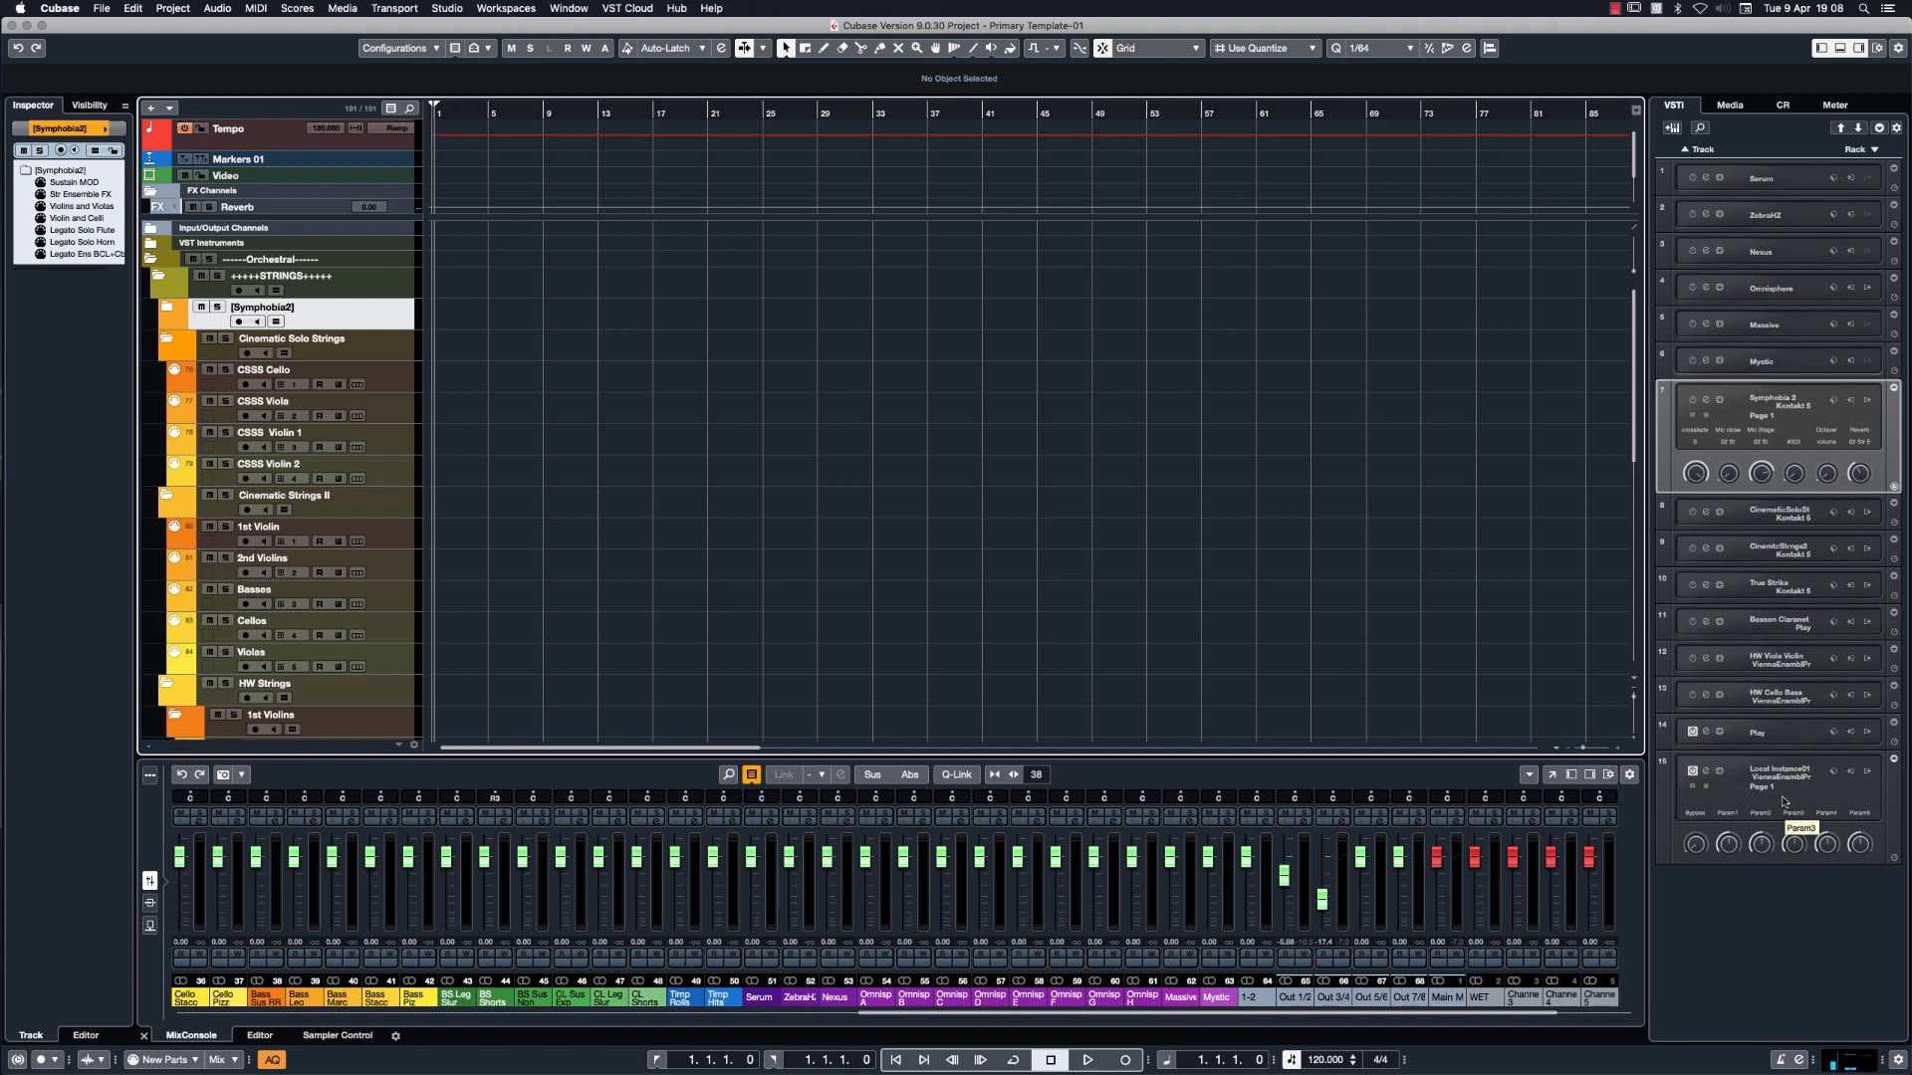
# Check which outputs Local Instance 01 can activate and which output pairs the last Kontakt channel in Vienna Ensemble Pro can use.
pyautogui.click(1867, 772)
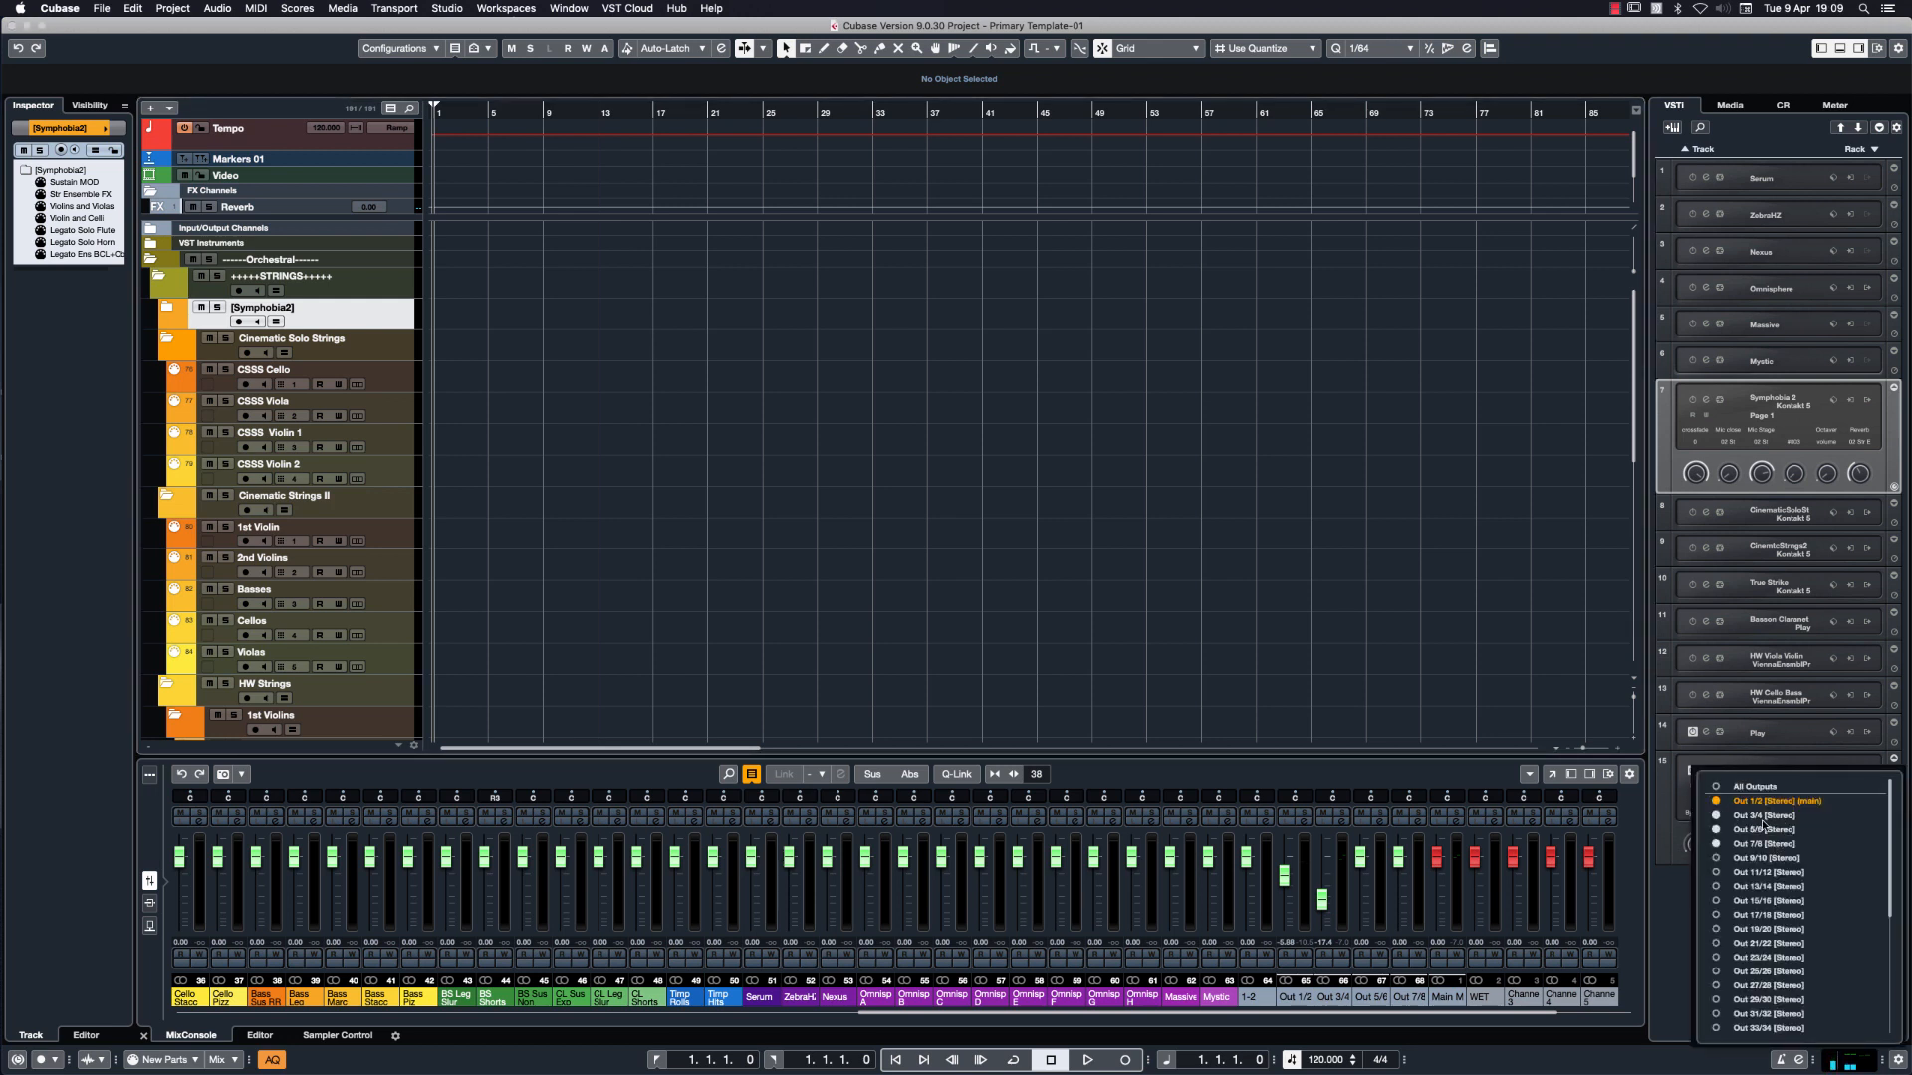
pyautogui.click(1685, 812)
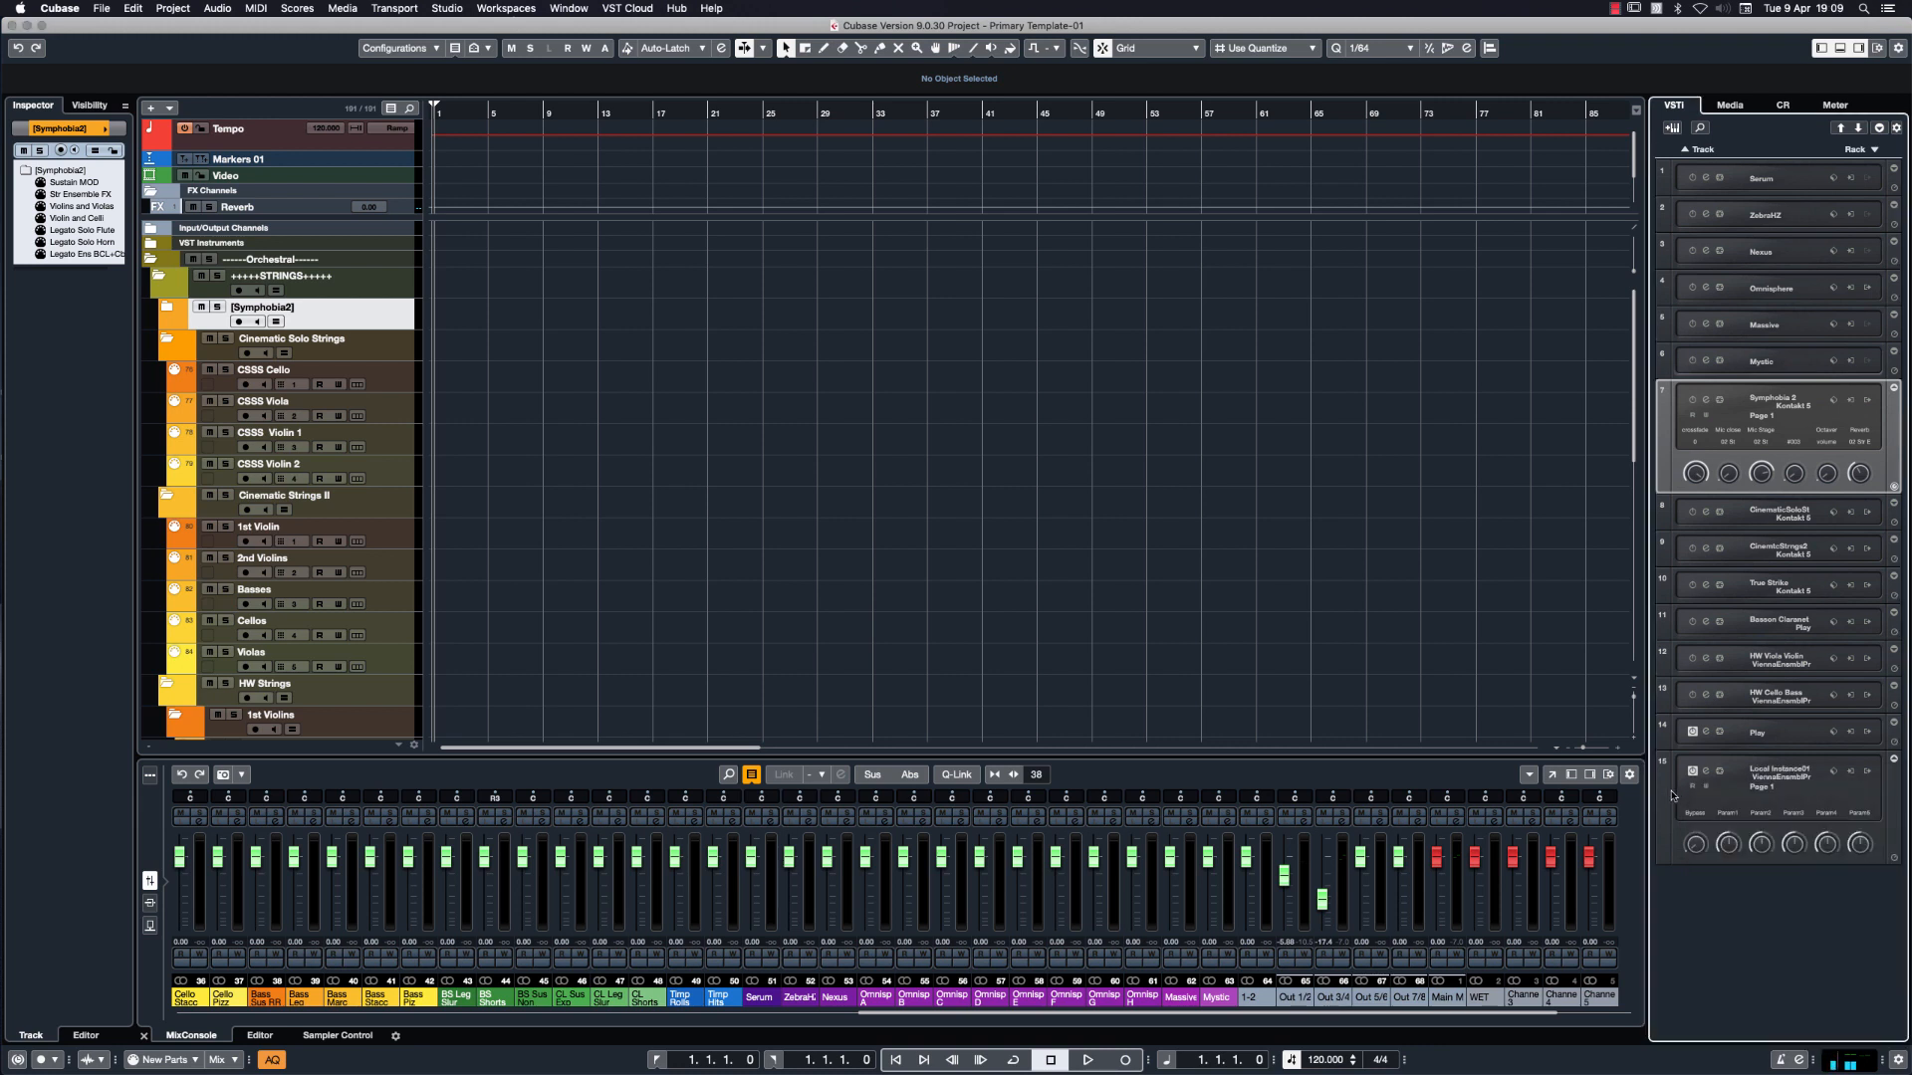
pyautogui.moveTo(1047, 1072)
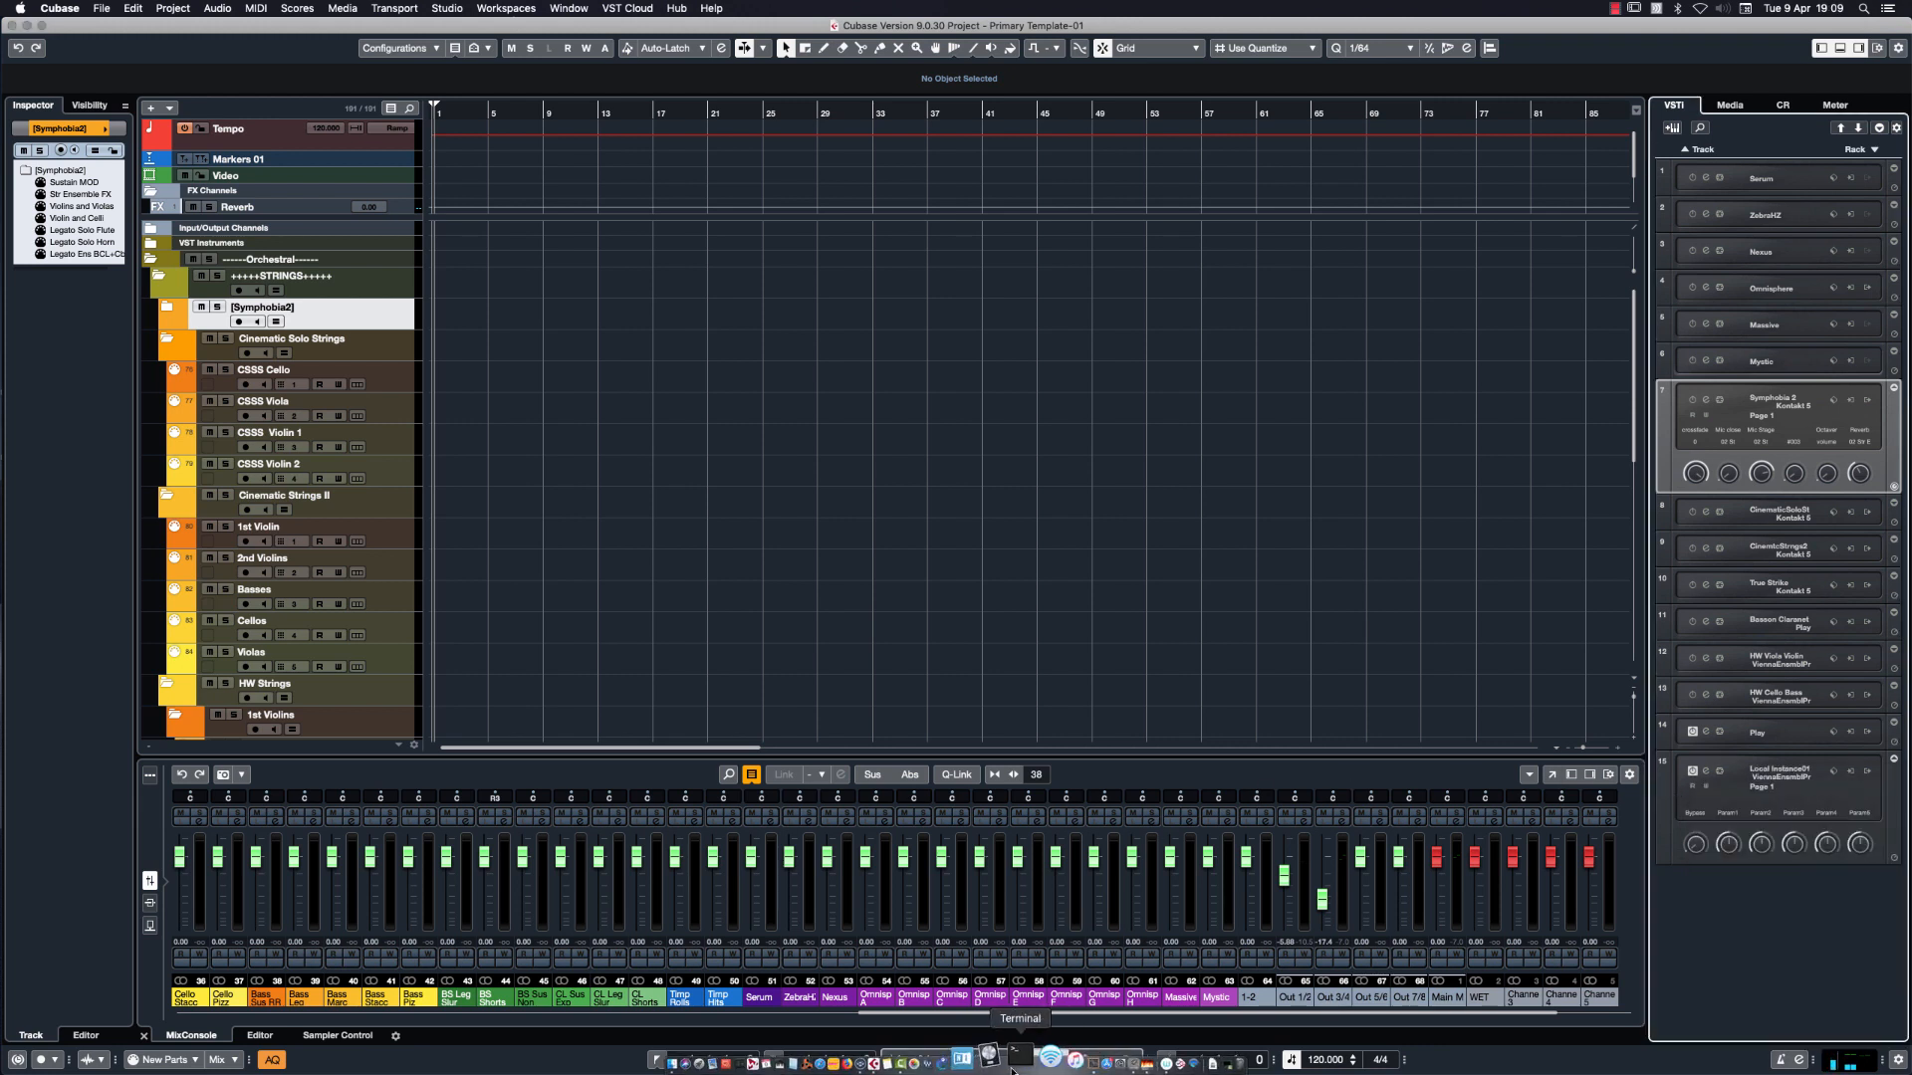
pyautogui.click(896, 1060)
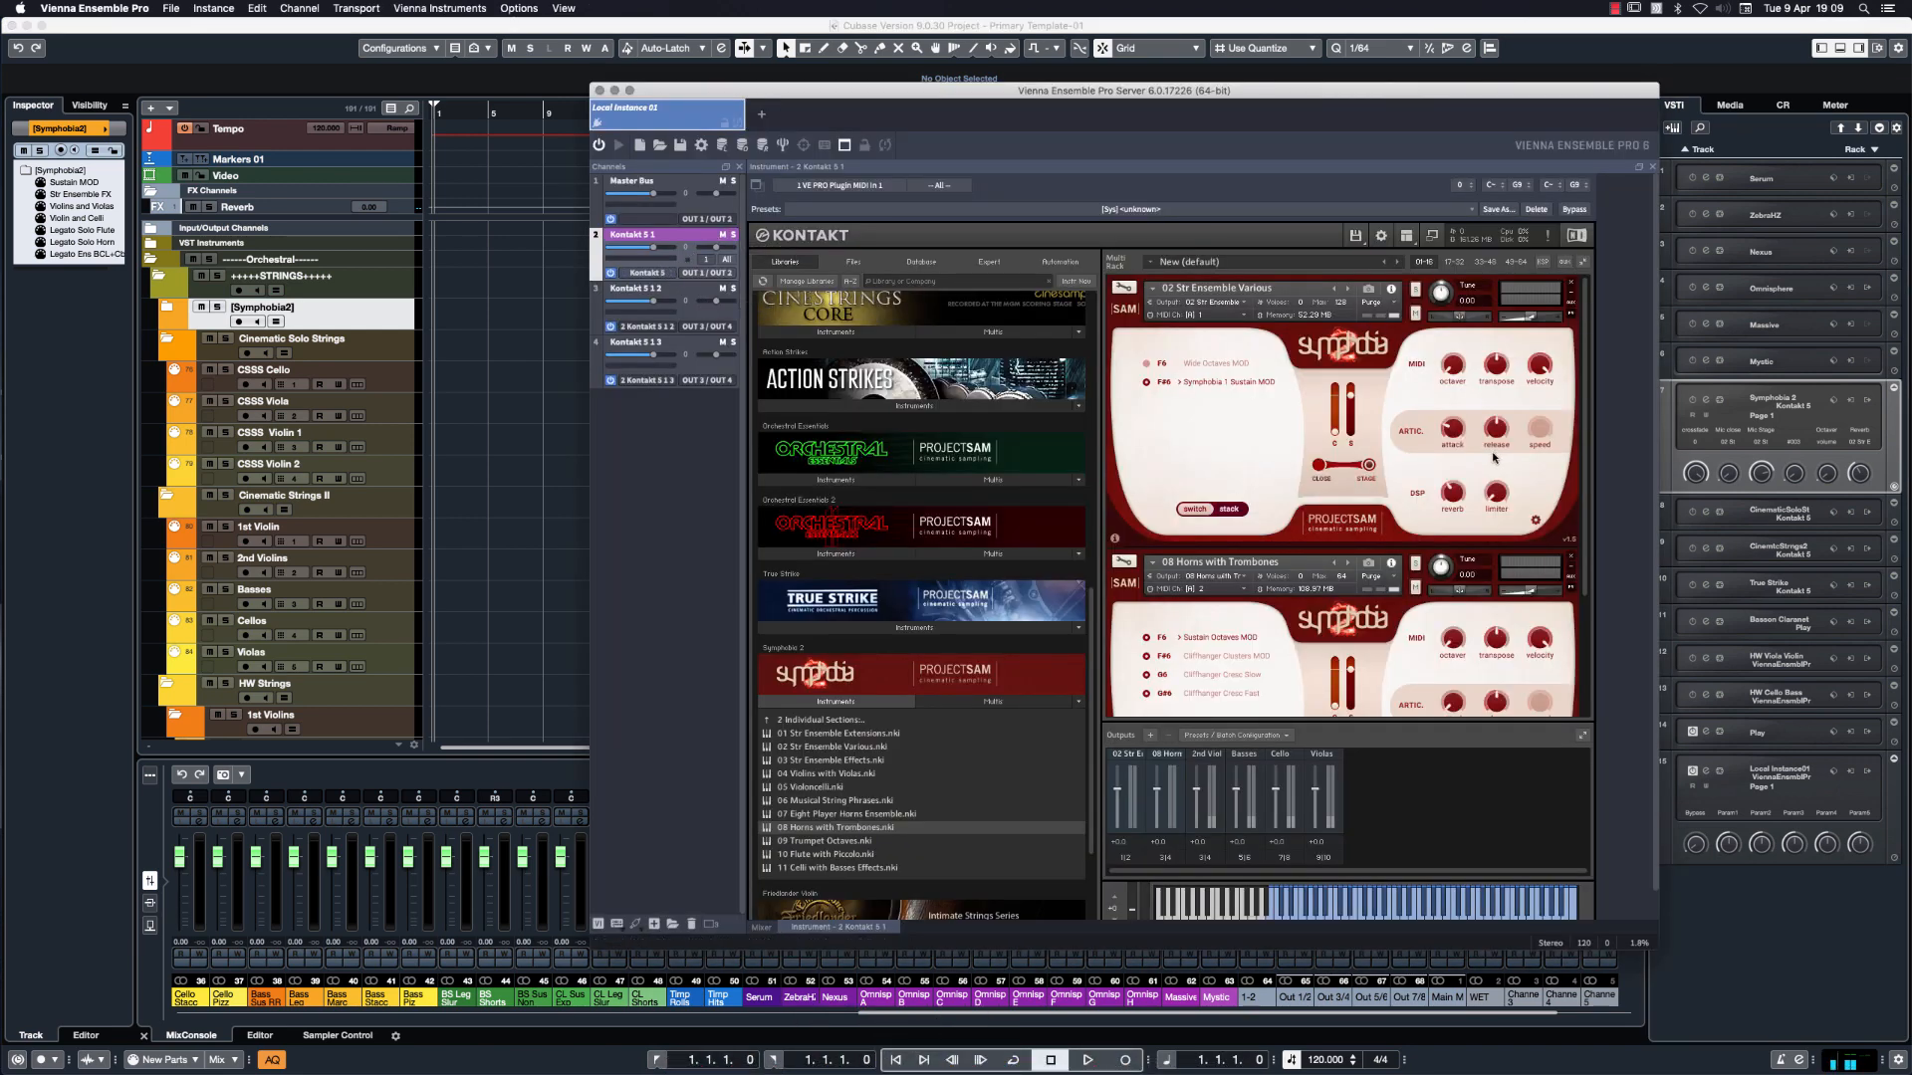
pyautogui.click(726, 386)
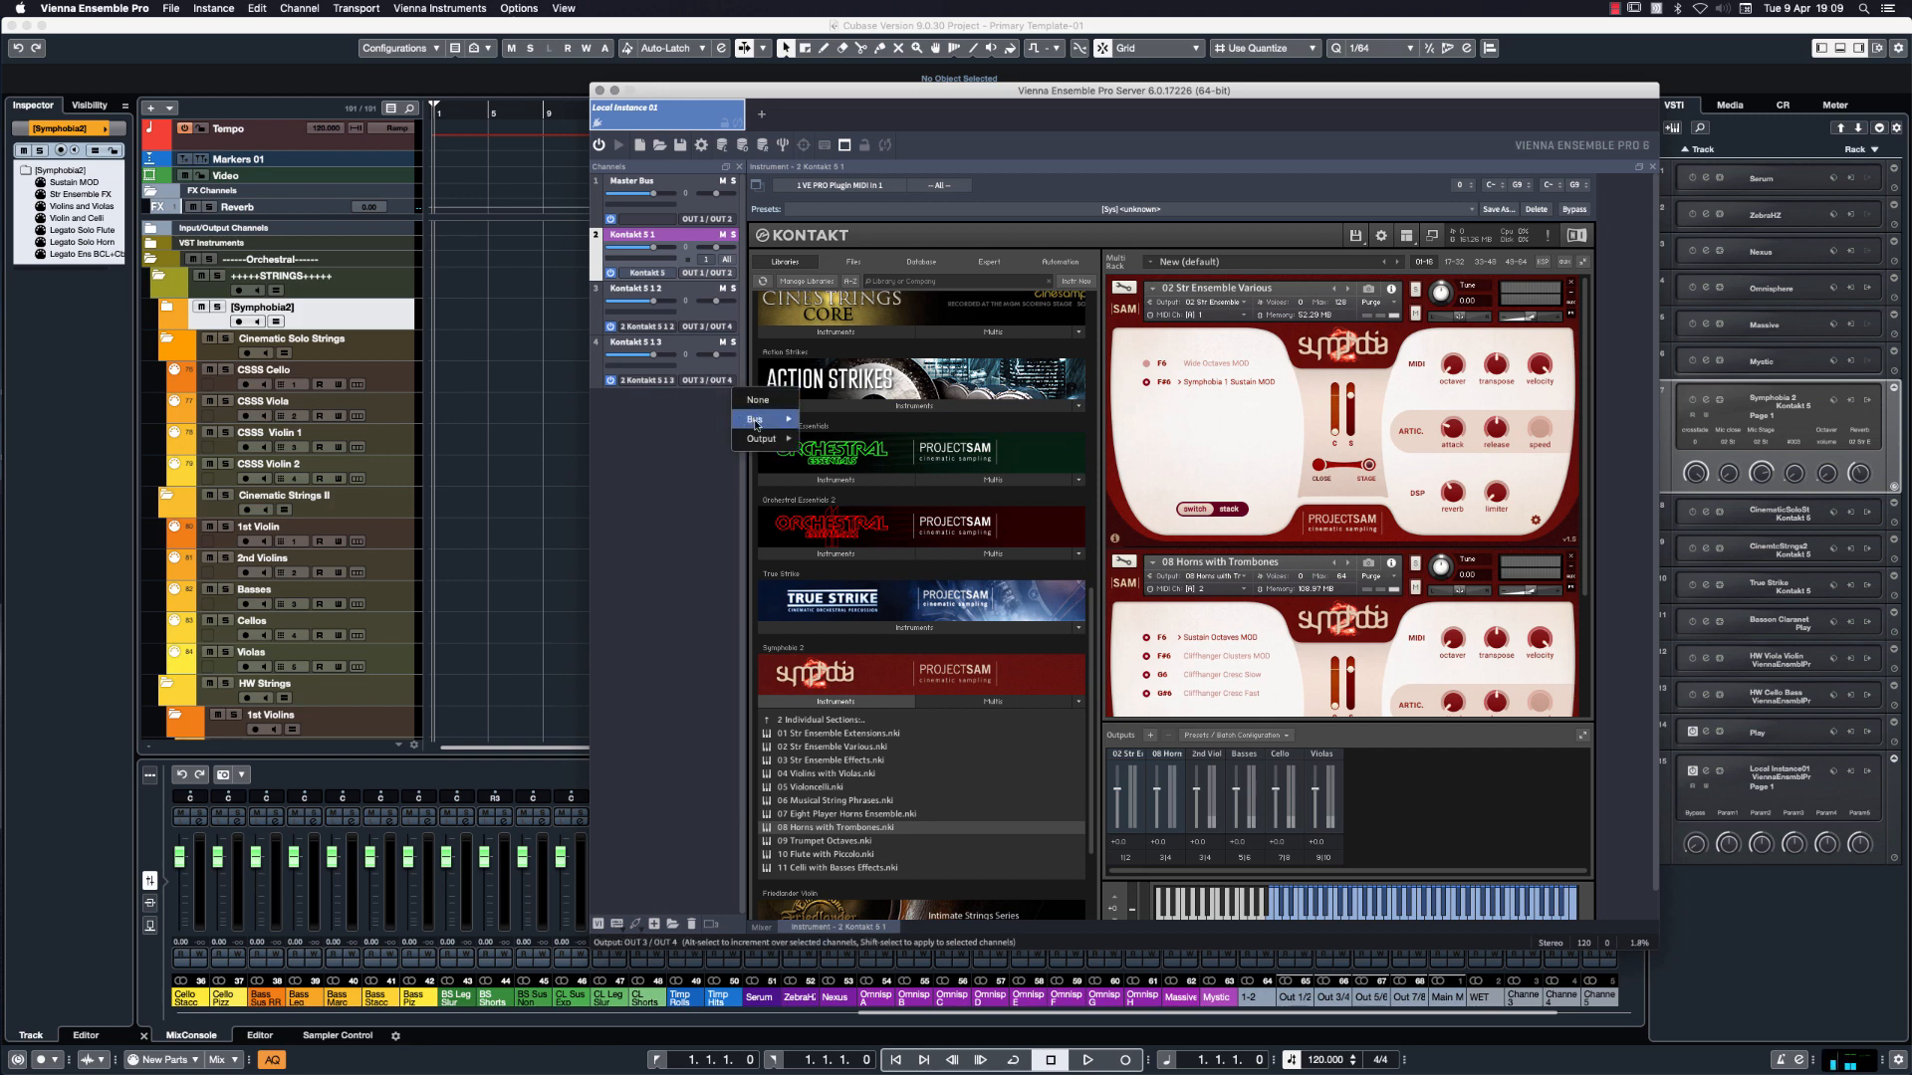
pyautogui.moveTo(763, 438)
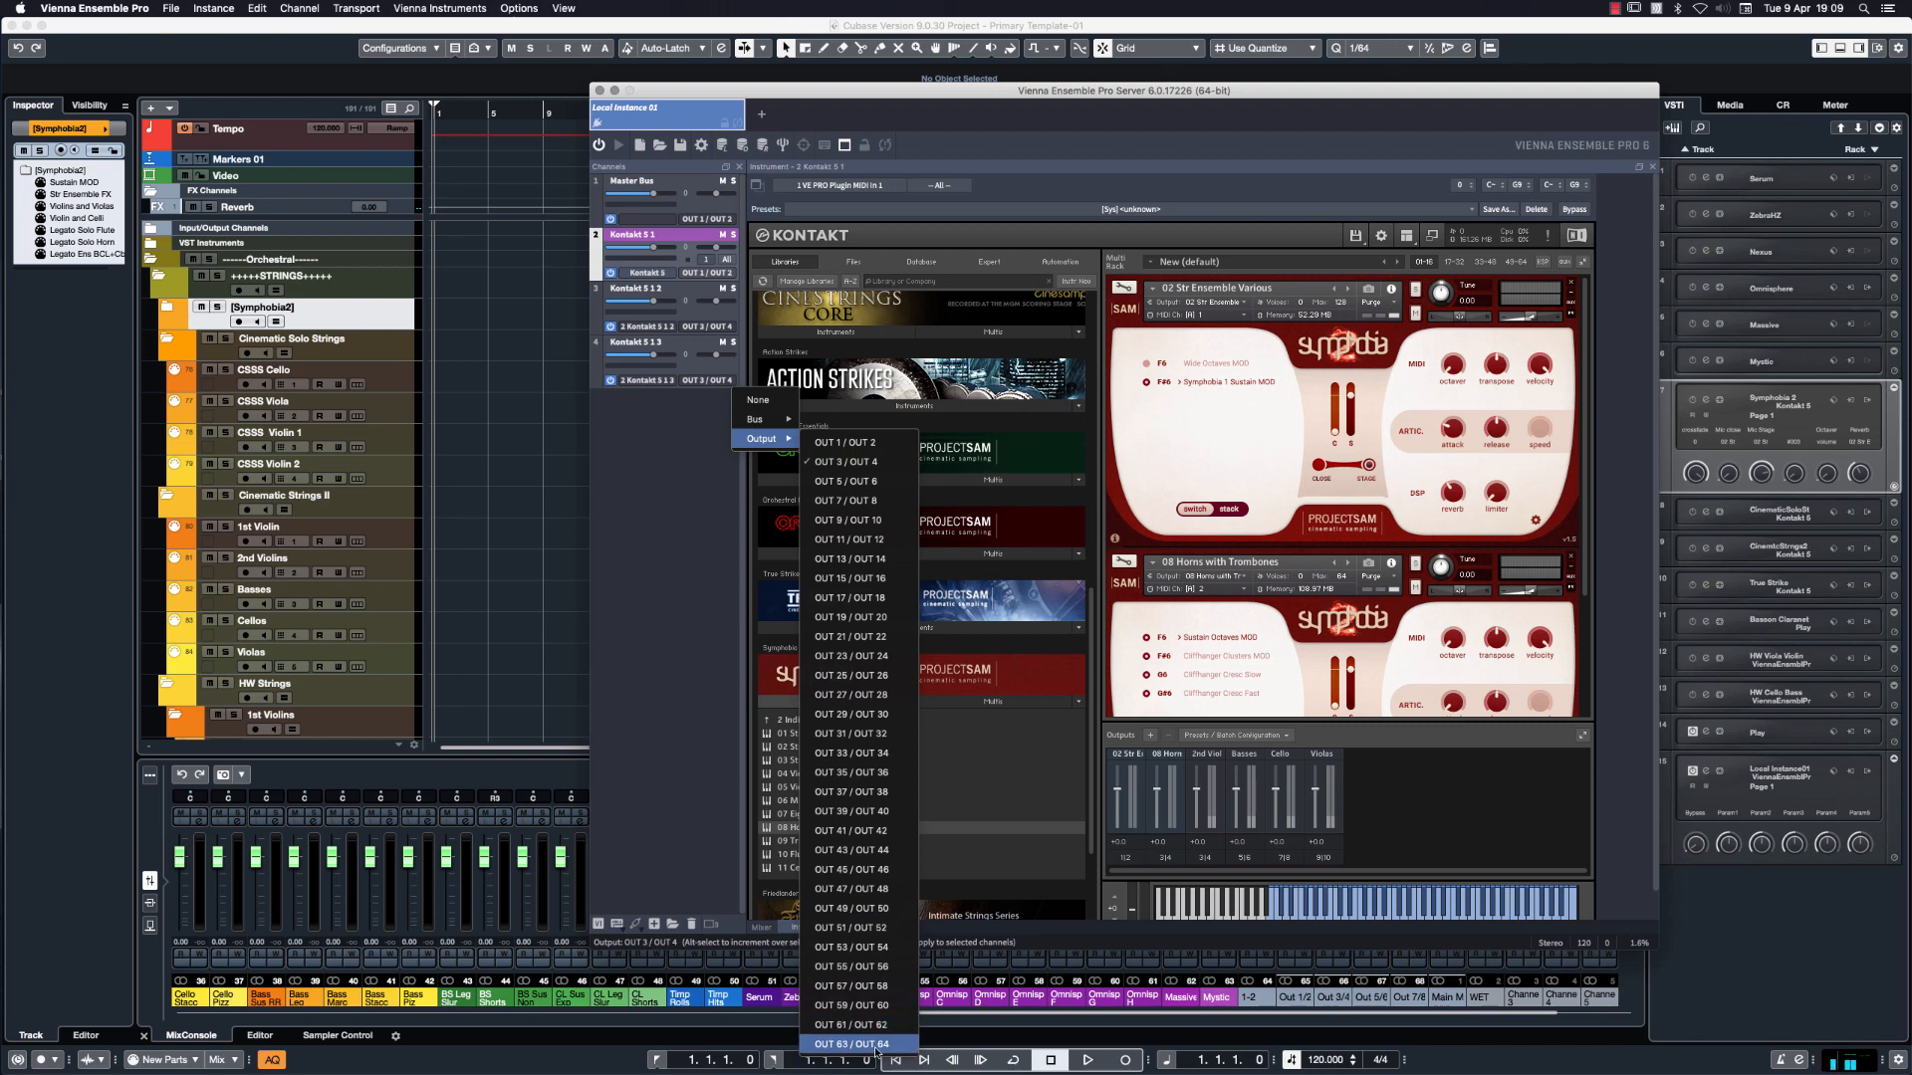
pyautogui.click(1790, 949)
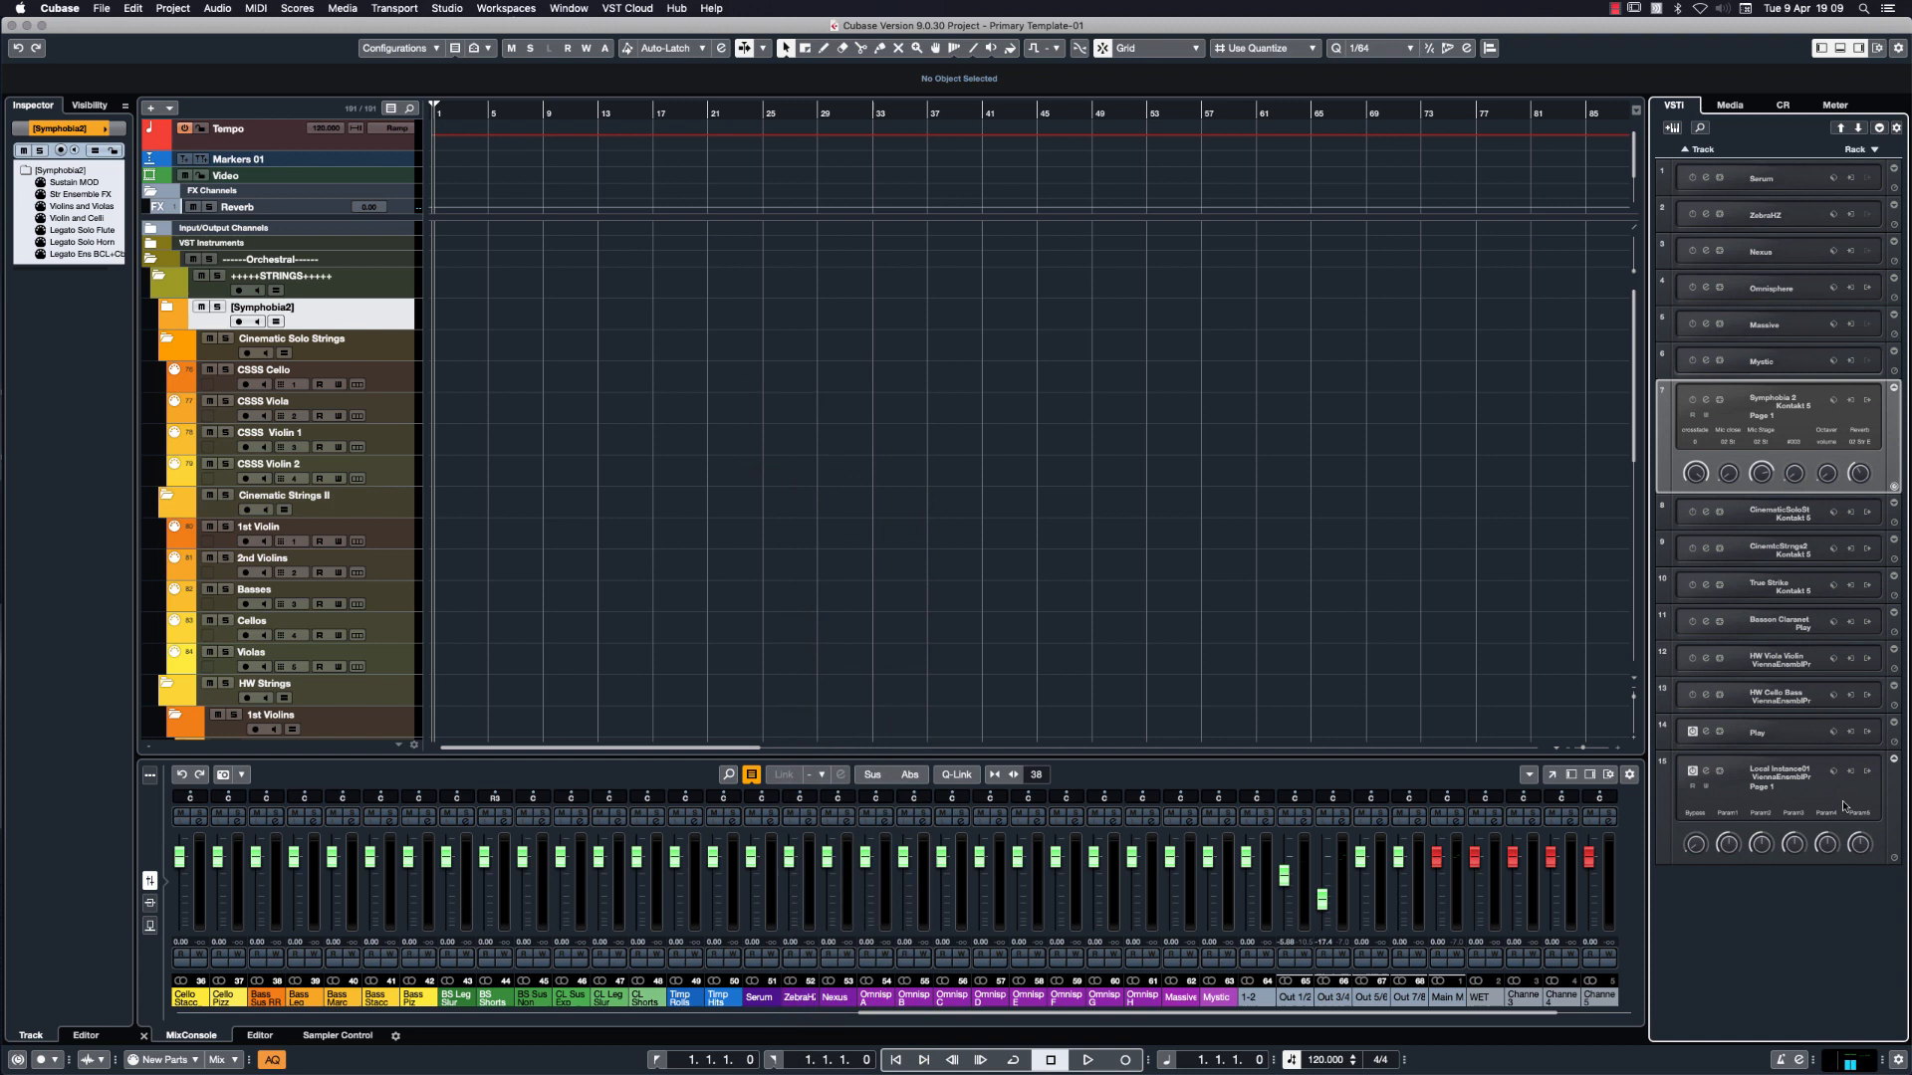
# Examine the audio output, MIDI port and audio input settings of the Local Instance 01 plug-in, then collapse its quick controls.
pyautogui.click(1708, 770)
pyautogui.click(1194, 390)
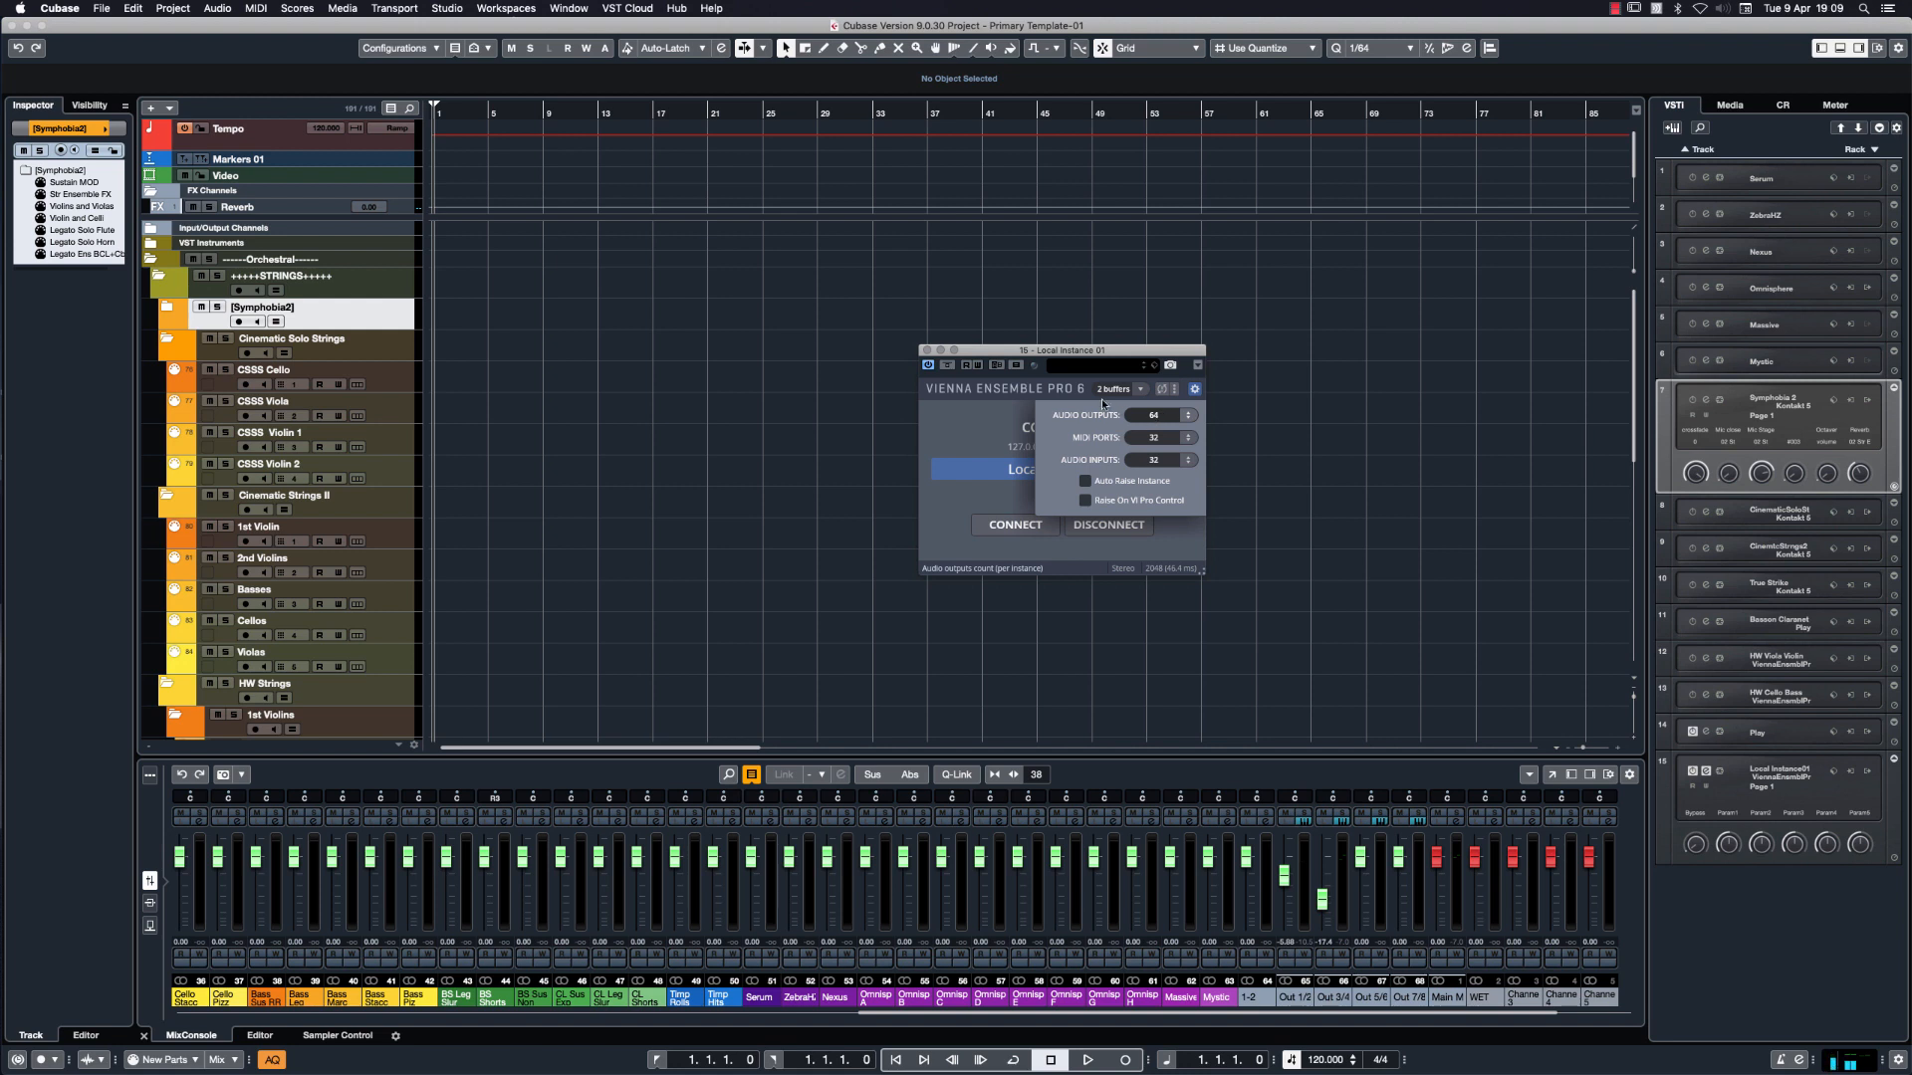
pyautogui.click(941, 351)
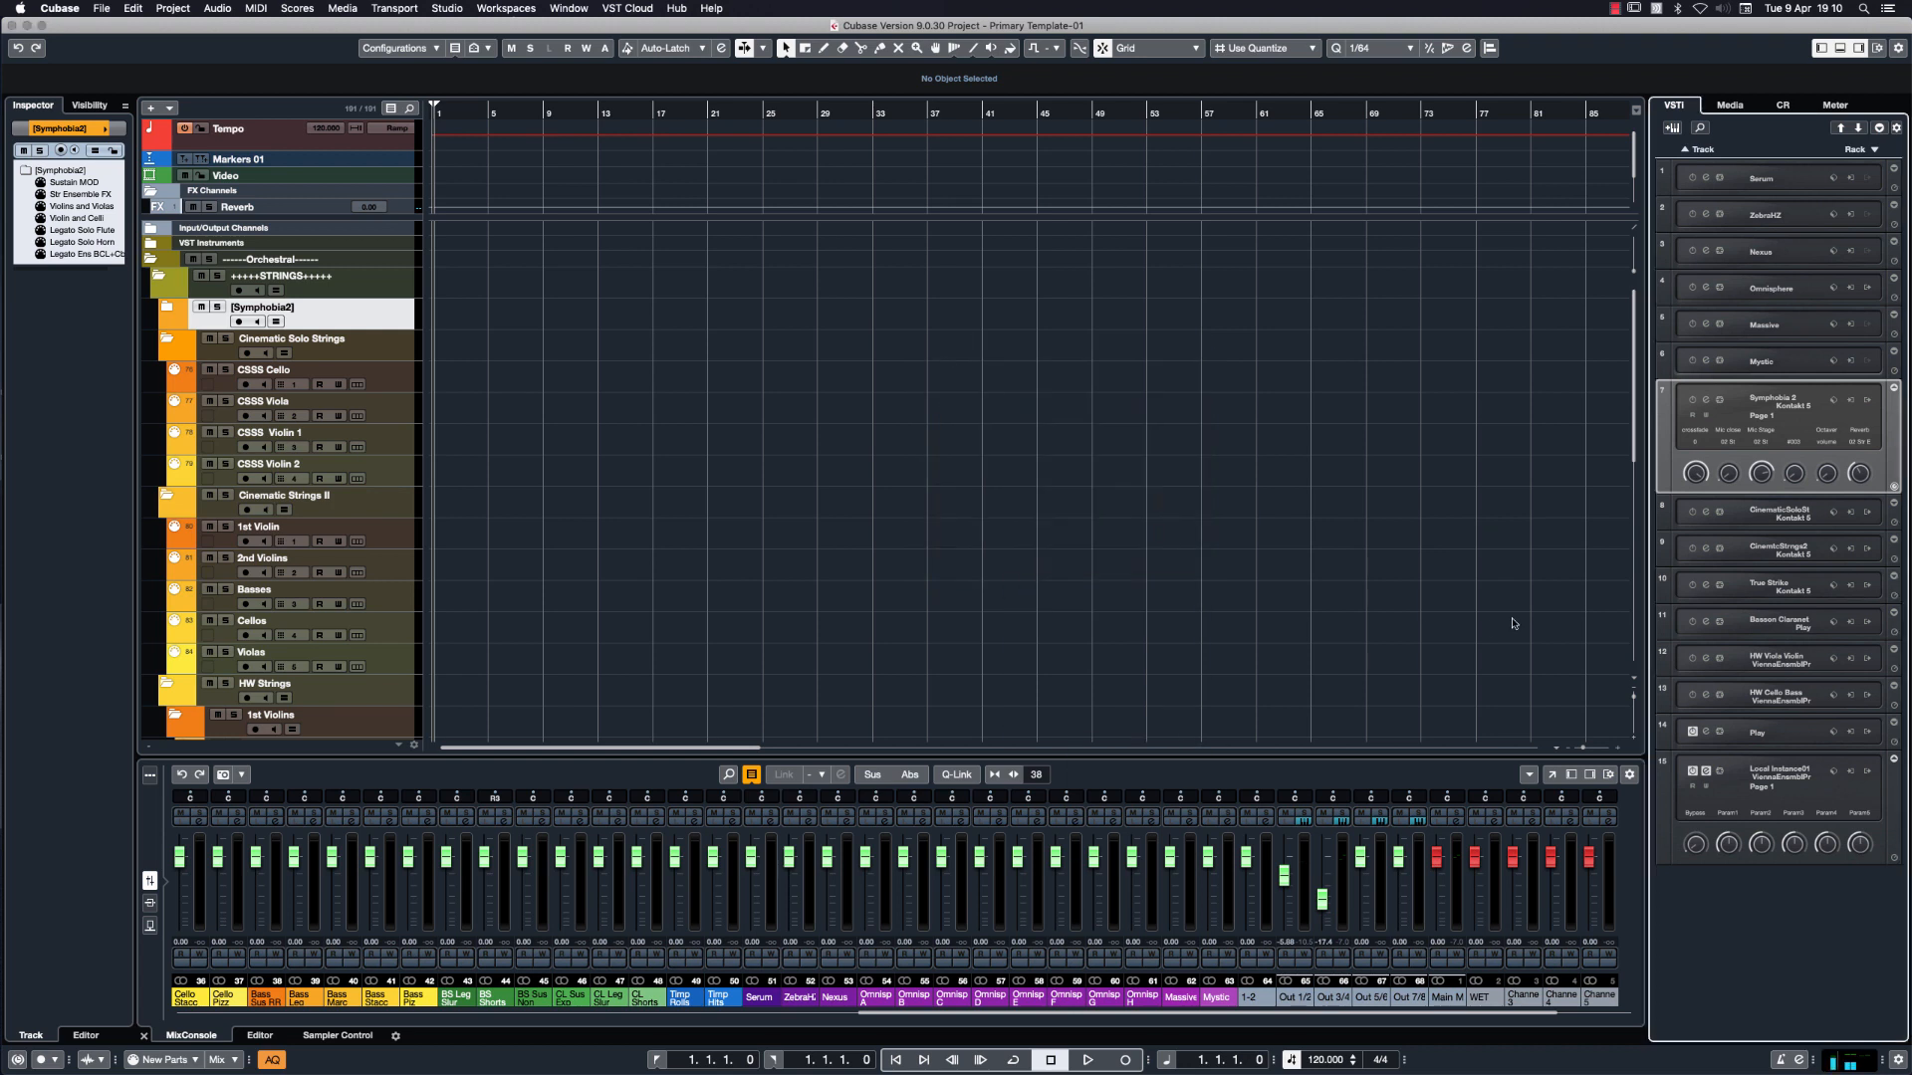
pyautogui.click(1893, 762)
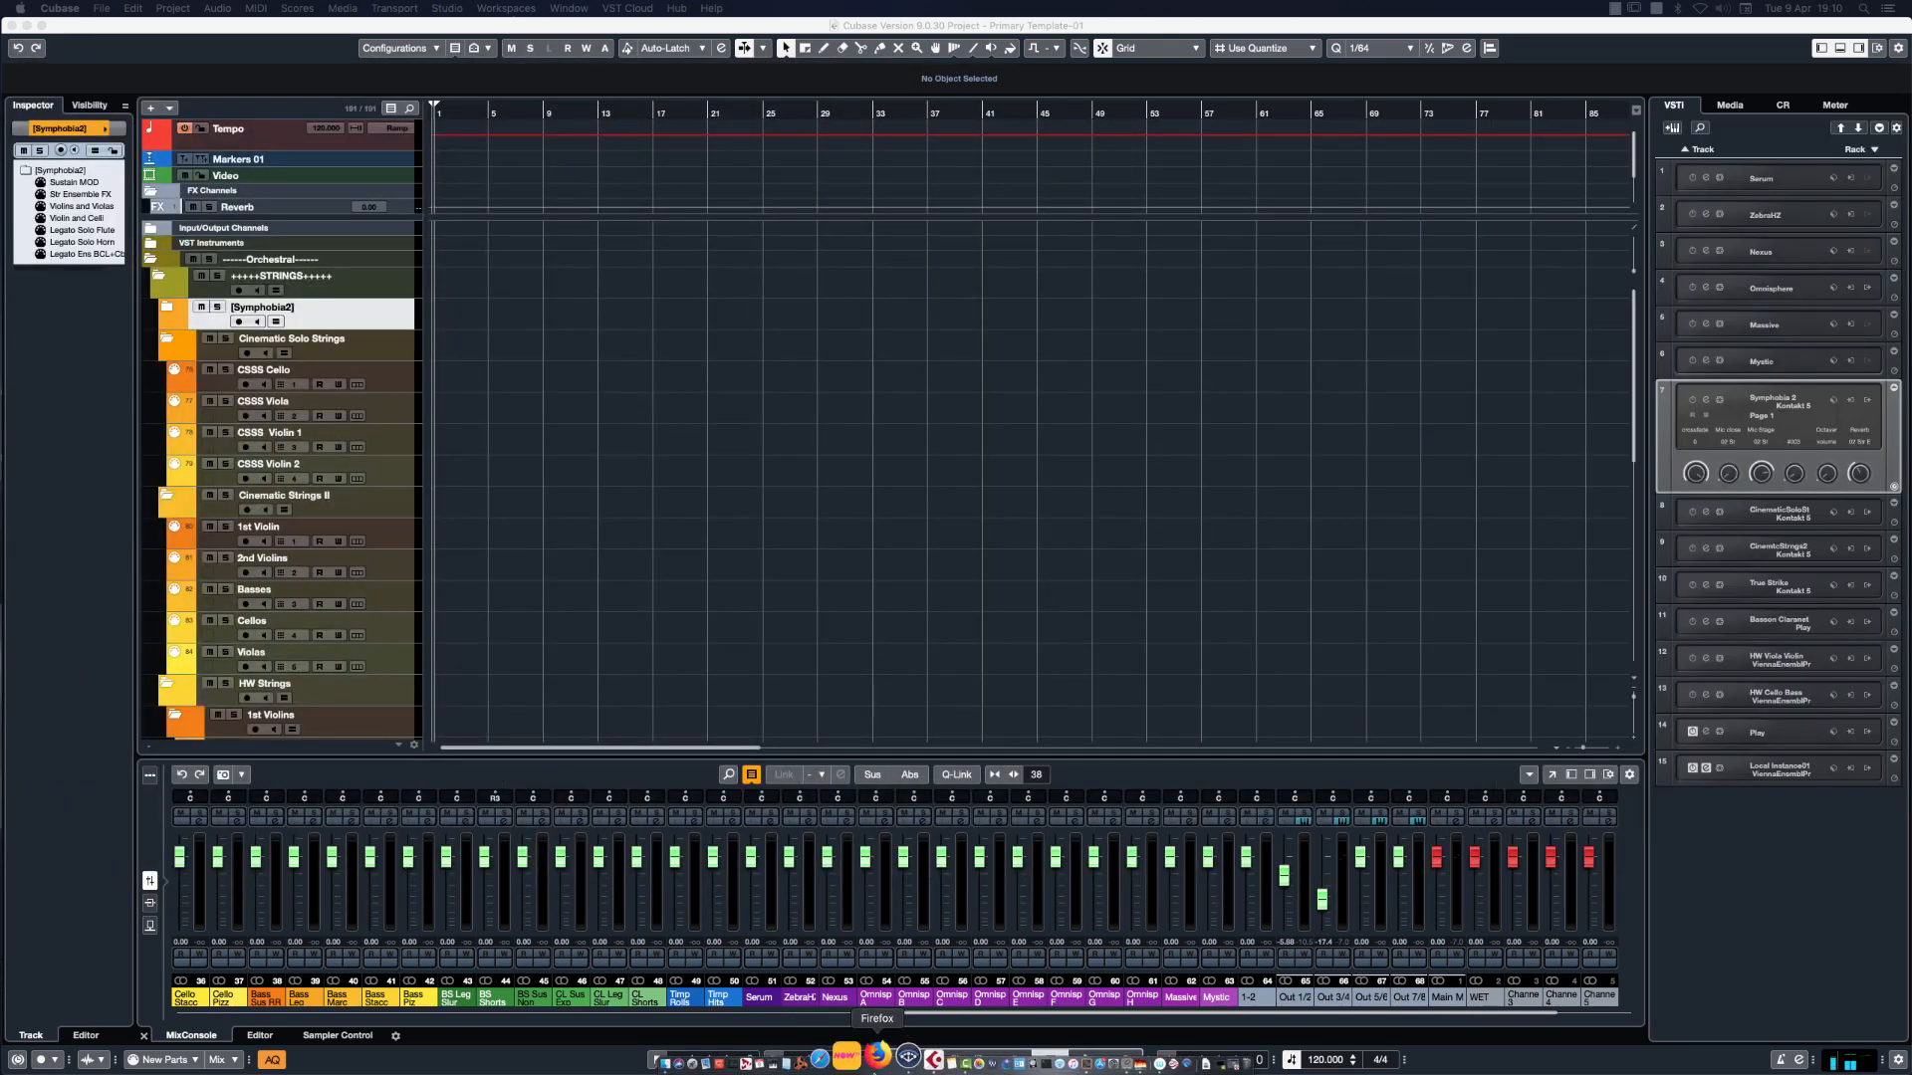
# Switch to Vienna Ensemble Pro, insert a new folder in the channel list and name it first 1.
pyautogui.click(900, 1057)
pyautogui.rightClick(664, 451)
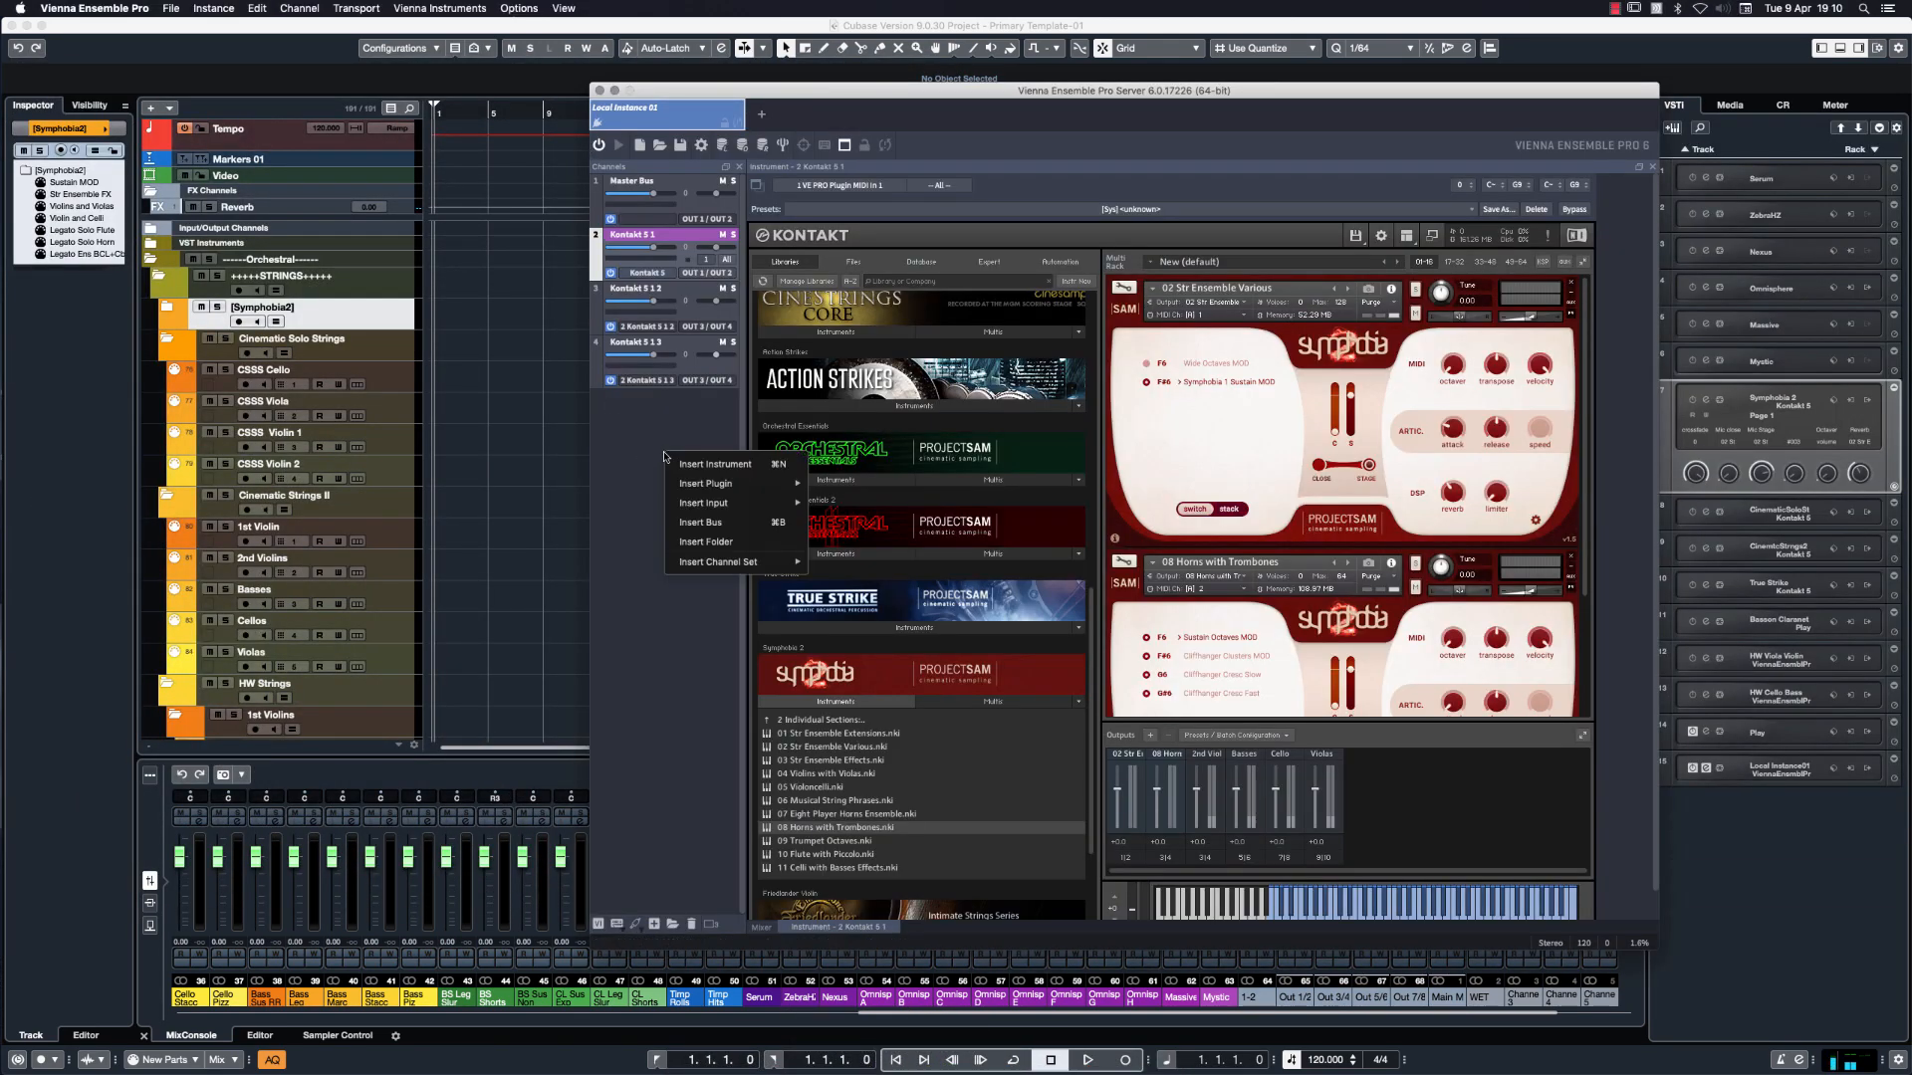
pyautogui.click(633, 429)
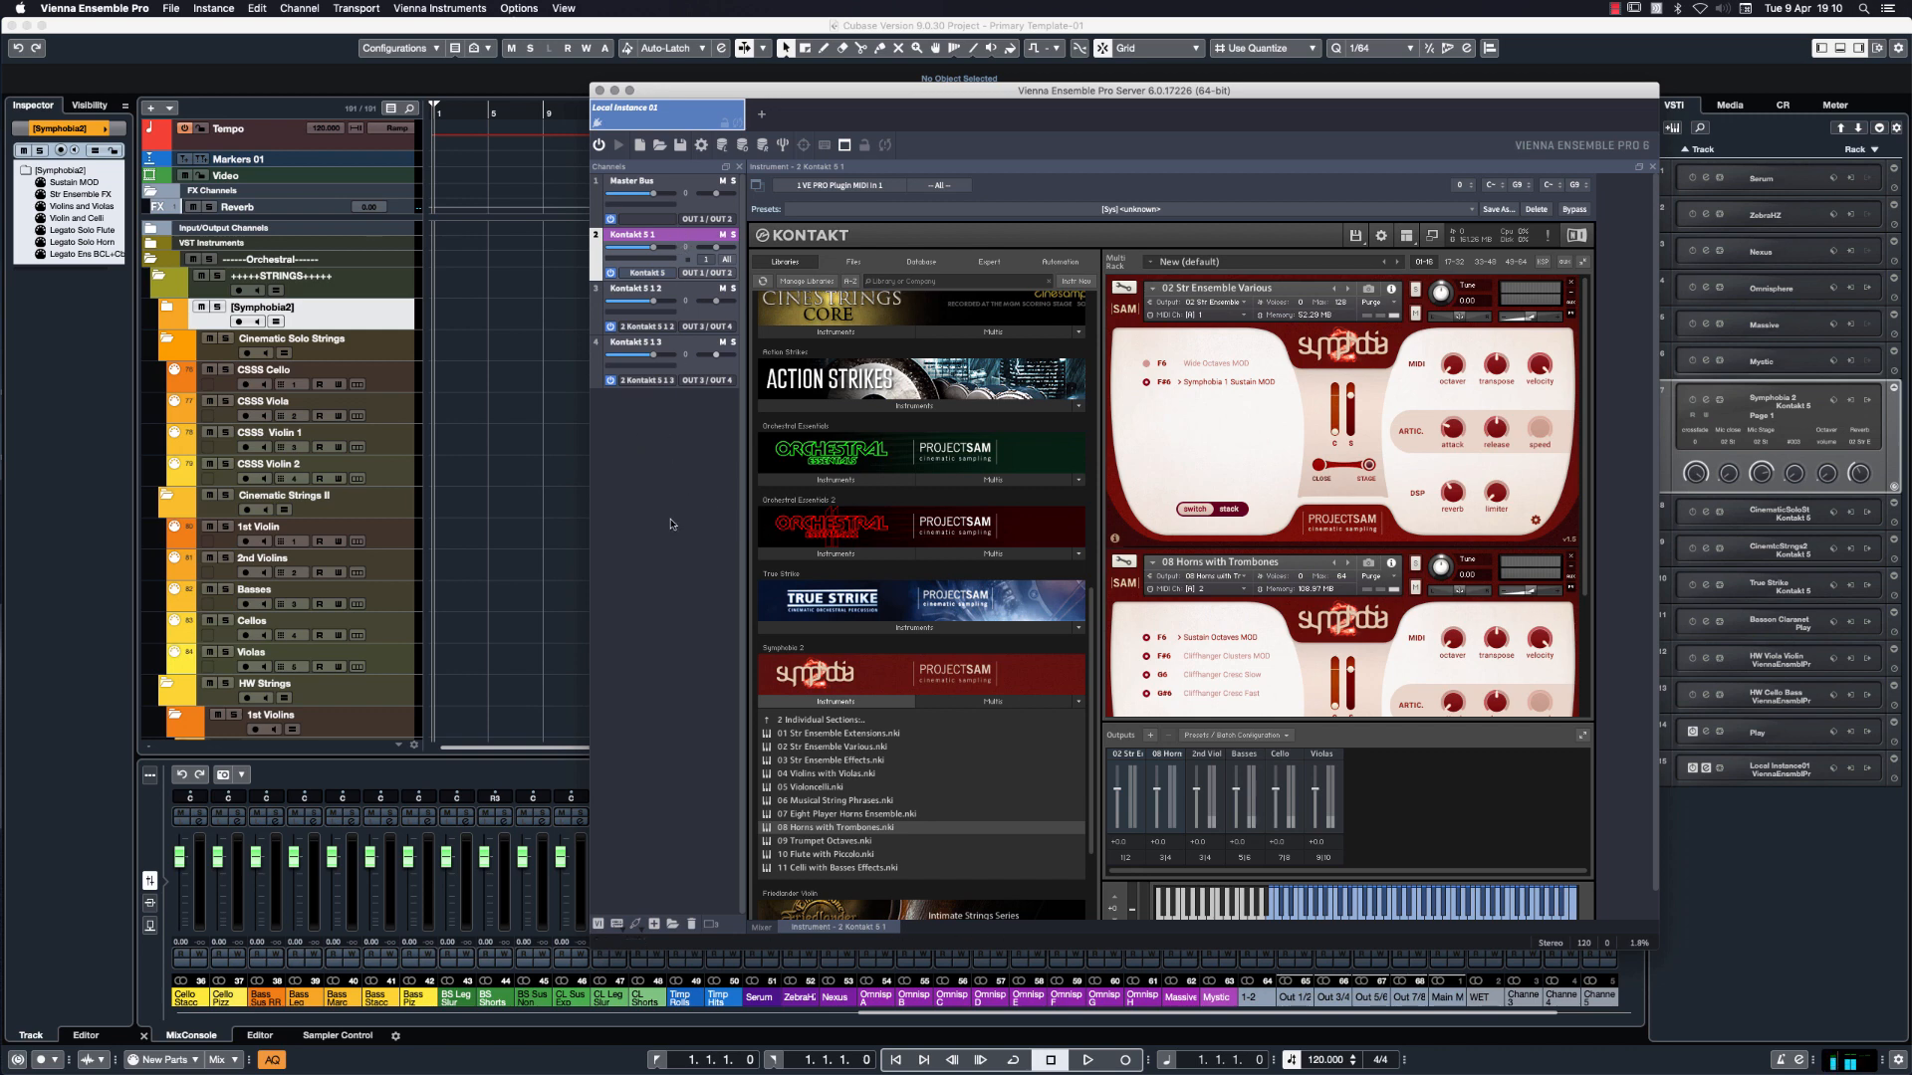
pyautogui.rightClick(701, 577)
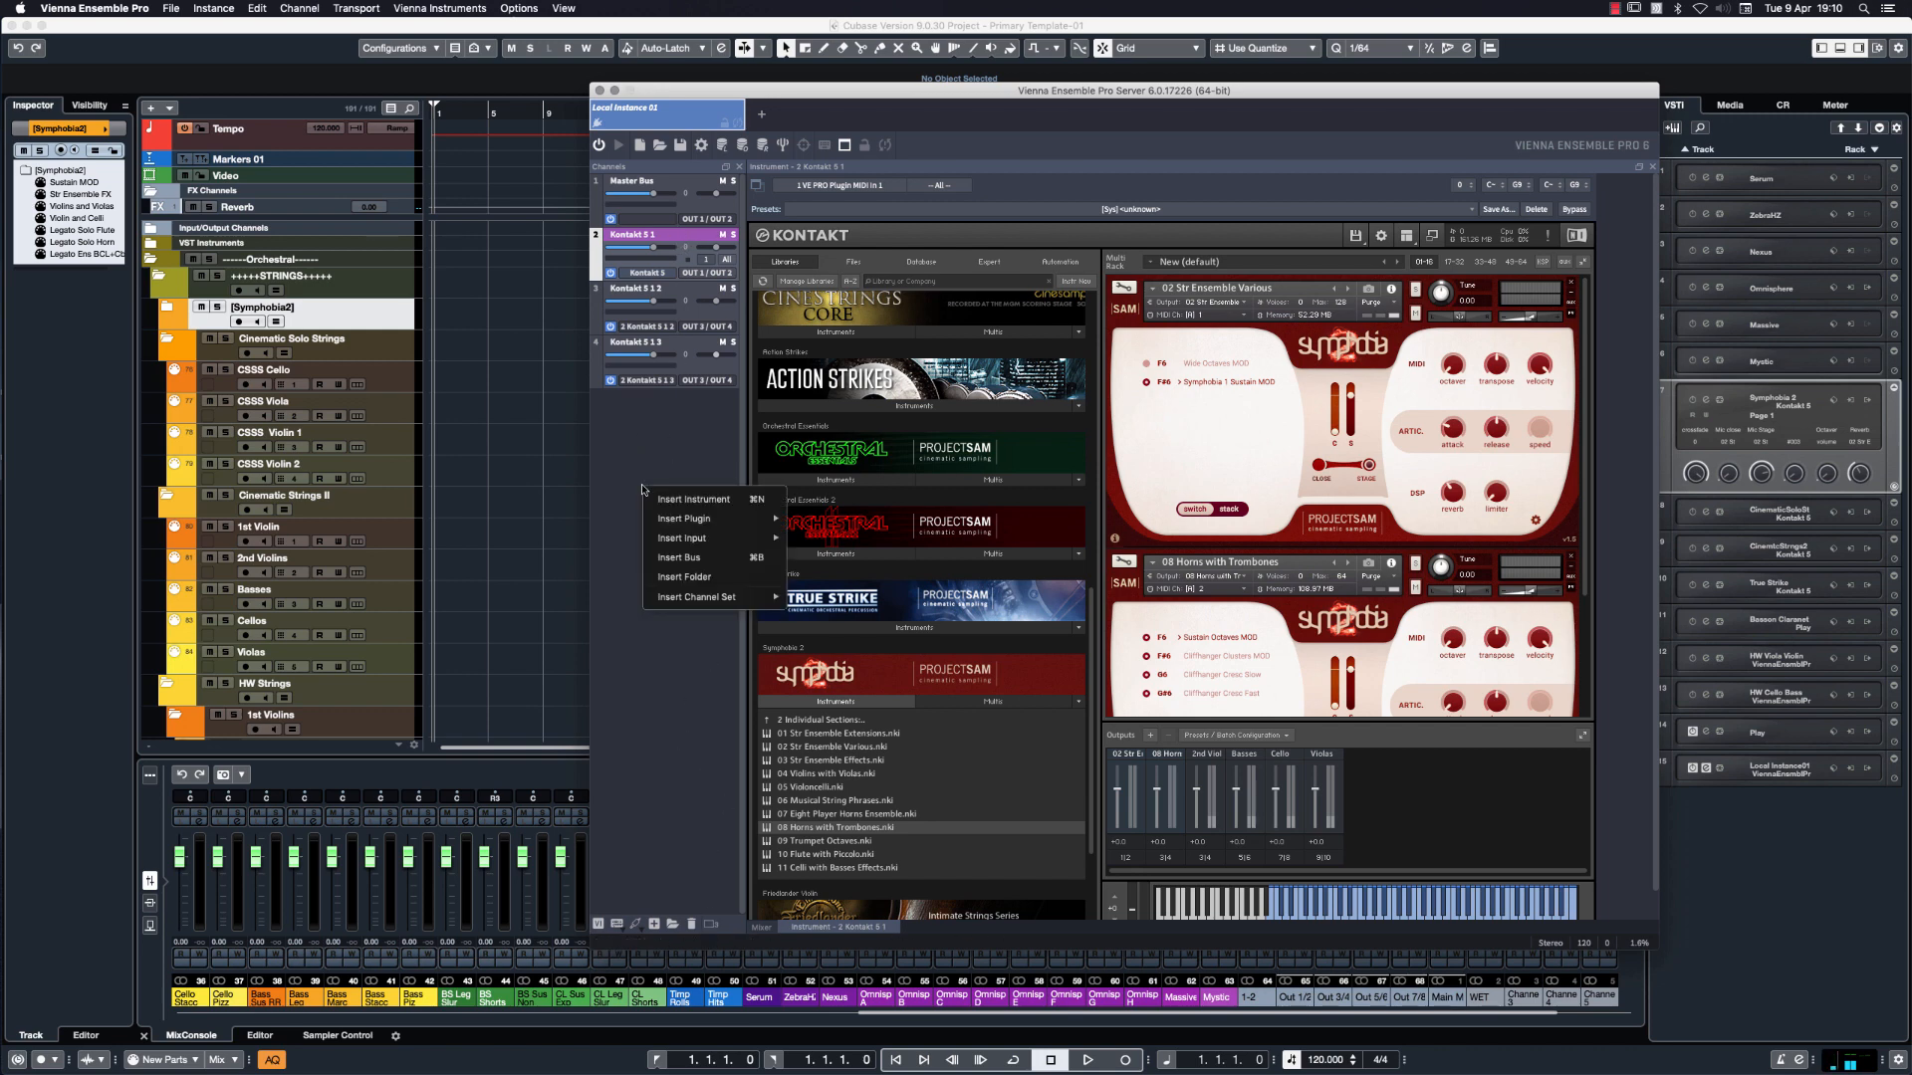
pyautogui.click(711, 577)
pyautogui.doubleClick(637, 288)
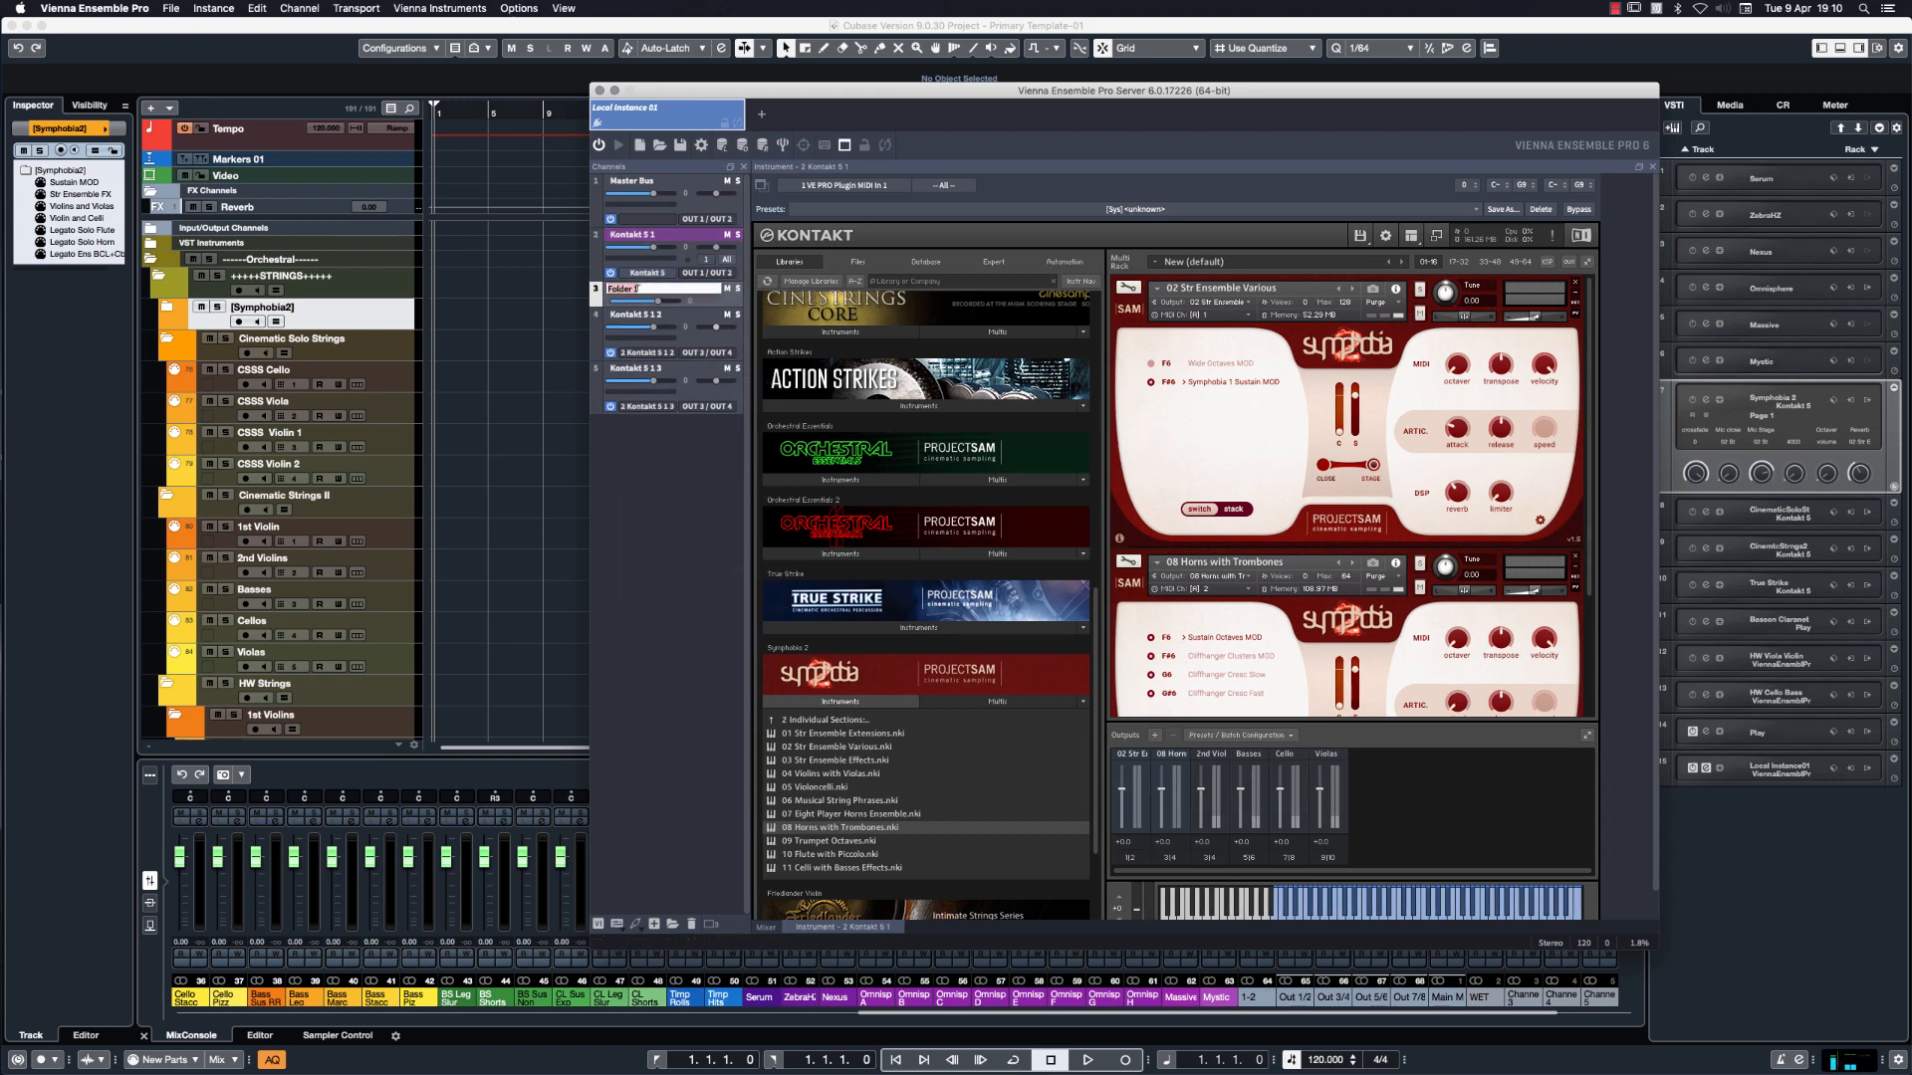
pyautogui.write('First')
pyautogui.press('Return')
# Move the two Kontakt output channels and the main Kontakt 5 1 channel into the first 1 folder, keeping the folder collapsed.
pyautogui.moveTo(678, 314); pyautogui.dragTo(670, 295)
pyautogui.click(687, 362)
pyautogui.moveTo(687, 361); pyautogui.dragTo(681, 312)
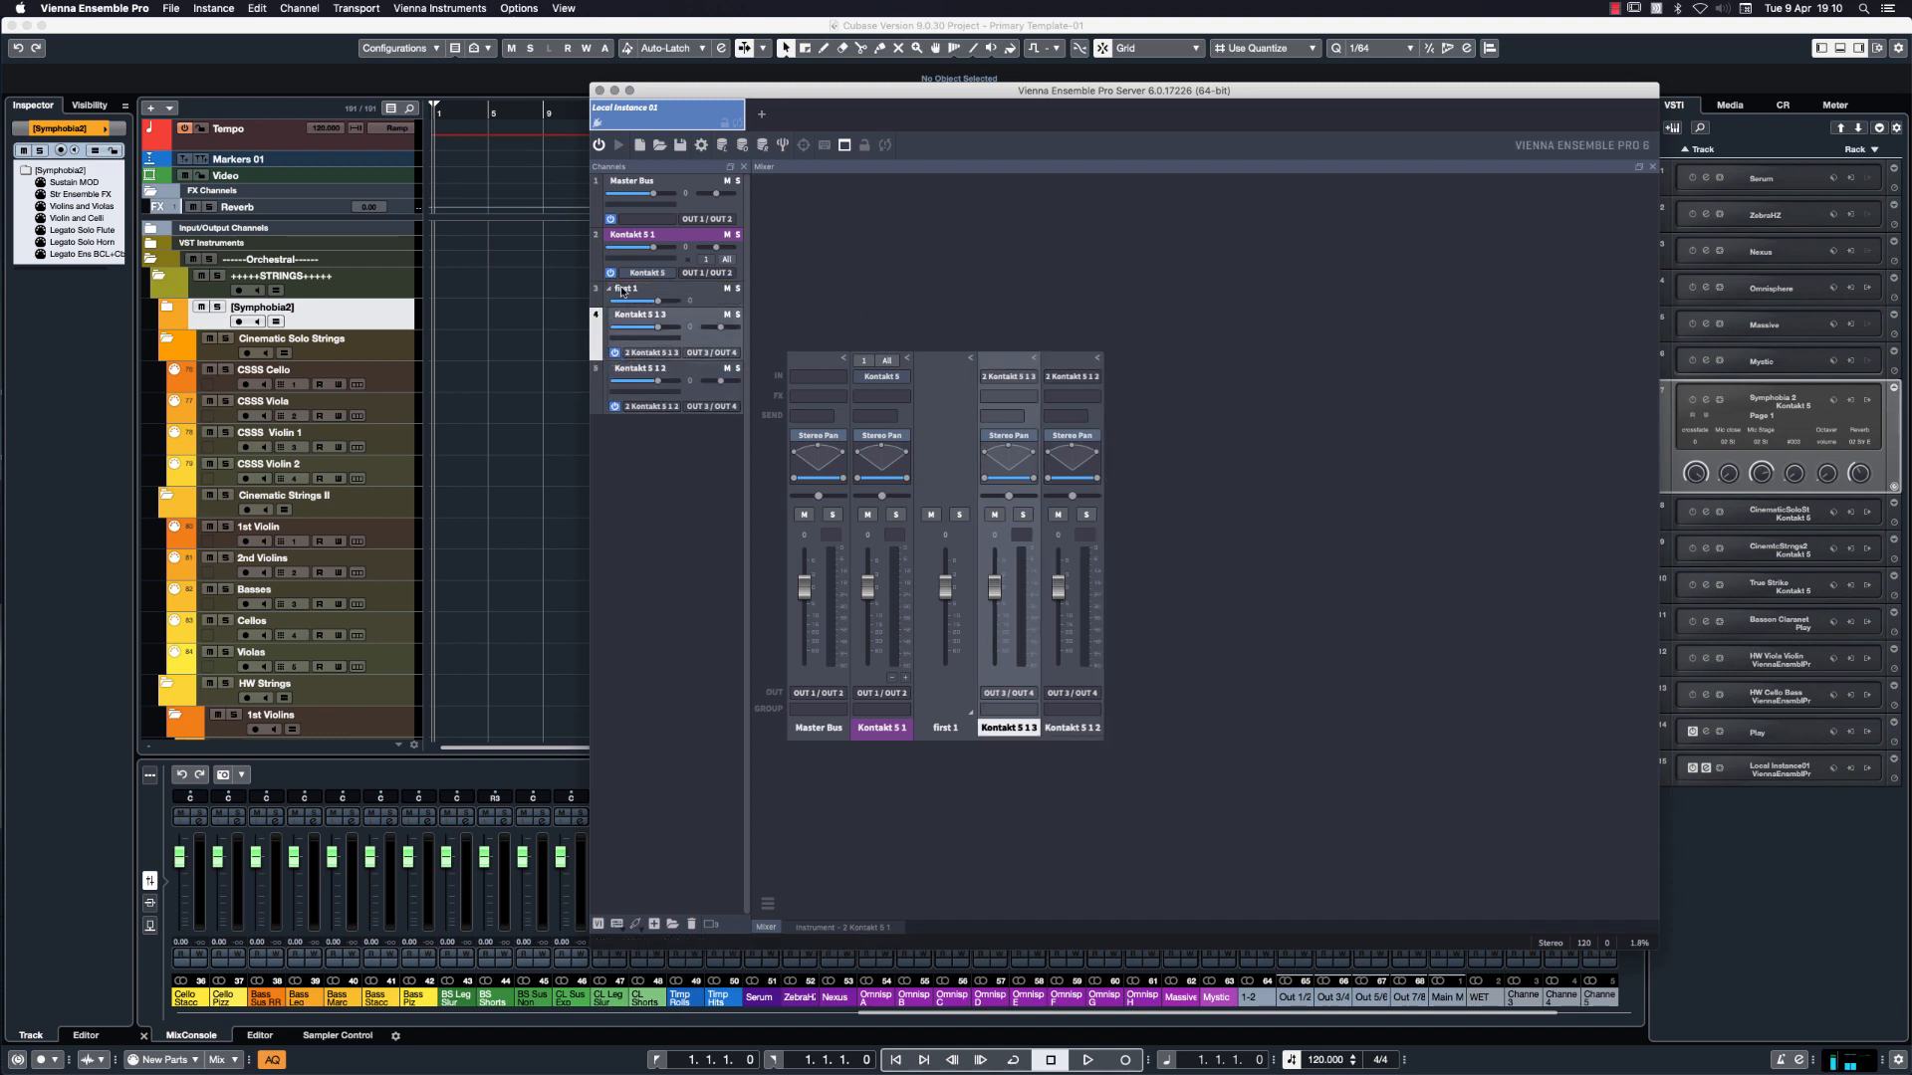
pyautogui.click(972, 713)
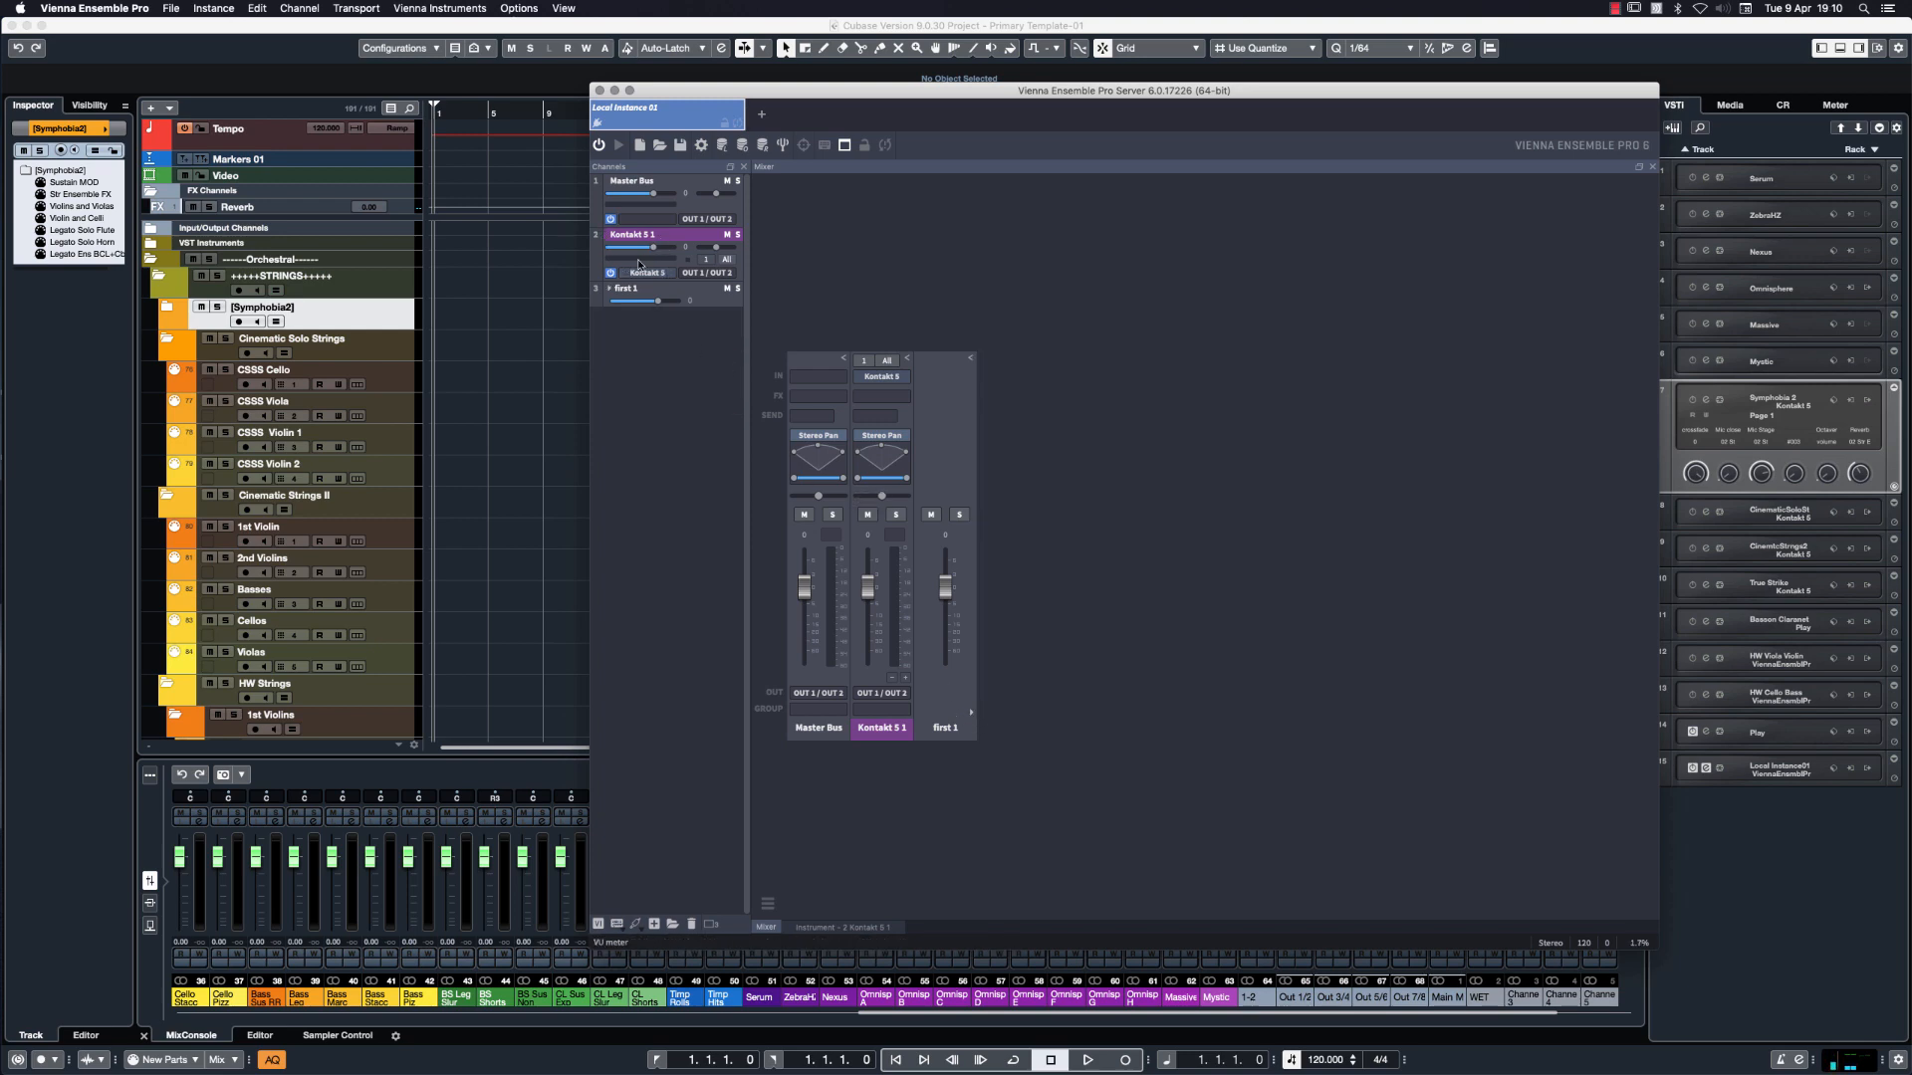
pyautogui.doubleClick(678, 228)
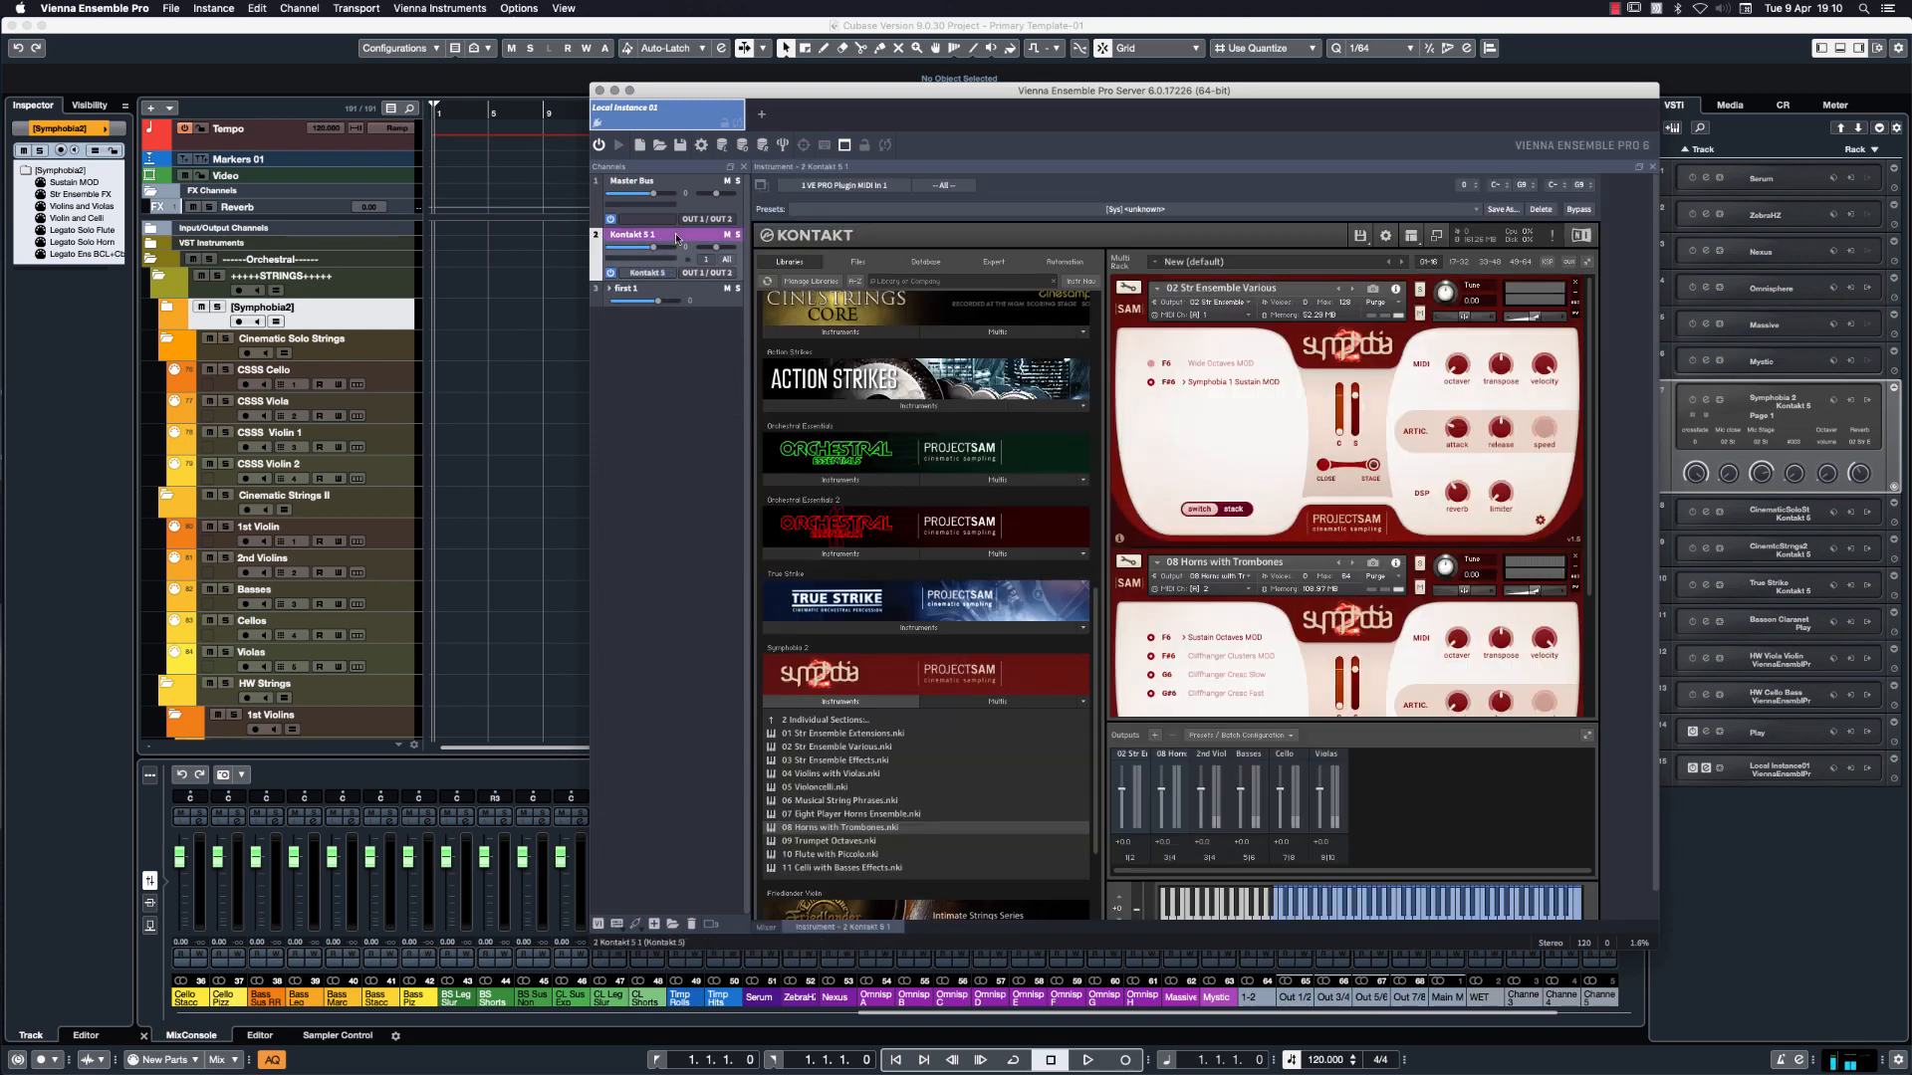
pyautogui.moveTo(670, 302); pyautogui.dragTo(670, 301)
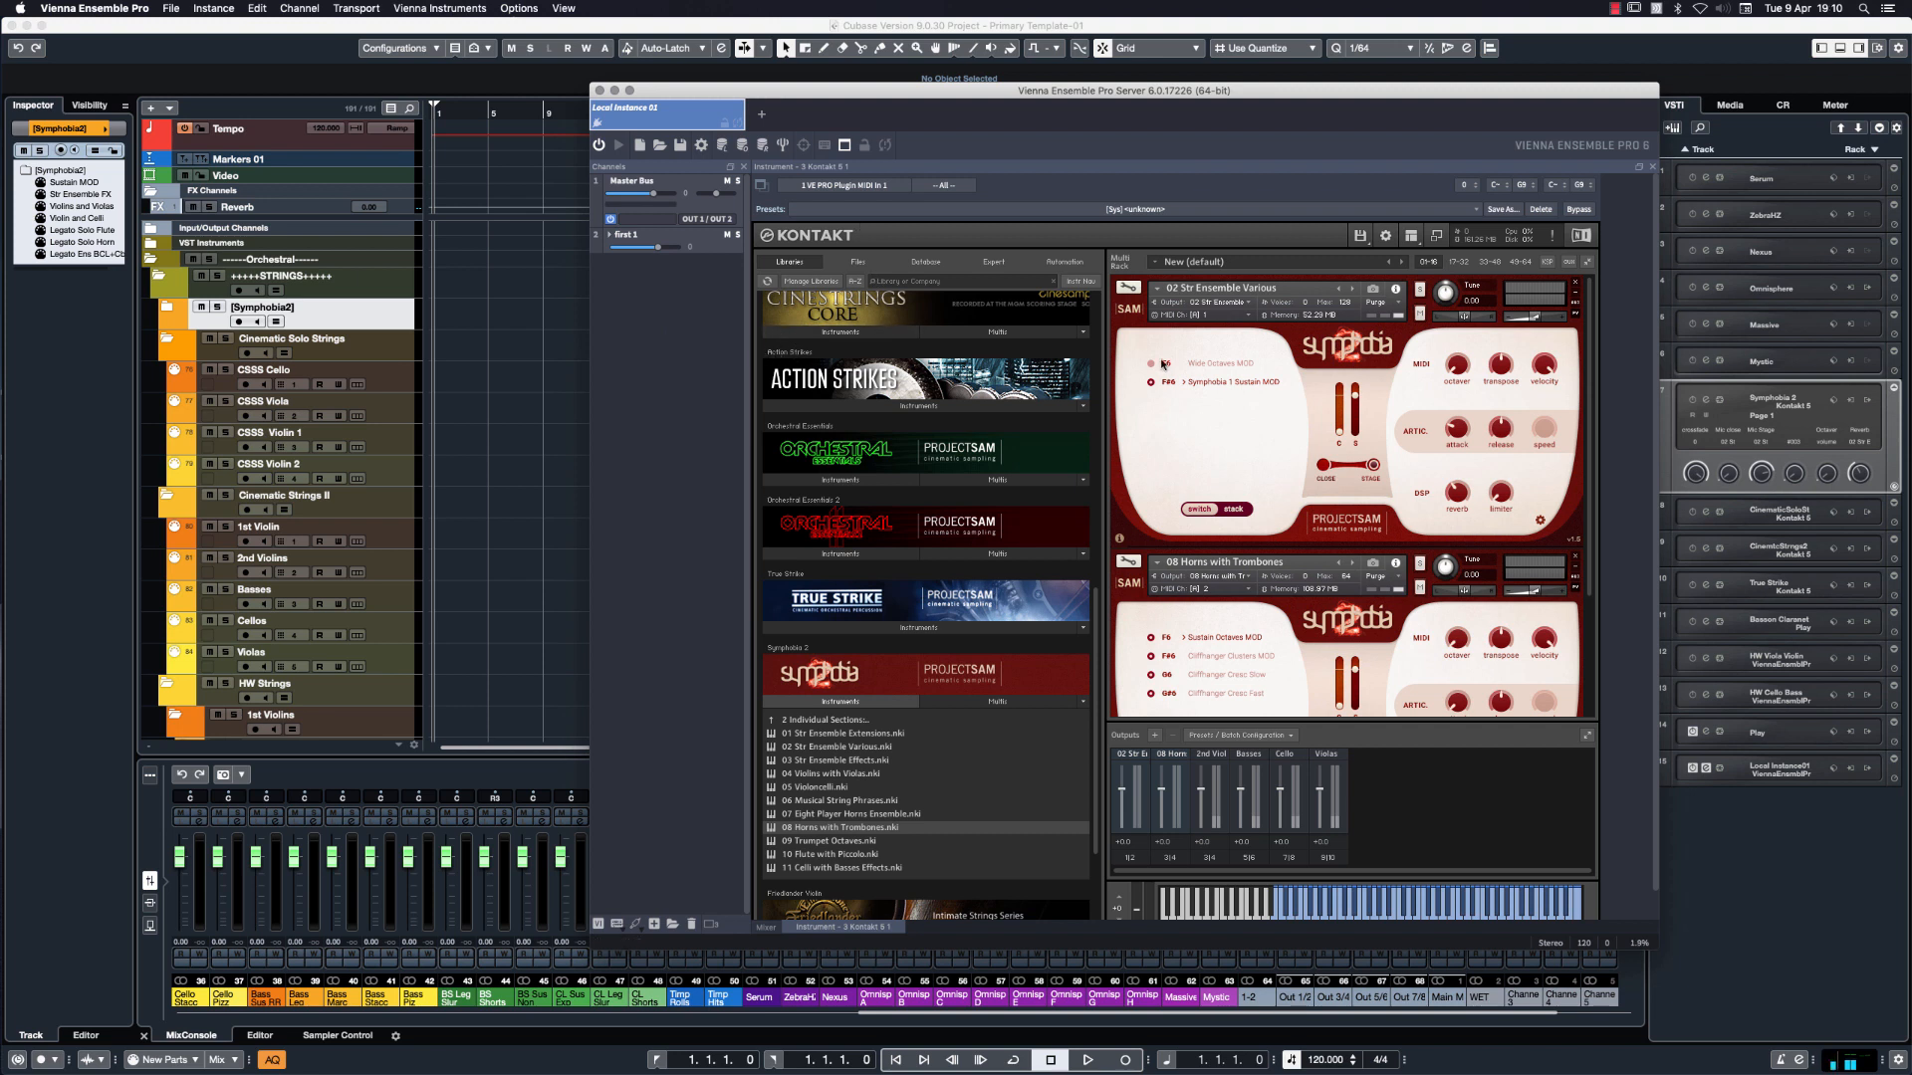
# Insert the stereo East West Play VST instrument and expand the first 1 folder to show its channels.
pyautogui.click(618, 926)
pyautogui.moveTo(643, 962)
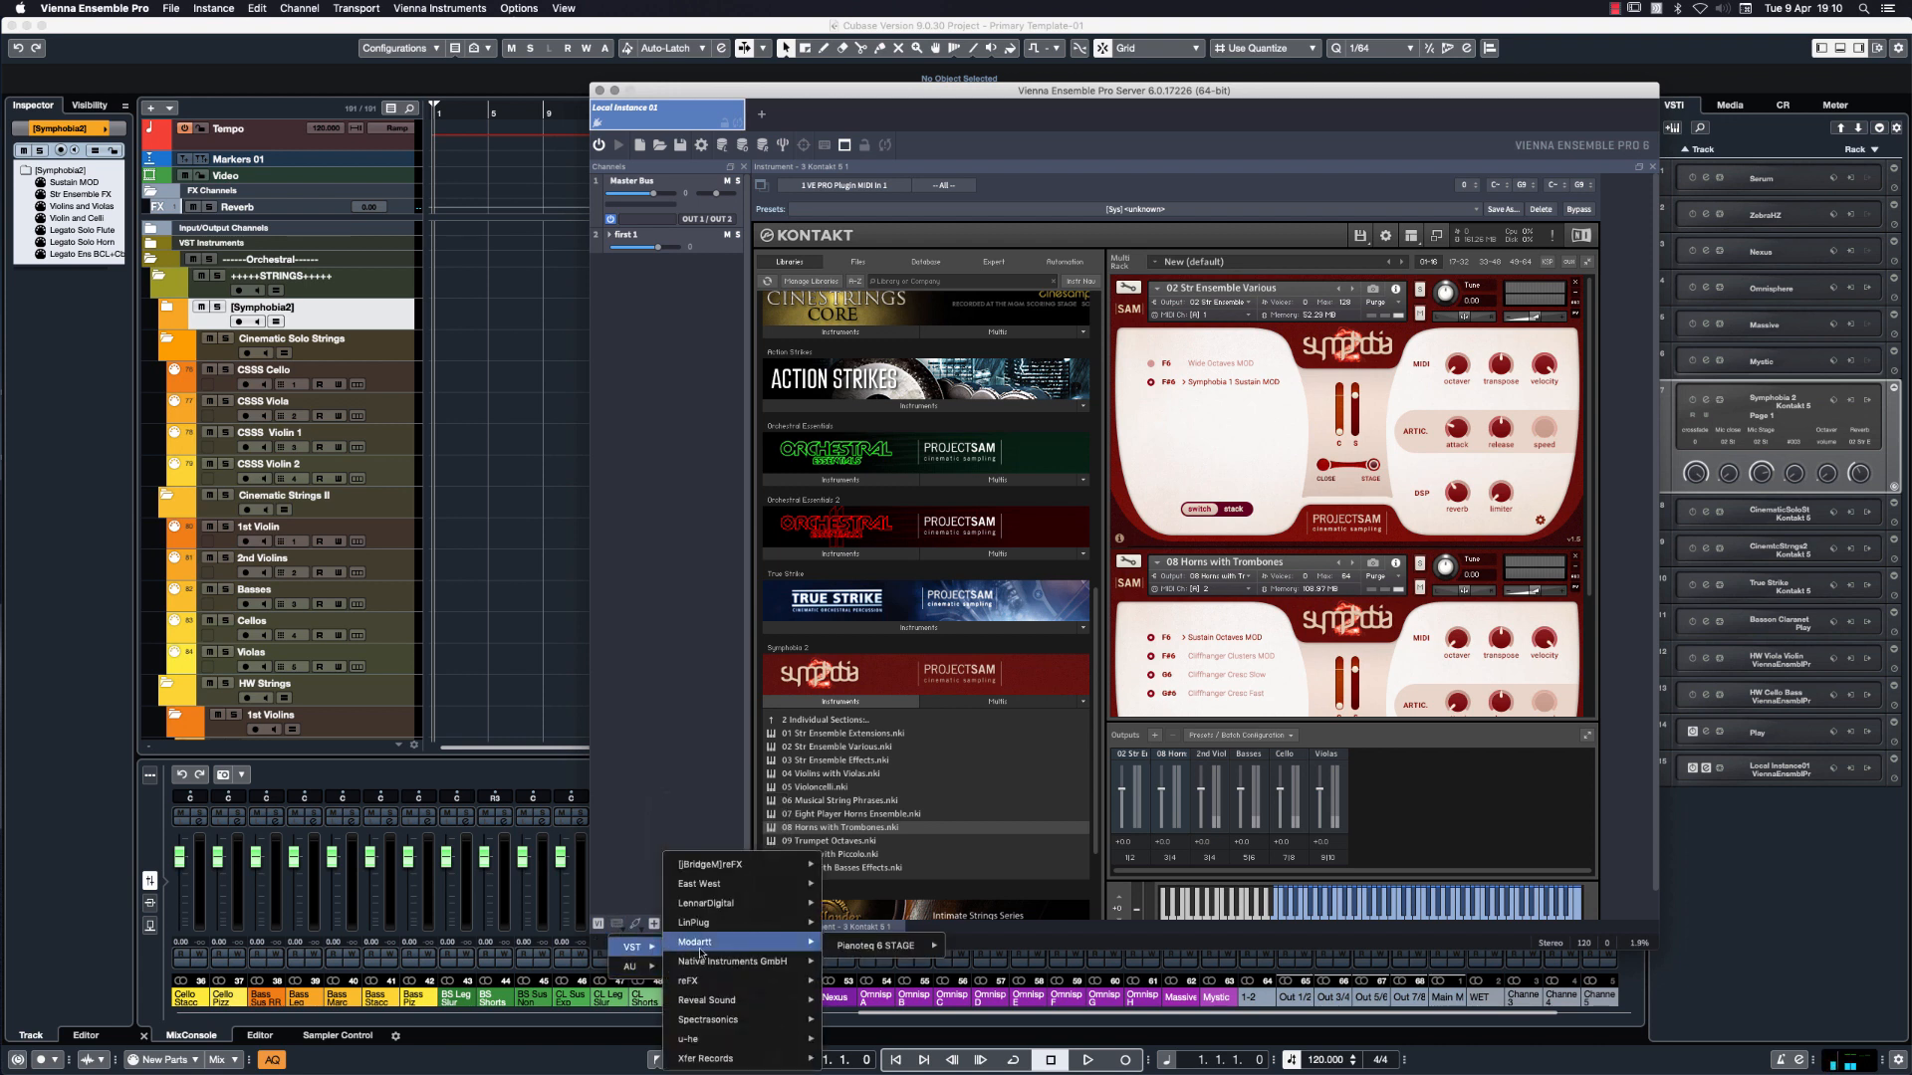
pyautogui.moveTo(765, 910)
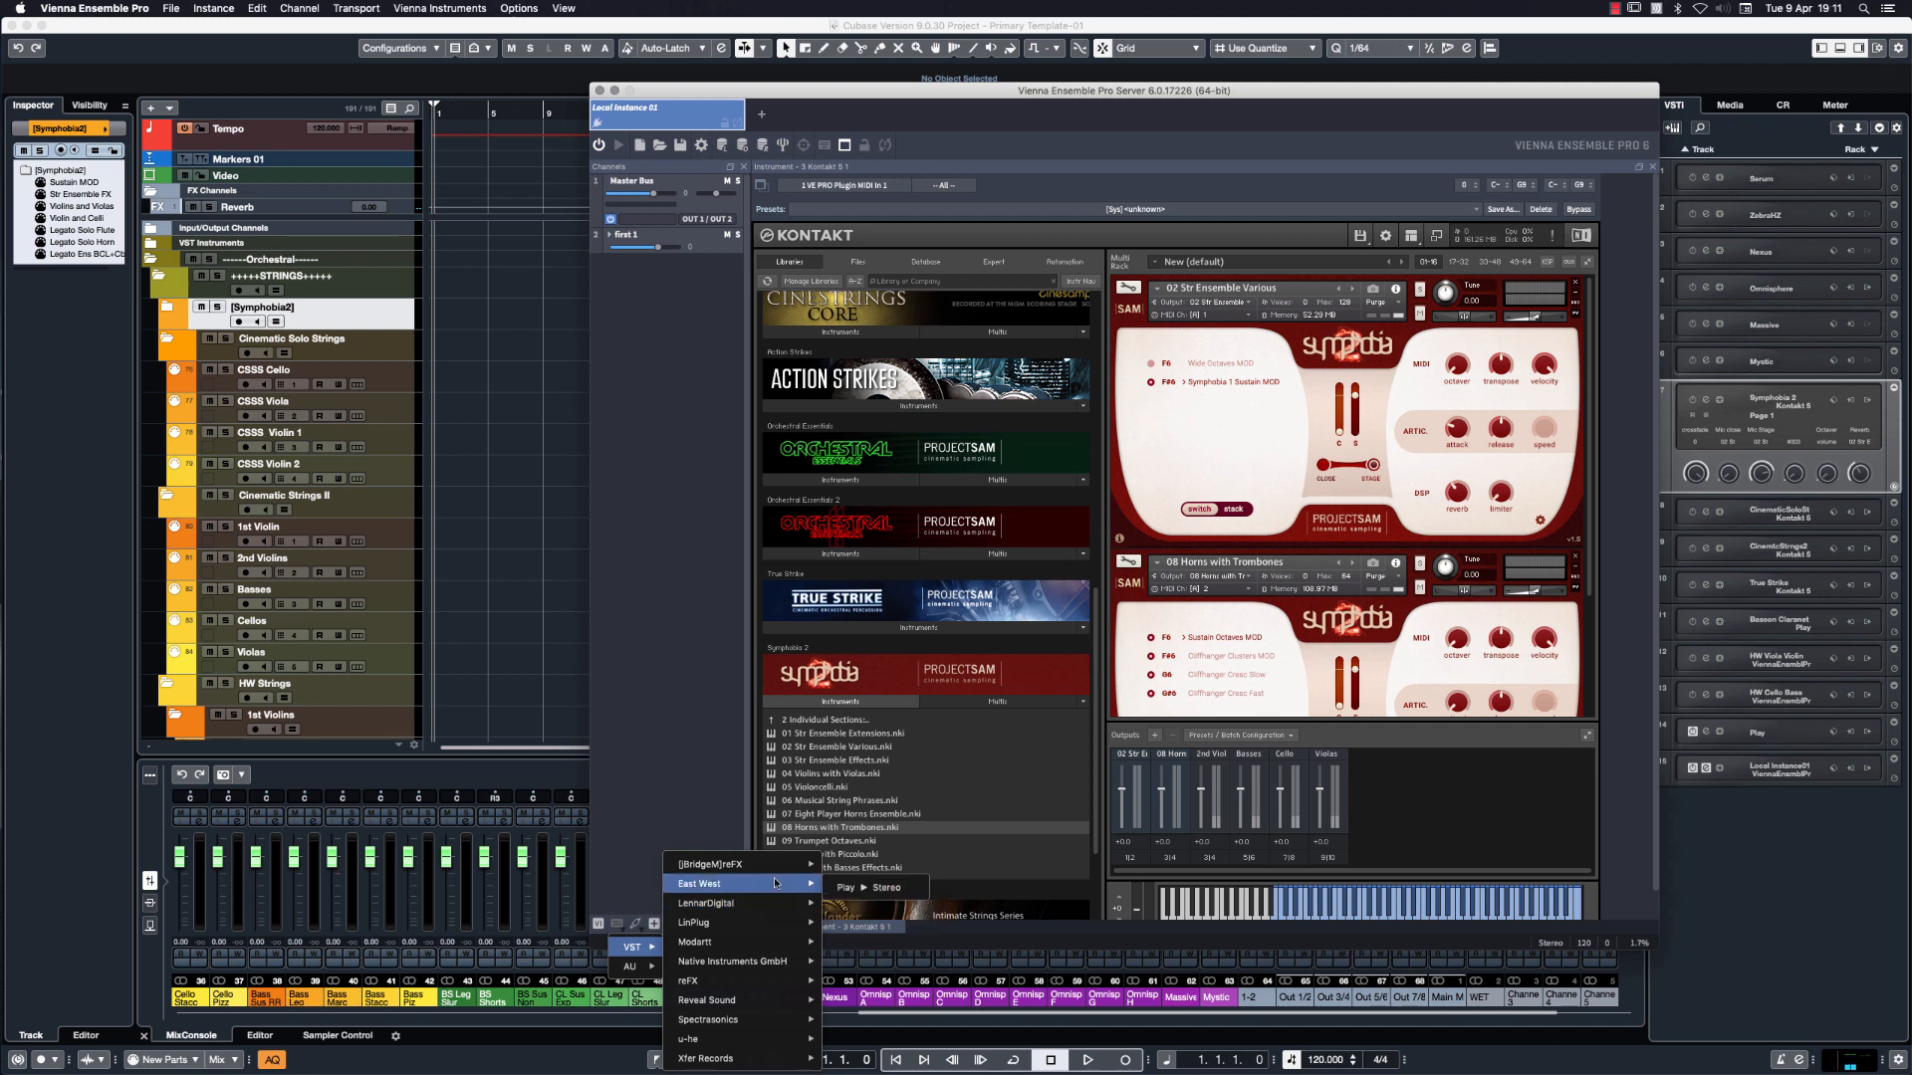
pyautogui.click(846, 888)
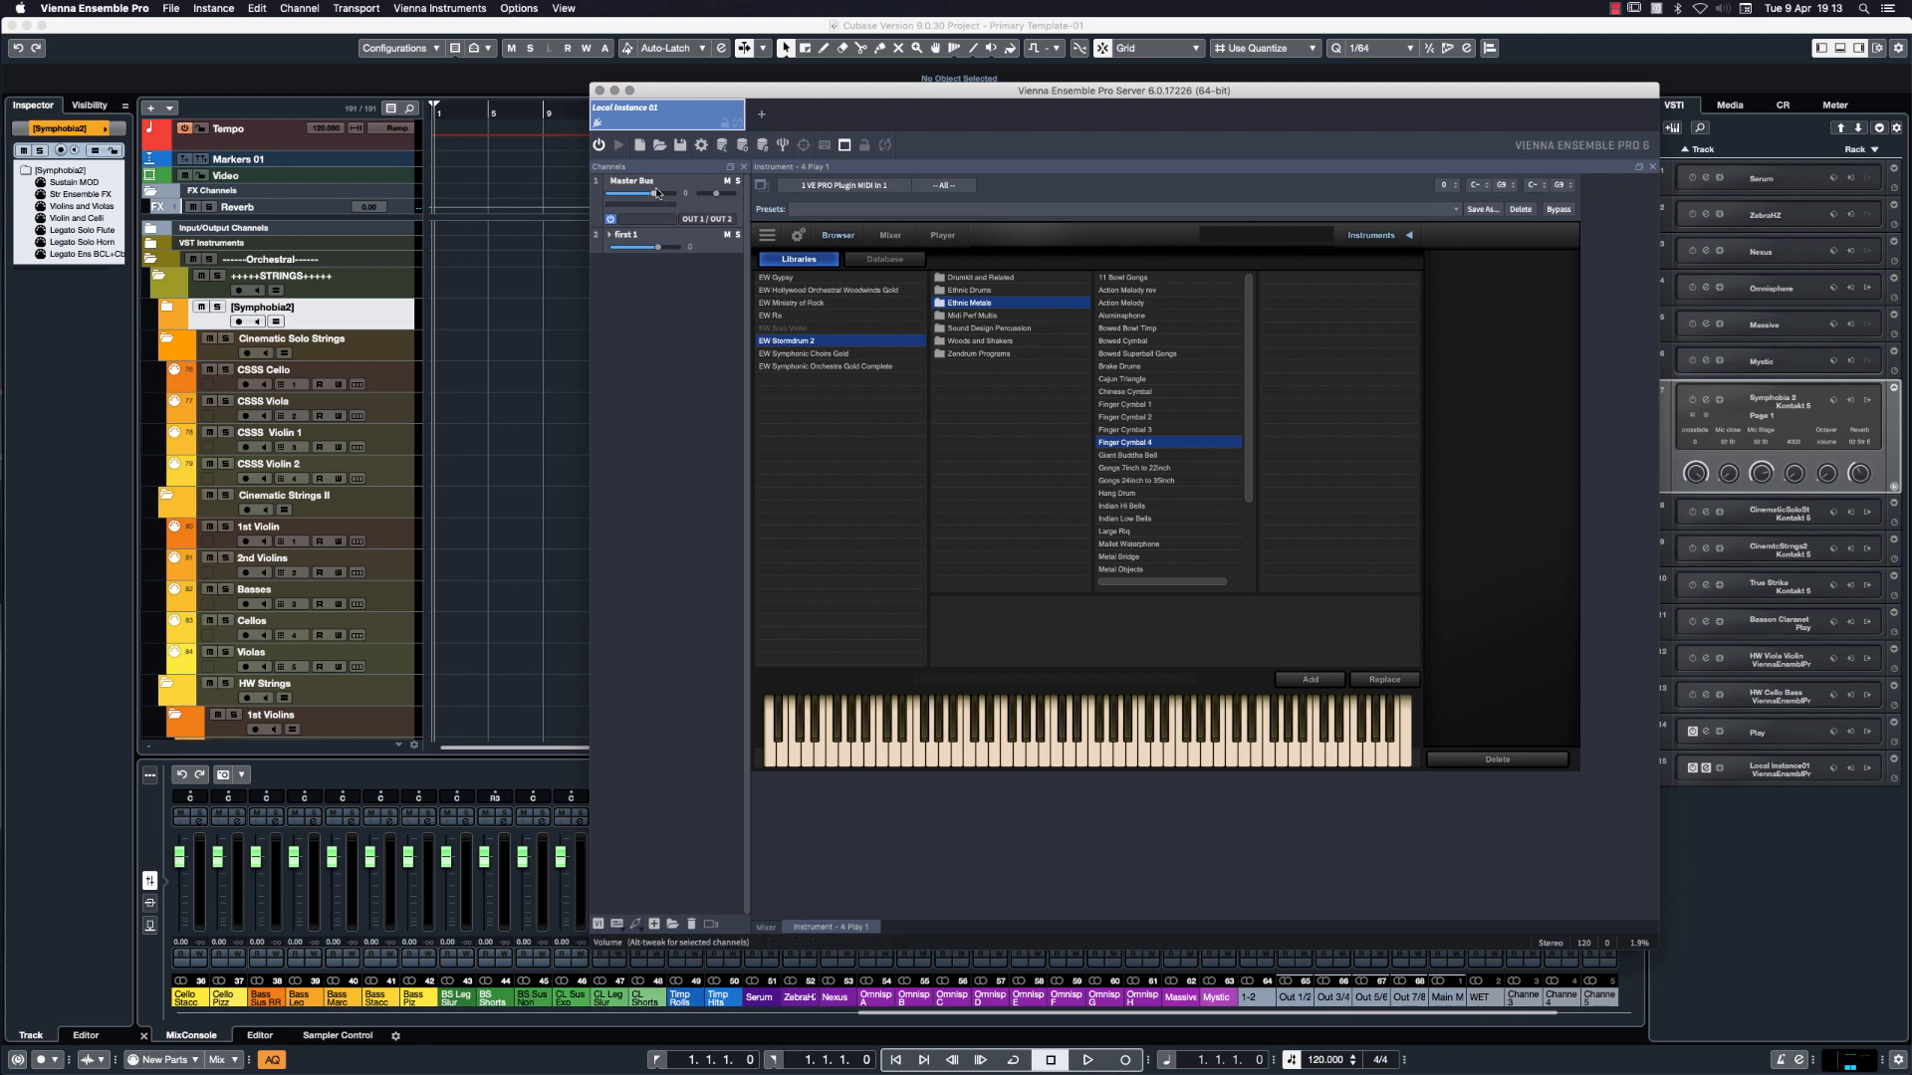
pyautogui.click(608, 234)
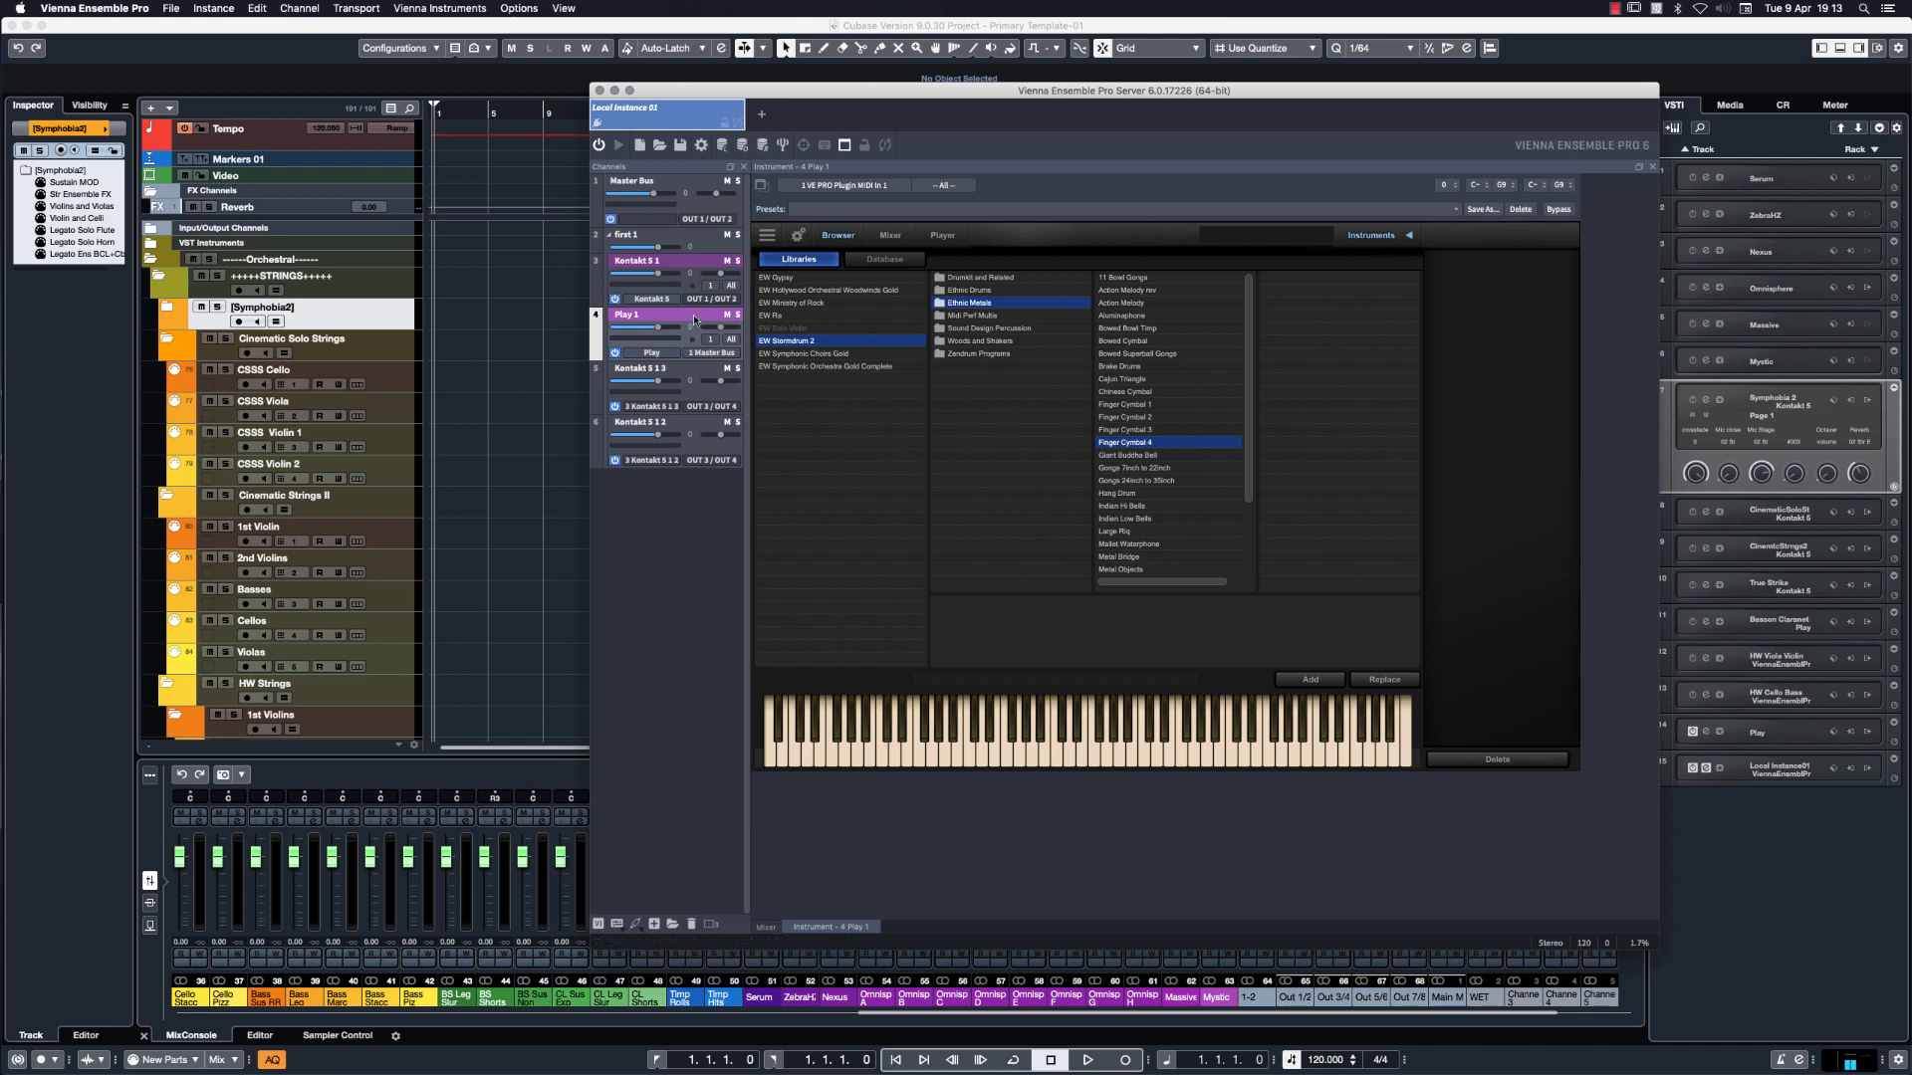
# Move the Play 1 channel out of the first 1 folder to the end of the channel list, and collapse first 1.
pyautogui.moveTo(701, 451); pyautogui.dragTo(702, 456)
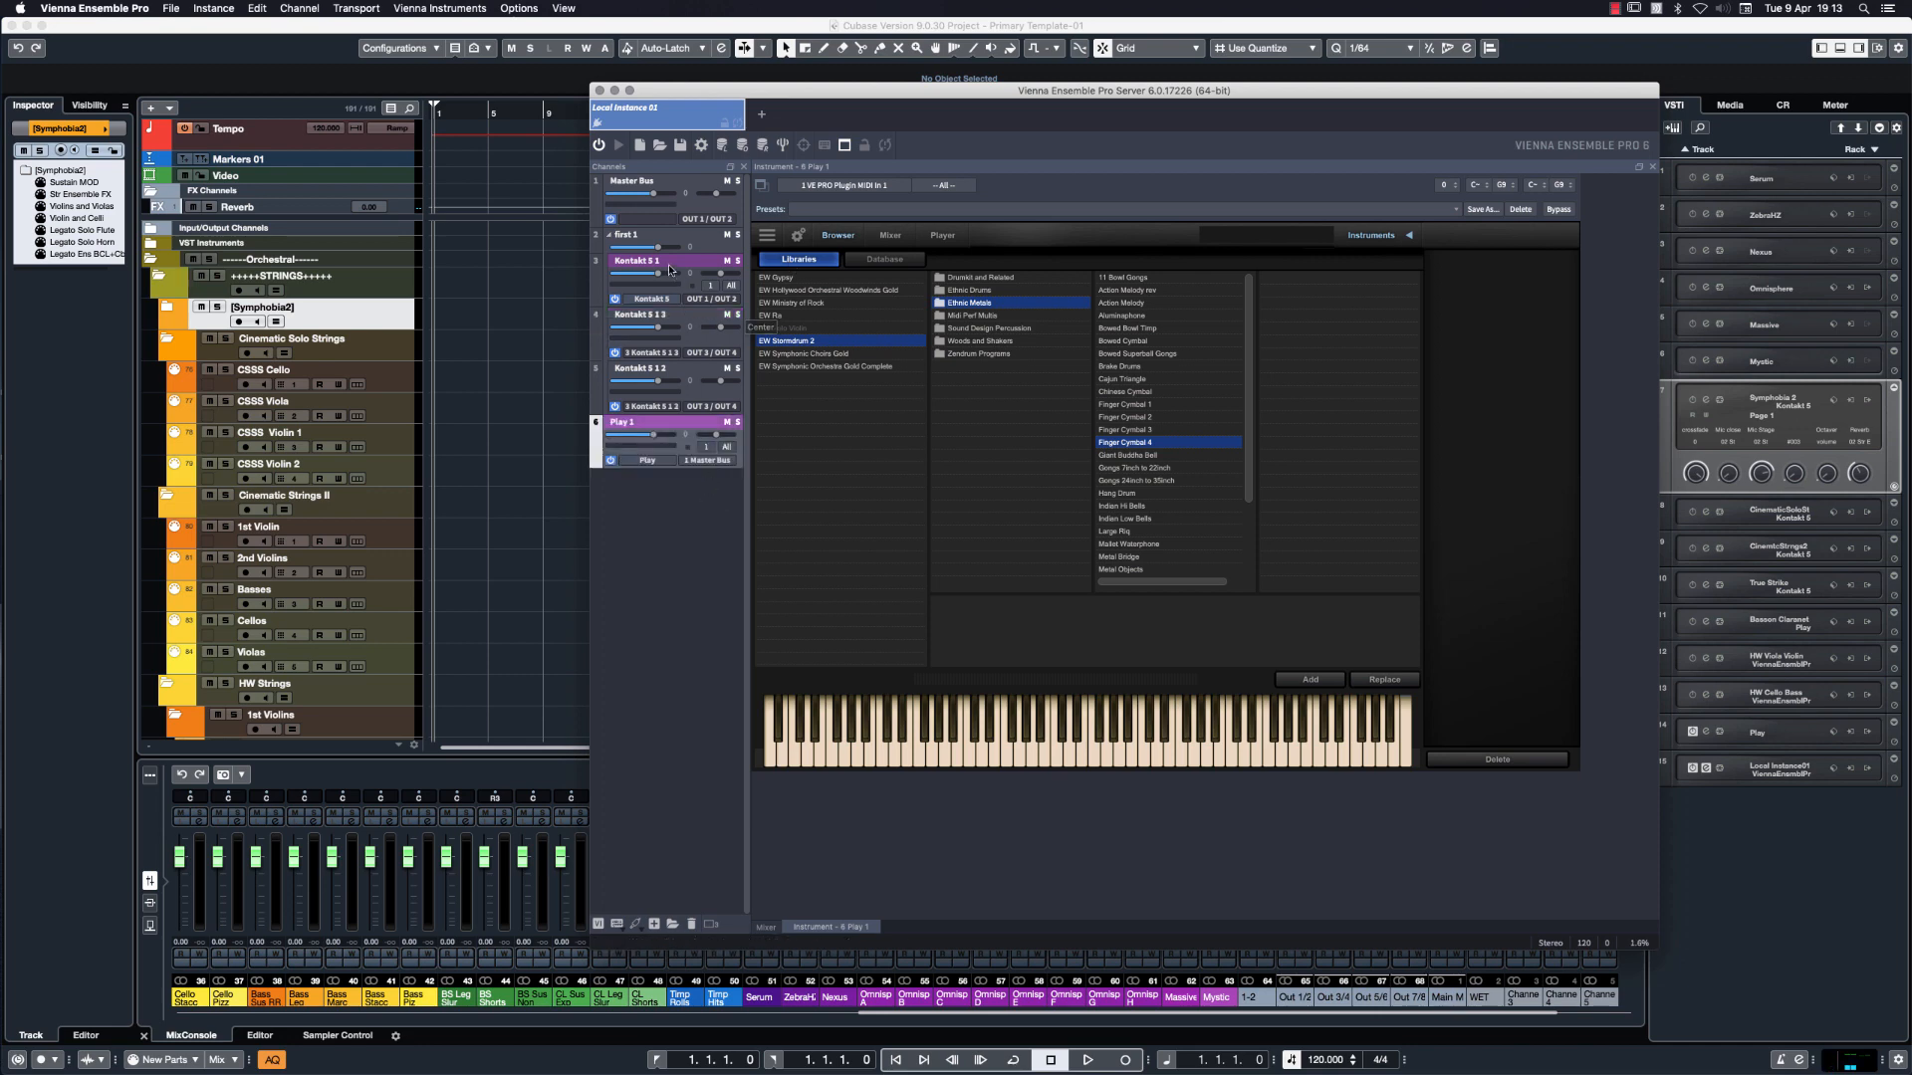
pyautogui.click(687, 300)
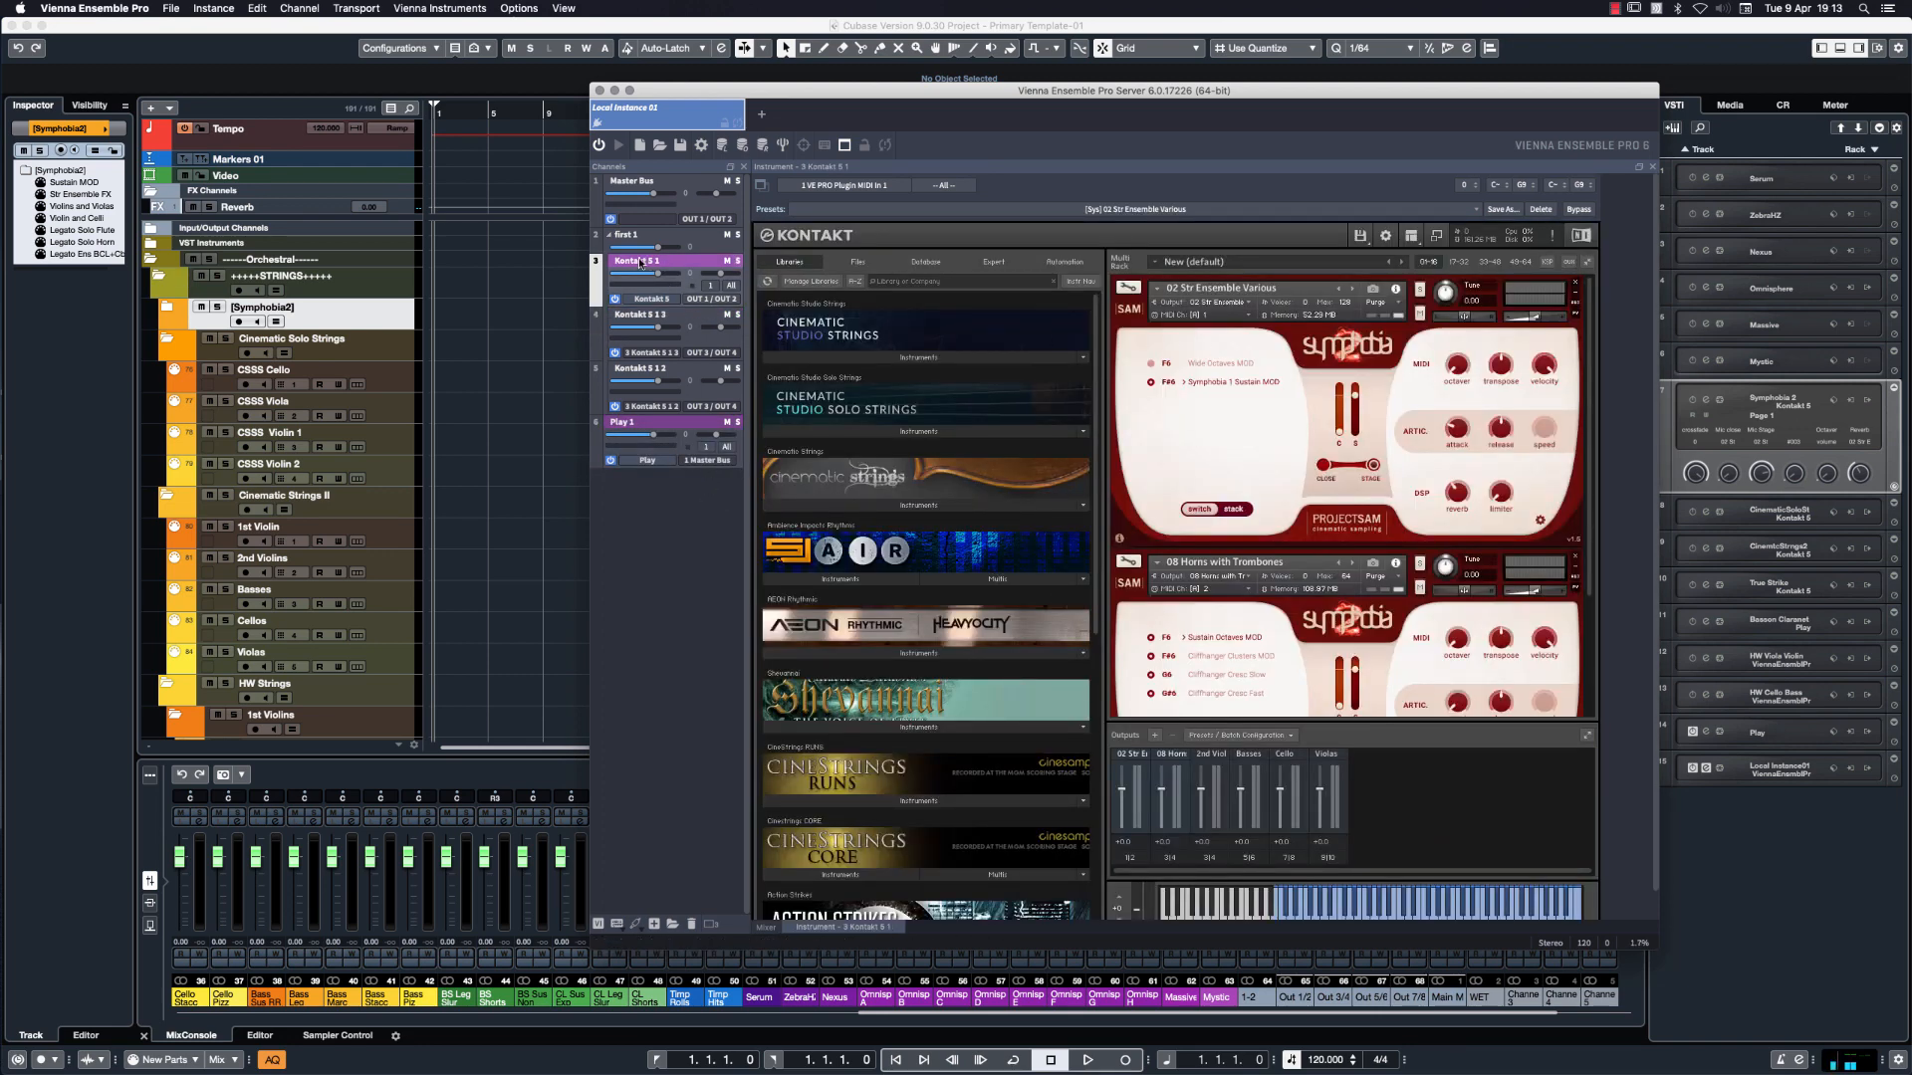
pyautogui.click(608, 234)
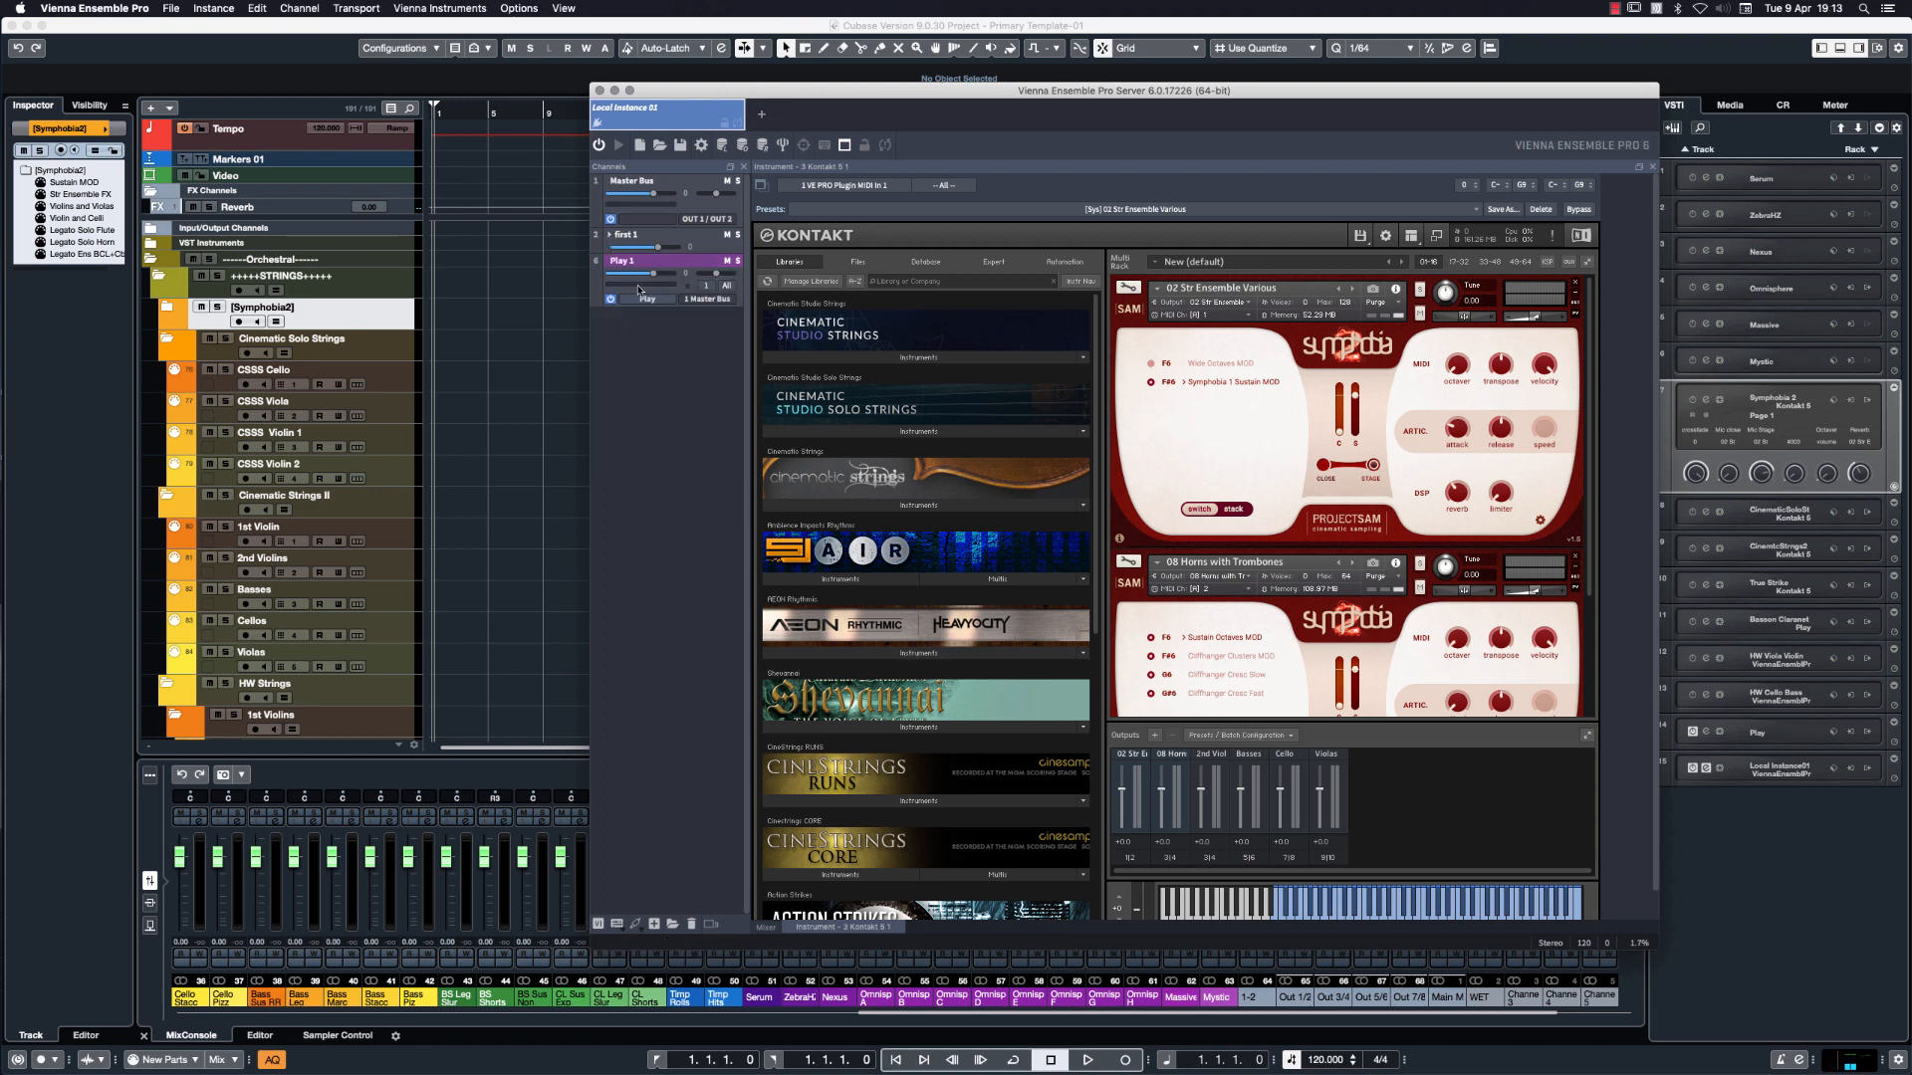
pyautogui.click(649, 267)
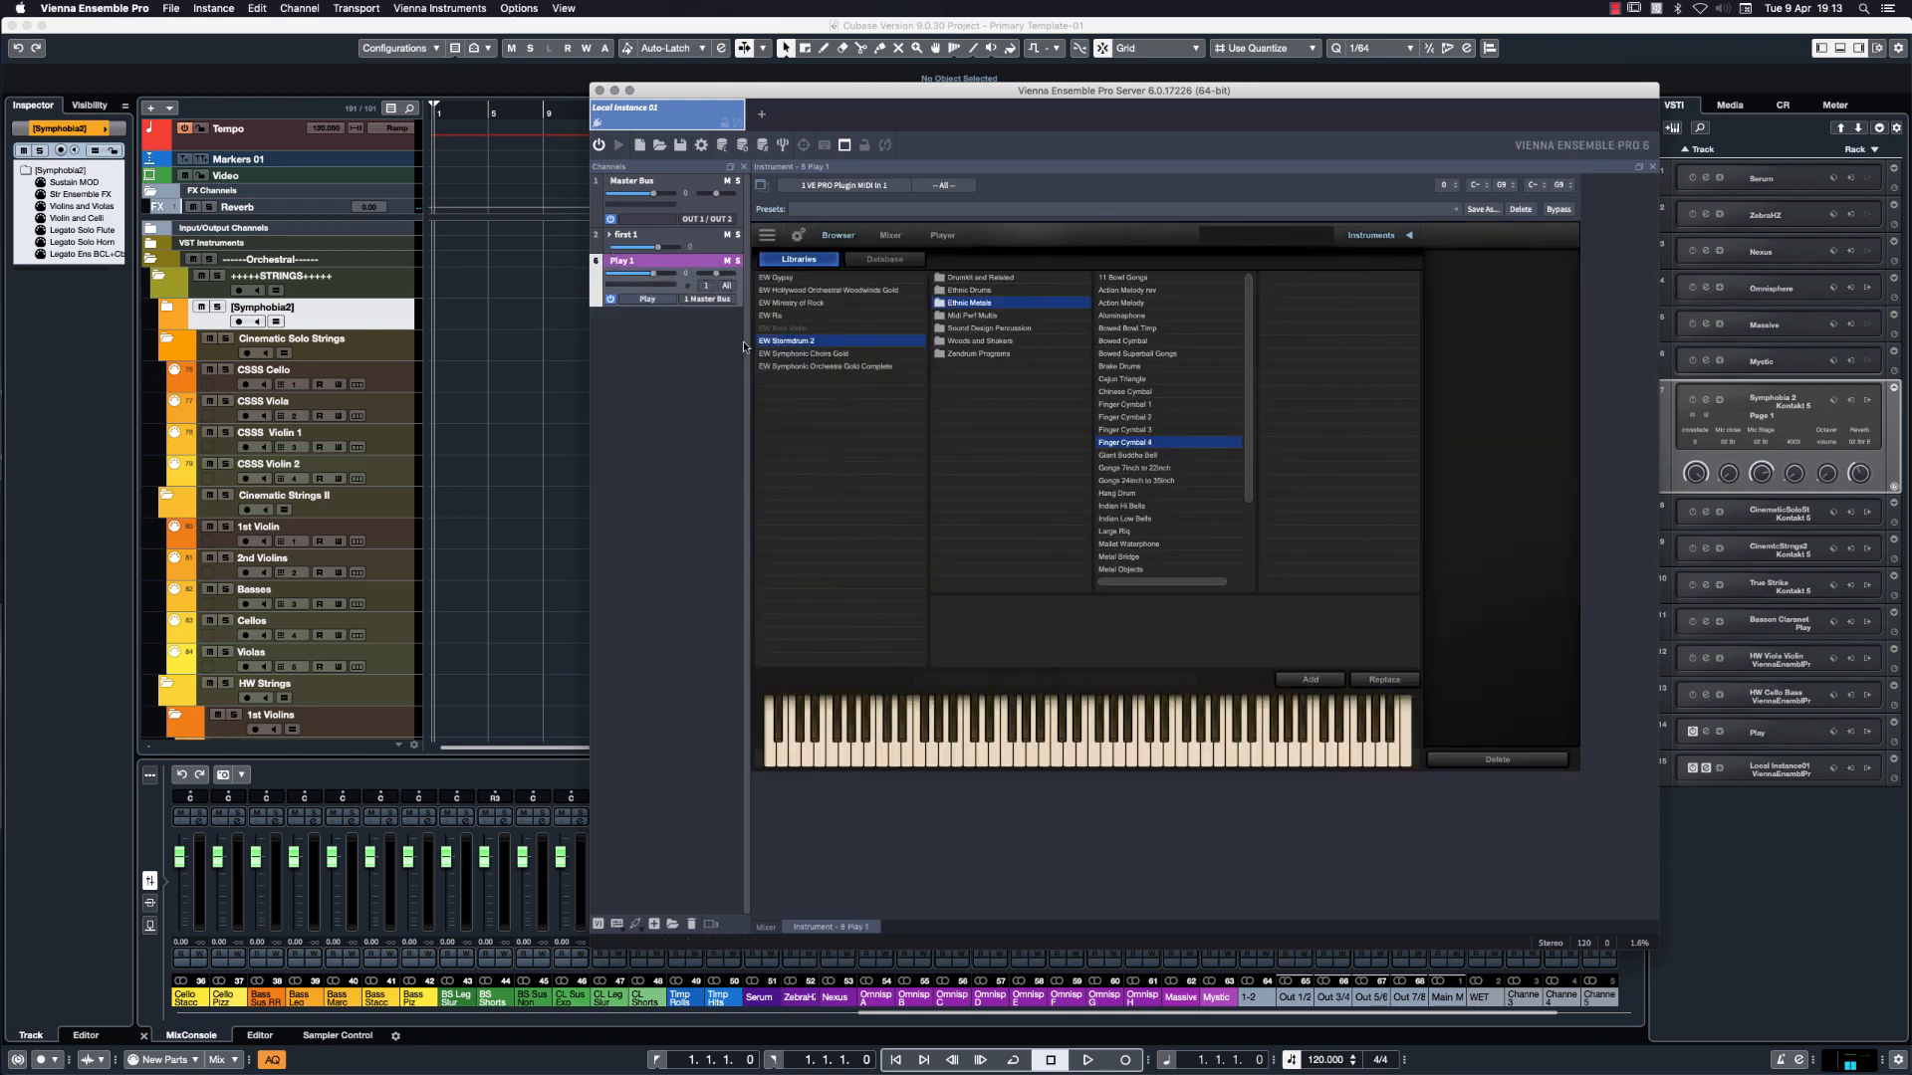
# Insert another folder below the Play 1 channel and name it Second.
pyautogui.rightClick(618, 350)
pyautogui.click(690, 450)
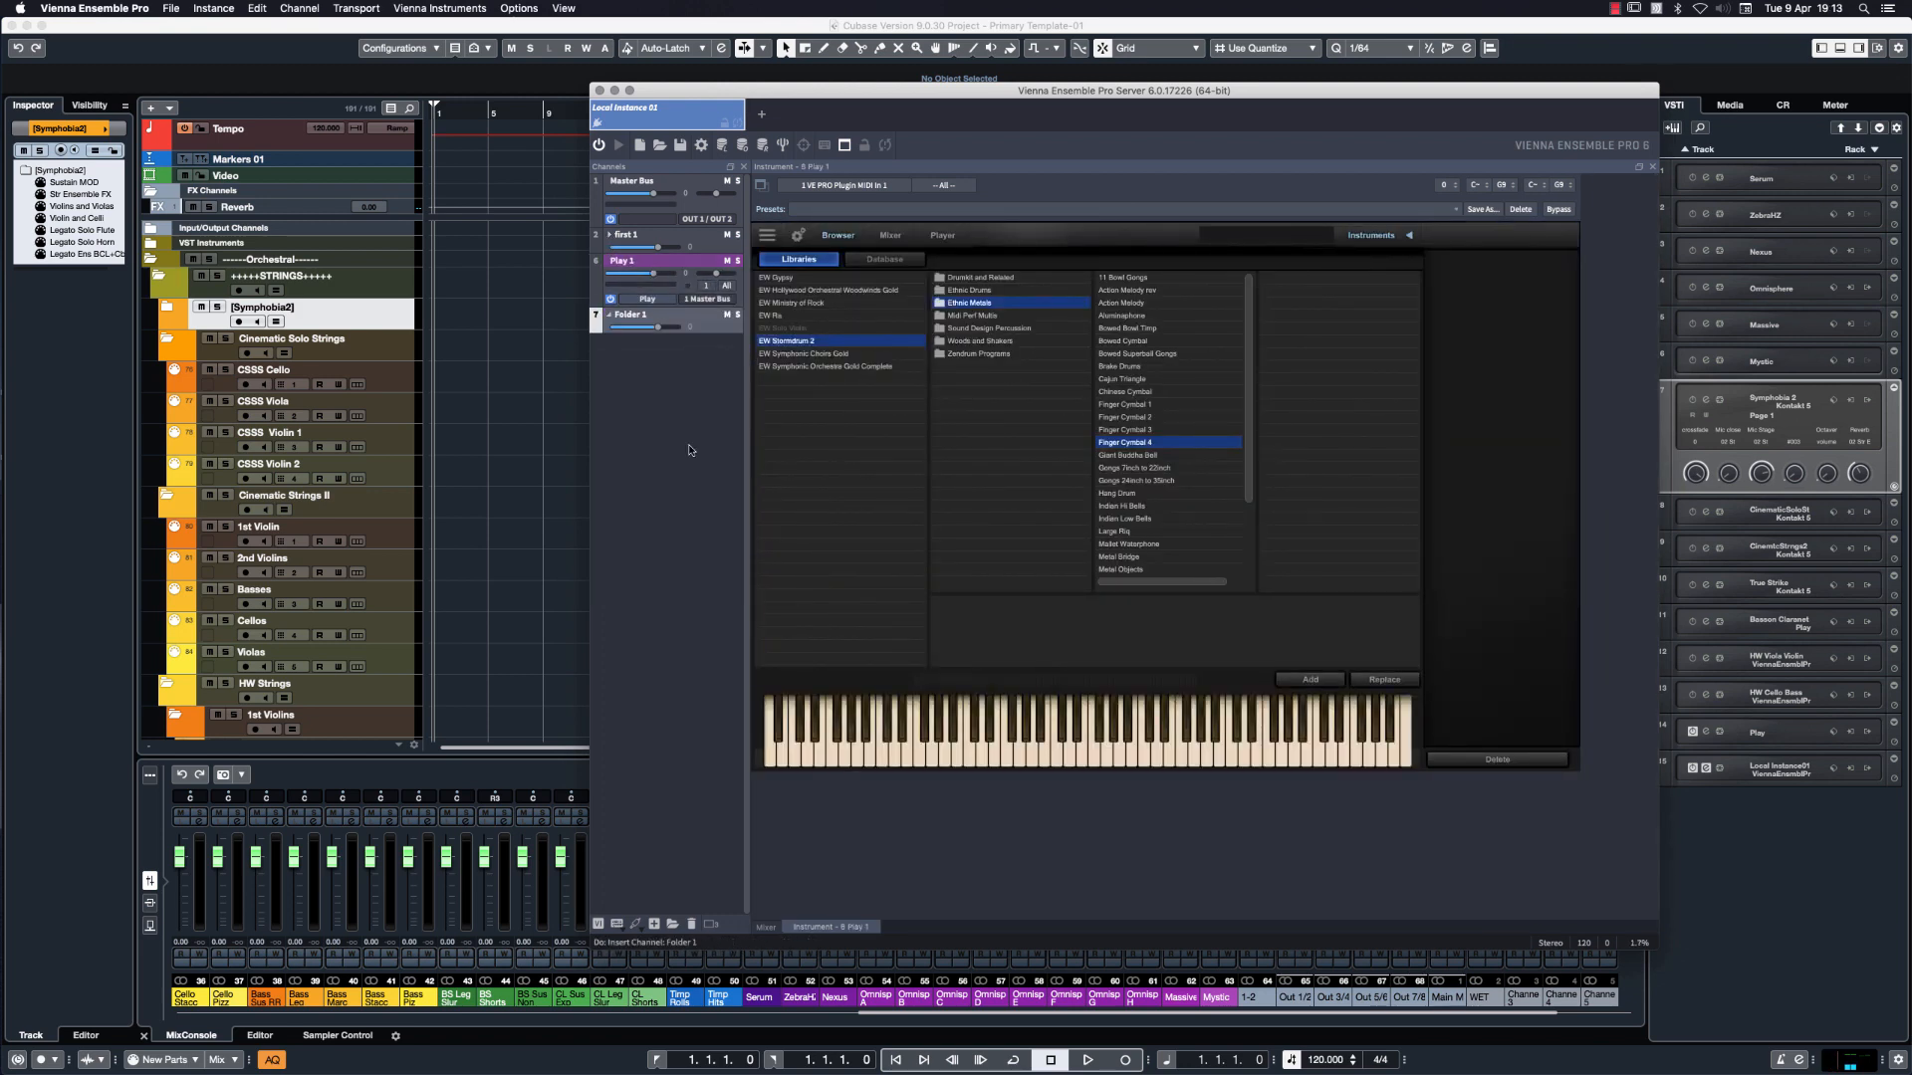
pyautogui.doubleClick(647, 314)
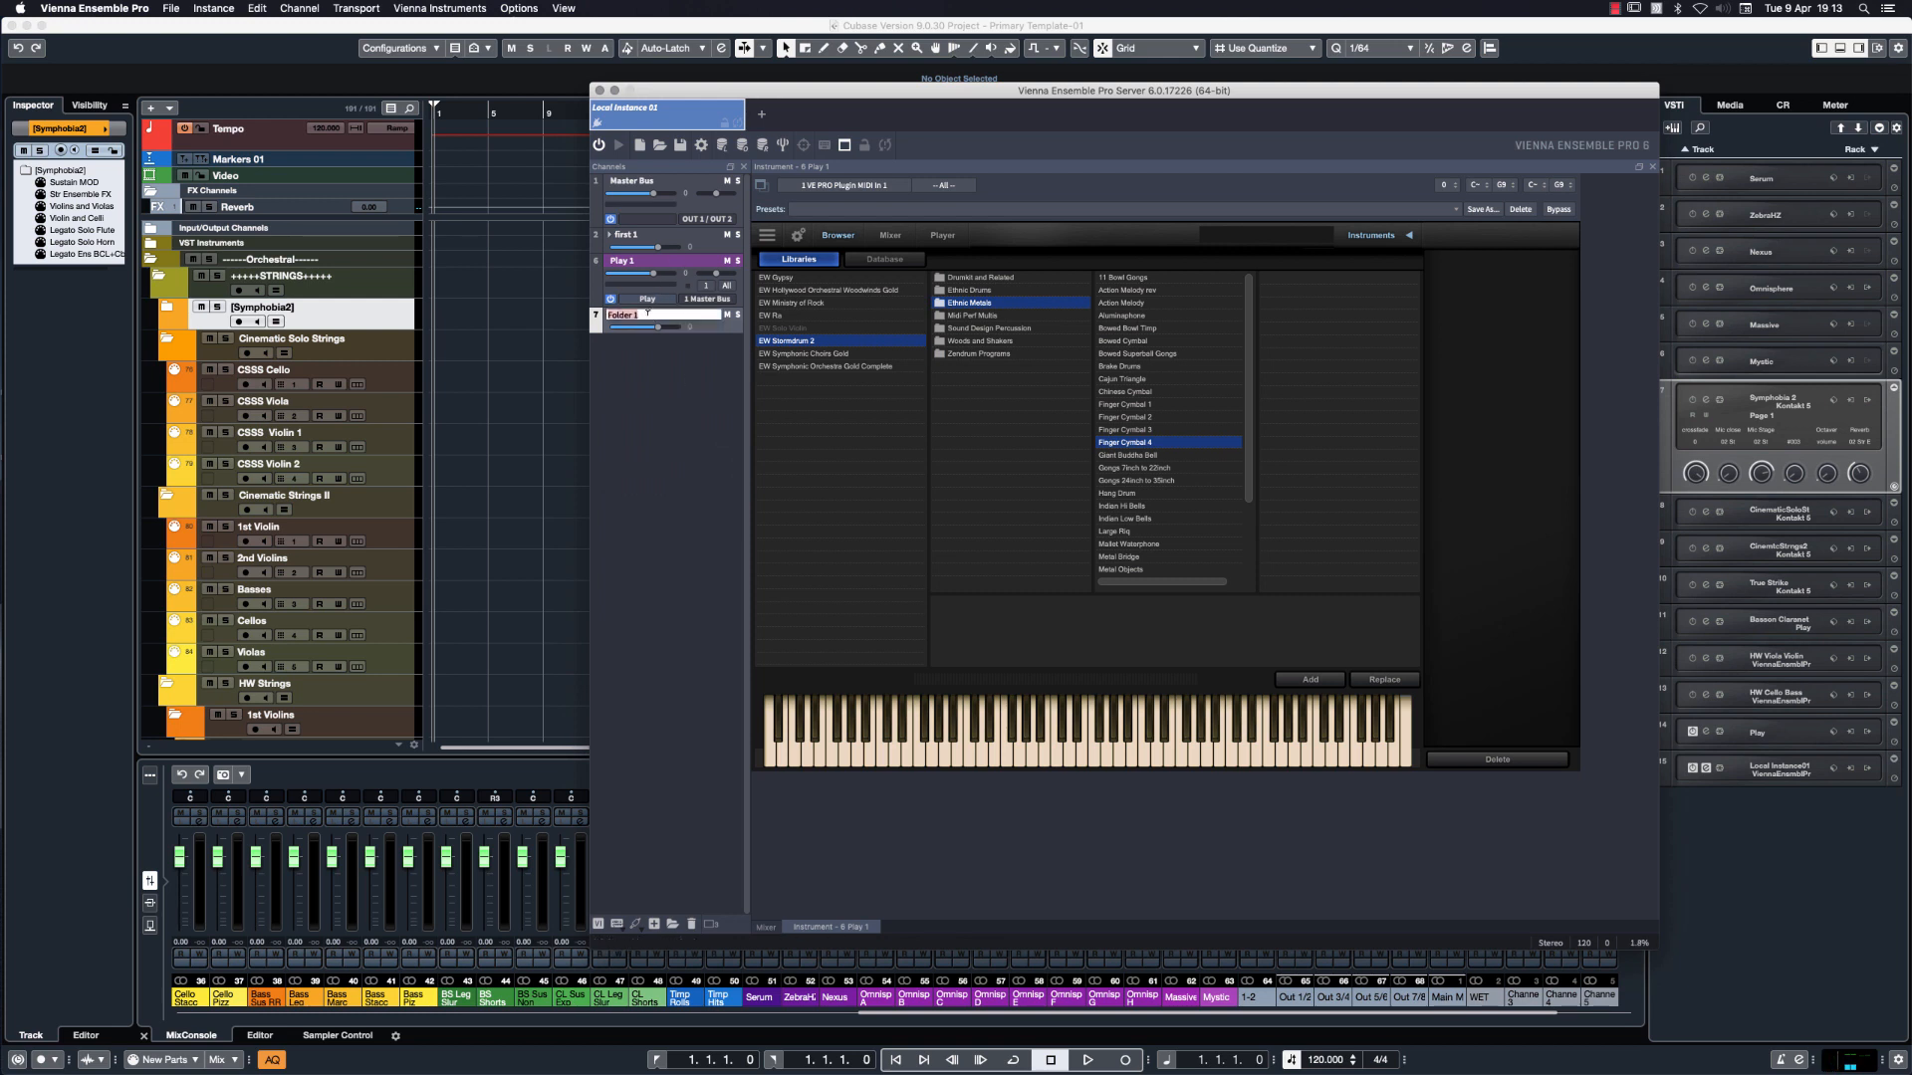
pyautogui.write('Second')
pyautogui.press('Return')
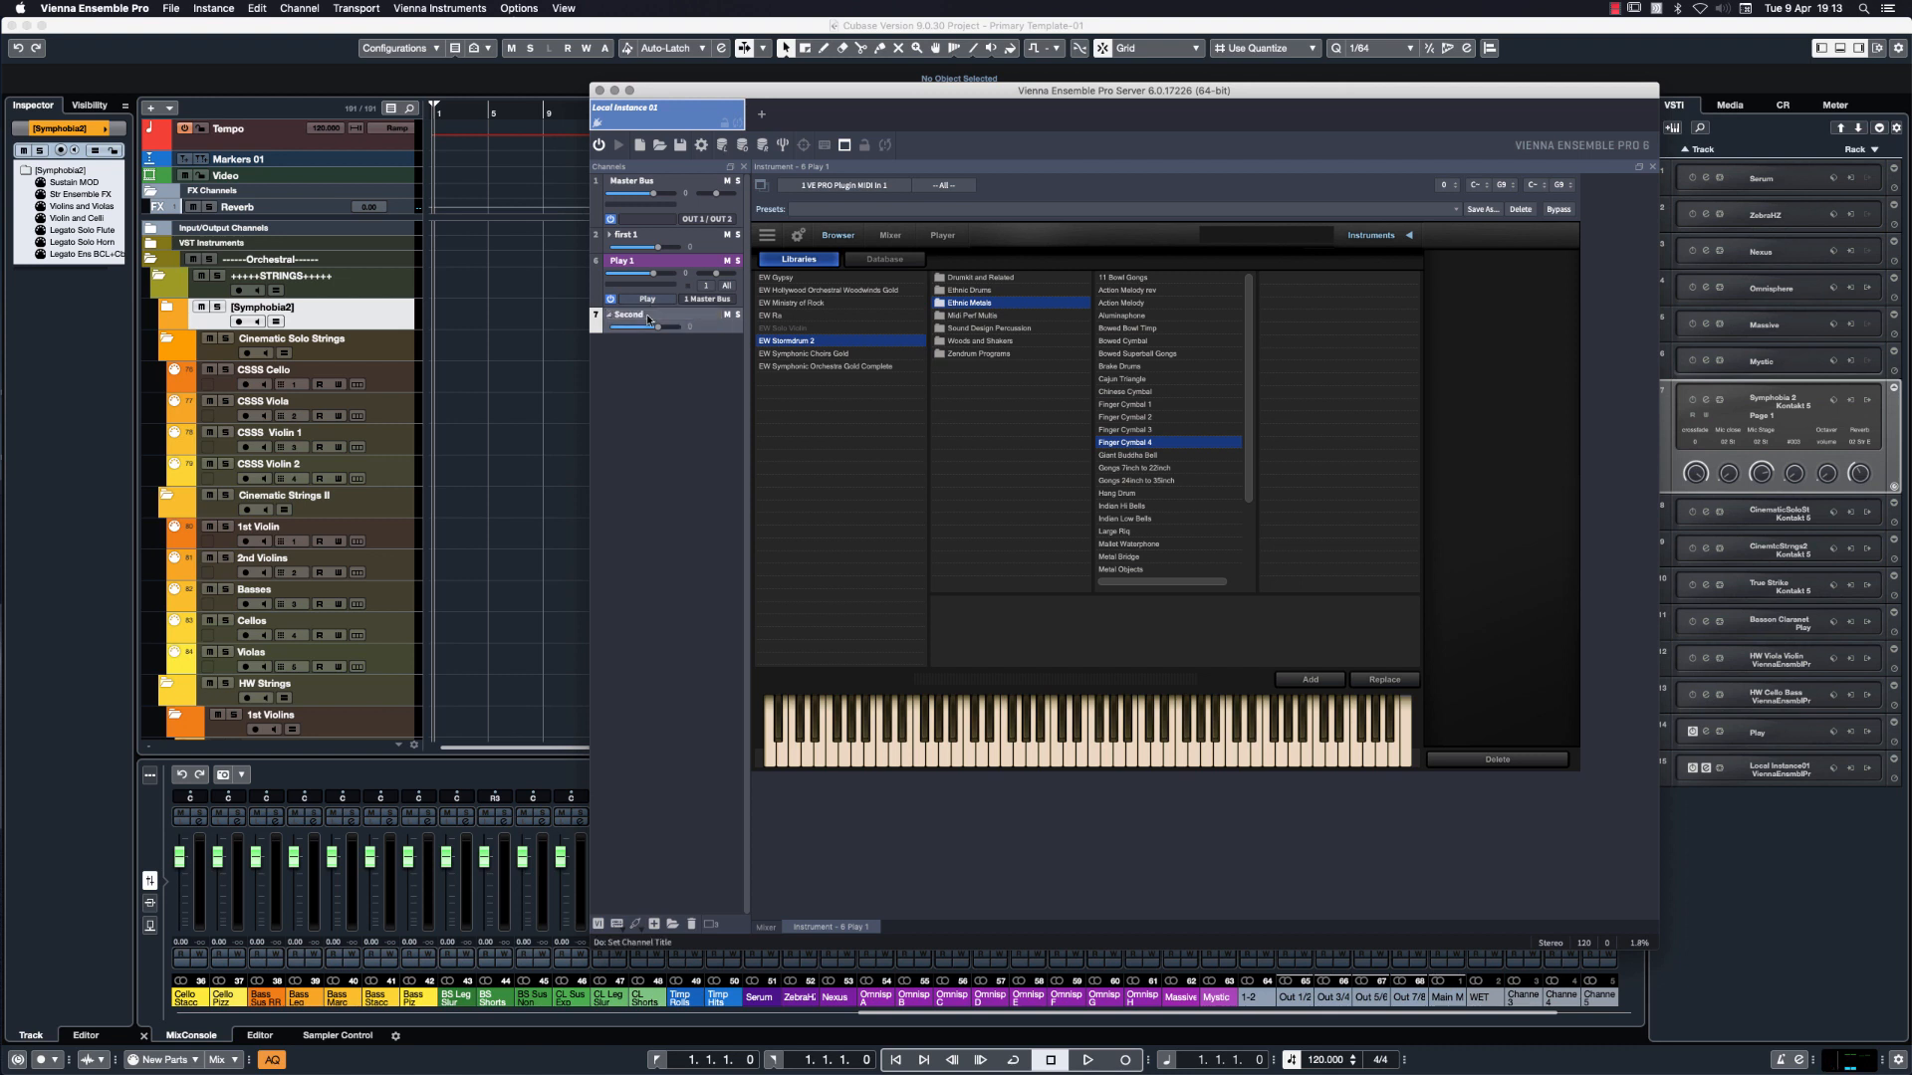
# Move the Play 1 channel into the Second folder, then collapse and re-expand the folder.
pyautogui.moveTo(685, 264); pyautogui.dragTo(687, 328)
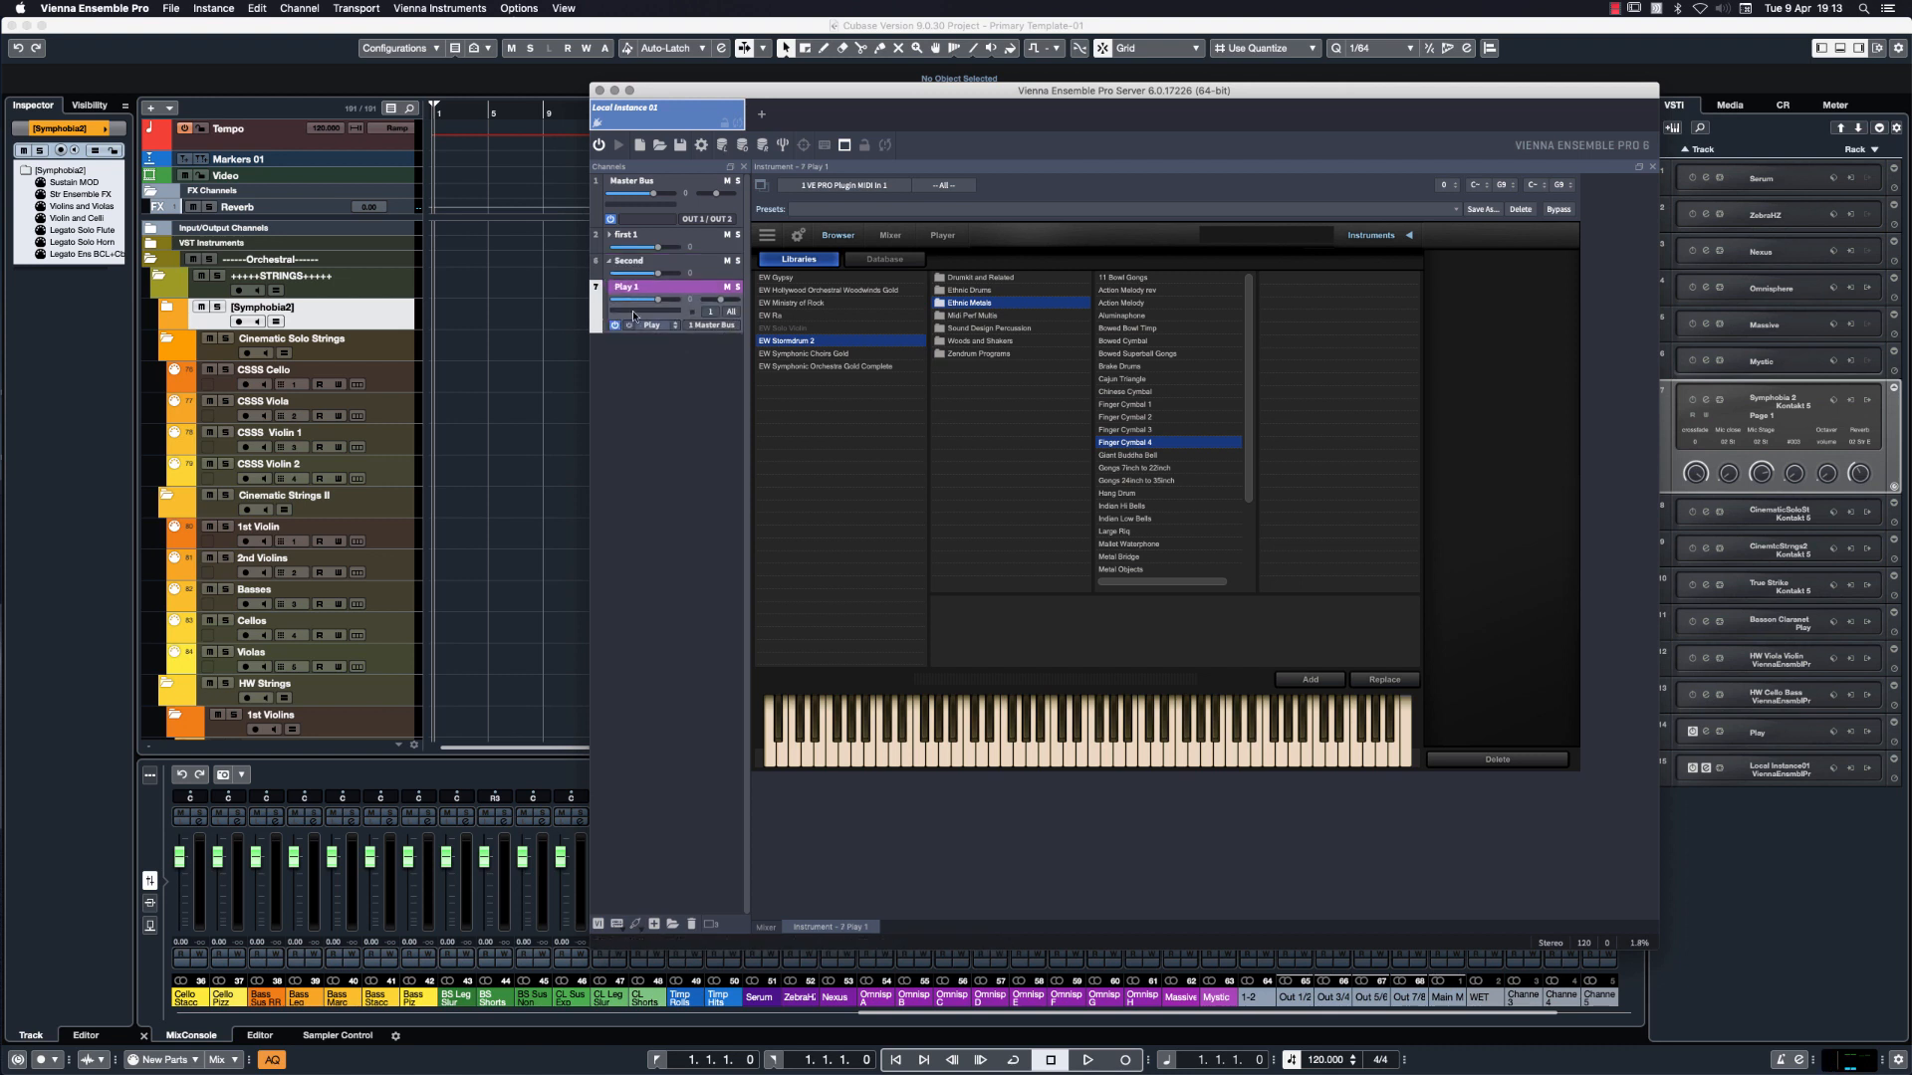
pyautogui.click(609, 263)
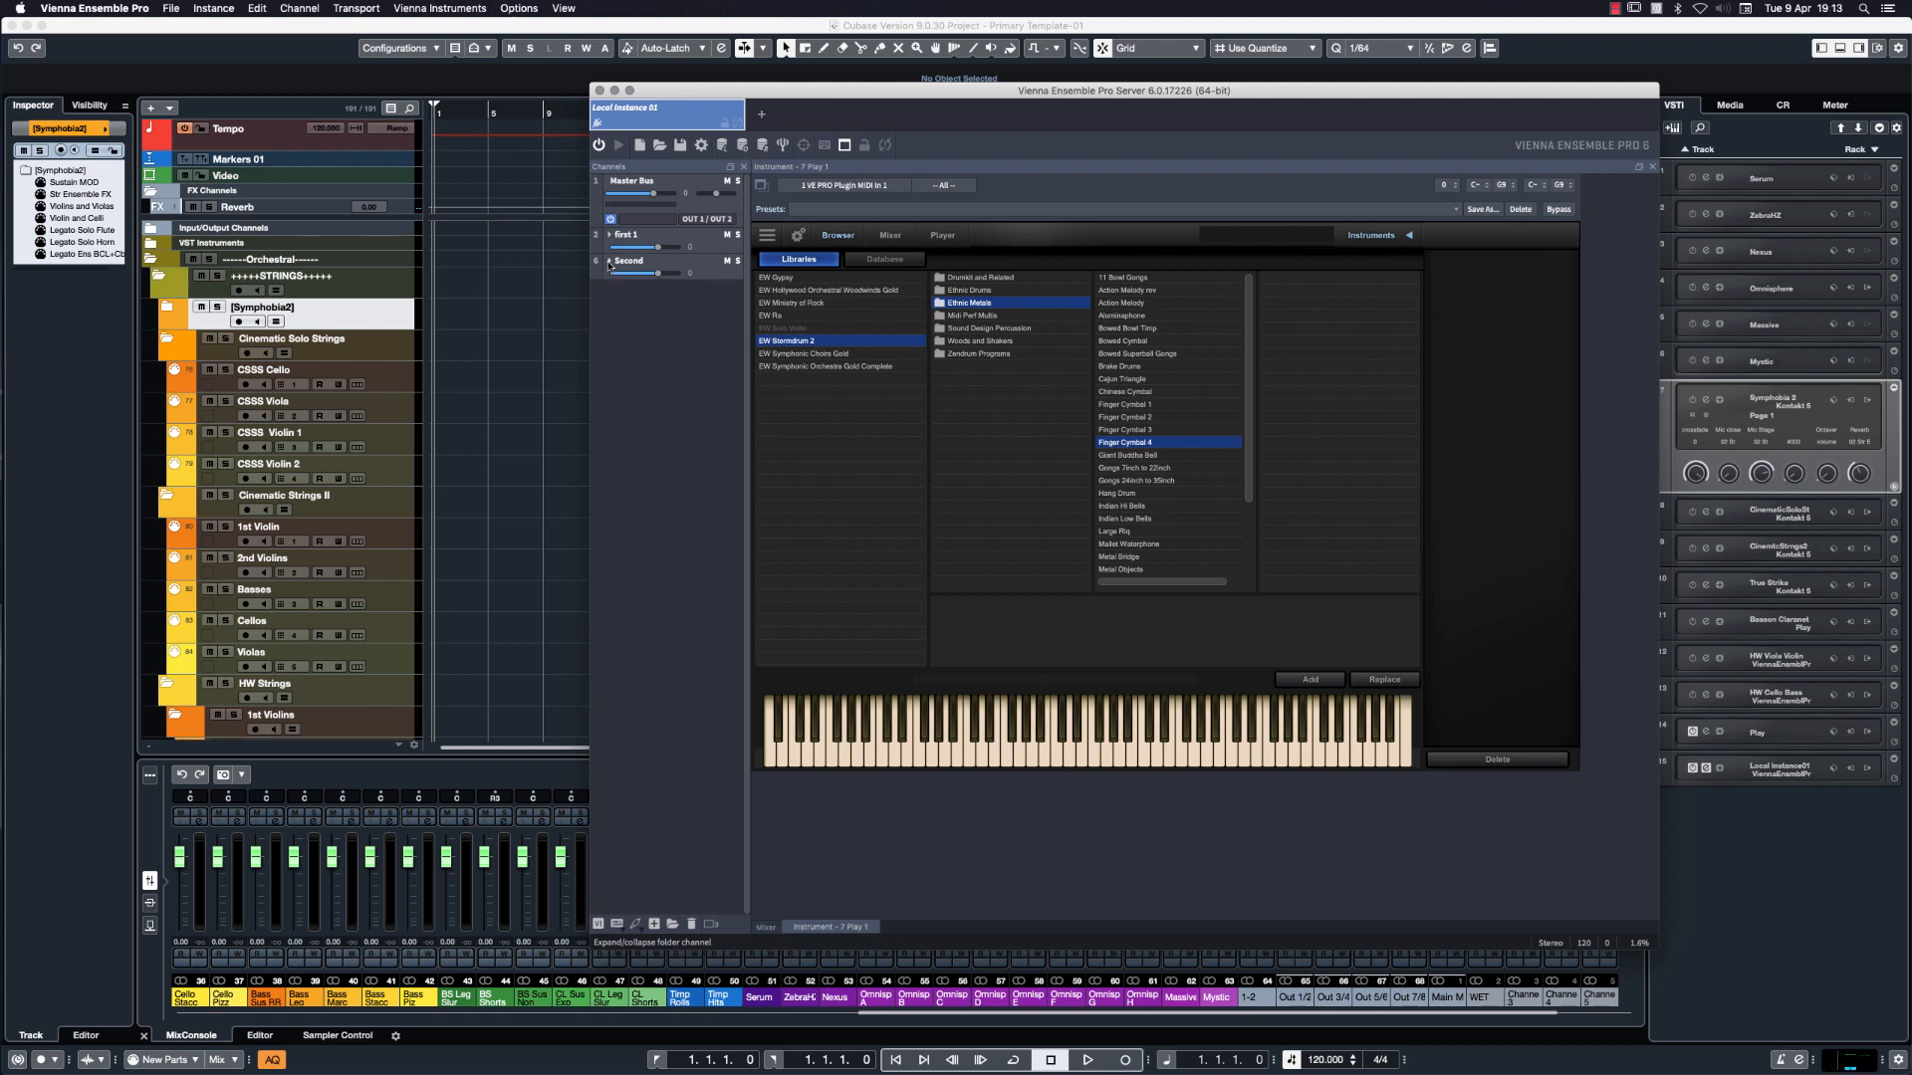
pyautogui.click(609, 263)
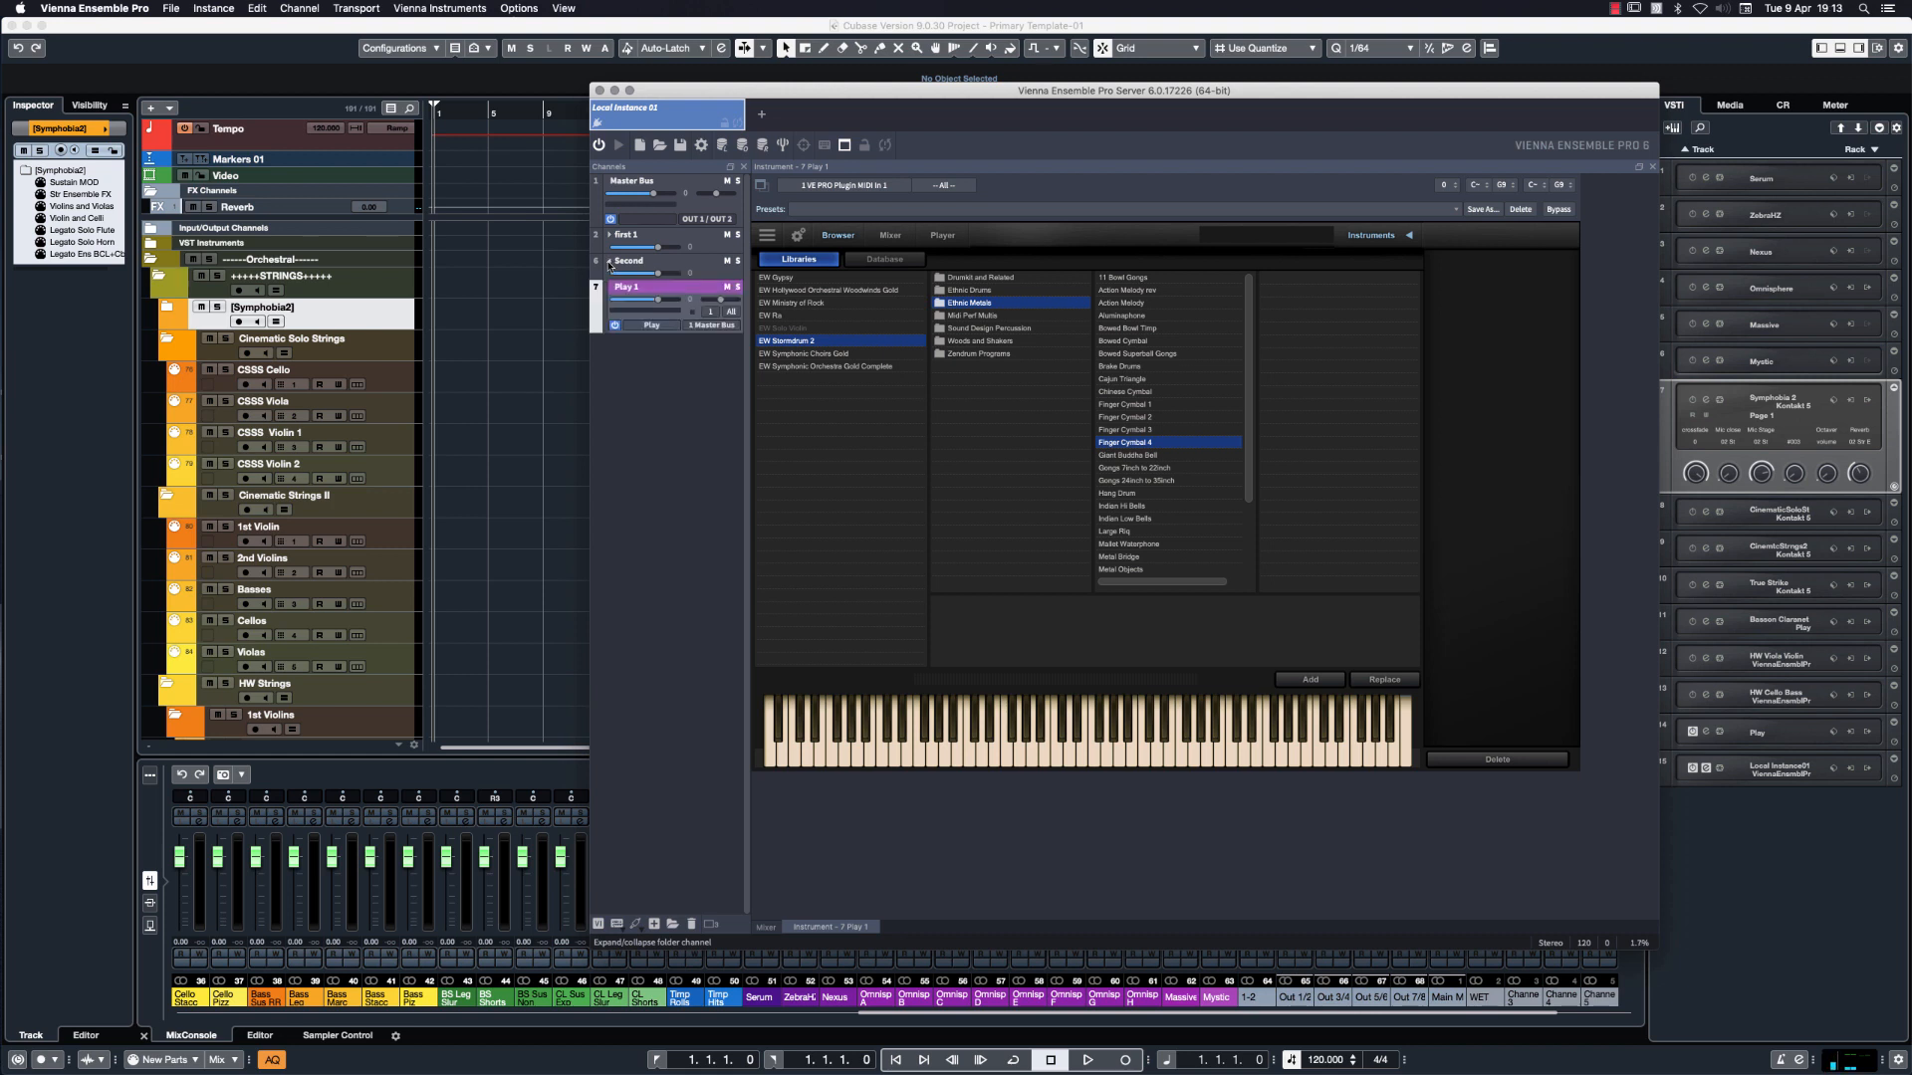
# Change the Second folder's color to red, collapse the folder and close the color palette.
pyautogui.click(693, 261)
pyautogui.rightClick(686, 263)
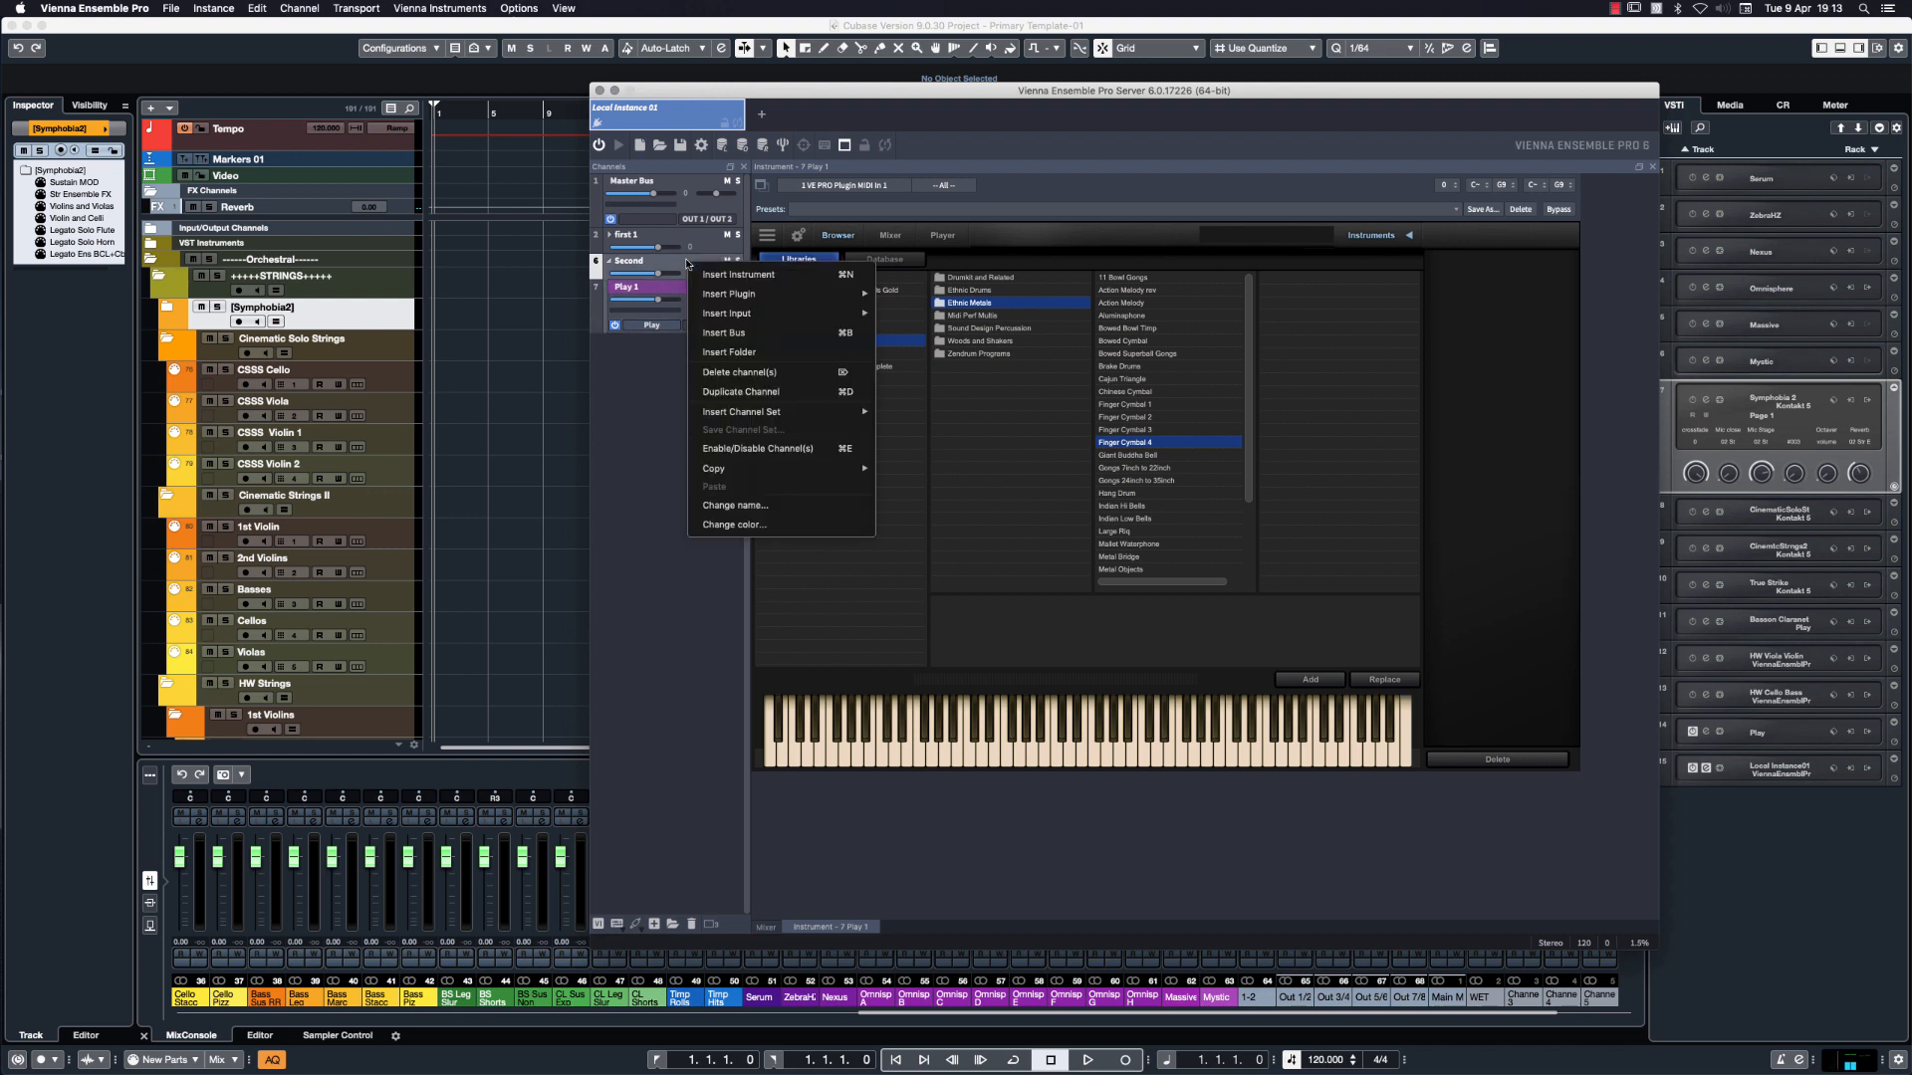
pyautogui.click(741, 525)
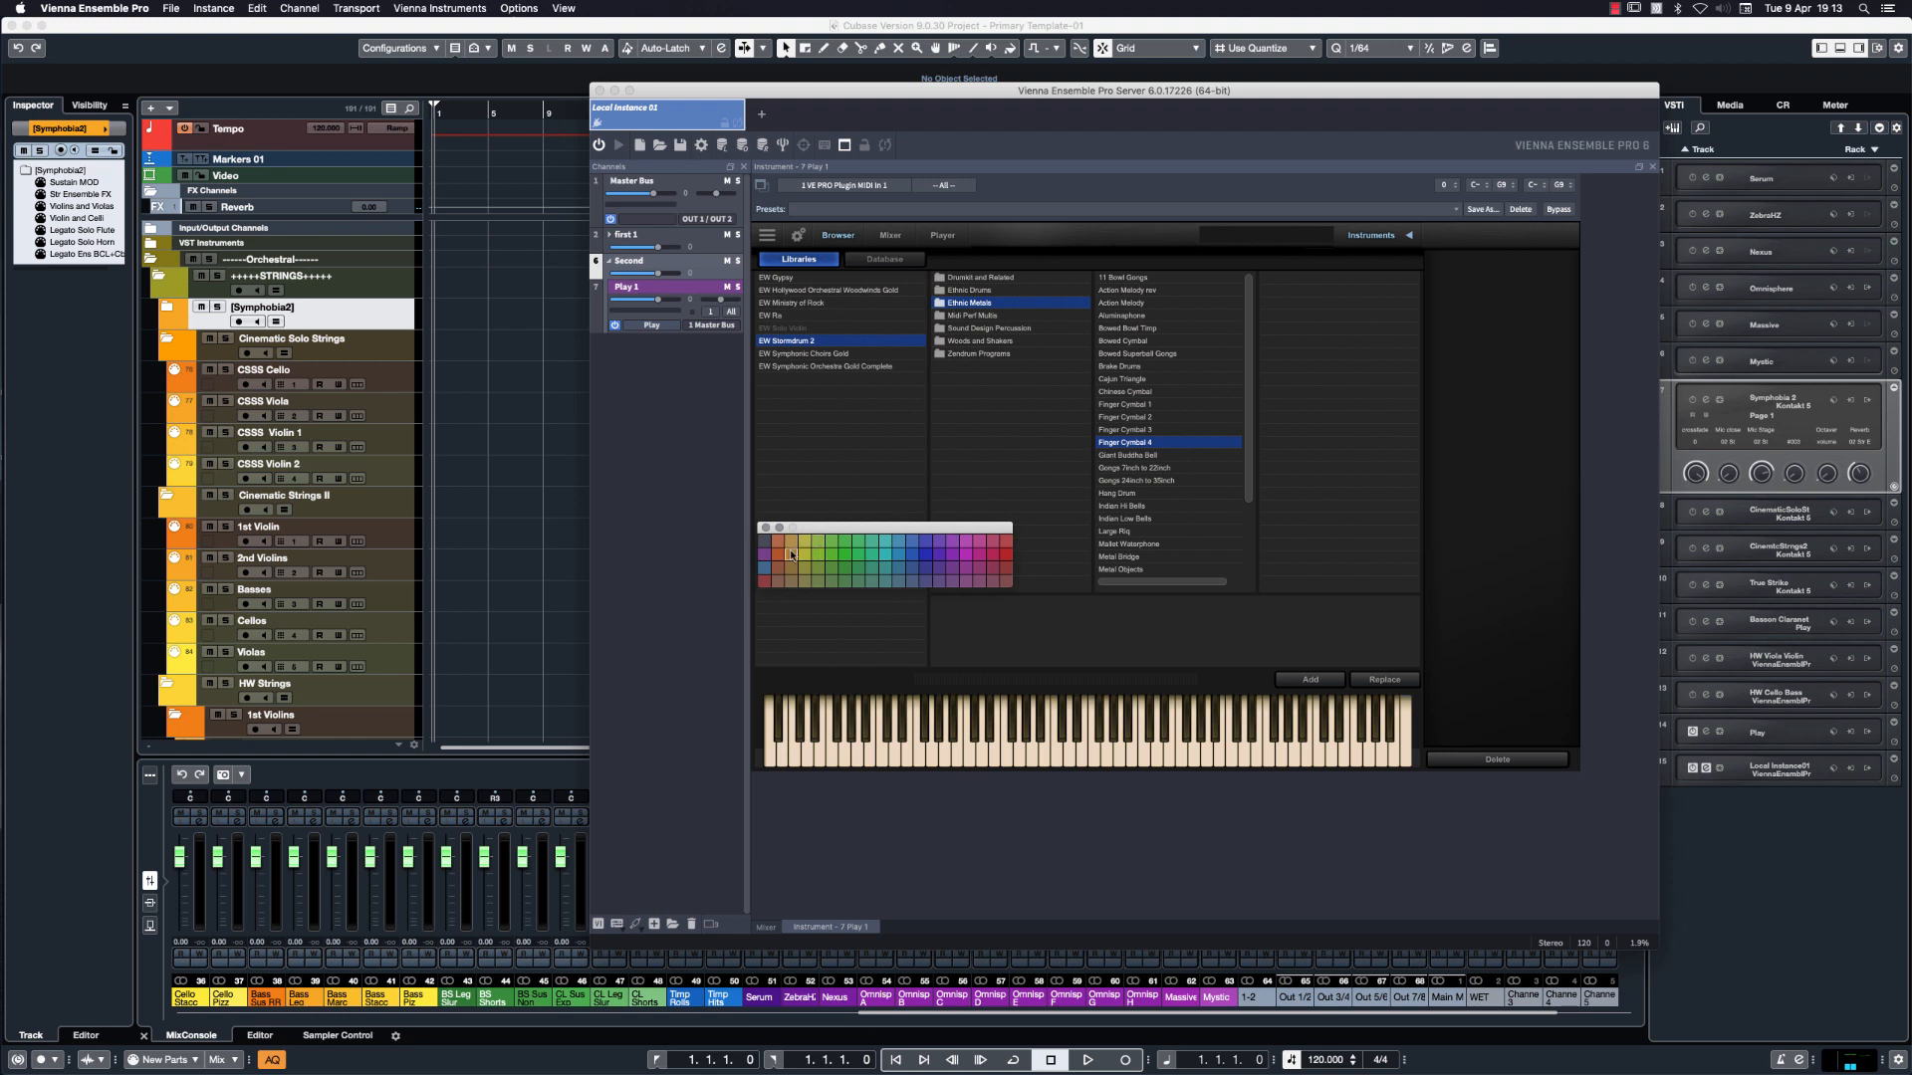
pyautogui.click(1006, 554)
pyautogui.click(642, 400)
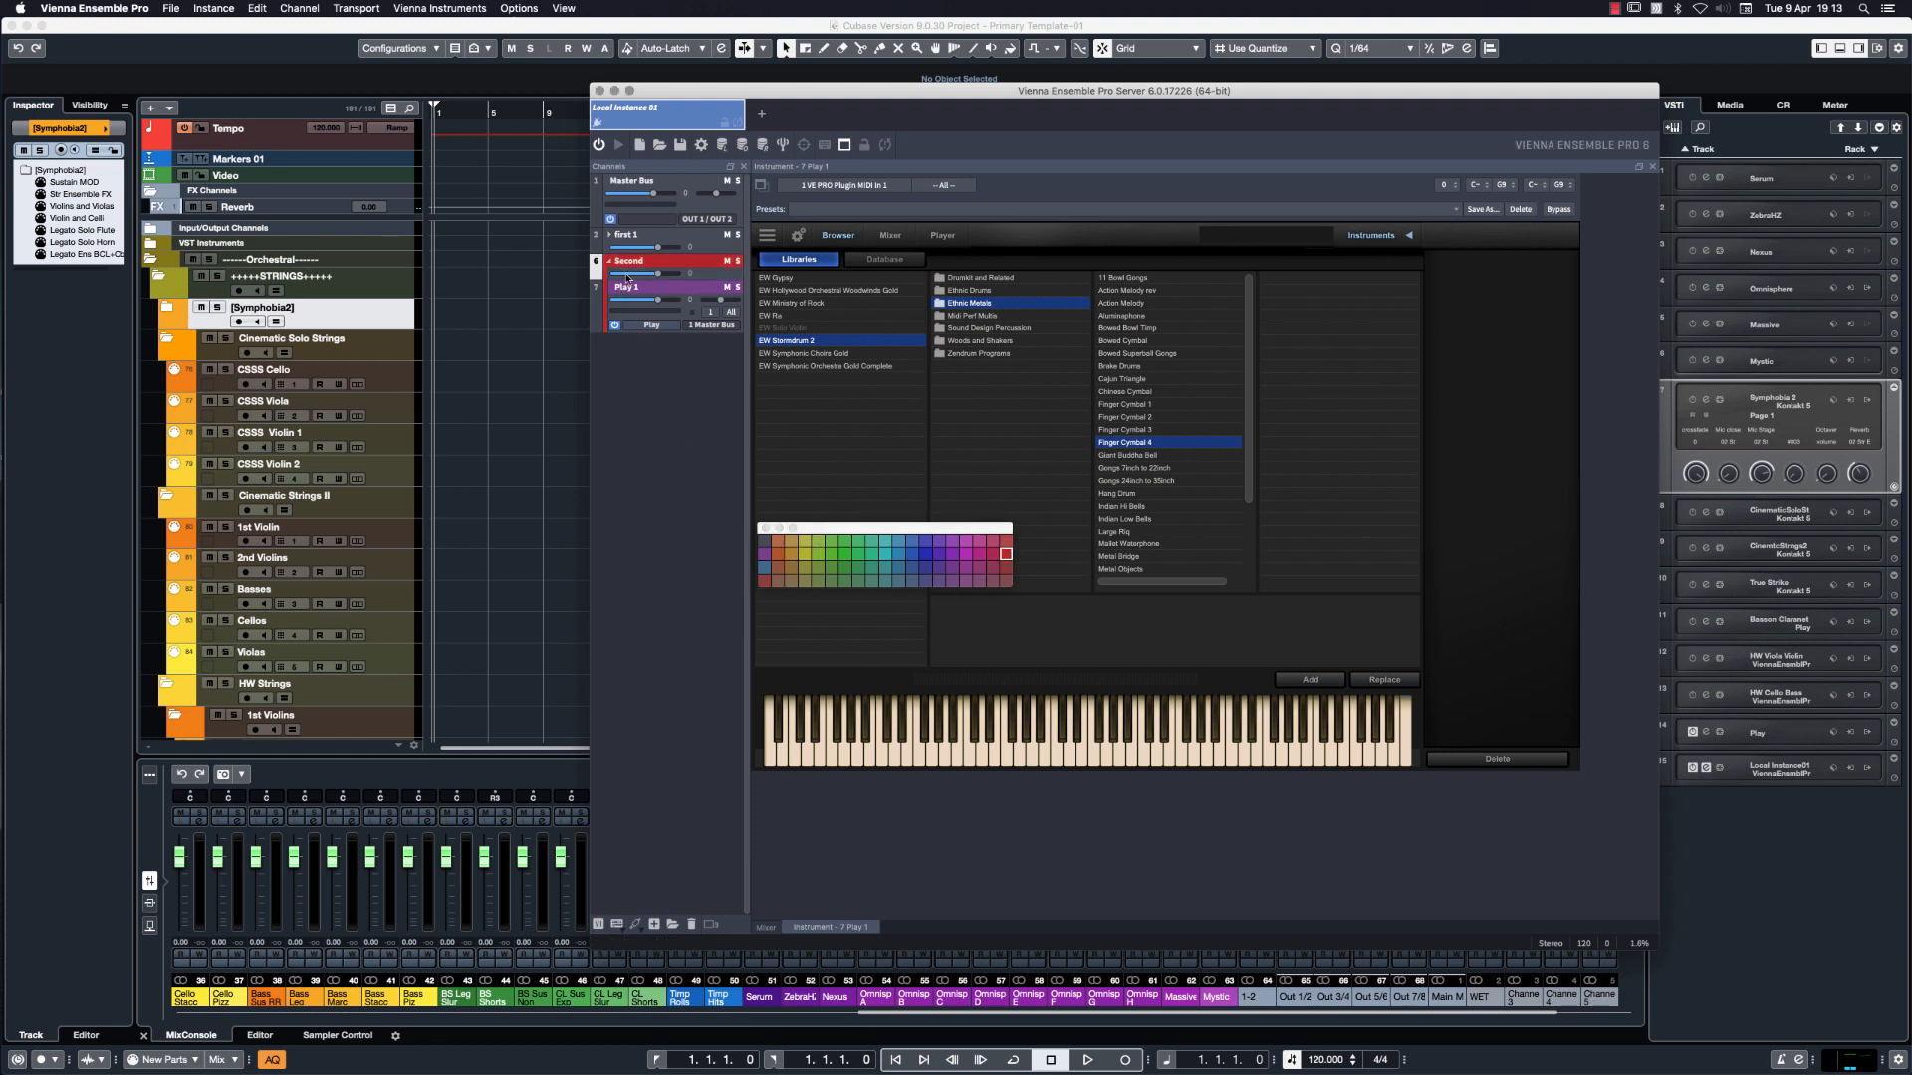
pyautogui.click(612, 262)
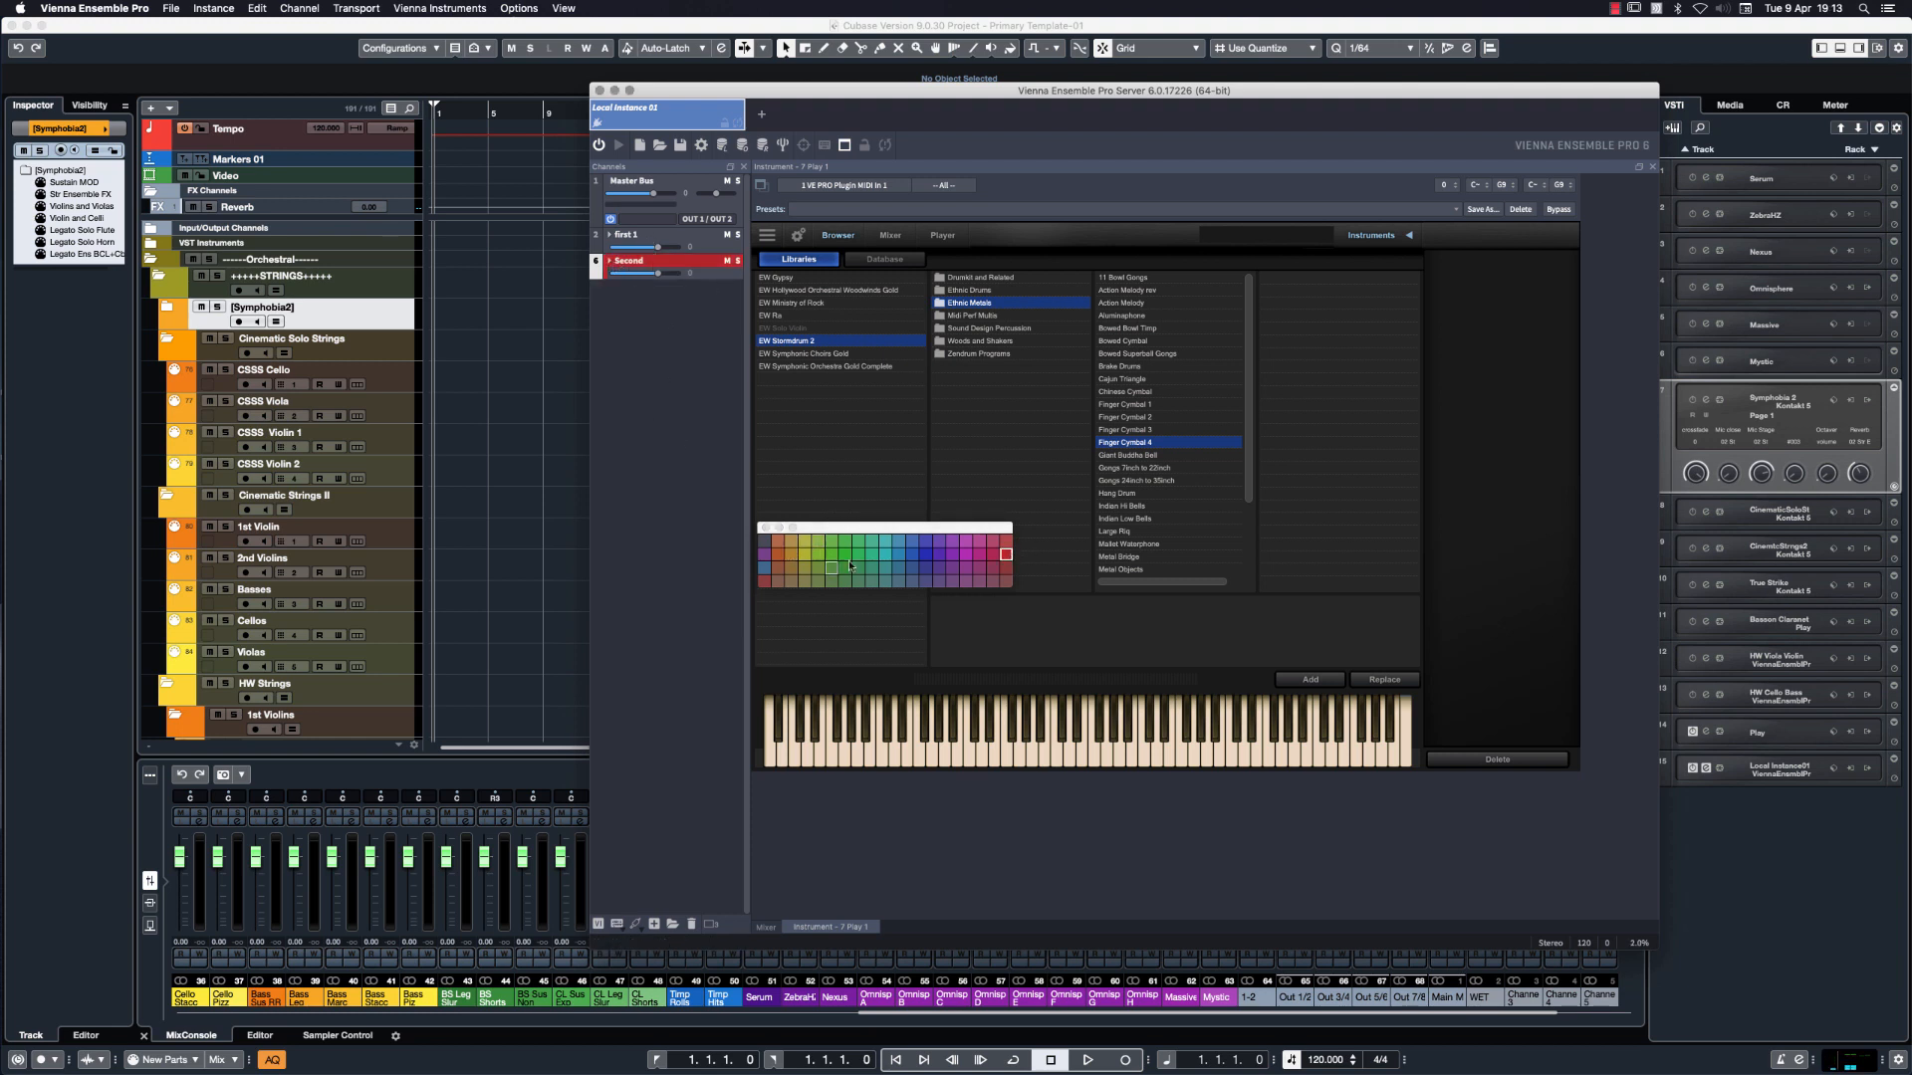
pyautogui.click(766, 528)
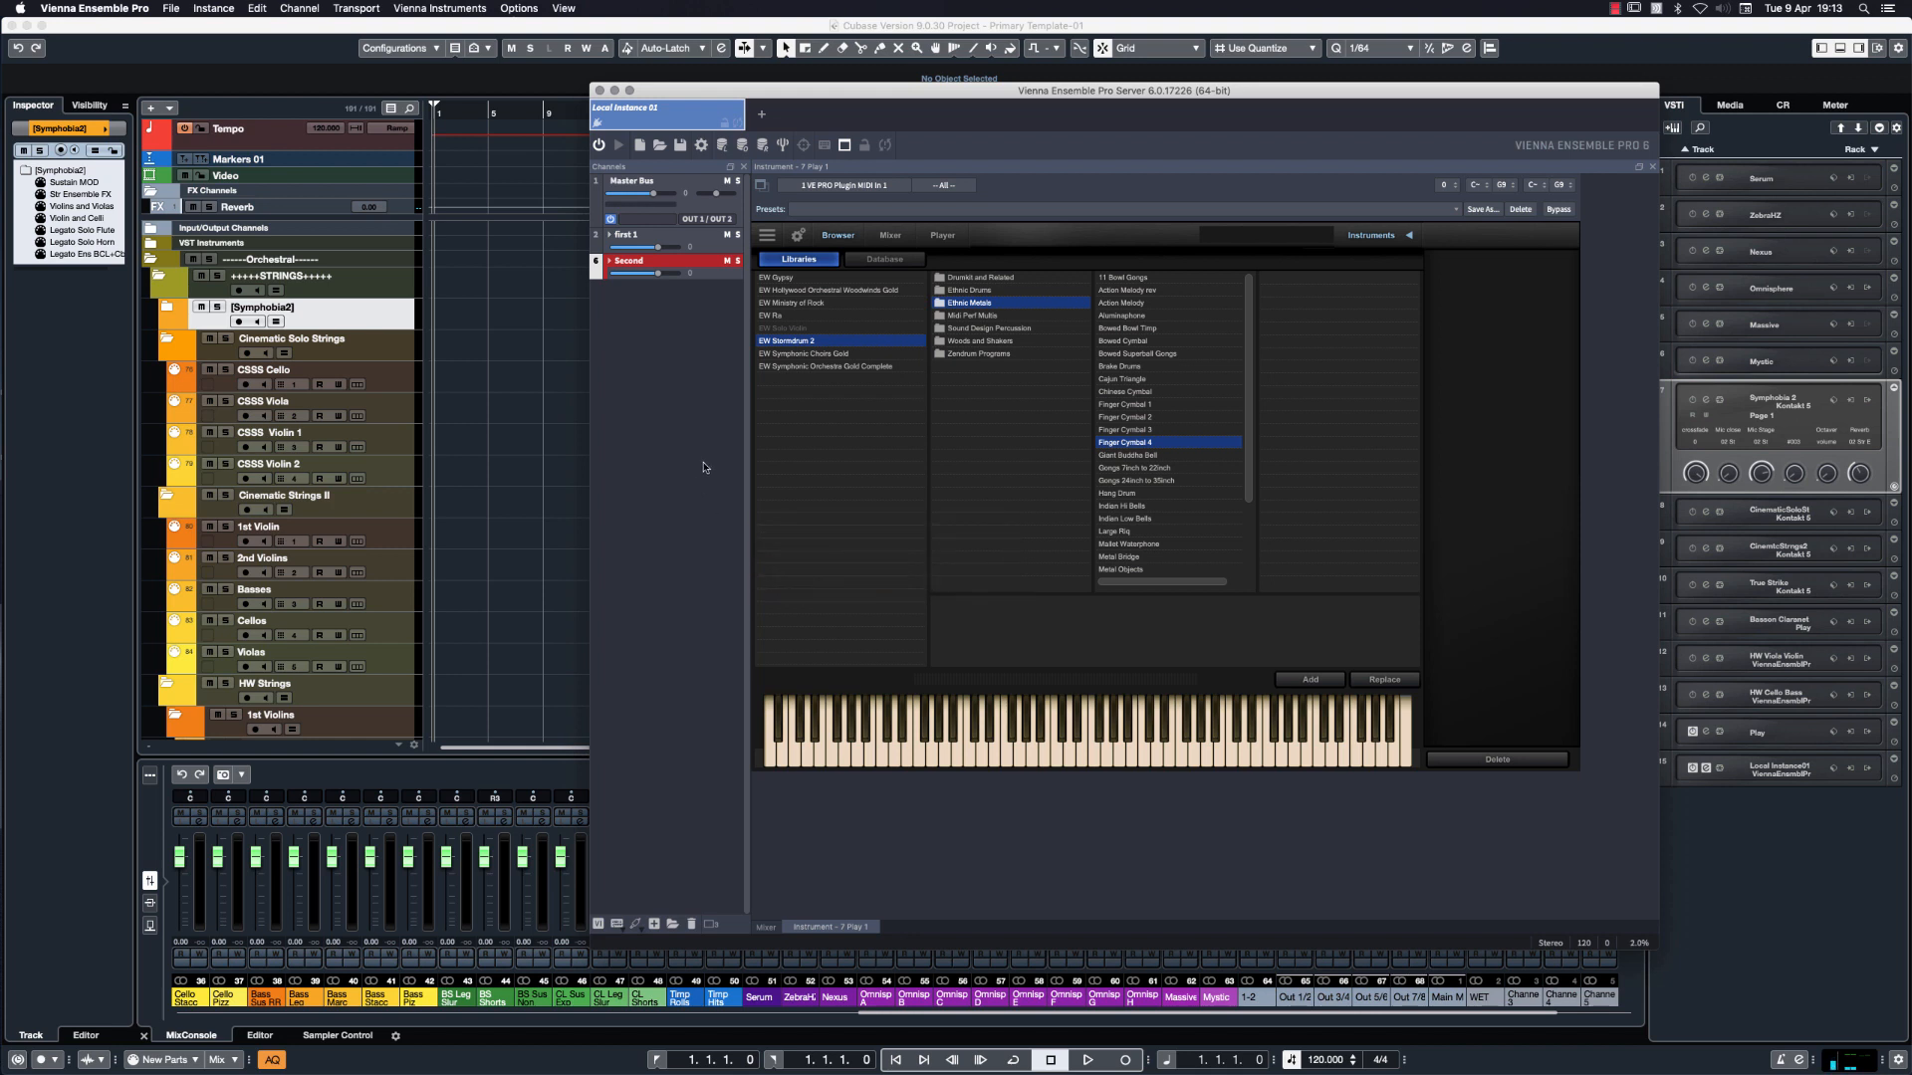
# Expand the Second folder and set the Play 1 channel's MIDI port to 2 VE PRO Plugin MIDI In 2.
pyautogui.click(610, 261)
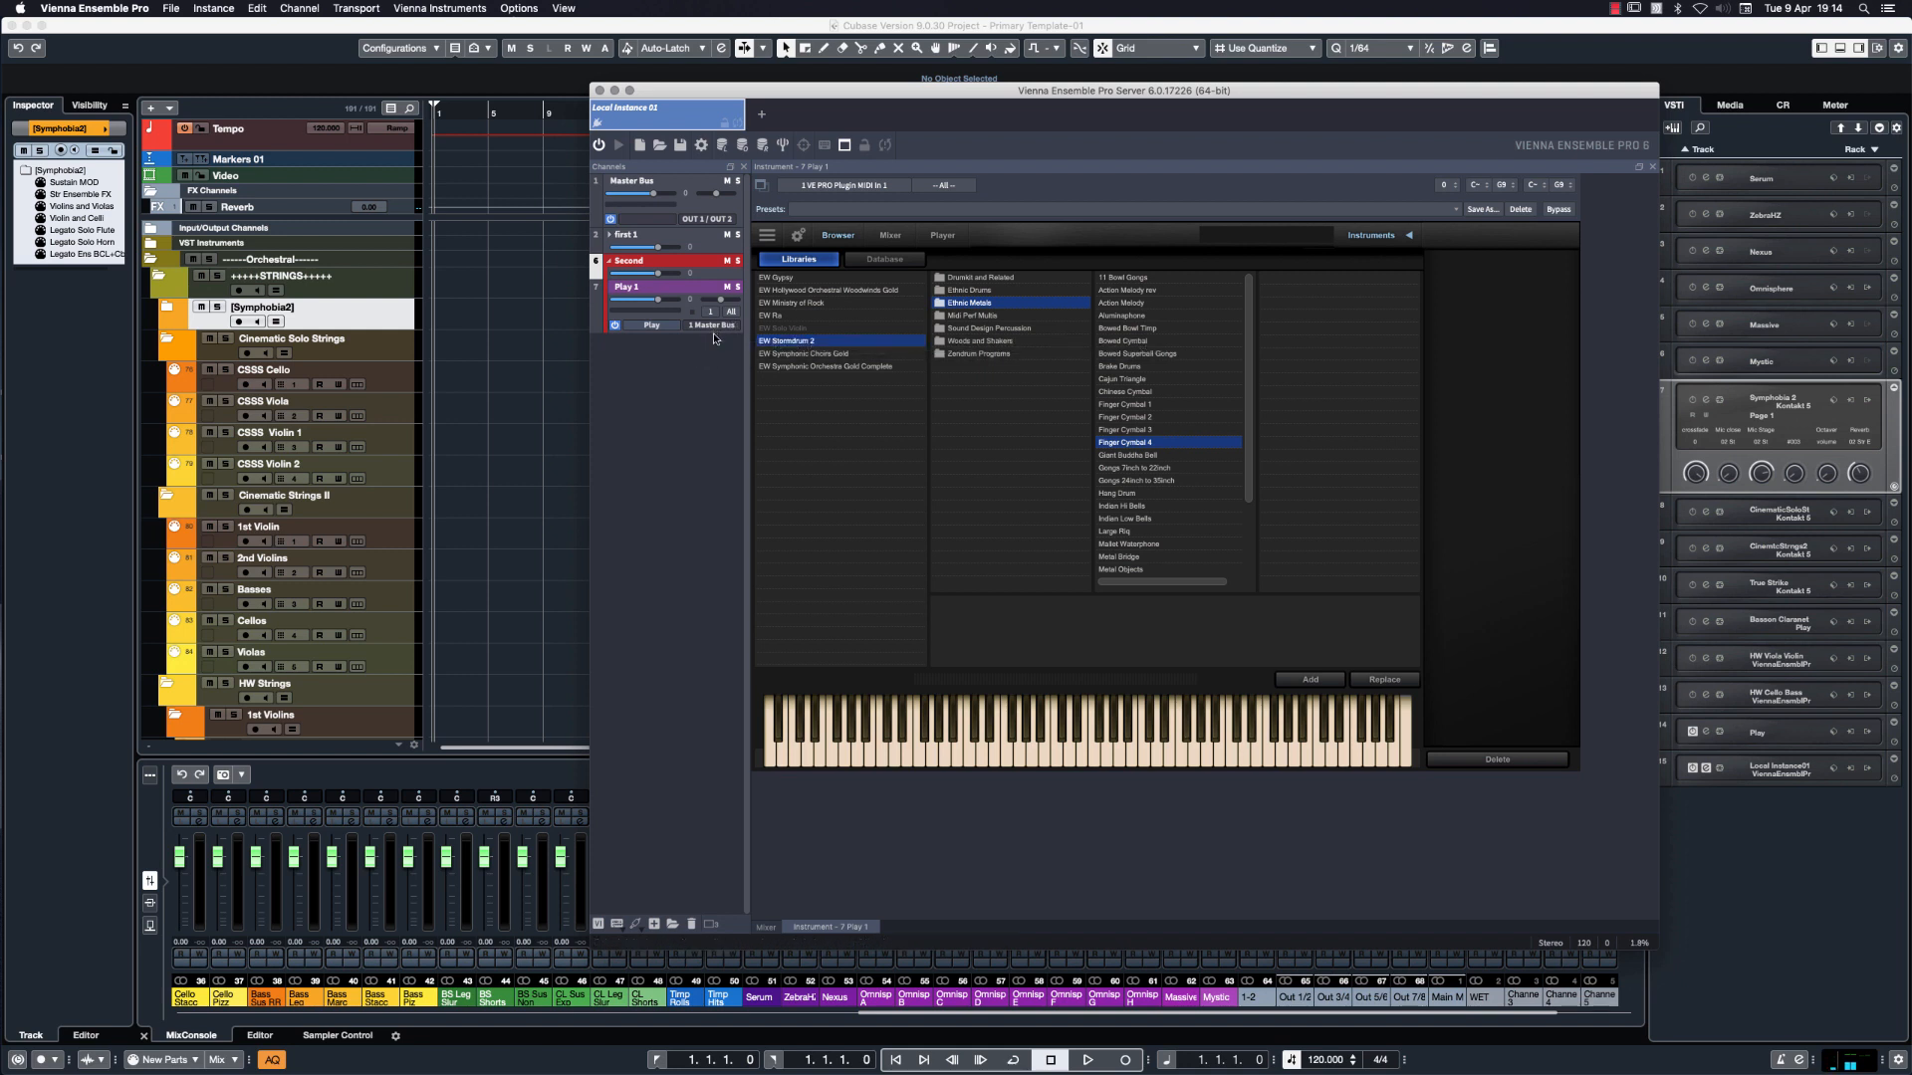
pyautogui.click(825, 190)
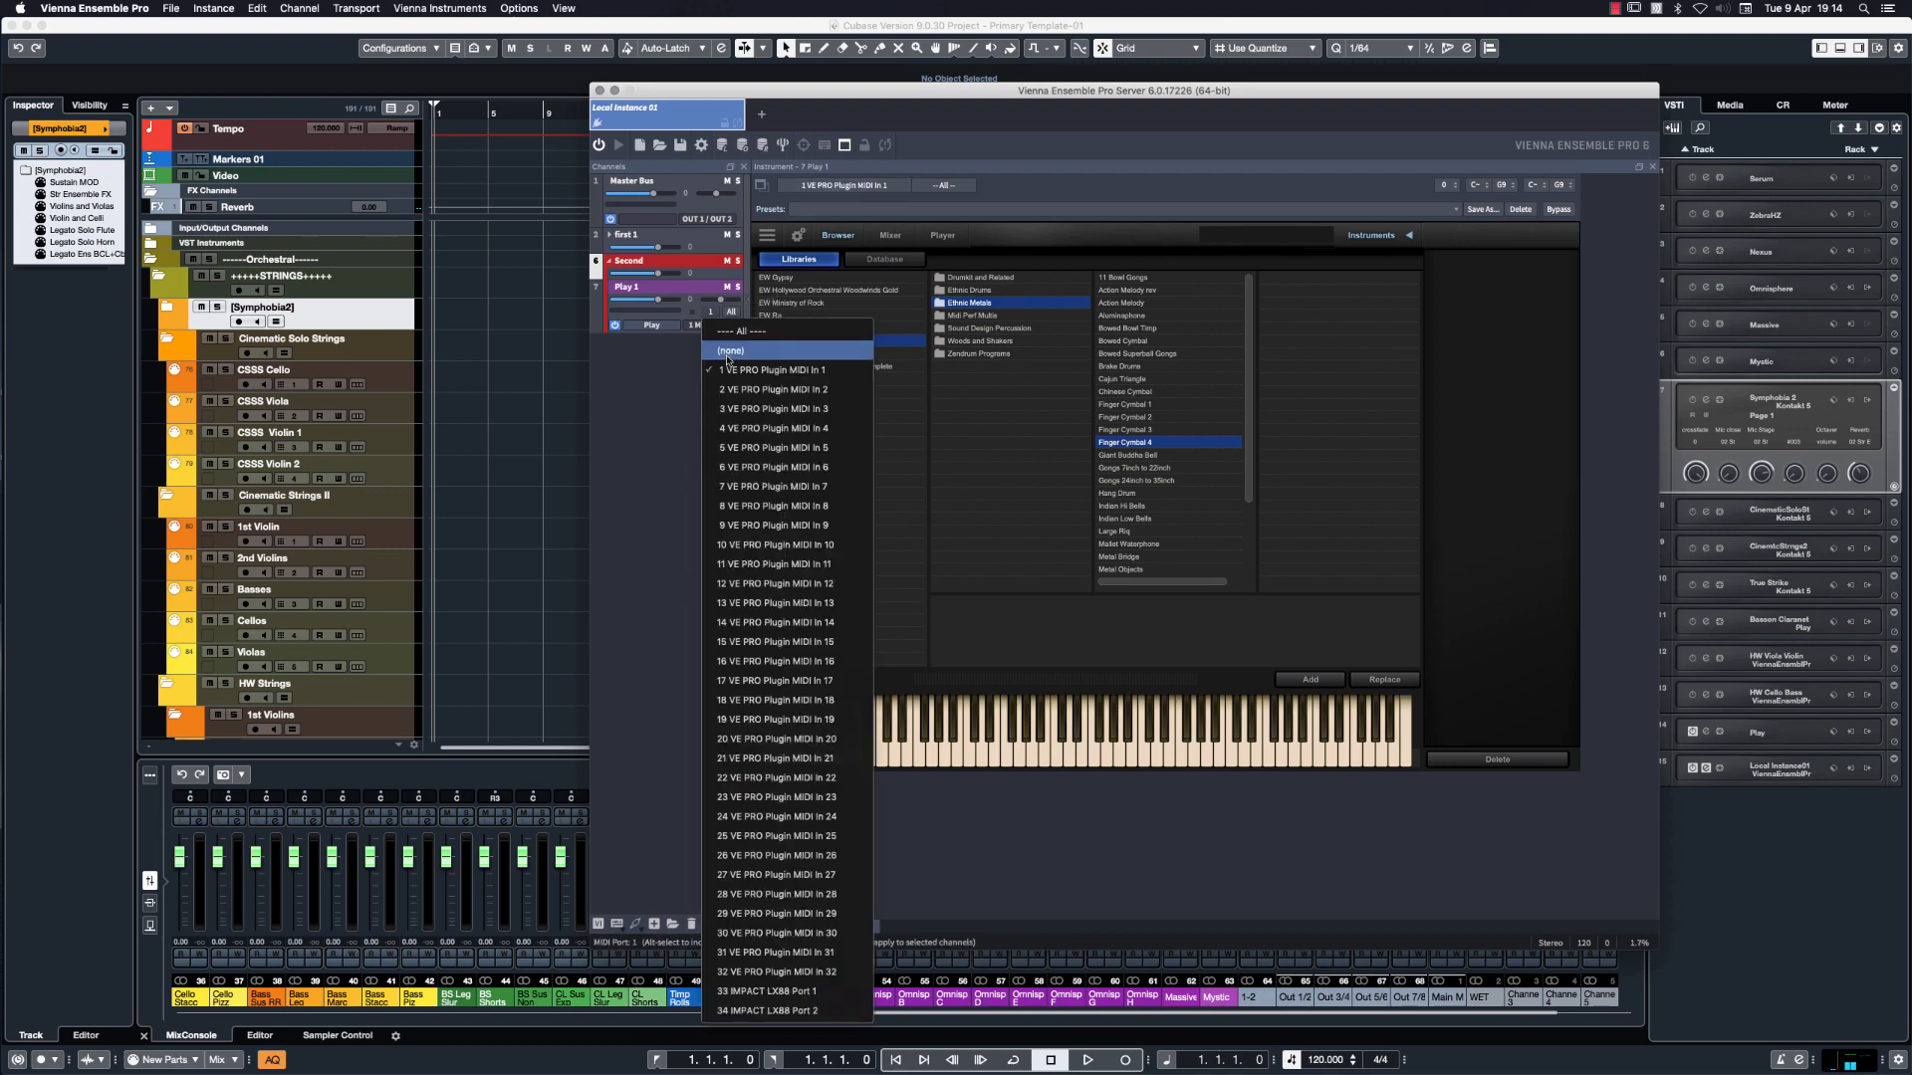
pyautogui.click(740, 390)
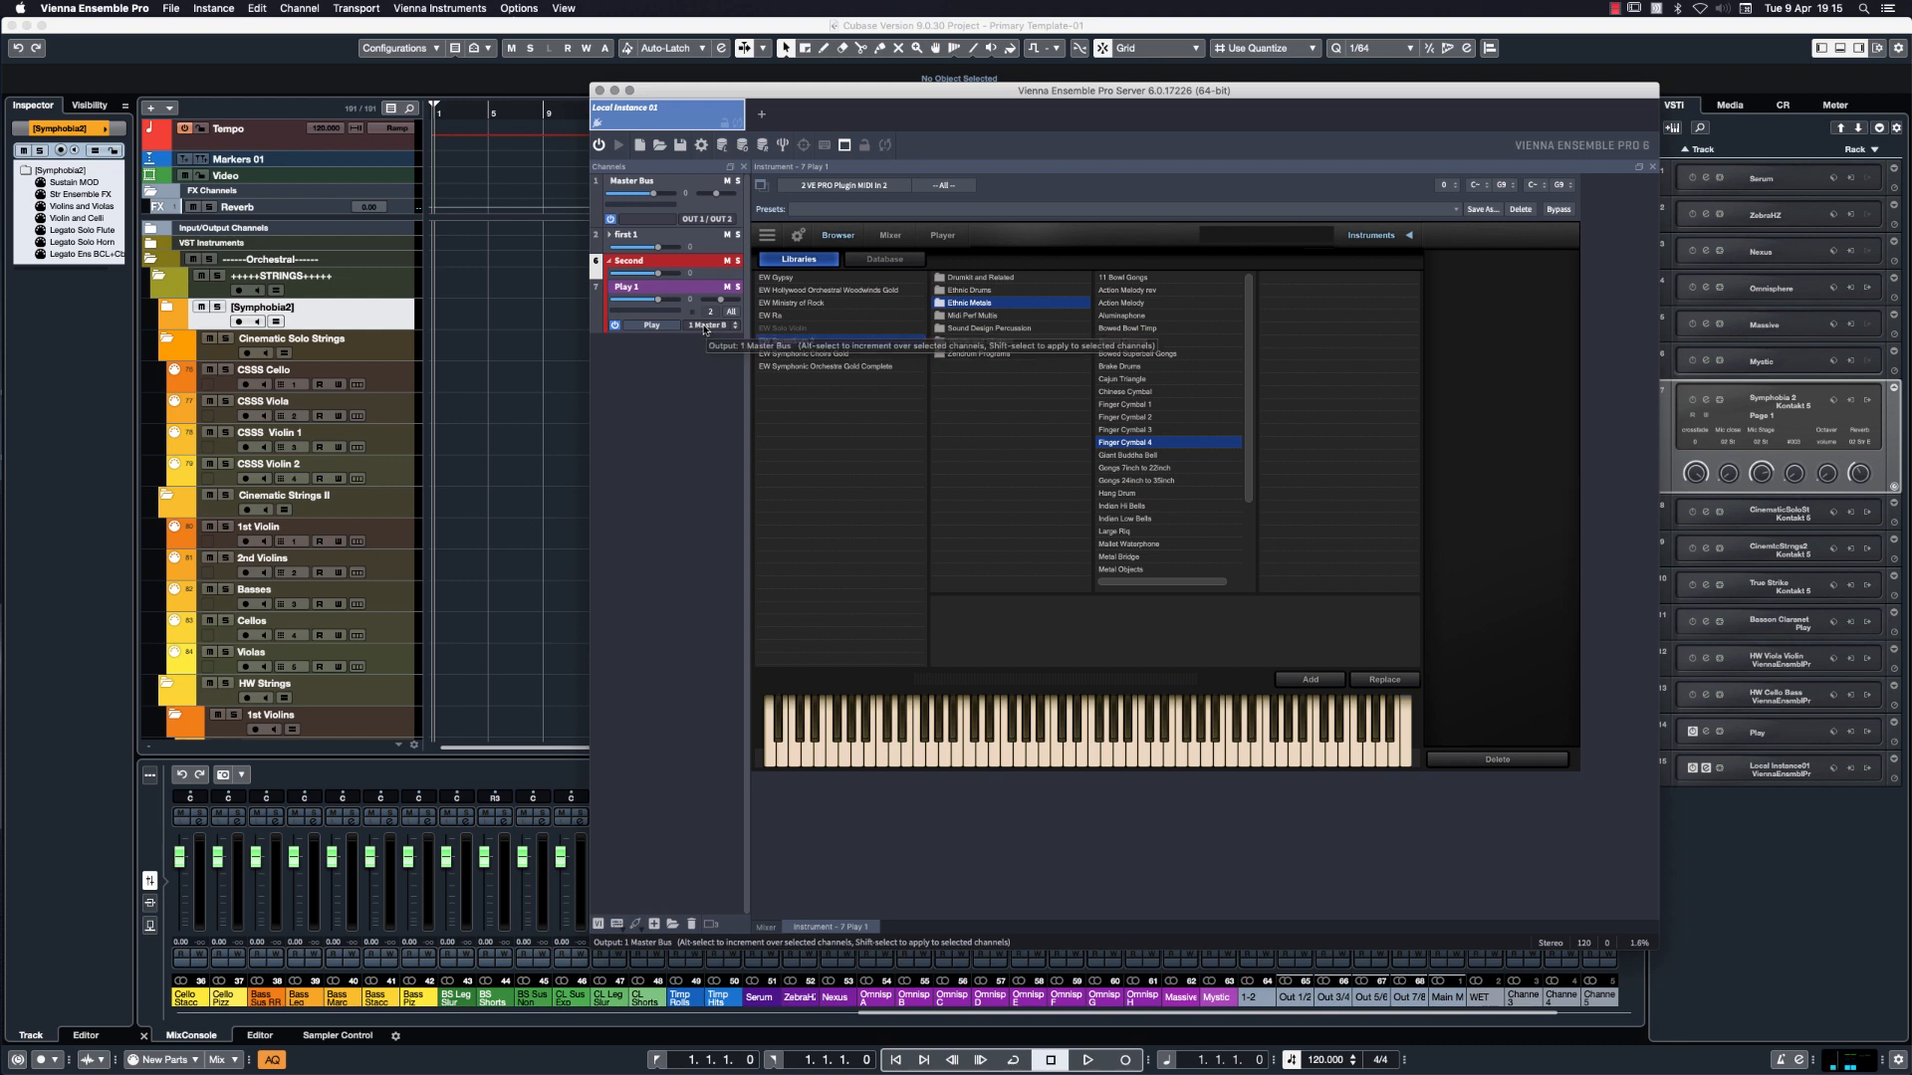
# Load the Finger Cymbal 4 and Brake Drums instruments from EW Stormdrum 2 Ethnic Metals into Play 1.
pyautogui.doubleClick(1110, 442)
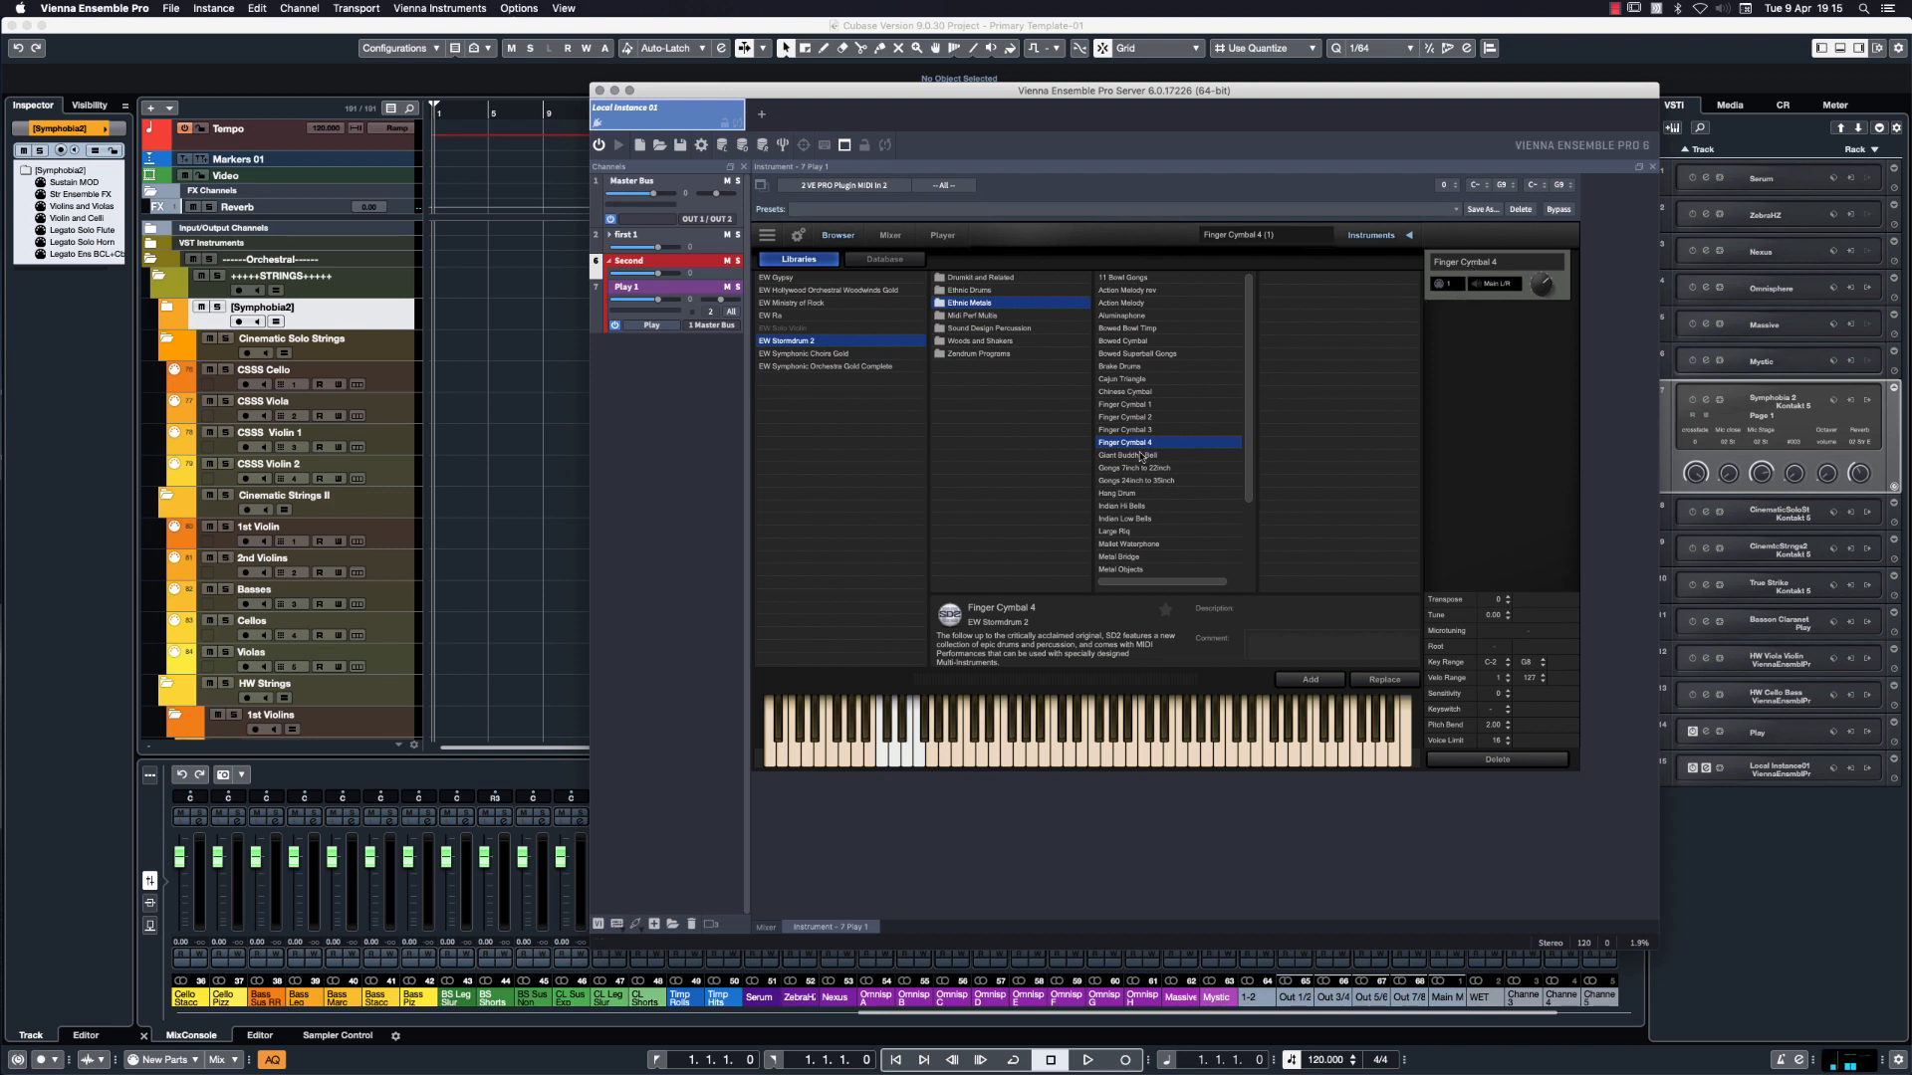
pyautogui.click(1122, 368)
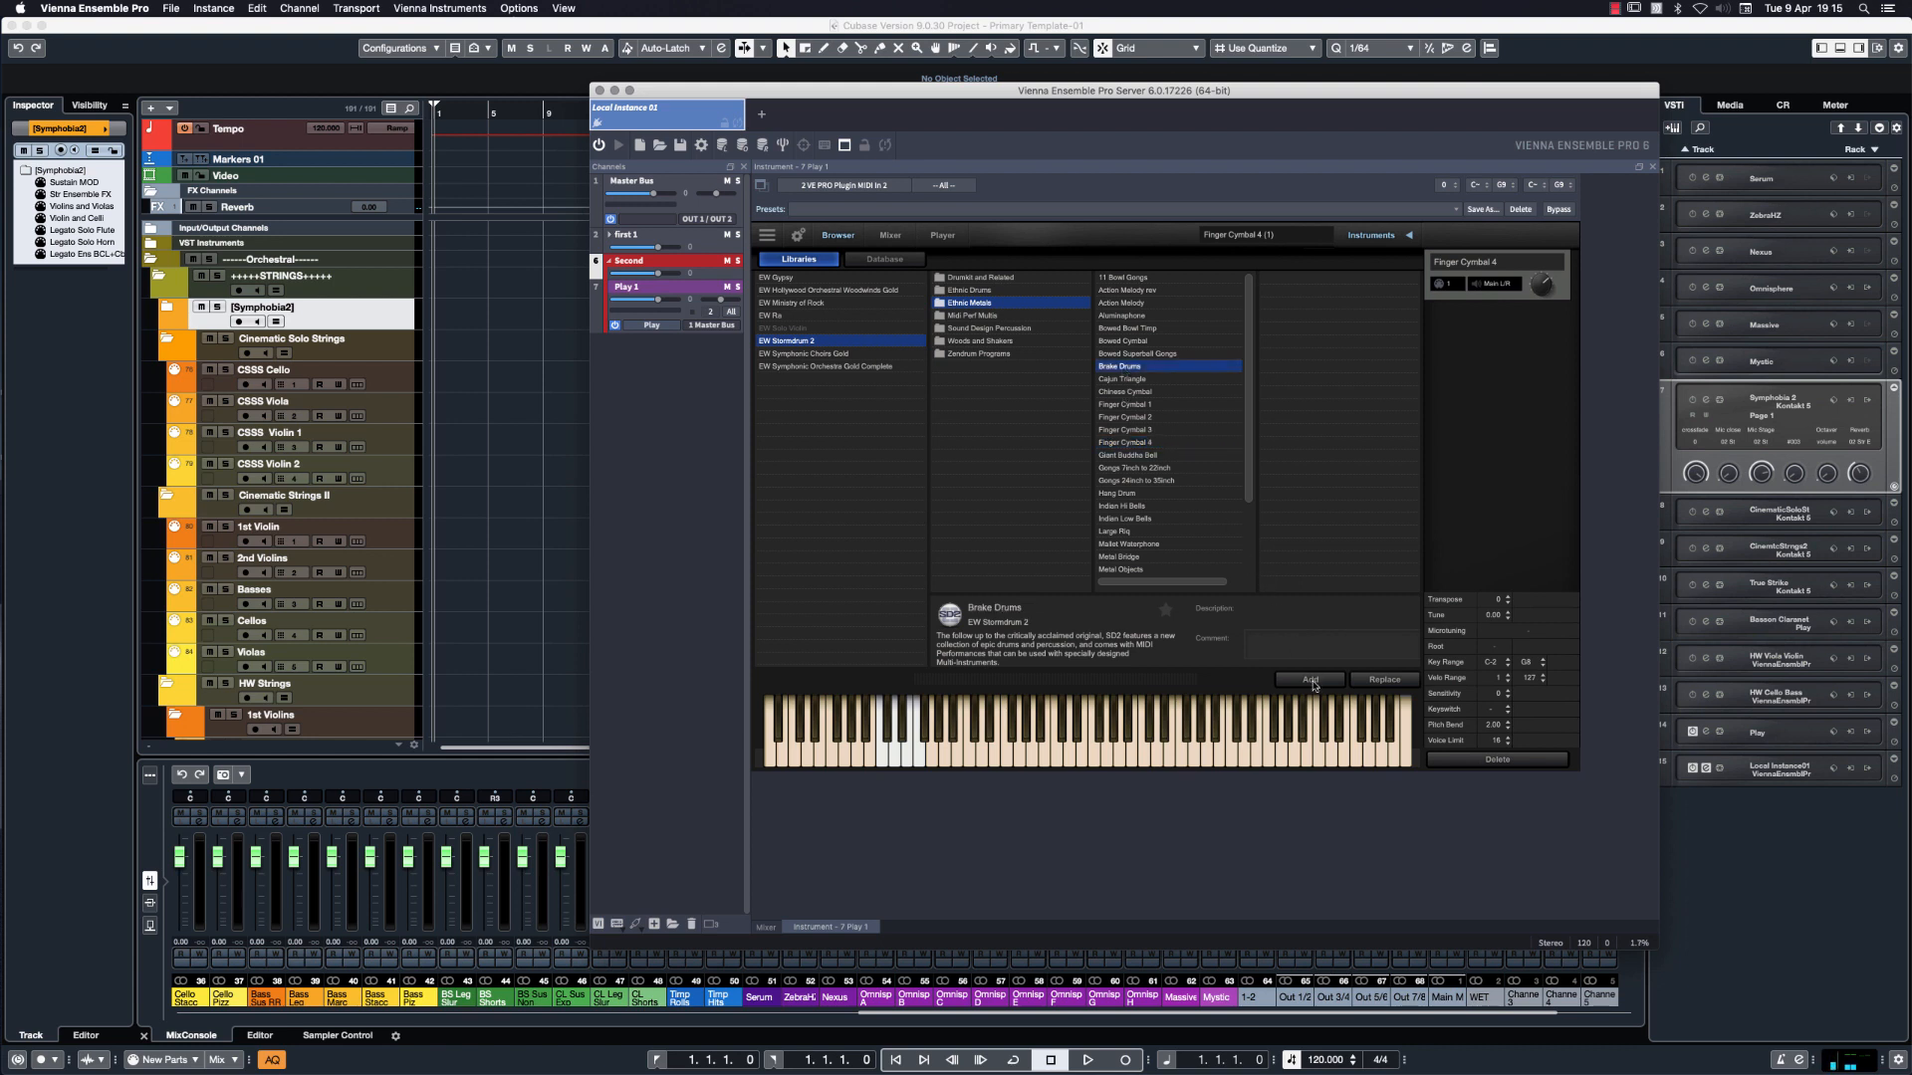
pyautogui.click(1312, 679)
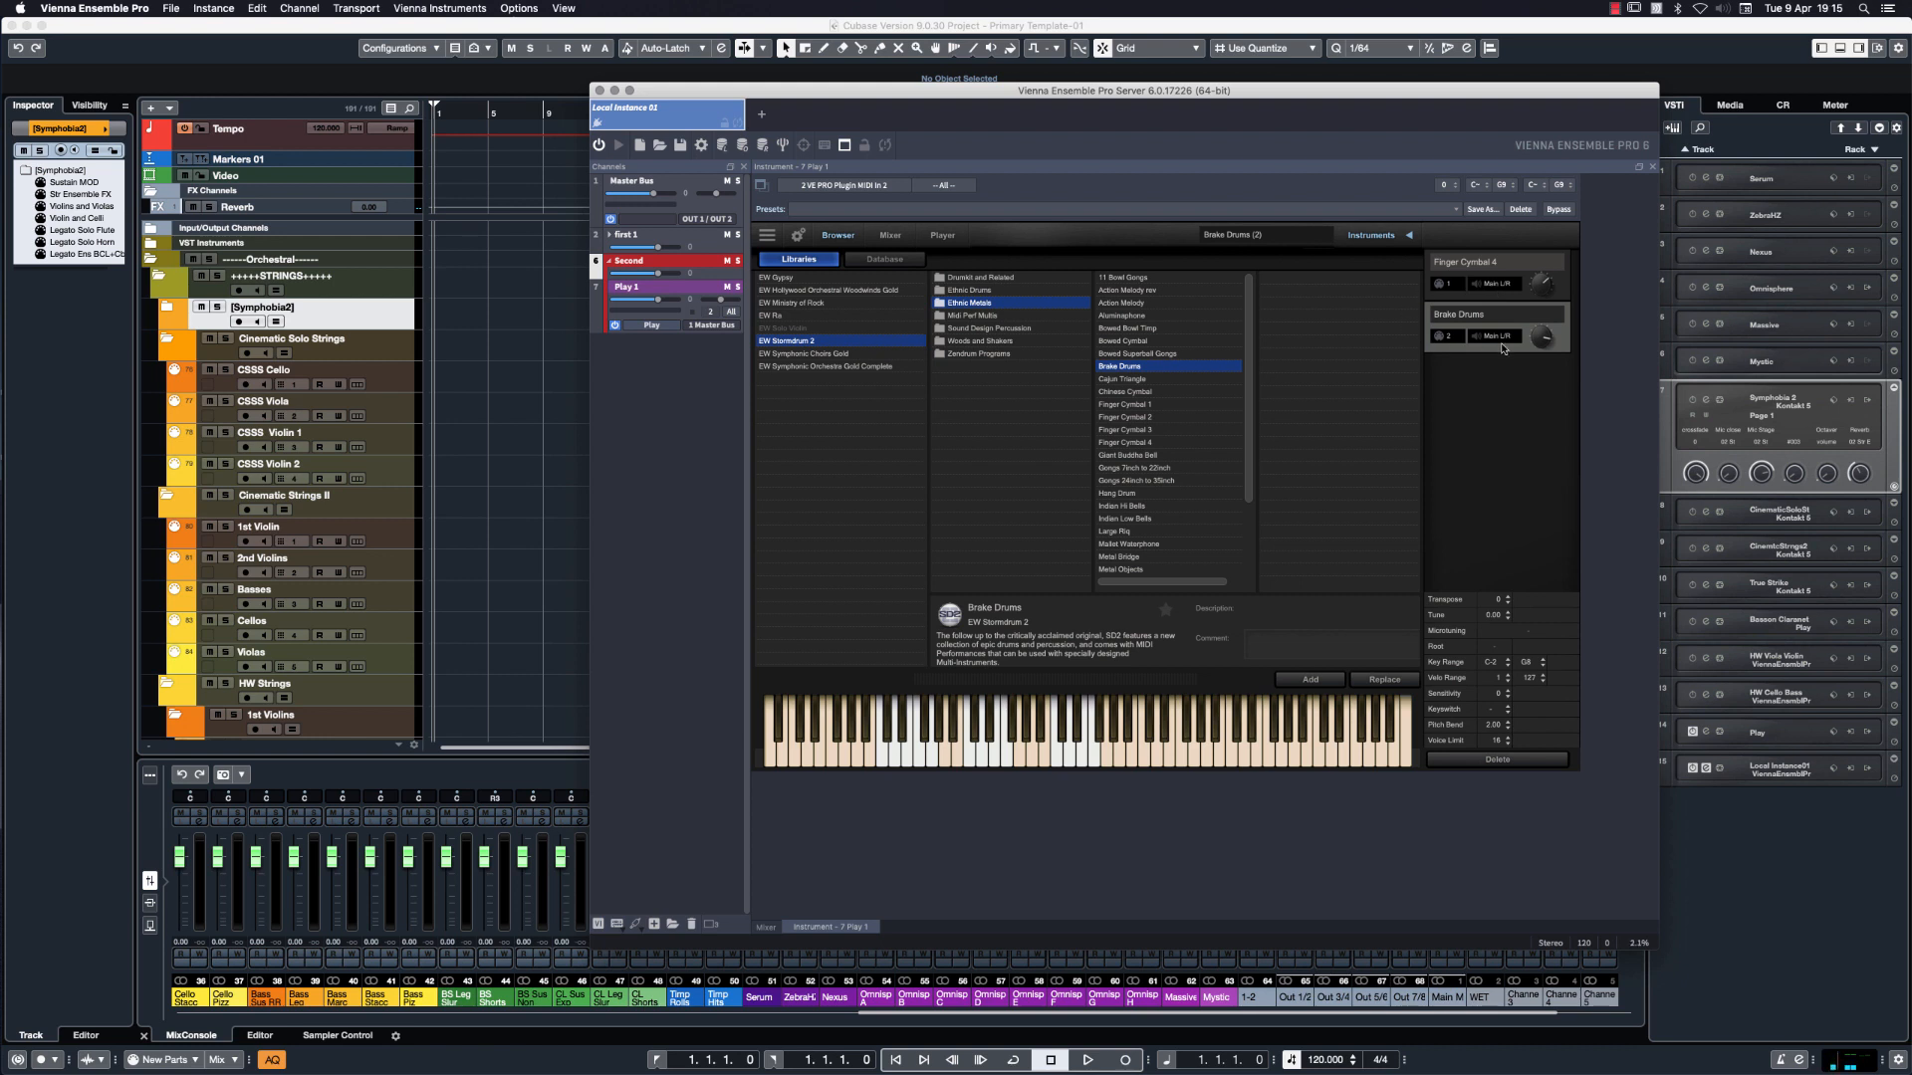
# Assign Finger Cymbal 4 to Play output 5 & 6 and Brake Drums to output 7 & 8.
pyautogui.click(1504, 289)
pyautogui.click(1513, 325)
pyautogui.click(1499, 337)
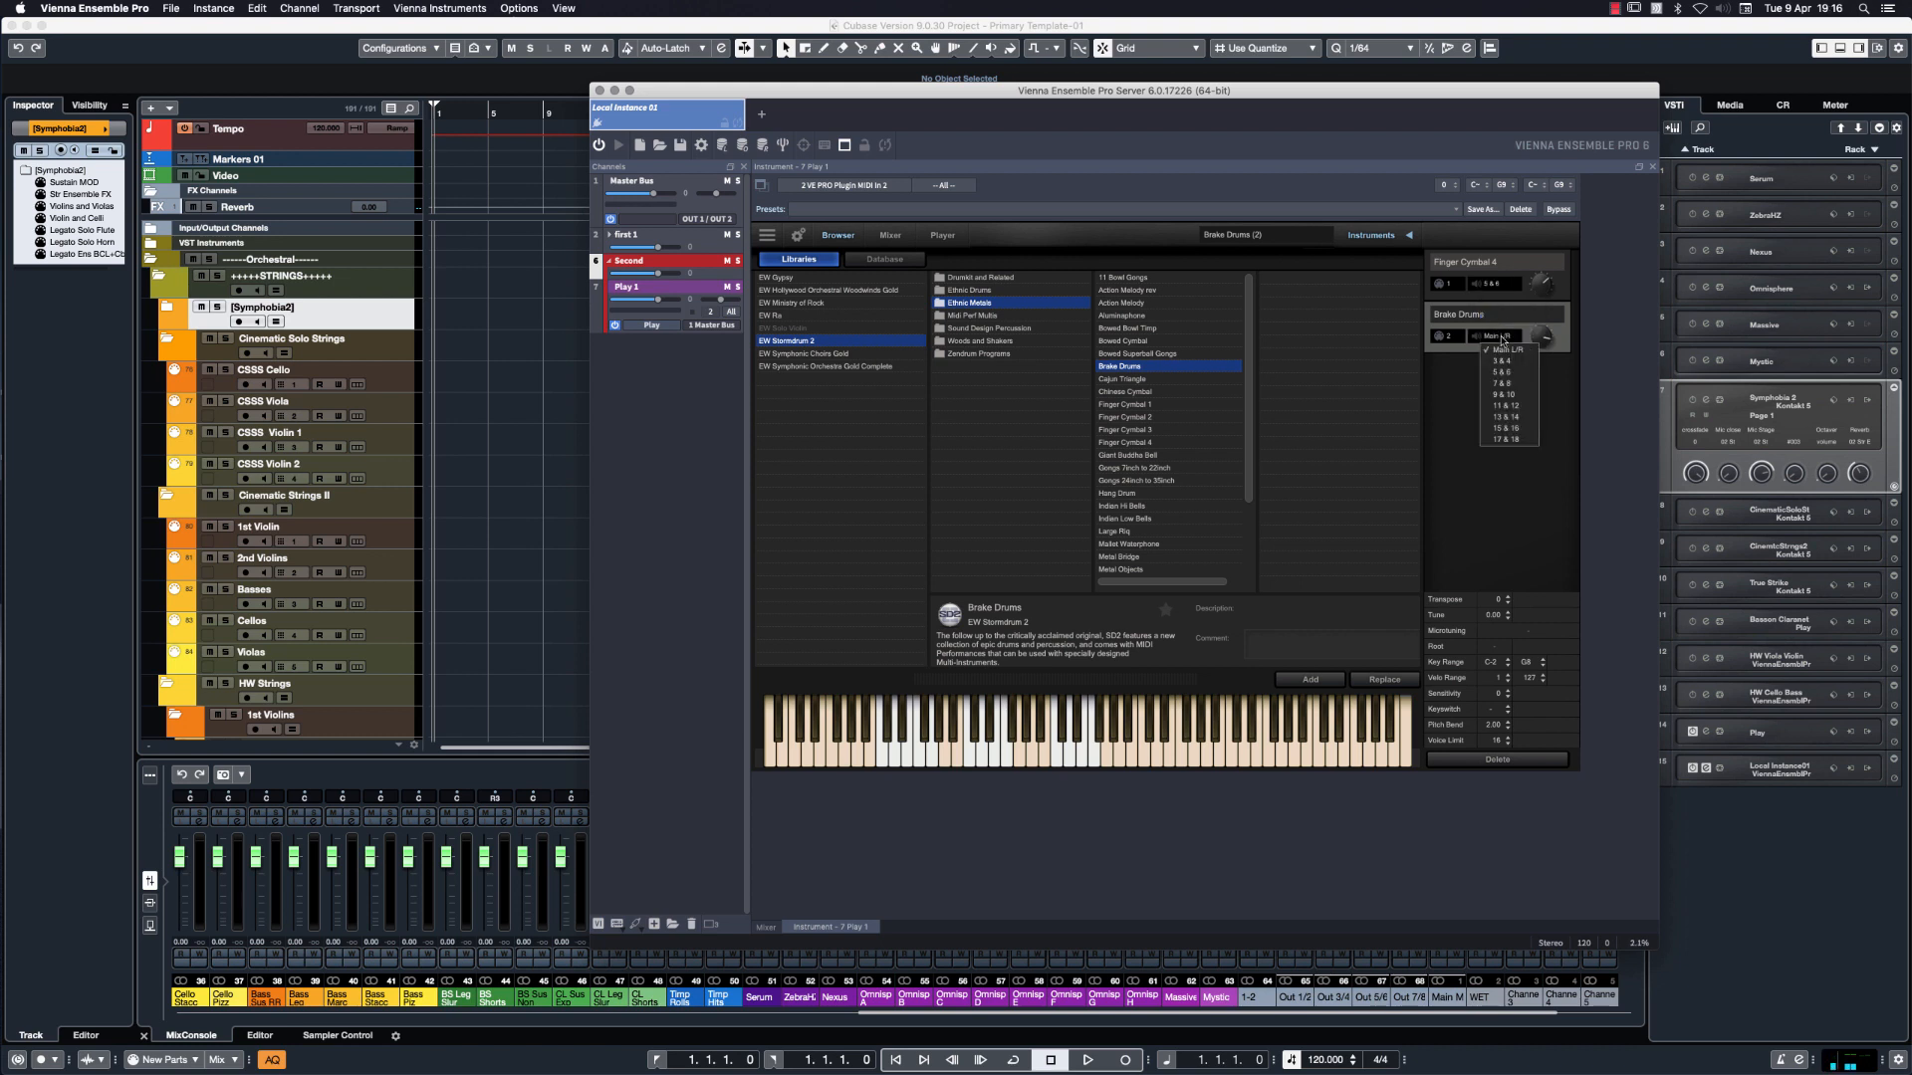
pyautogui.click(1502, 384)
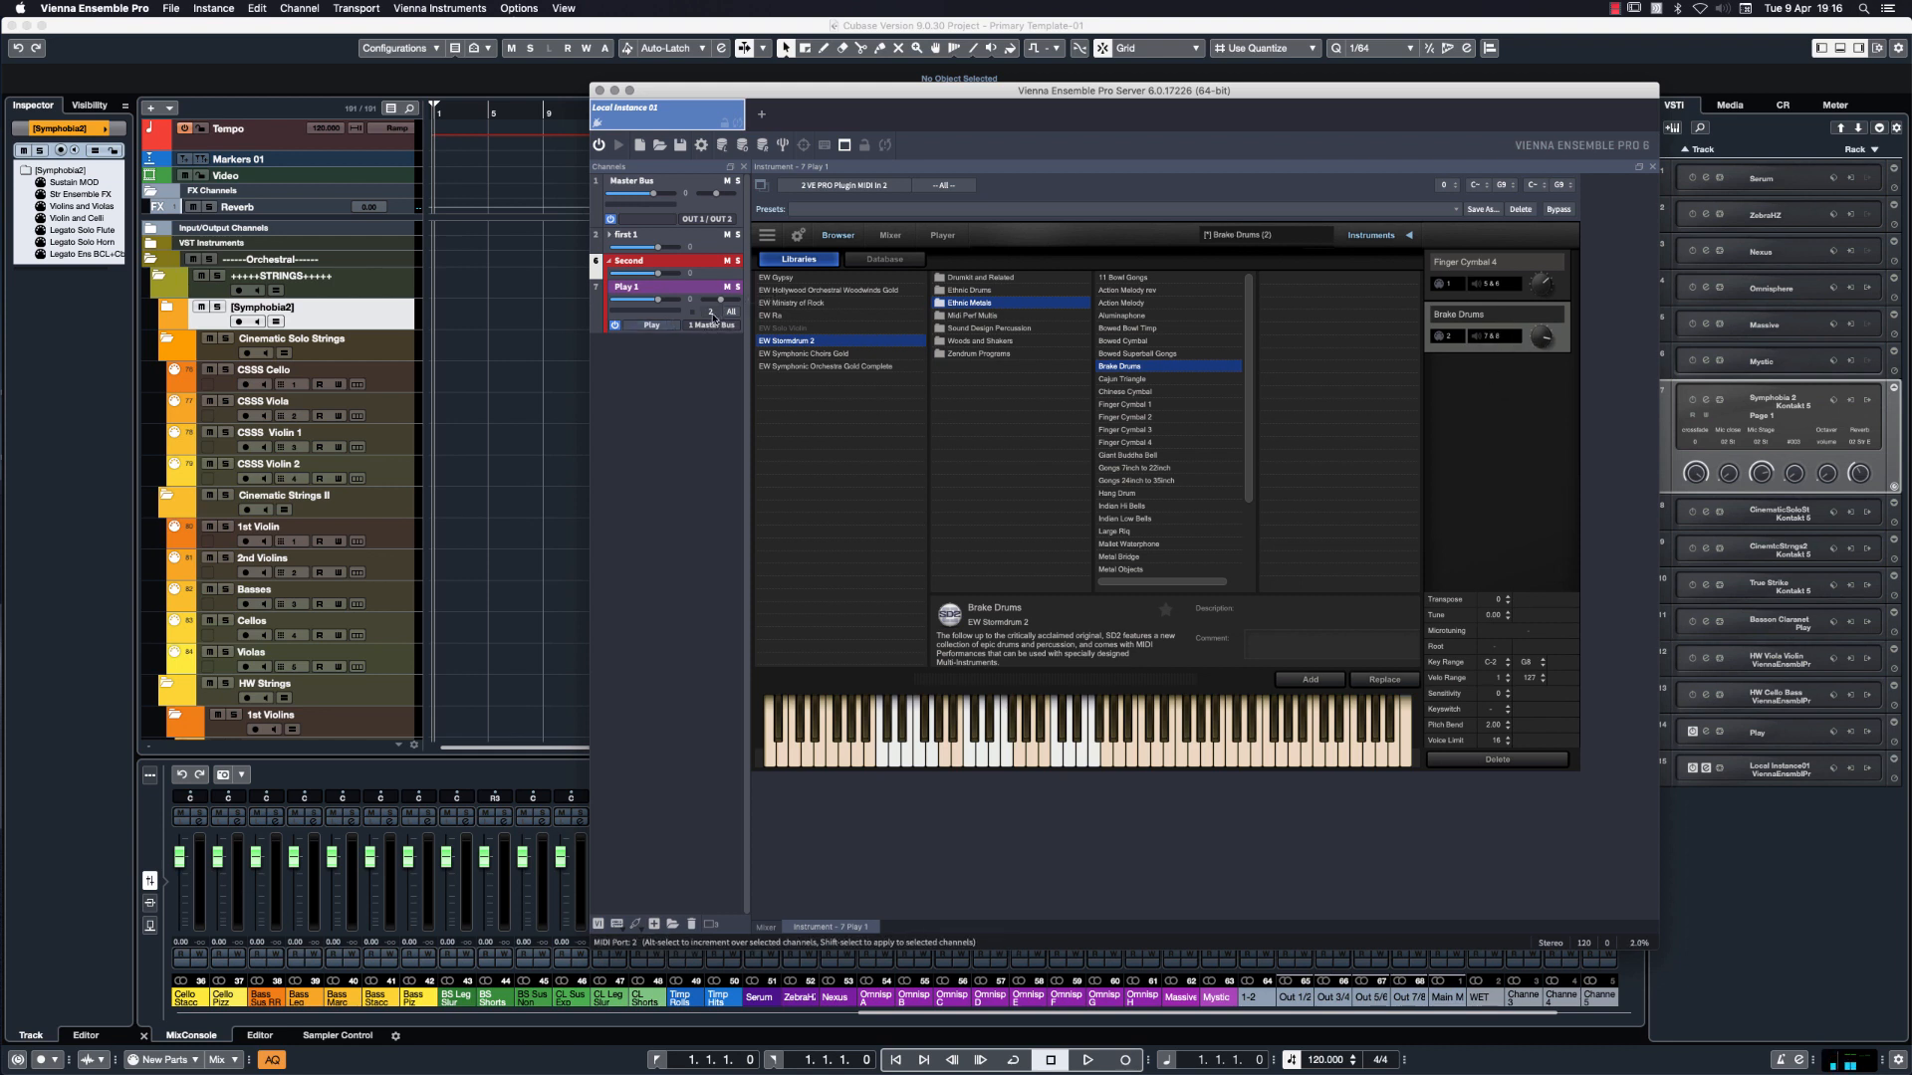
# Add two extra output channels for Play 1 in the Vienna Ensemble Pro mixer.
pyautogui.click(756, 929)
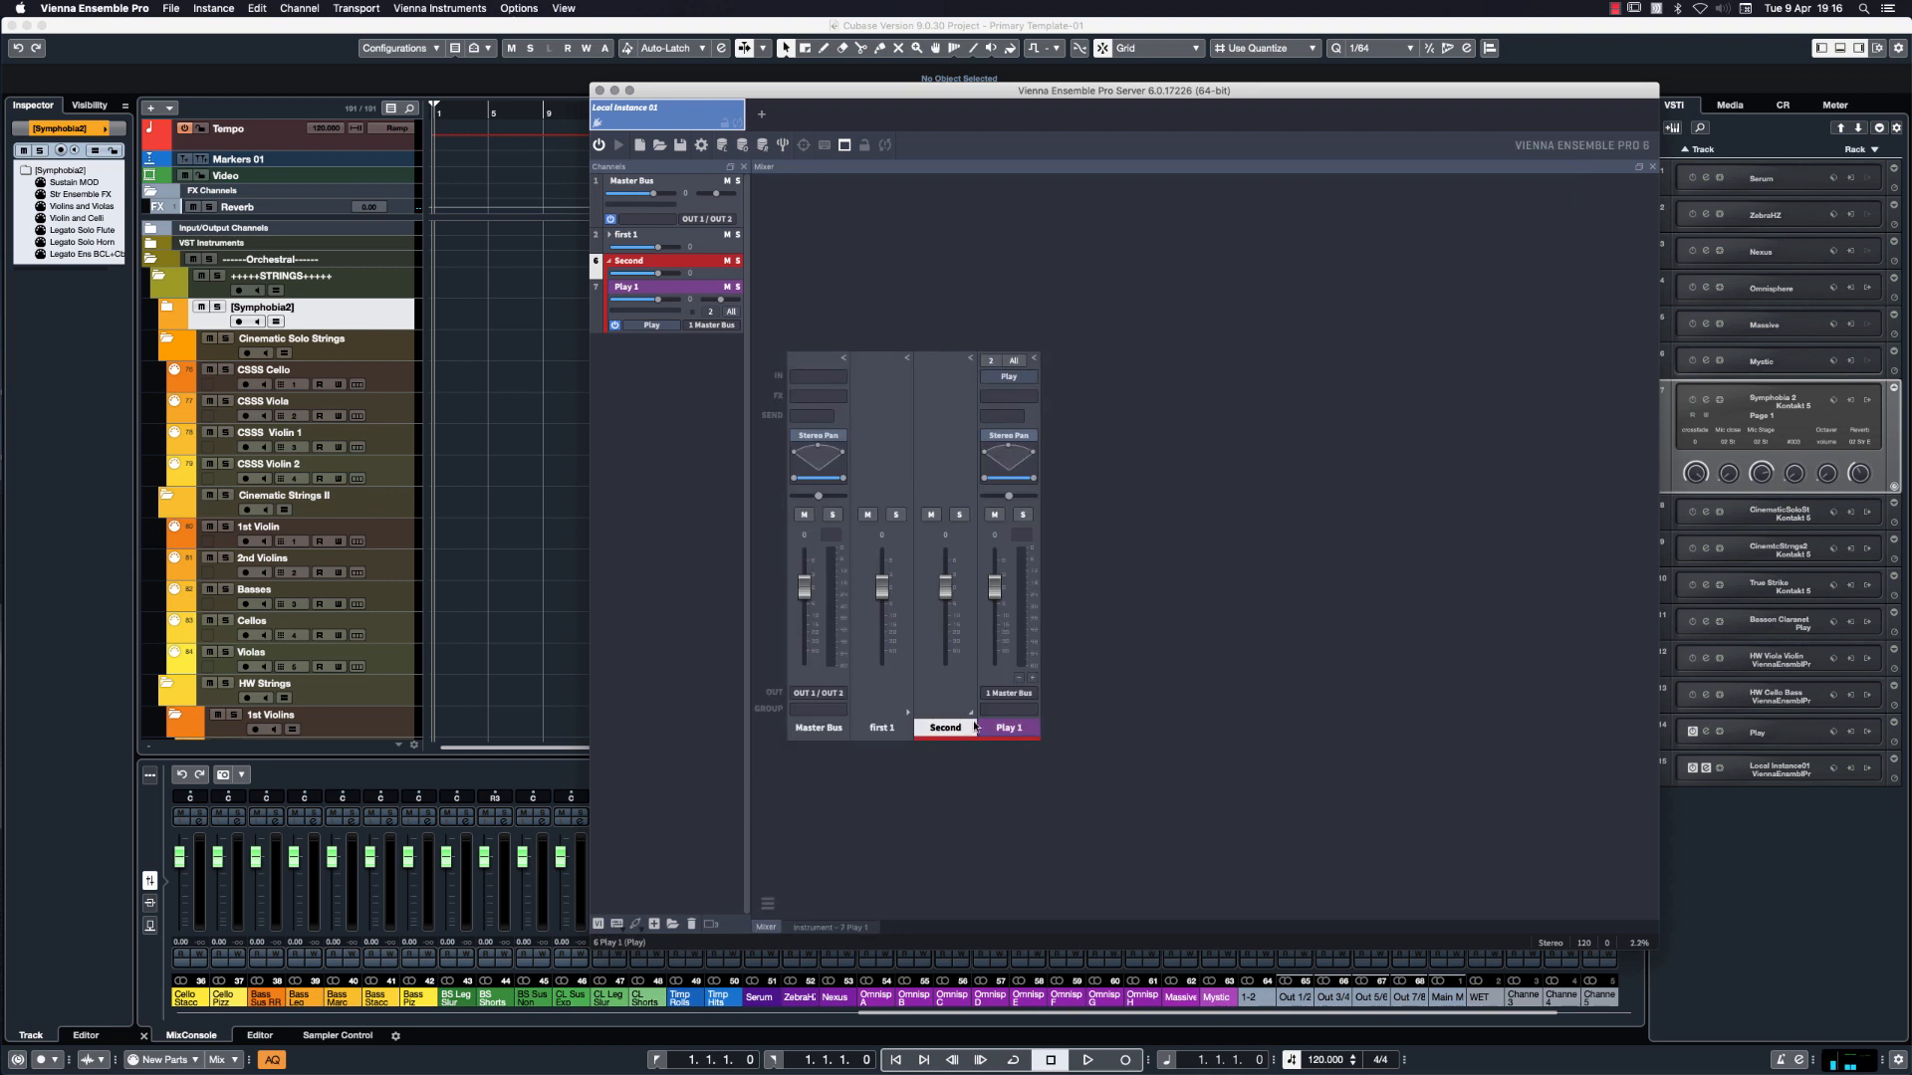
pyautogui.click(1035, 679)
pyautogui.click(1034, 679)
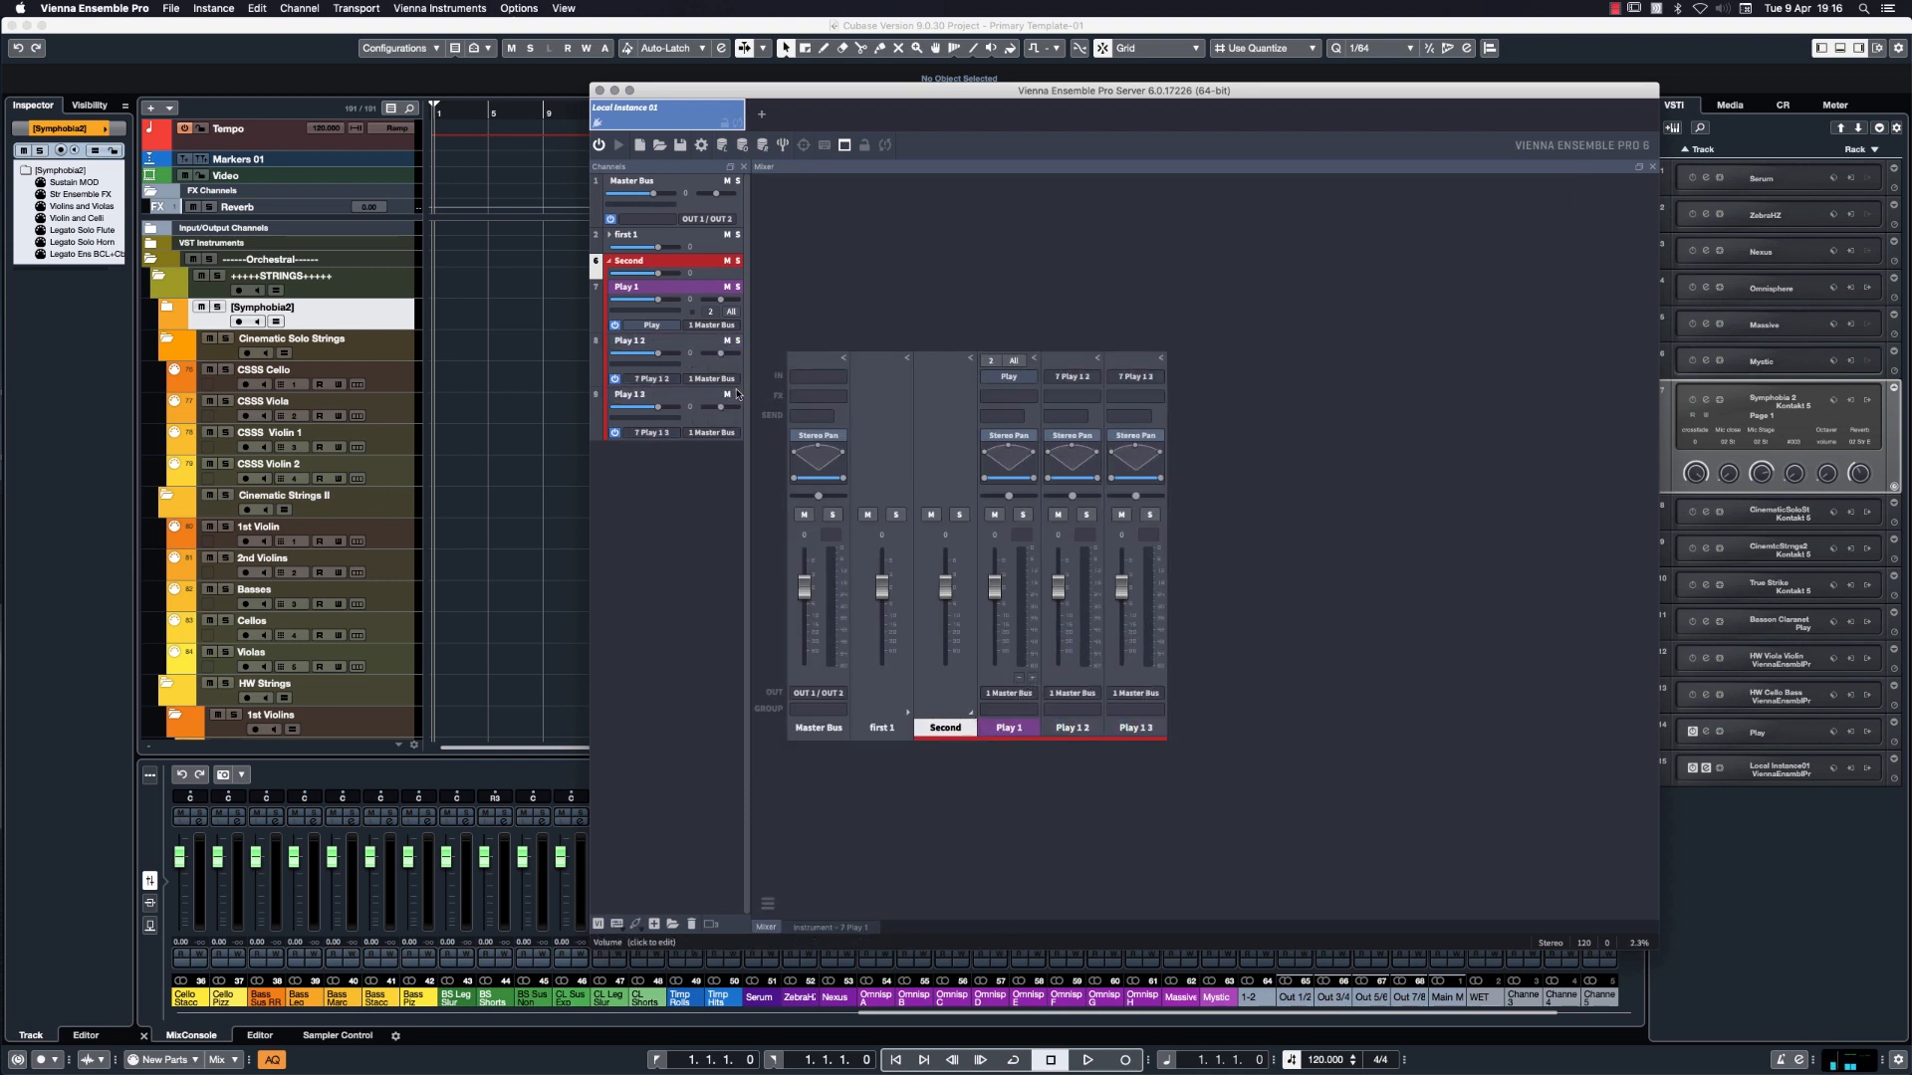
# Route the Play 1 channel to OUT 5 / OUT 6 and the Play 1 2 channel to OUT 7 / OUT 8.
pyautogui.click(735, 329)
pyautogui.moveTo(769, 383)
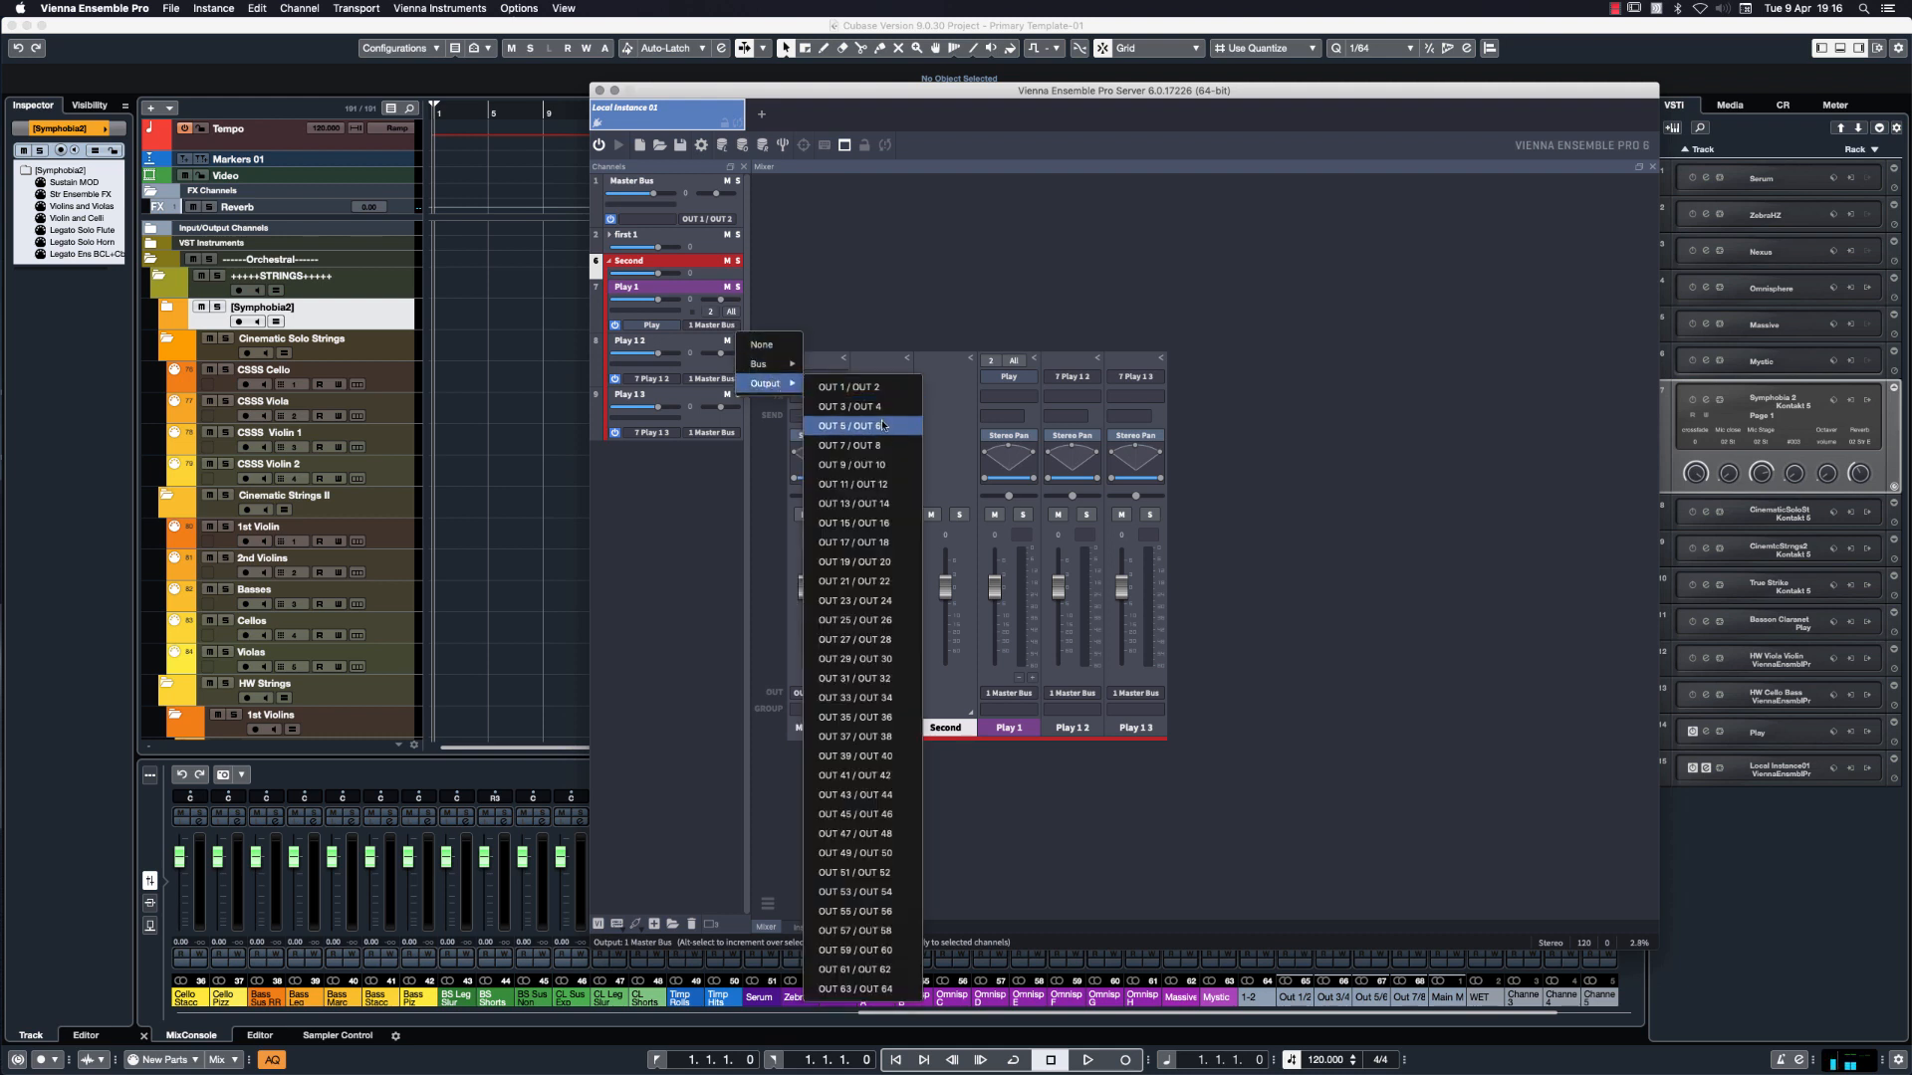
pyautogui.click(880, 426)
pyautogui.click(734, 381)
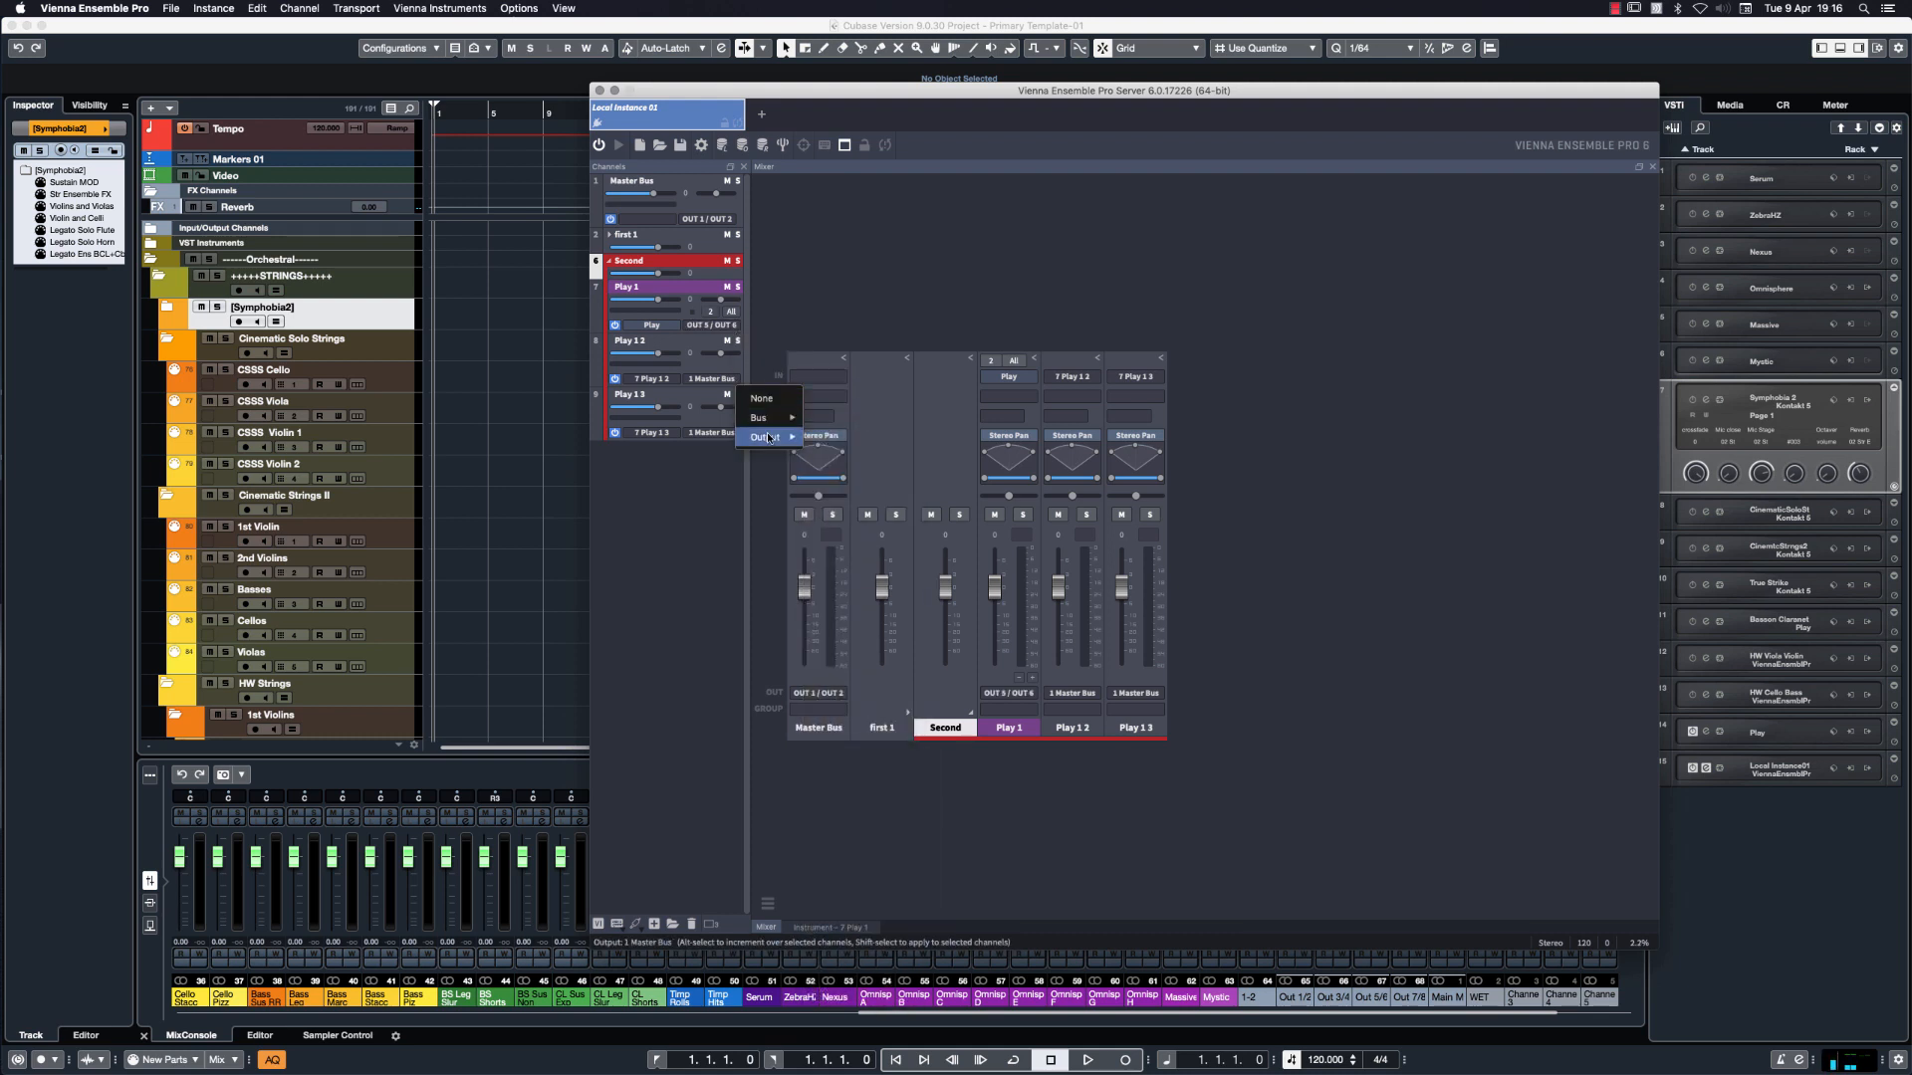
pyautogui.moveTo(766, 437)
pyautogui.click(880, 499)
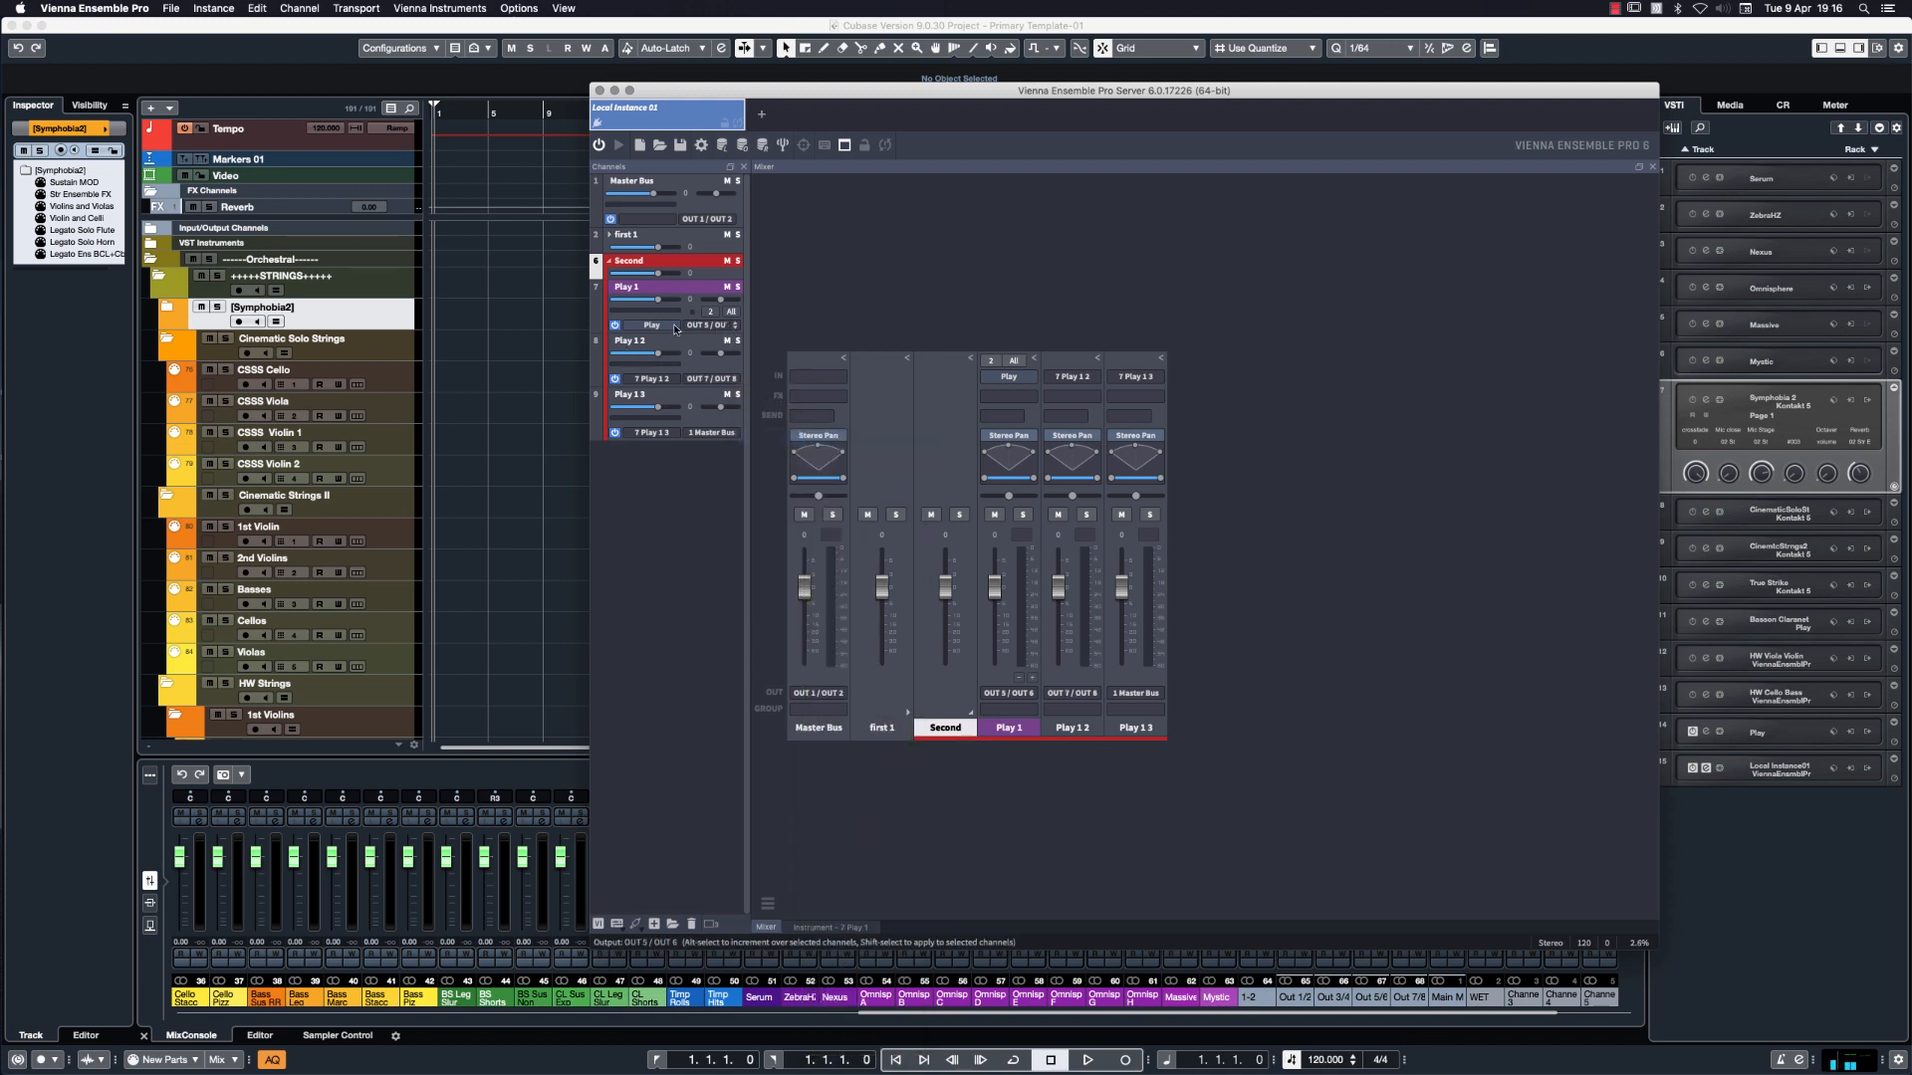
# Collapse and re-expand the Second folder, then view the Player page of the Play 1 instrument.
pyautogui.click(972, 713)
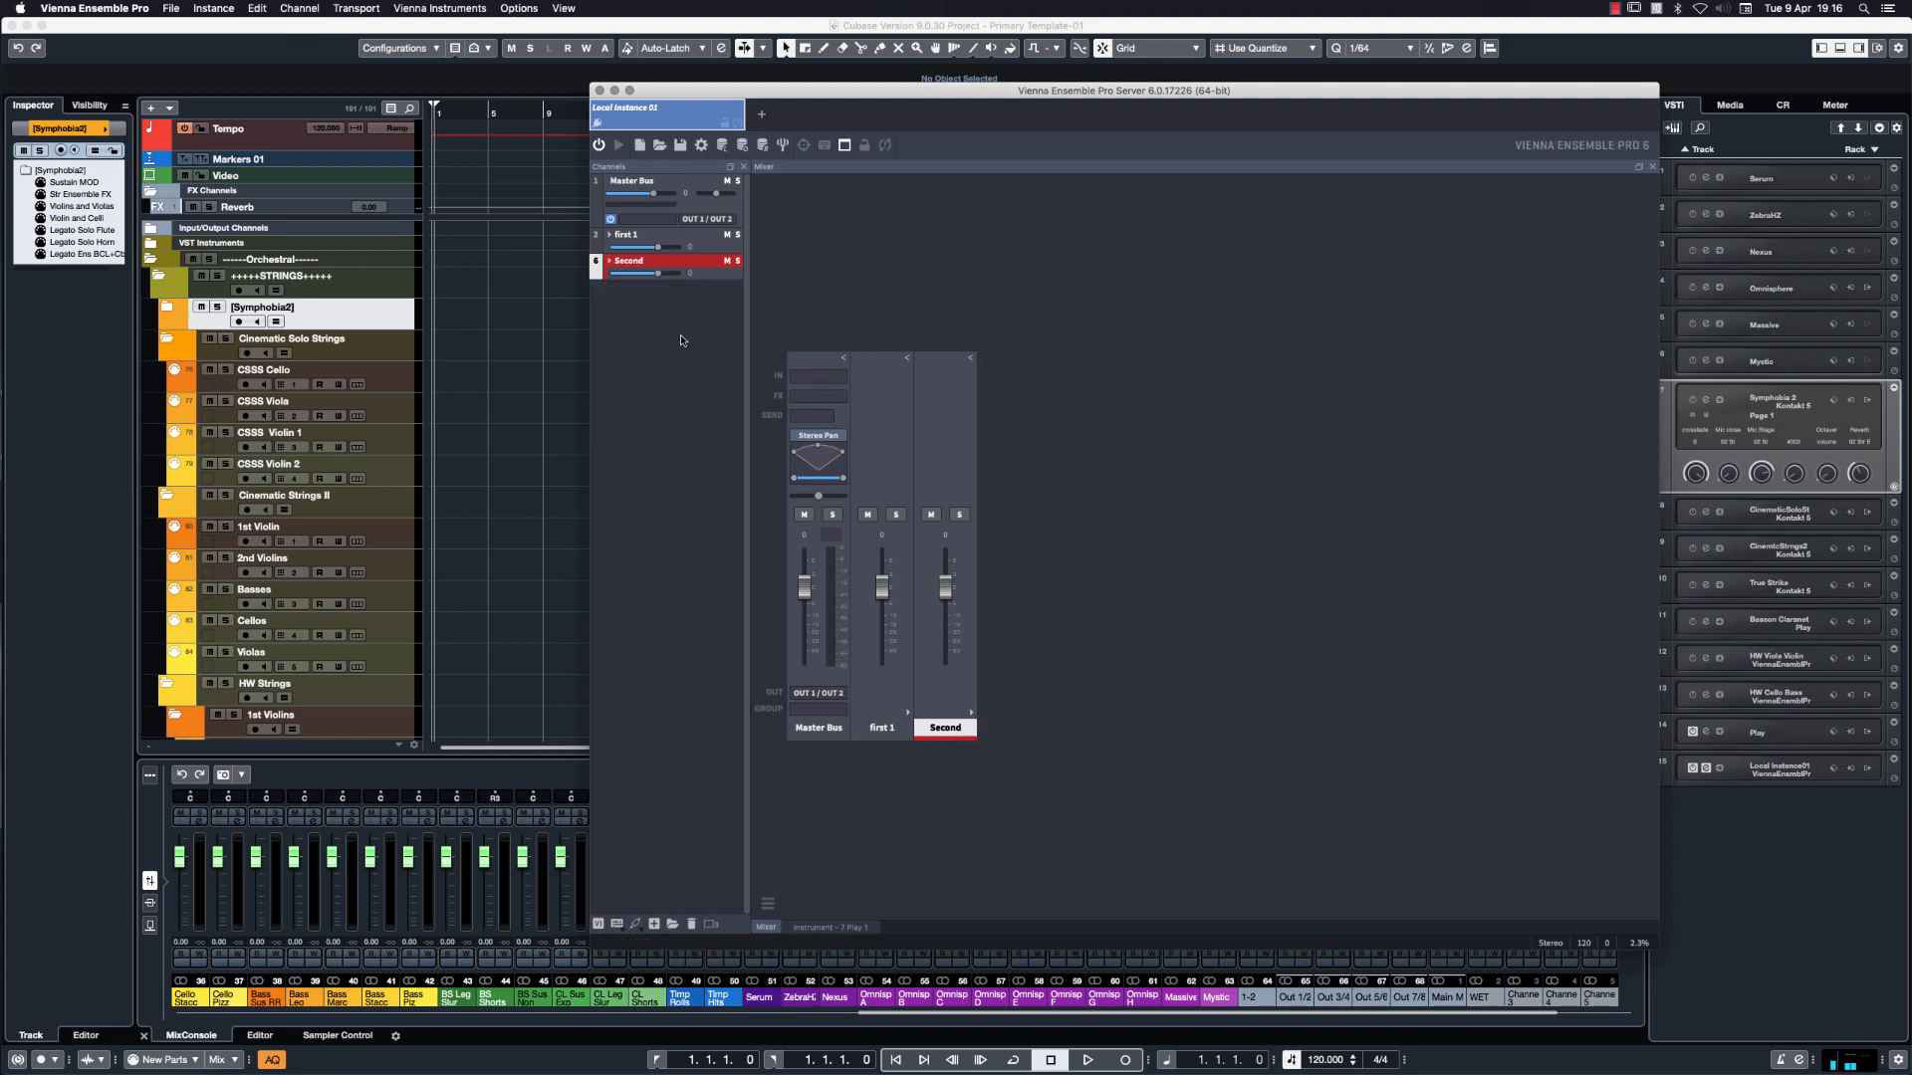
pyautogui.click(608, 265)
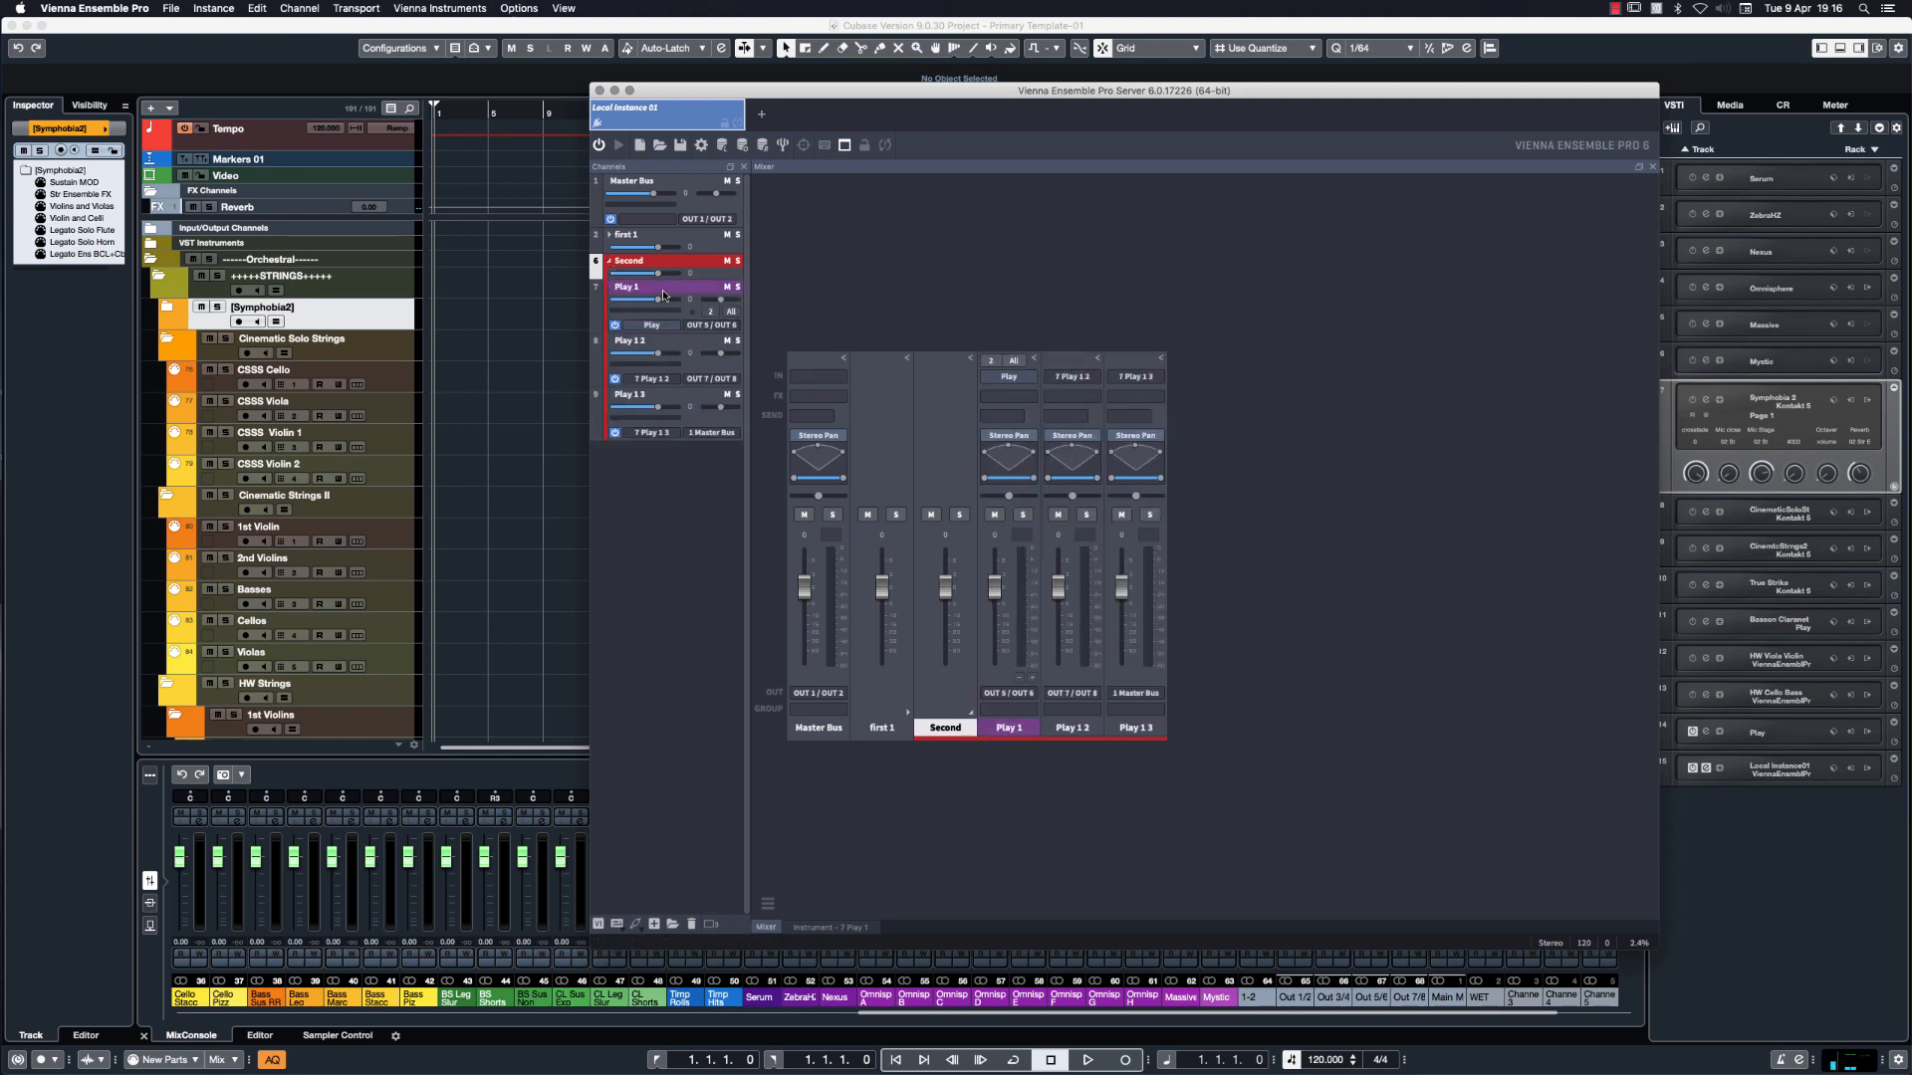
pyautogui.click(627, 287)
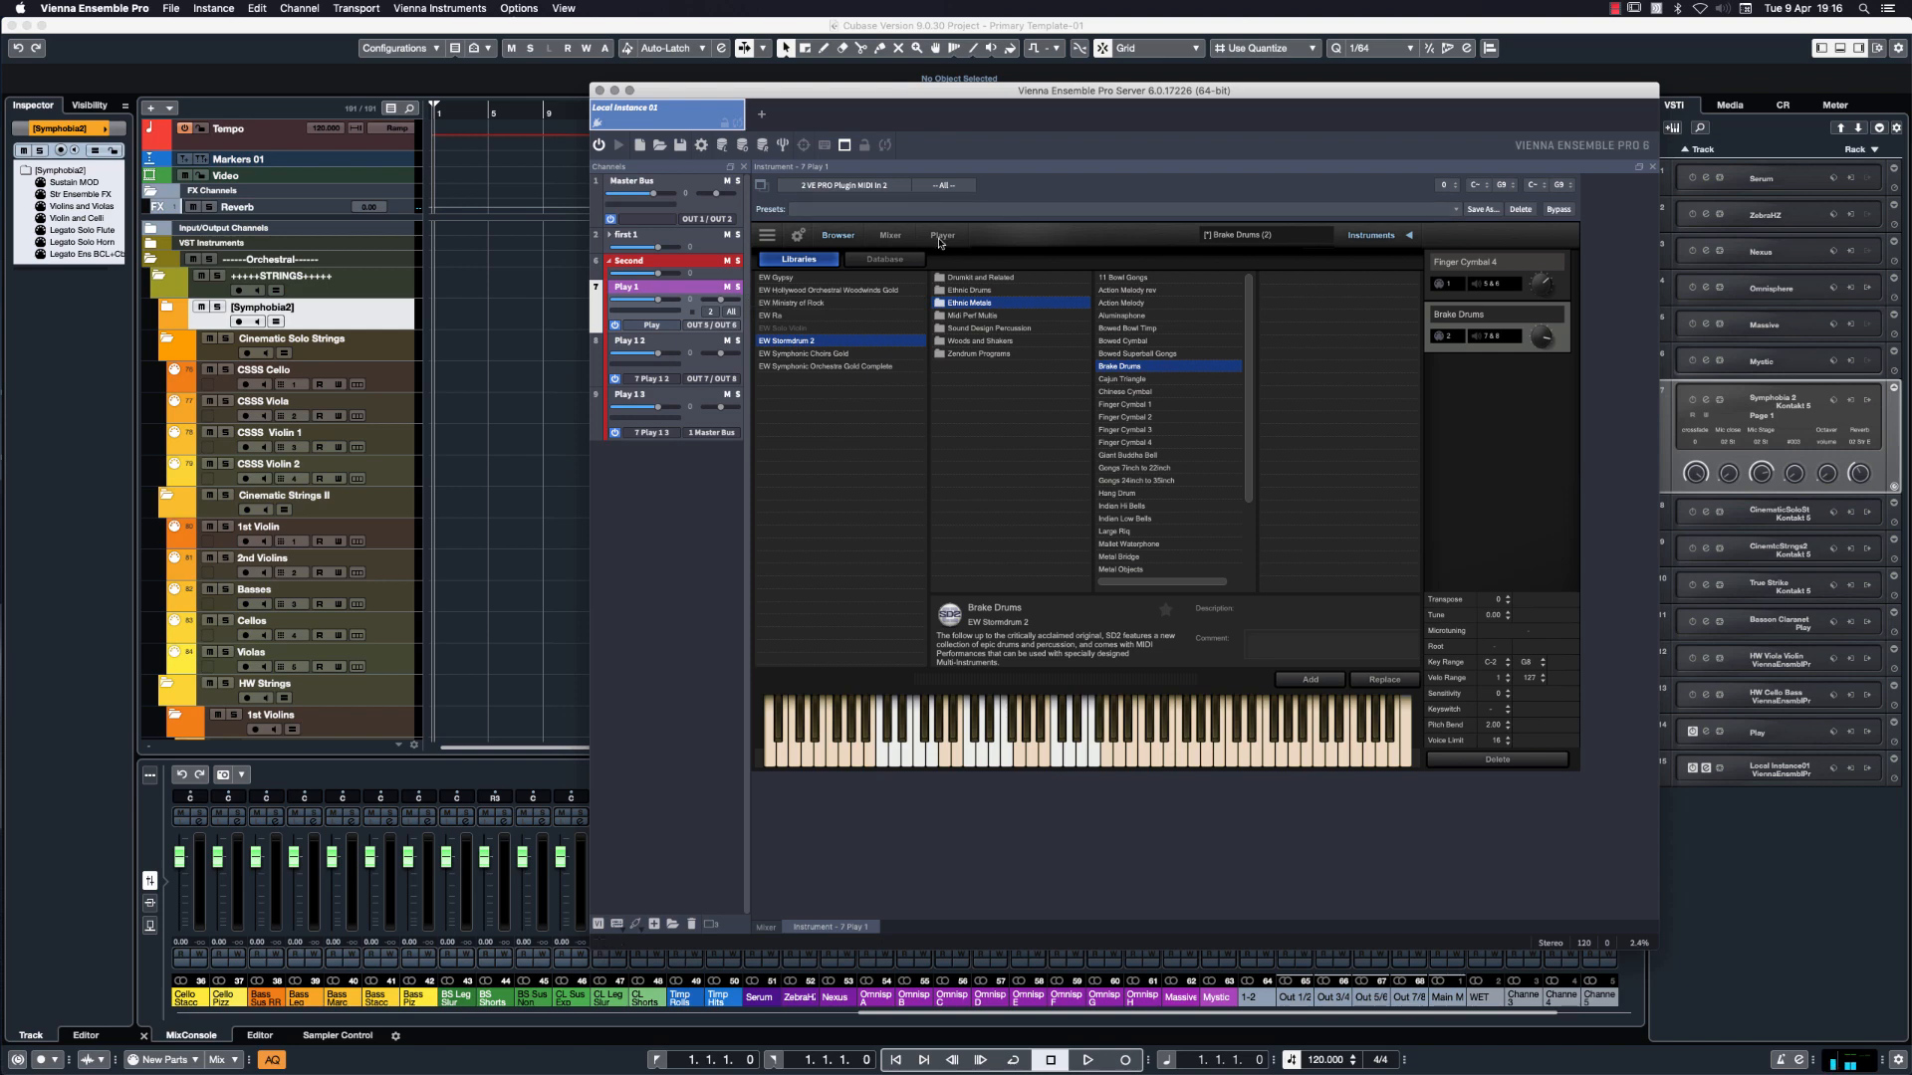
pyautogui.click(940, 237)
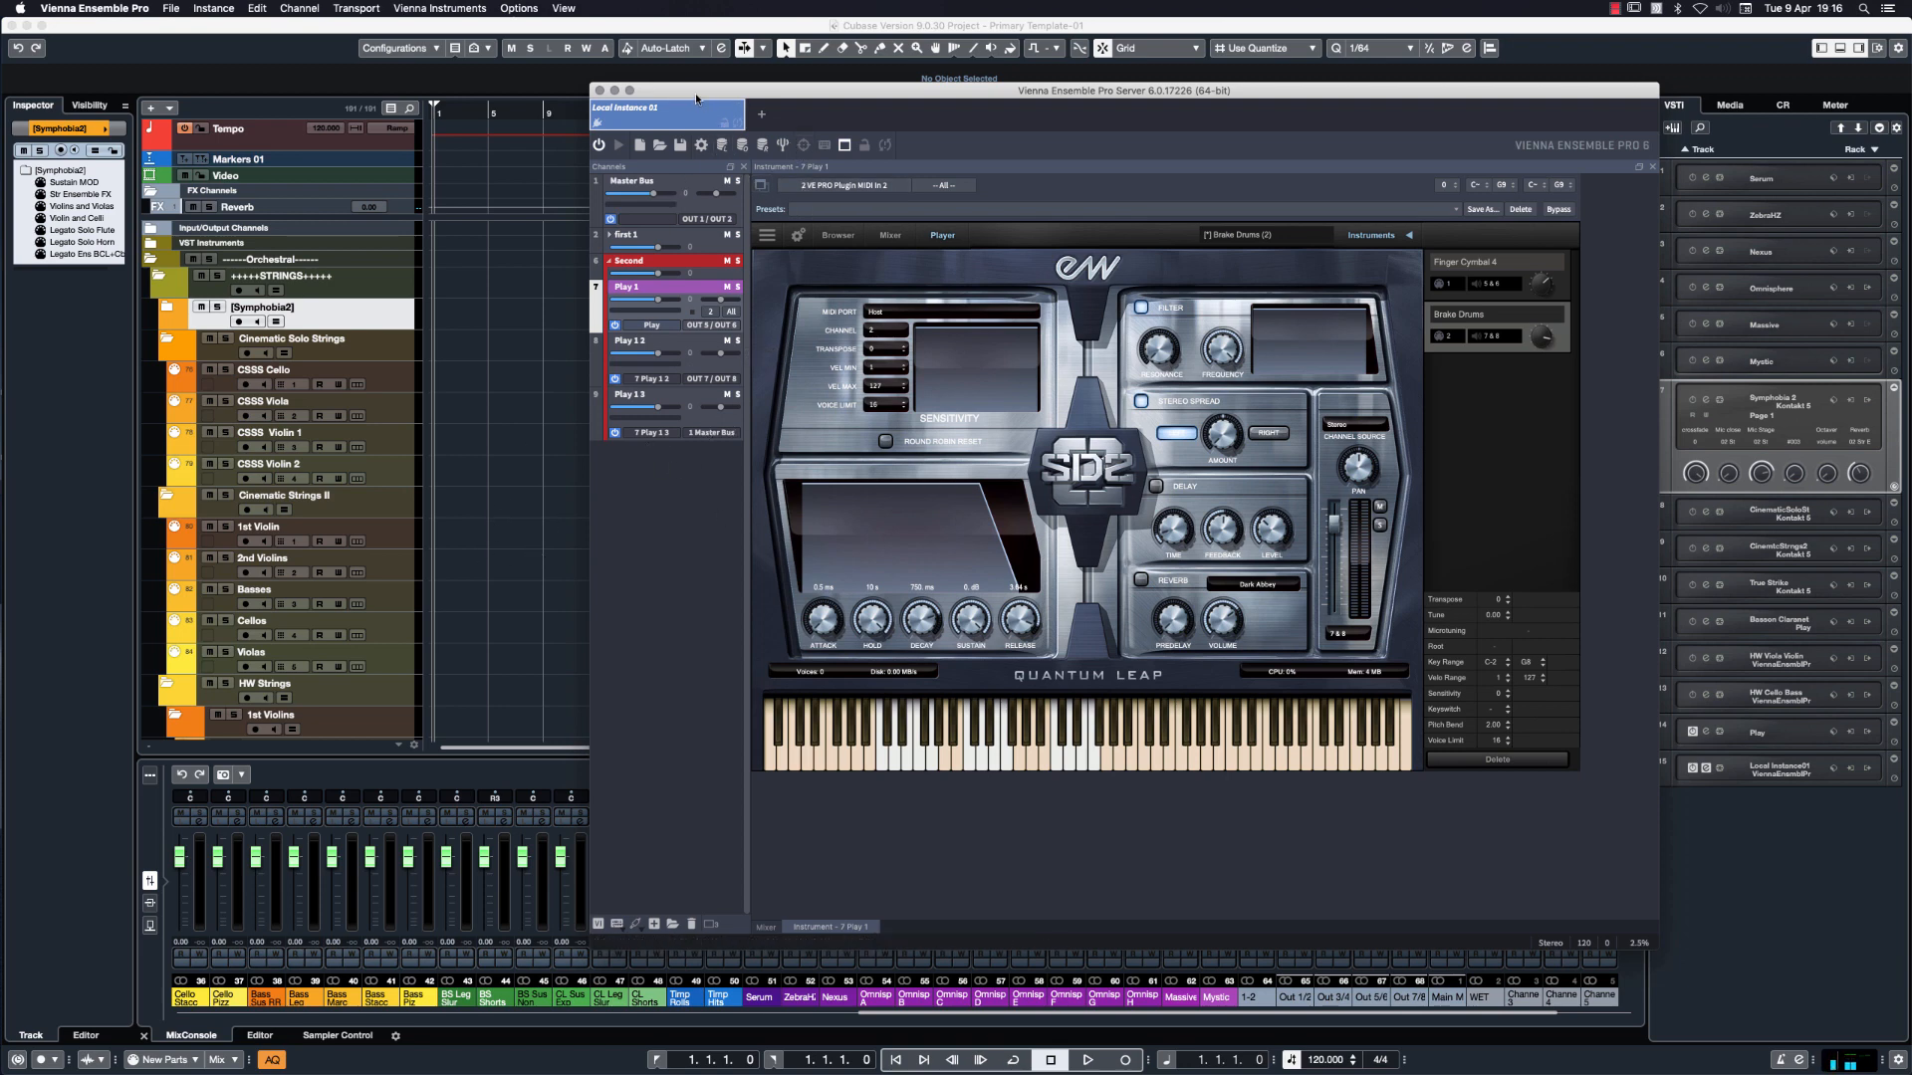
# Move the Vienna Ensemble Pro window off the screen, switch to Cubase and collapse the Orchestral folder track.
pyautogui.moveTo(698, 96); pyautogui.dragTo(1911, 269)
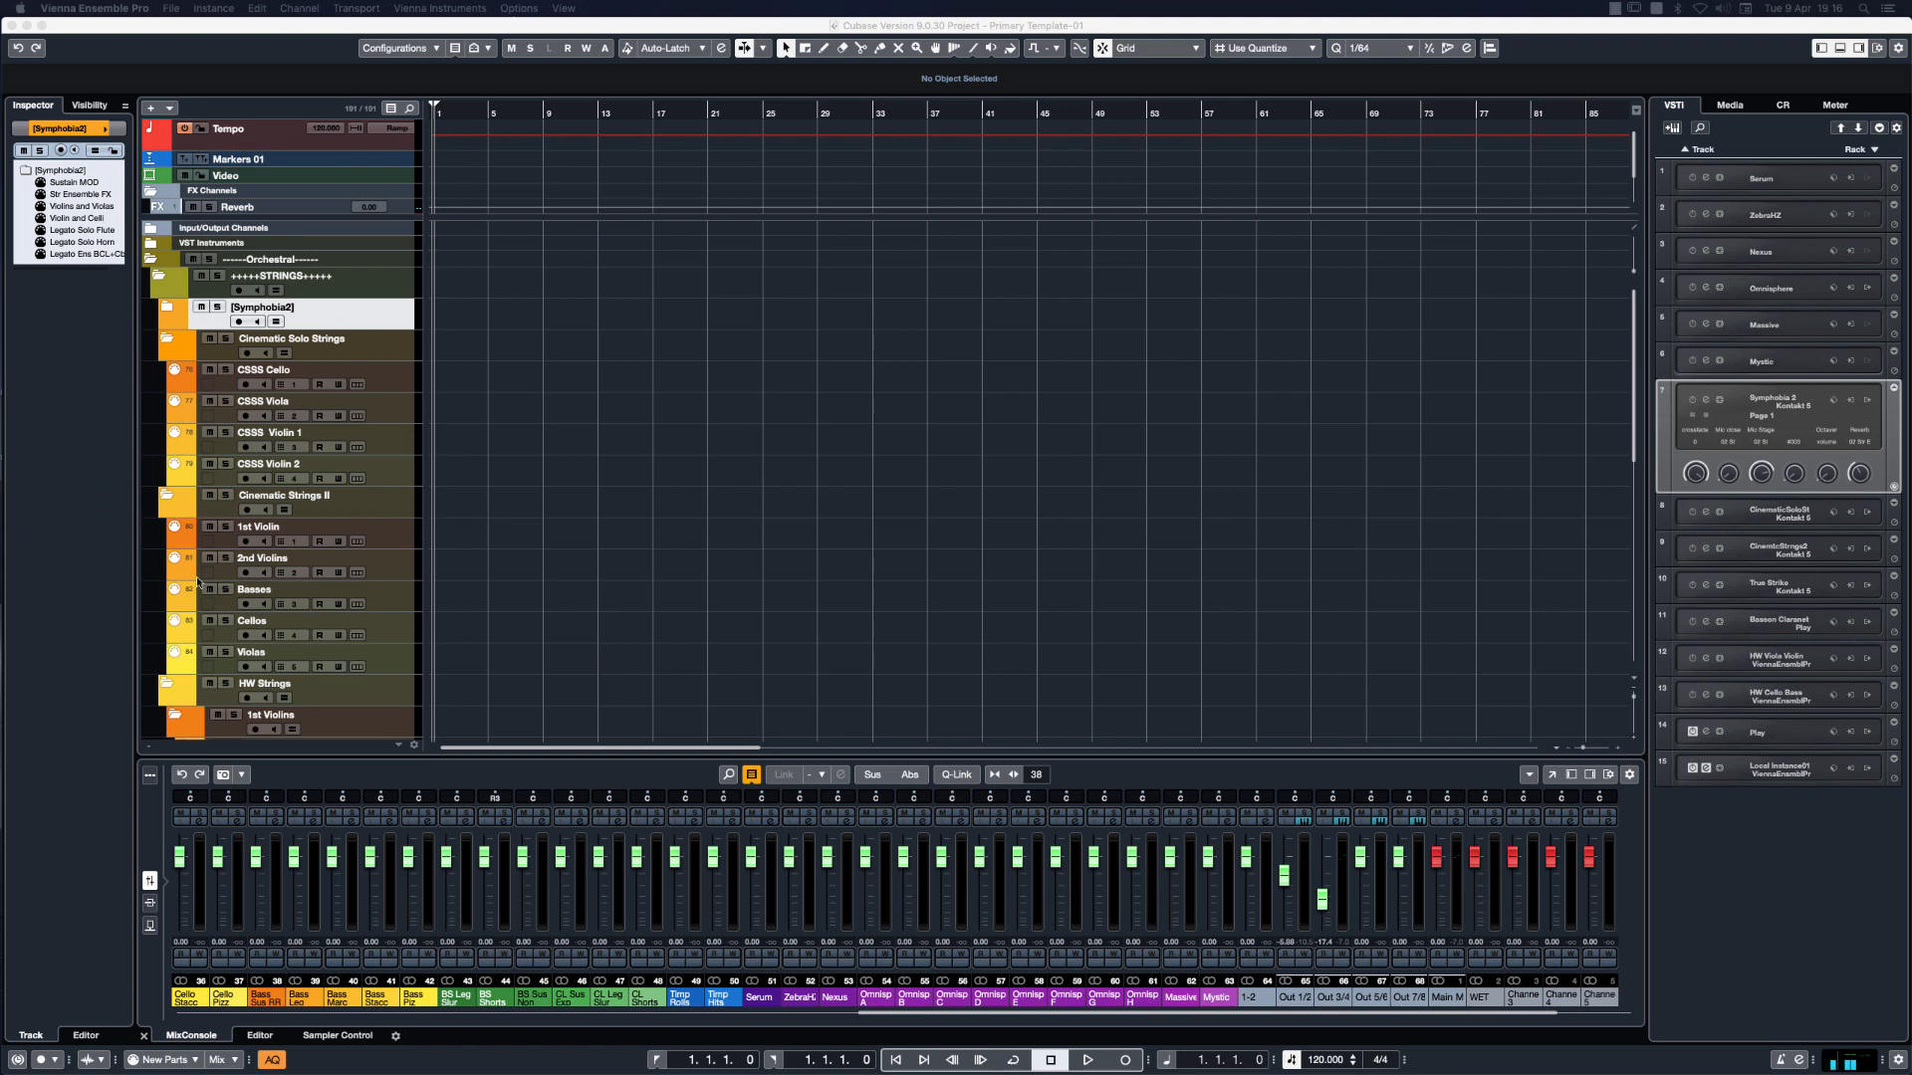
pyautogui.click(152, 261)
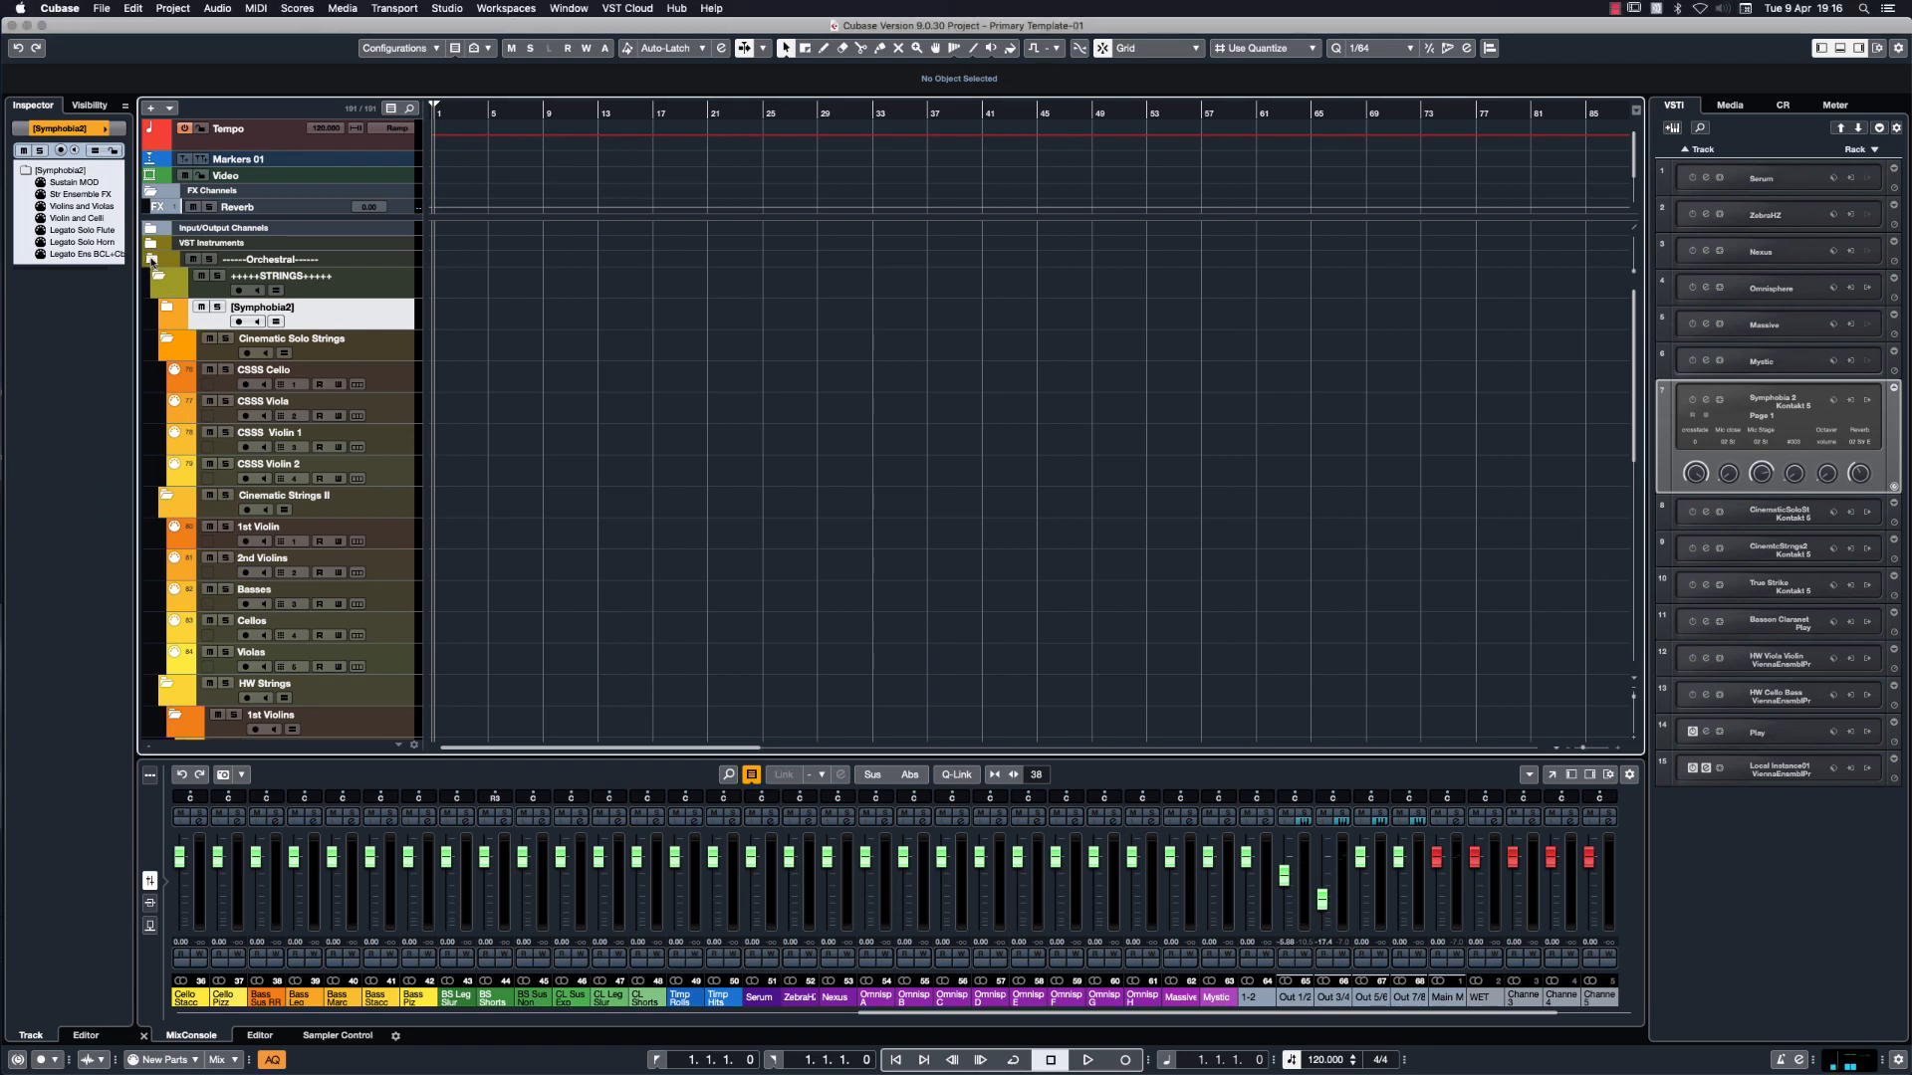
pyautogui.click(152, 261)
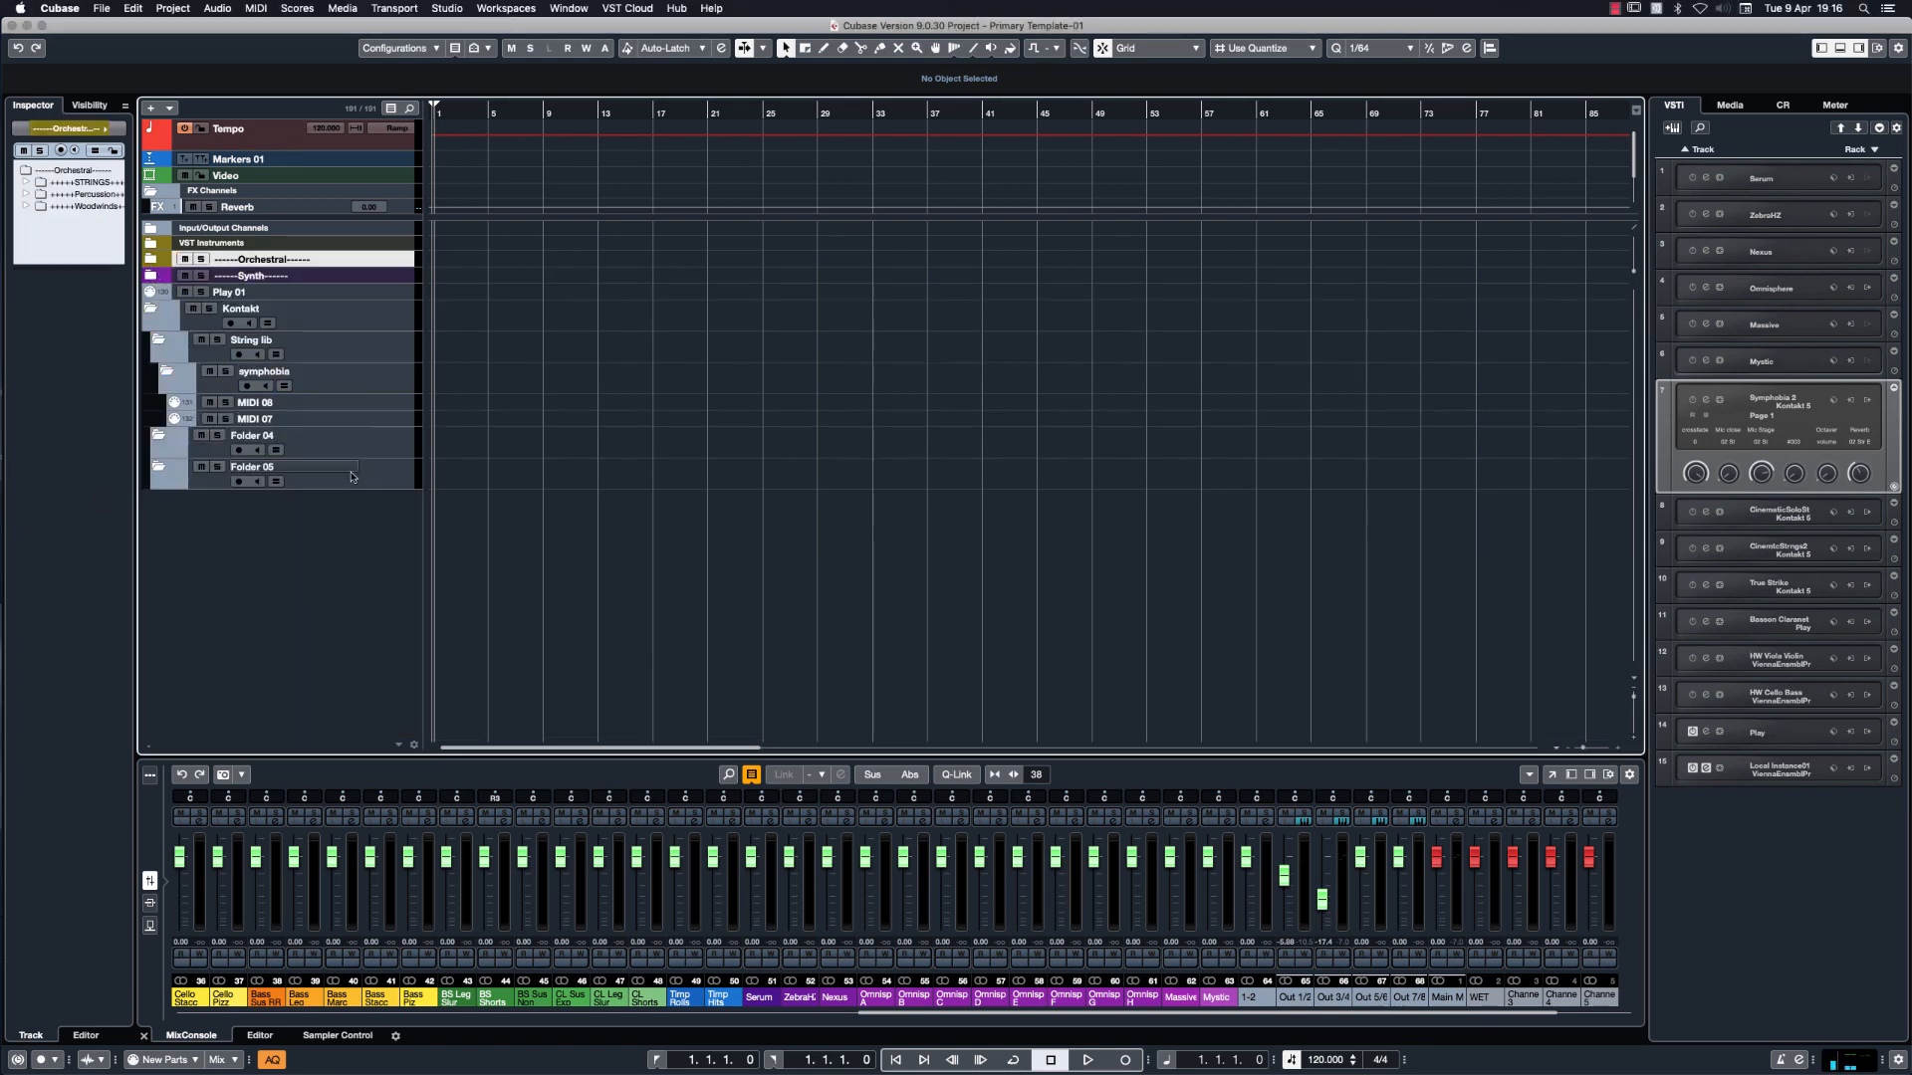
# Add two new MIDI tracks and move them to the end of the track list, below Folder 05.
pyautogui.rightClick(293, 559)
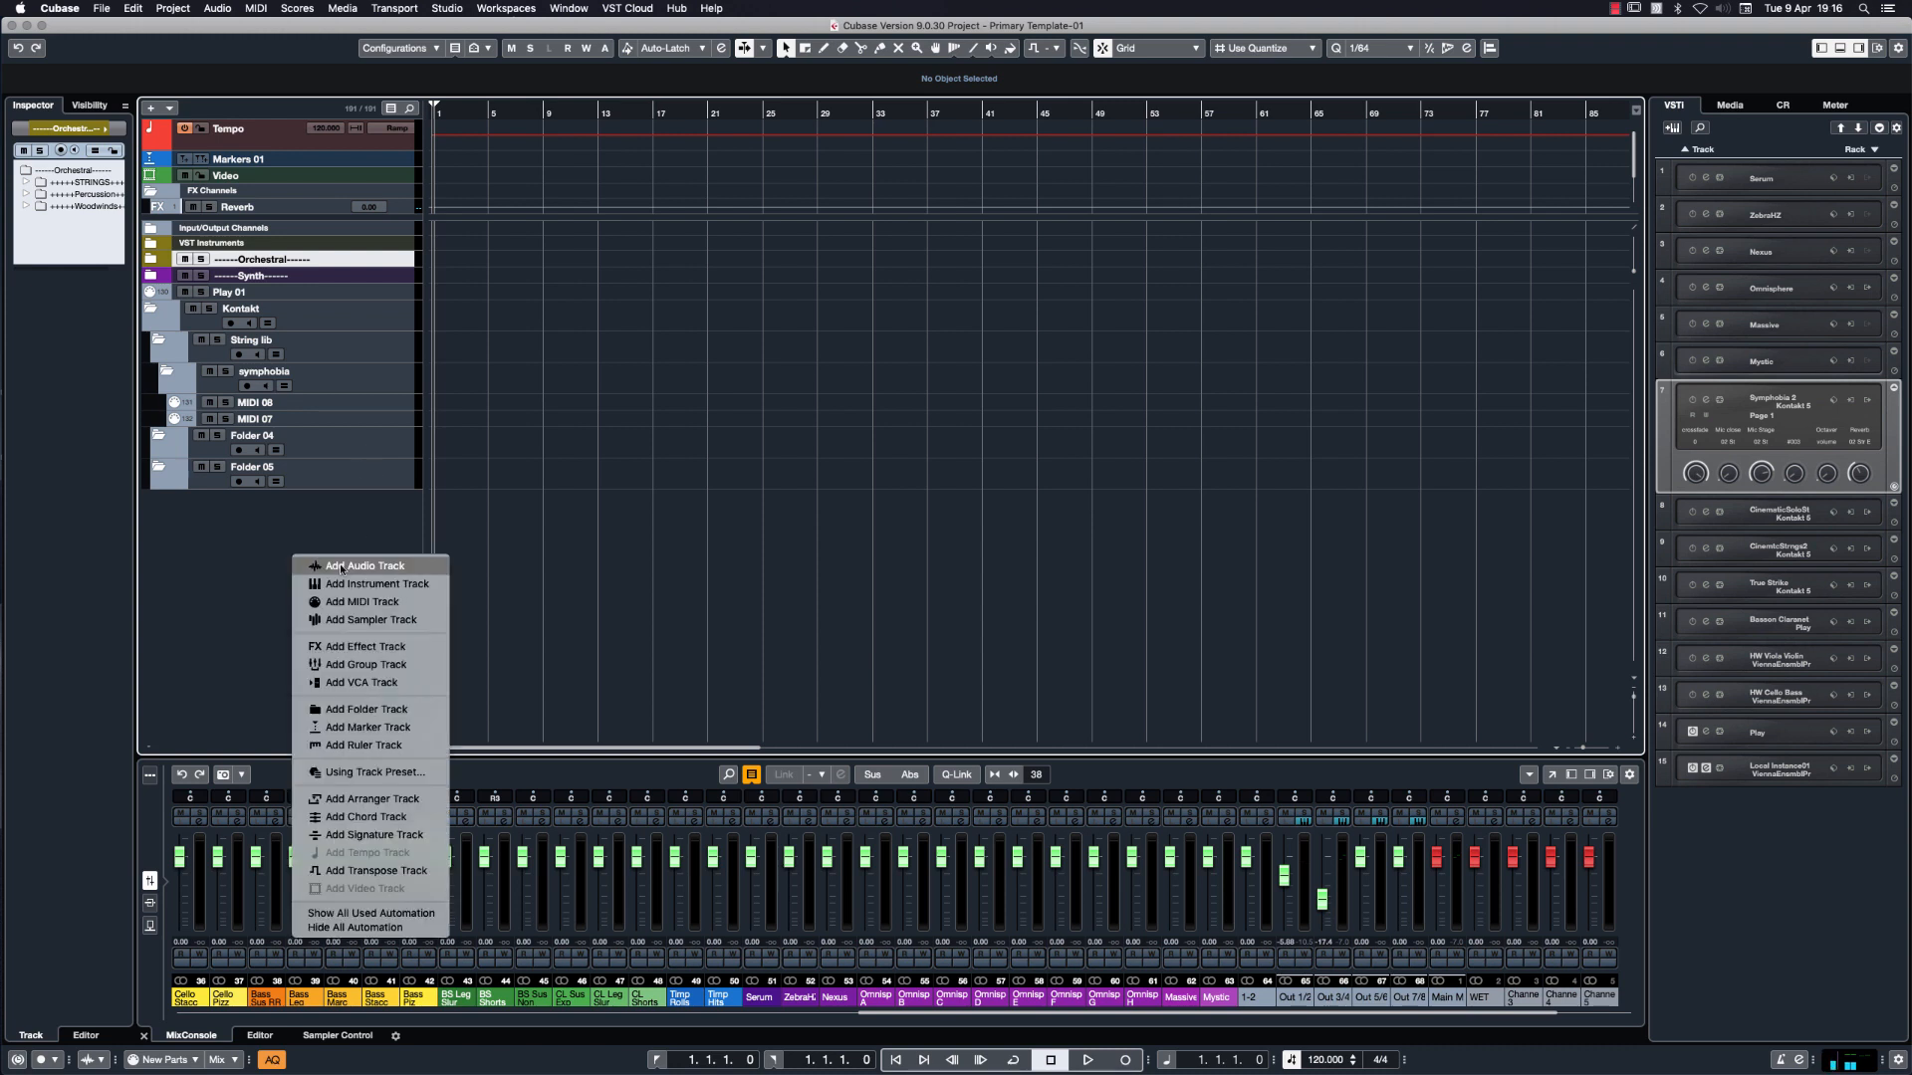
pyautogui.click(394, 608)
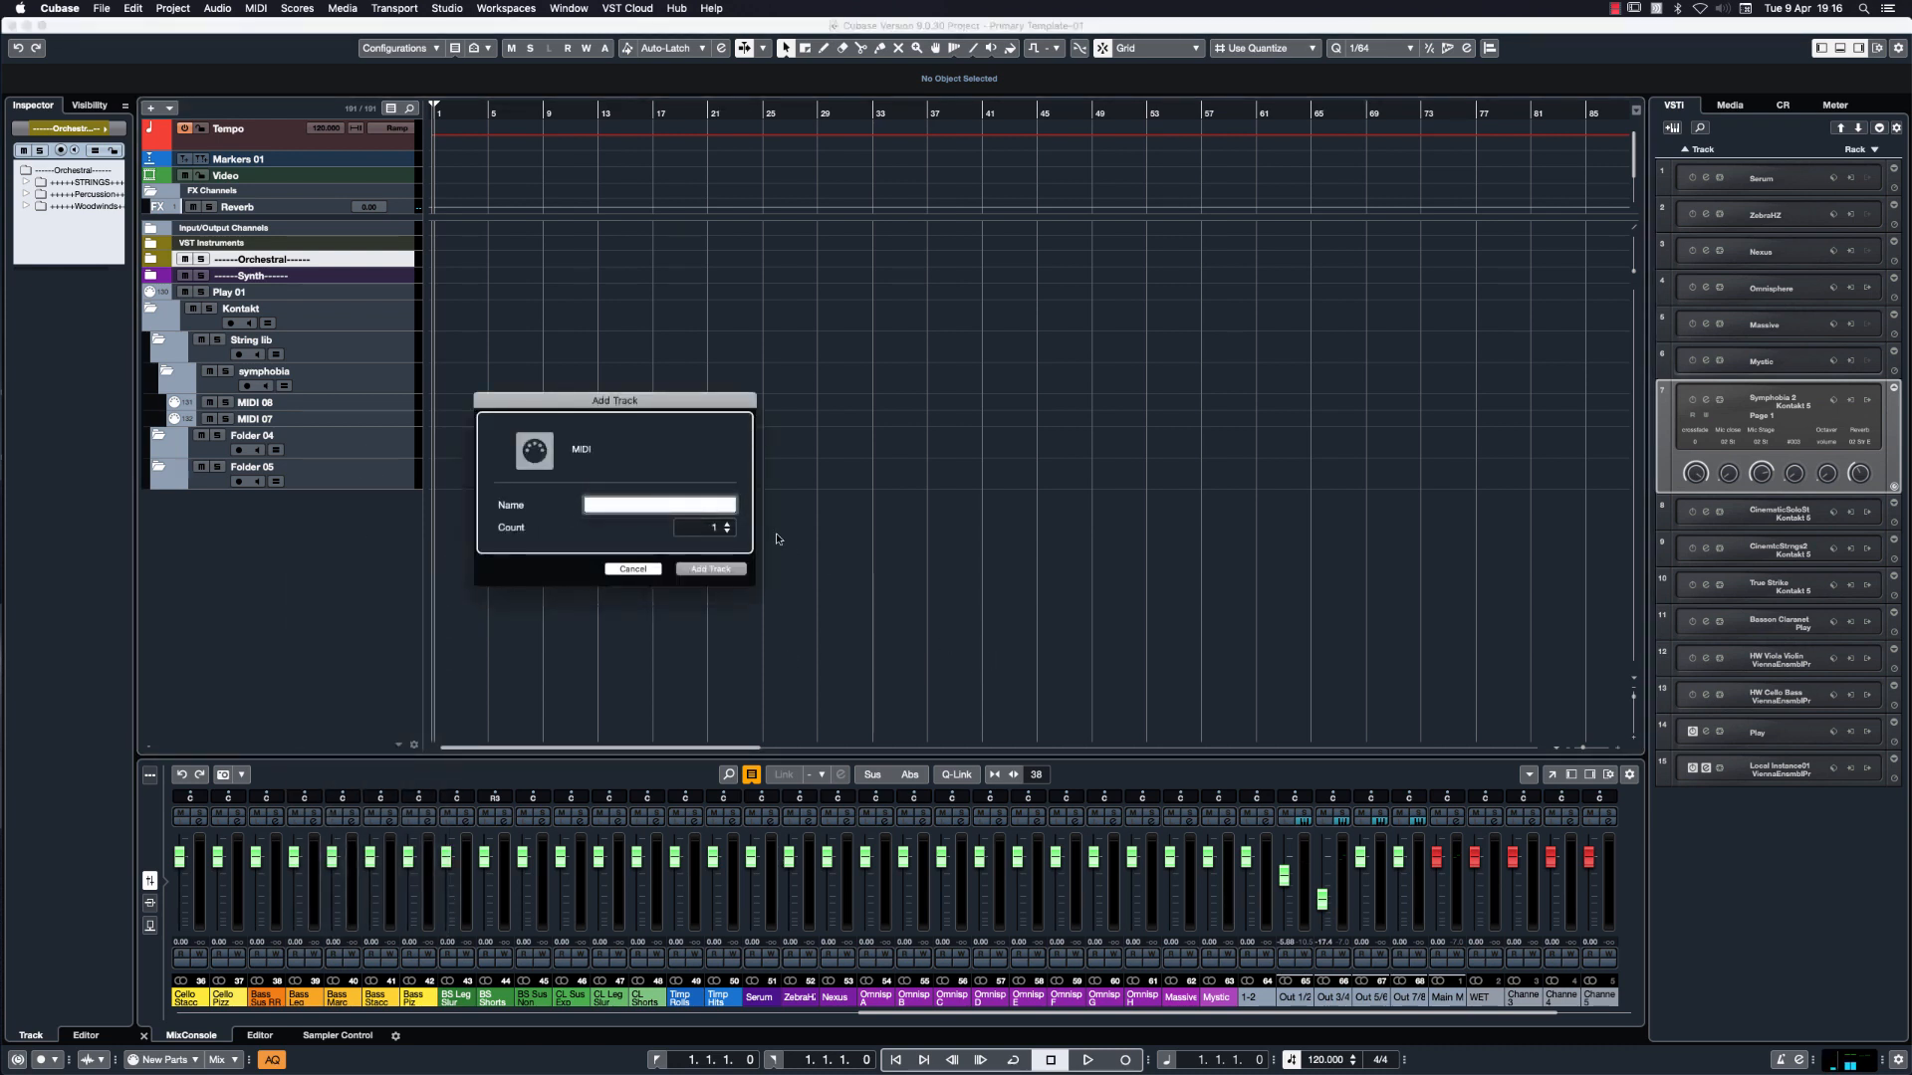
pyautogui.click(728, 523)
pyautogui.click(718, 568)
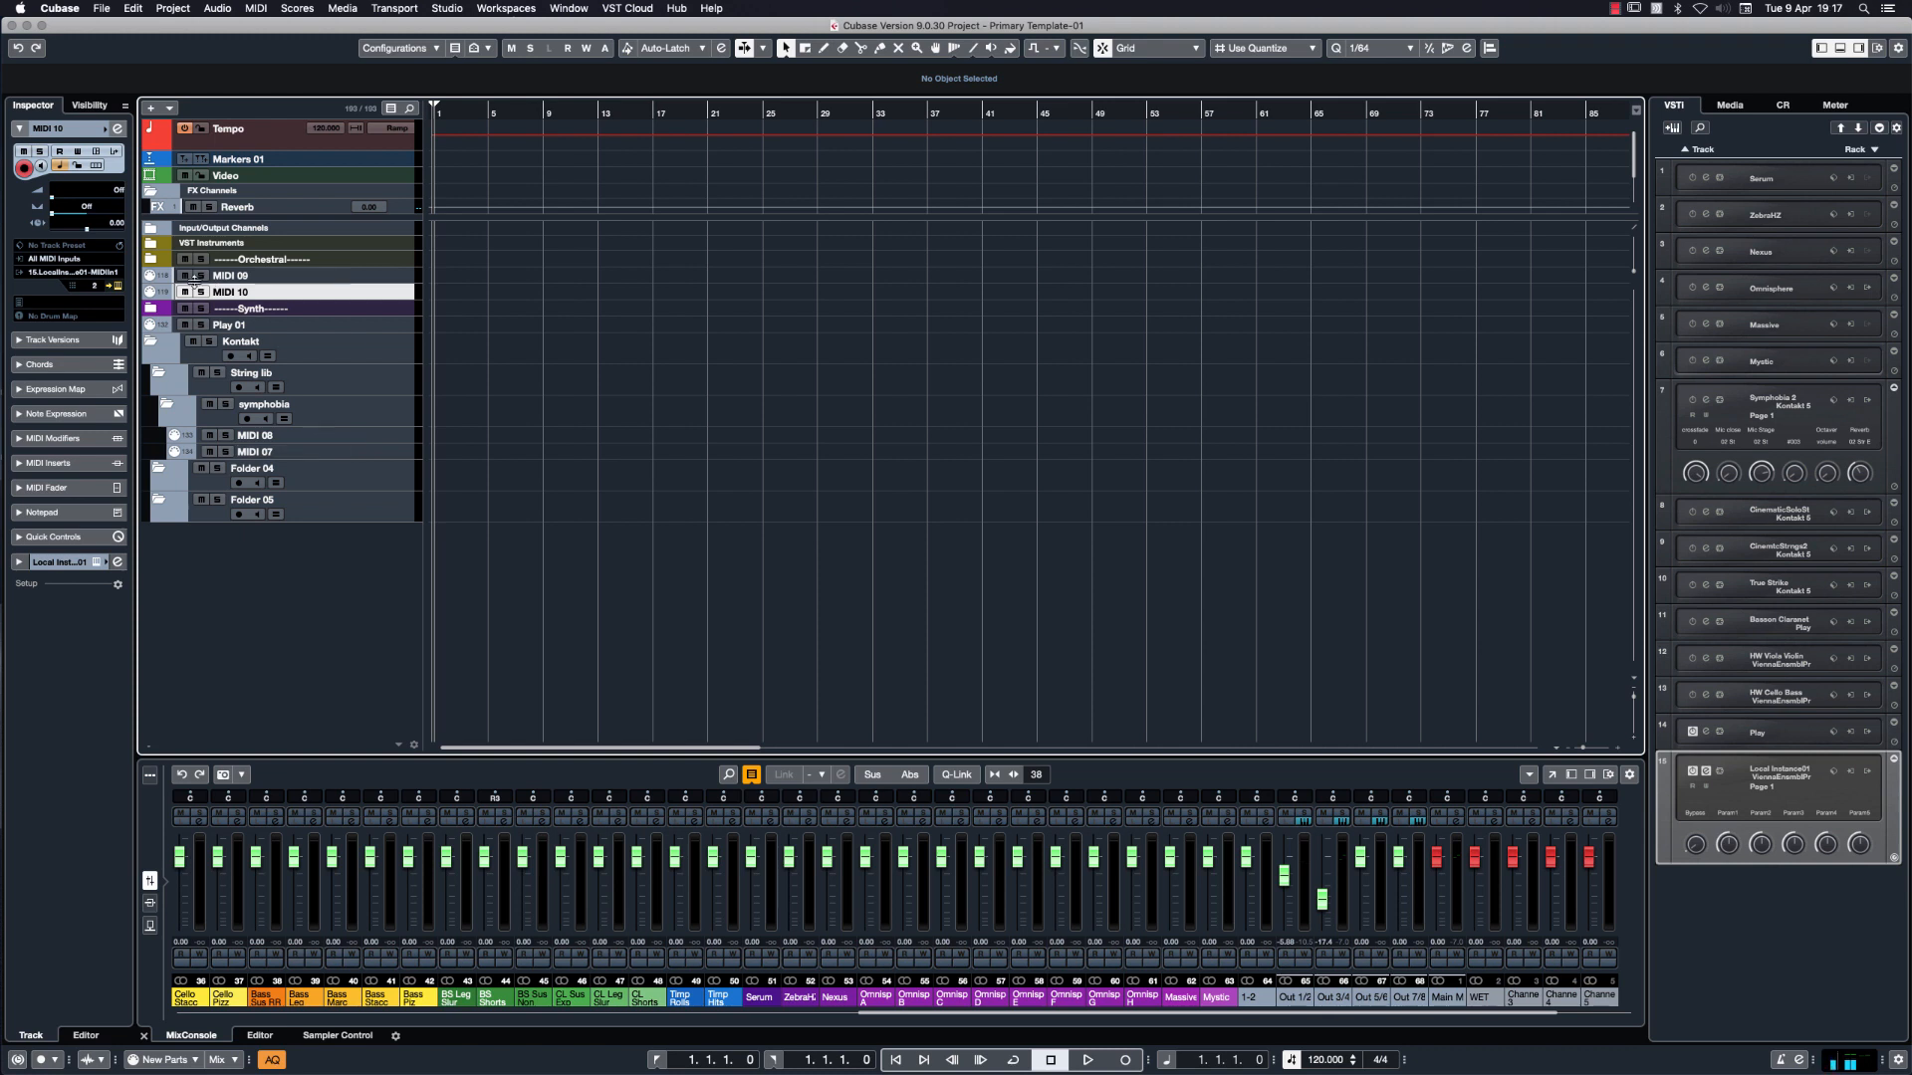
pyautogui.moveTo(353, 278); pyautogui.dragTo(350, 579)
pyautogui.moveTo(358, 276); pyautogui.dragTo(354, 520)
pyautogui.click(357, 499)
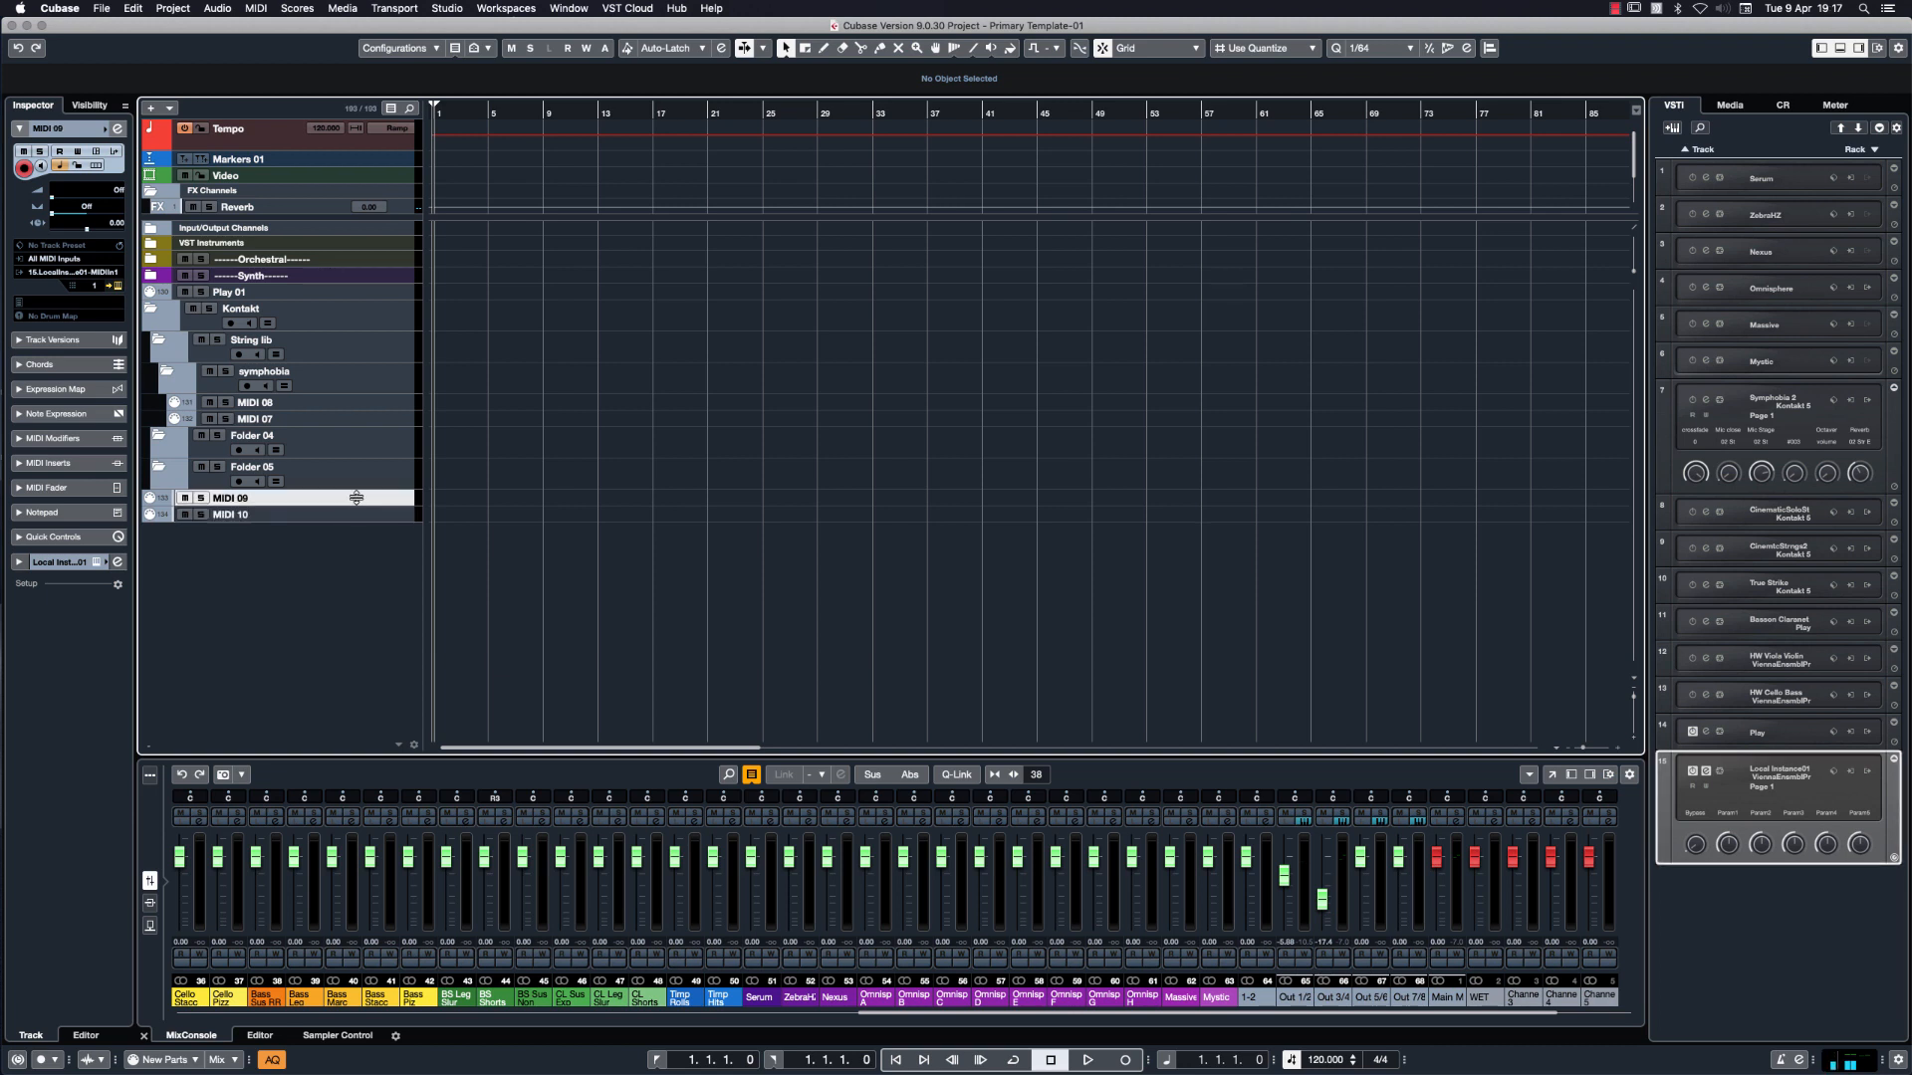
# Route the output of both MIDI 09 and MIDI 10 to Local Instance 01 - MIDI In 2.
pyautogui.click(76, 273)
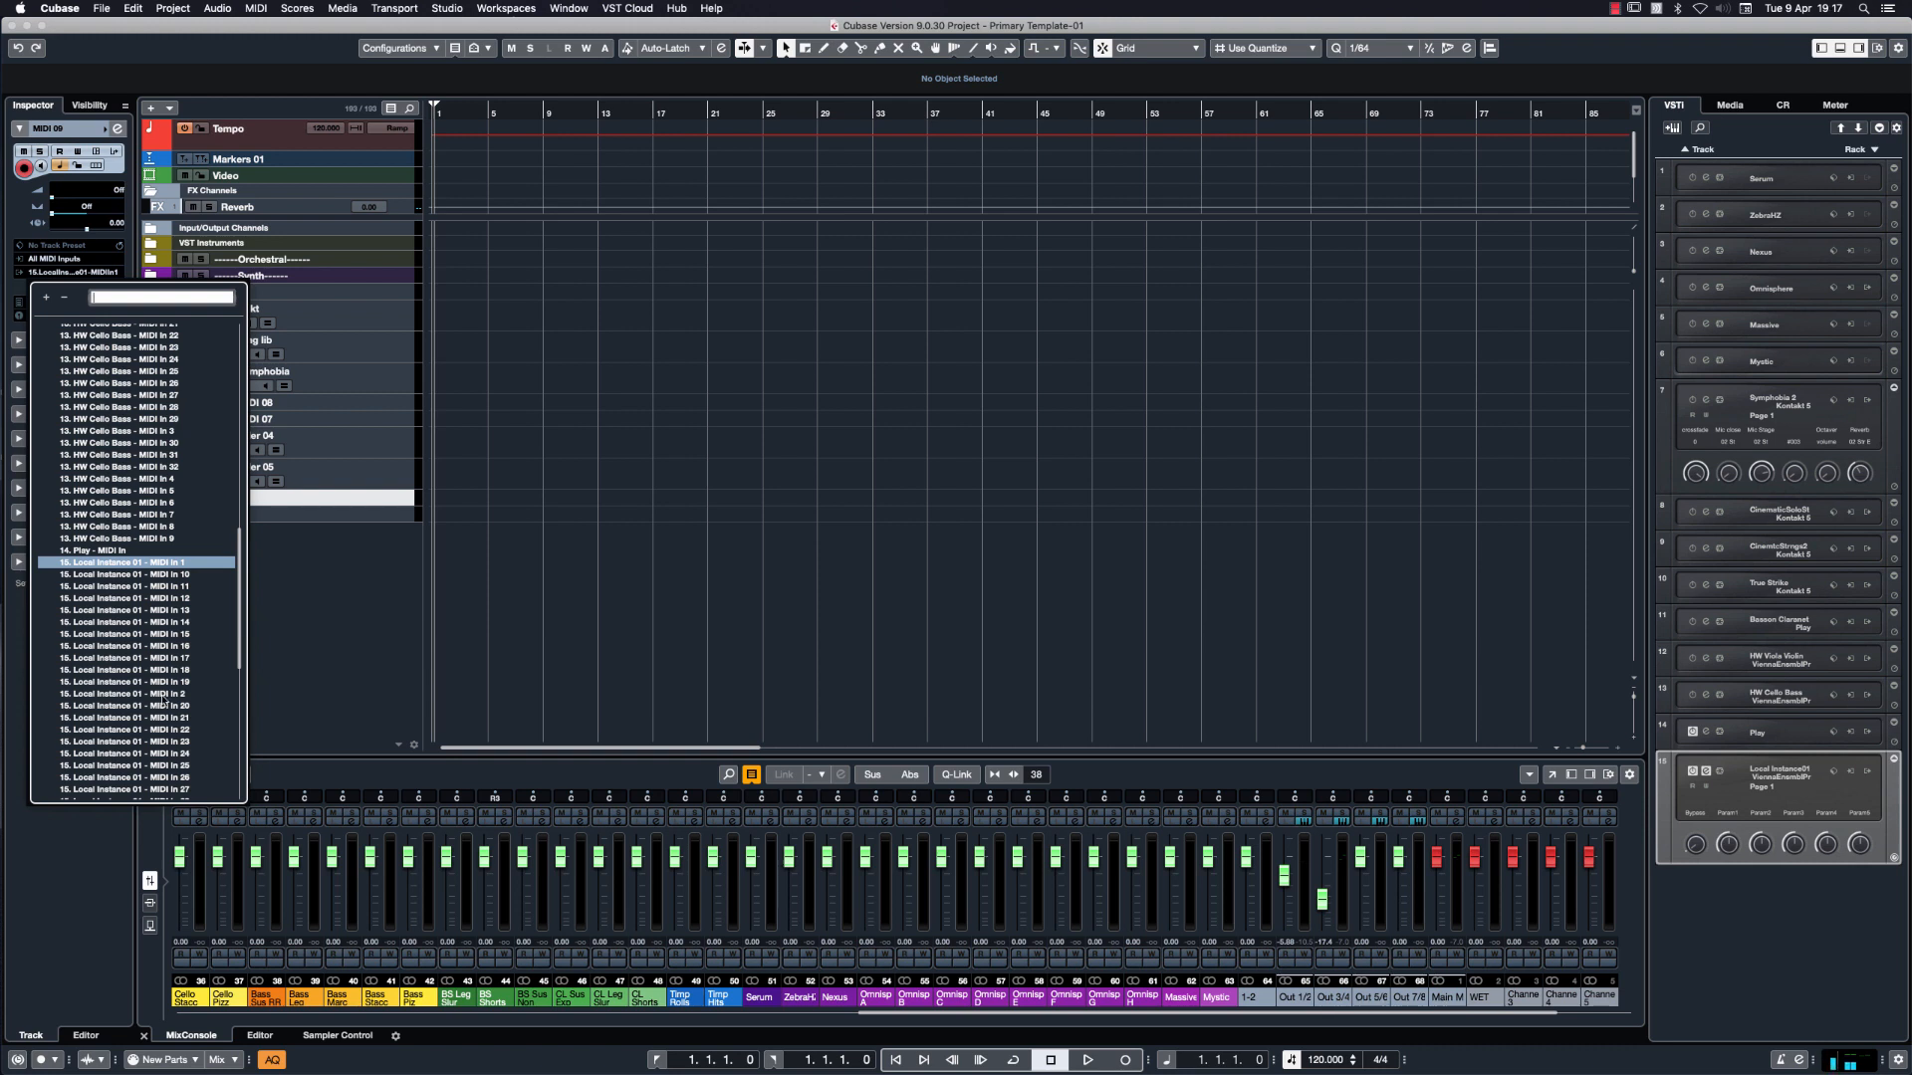
pyautogui.click(145, 695)
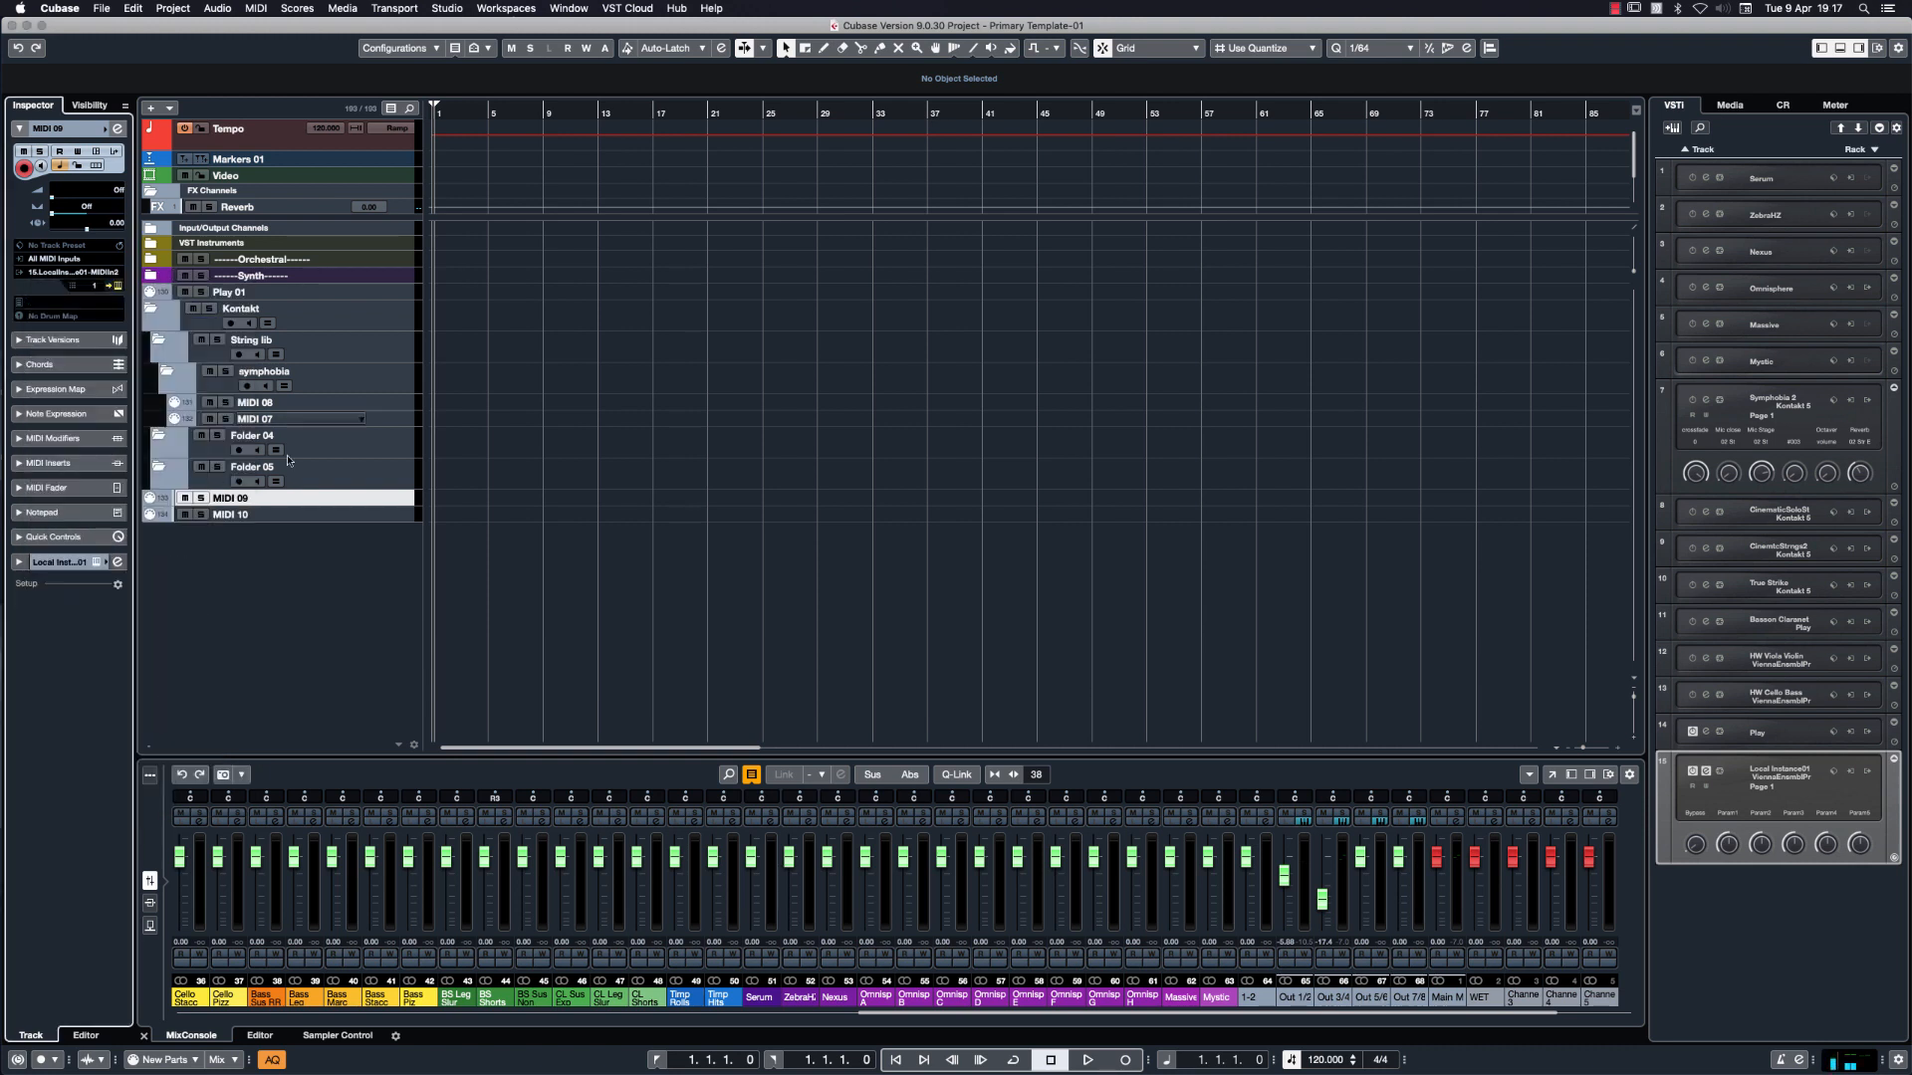
pyautogui.click(348, 514)
pyautogui.click(91, 274)
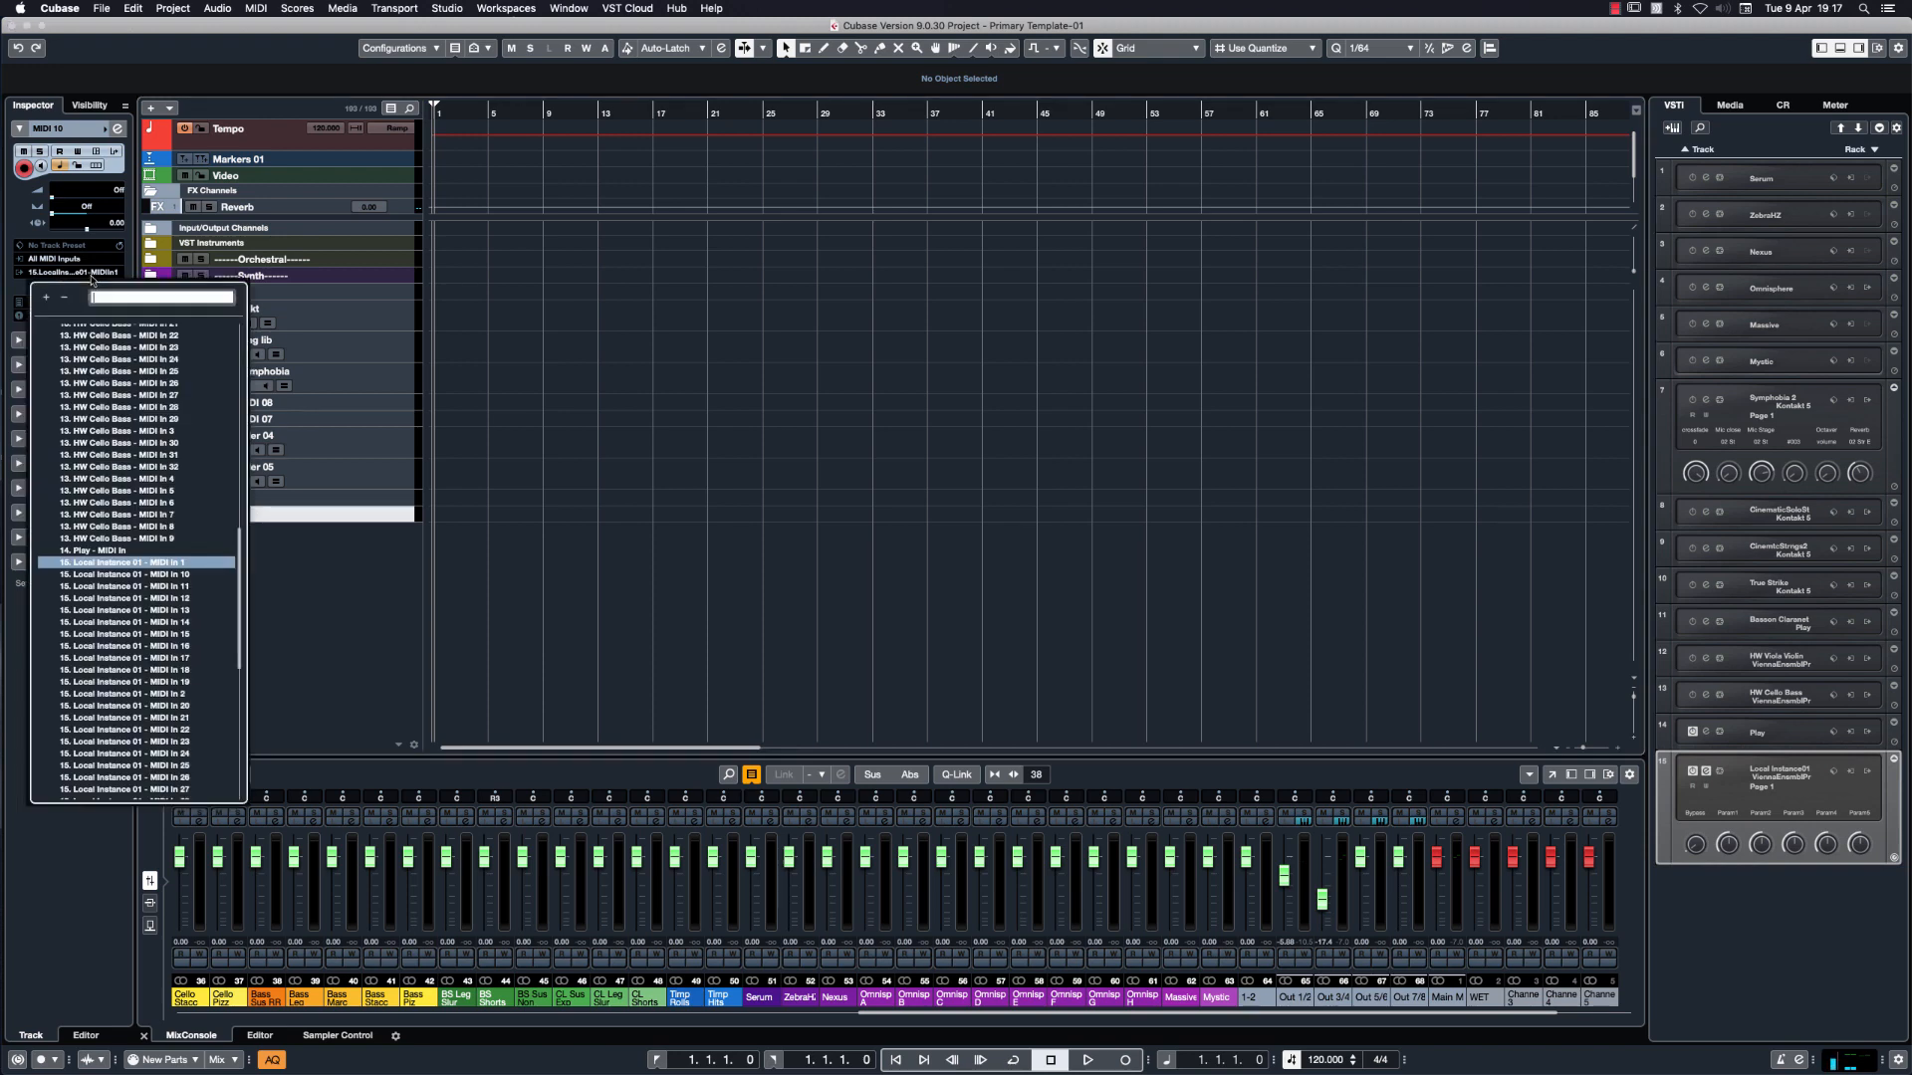
pyautogui.click(165, 695)
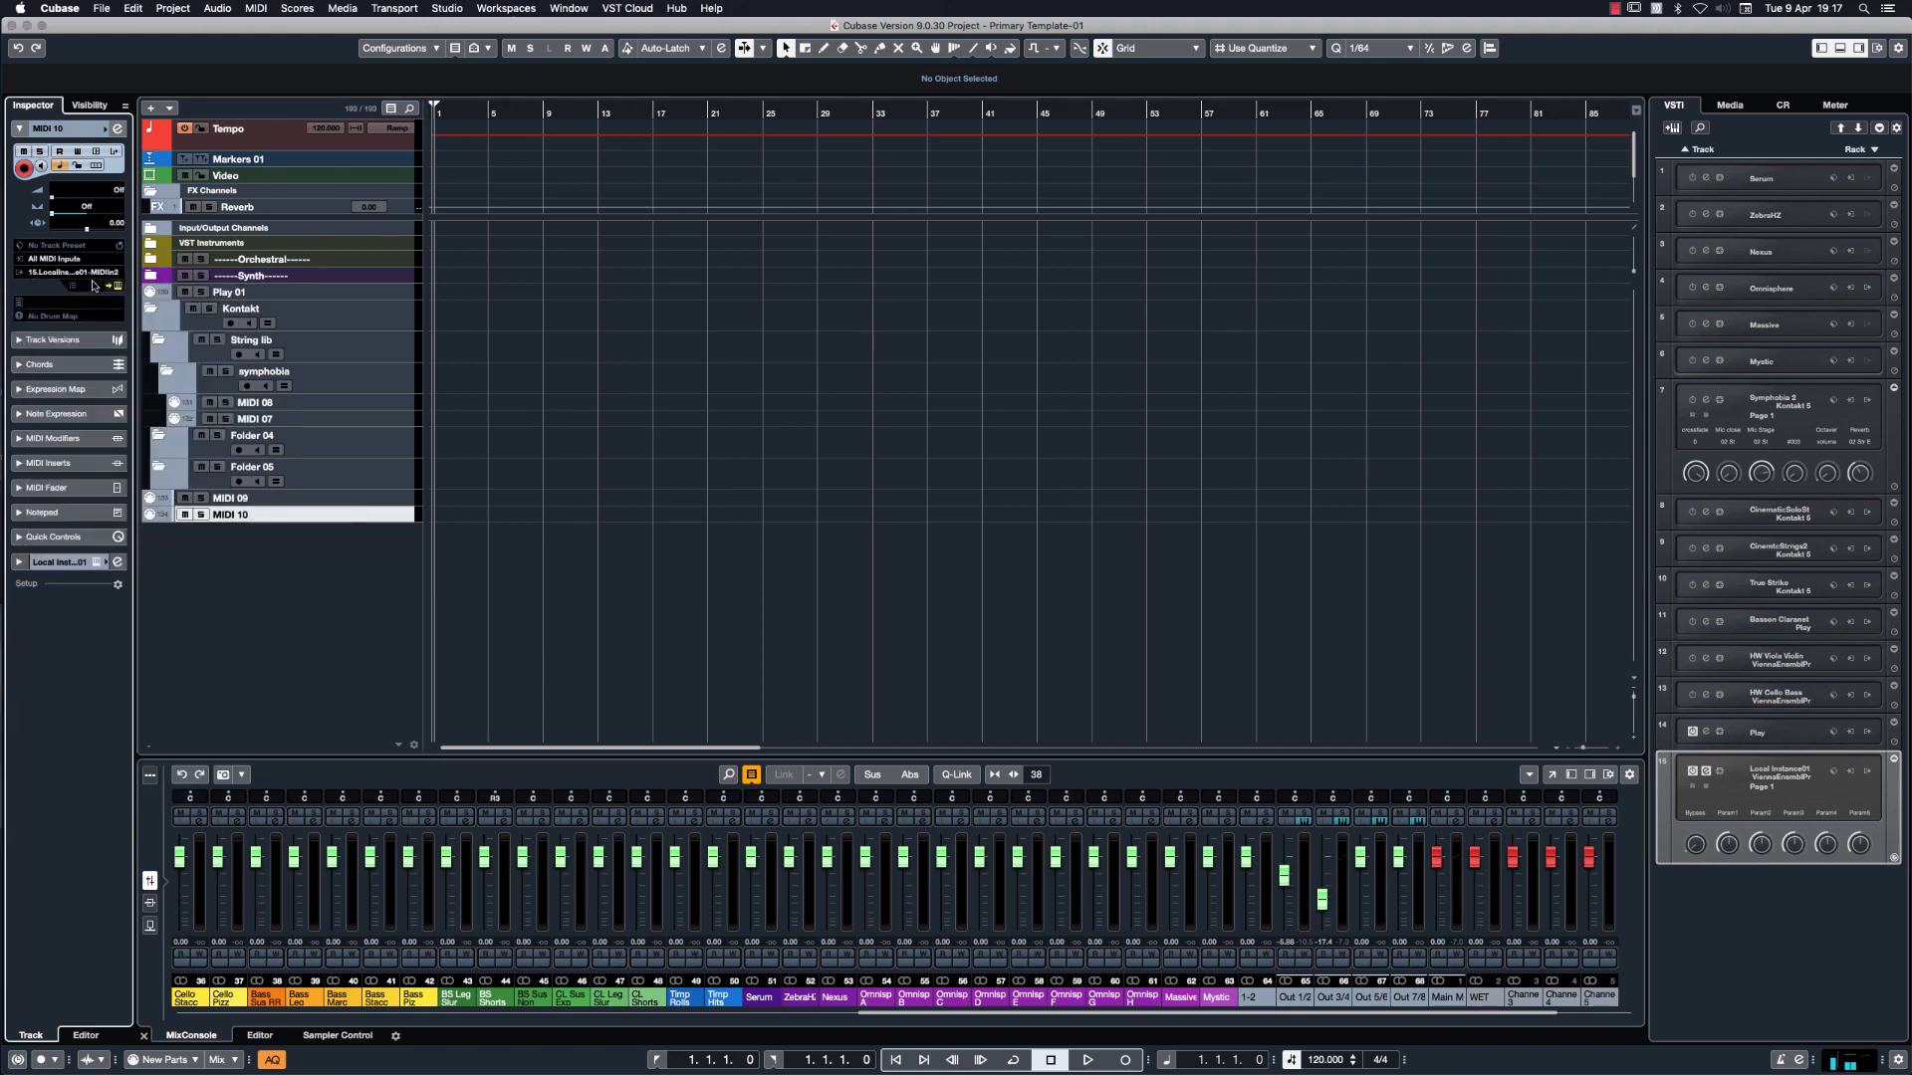
# With MIDI 09 selected, return to Vienna Ensemble Pro, set Finger Cymbal 4's output to 3 & 4 in Play 1 and reassign the Brake Drums output.
pyautogui.click(371, 499)
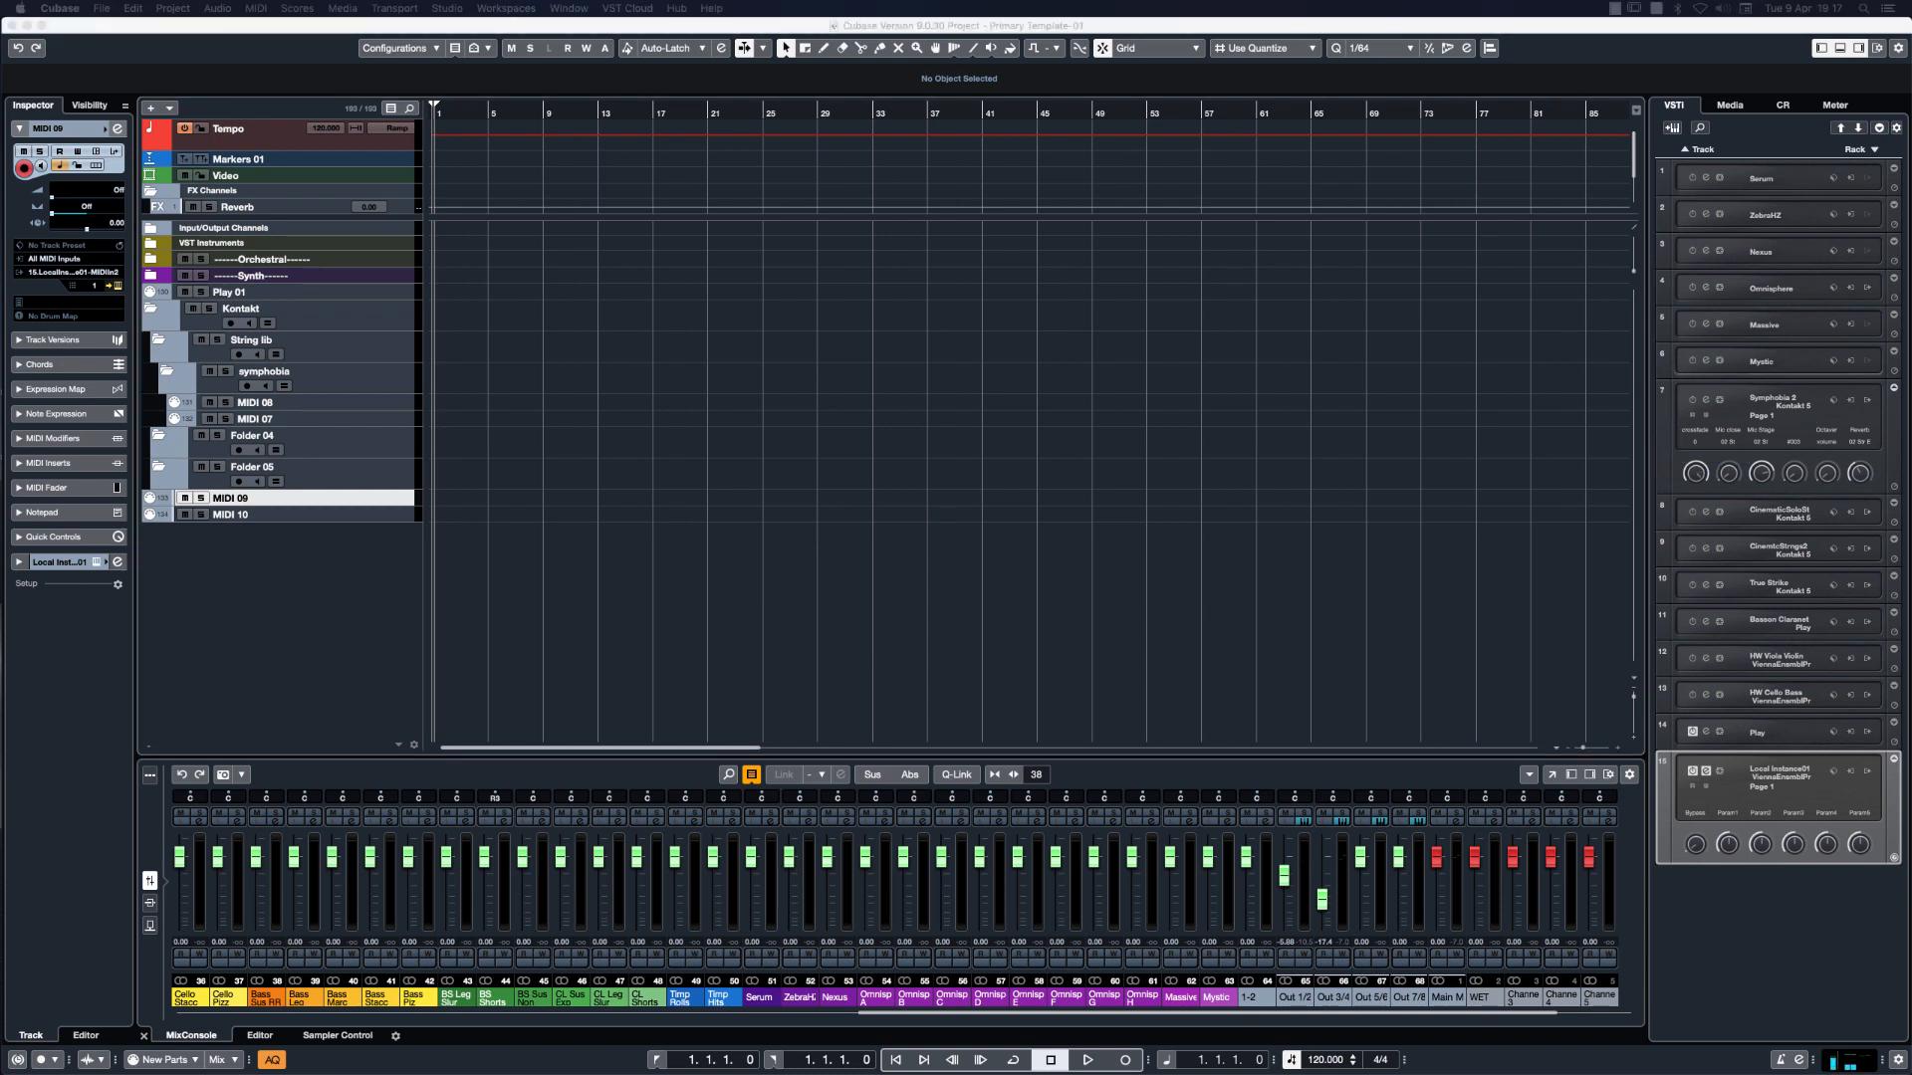
pyautogui.click(369, 503)
pyautogui.moveTo(1910, 171); pyautogui.dragTo(963, 73)
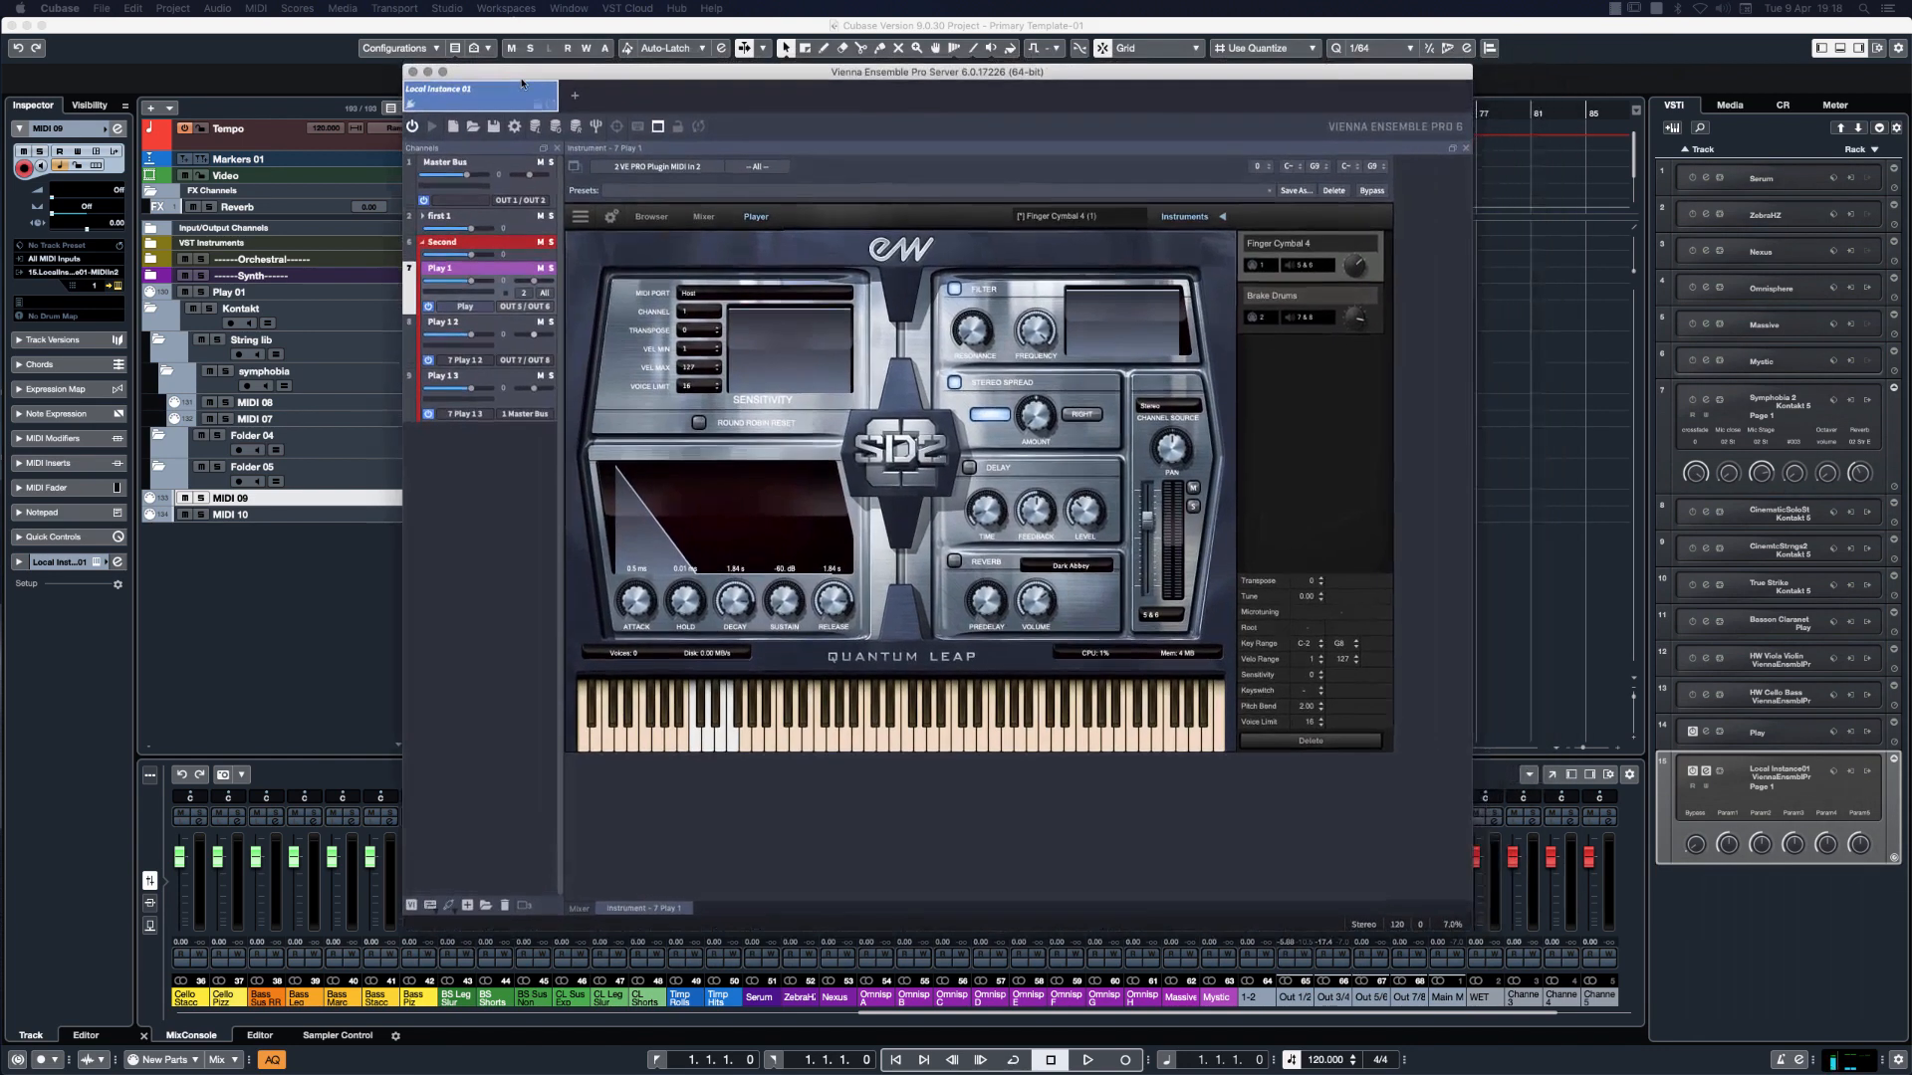
pyautogui.click(1311, 269)
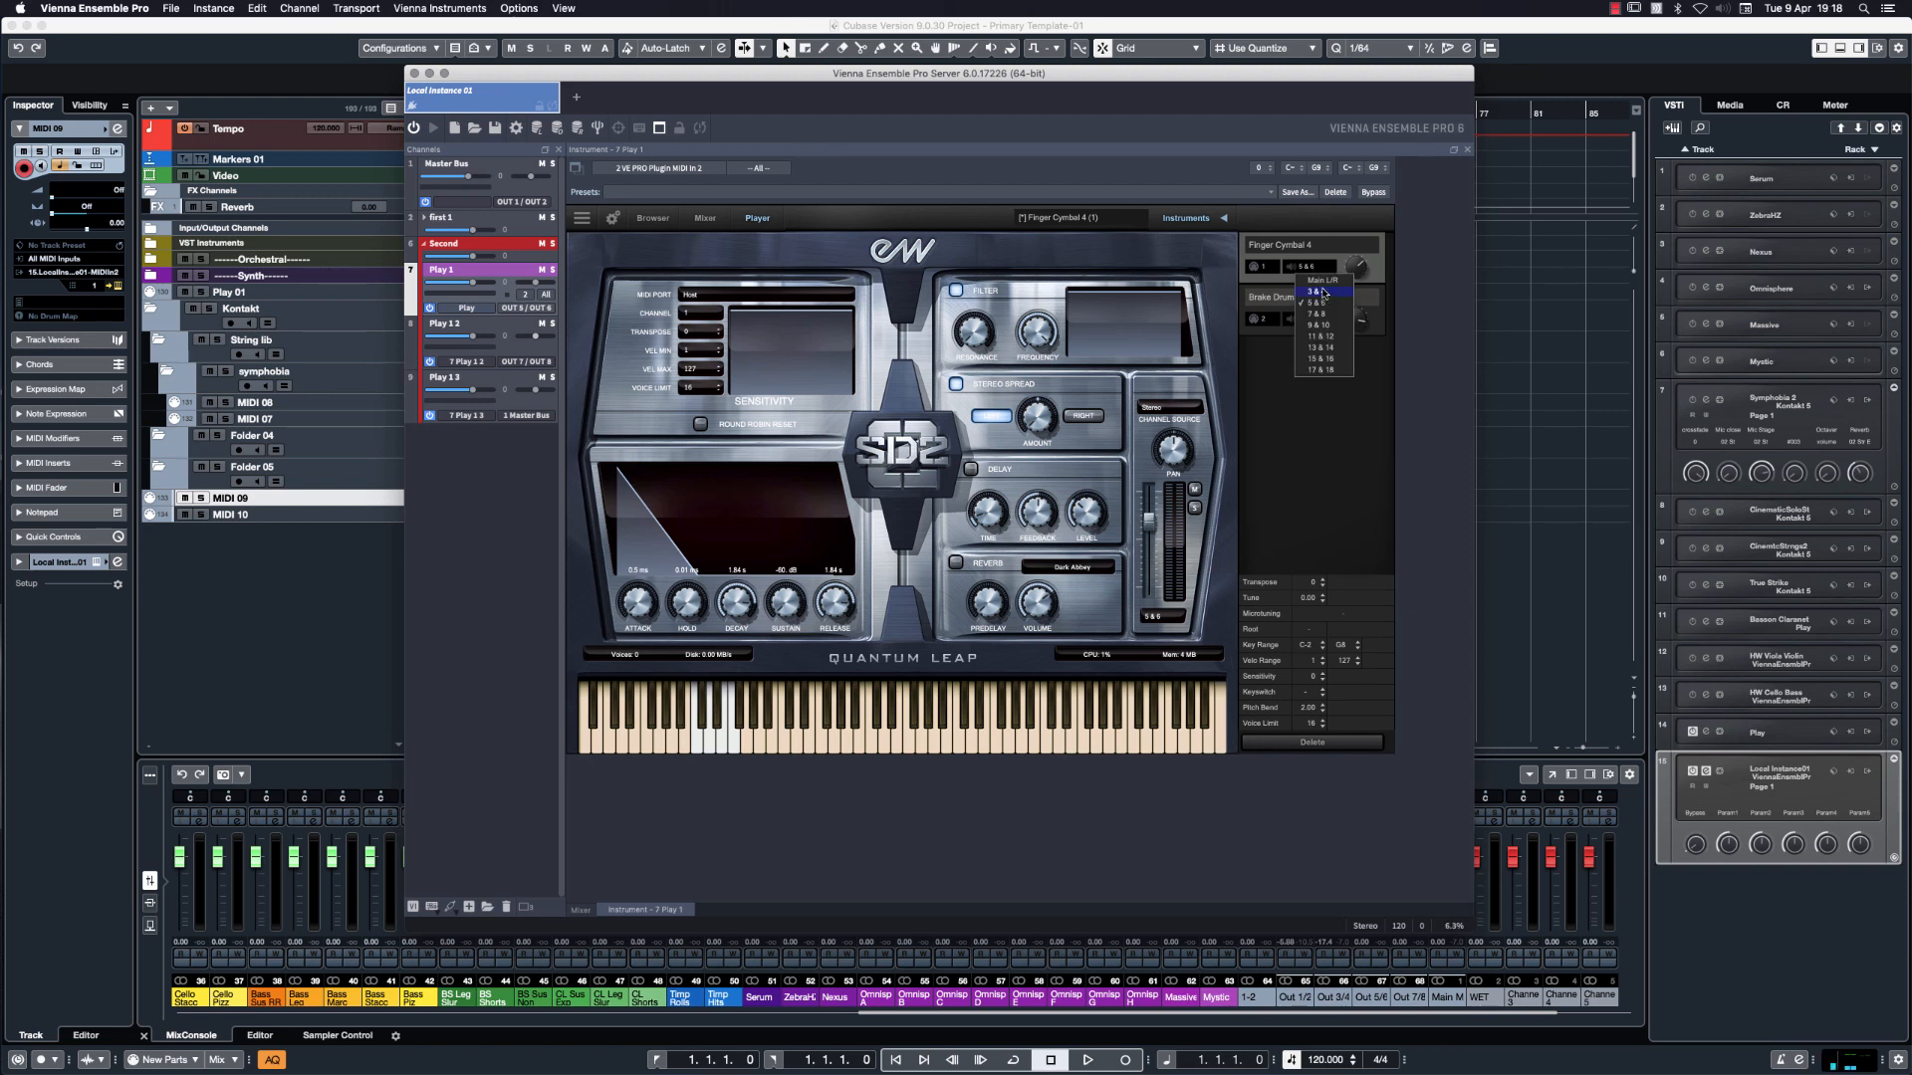
pyautogui.click(1325, 292)
pyautogui.click(1316, 319)
pyautogui.click(1320, 355)
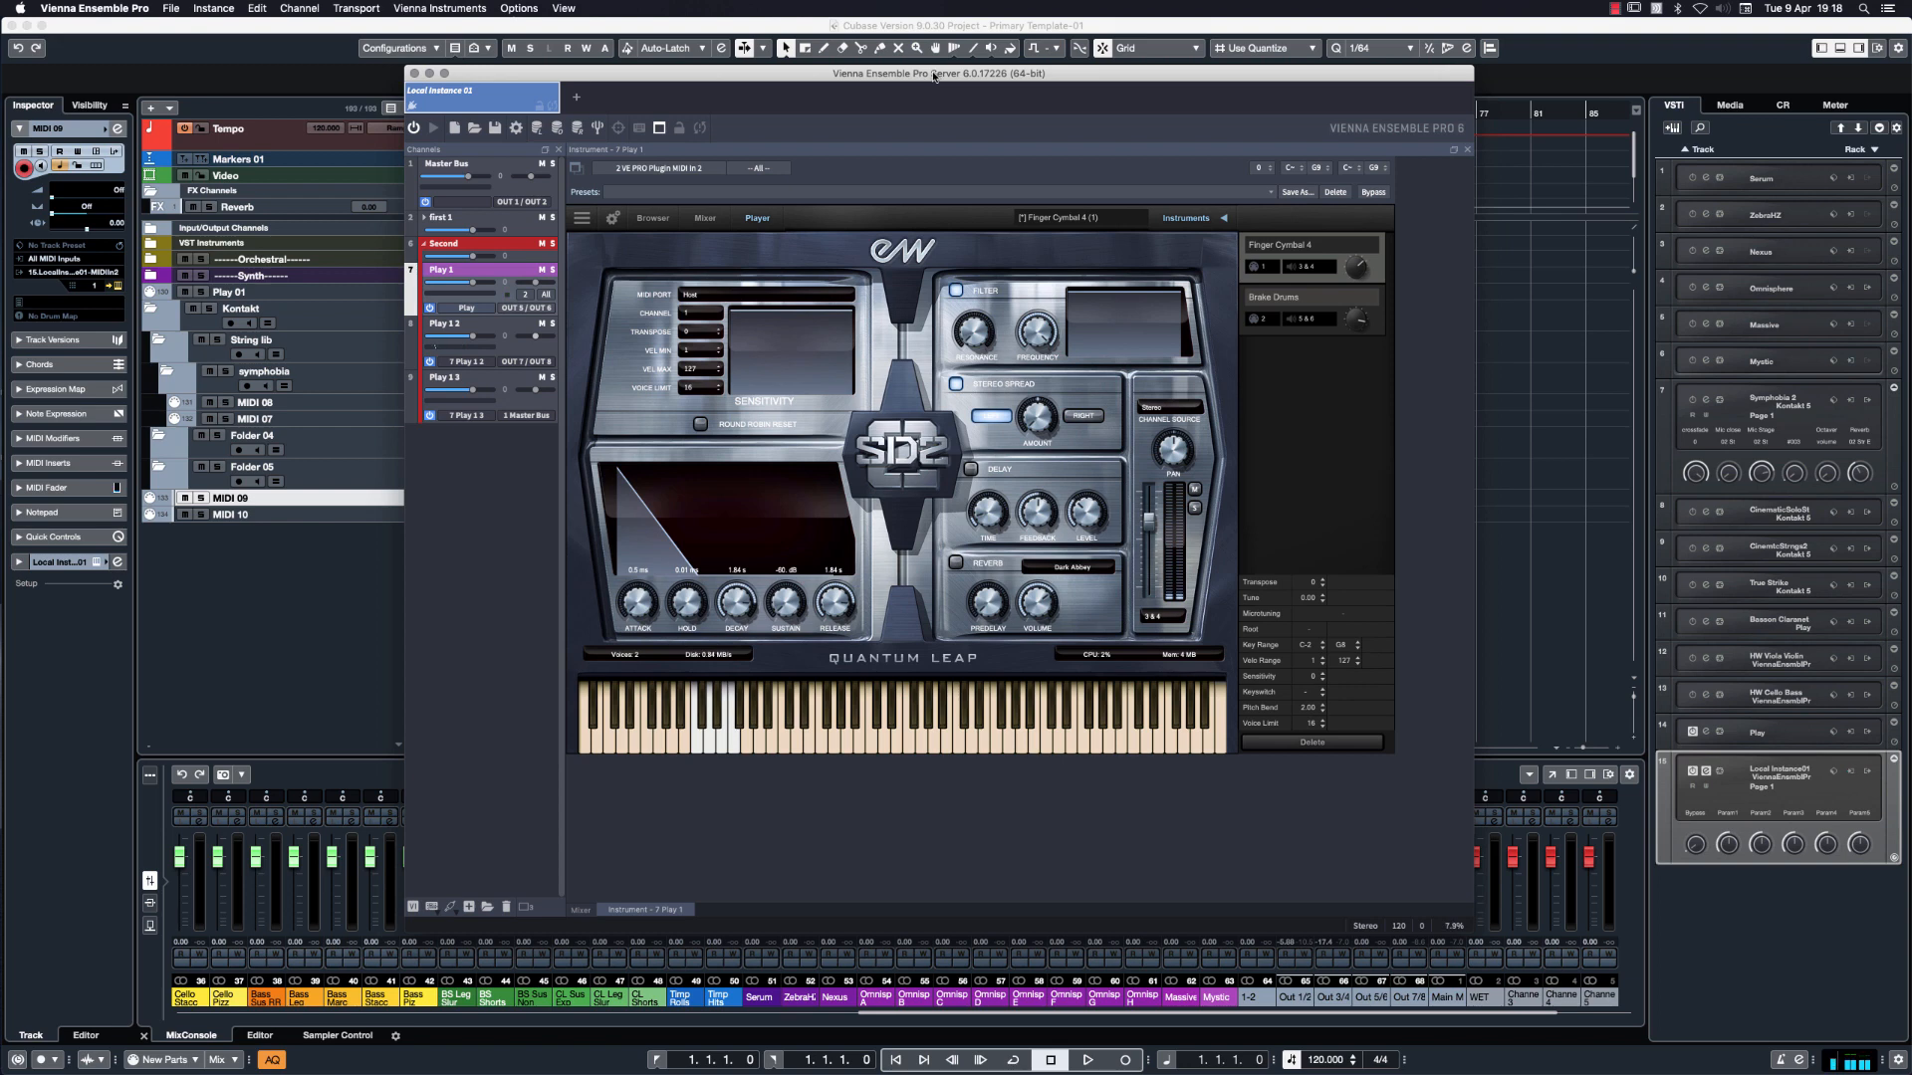
# Move the Vienna Ensemble Pro window off the screen and select MIDI 10 and MIDI 09 in turn to check their output meters.
pyautogui.moveTo(934, 76); pyautogui.dragTo(1911, 79)
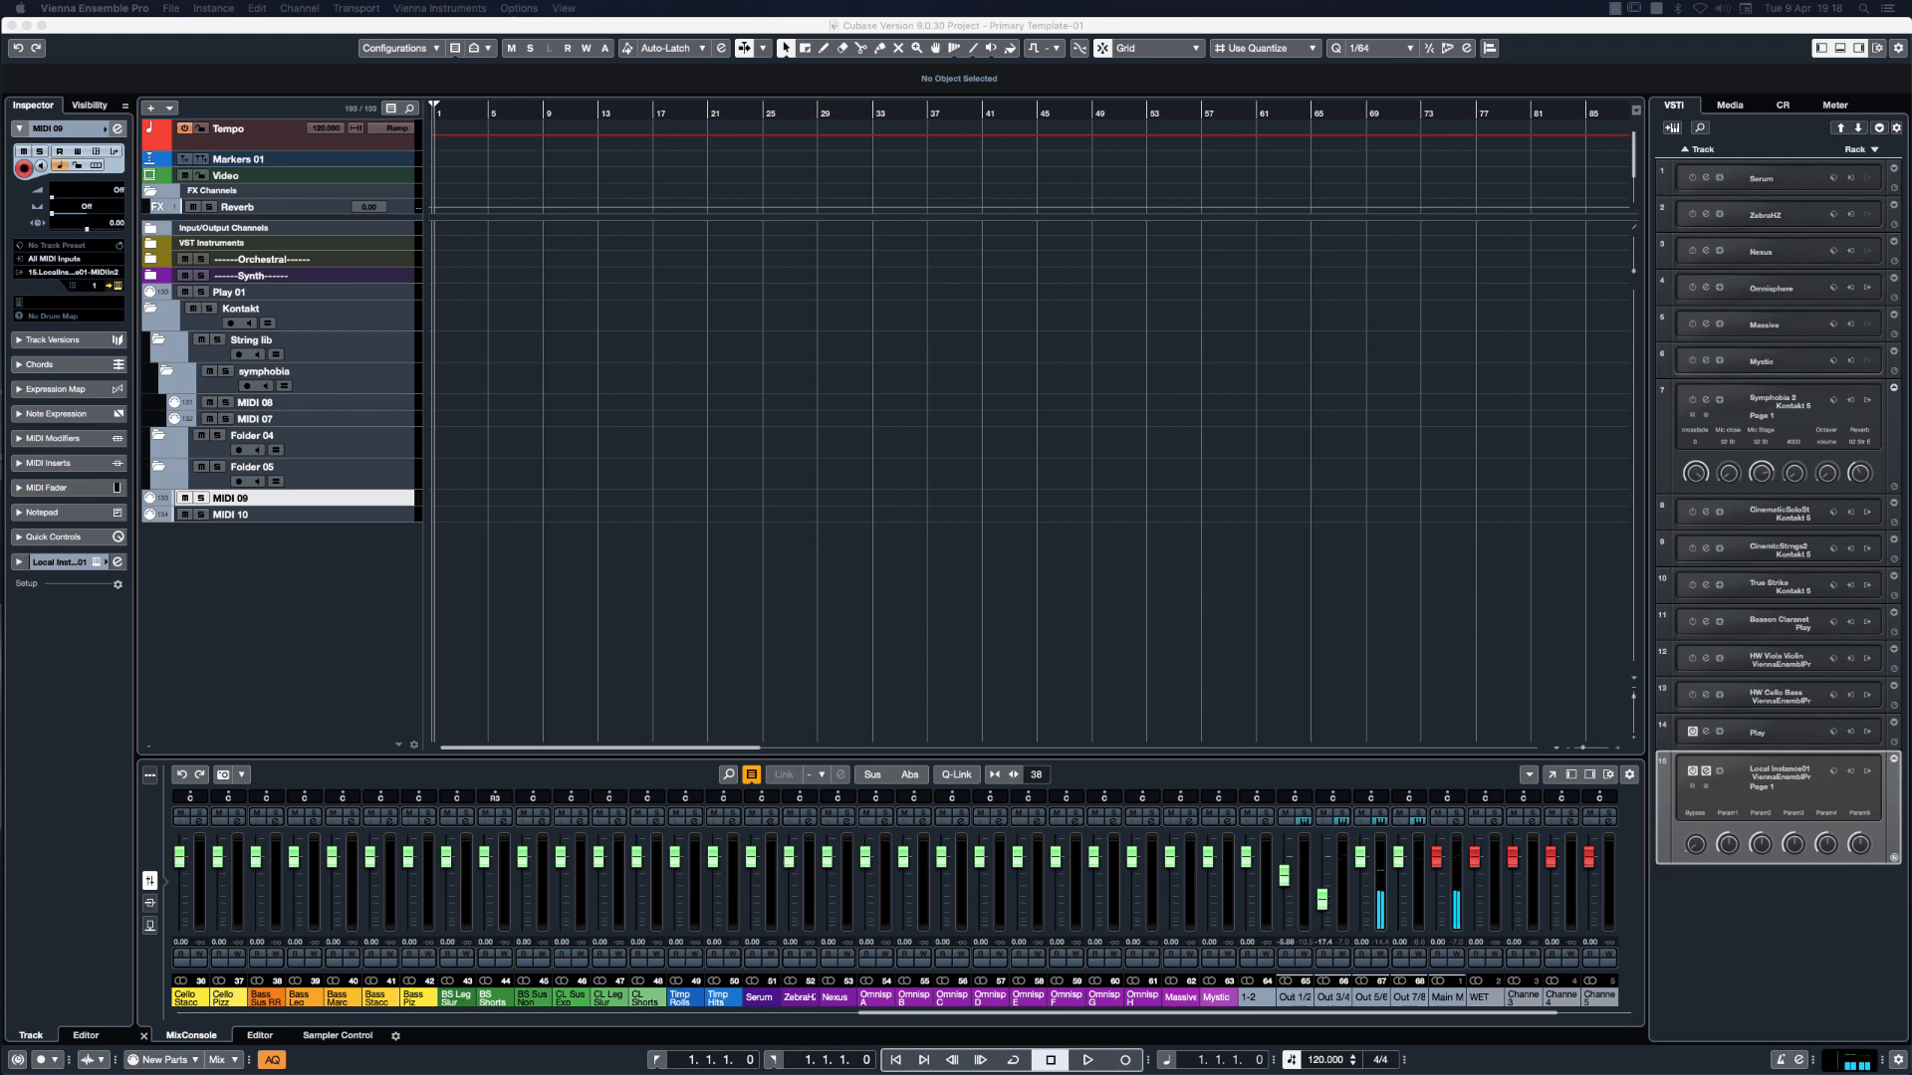
pyautogui.click(376, 518)
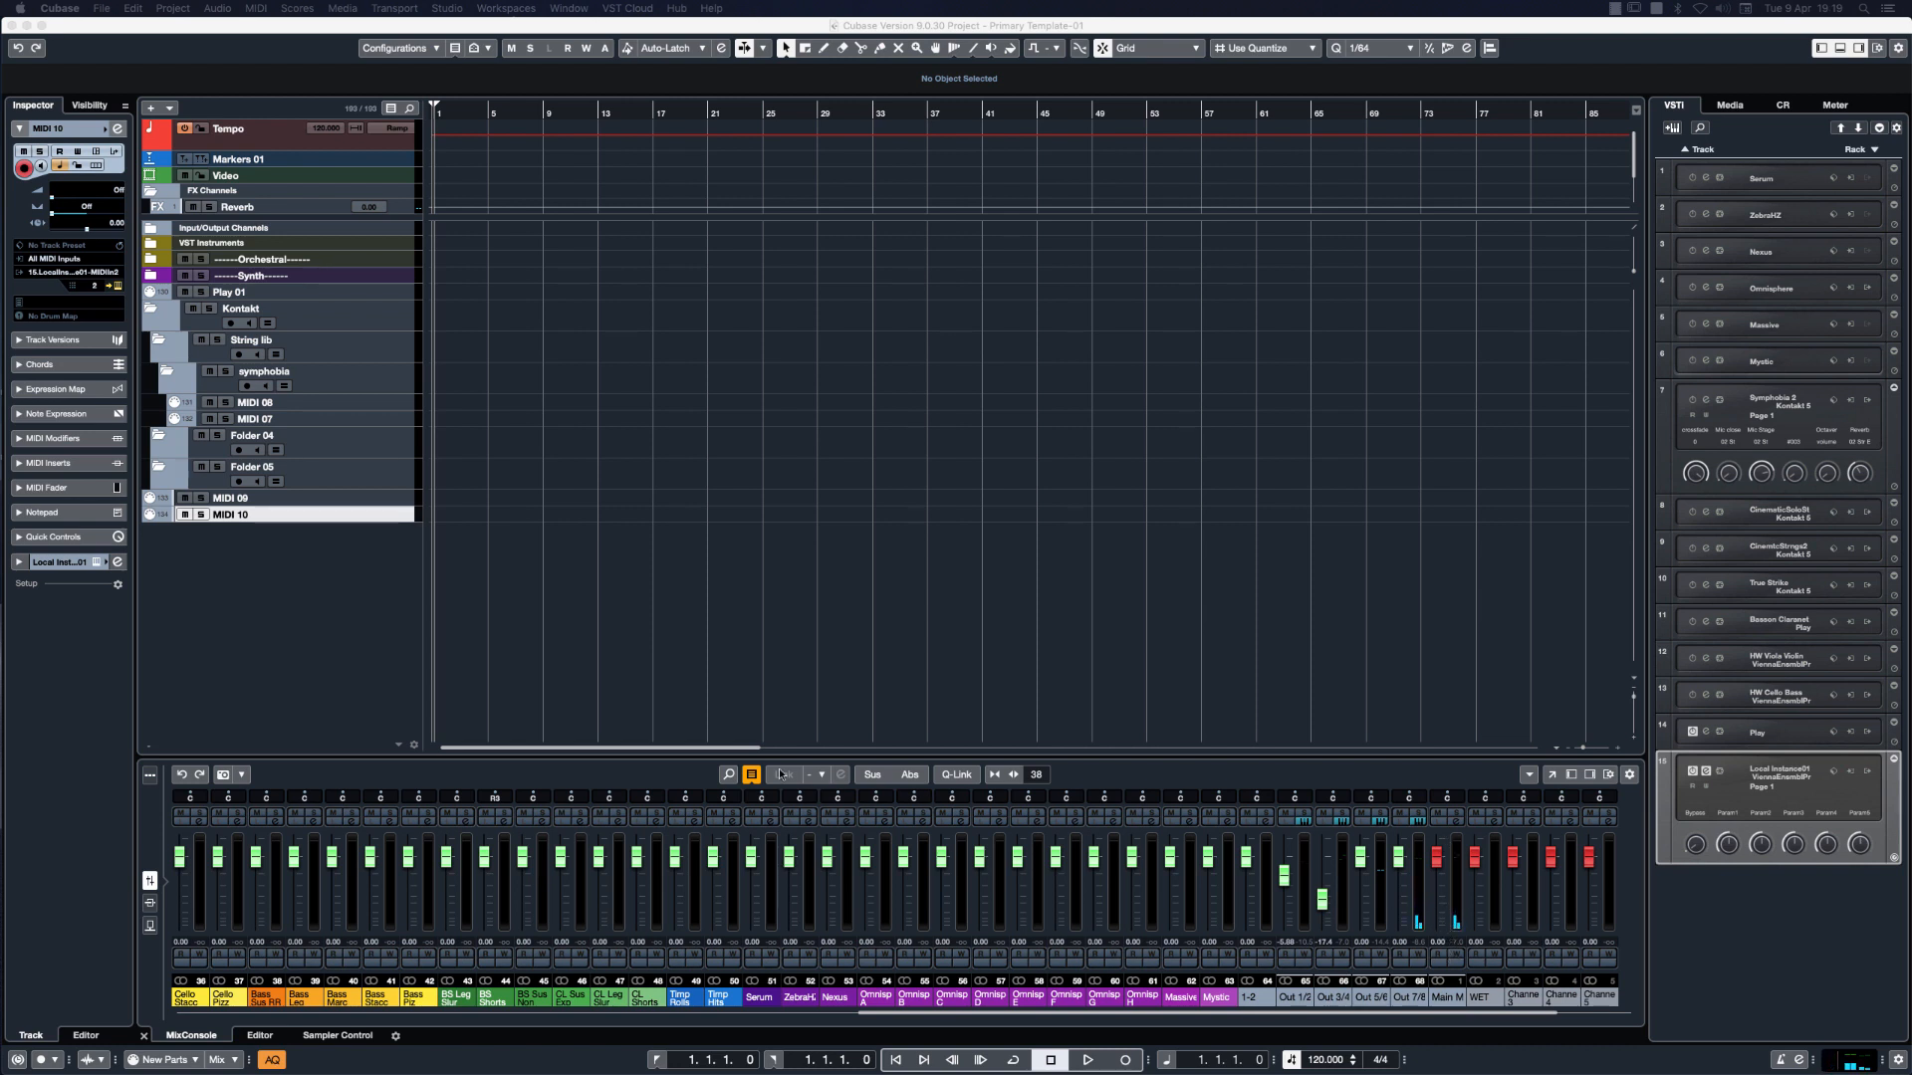
pyautogui.click(372, 504)
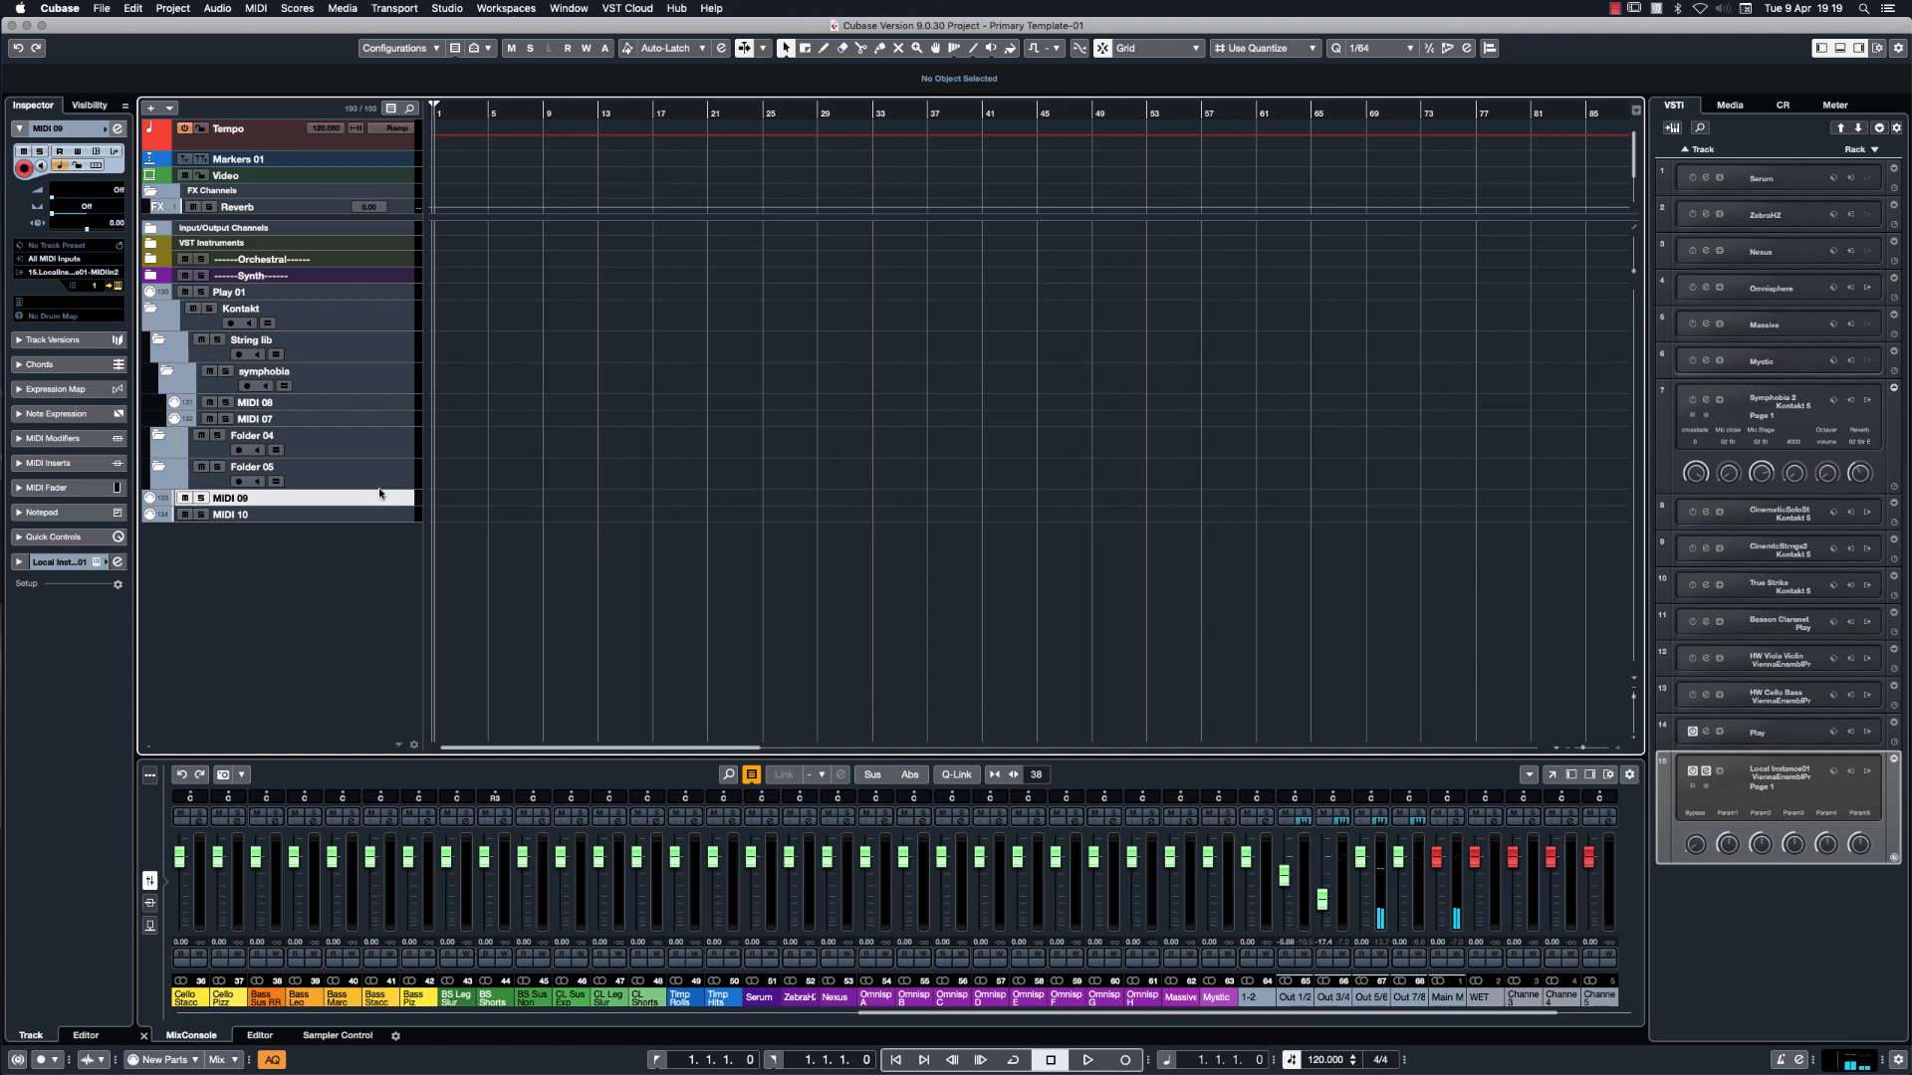
# Move MIDI 09 and MIDI 10 into the symphobia folder and collapse the Symphobia 2 controls in the instrument rack.
pyautogui.moveTo(379, 493); pyautogui.dragTo(373, 389)
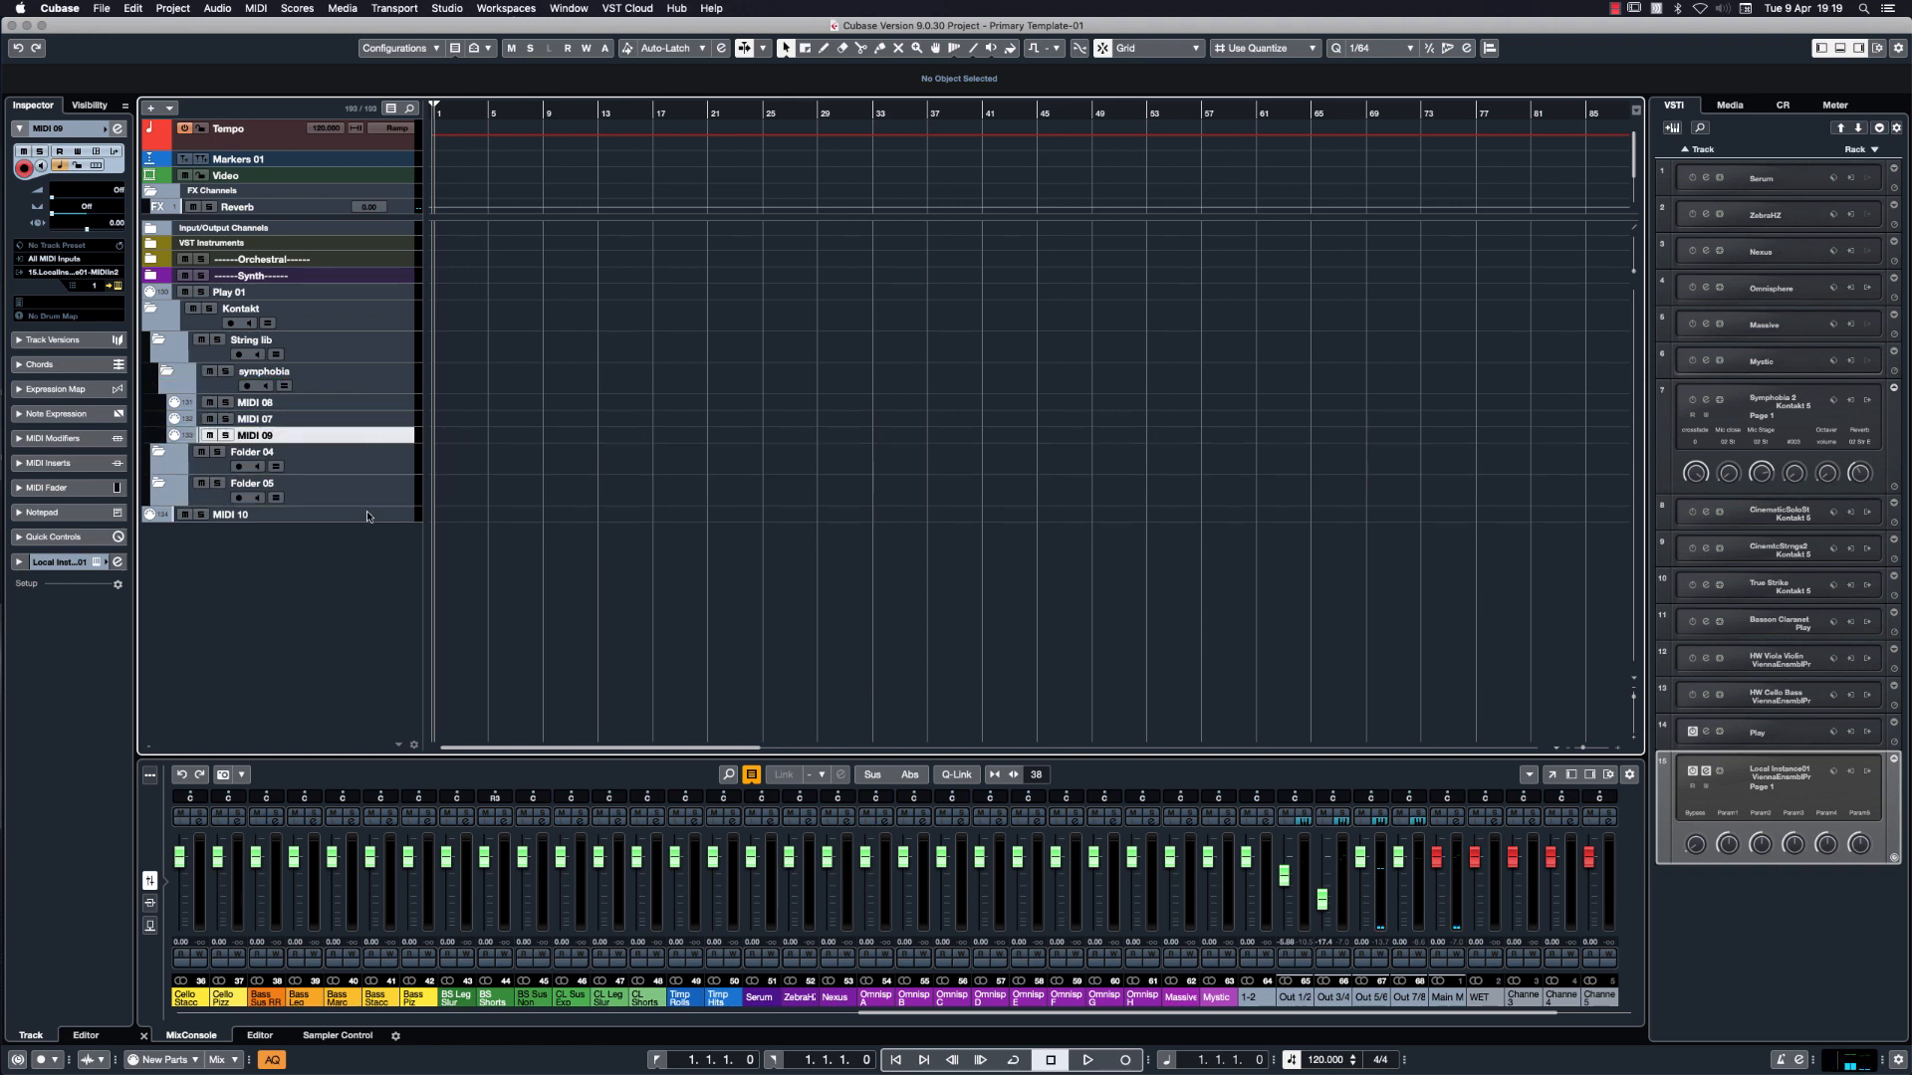
pyautogui.moveTo(368, 514); pyautogui.dragTo(350, 432)
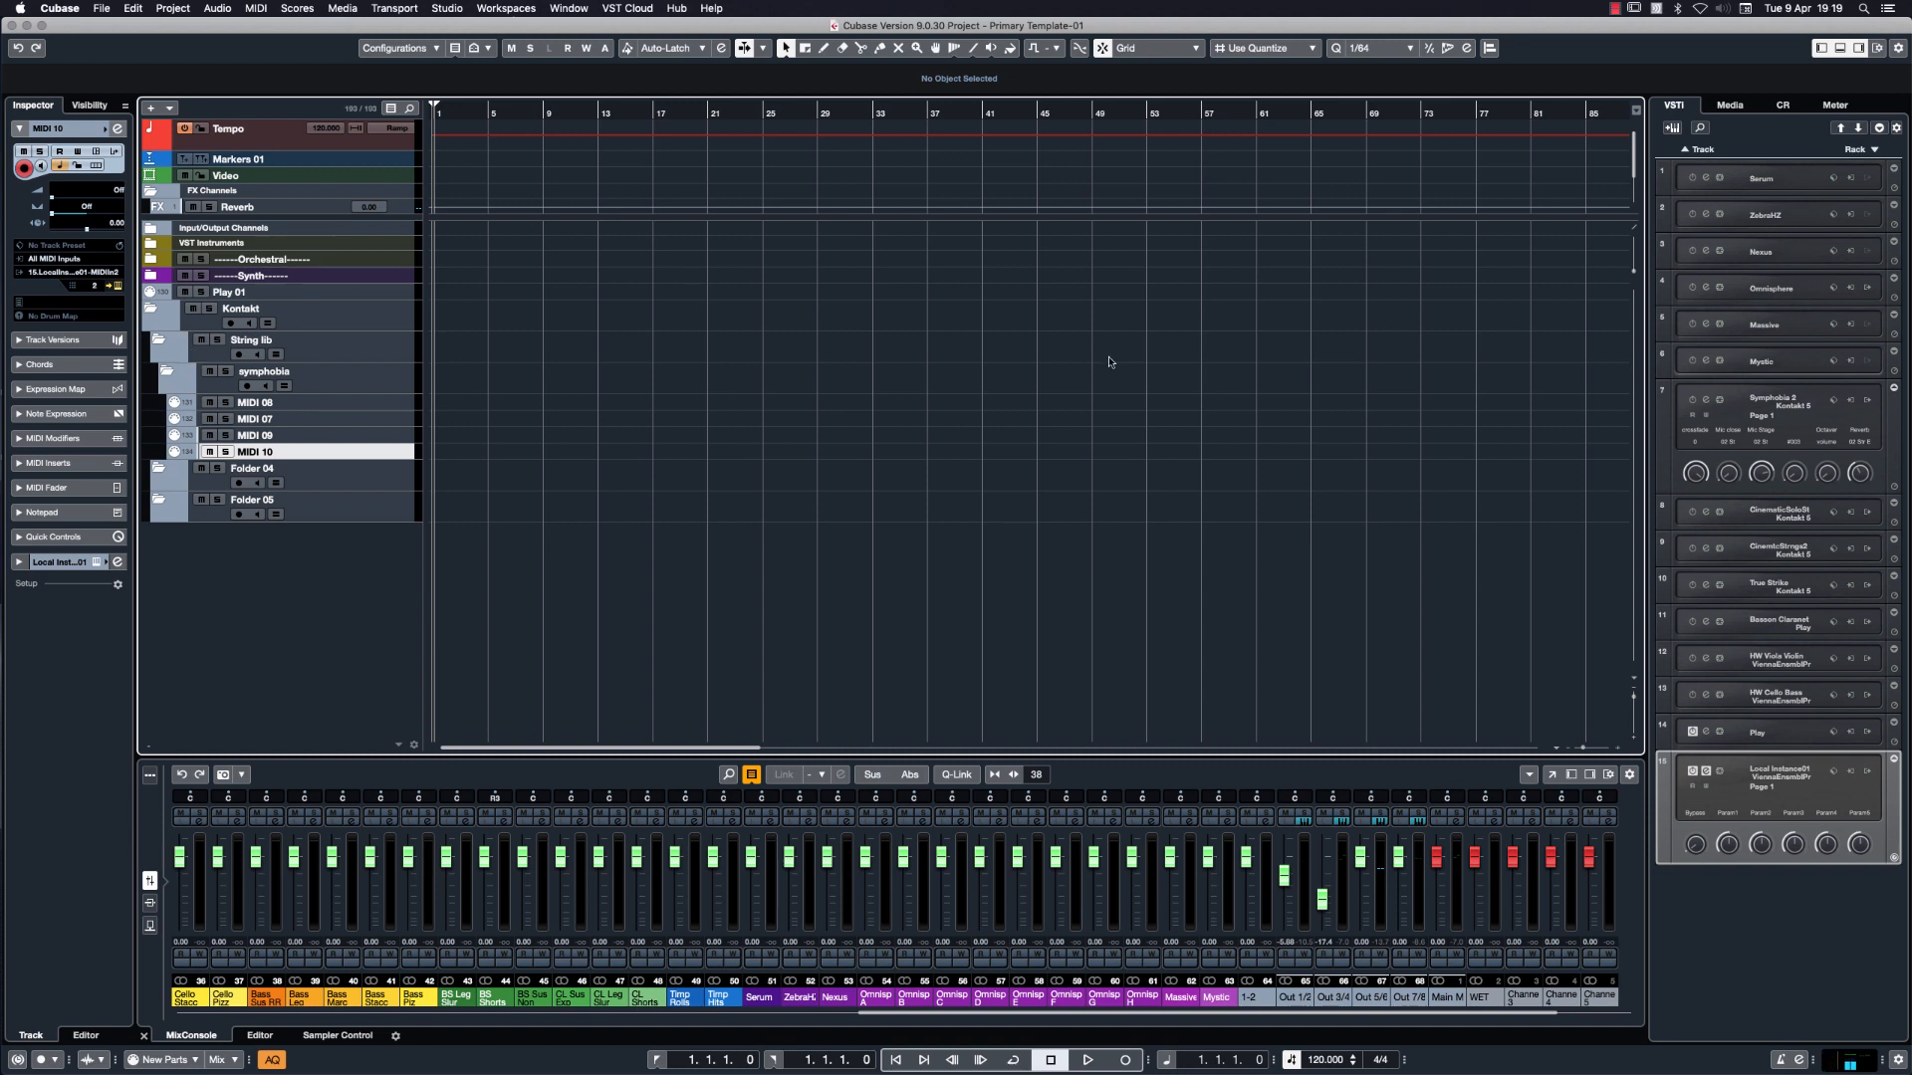
pyautogui.click(1894, 389)
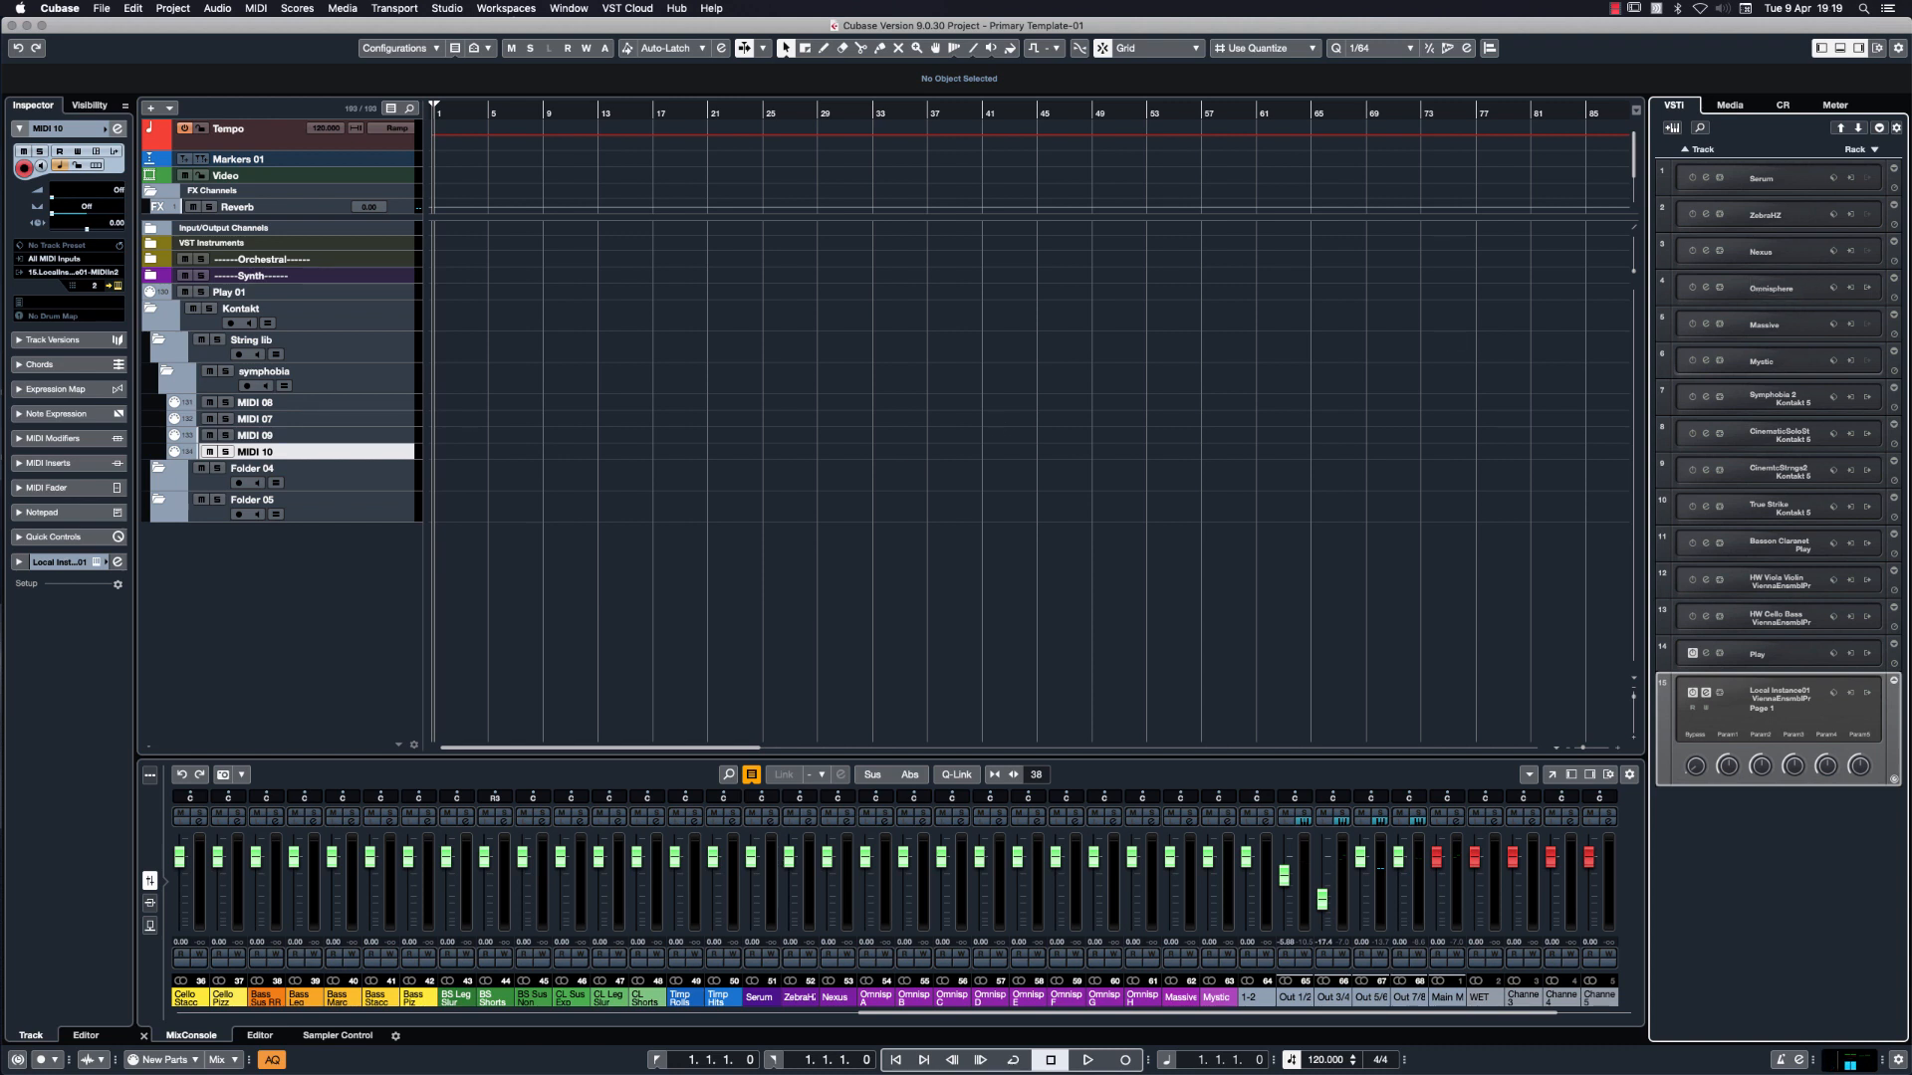
# Bring Vienna Ensemble Pro back on screen, expand the first 1 and Second folders, and view the Kontakt 5 1 instrument.
pyautogui.moveTo(858, 143)
pyautogui.mouseDown()
pyautogui.moveTo(470, 146)
pyautogui.moveTo(826, 158)
pyautogui.mouseUp()
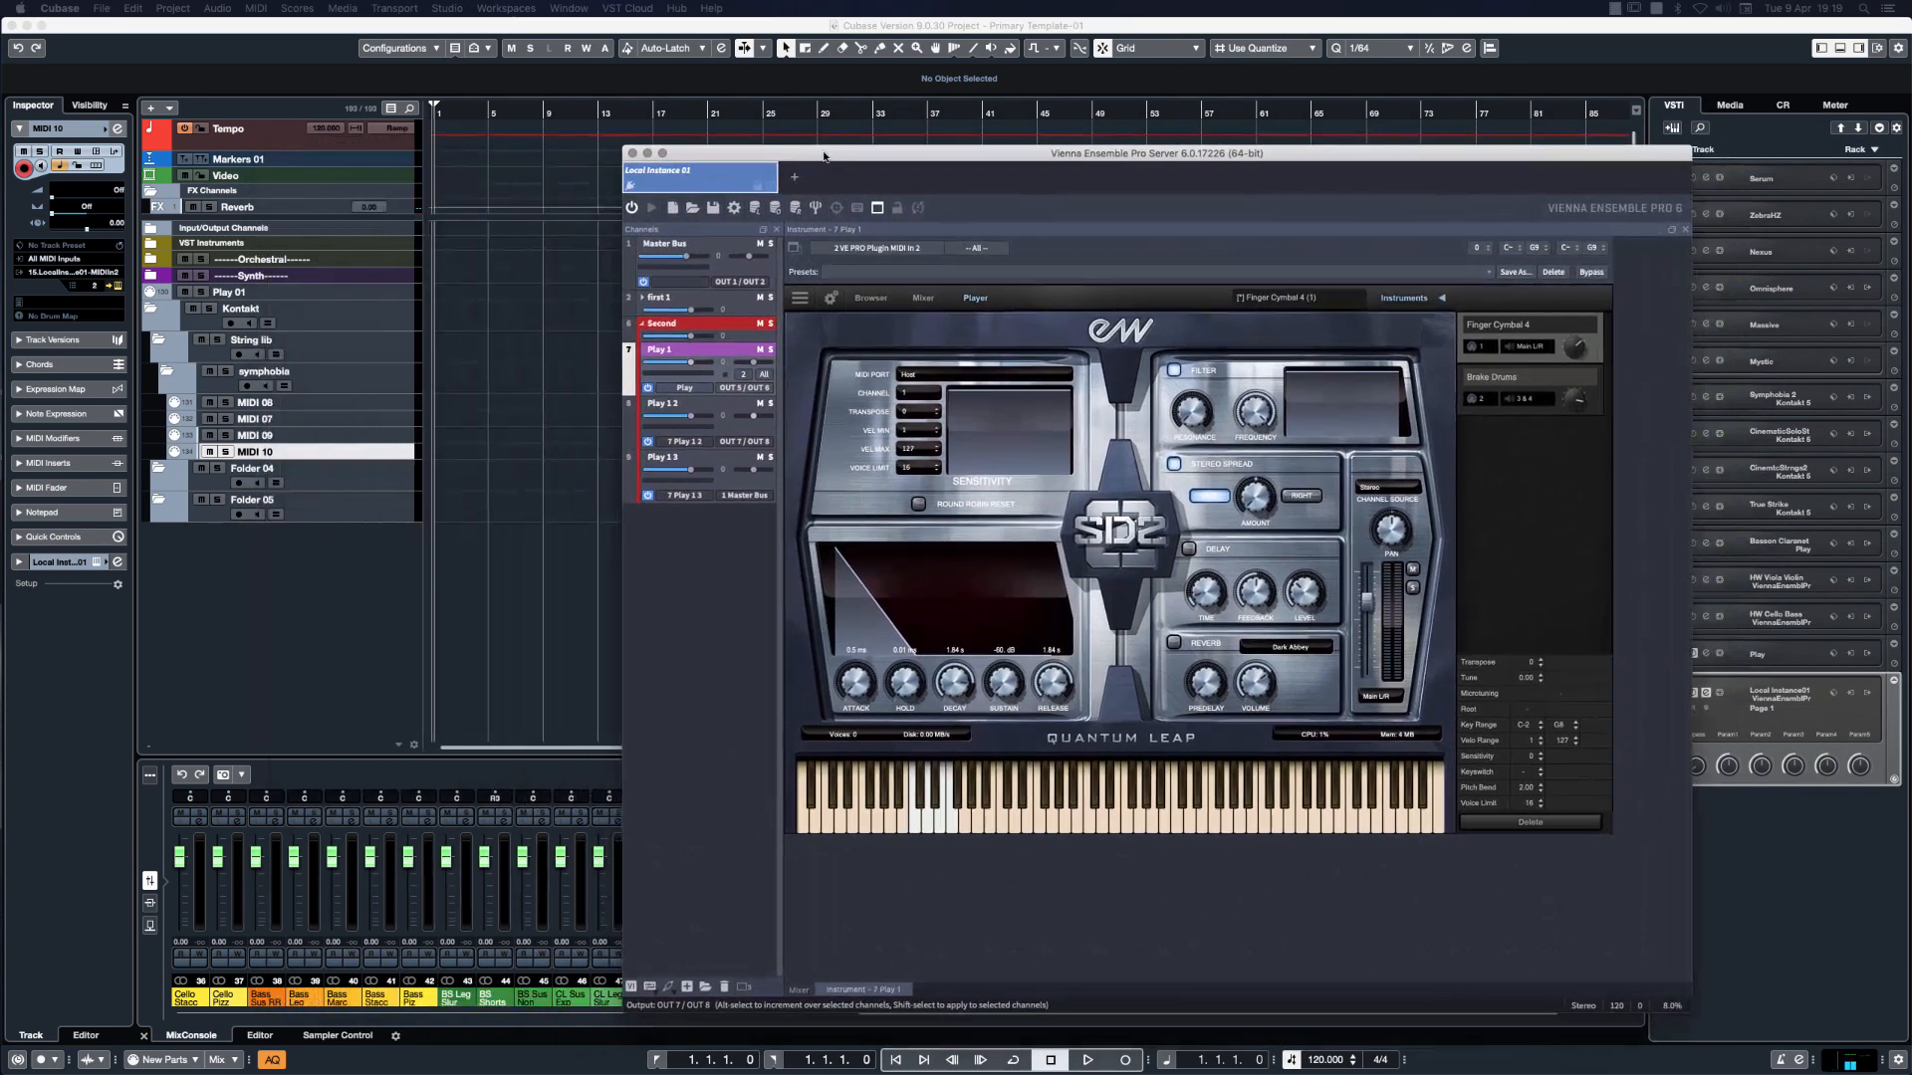
pyautogui.click(642, 324)
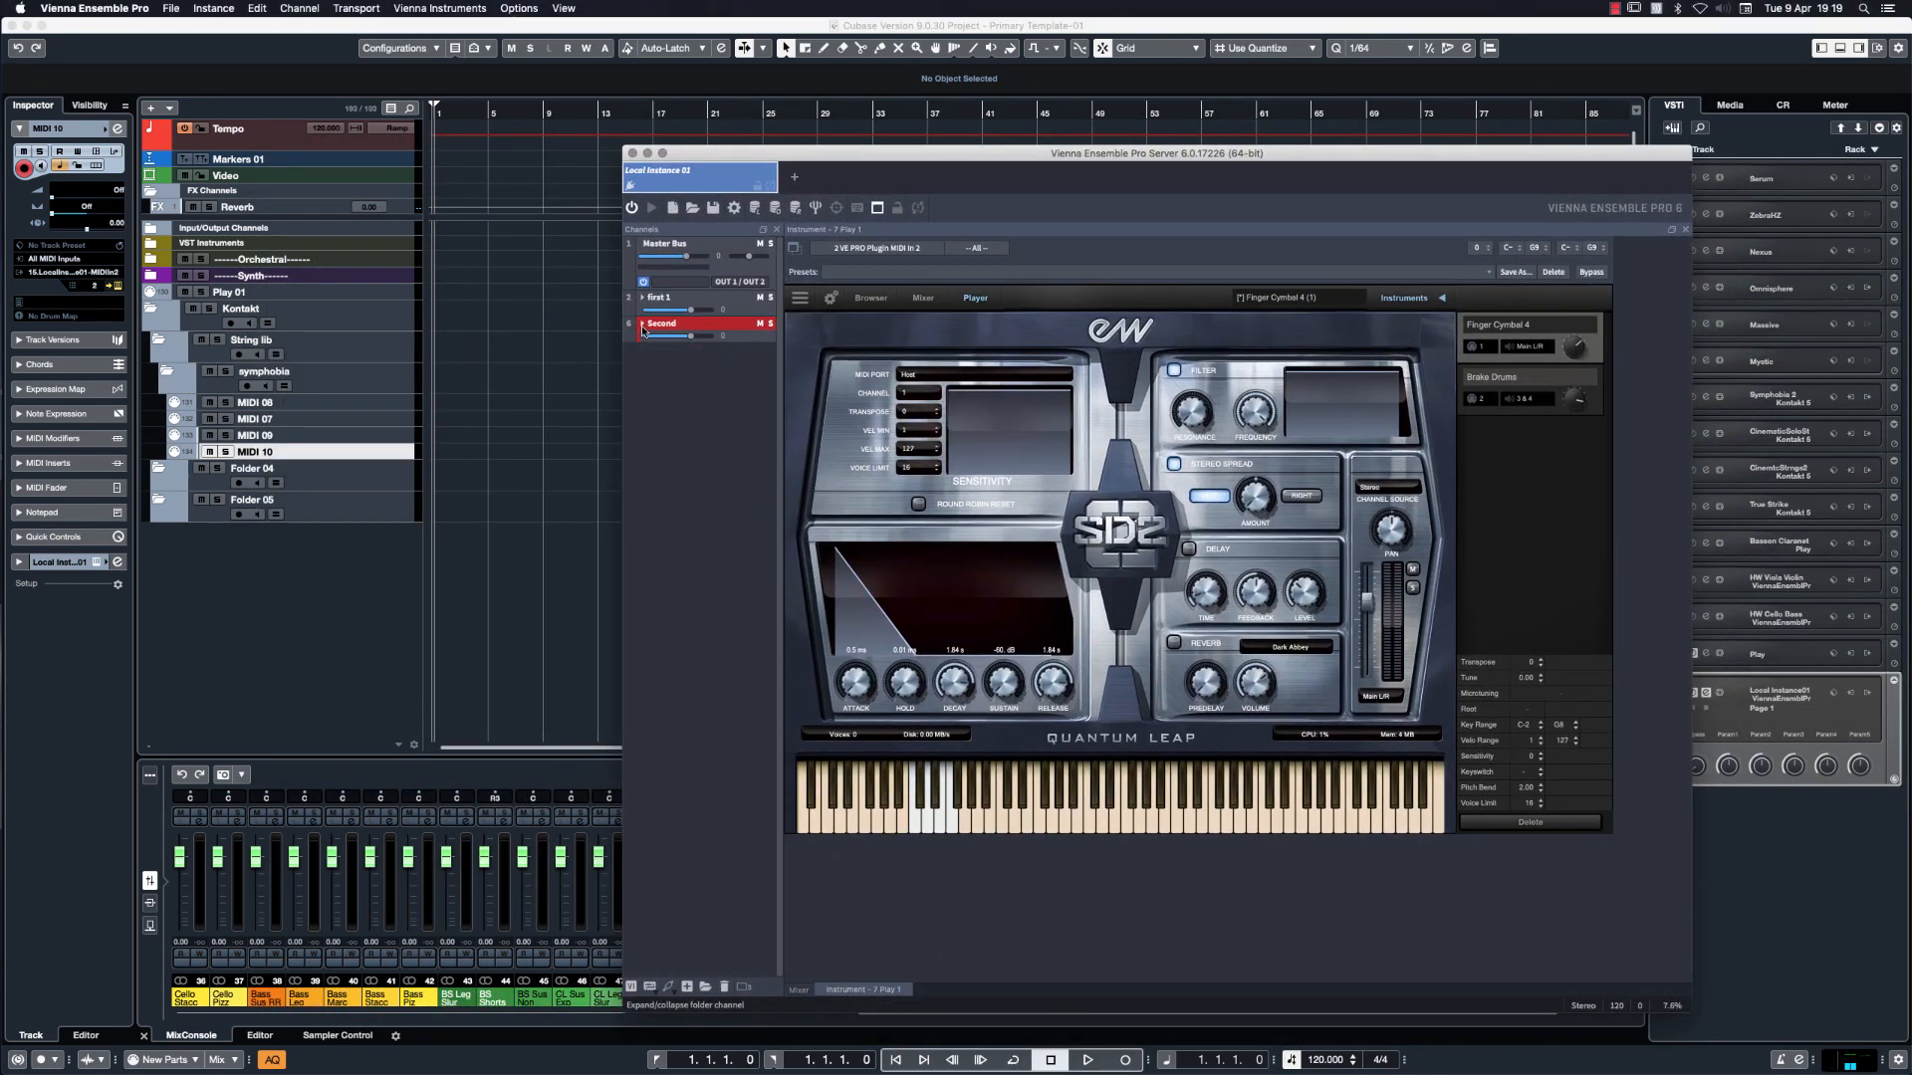
pyautogui.click(641, 298)
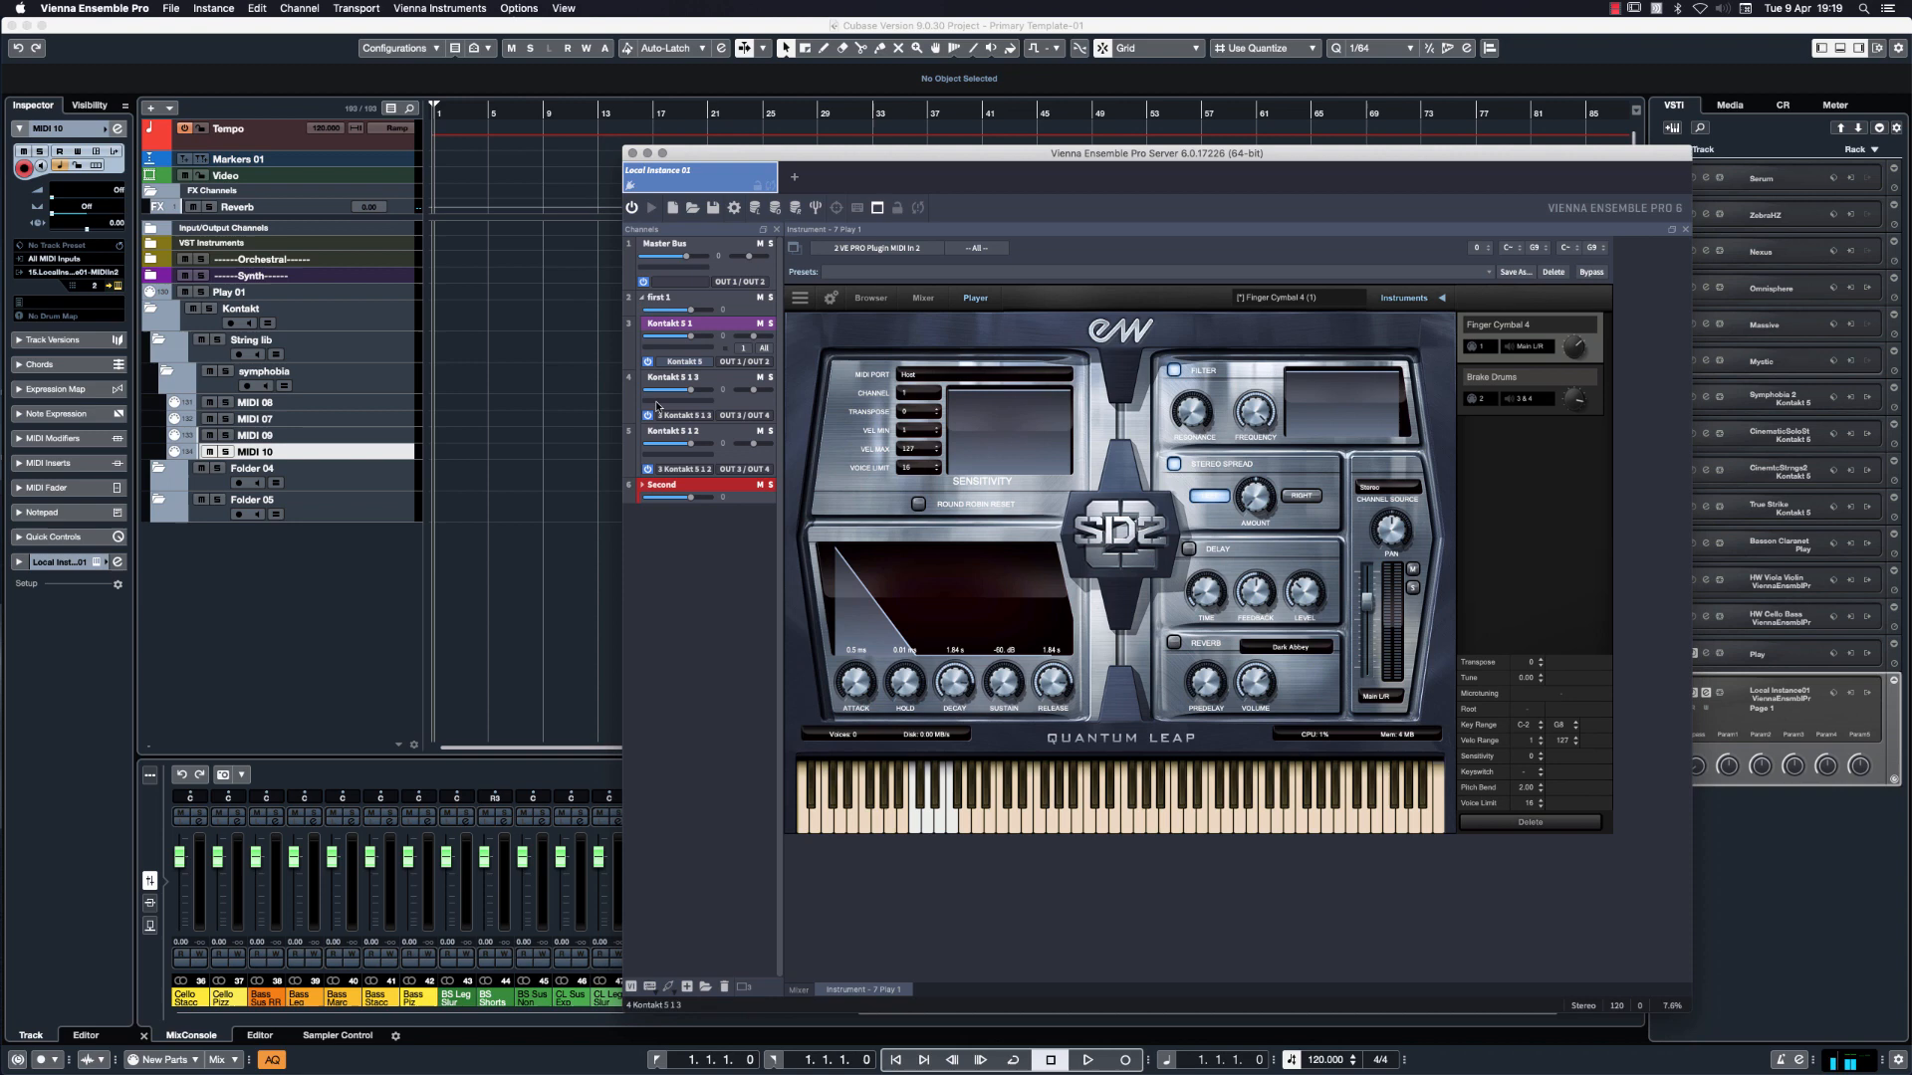
pyautogui.click(642, 486)
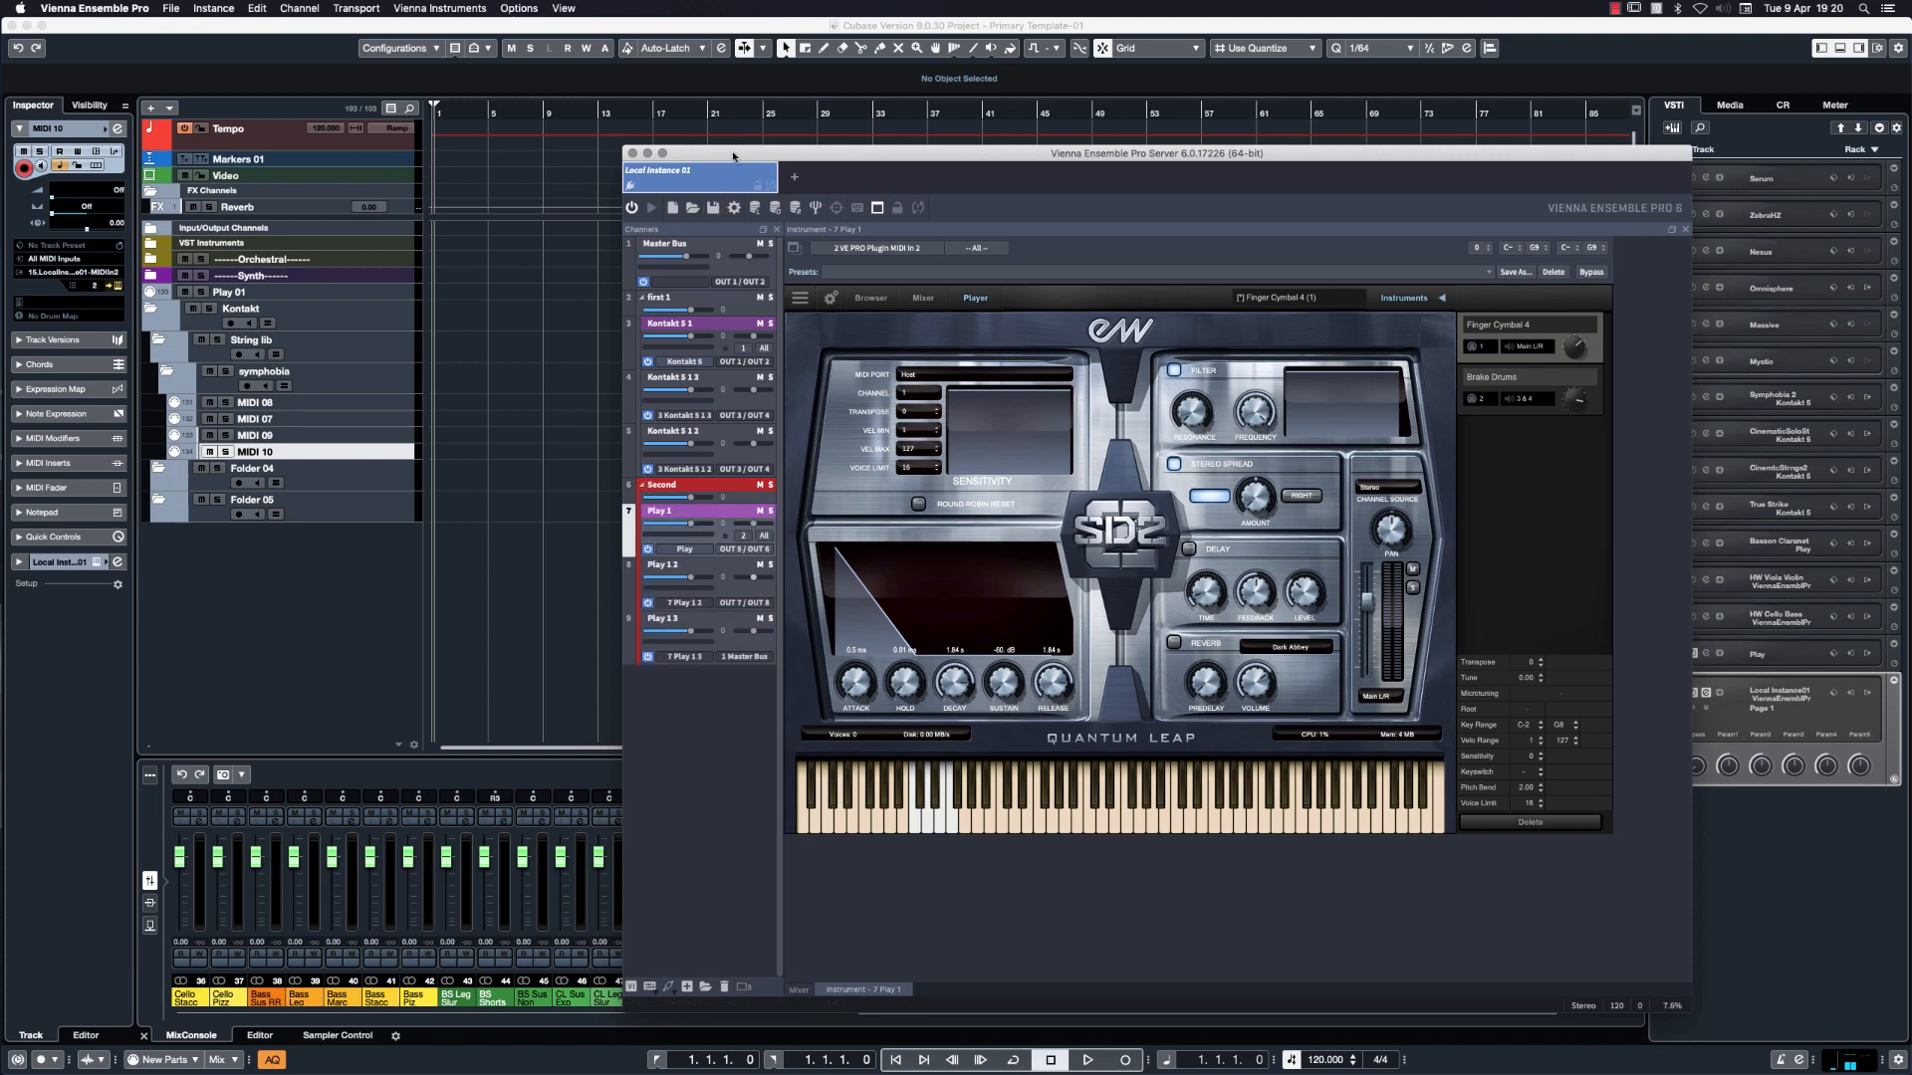
pyautogui.moveTo(731, 156); pyautogui.dragTo(709, 131)
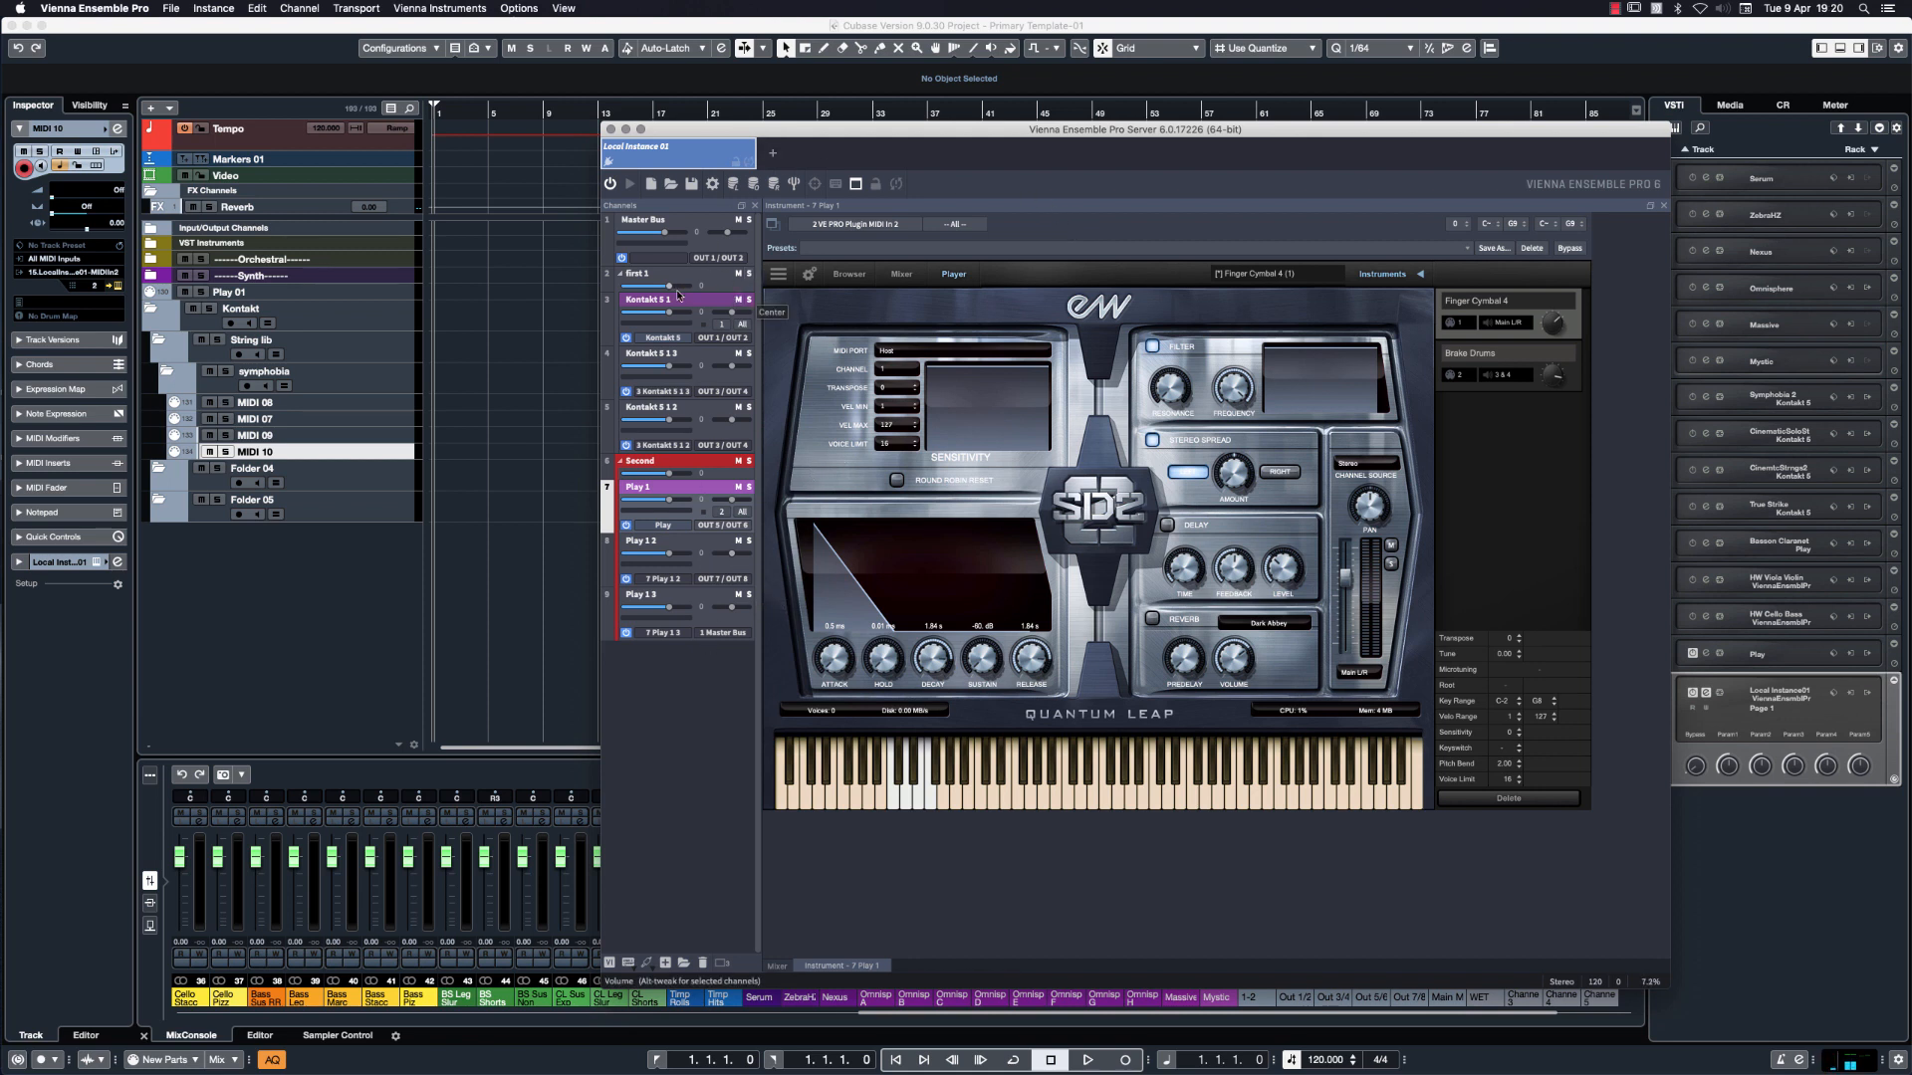
pyautogui.click(697, 309)
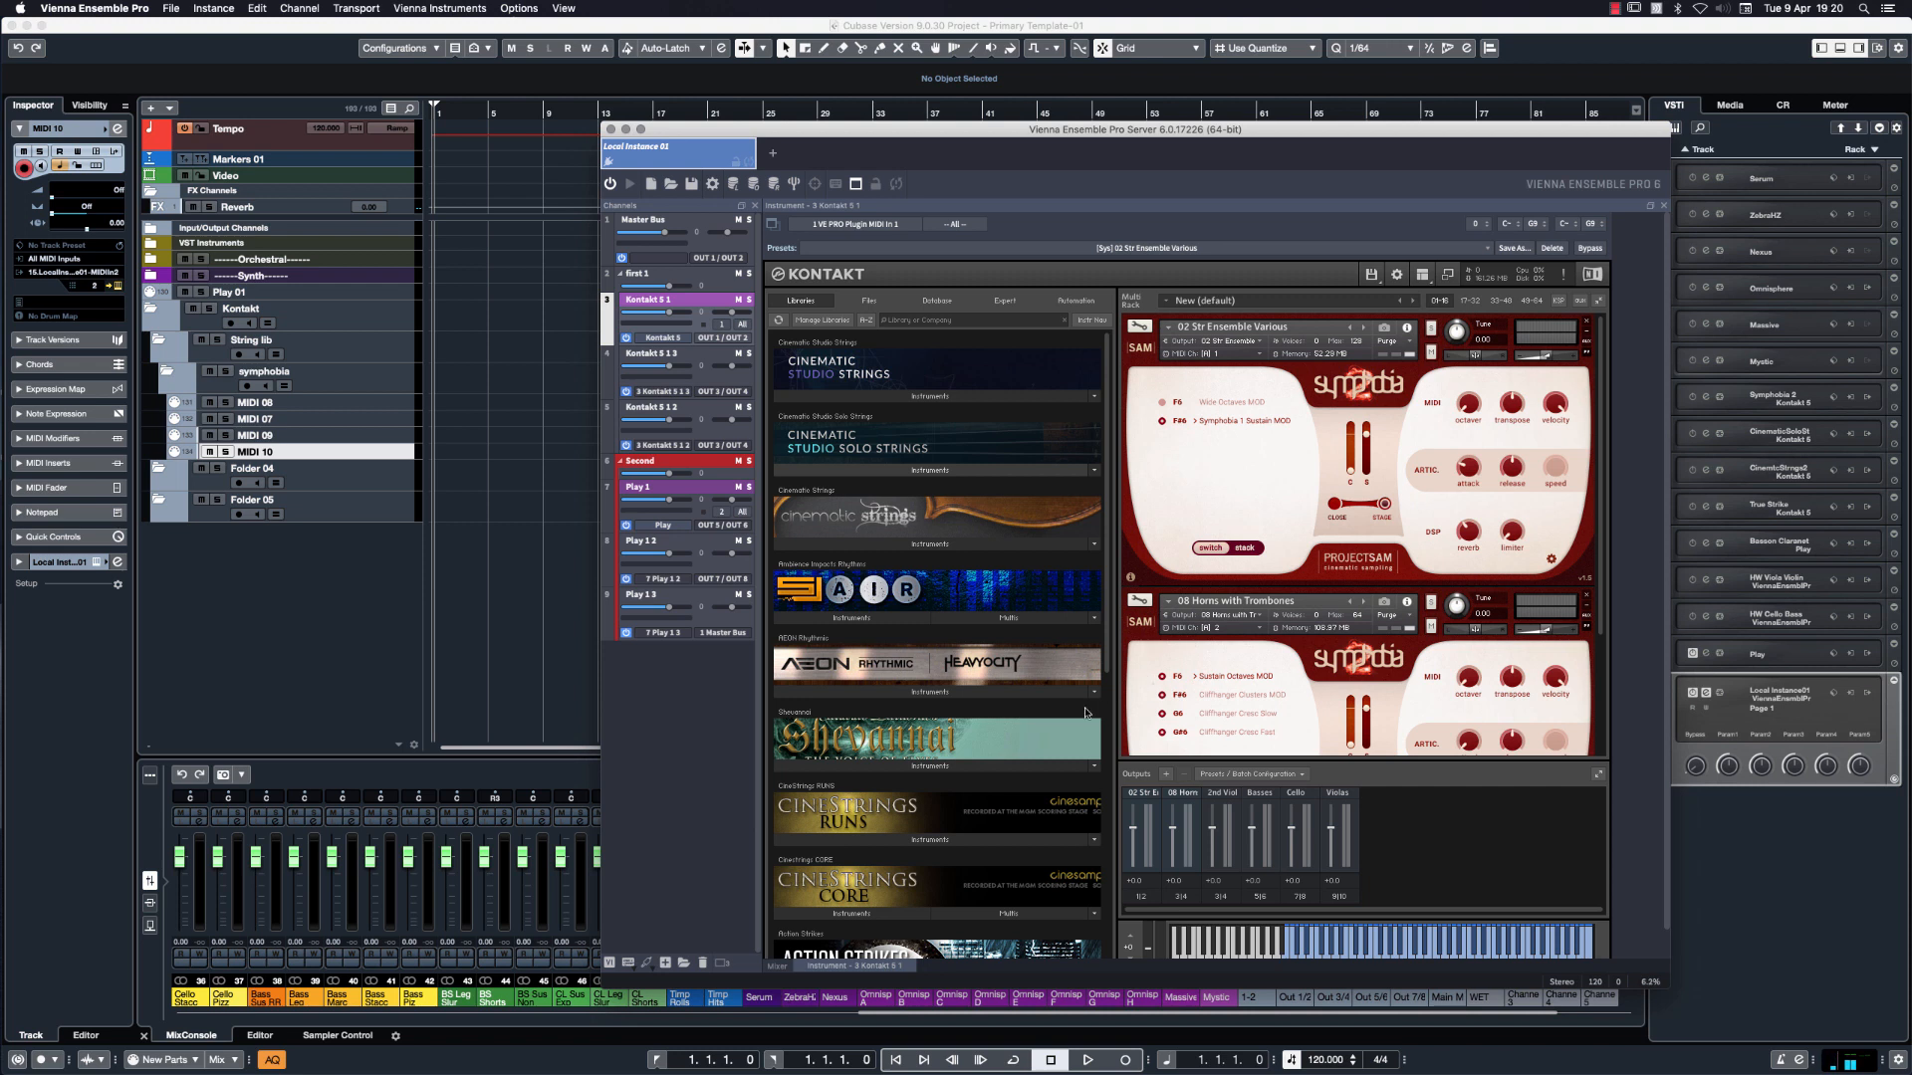
# Collapse the Second and first 1 folders and select the first 1 folder channel.
pyautogui.click(622, 462)
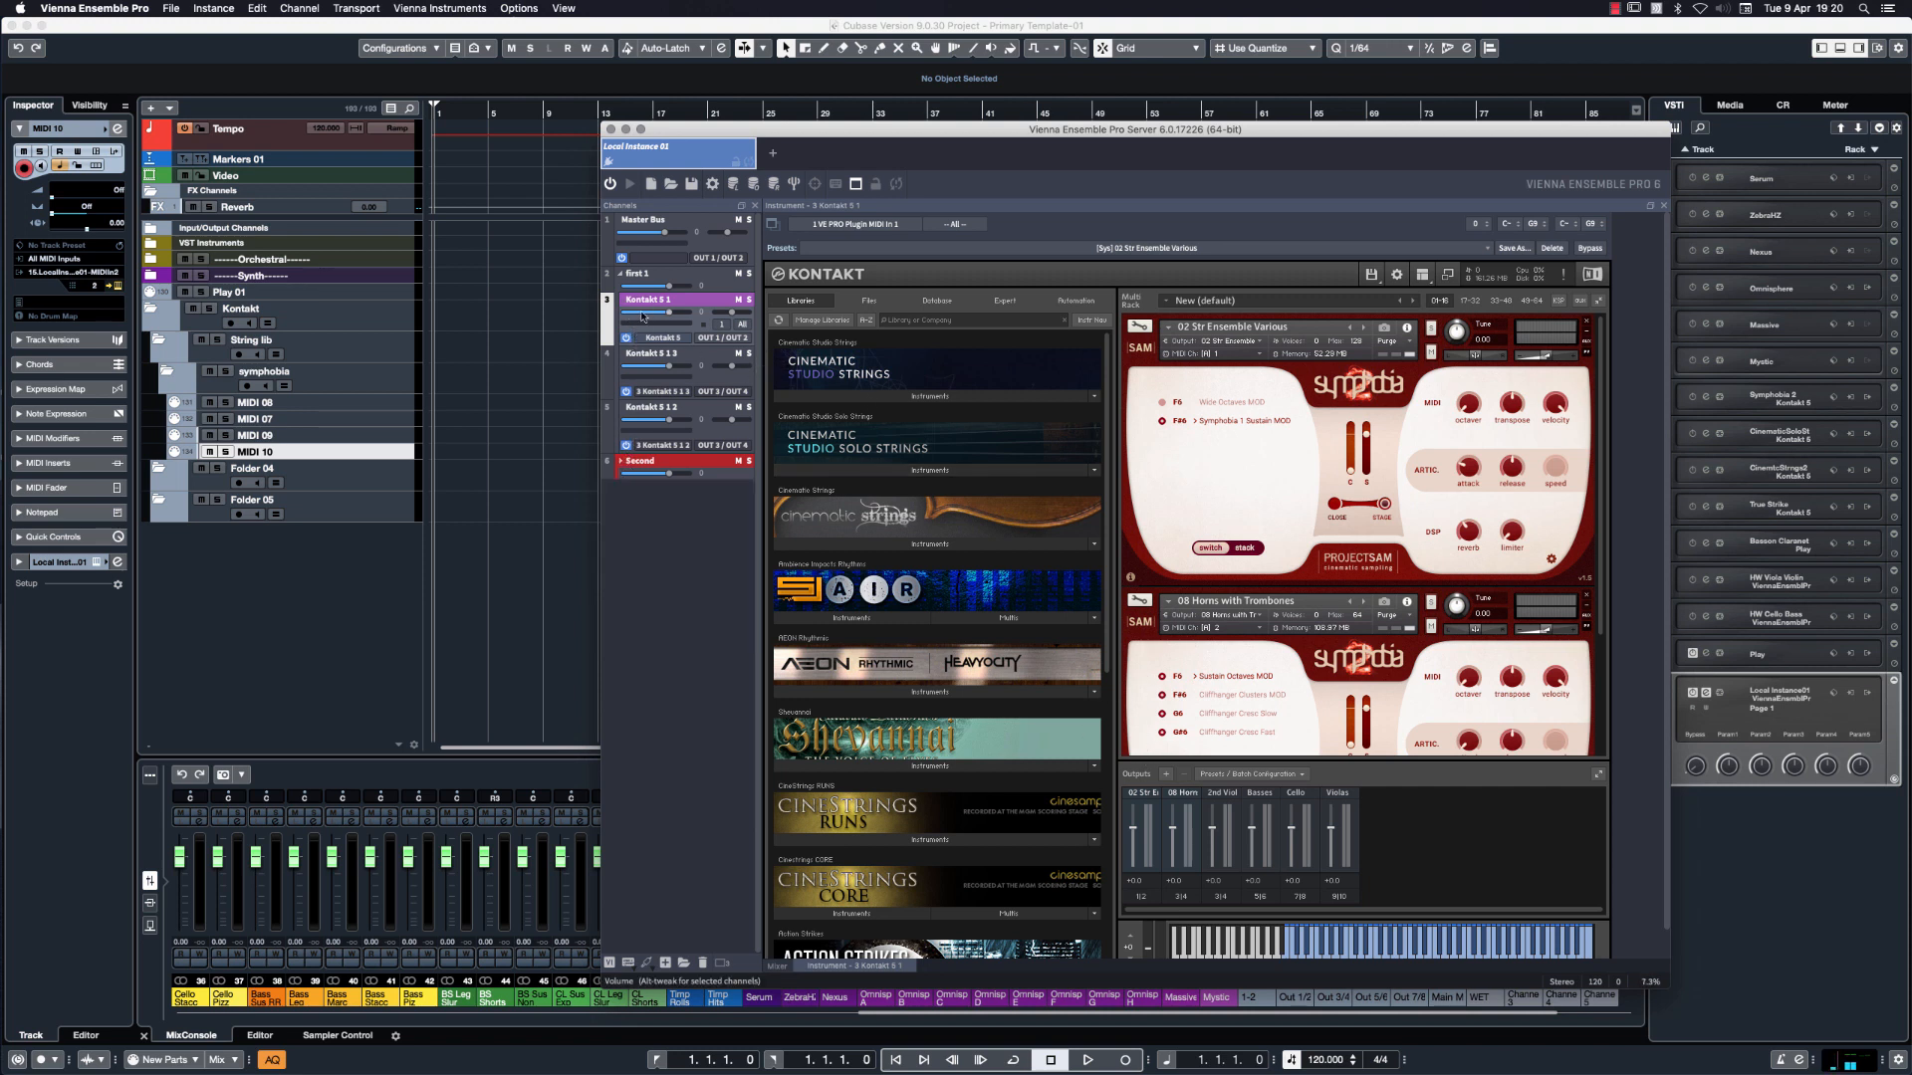
pyautogui.click(621, 273)
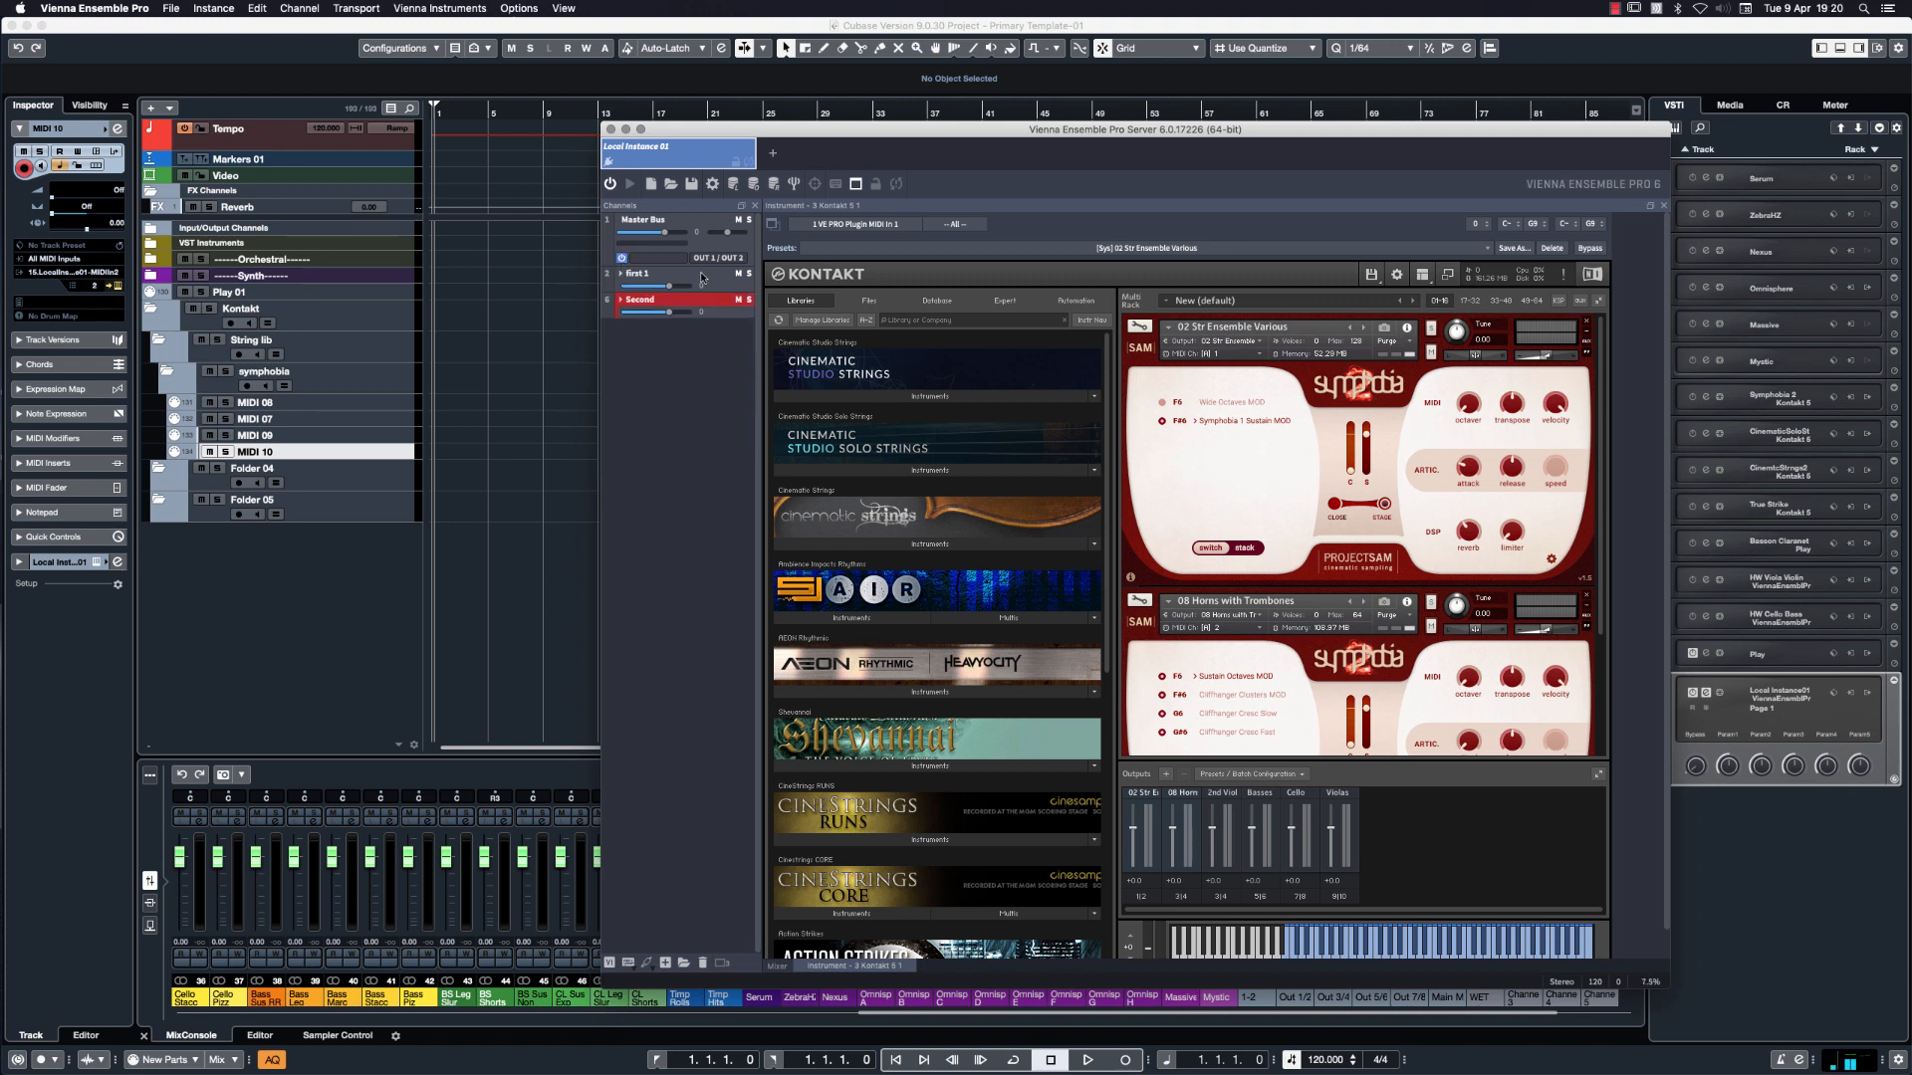
pyautogui.click(703, 283)
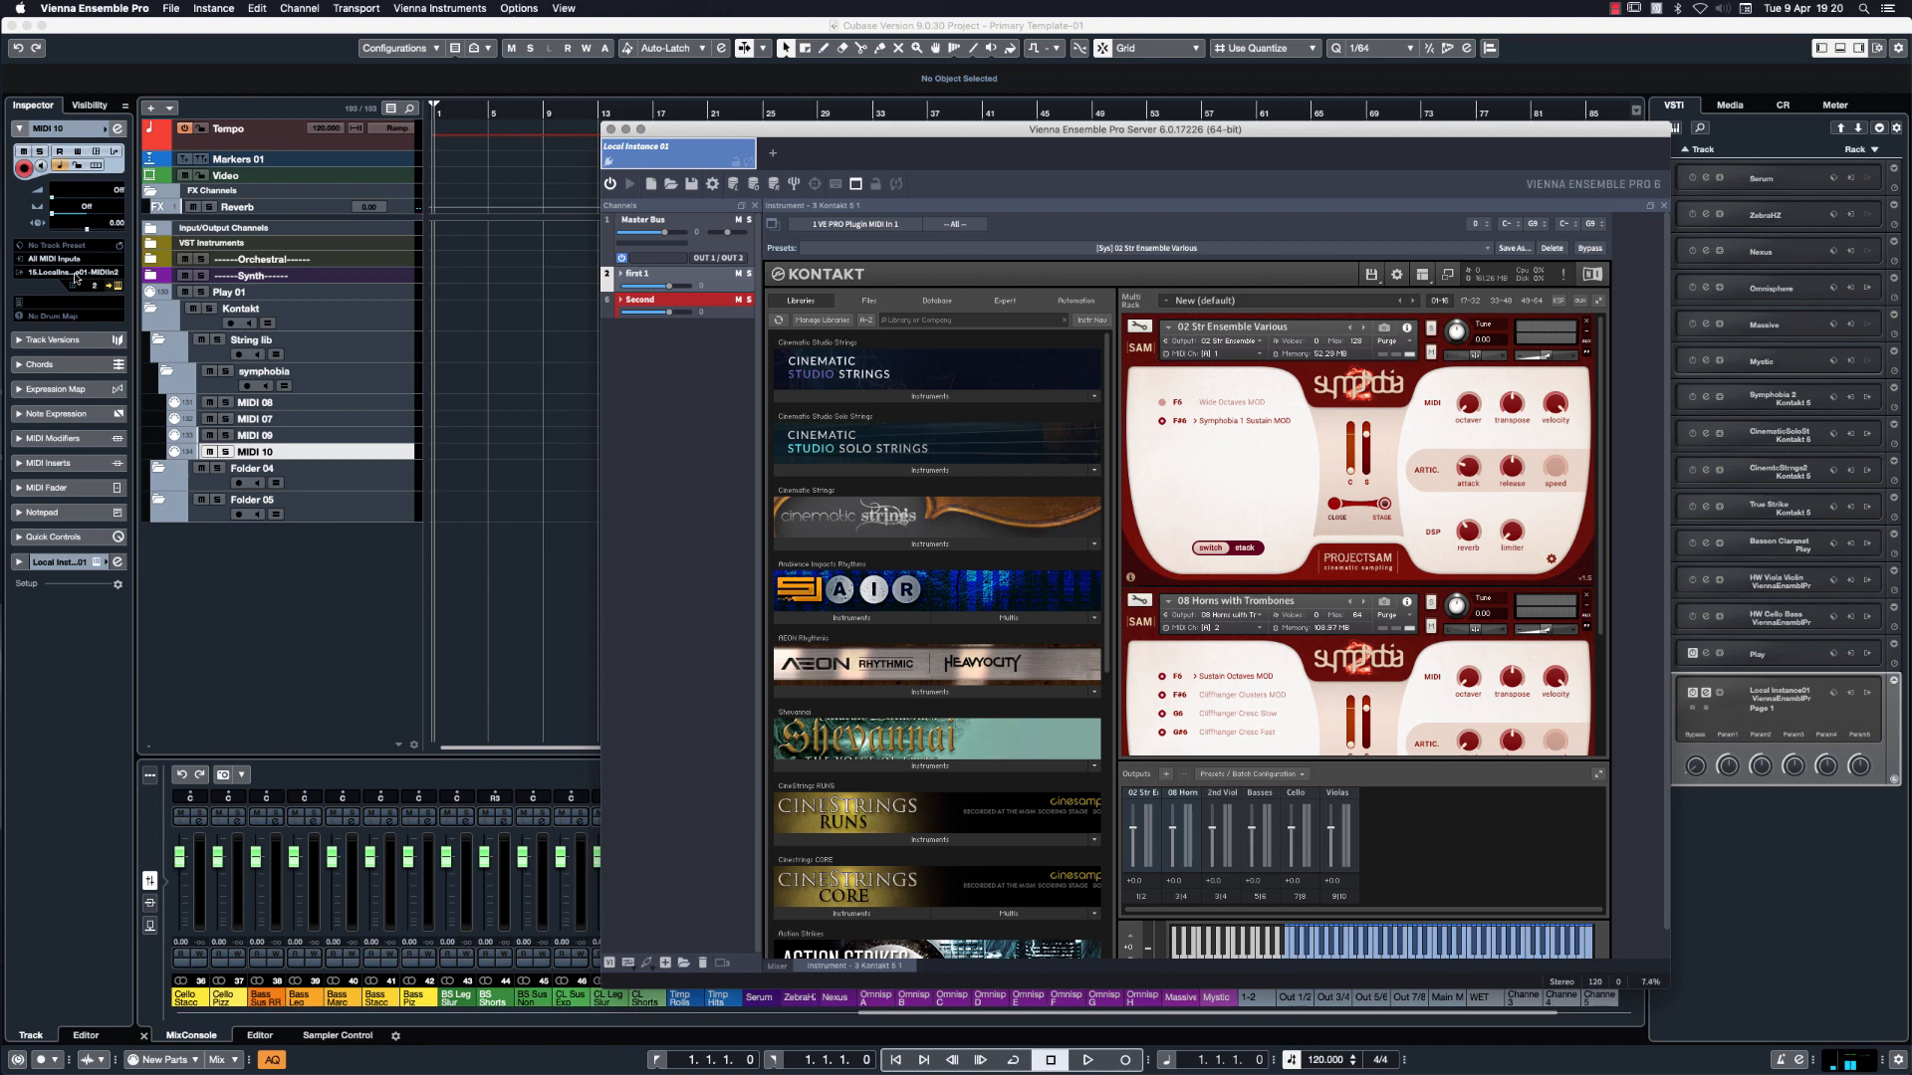
# Switch to Cubase and view the available Local Instance 01 output ports for MIDI 10 without changing the routing.
pyautogui.click(77, 274)
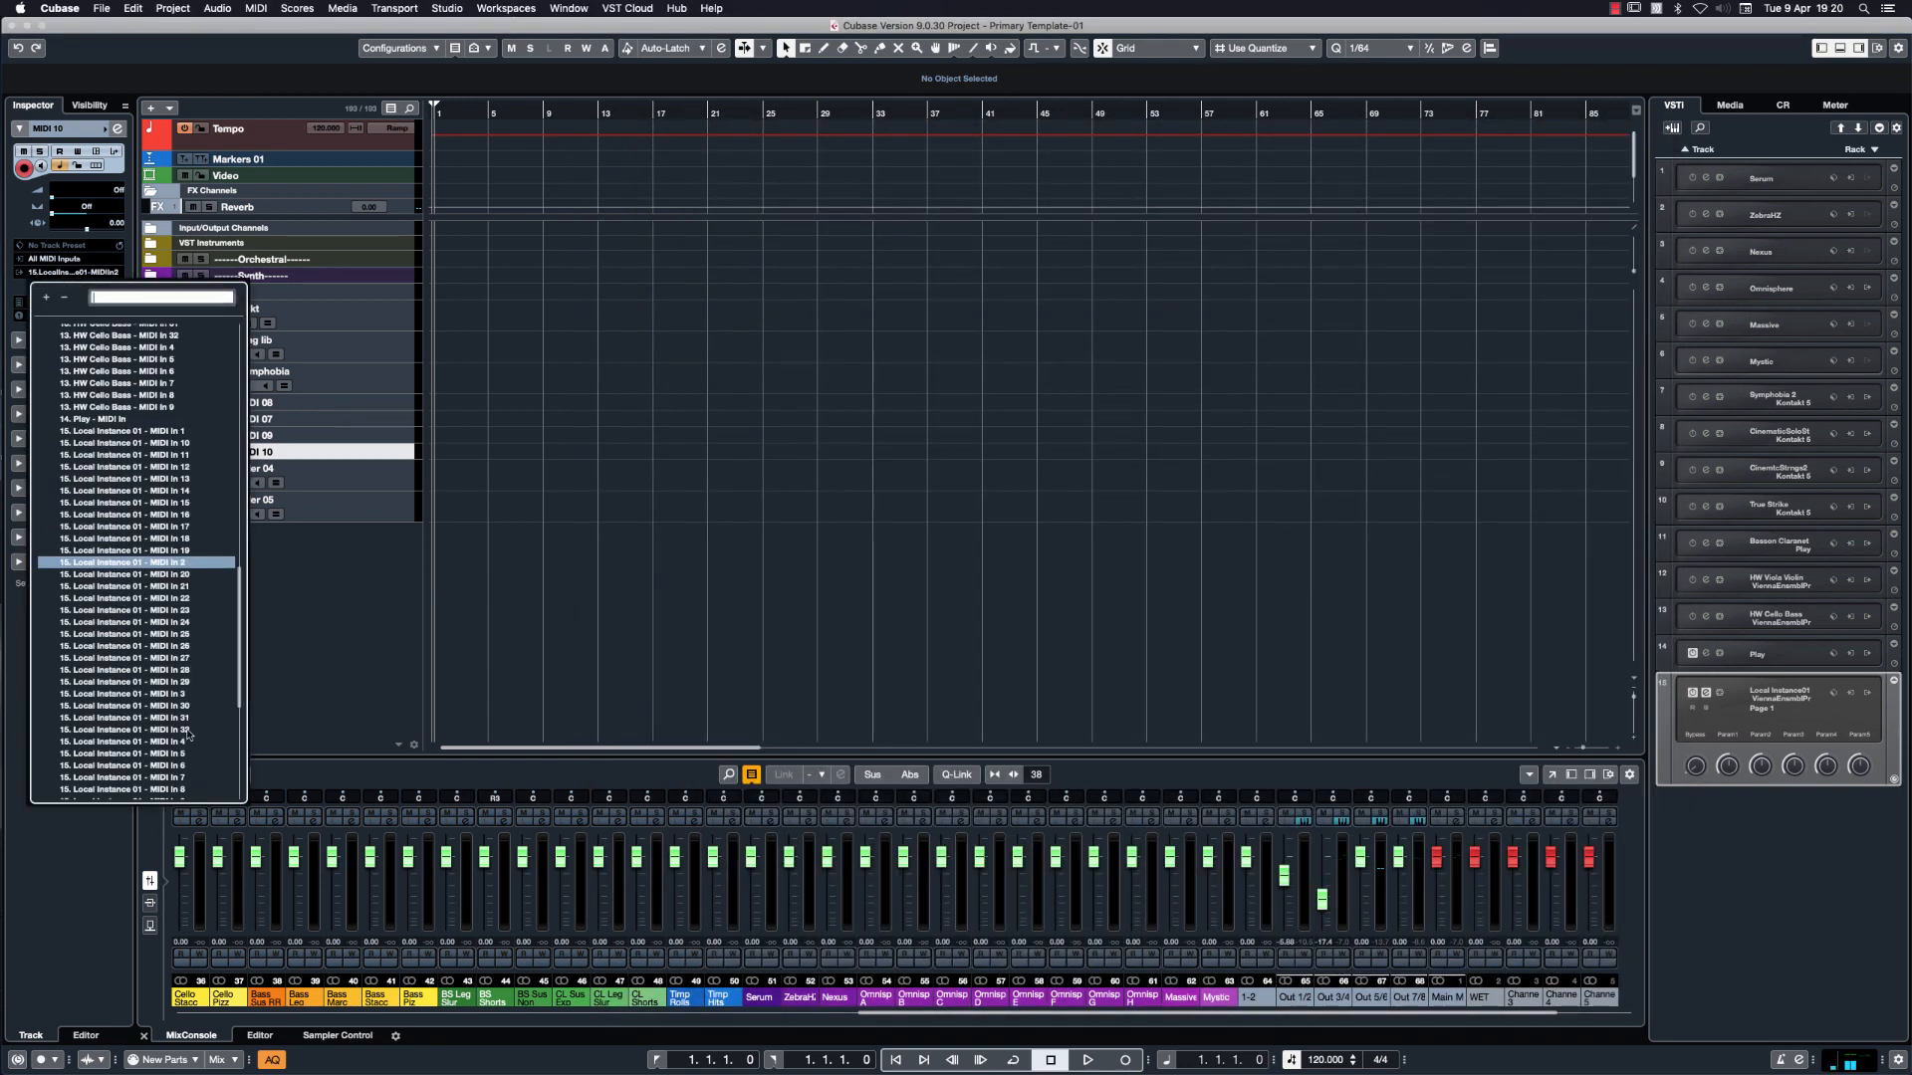
pyautogui.click(321, 647)
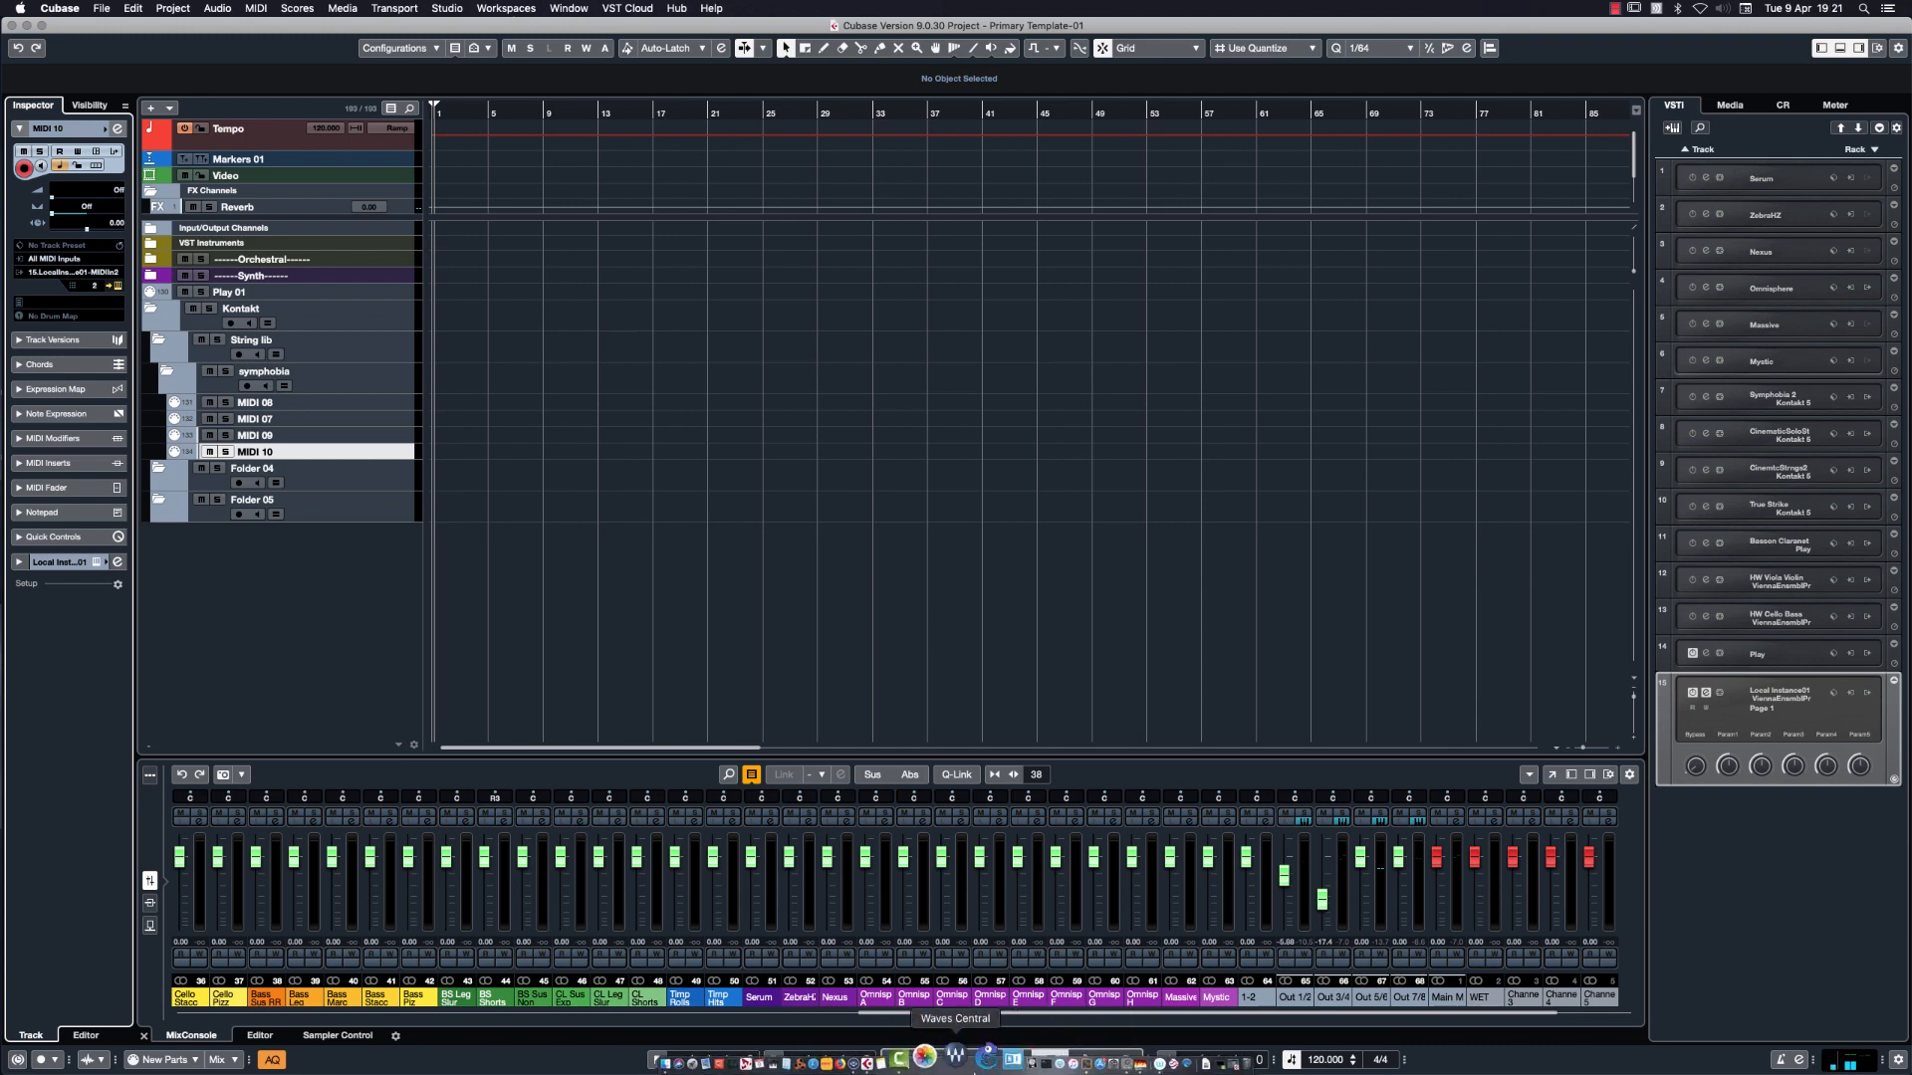
# Switch back to Vienna Ensemble Pro and view the purge options of the 02 Str Ensemble Various instrument in Kontakt.
pyautogui.click(886, 1057)
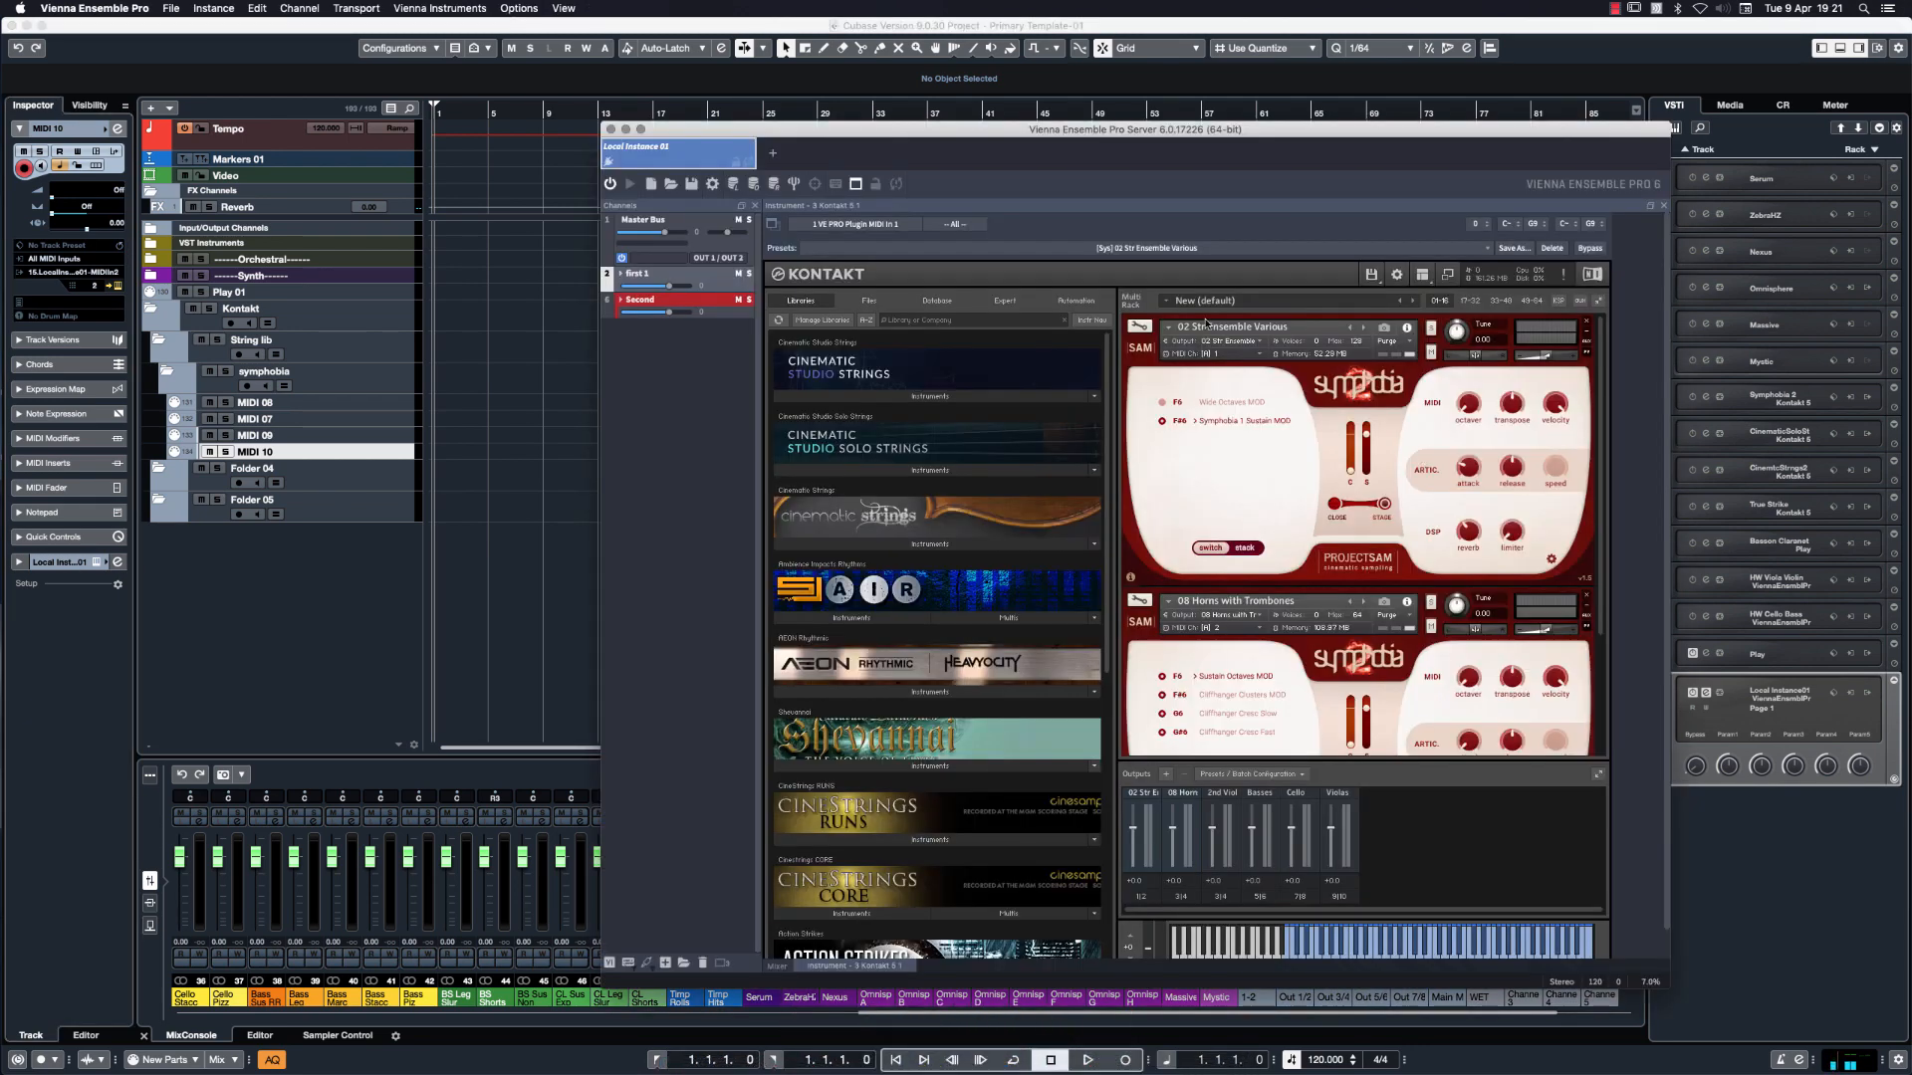
pyautogui.moveTo(1272, 146); pyautogui.dragTo(1153, 85)
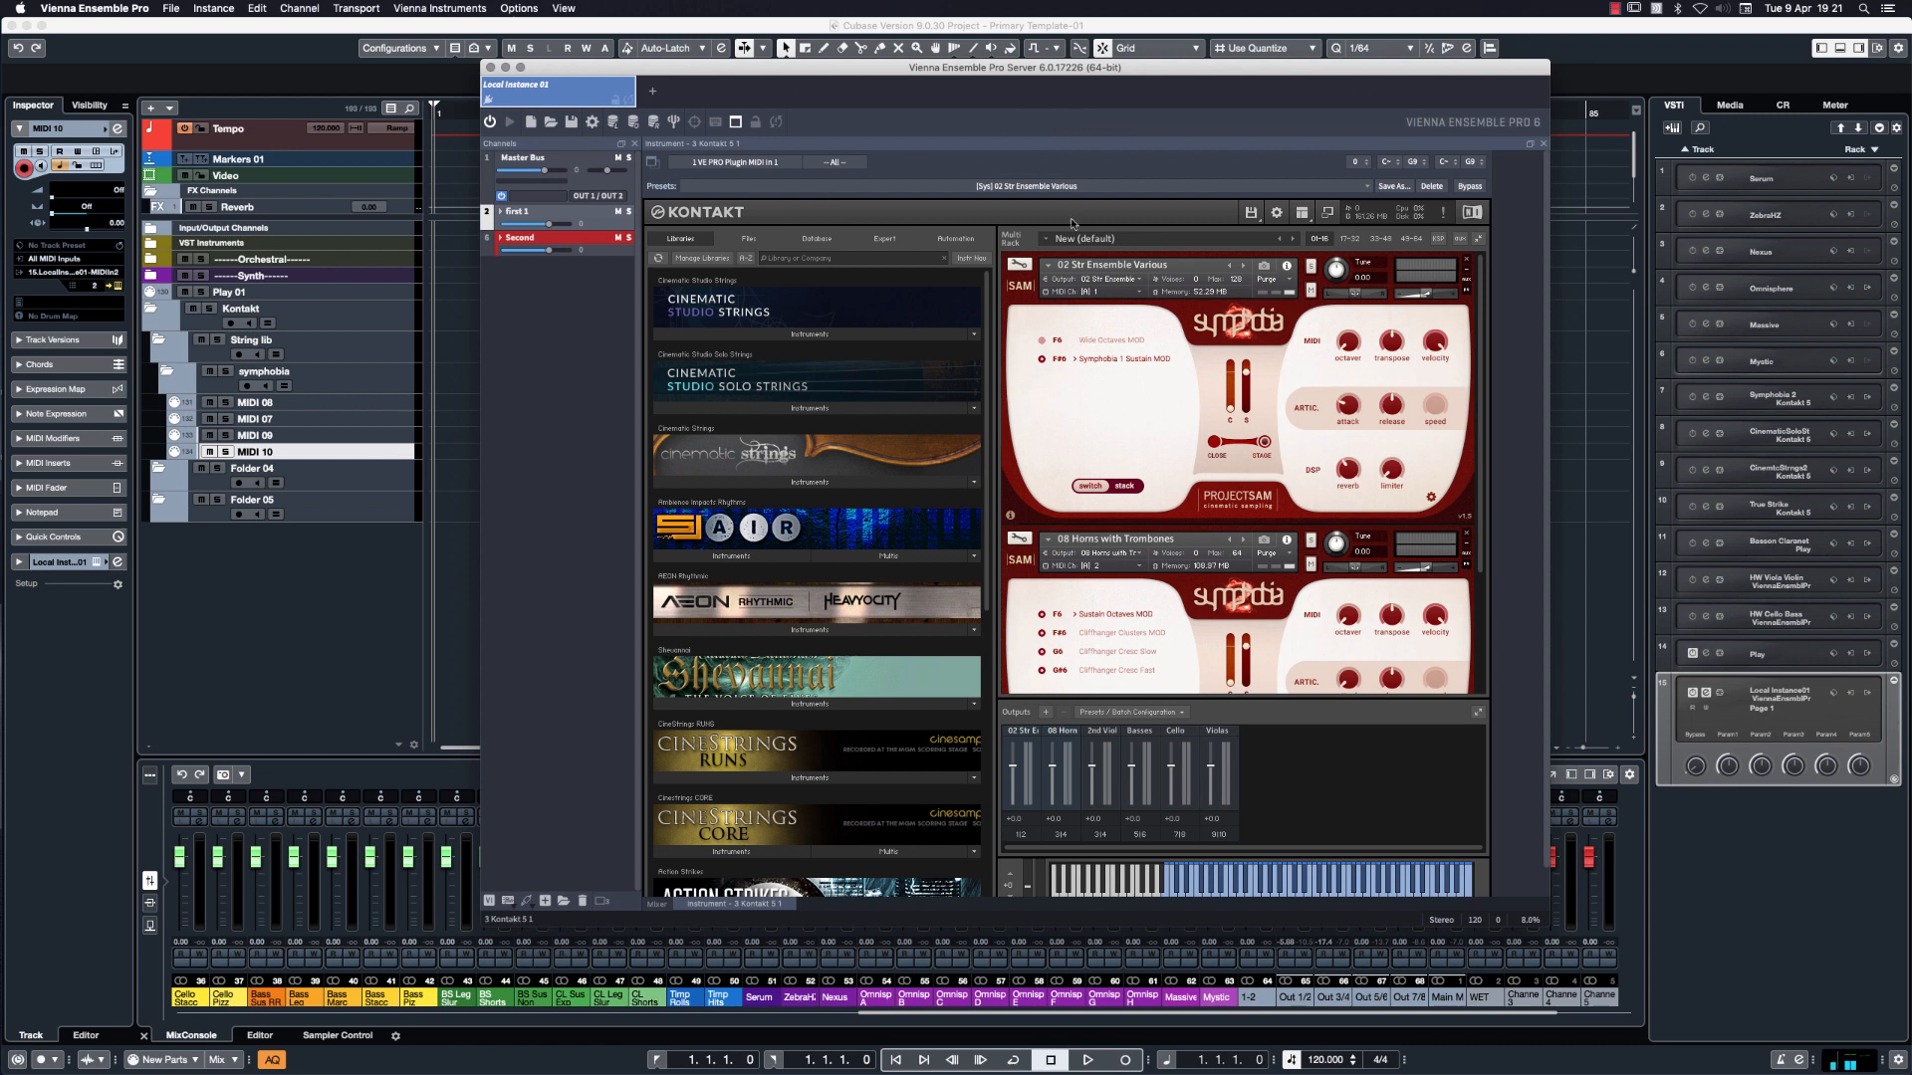
pyautogui.click(1289, 279)
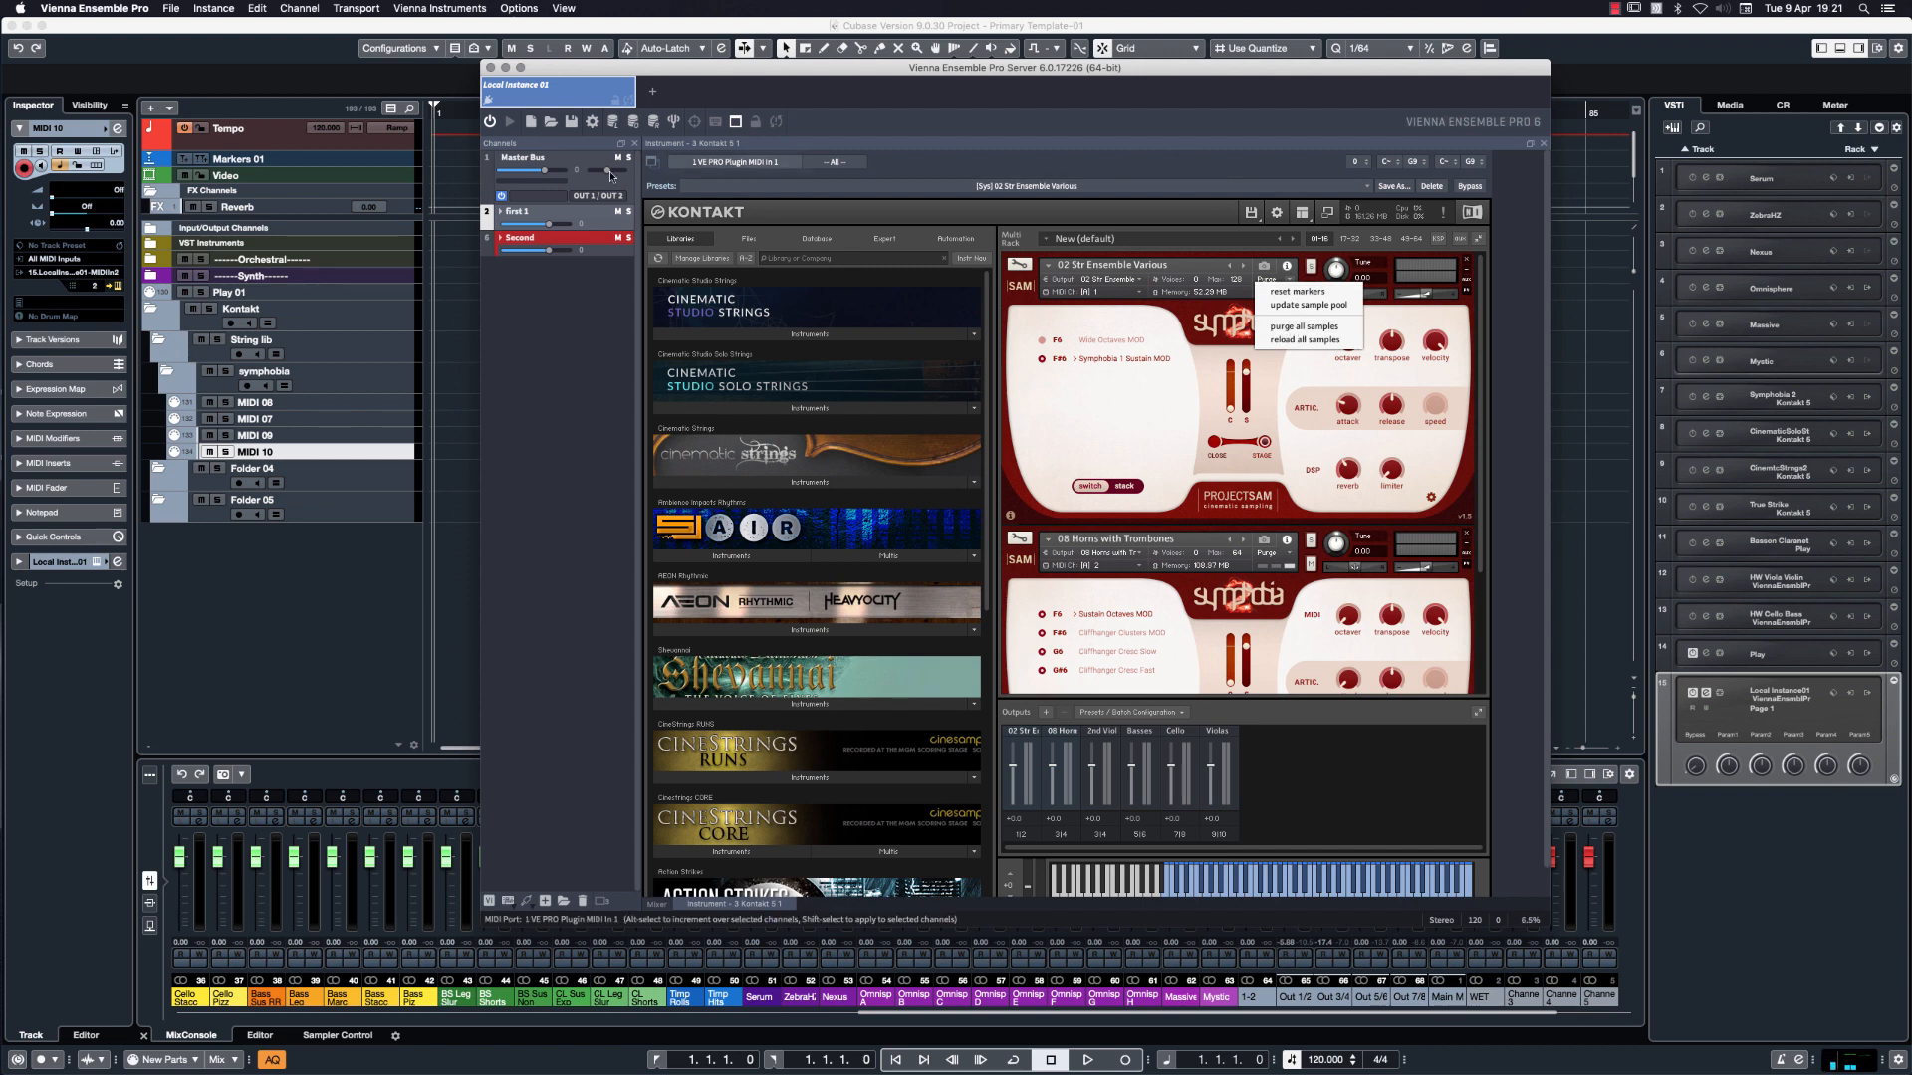
# Expand the Second folder, open the Play 1 instrument and purge the samples of all its instruments.
pyautogui.click(501, 238)
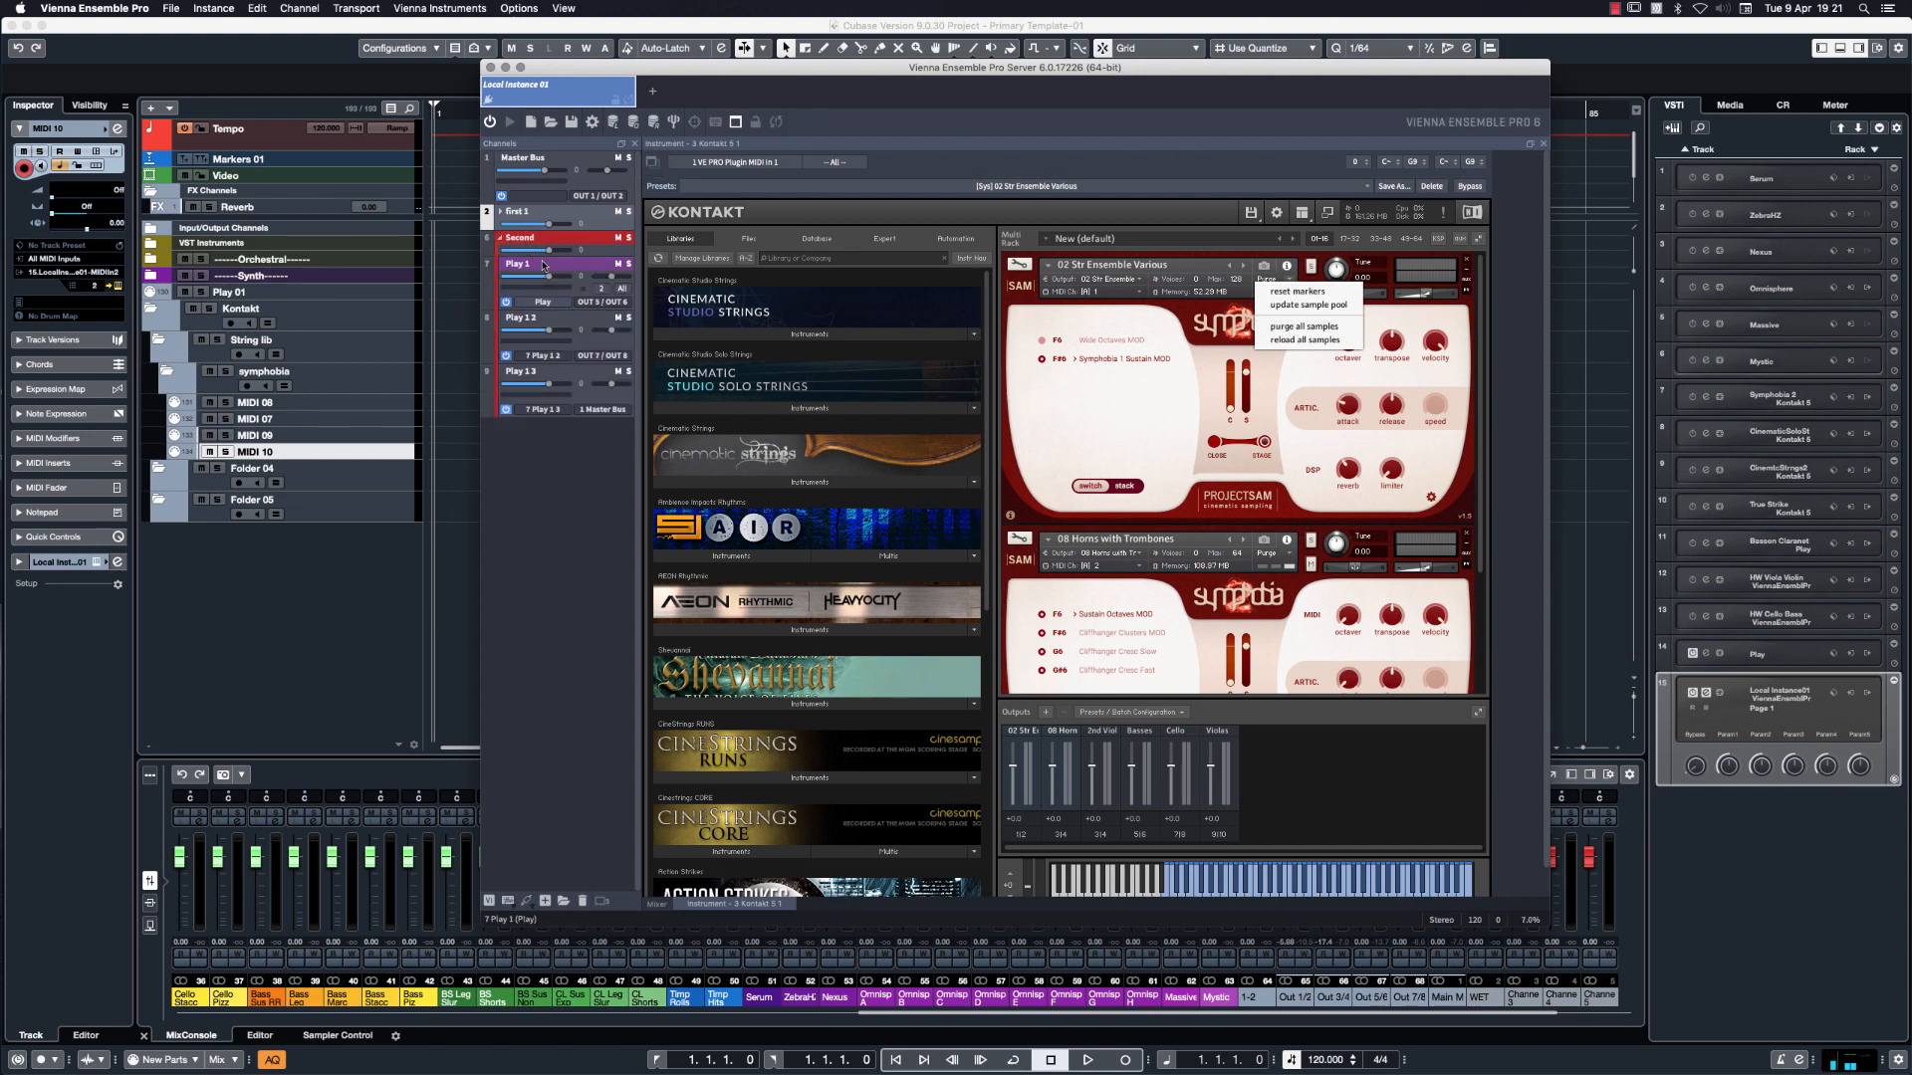
pyautogui.click(528, 263)
pyautogui.click(658, 212)
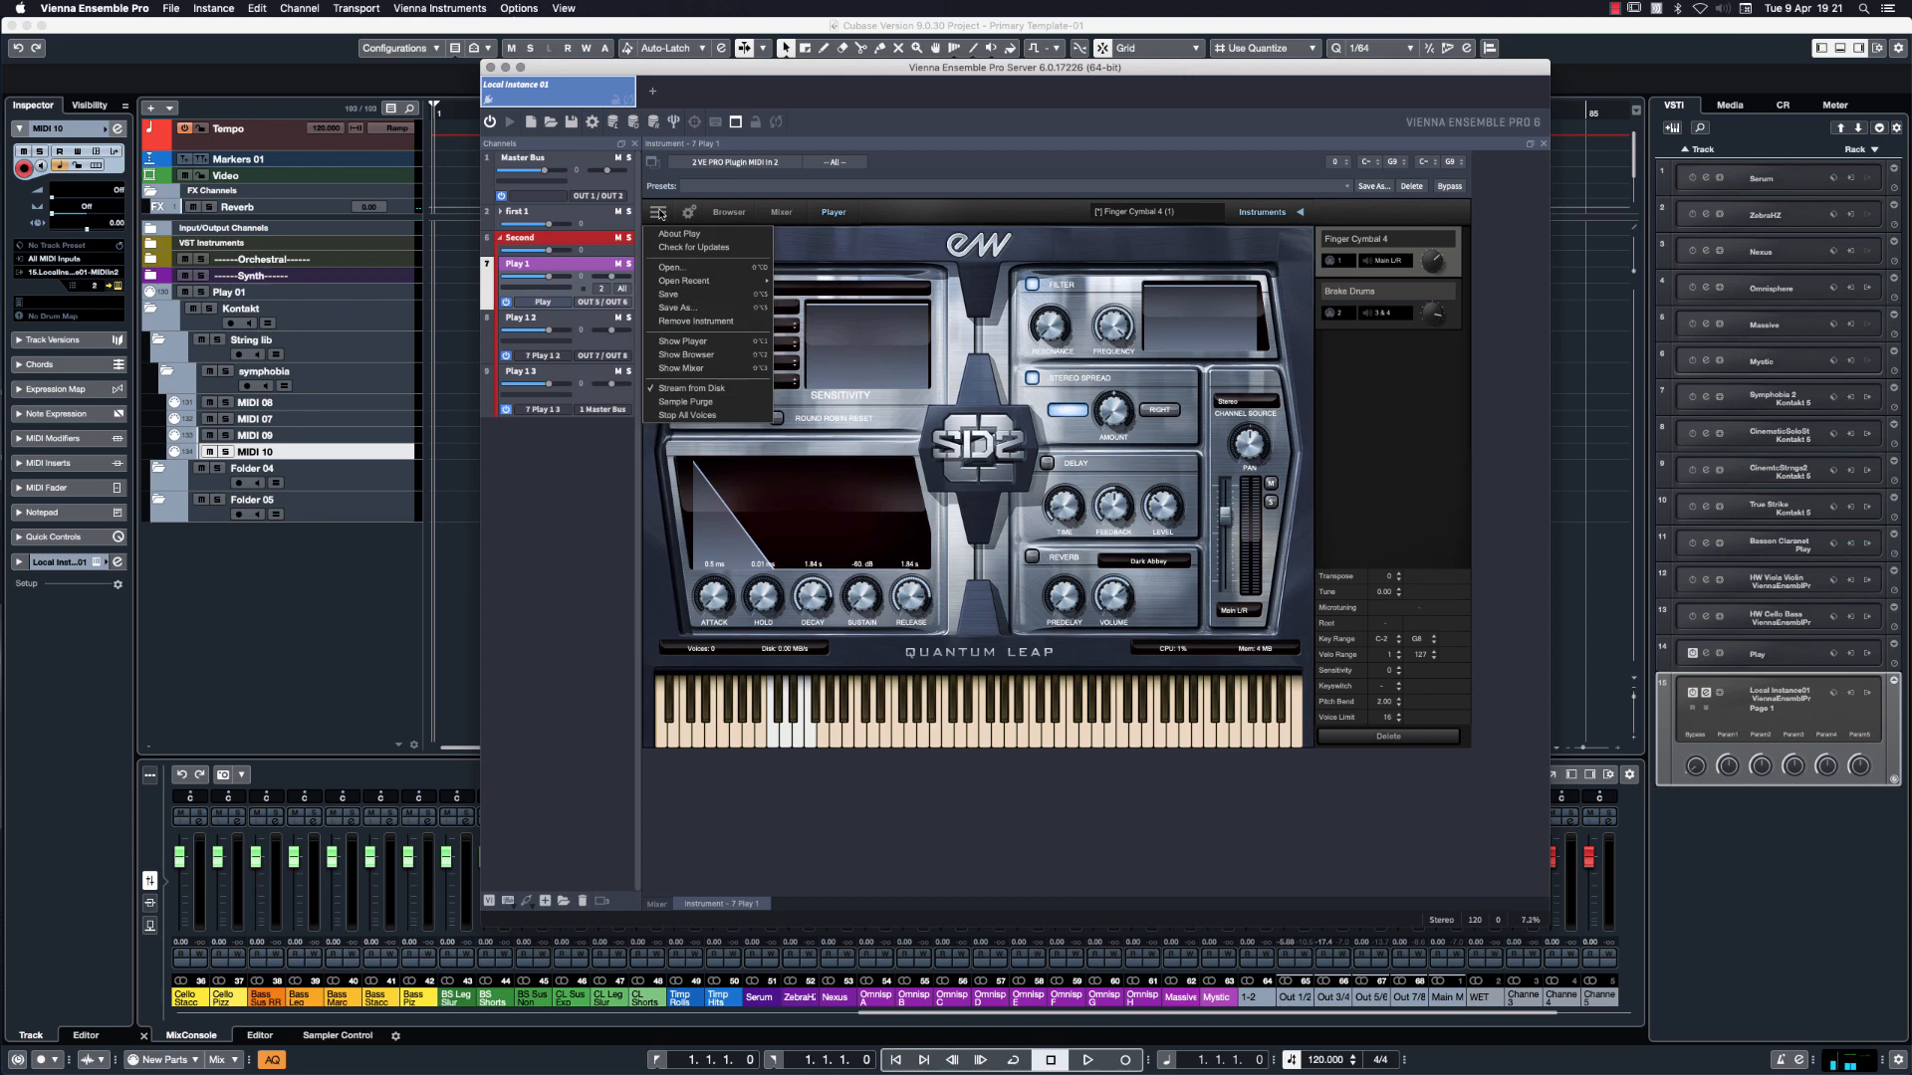
pyautogui.click(703, 402)
pyautogui.click(995, 358)
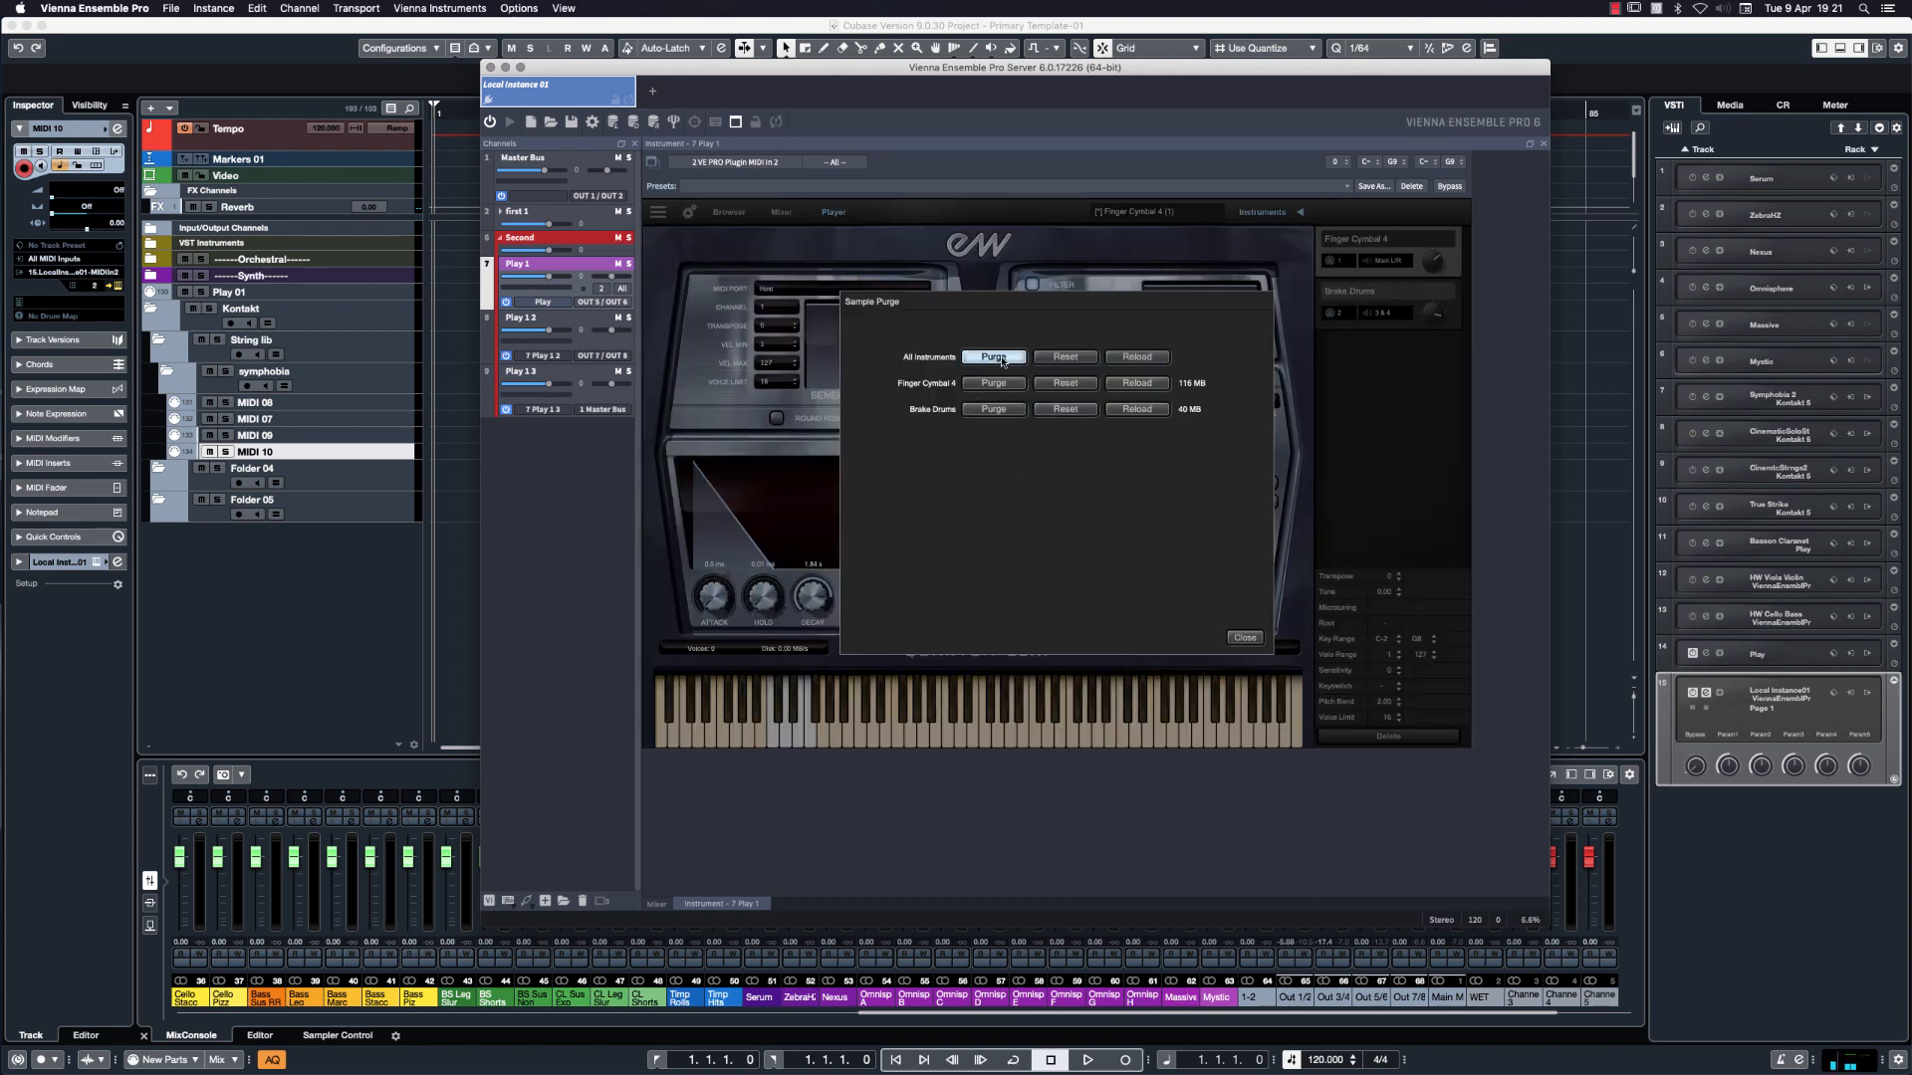
# Close the sample purge dialog, switch to Cubase and select the symphobia folder's four MIDI tracks in turn, ending on the first one.
pyautogui.click(1245, 638)
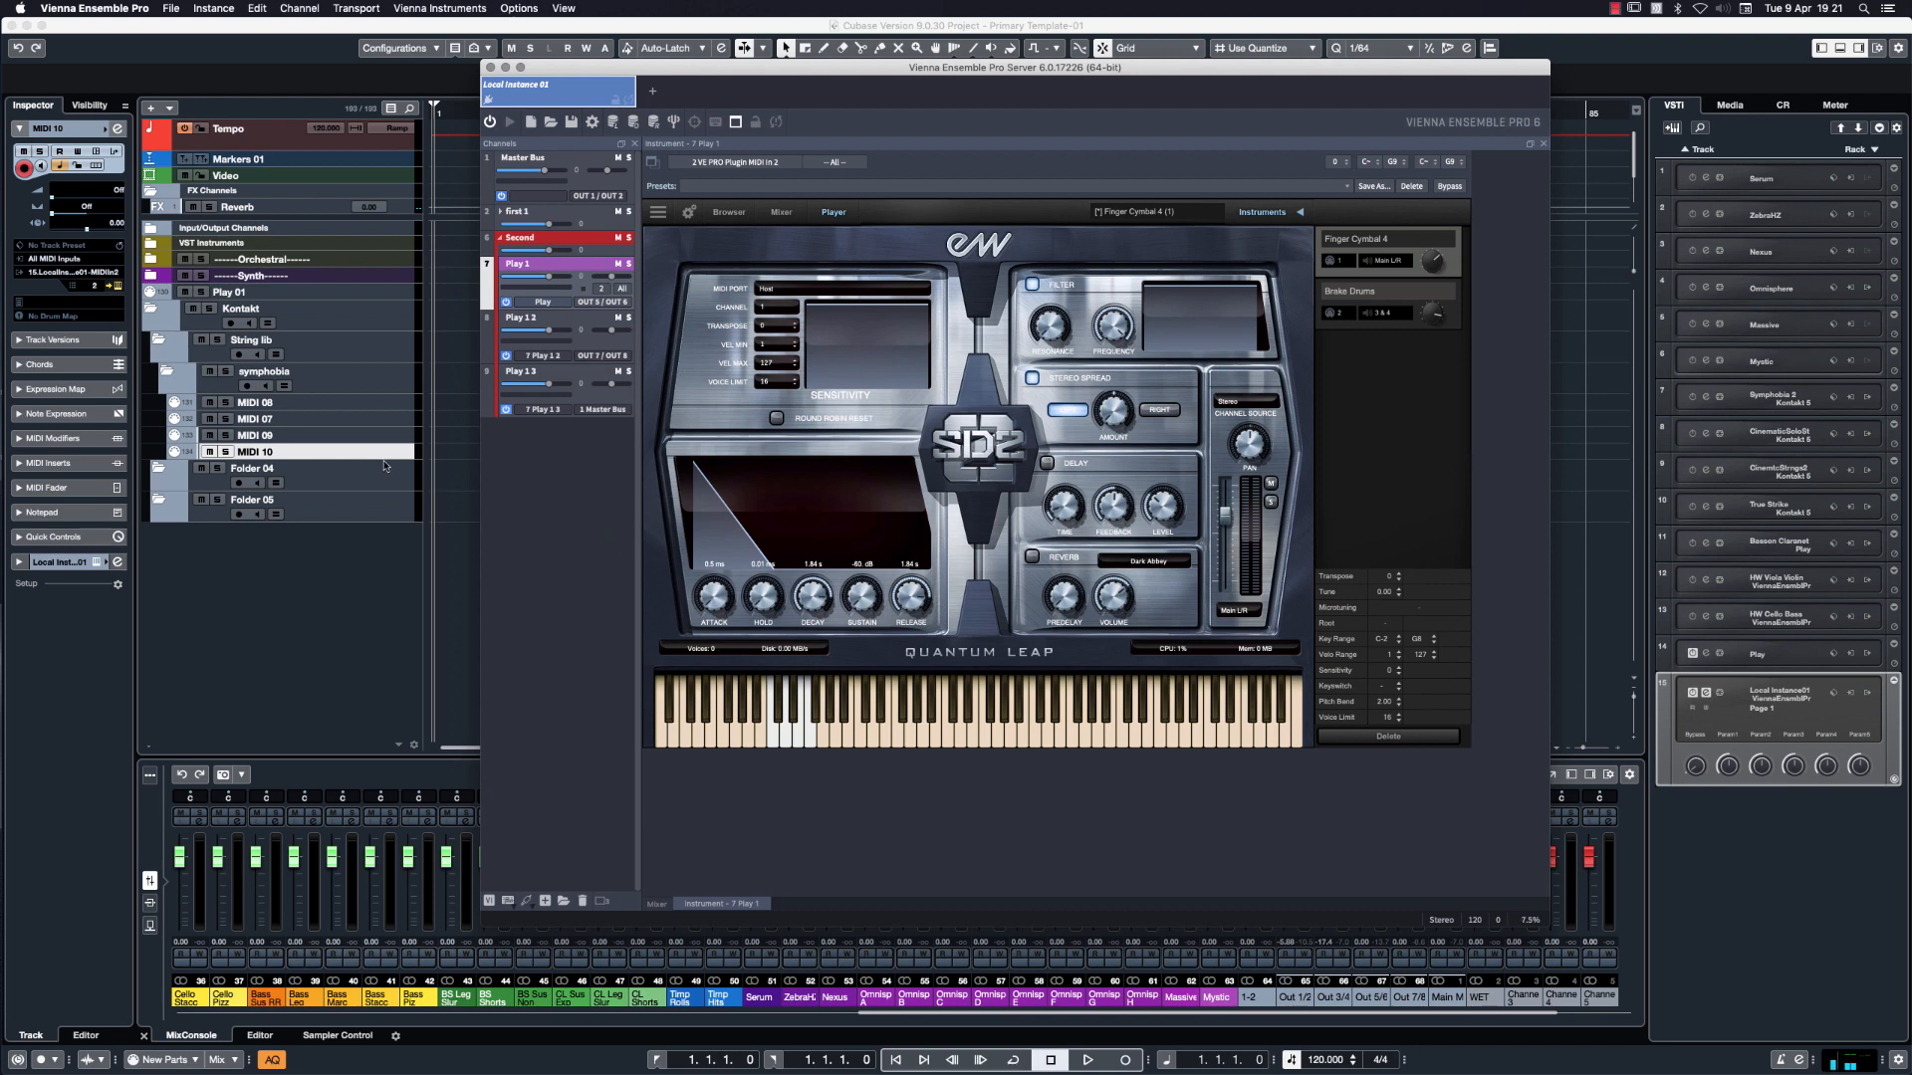
pyautogui.click(359, 403)
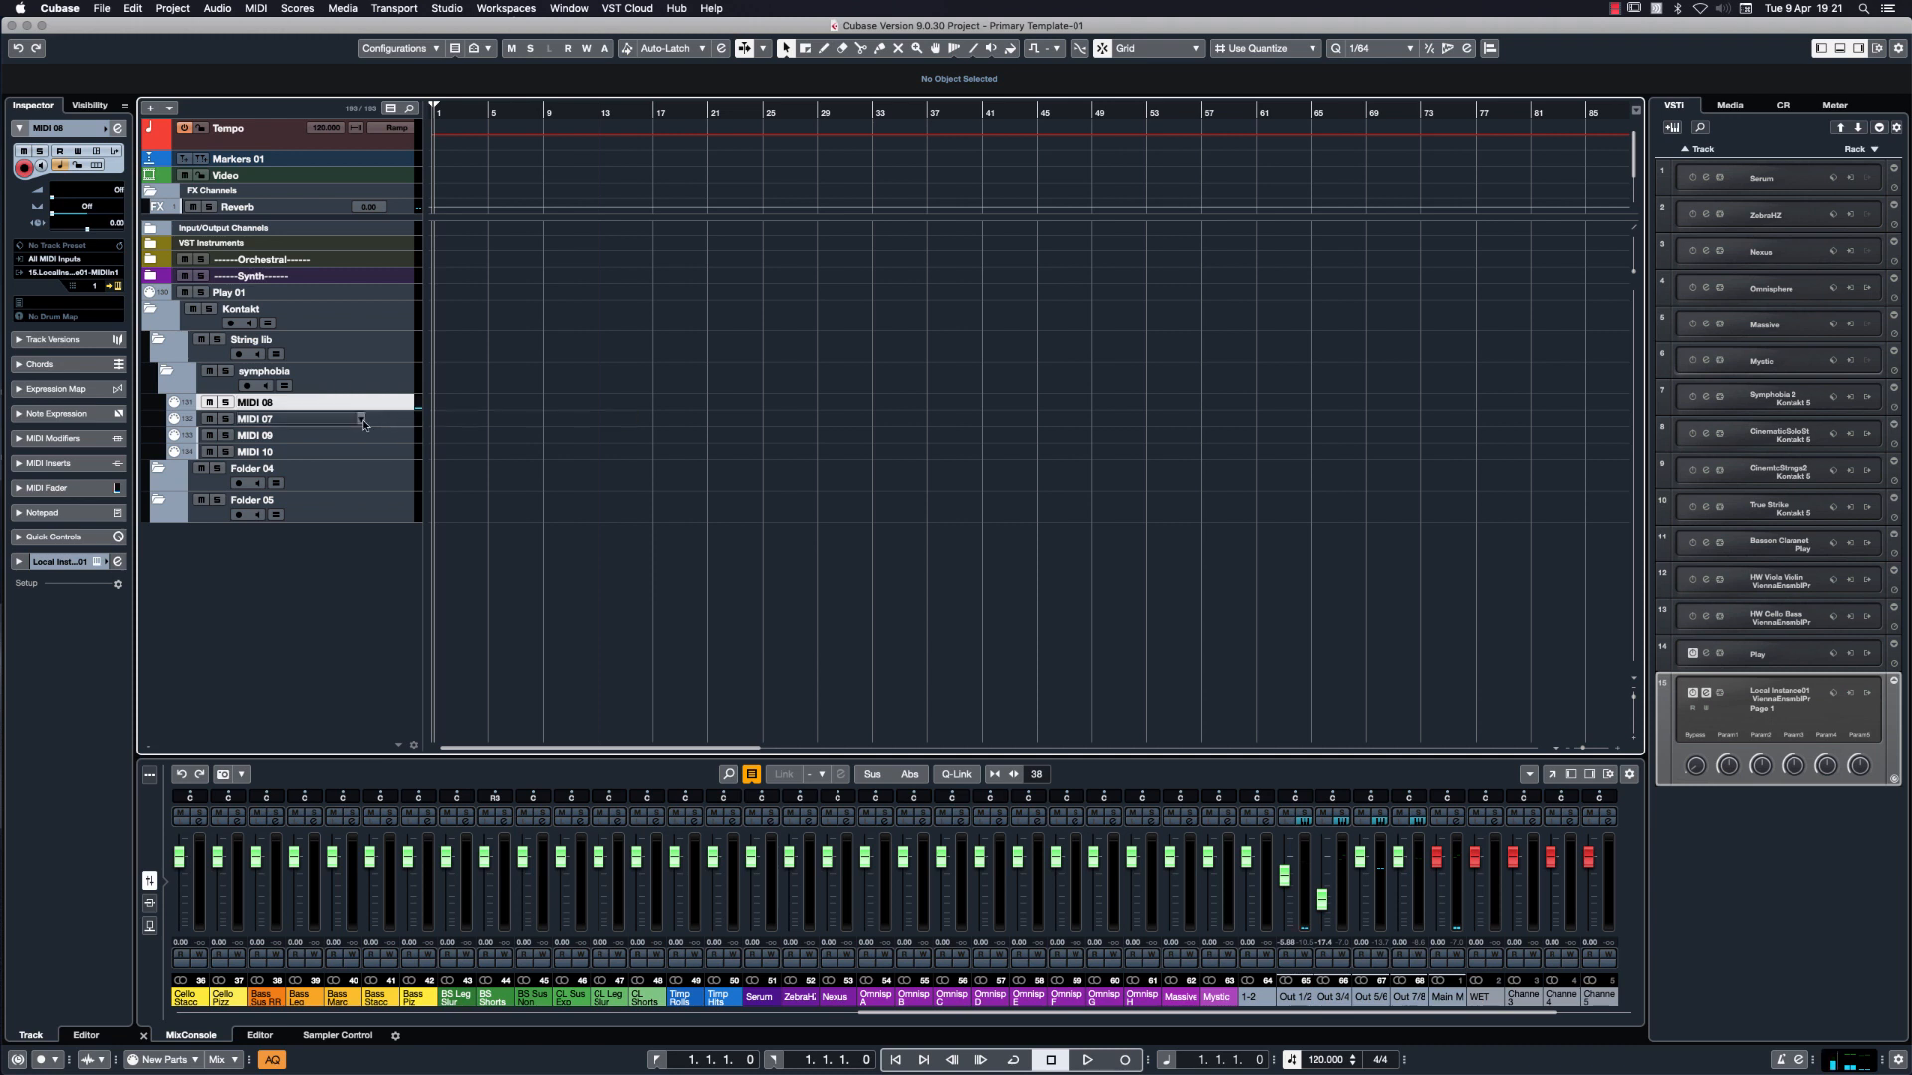
pyautogui.press('Down')
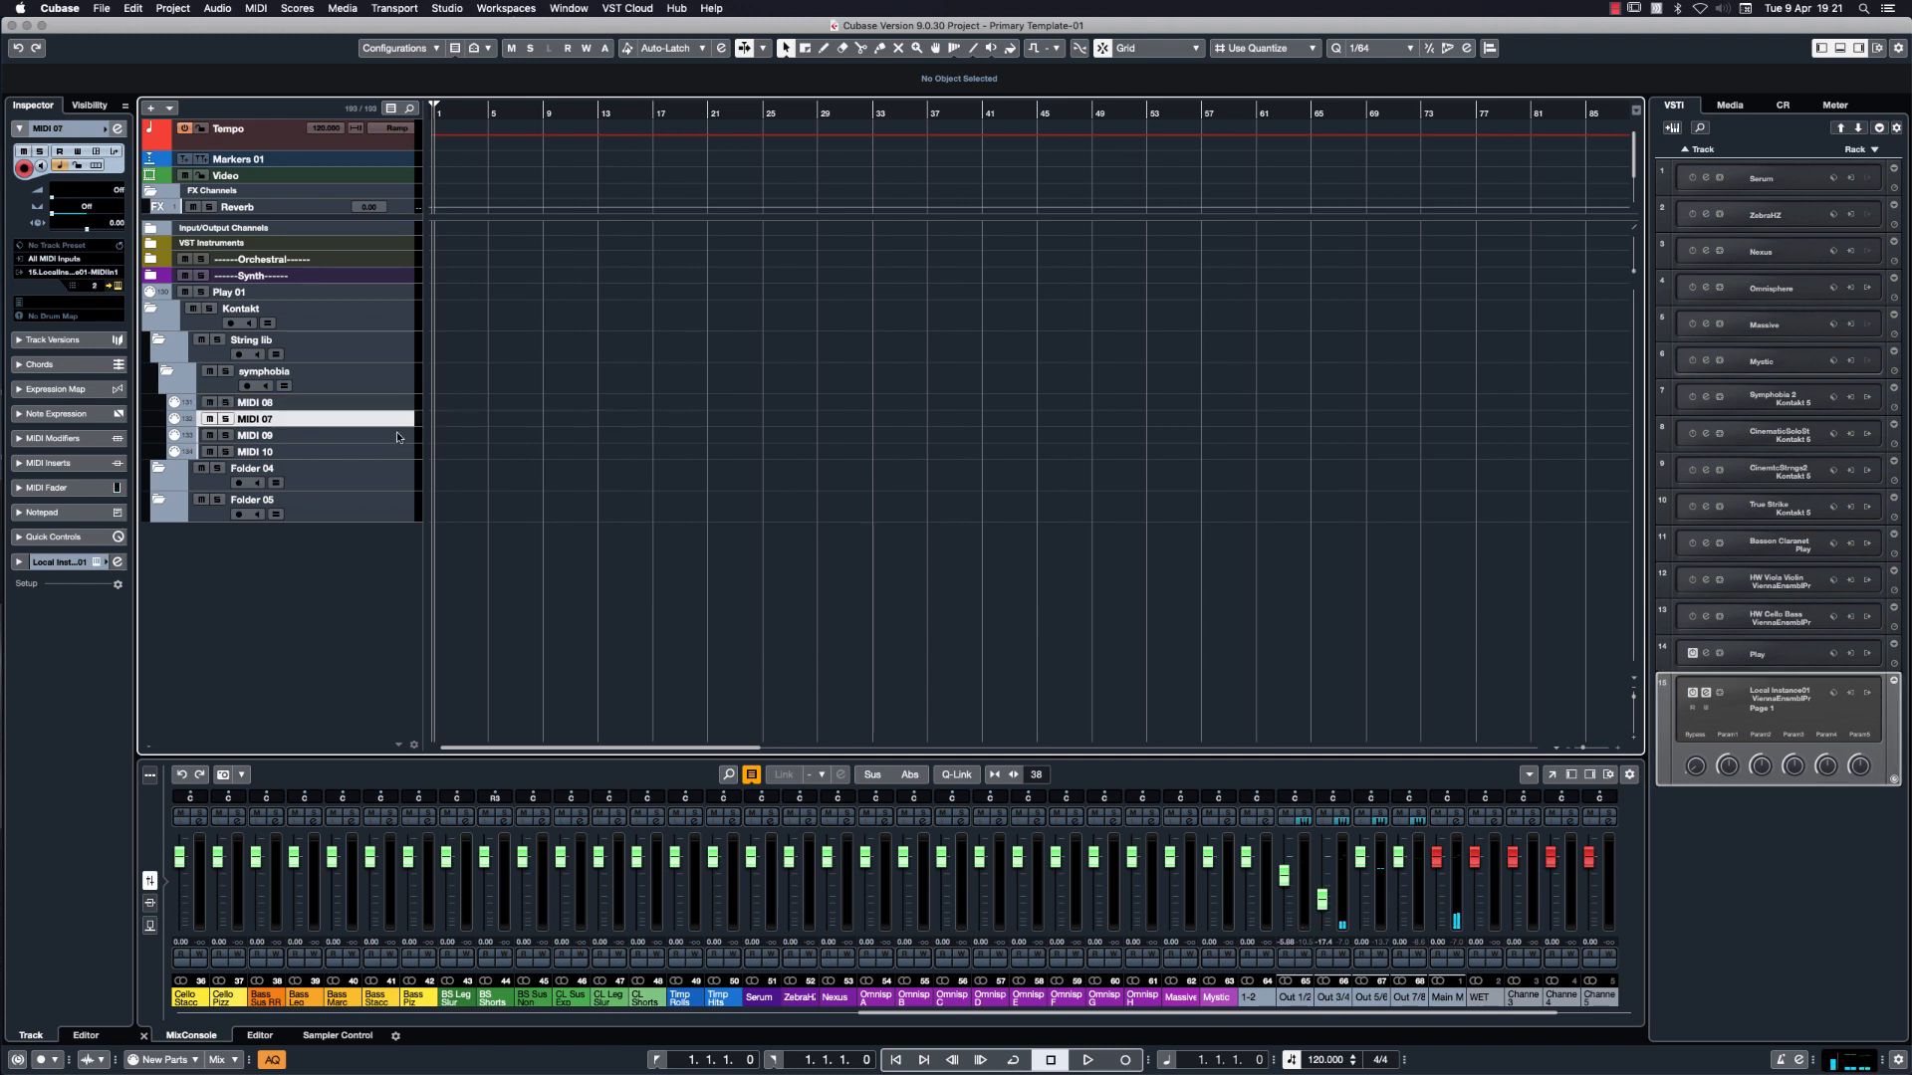
pyautogui.press('Down')
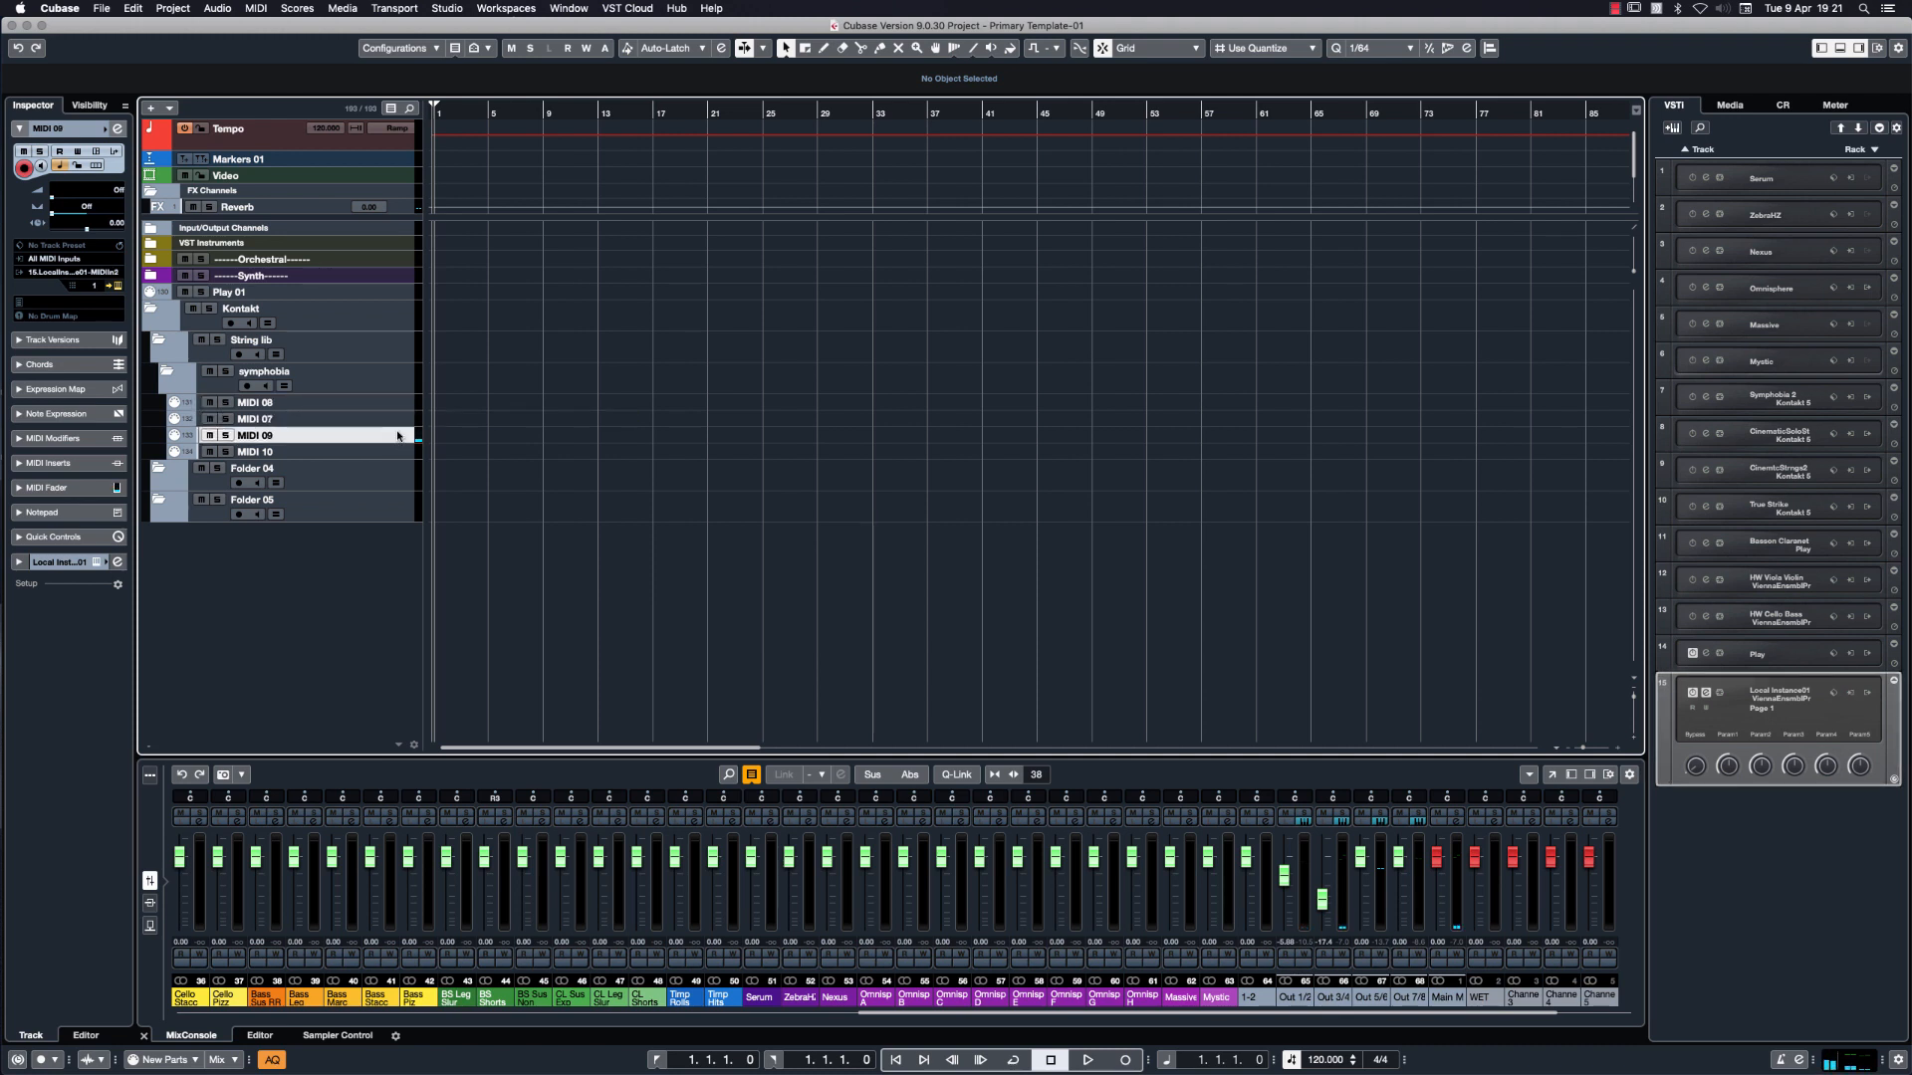
pyautogui.click(391, 454)
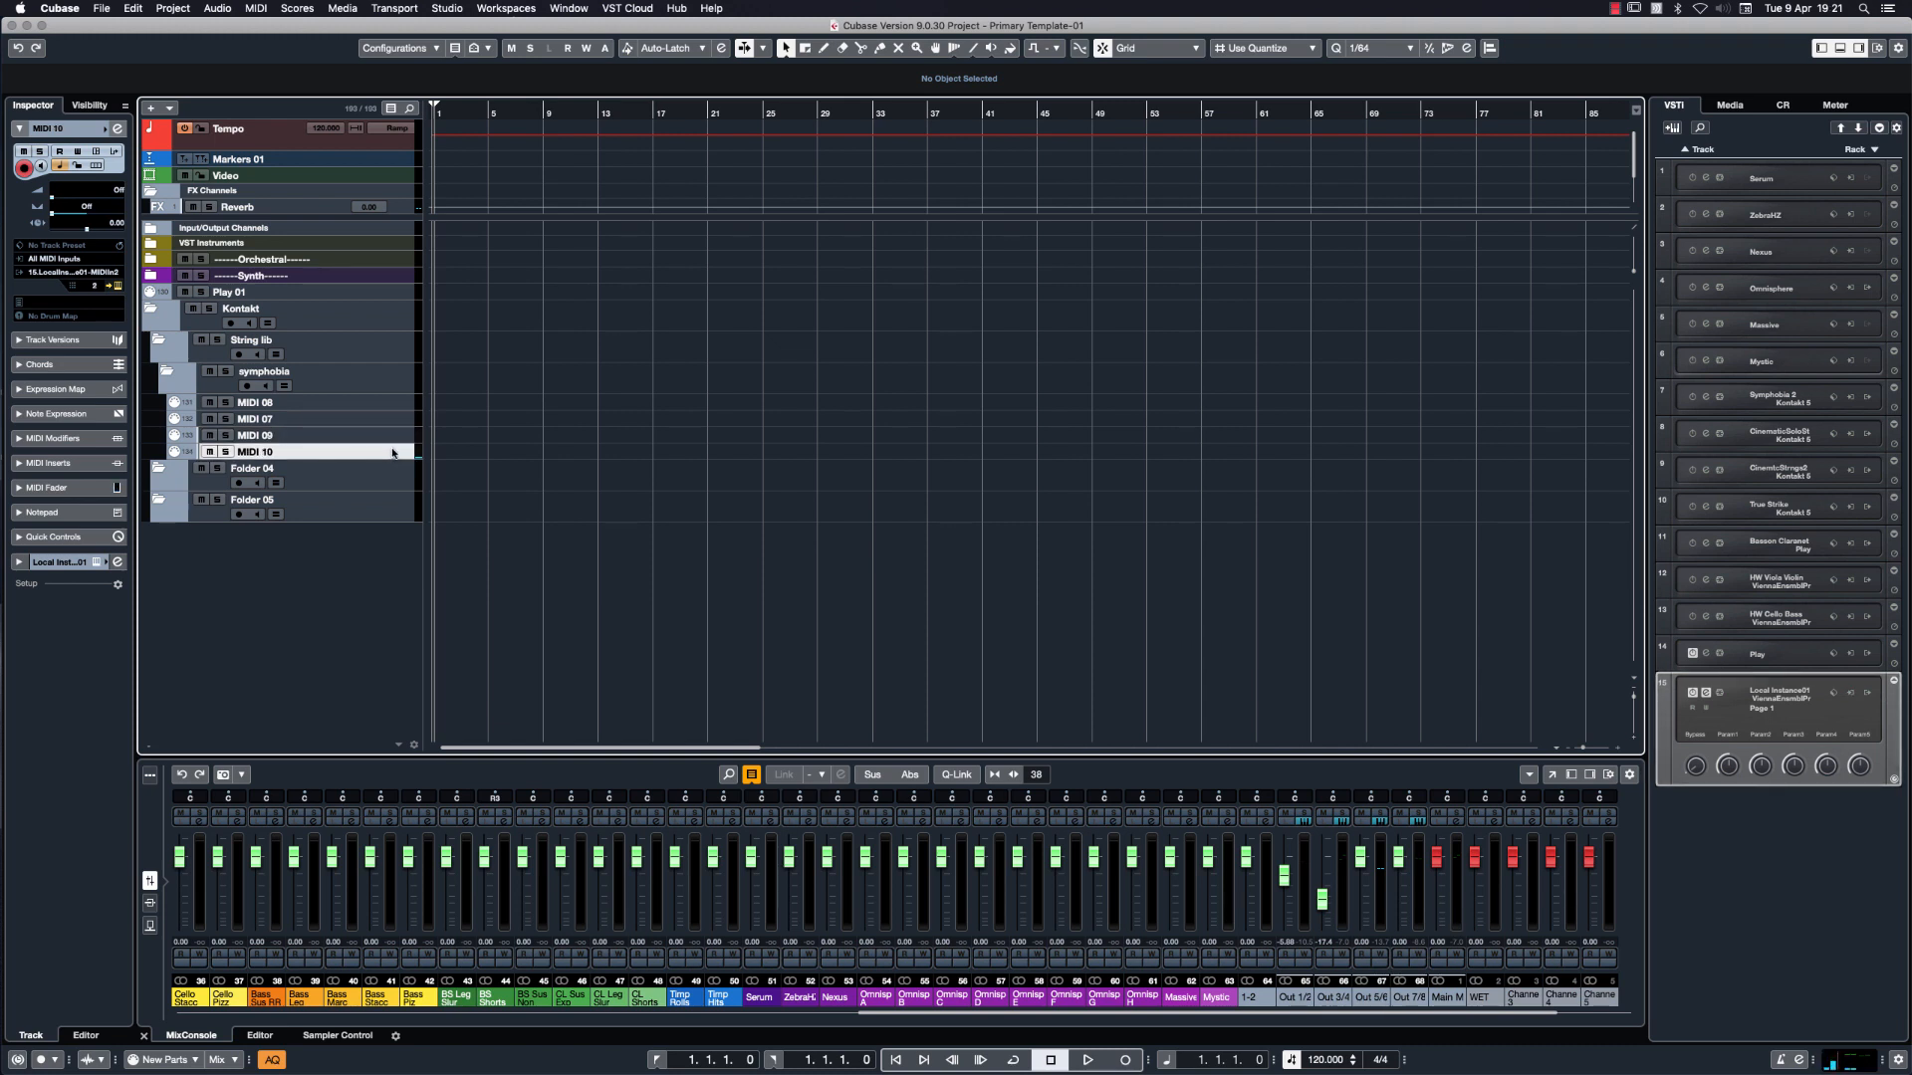
pyautogui.click(370, 403)
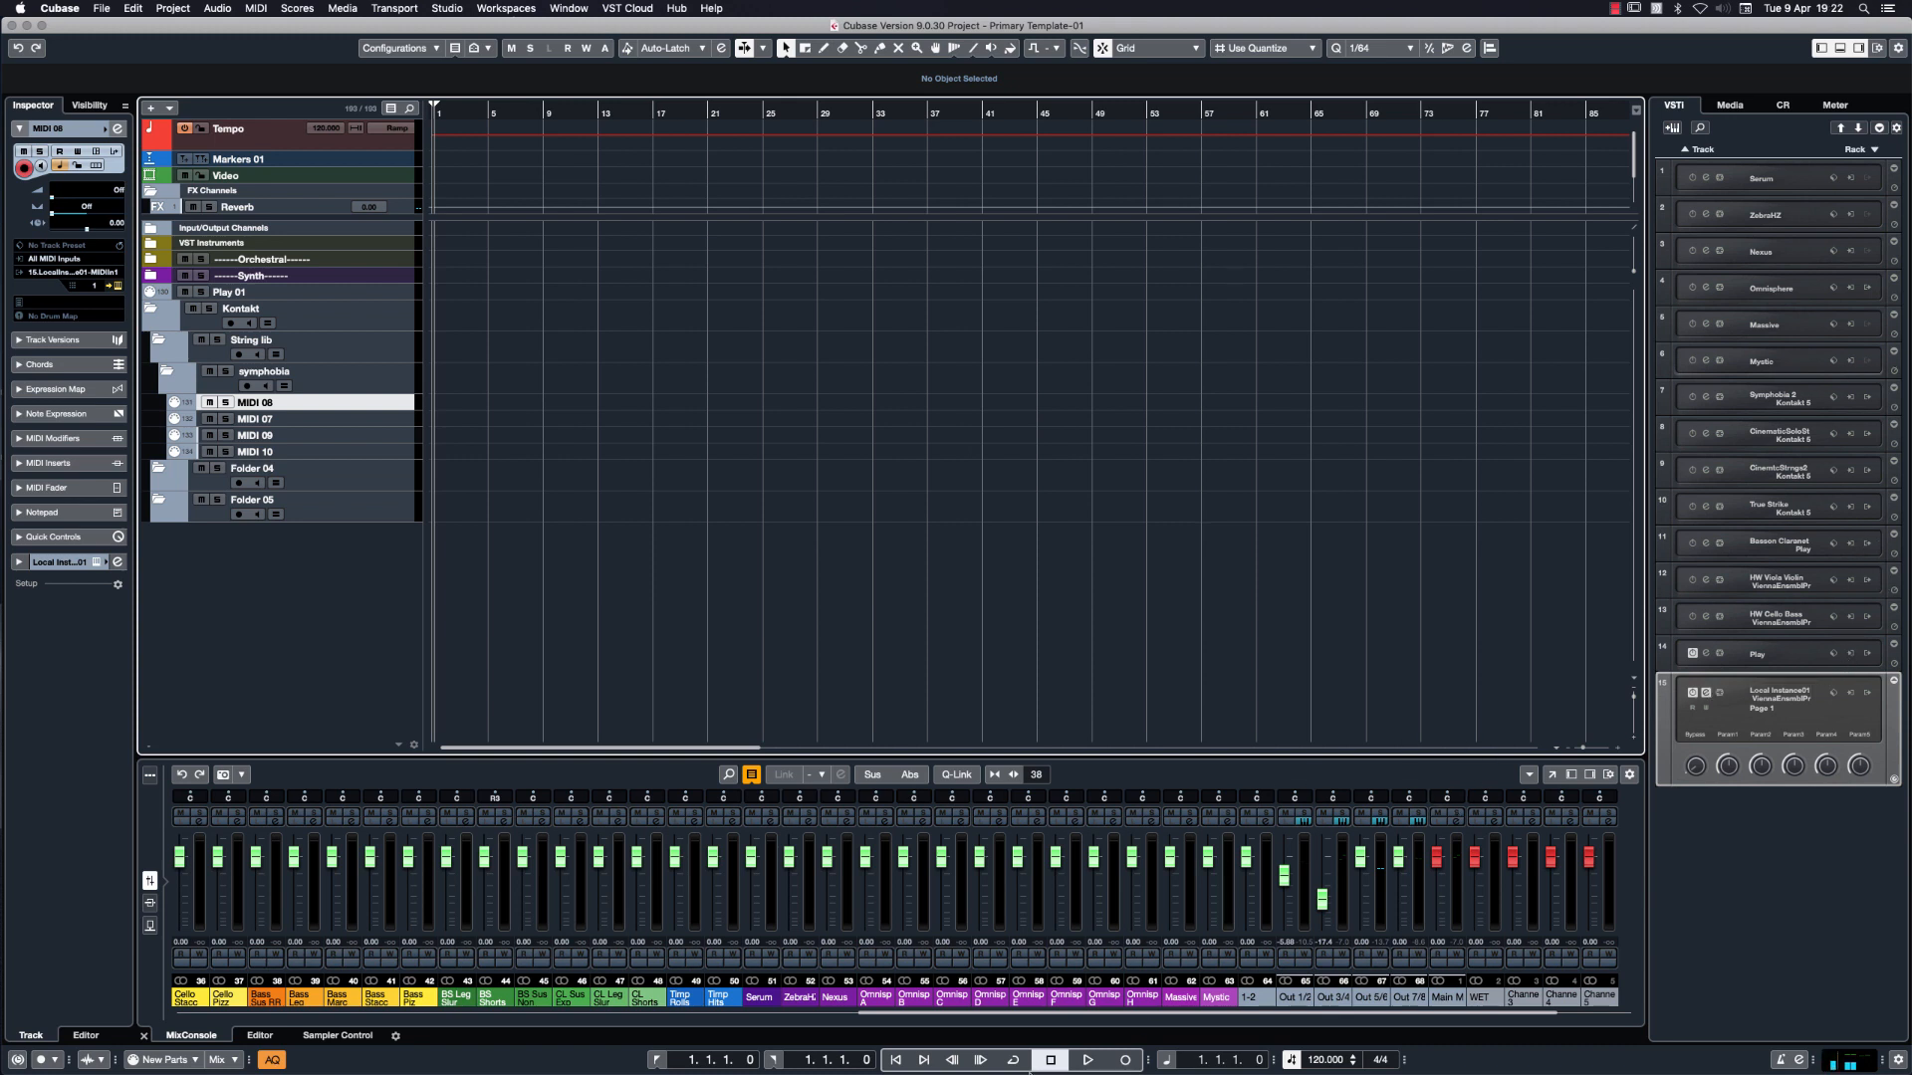
# Switch to Vienna Ensemble Pro and purge all samples of 02 Str Ensemble Various and 08 Horns with Trombones in the first 1 folder's Kontakt 5 1.
pyautogui.moveTo(1005, 1071)
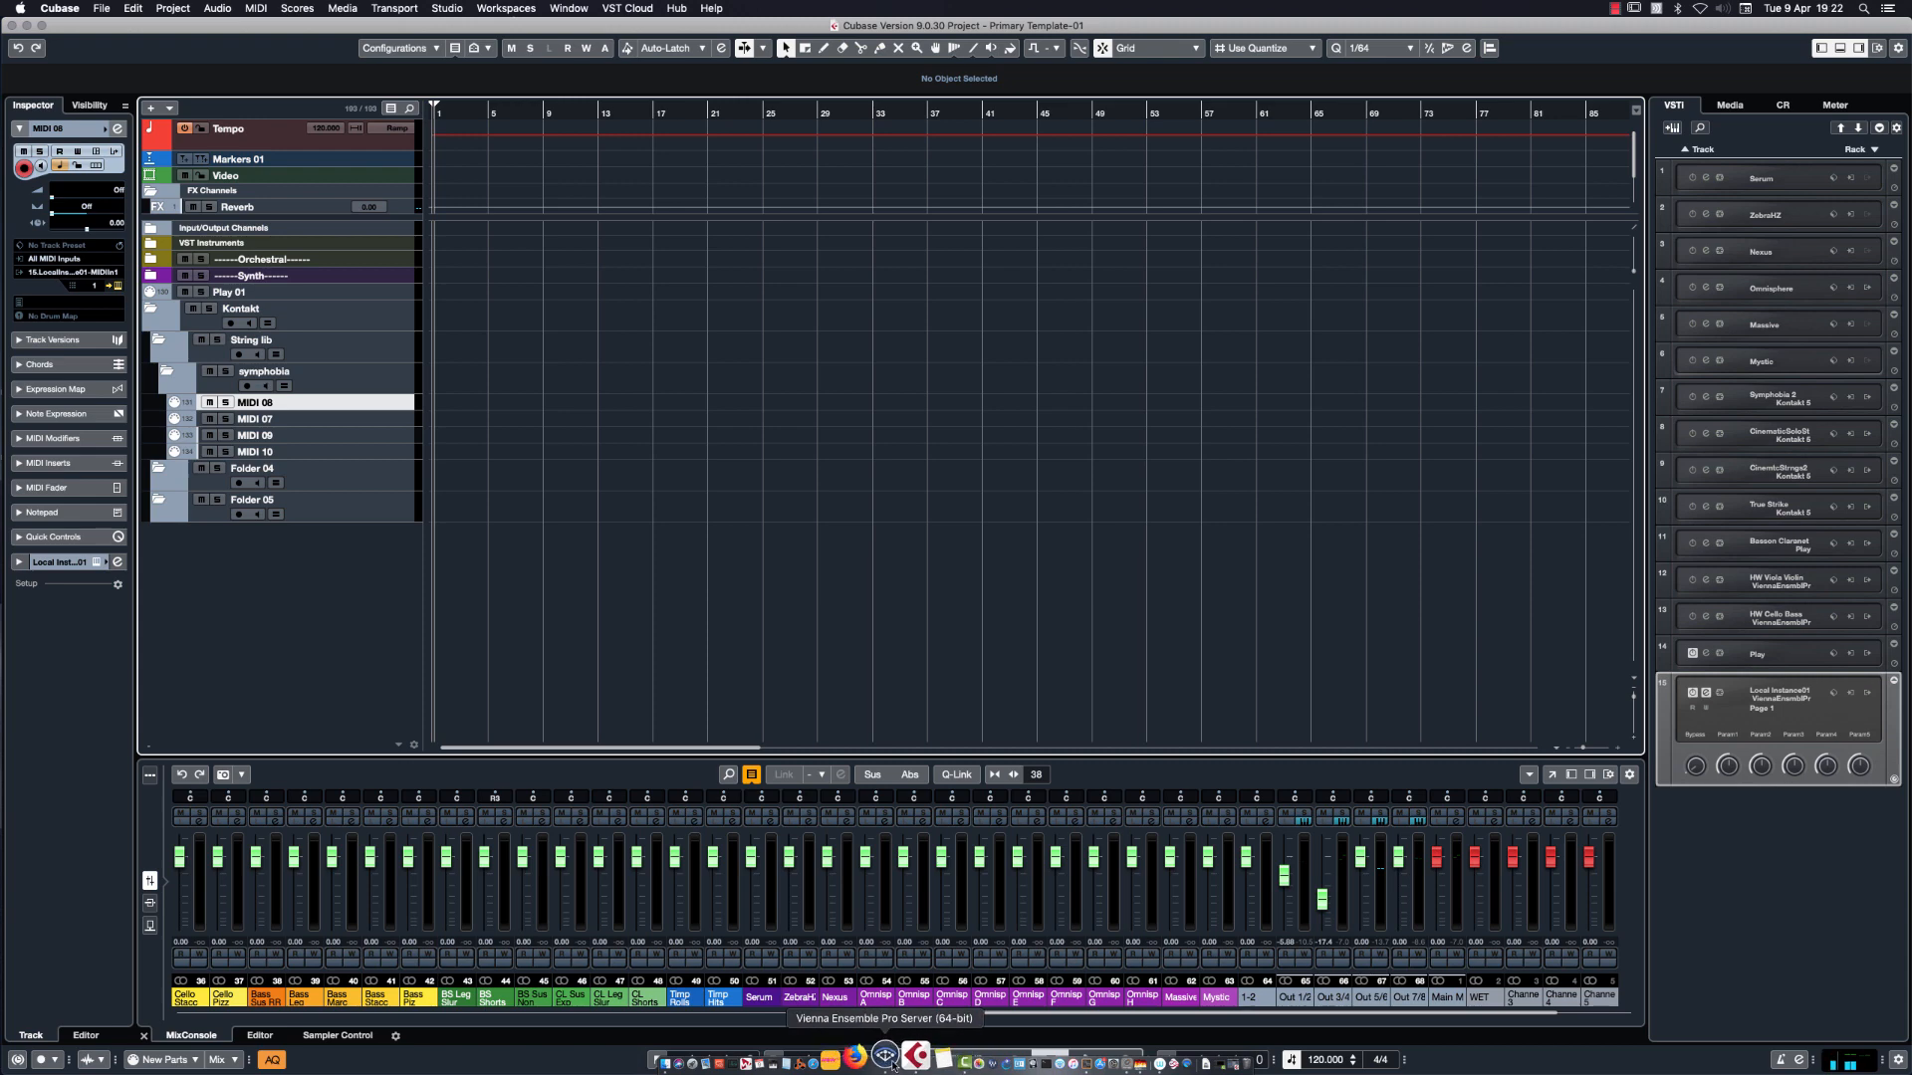
pyautogui.click(865, 1058)
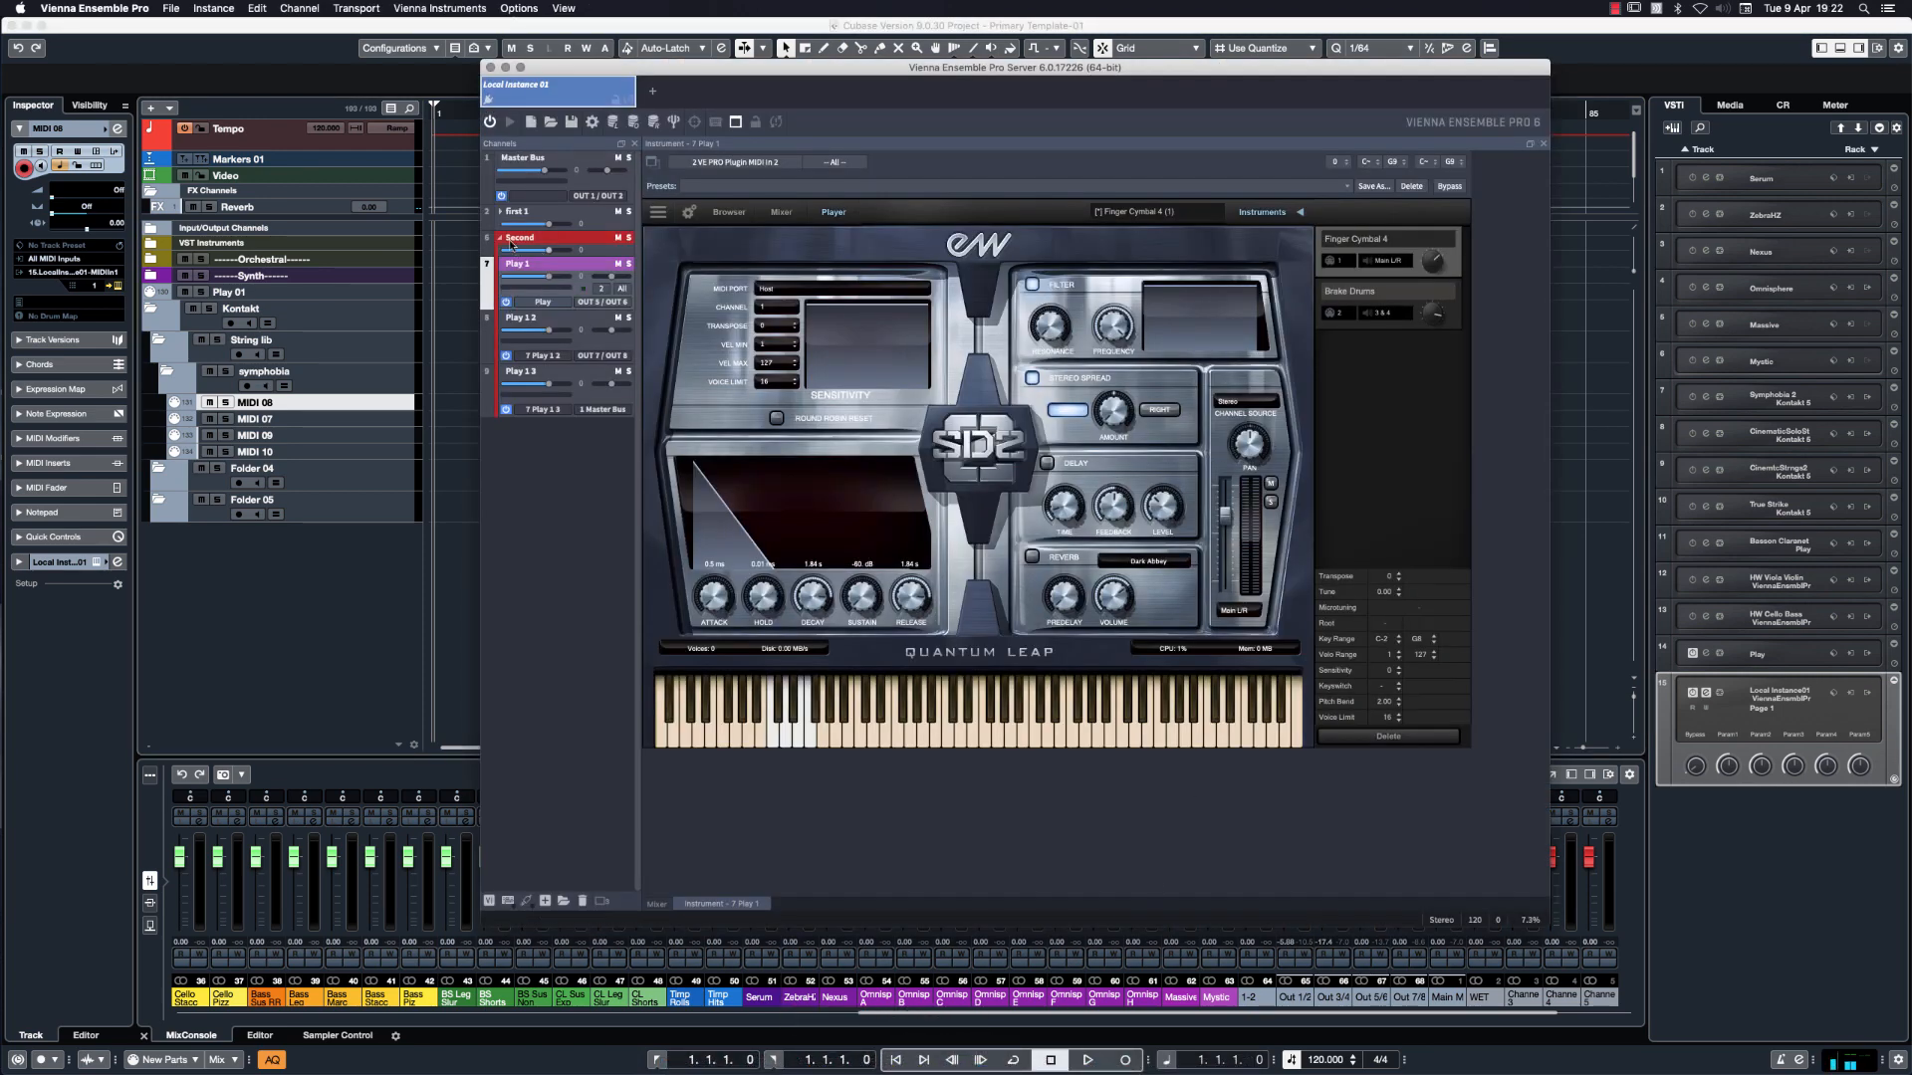
pyautogui.click(500, 211)
pyautogui.click(565, 242)
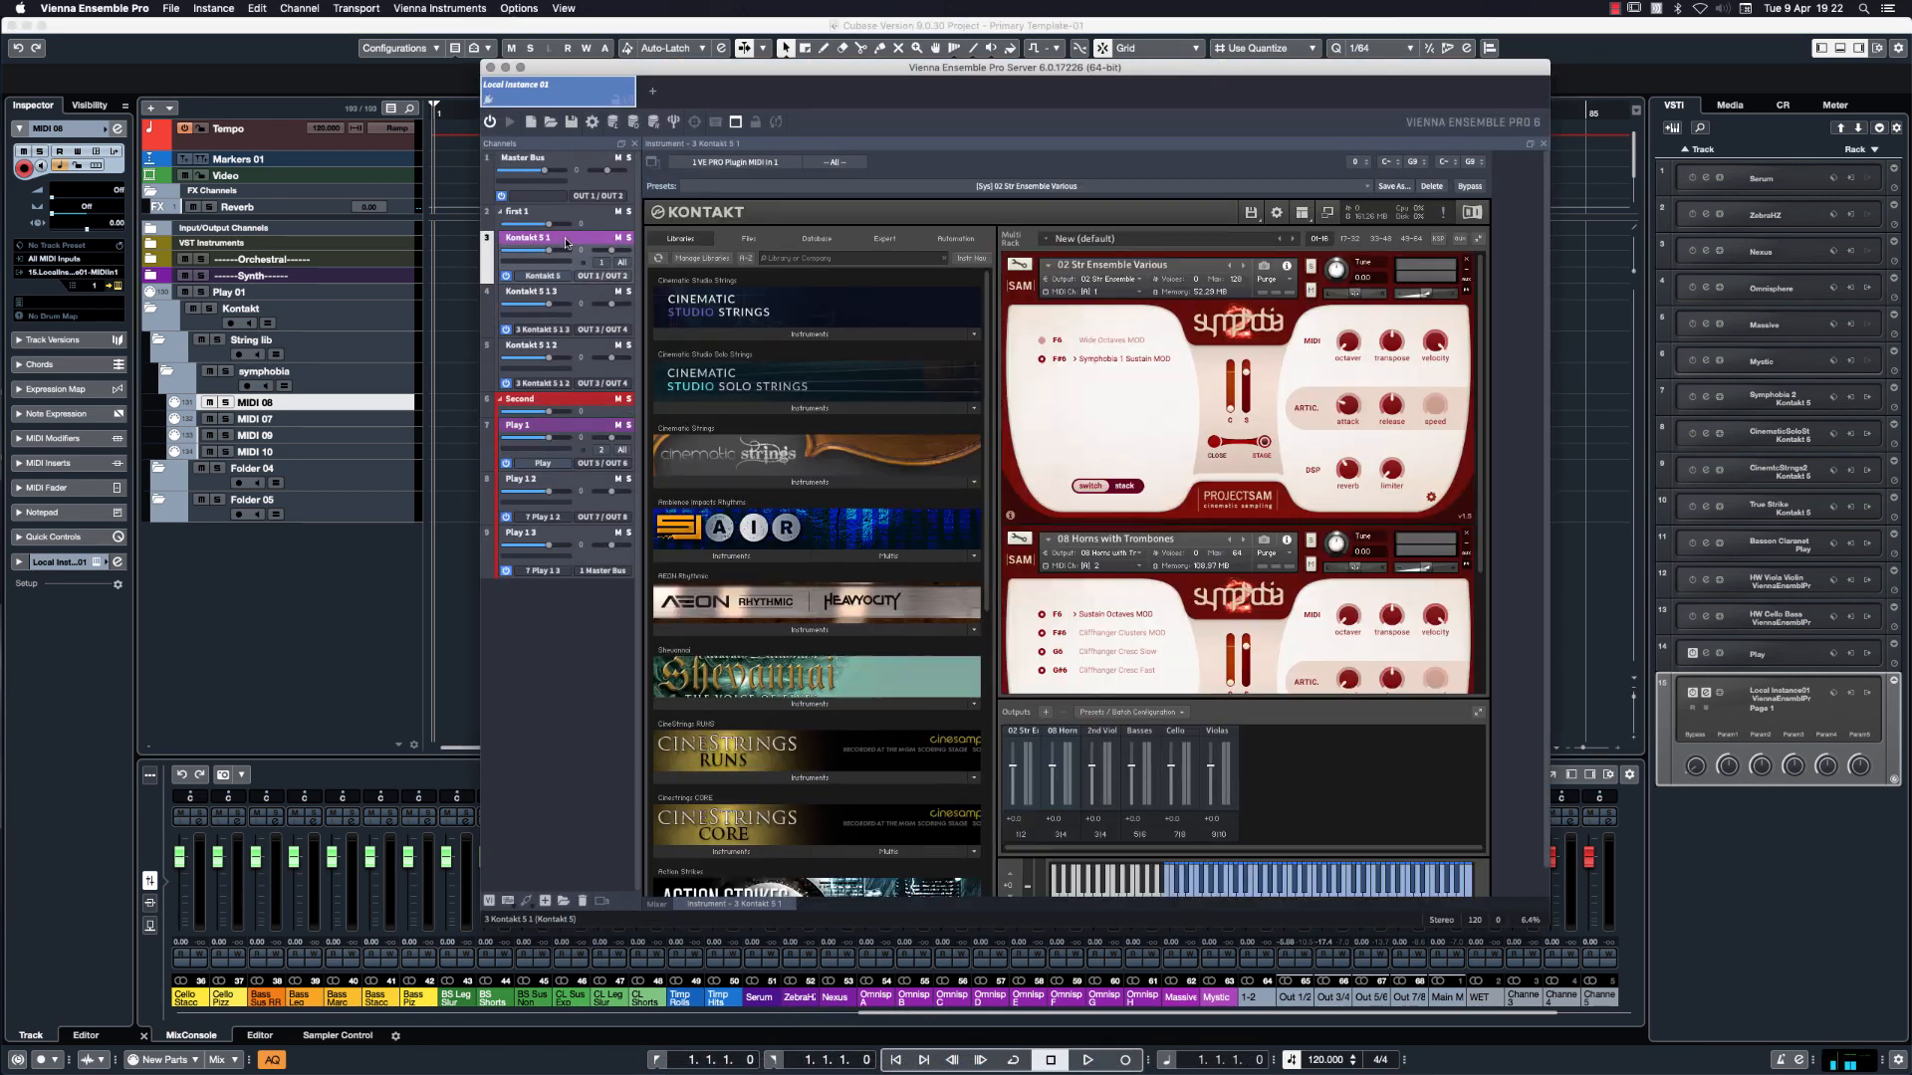
pyautogui.click(1289, 285)
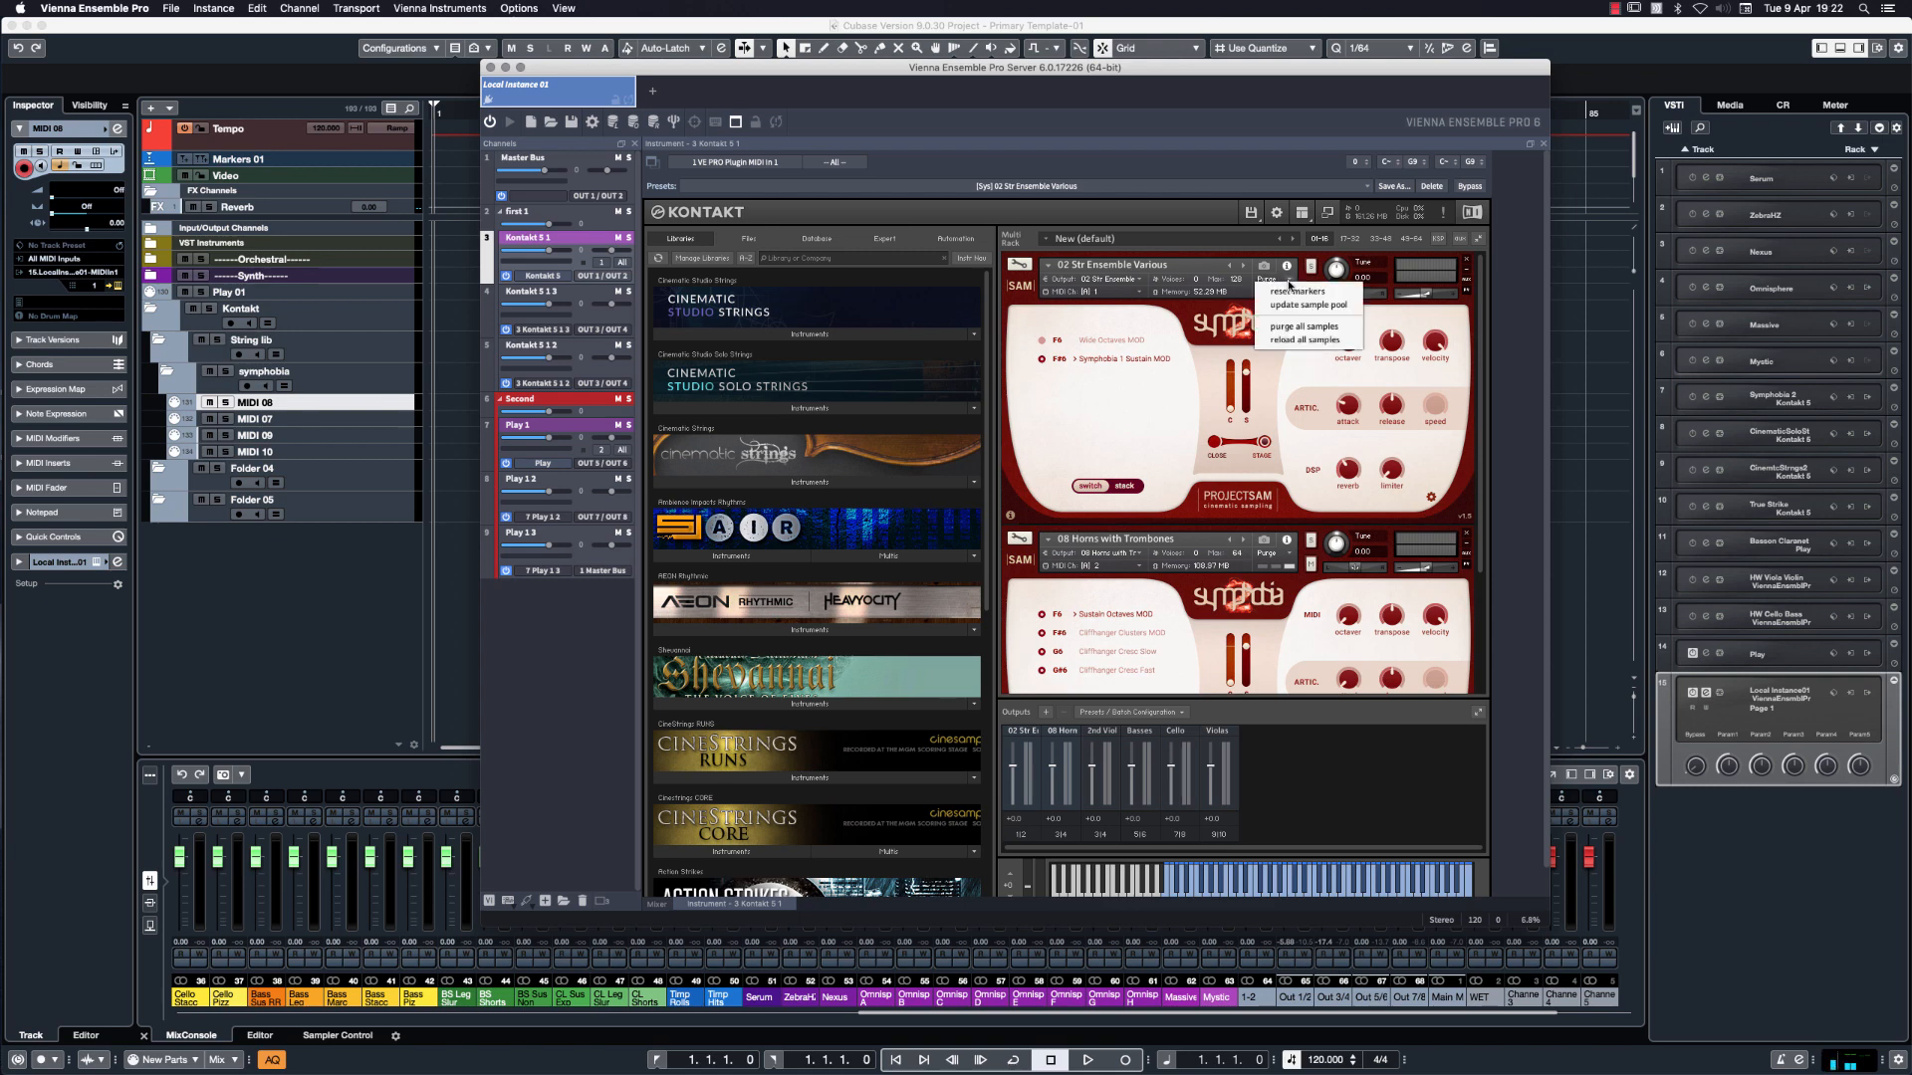
pyautogui.click(1291, 328)
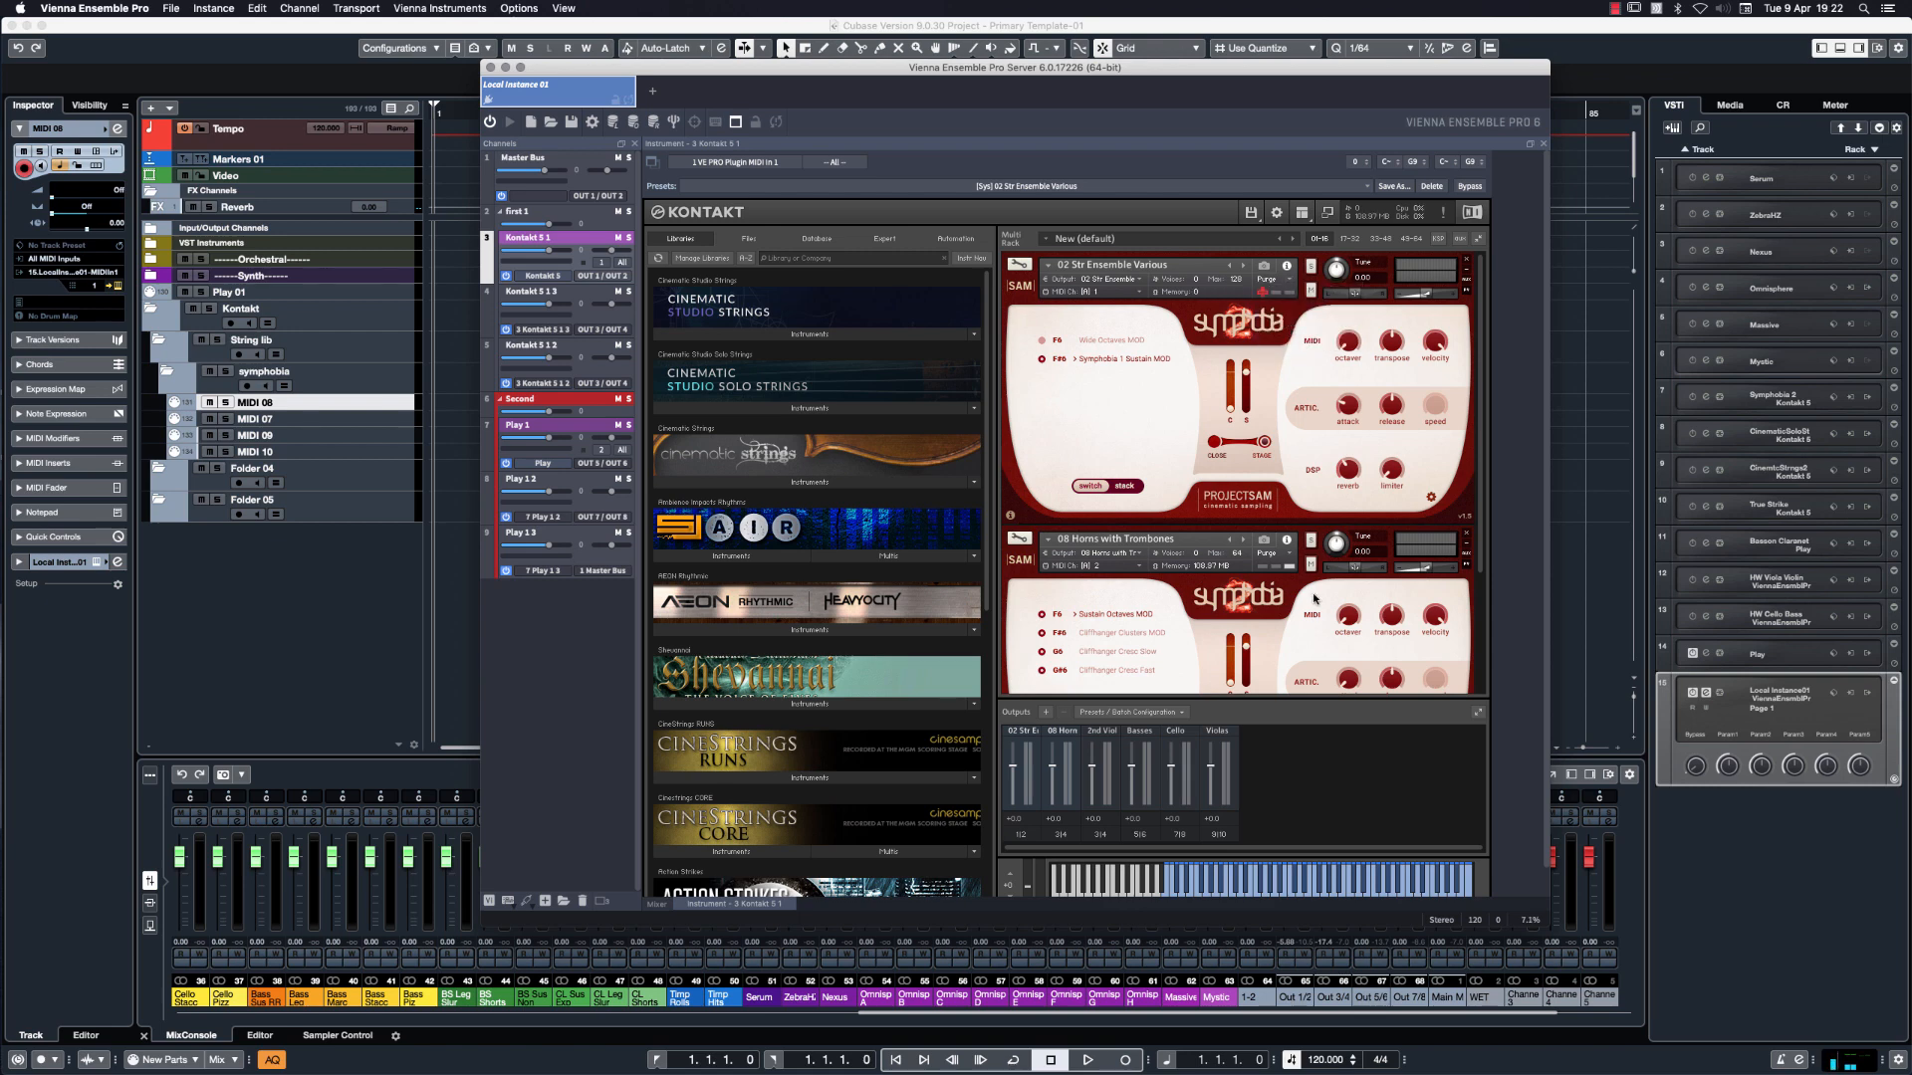
pyautogui.click(1268, 553)
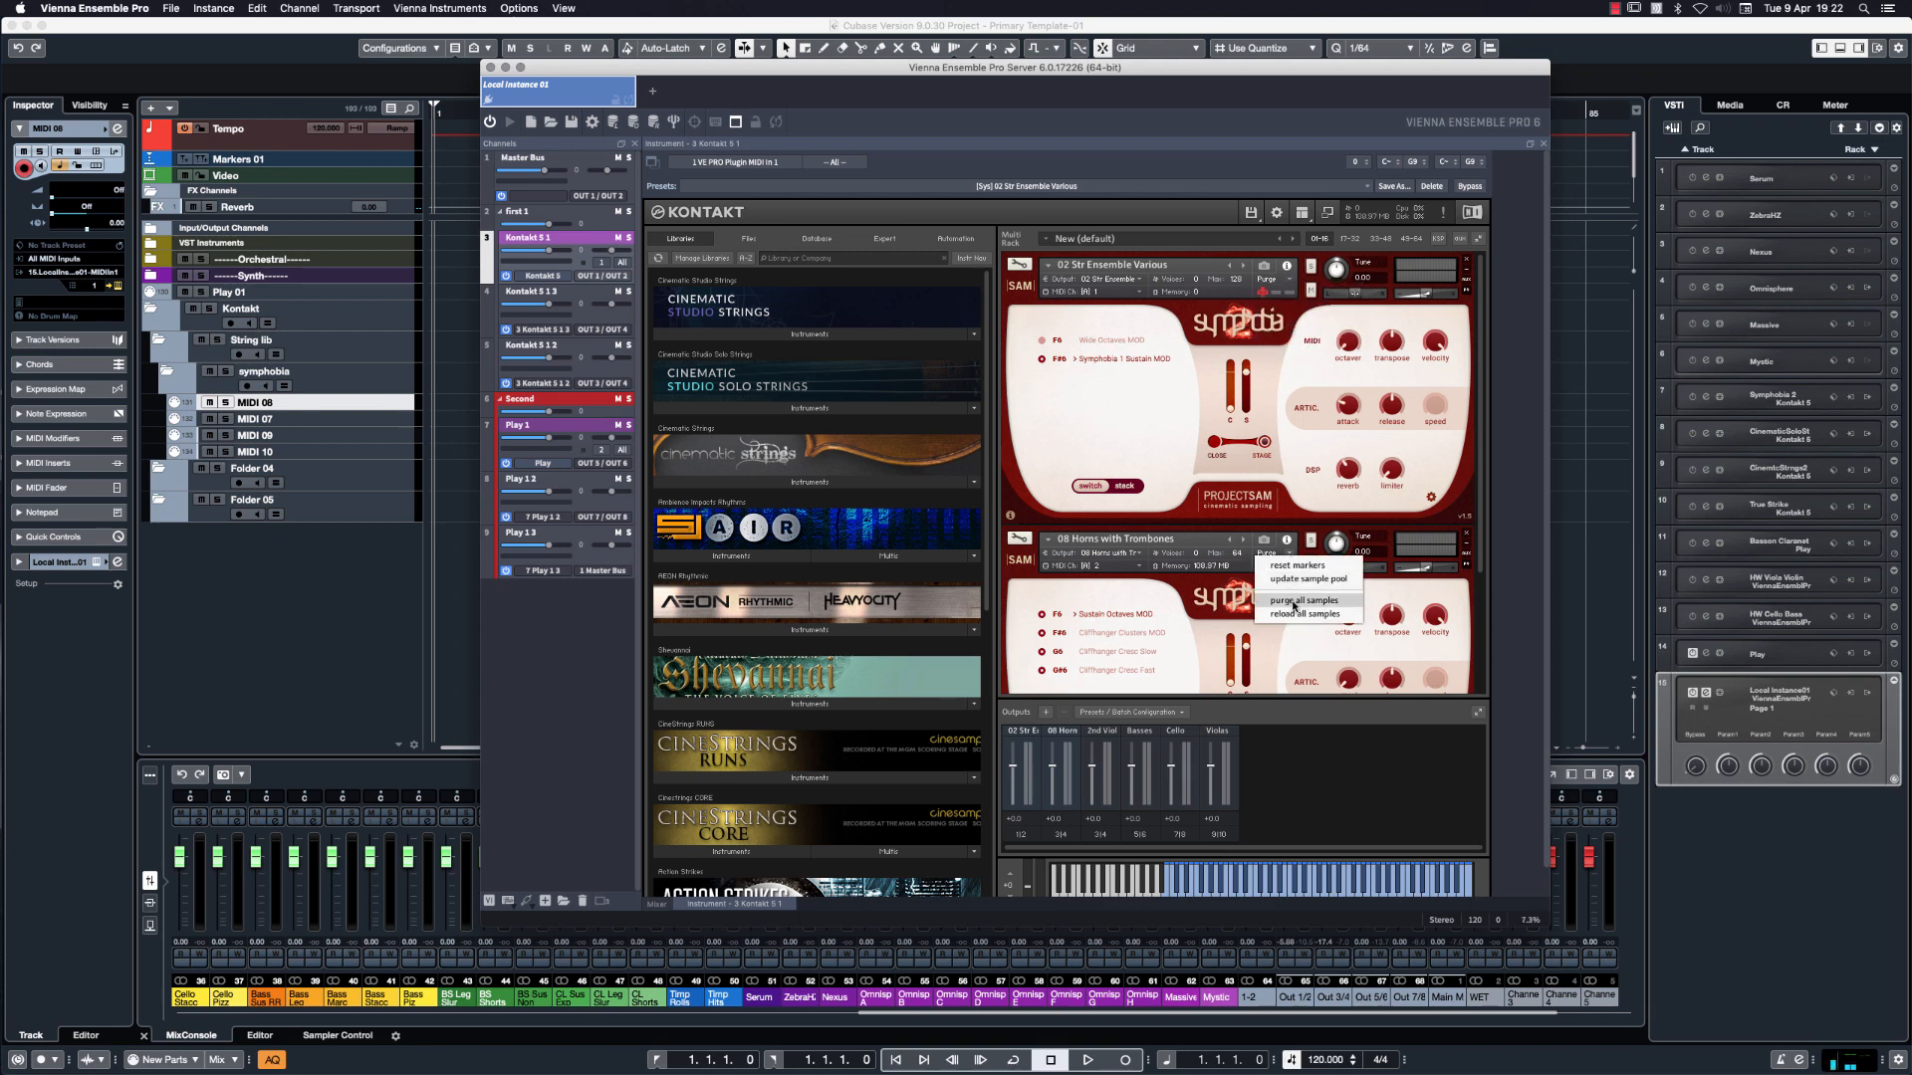
pyautogui.click(1294, 602)
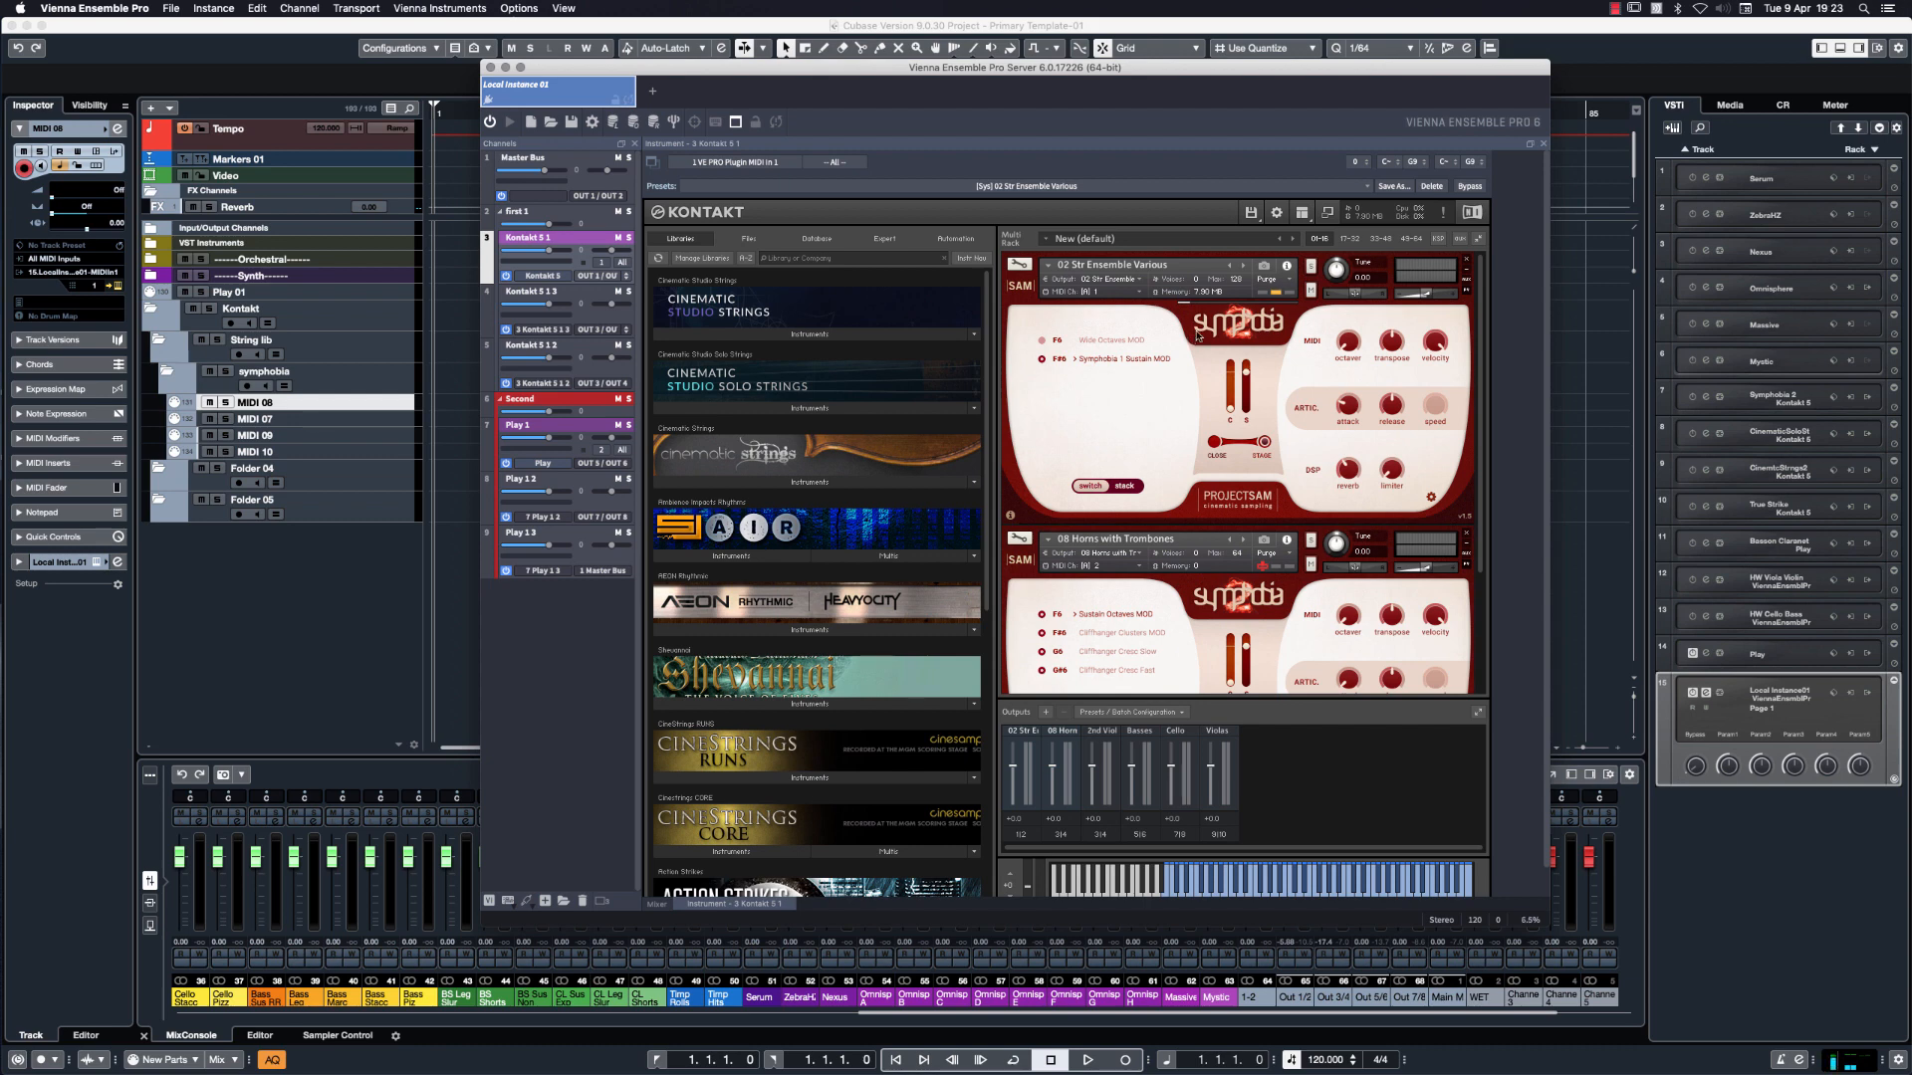
pyautogui.click(1616, 9)
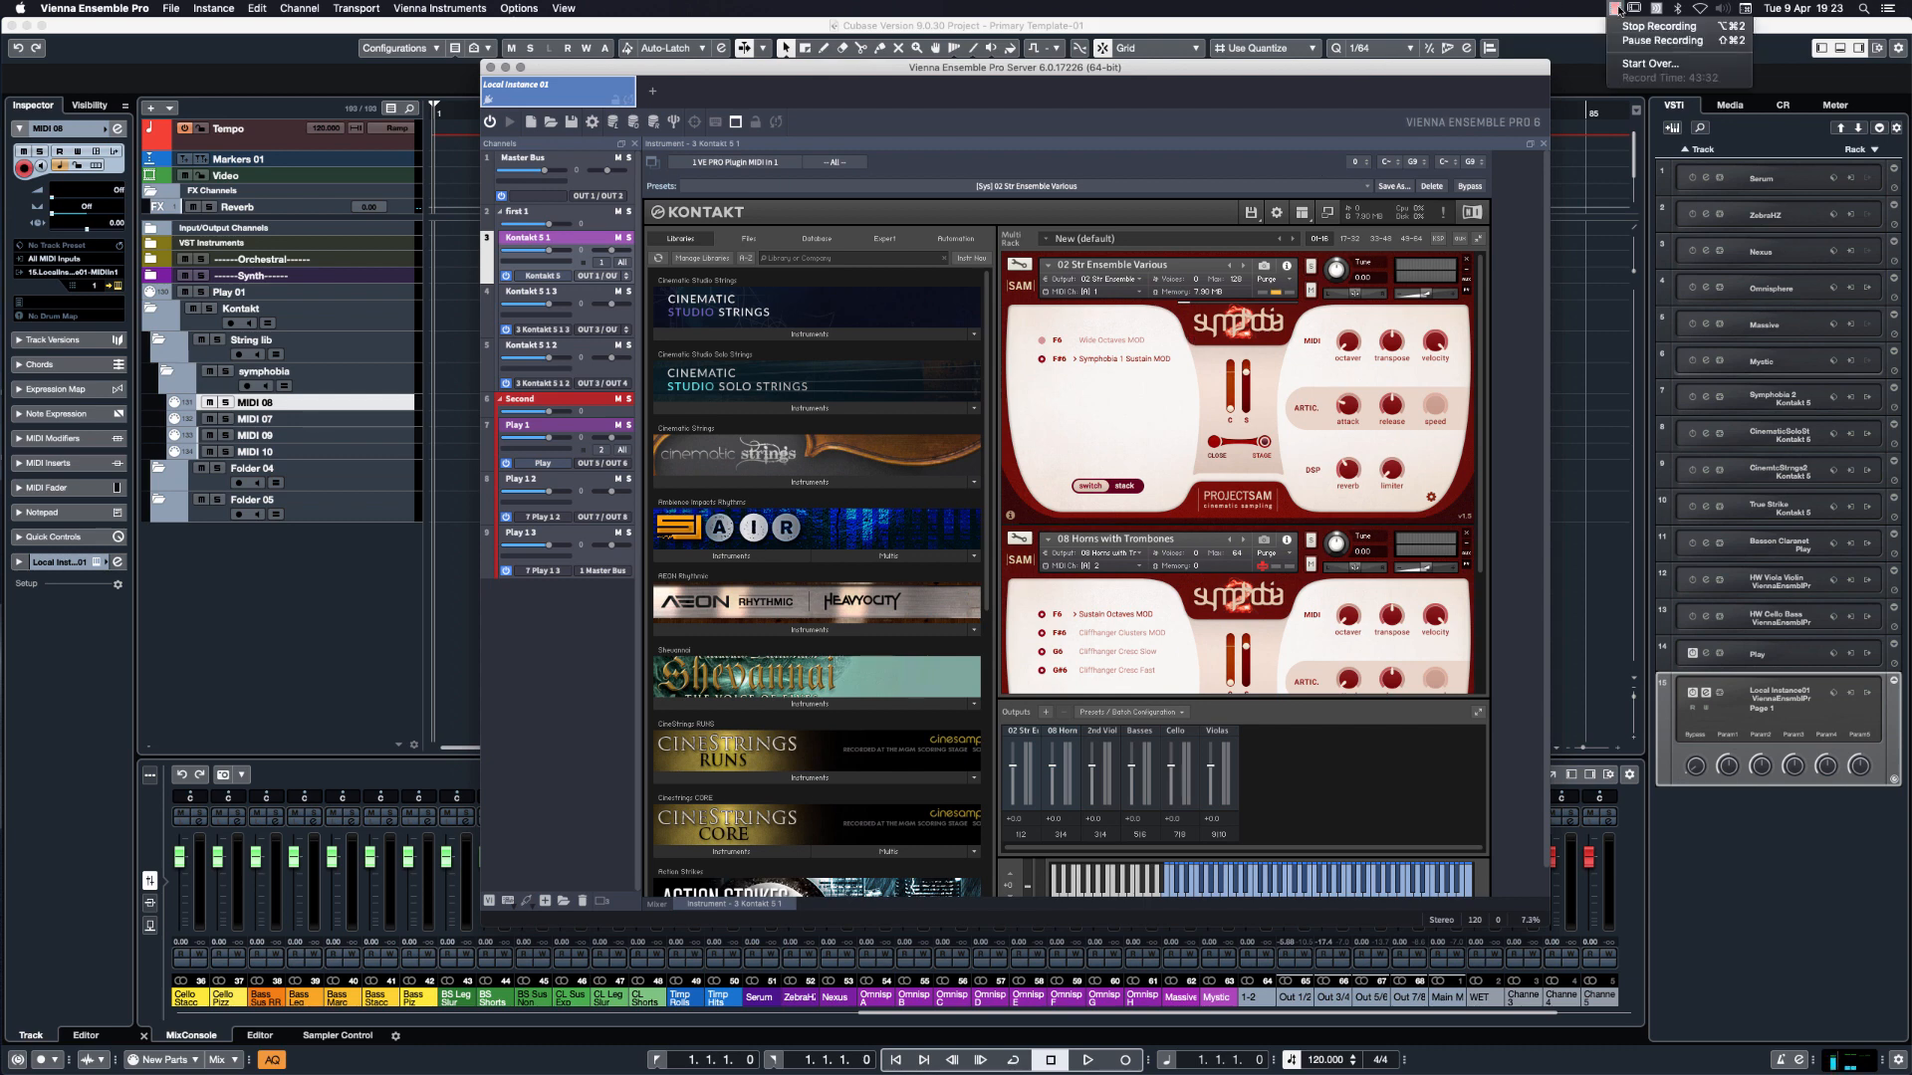